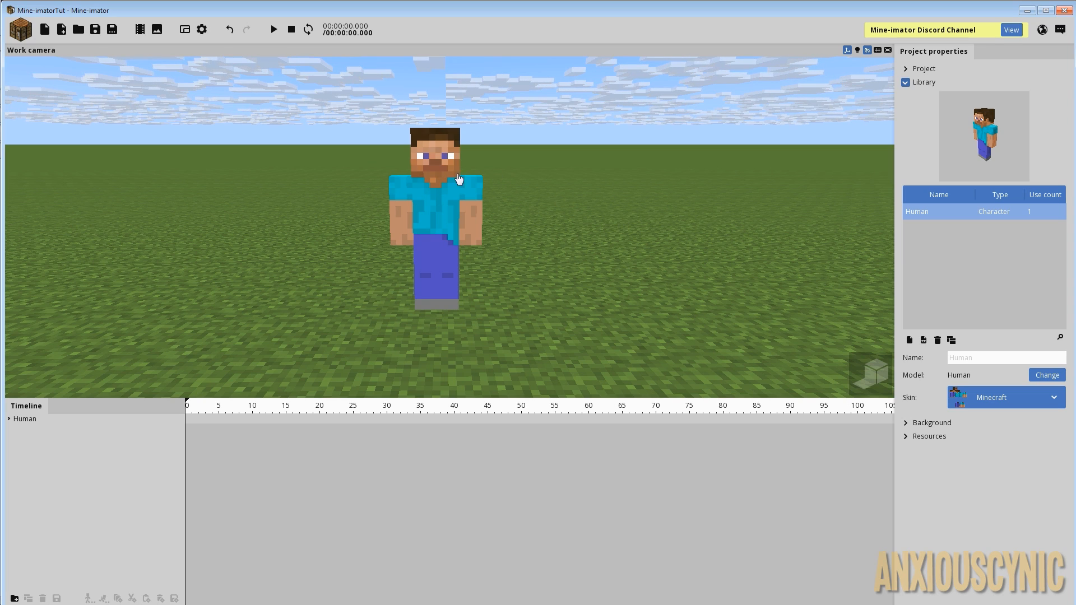
- Examine the Human character's head and body up close from several angles in the work camera
left_click_drag(494, 187, 465, 213)
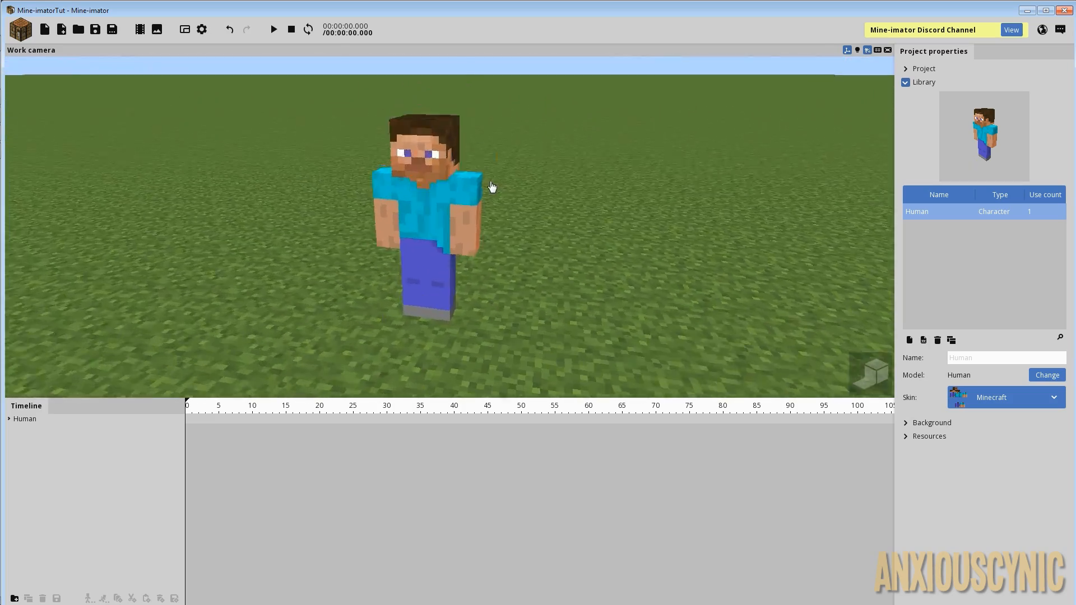
scroll(493, 187, "up", 3)
scroll(455, 159, "down", 3)
left_click(455, 191)
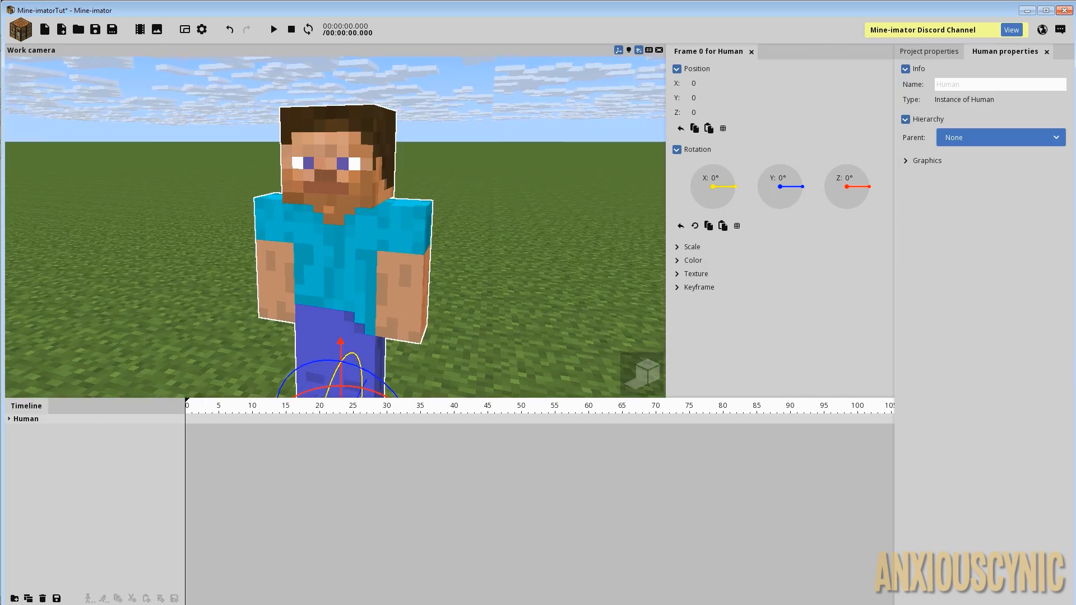
mouse_move(490, 168)
right_mouse_down()
mouse_move(476, 188)
mouse_move(457, 191)
mouse_move(415, 162)
mouse_move(421, 204)
mouse_move(462, 171)
mouse_move(504, 166)
right_mouse_up()
key("s")
left_click(465, 179)
left_click_drag(504, 166, 487, 191)
middle_click_drag(504, 160, 475, 178)
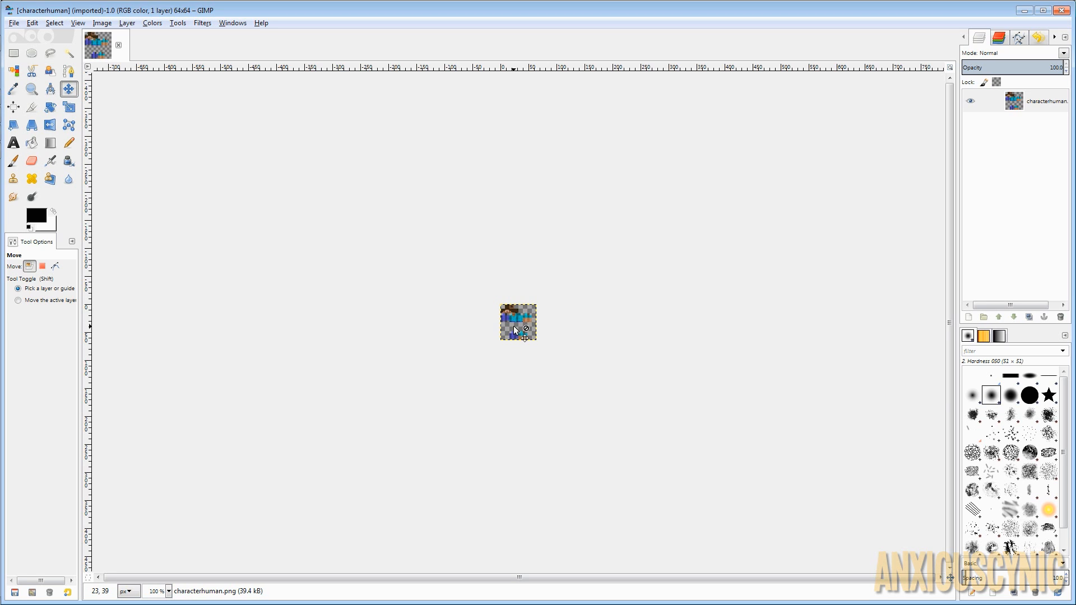
- Examine the head, body, arm and leg areas of the characterhuman.png skin texture up close in GIMP
scroll(513, 326, "up", 6, "ctrl")
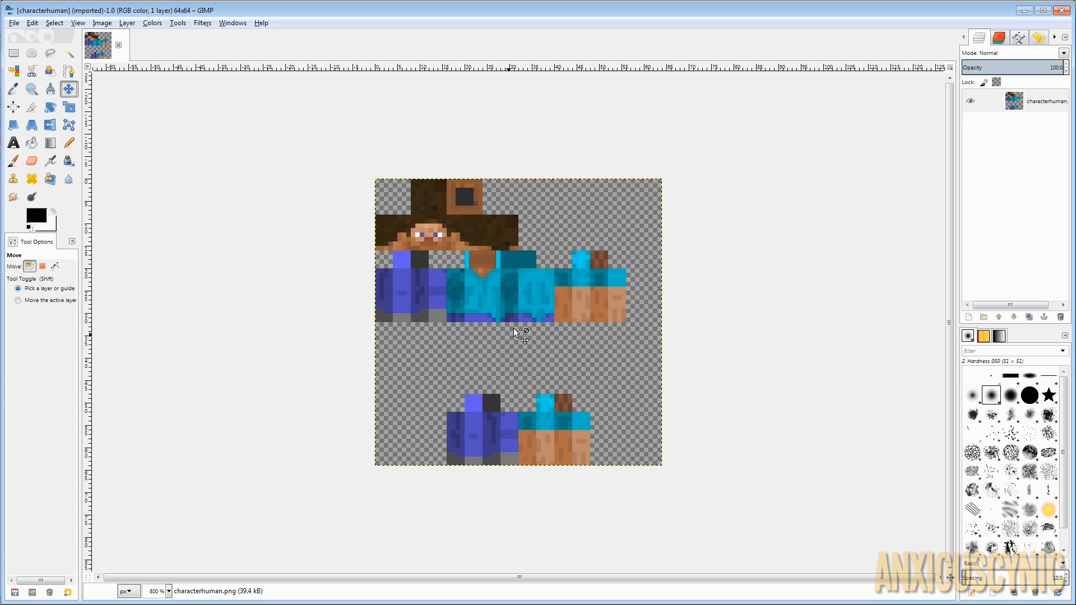
scroll(514, 328, "up", 2, "ctrl")
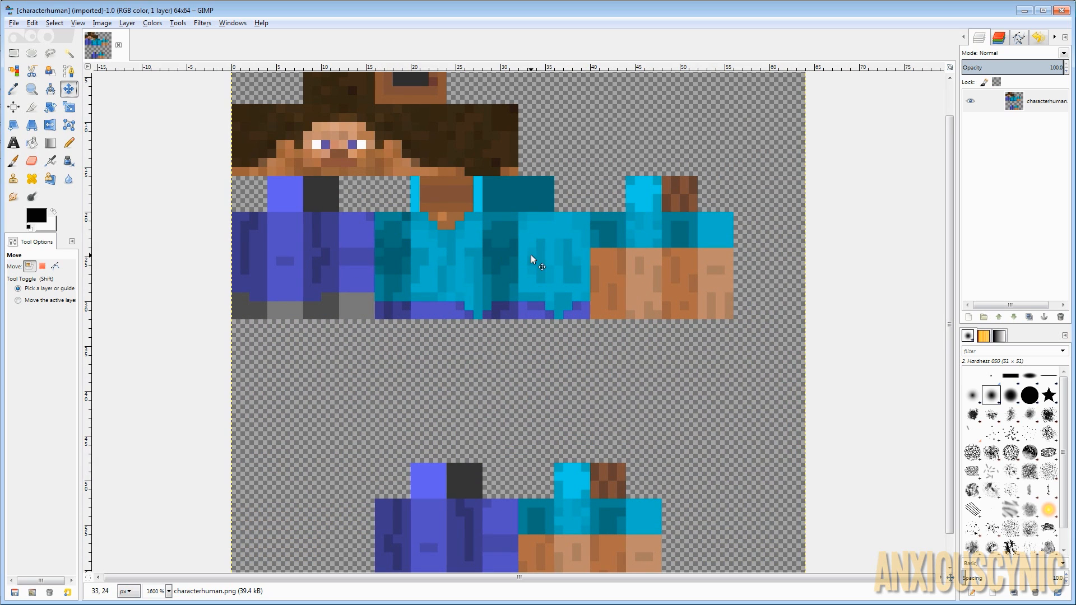
left_click(436, 244)
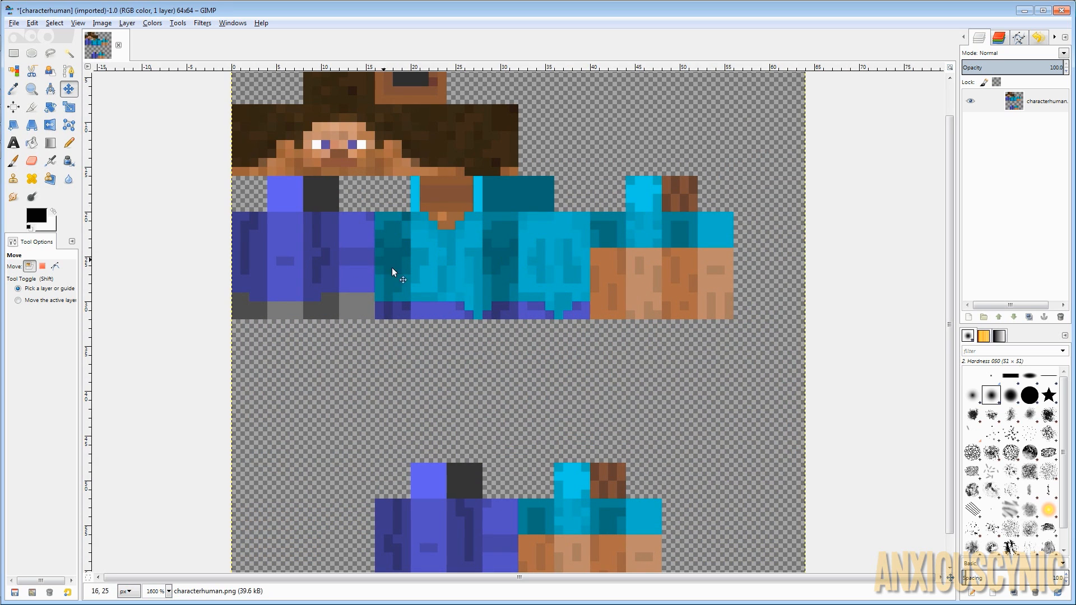
middle_click_drag(424, 237, 439, 290)
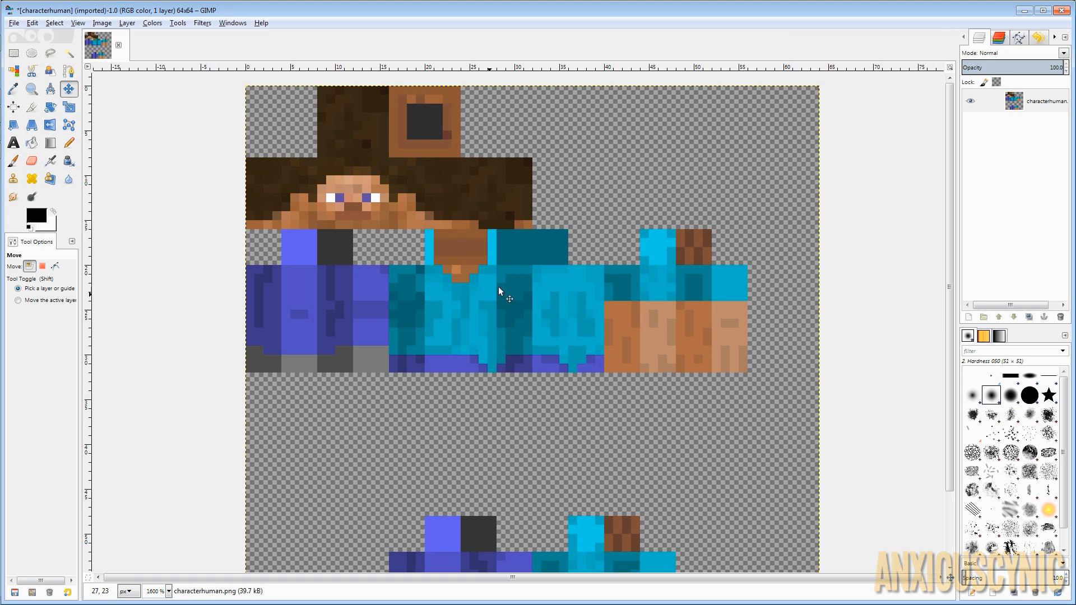
middle_click_drag(421, 226, 447, 222)
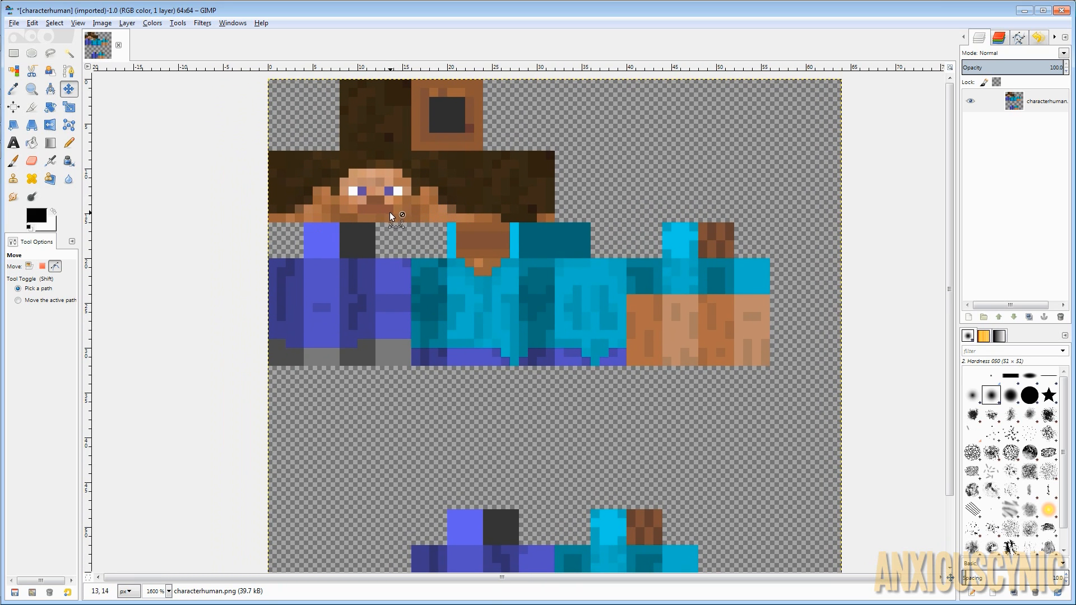
scroll(388, 211, "up", 1, "ctrl")
middle_click_drag(401, 215, 443, 253)
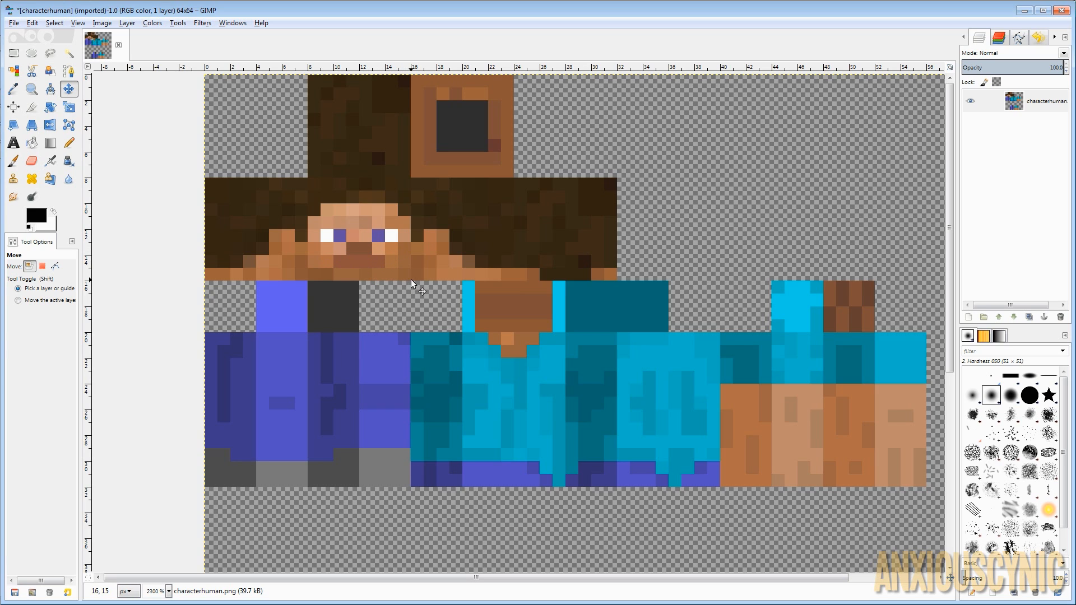
- Delete the two 2×1 px eyes and the 4×2 px mouth area from the face using rectangular selections, and clear the selection
key("r")
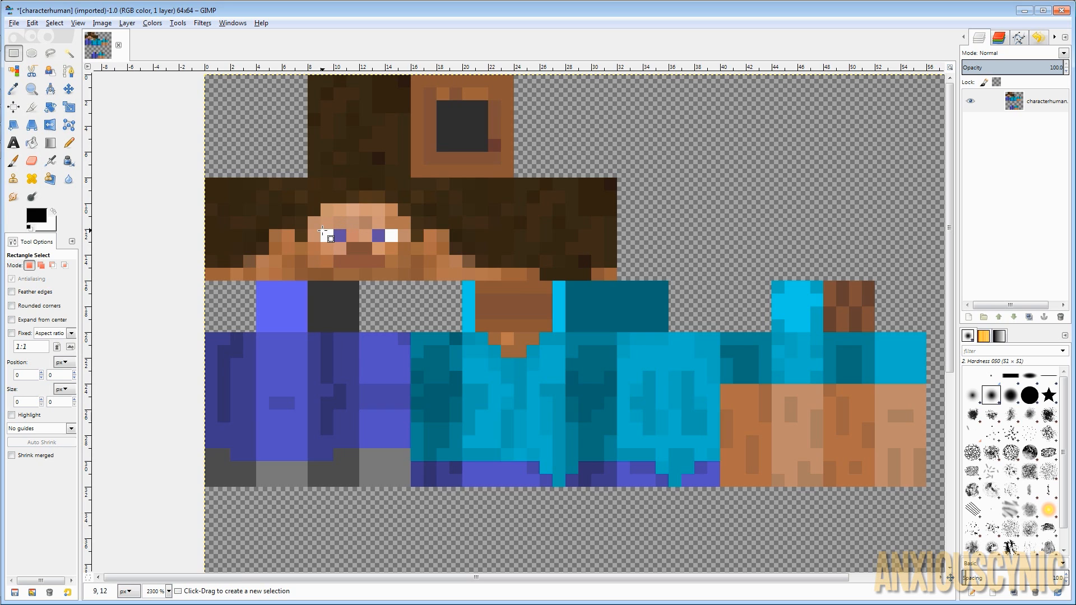
left_click_drag(323, 230, 347, 241)
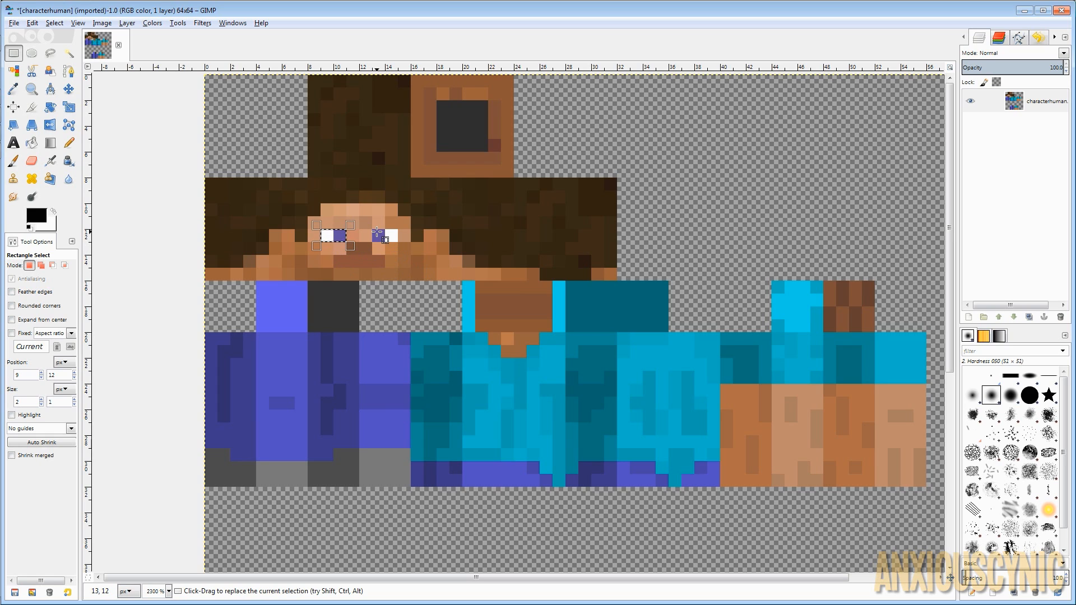
key("shift")
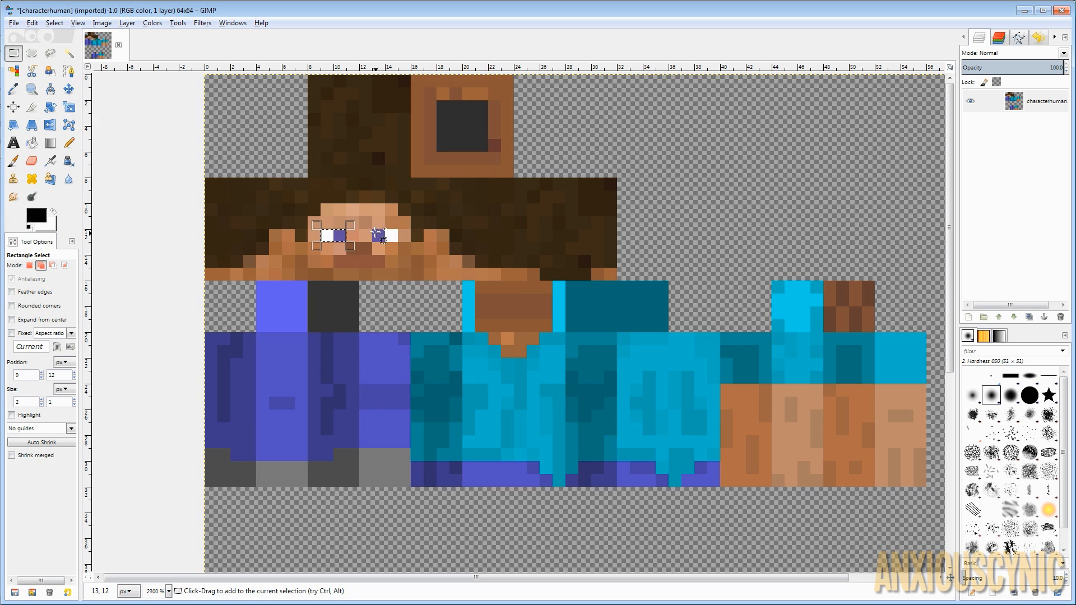
left_click_drag(377, 234, 398, 242, "shift")
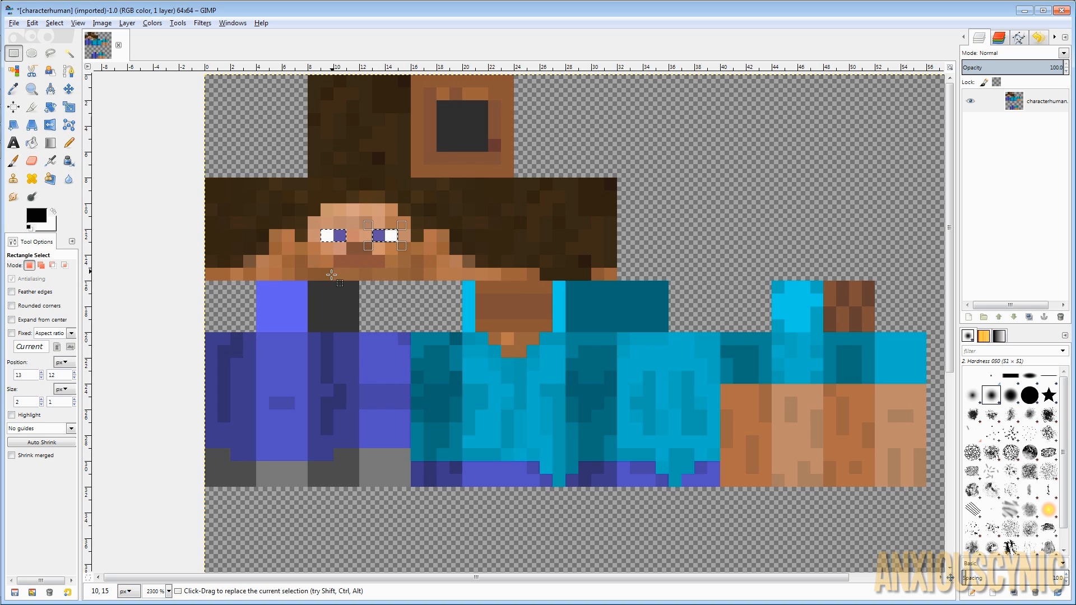
key("shift")
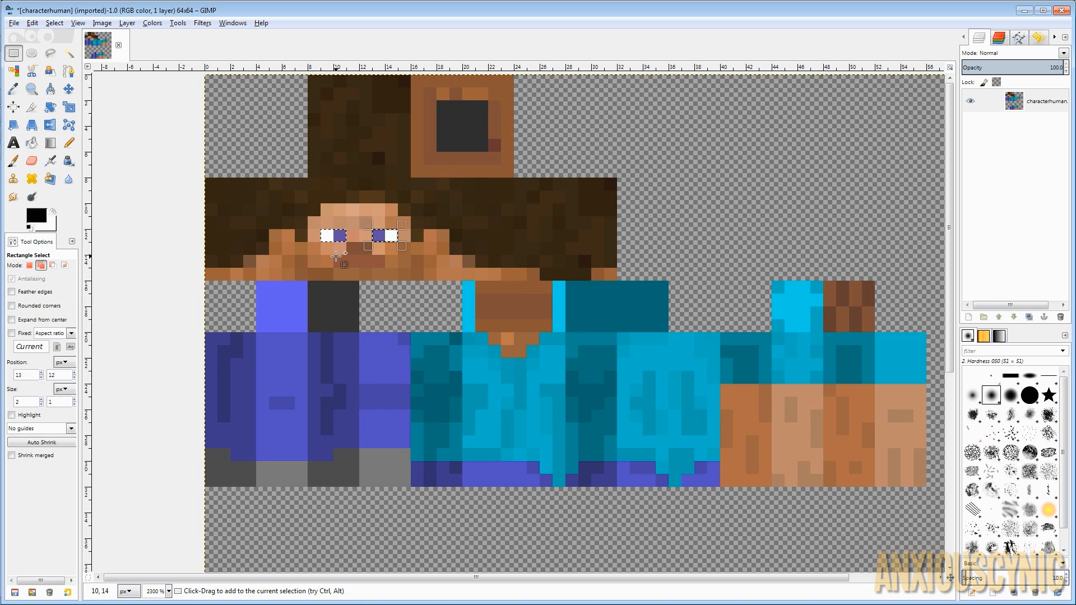
left_click_drag(336, 256, 384, 278, "shift")
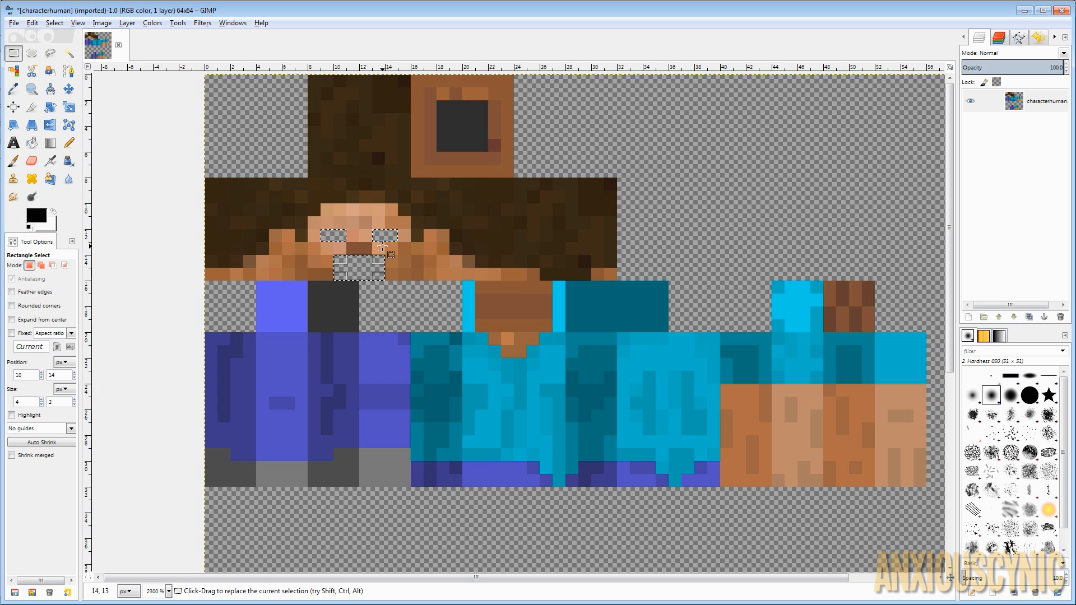
left_click(52, 24)
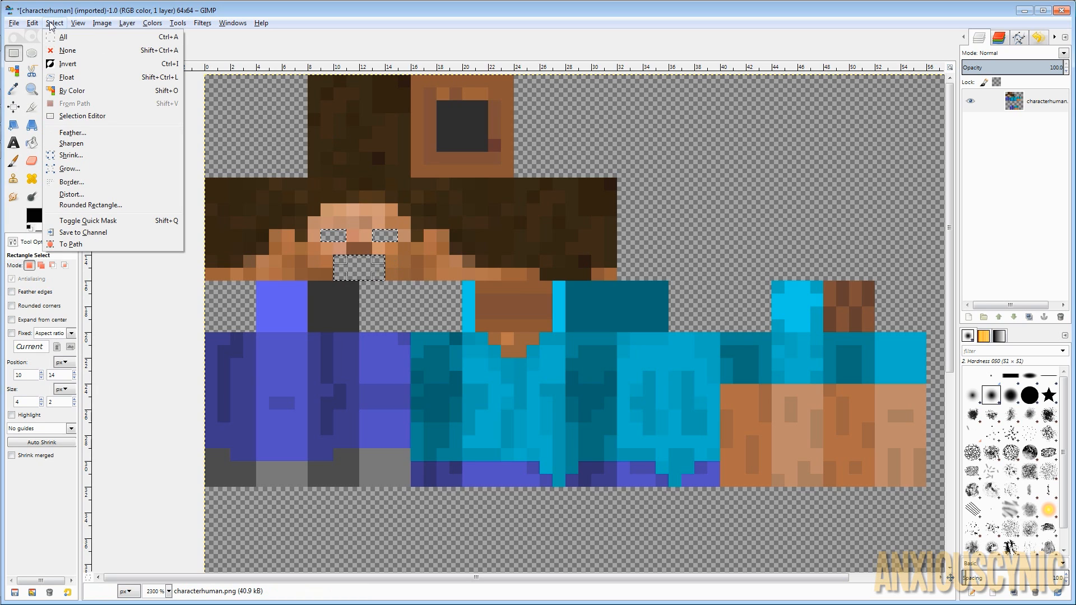
left_click(97, 54)
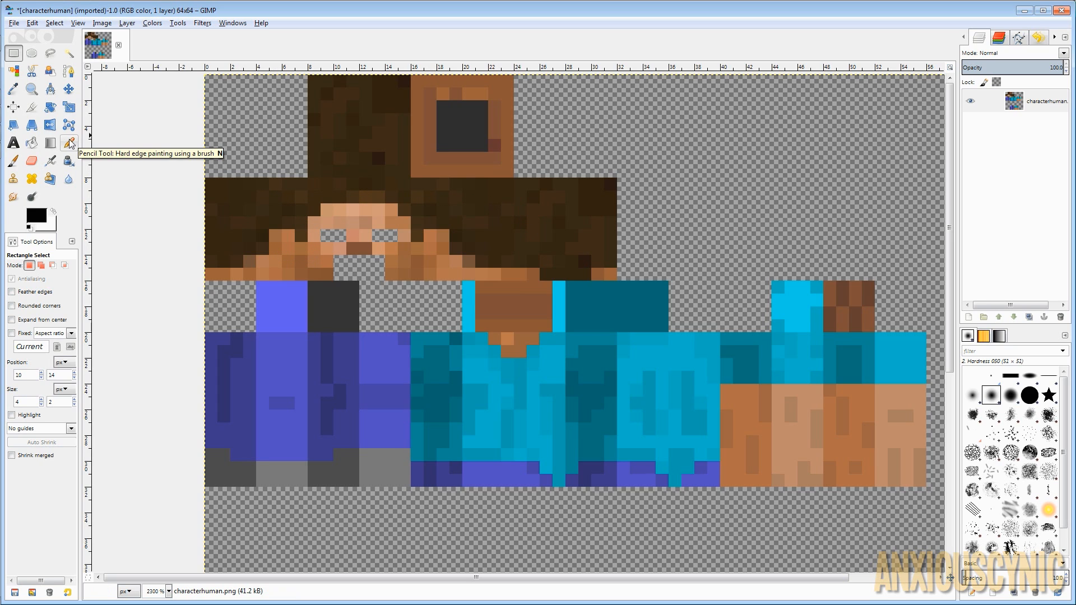
- Set up the Pencil tool with a brush size of 1
left_click(69, 145)
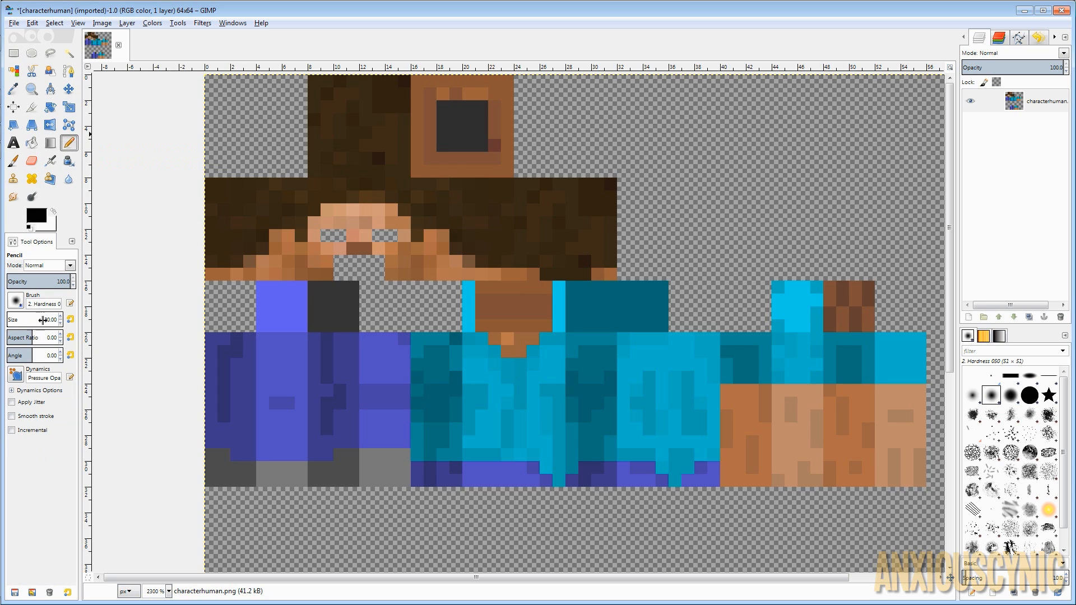
left_click_drag(43, 319, 2, 322)
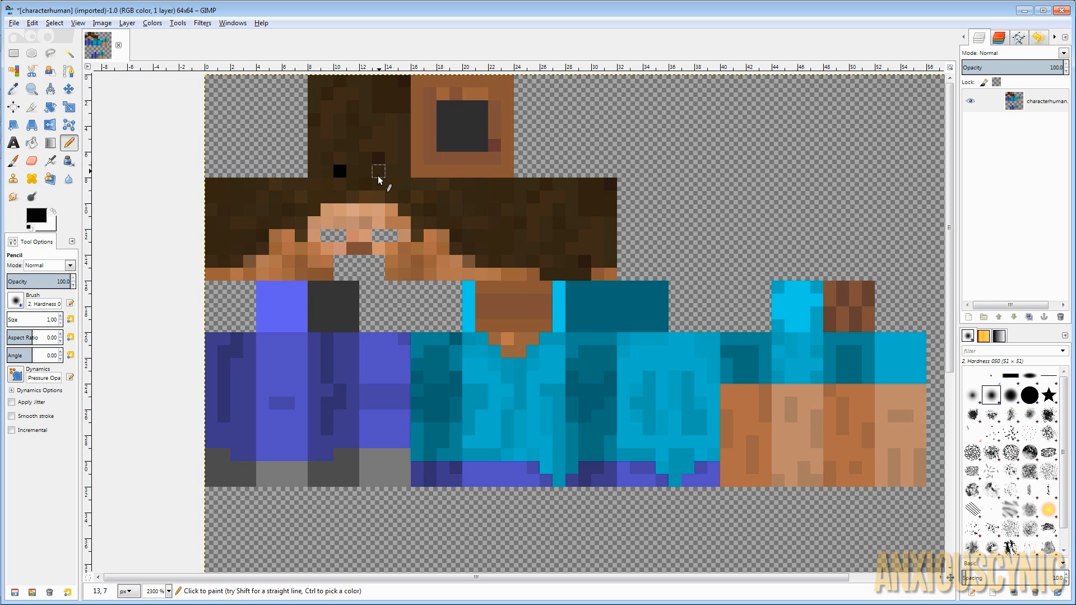
key("ctrl")
left_click(354, 208, "ctrl")
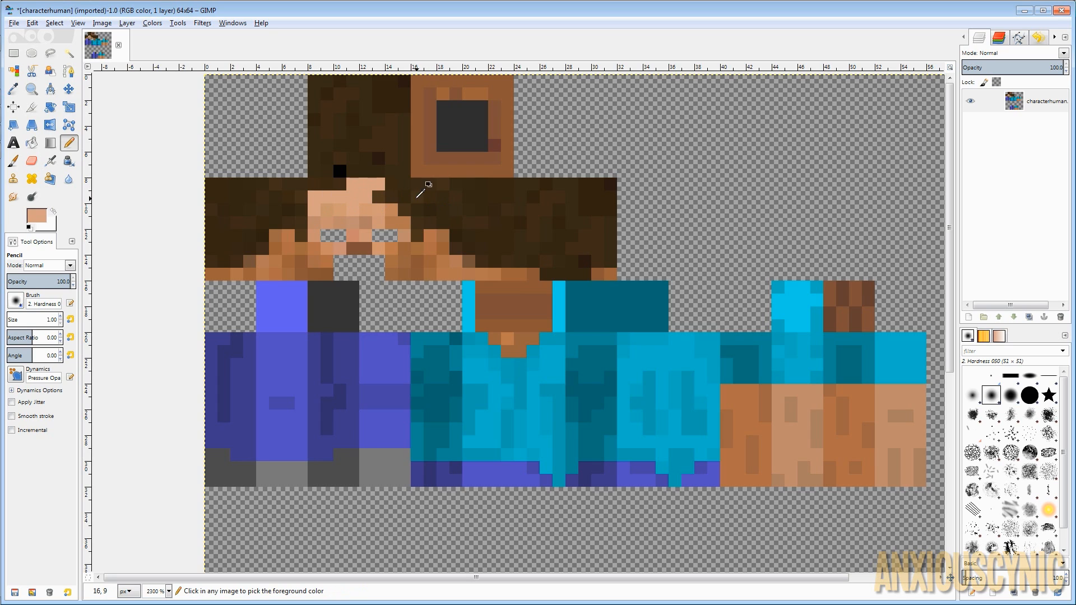
key("ctrl+z")
key("ctrl+z")
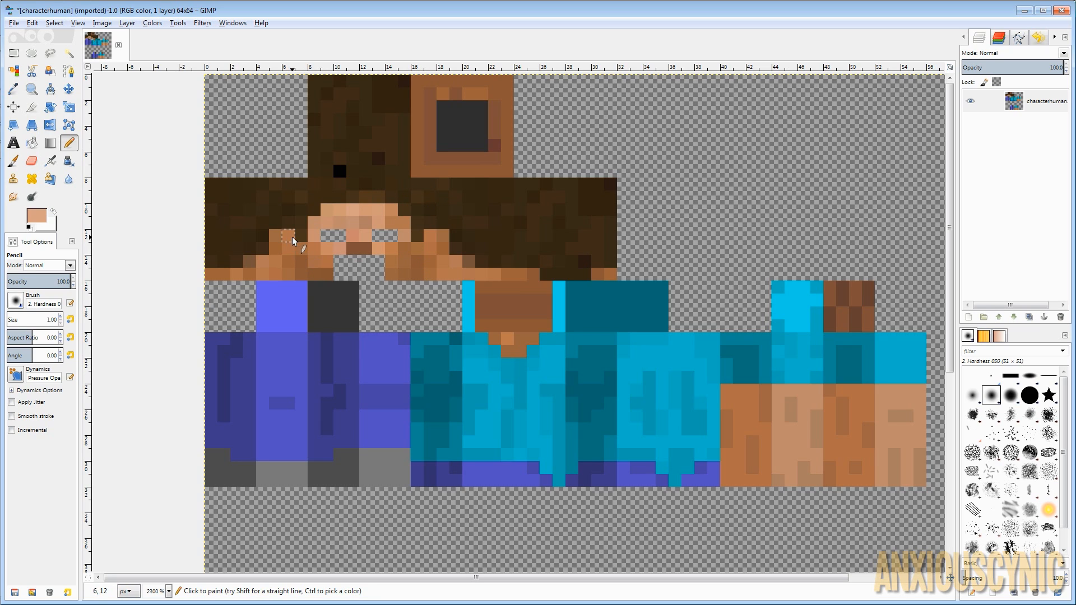
- Sample a brown skin tone from the side of the head and paint over all the hair on the head's sides, back, front and top
left_click(250, 259, "ctrl")
mouse_move(216, 266)
left_mouse_down()
mouse_move(315, 196)
mouse_move(381, 197)
left_mouse_up()
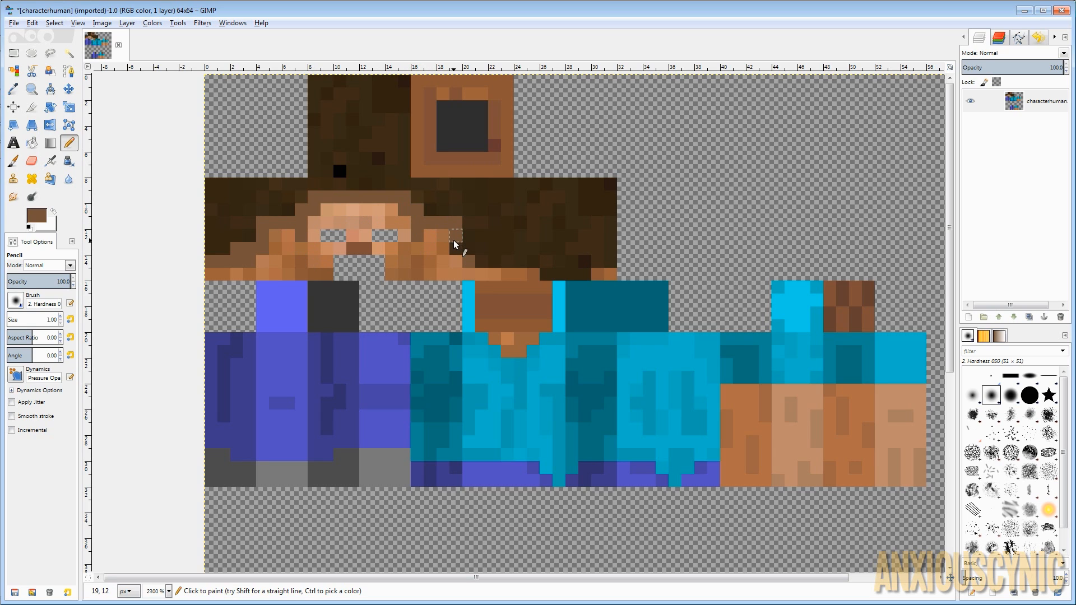
left_click(472, 250)
left_click_drag(472, 260, 566, 275)
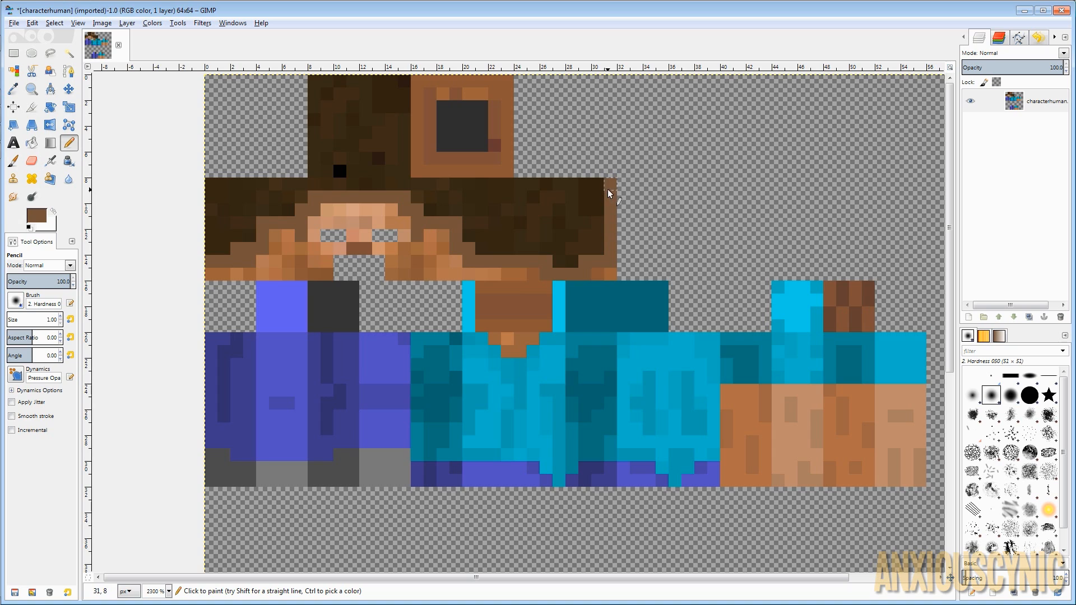
mouse_move(590, 185)
left_mouse_down()
mouse_move(425, 185)
mouse_move(550, 182)
mouse_move(590, 212)
mouse_move(581, 220)
mouse_move(595, 237)
left_mouse_up()
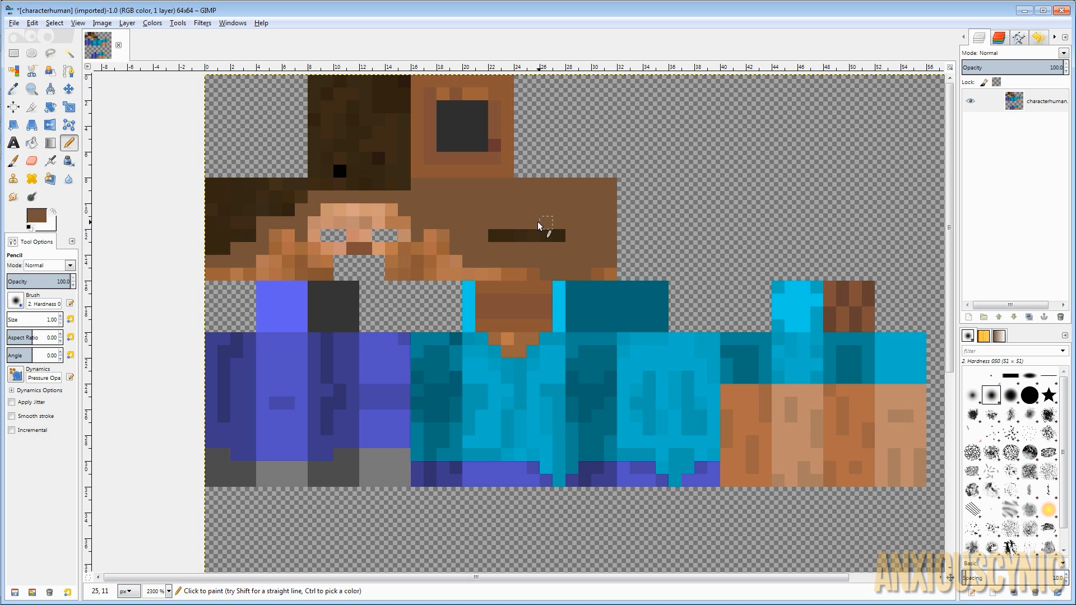
mouse_move(406, 185)
left_mouse_down()
mouse_move(361, 188)
mouse_move(315, 150)
mouse_move(314, 111)
mouse_move(239, 193)
mouse_move(215, 250)
mouse_move(221, 226)
left_mouse_up()
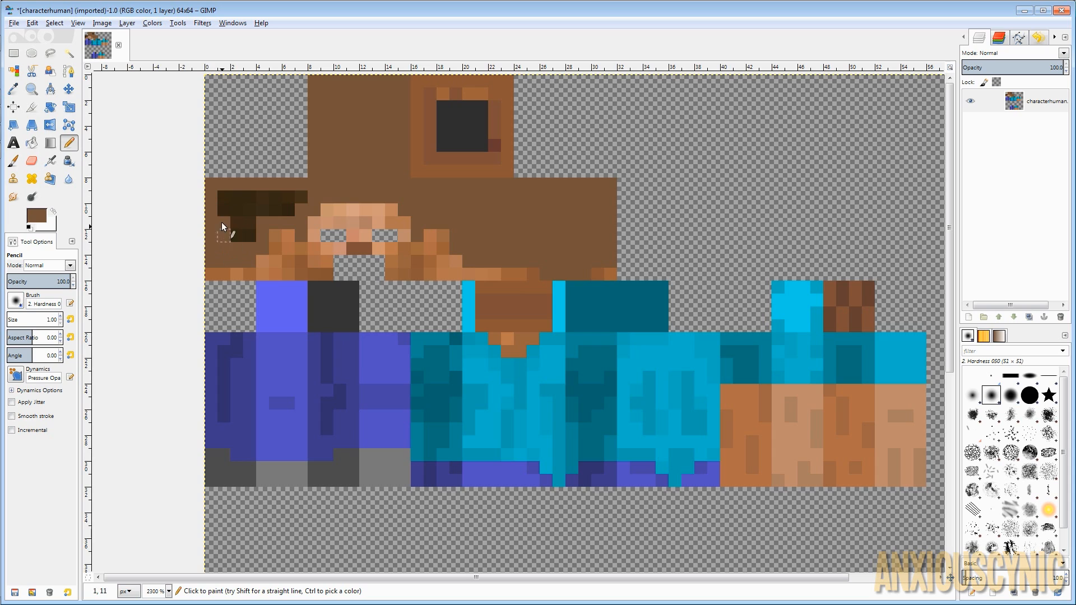
mouse_move(254, 190)
left_mouse_down()
mouse_move(297, 201)
mouse_move(250, 209)
mouse_move(235, 230)
left_mouse_up()
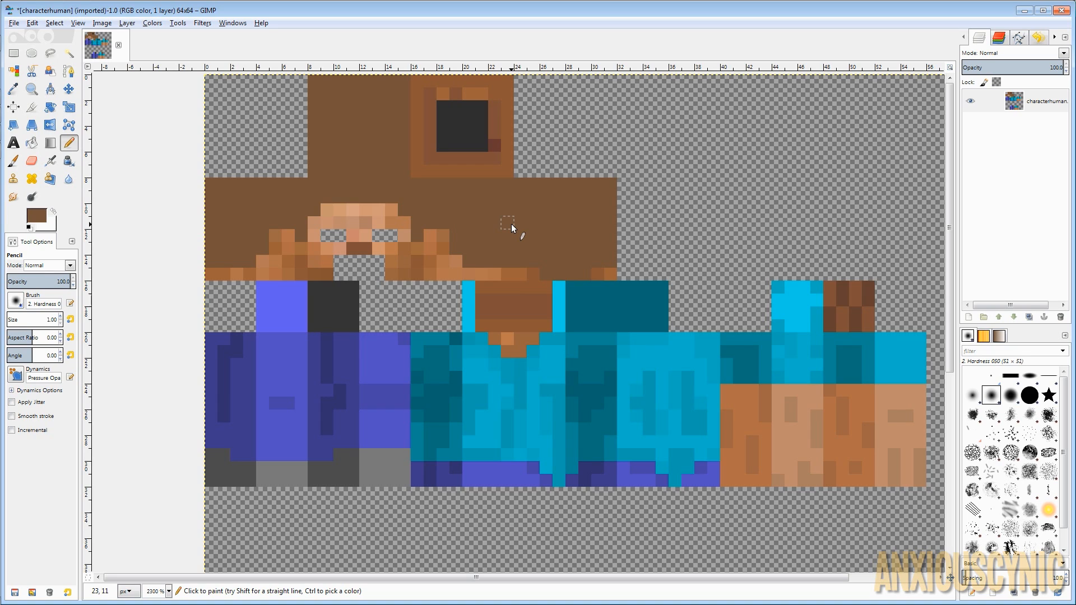
- Export the skin as TutorialRigSkin.png to the My Rigs folder inside Mine-imator, with the default PNG options
left_click(14, 23)
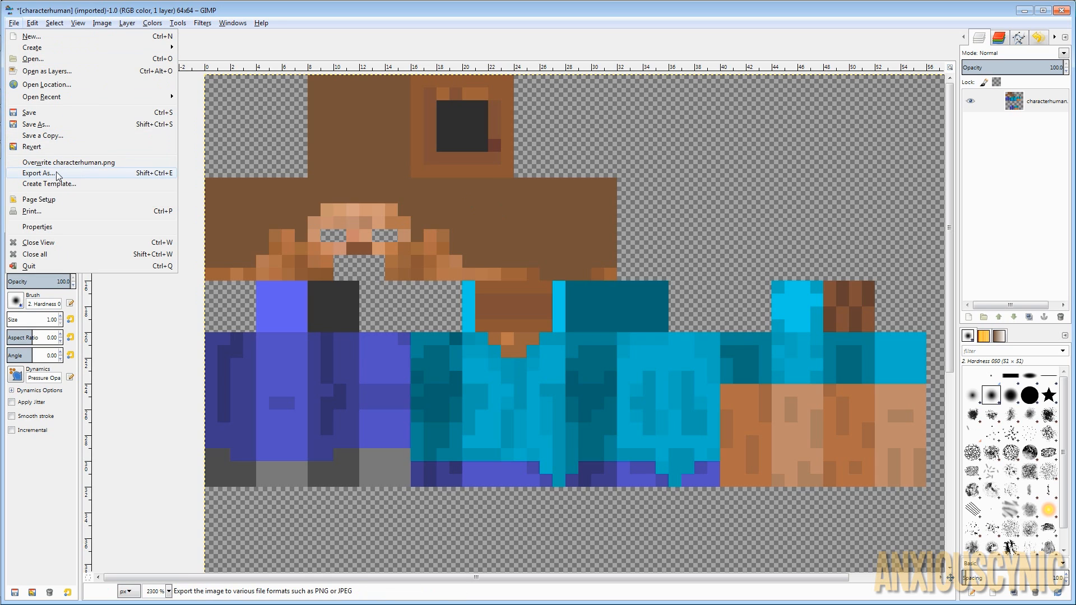
left_click(58, 176)
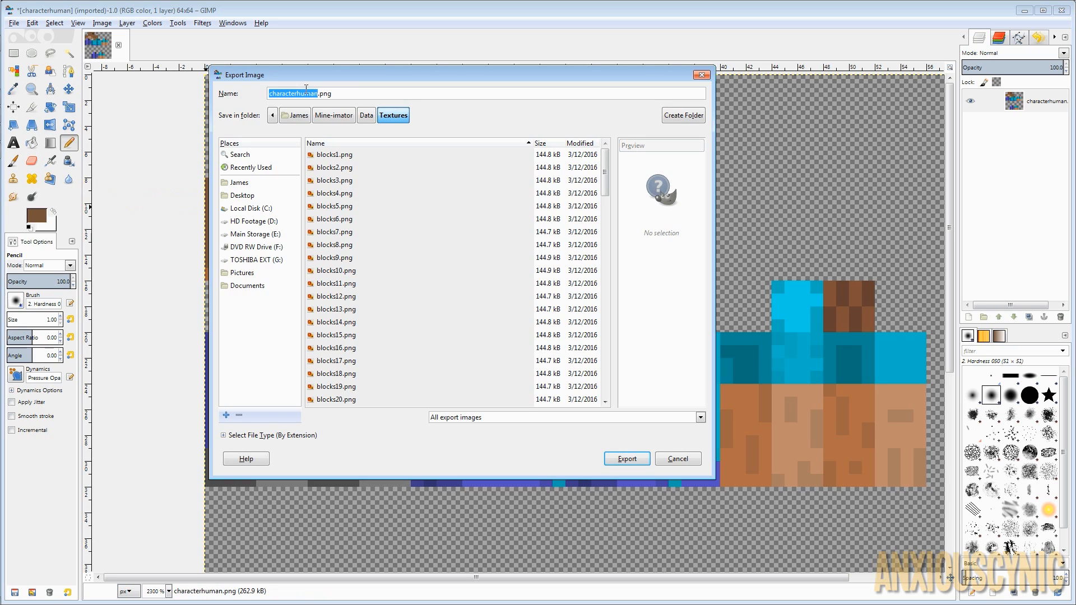
left_click(334, 116)
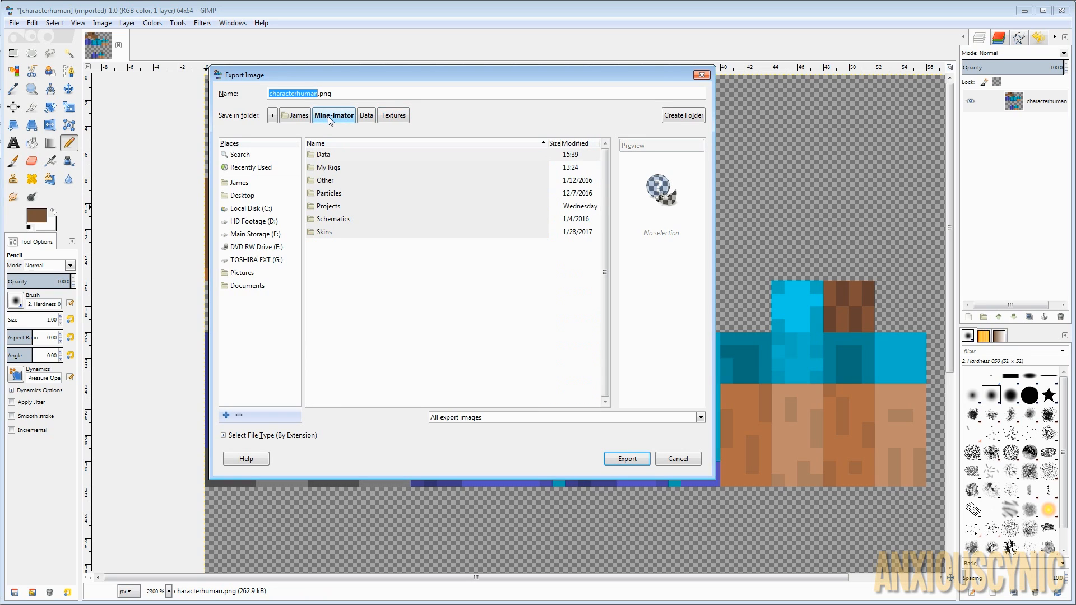
double_click(330, 168)
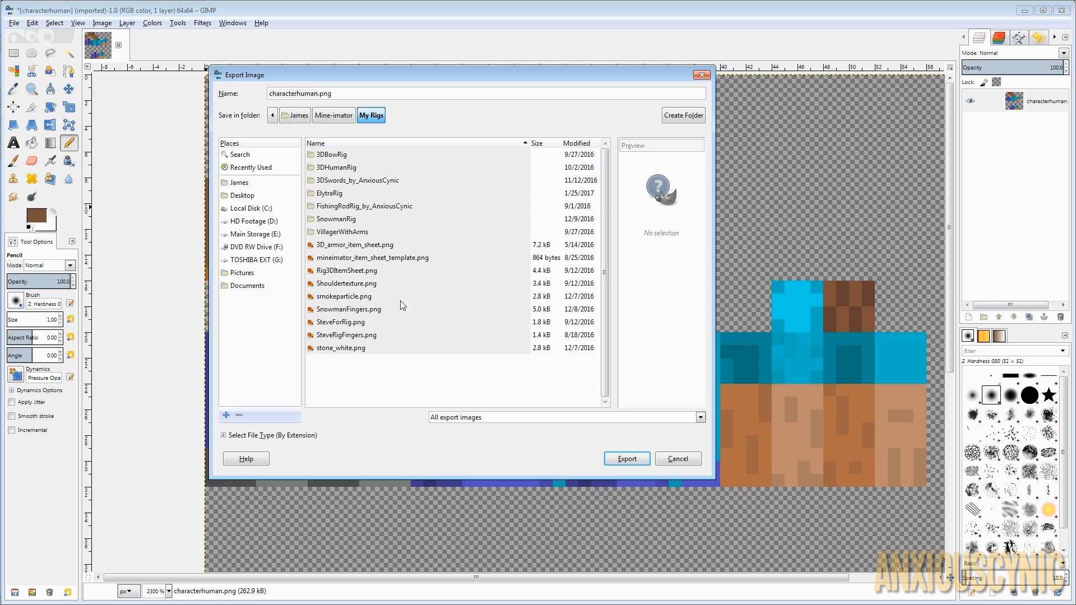
left_click(319, 94)
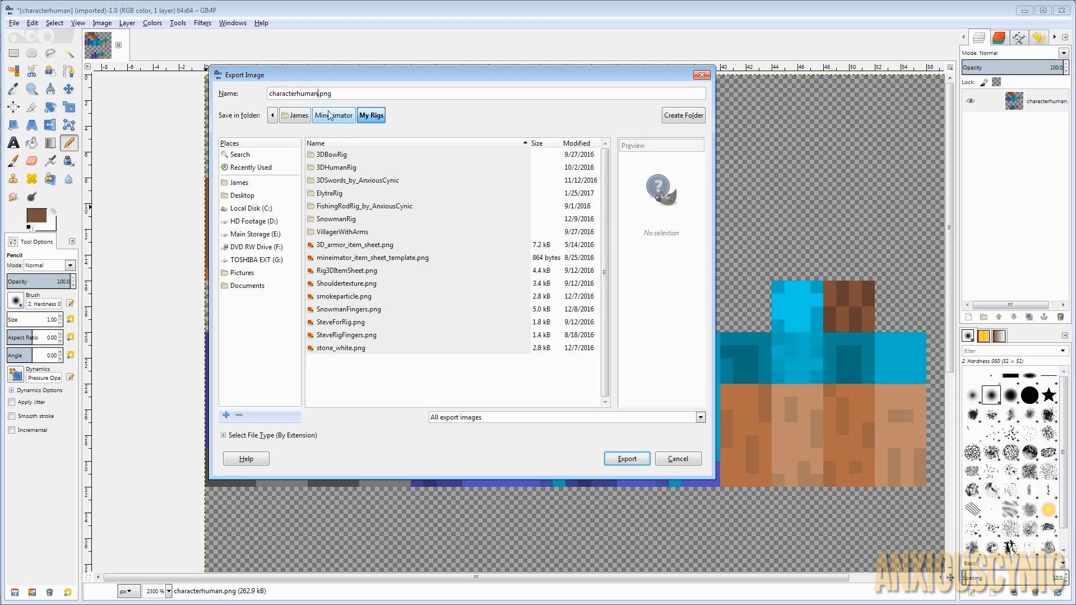
left_click_drag(317, 94, 269, 95)
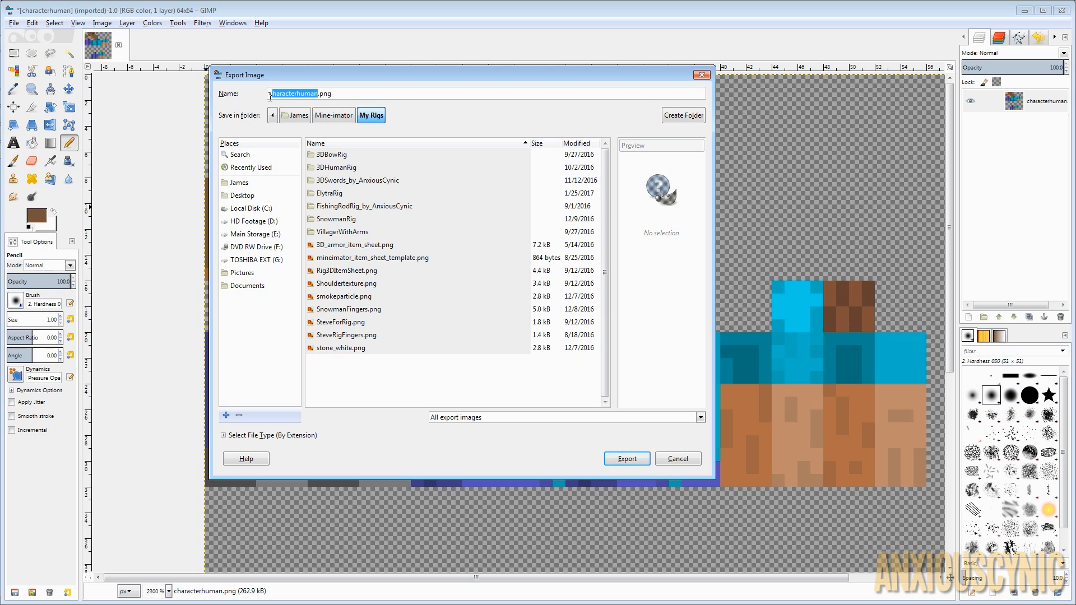
key("BackSpace")
type("TutorialRigSki")
left_click(625, 457)
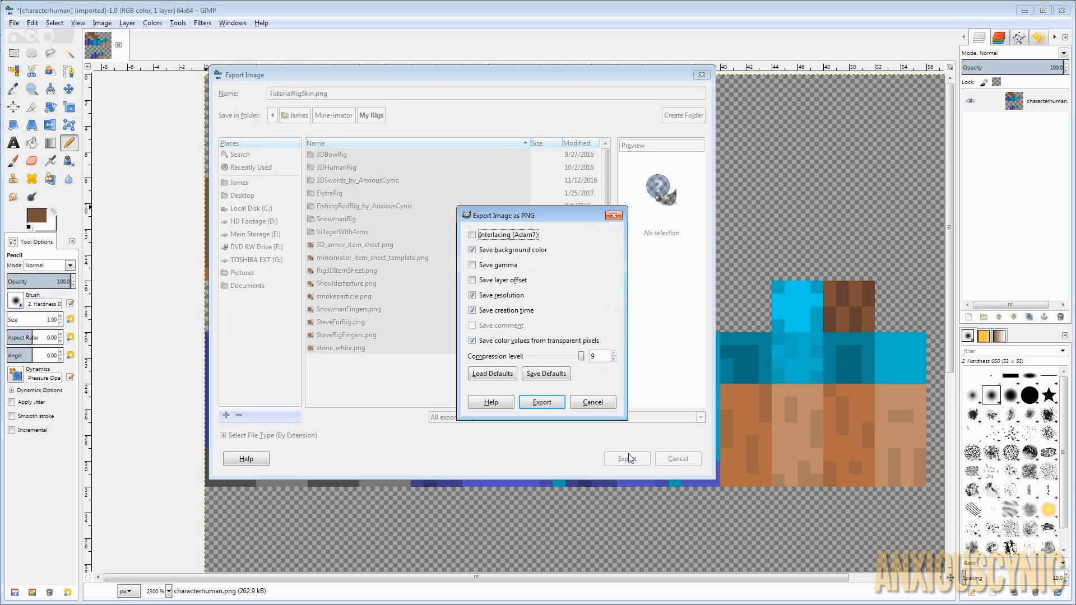
left_click(539, 405)
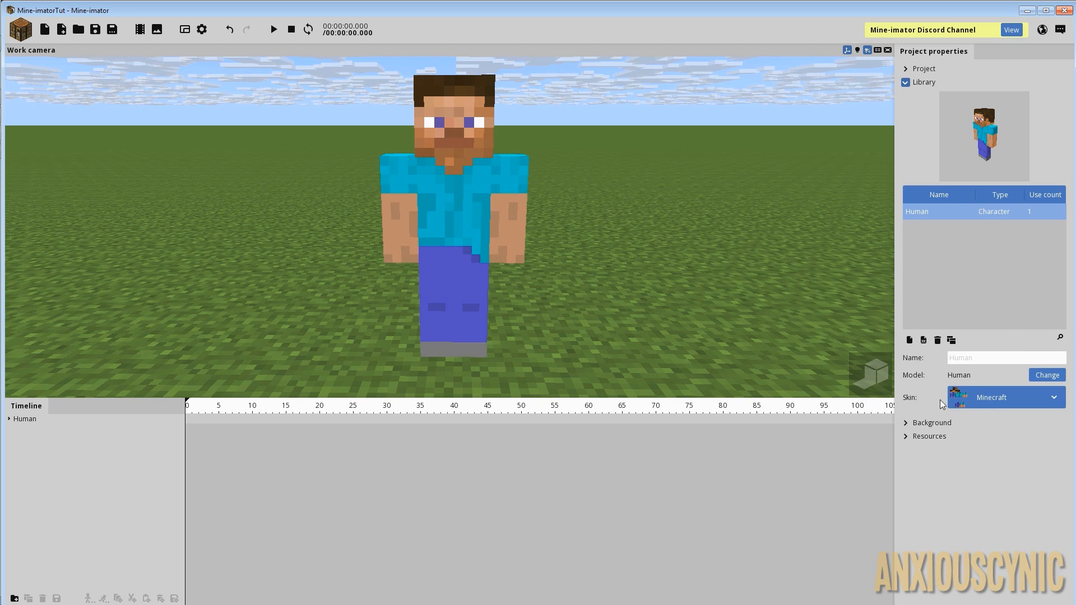
- Load TutorialRigSkin from the My Rigs folder as the Human character's skin
left_click(982, 399)
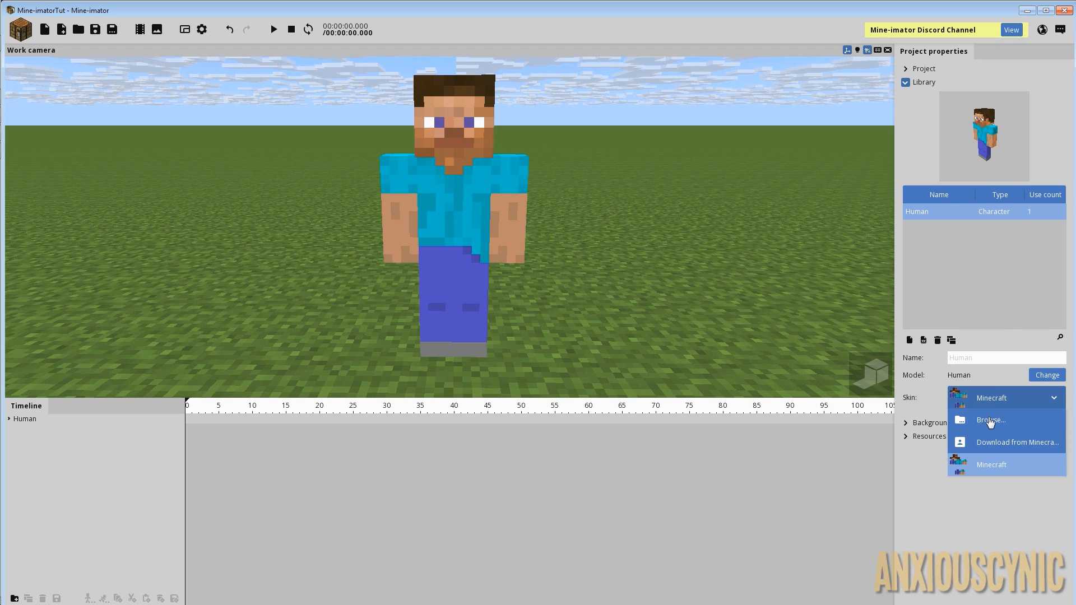
left_click(989, 421)
left_click_drag(527, 102, 525, 124)
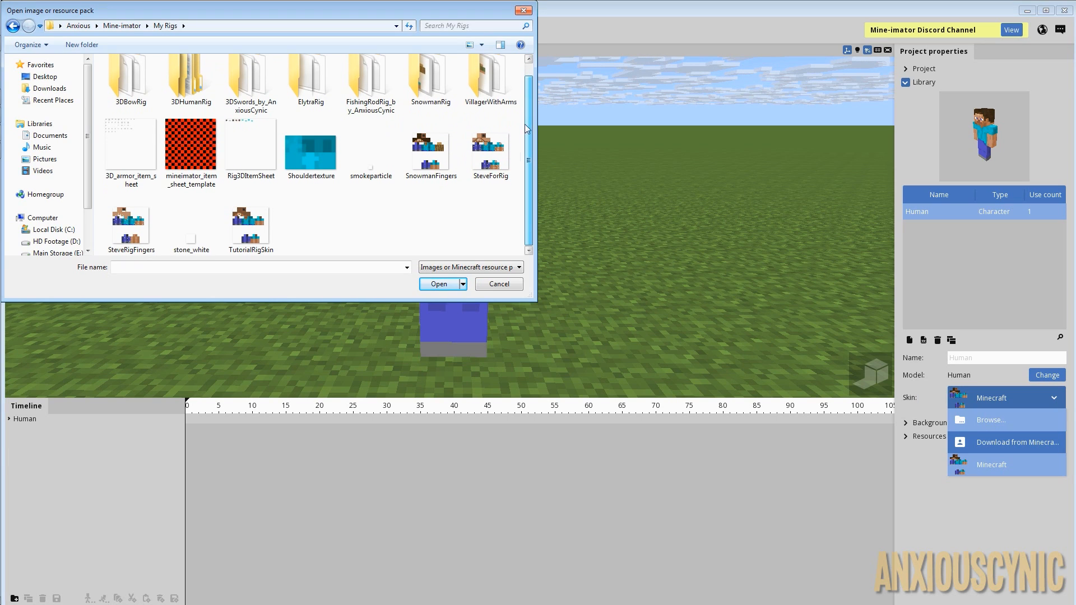
left_click(240, 227)
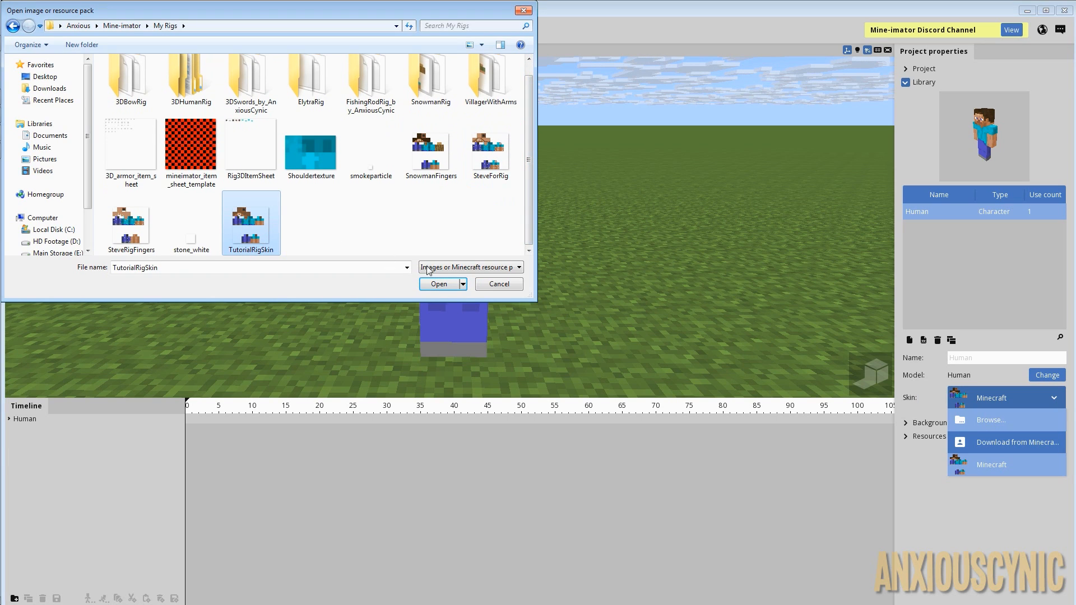
left_click(439, 285)
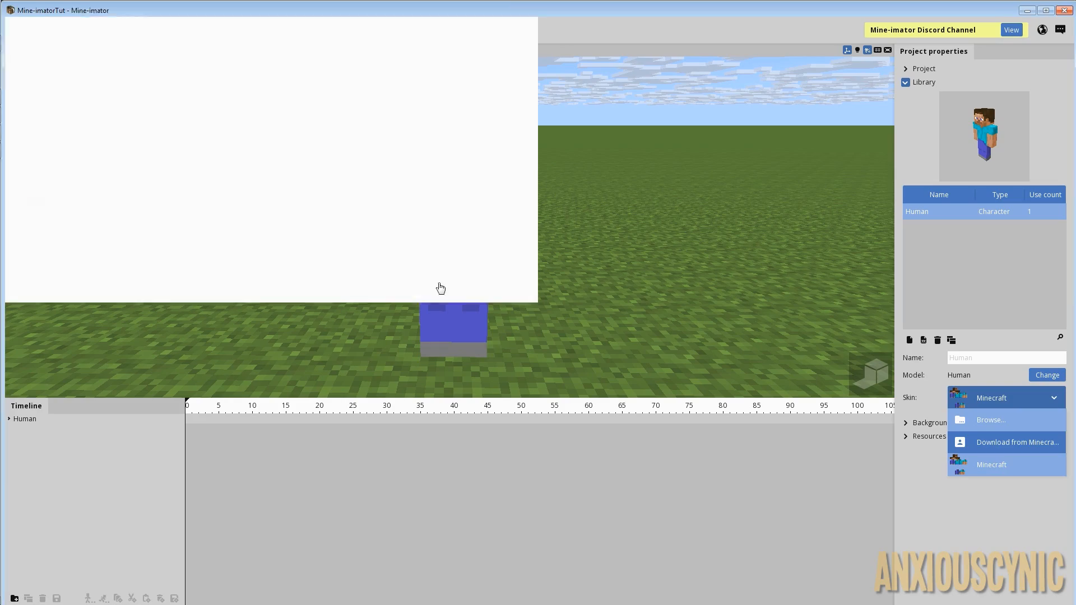
mouse_move(498, 184)
left_mouse_down()
mouse_move(471, 236)
mouse_move(518, 162)
mouse_move(482, 227)
mouse_move(513, 190)
left_mouse_up()
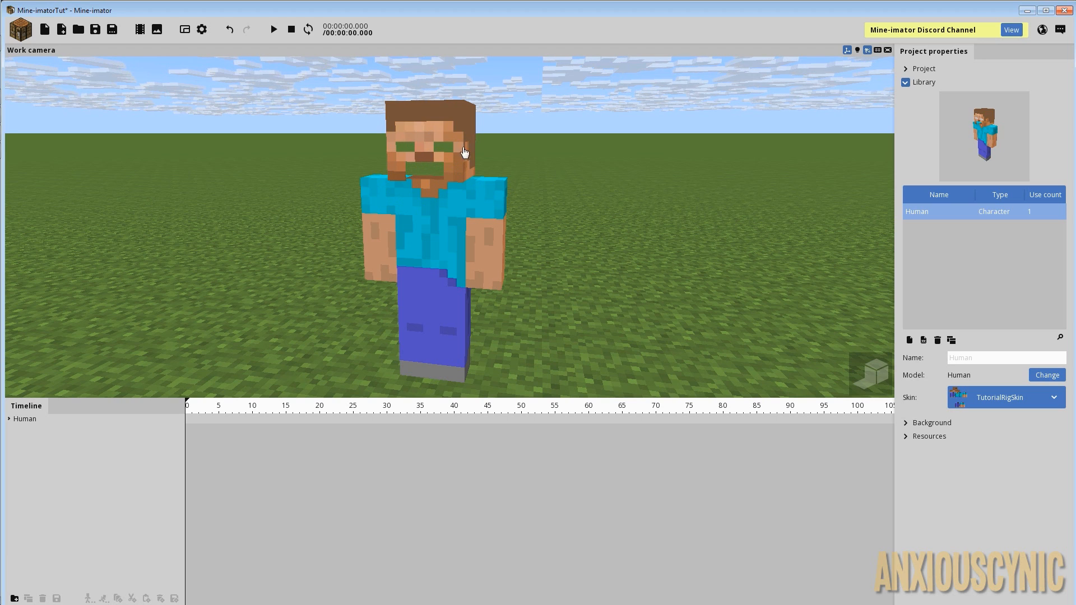
- Enable Show backfaces in the Human's graphics settings and save the project
left_click(442, 163)
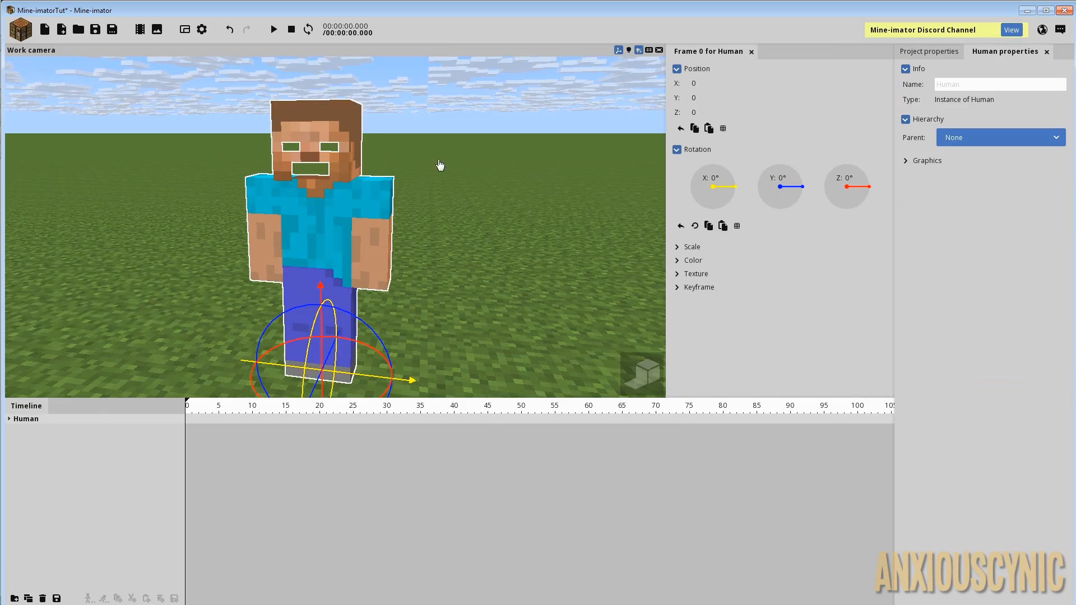
left_click_drag(343, 168, 318, 139)
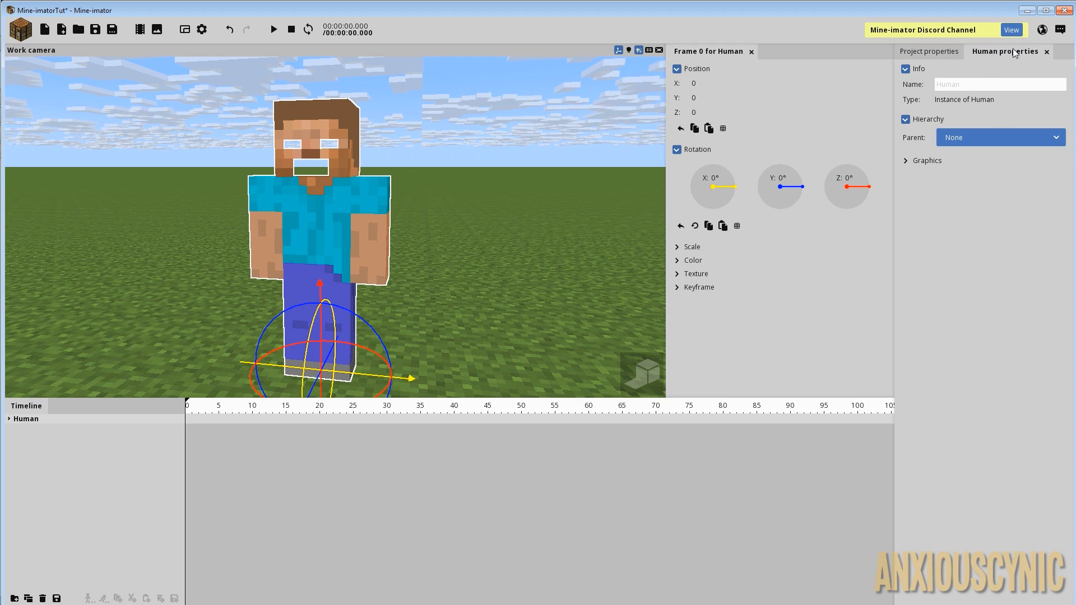
left_click(906, 161)
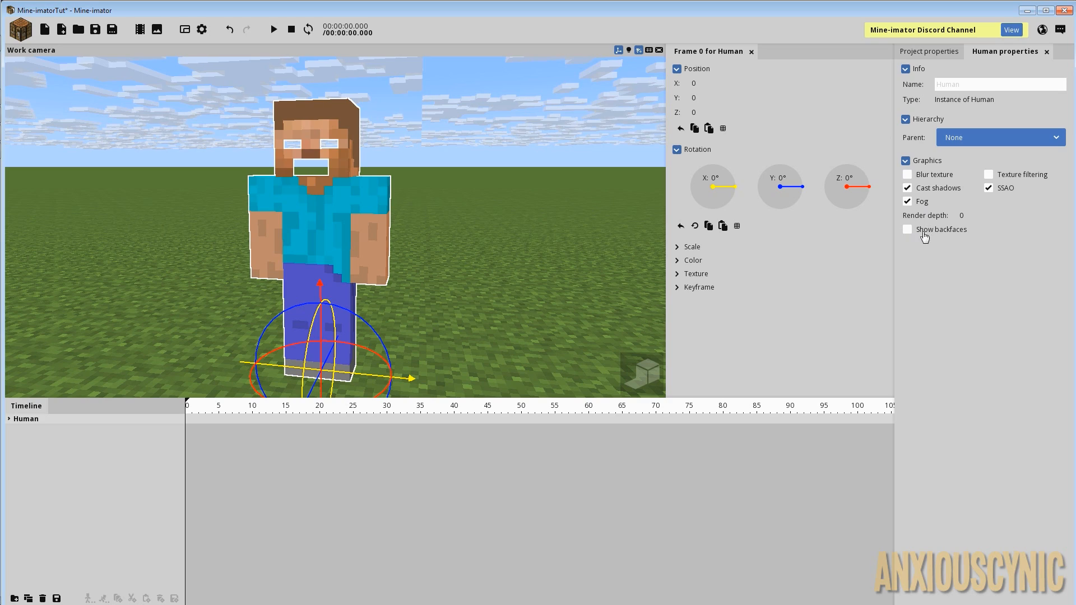
left_click(922, 232)
right_click_drag(428, 207, 403, 190)
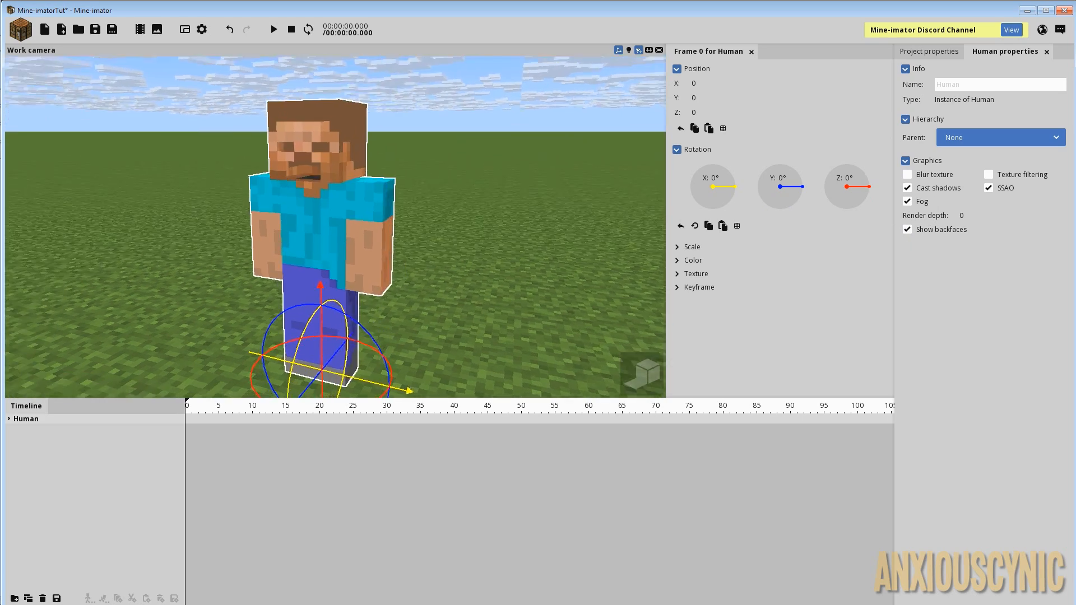
left_click_drag(403, 190, 395, 168)
scroll(403, 185, "up", 3)
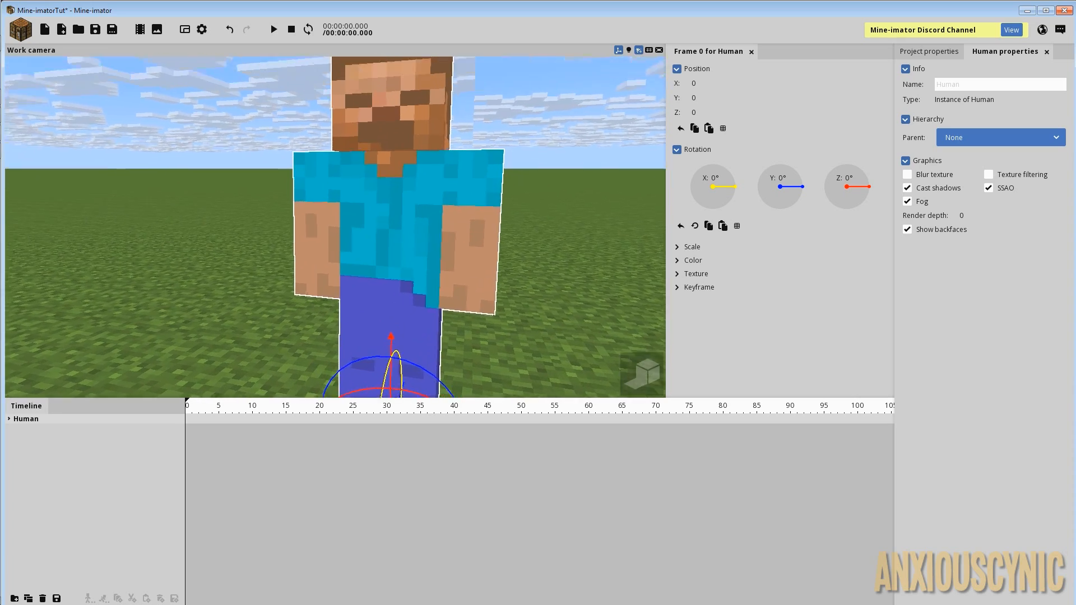
right_click_drag(462, 173, 463, 163)
left_click_drag(446, 170, 437, 143)
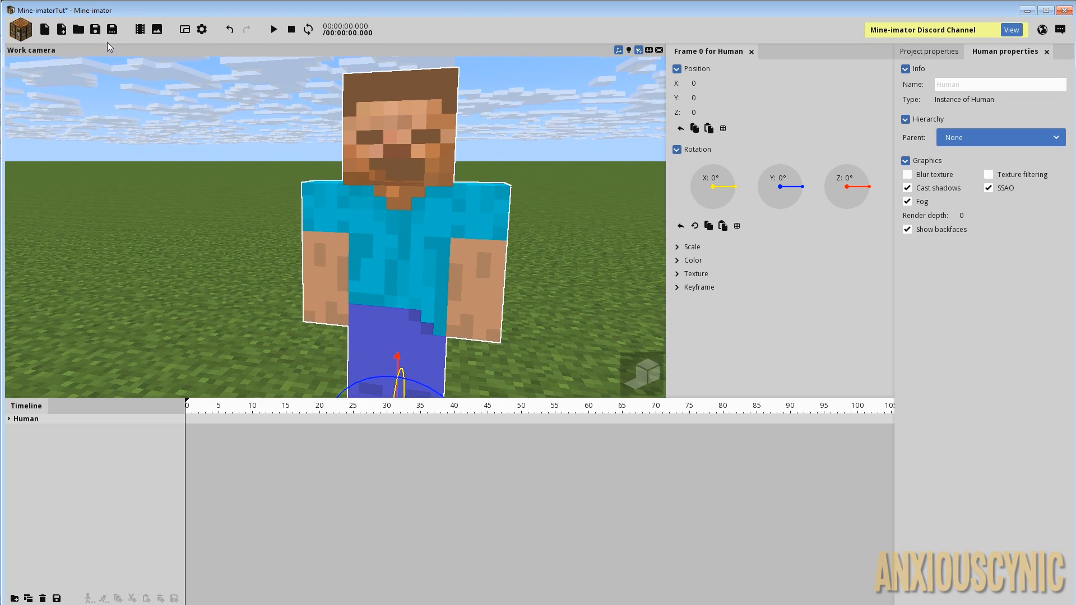
left_click(98, 32)
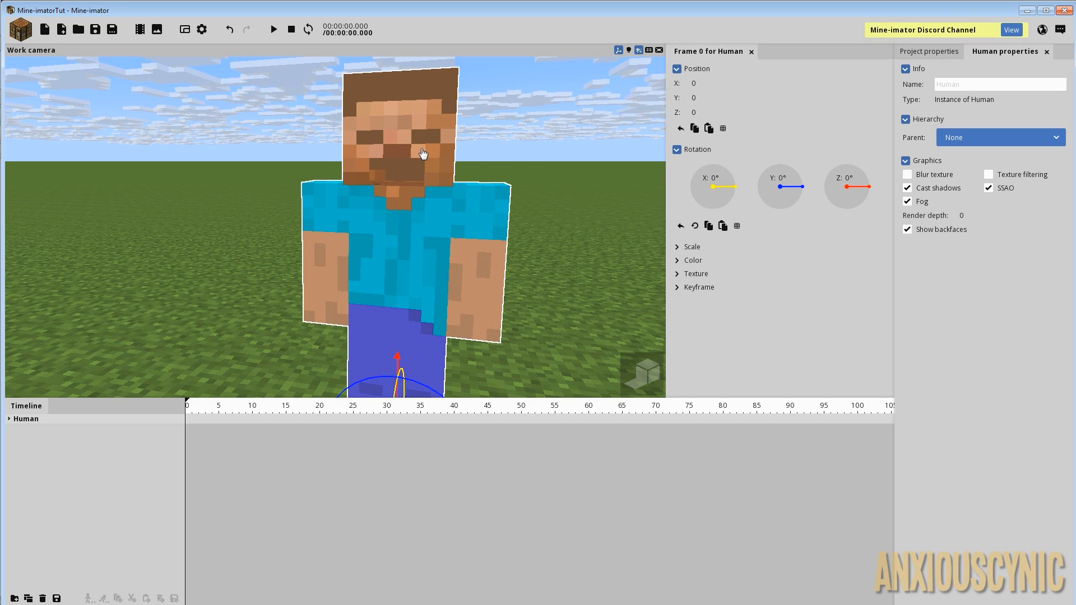
- Create a cube object without a texture
right_click_drag(423, 154, 399, 160)
left_click(20, 31)
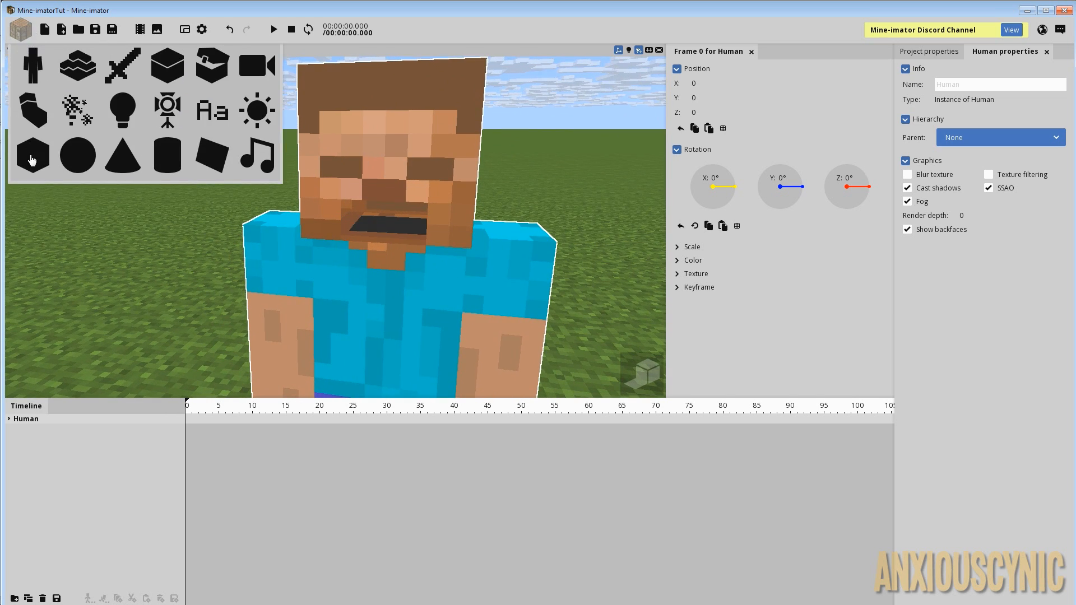
left_click(33, 159)
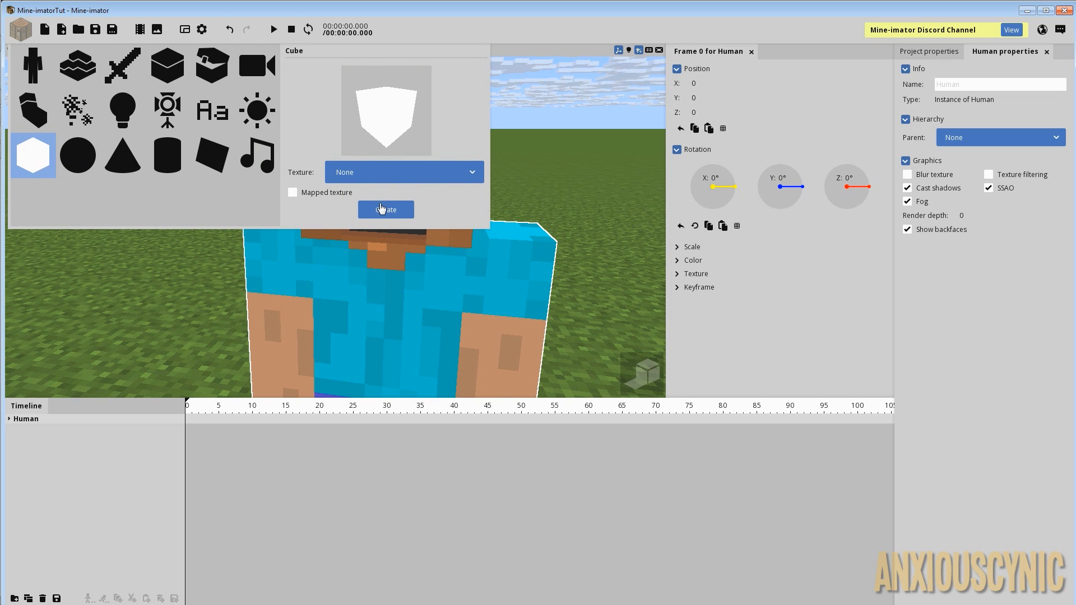
left_click(383, 212)
scroll(383, 212, "down", 5)
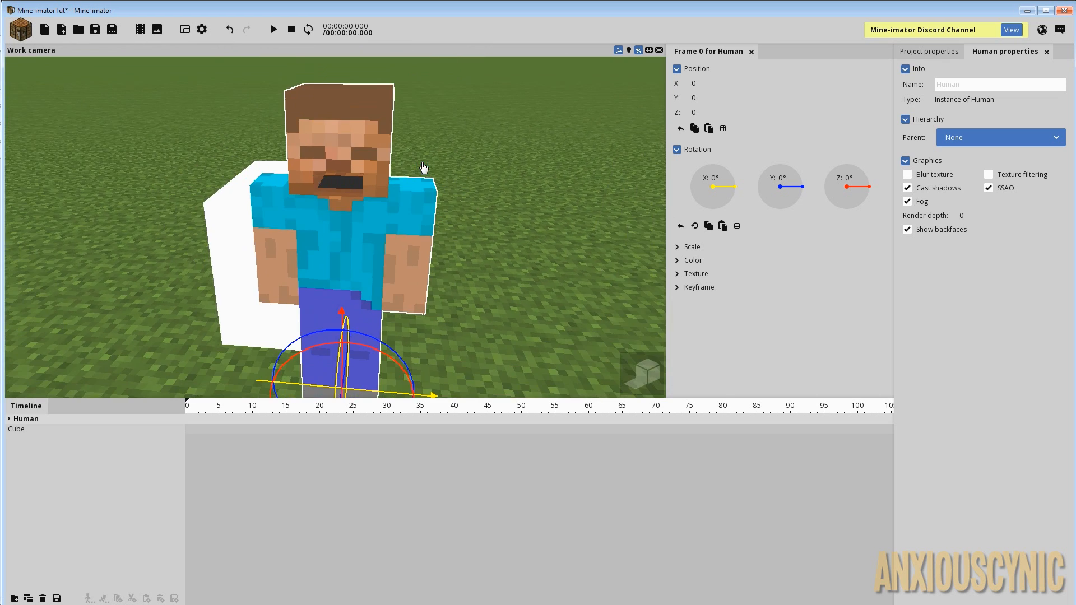
- Select the cube and reset its X, Y and Z position to 0
right_click_drag(382, 212, 169, 286)
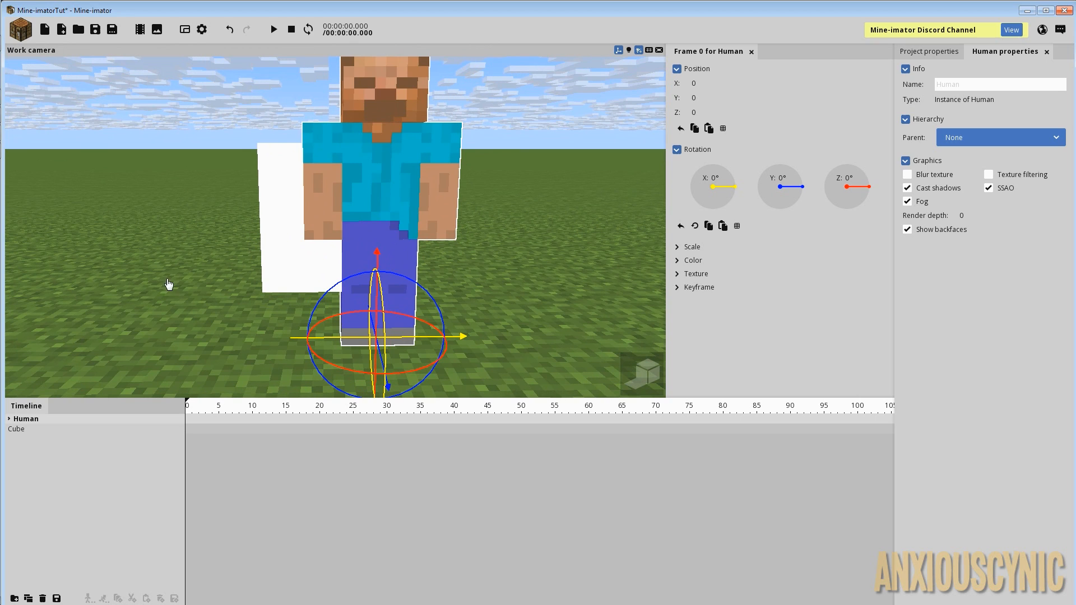
left_click(26, 431)
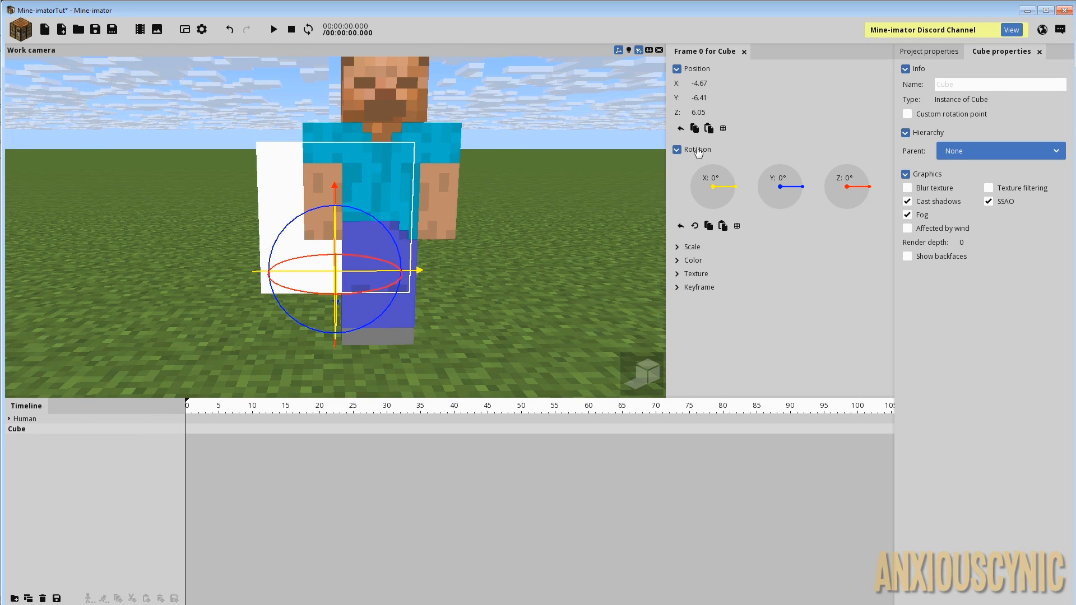
left_click_drag(703, 113, 698, 112)
right_click(702, 97)
right_click(704, 85)
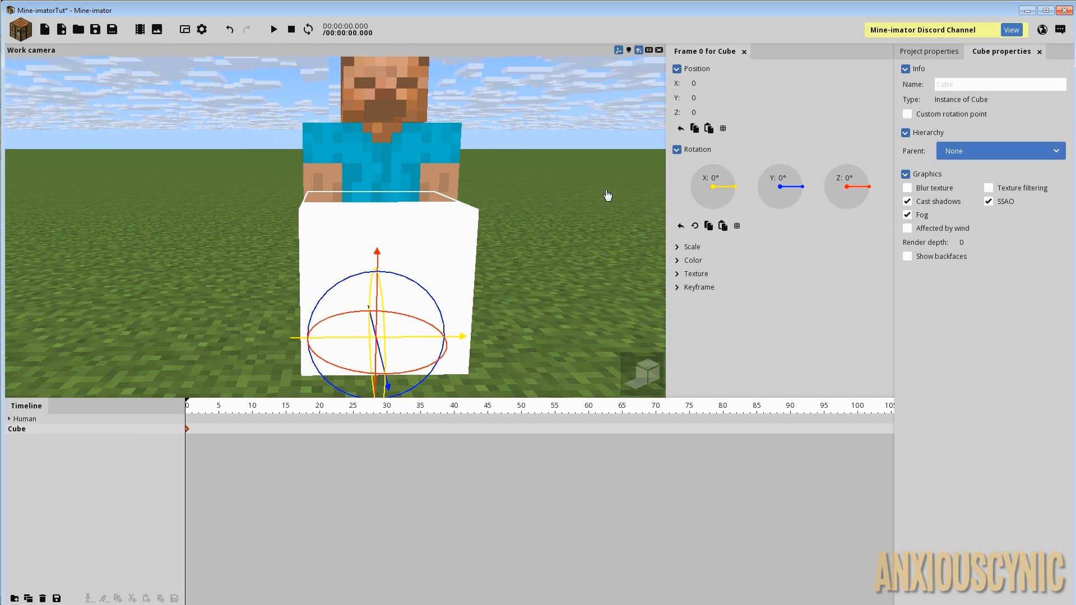
- Duplicate the cube in the project library and switch the work camera to the rendered view
left_click(932, 53)
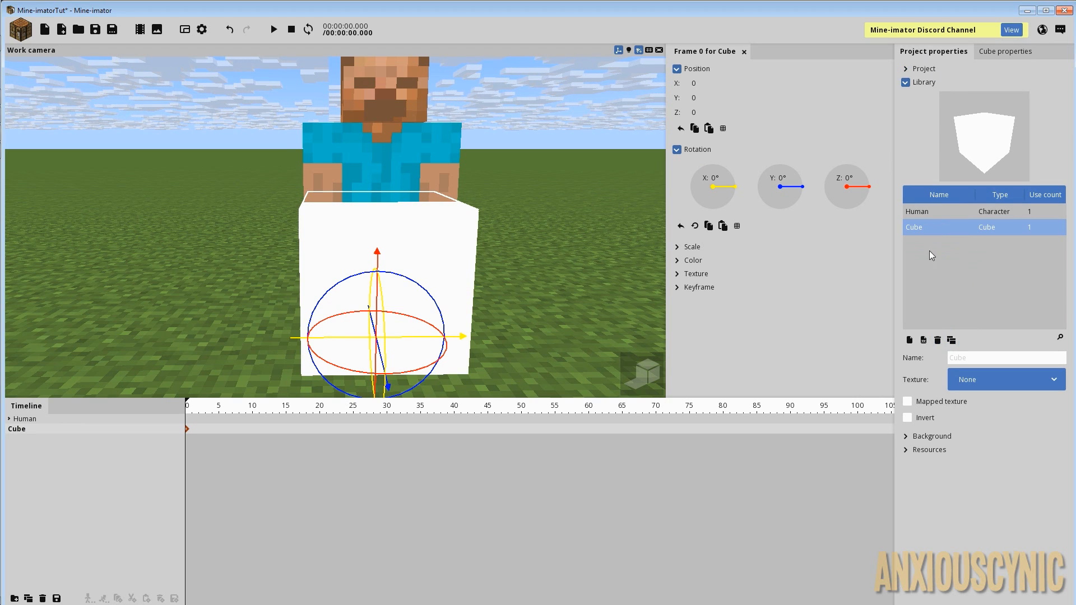
left_click(951, 340)
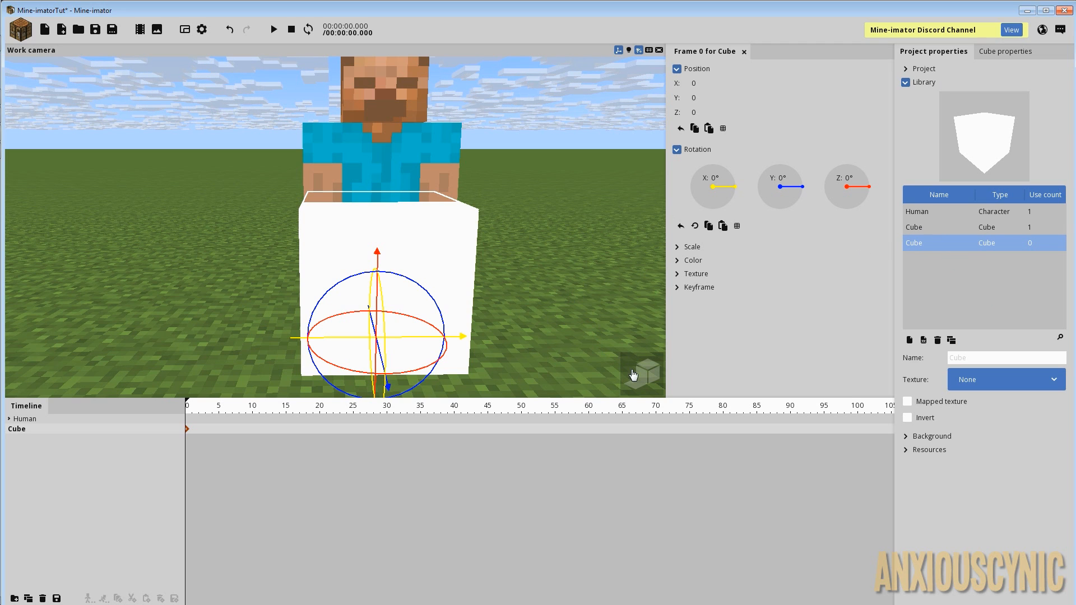
left_click_drag(473, 262, 359, 264)
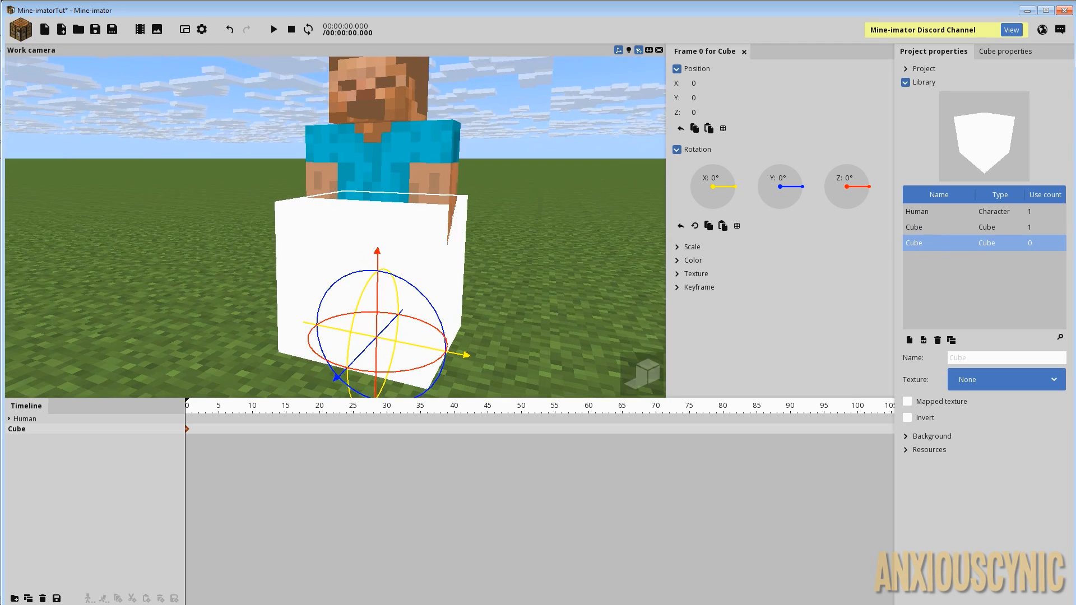
left_click(638, 371)
mouse_move(472, 217)
left_mouse_down()
mouse_move(502, 246)
mouse_move(468, 218)
left_mouse_up()
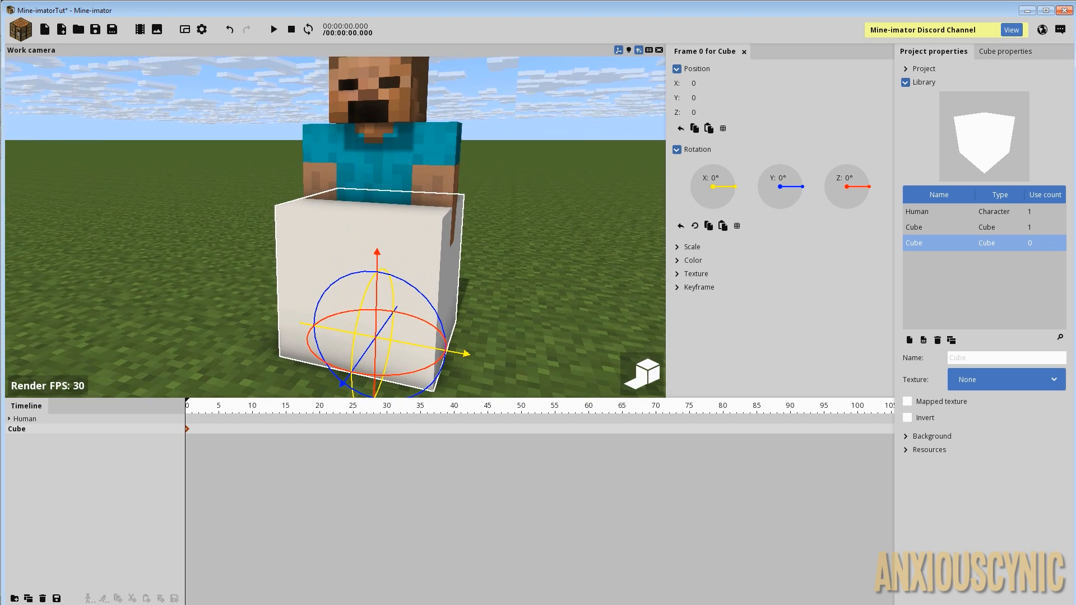
- Turn on Invert for the original cube in the library, the one used in the scene
left_click(948, 228)
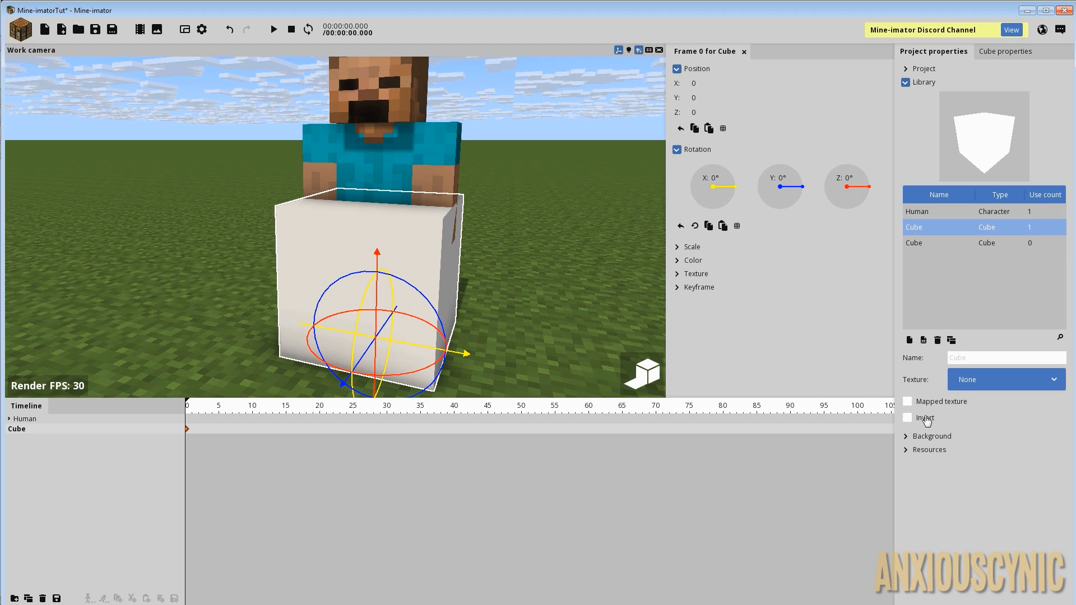
left_click(921, 420)
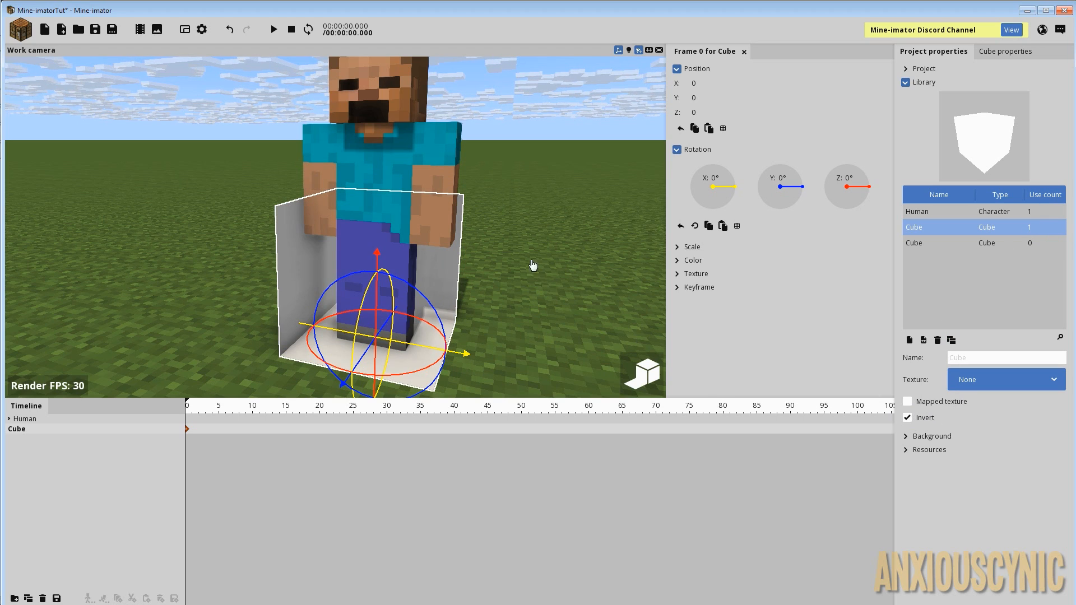
left_click_drag(504, 225, 476, 227)
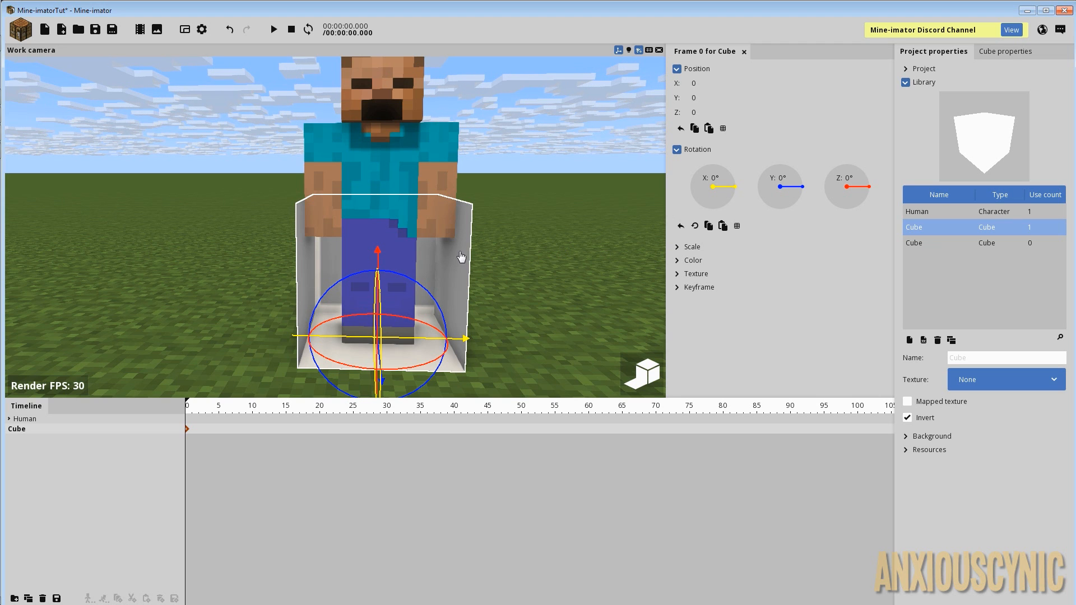
left_click_drag(480, 257, 435, 189)
scroll(474, 178, "down", 1)
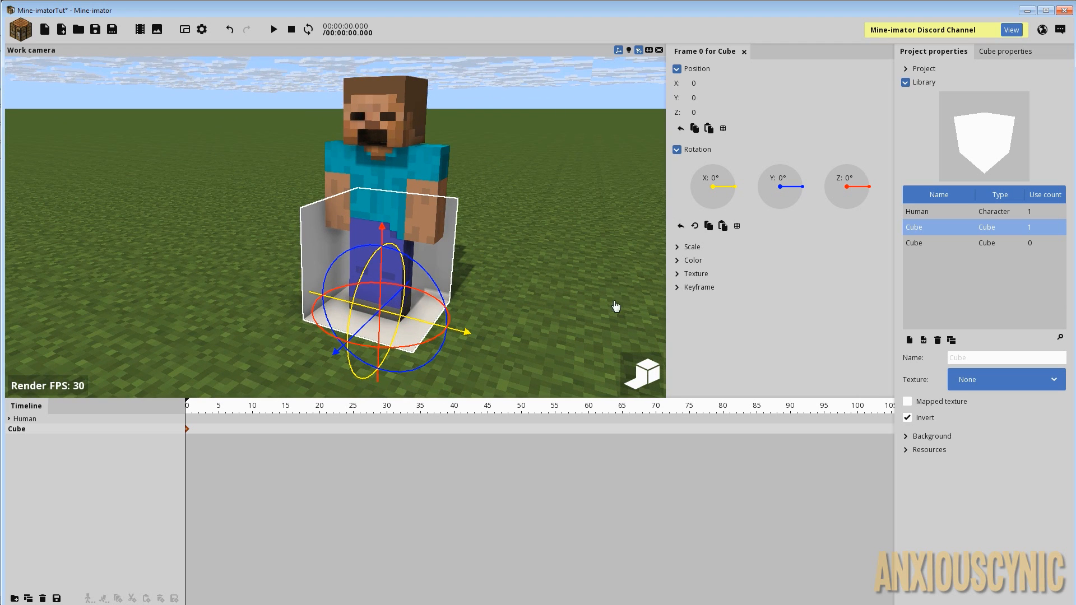
- Parent the cube to the Head inside the Human's Body
left_click(998, 52)
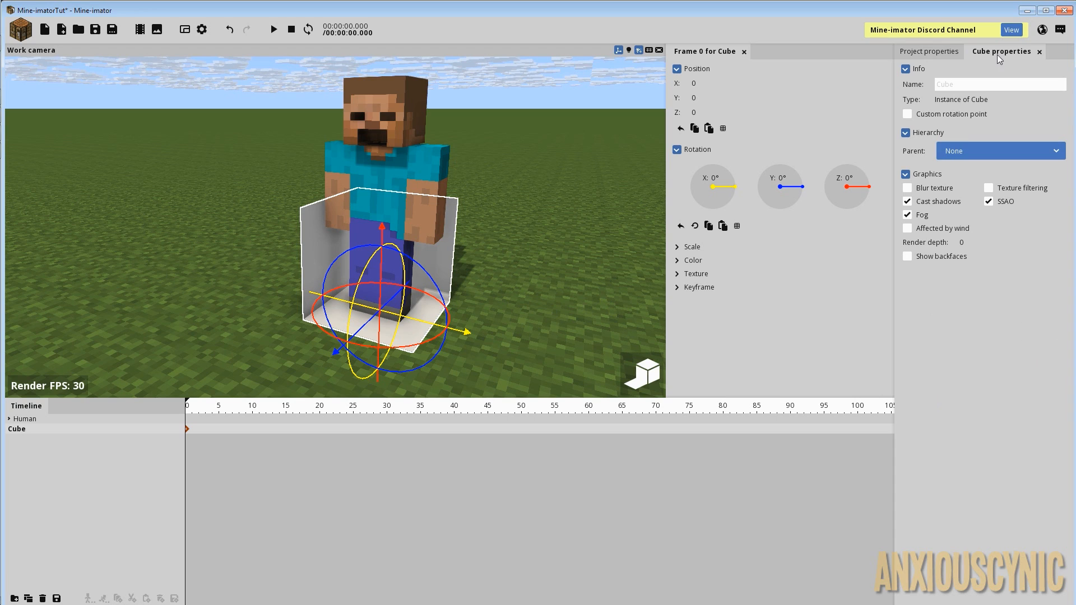
left_click(966, 151)
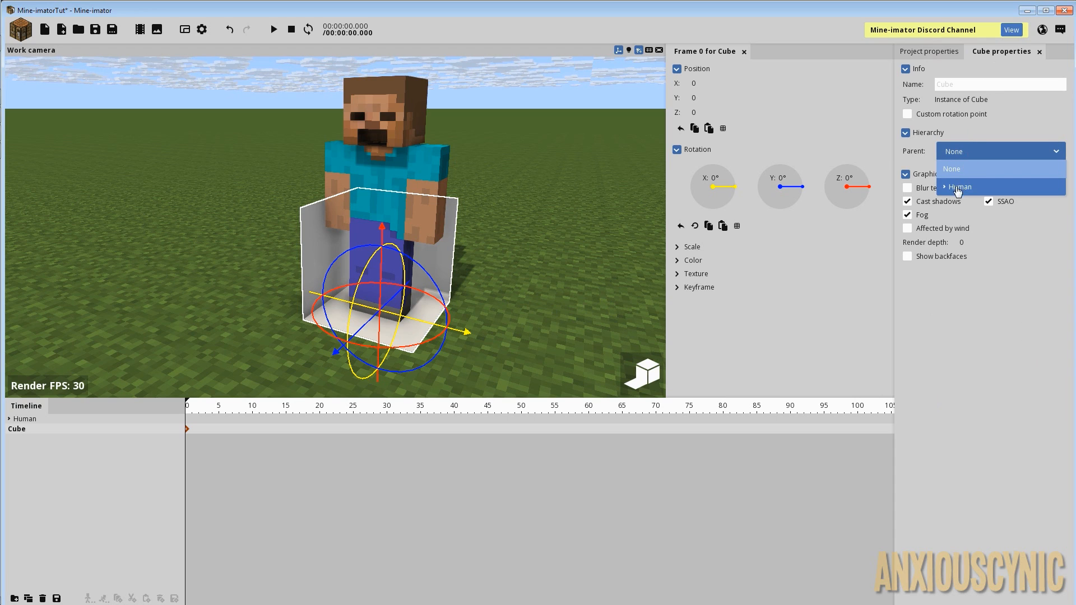
left_click(958, 191)
left_click(956, 157)
left_click(945, 188)
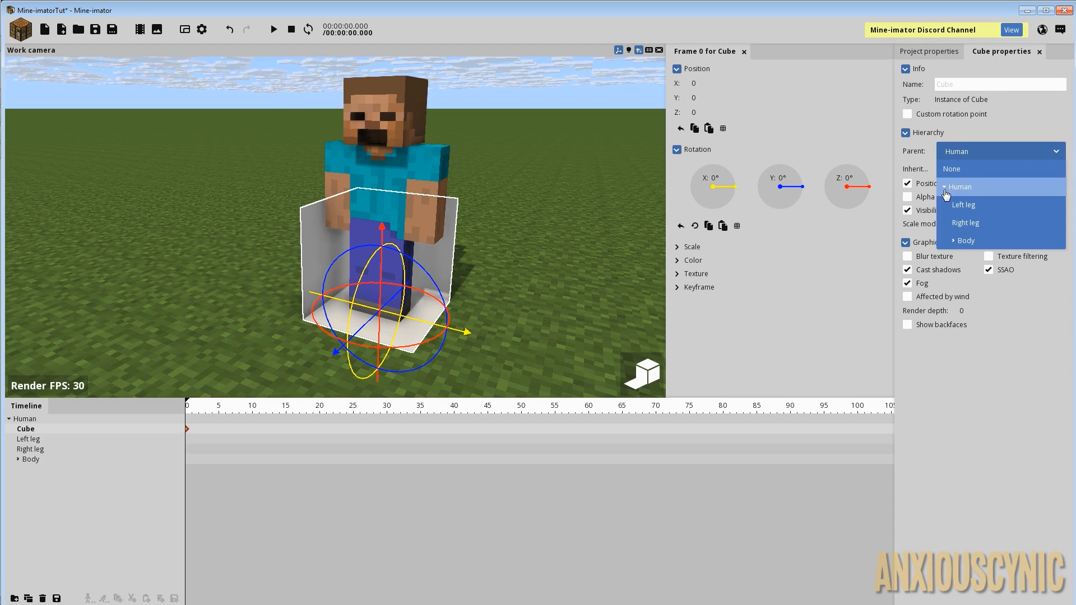
left_click(954, 242)
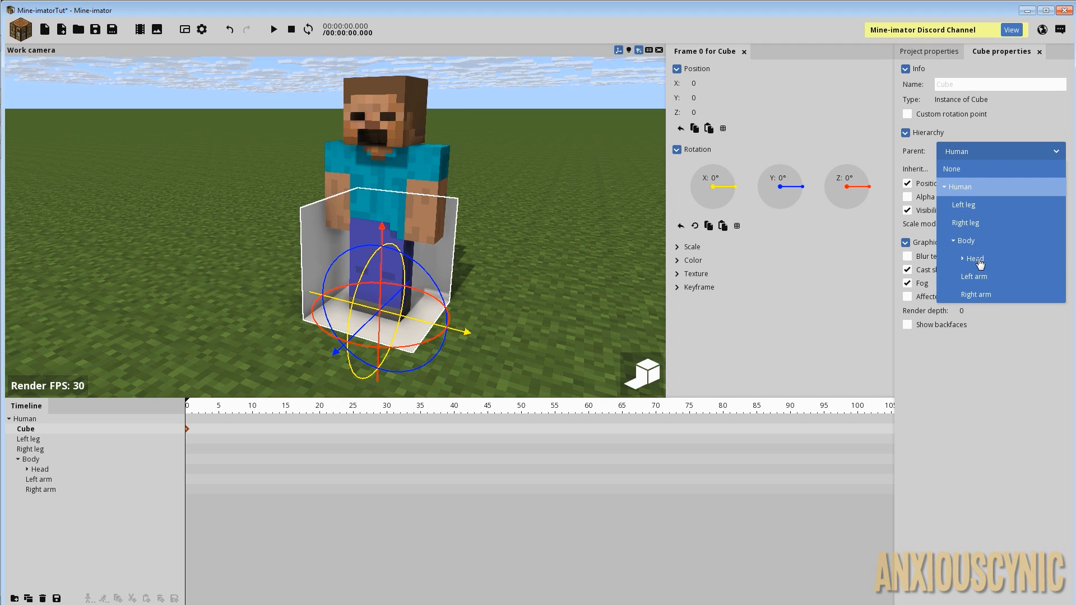
left_click(980, 262)
left_click_drag(520, 222, 524, 168)
scroll(521, 223, "up", 2)
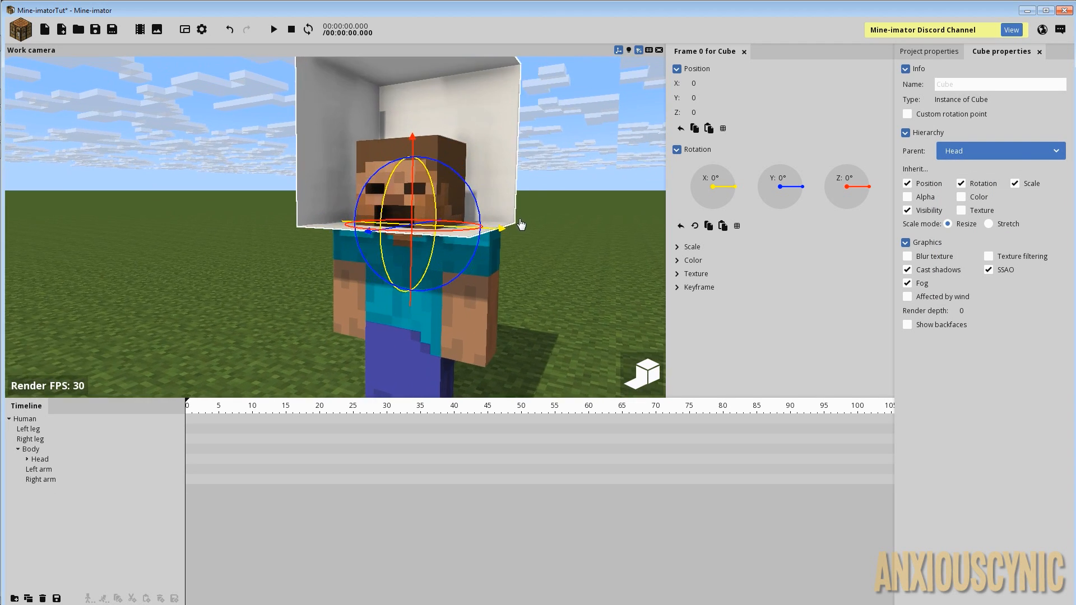
scroll(520, 223, "up", 2)
- Rotate the head's cube to -90° around the X axis
mouse_move(510, 214)
left_mouse_down()
mouse_move(451, 229)
mouse_move(513, 228)
mouse_move(440, 185)
mouse_move(493, 226)
mouse_move(524, 229)
mouse_move(533, 215)
mouse_move(516, 208)
mouse_move(504, 232)
mouse_move(498, 220)
left_mouse_up()
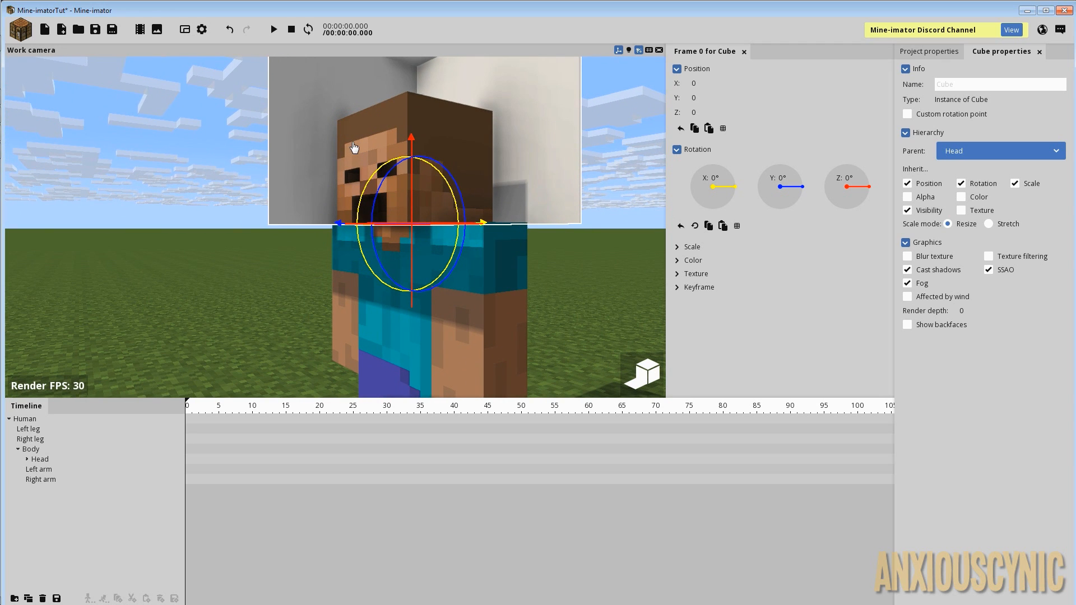
left_click_drag(487, 163, 502, 263)
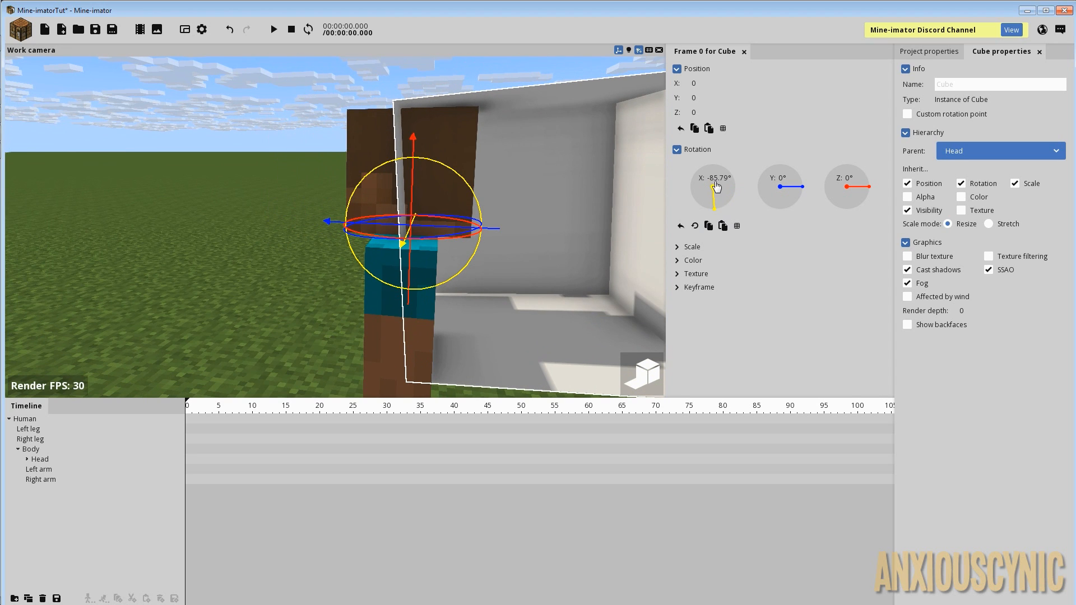
left_click(716, 178)
type("-90")
key("Return")
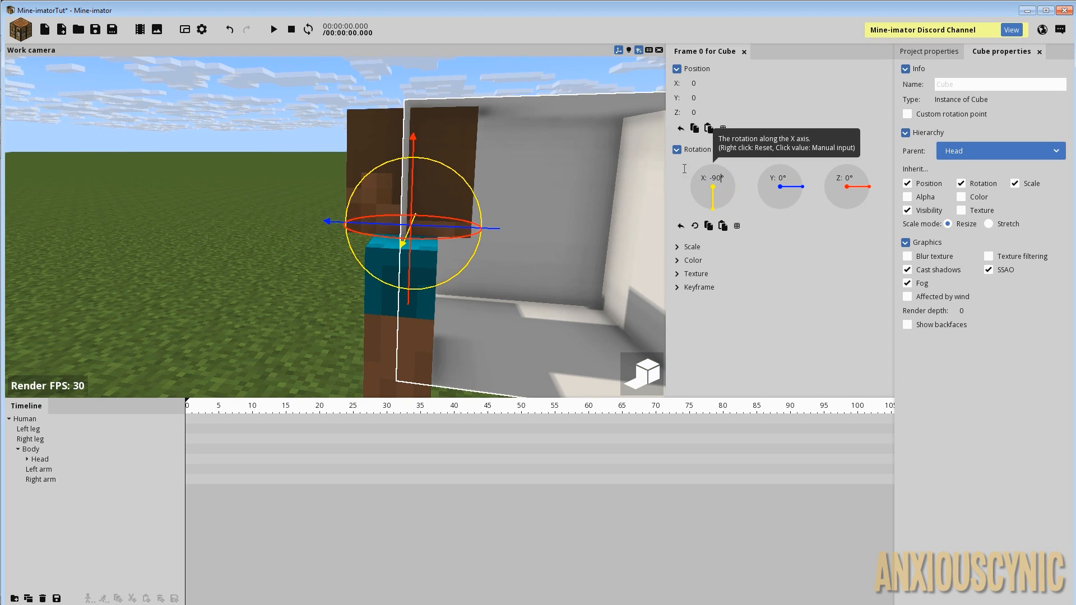
left_click_drag(366, 127, 417, 115)
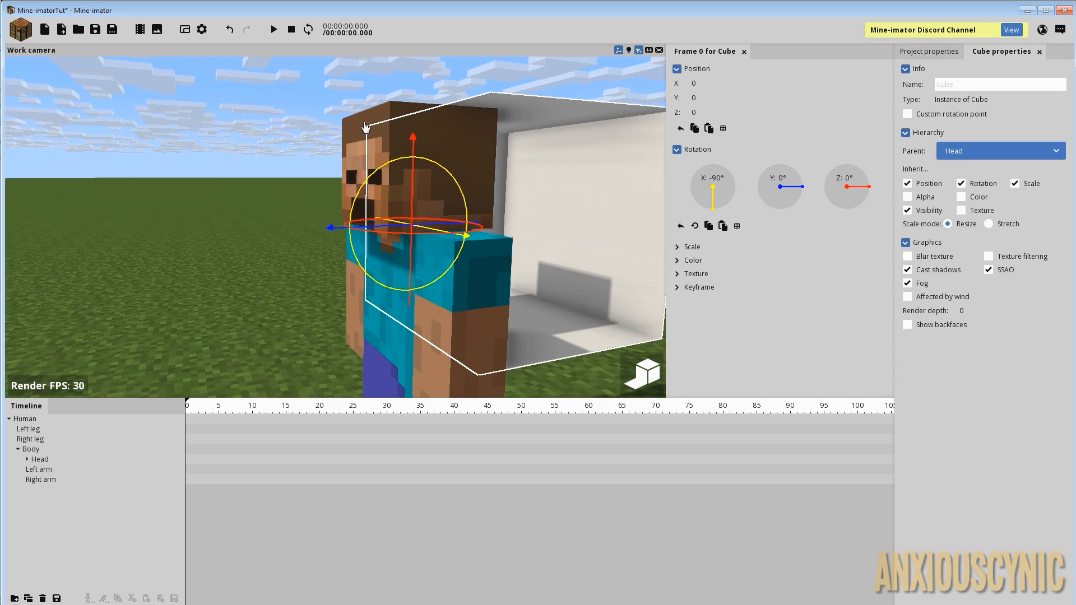
- Scale the head's cube uniformly to 0.1 and save the project
left_click_drag(416, 245, 539, 211)
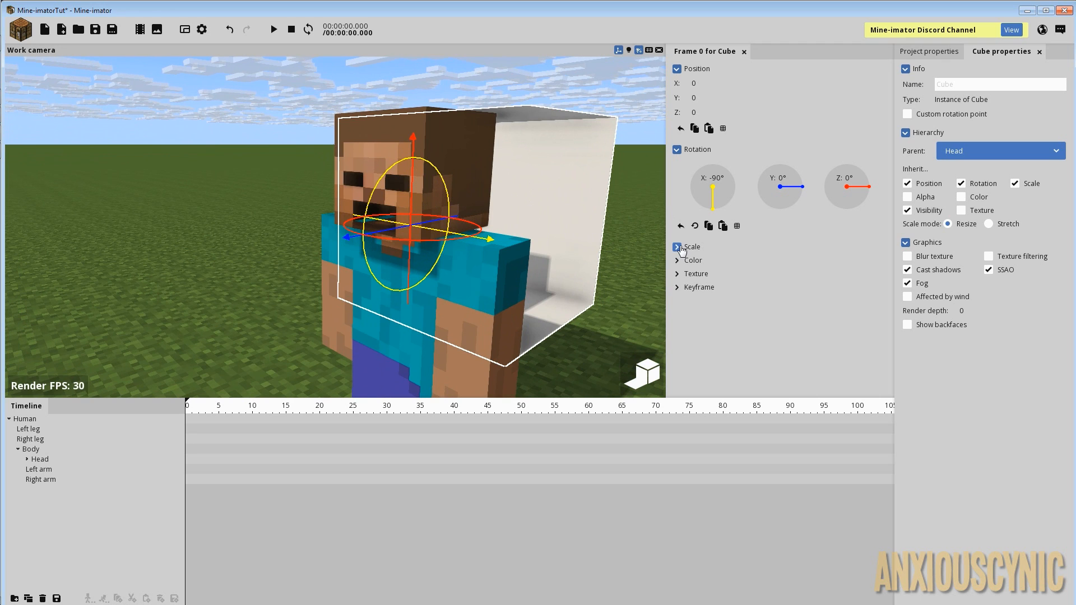
left_click(678, 248)
left_click_drag(680, 262, 664, 273)
left_click_drag(577, 250, 452, 256)
left_click_drag(723, 265, 700, 263)
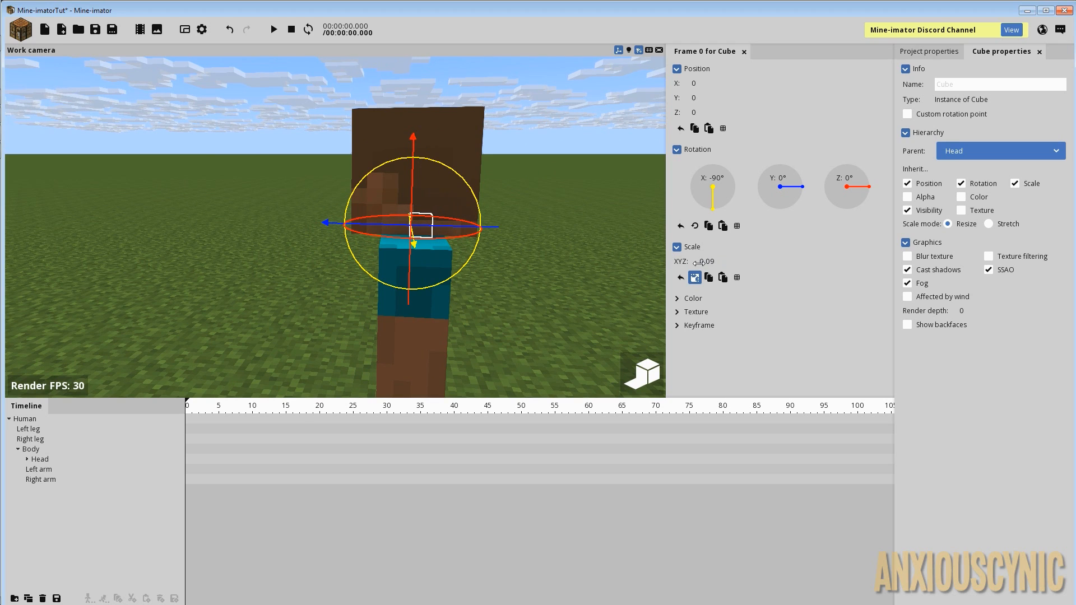
left_click(708, 264)
type(".0")
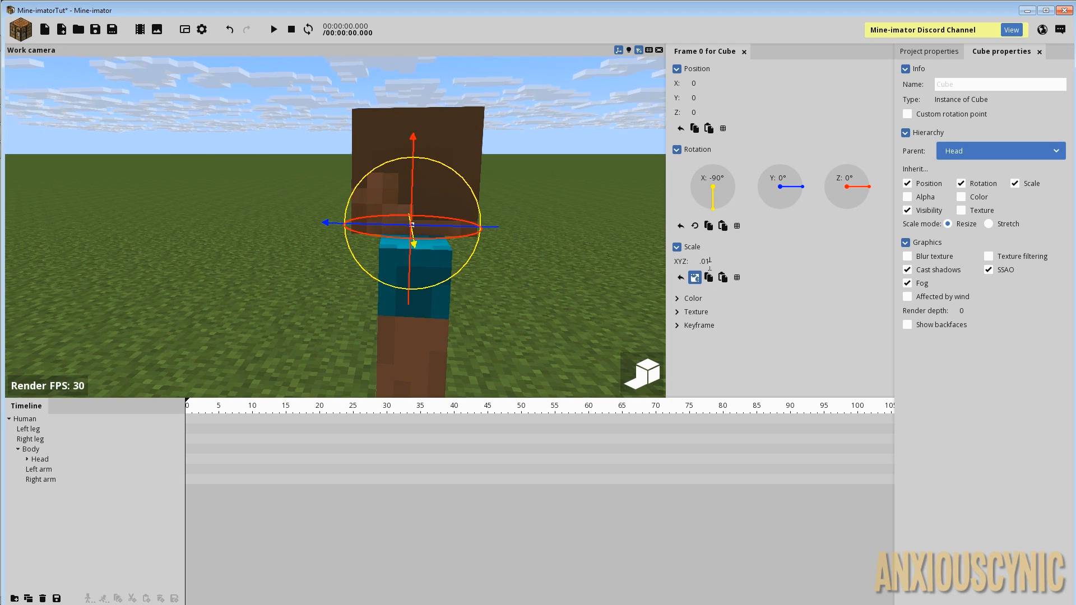
left_click(505, 151)
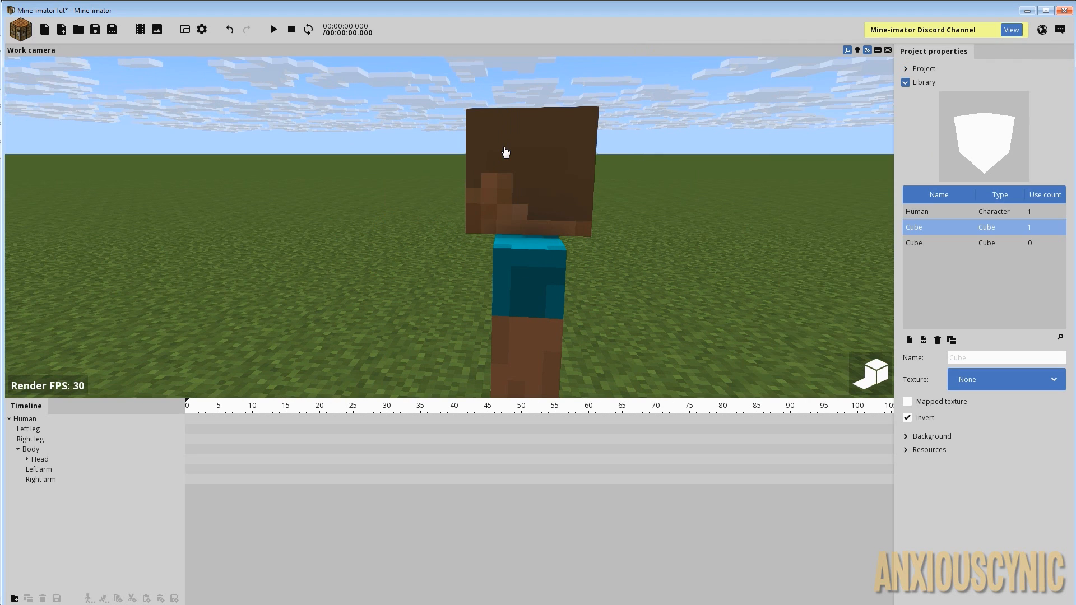
key("ctrl+s")
- Rename the inverted cube in the library InvertedBodyCube and its non-inverted duplicate BodyCube
left_click_drag(504, 175, 543, 180)
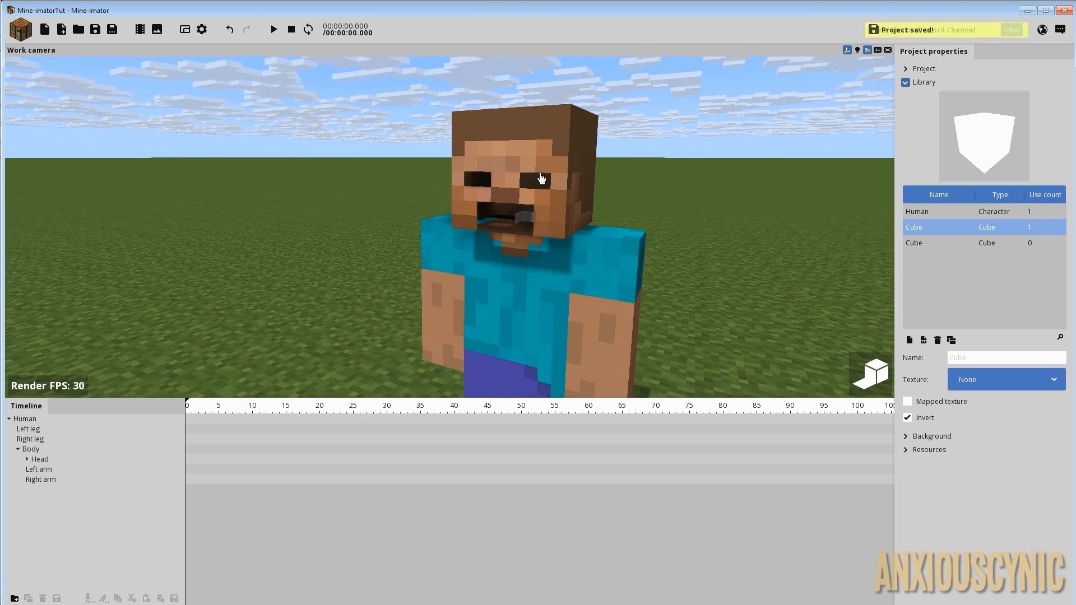
left_click(27, 459)
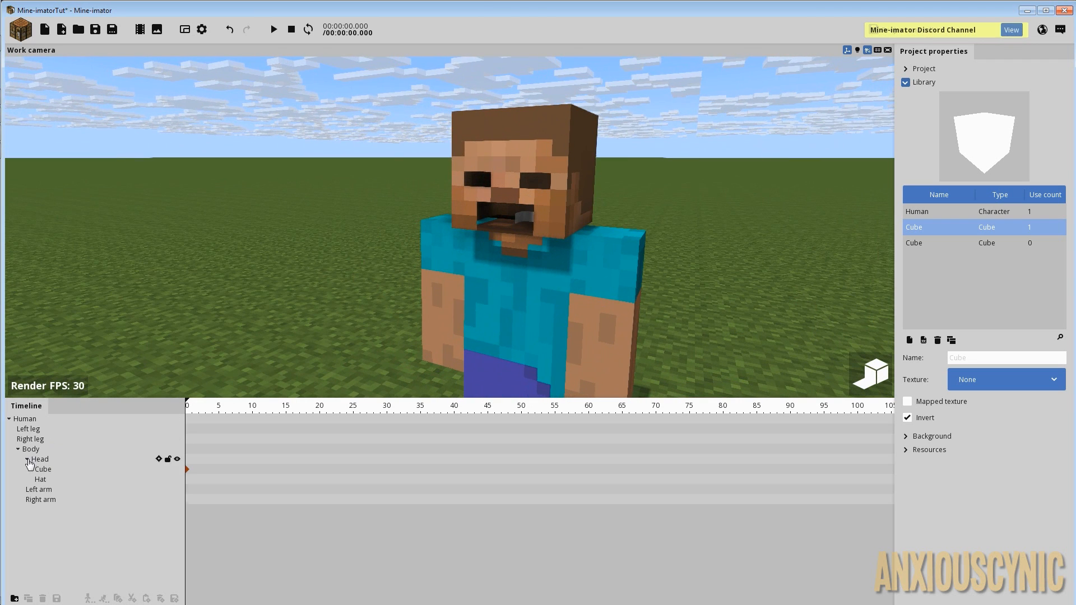
left_click(44, 470)
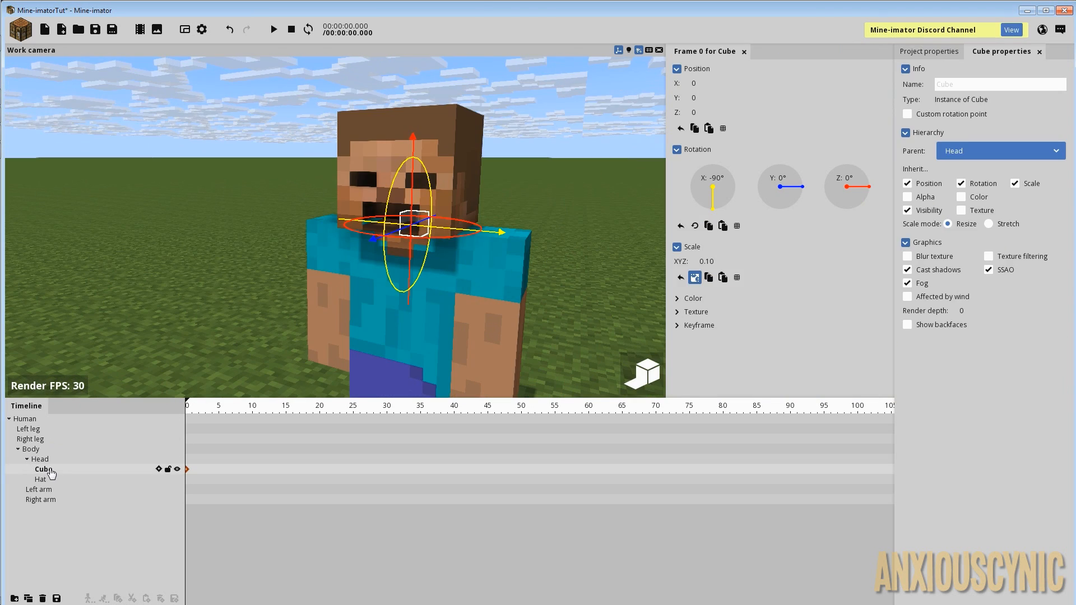
left_click(934, 52)
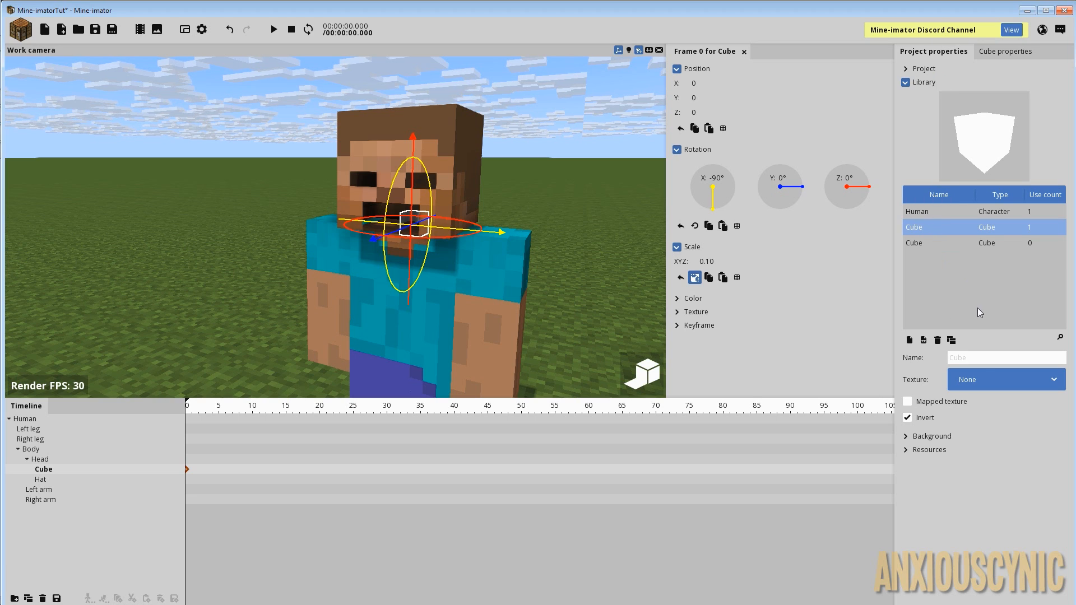
left_click(985, 359)
type("Inve")
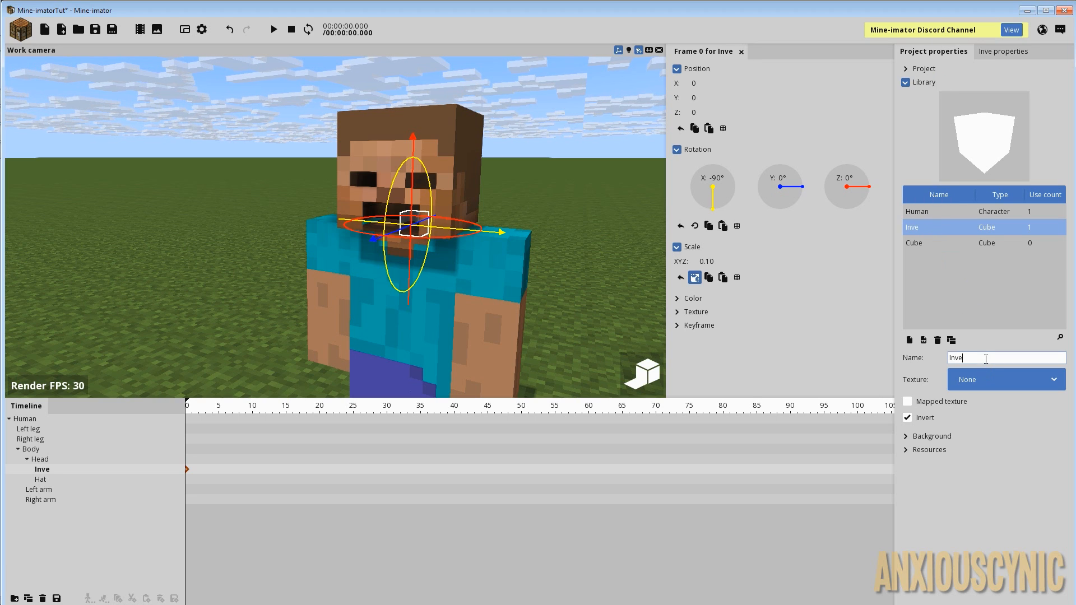
type("rtedBody")
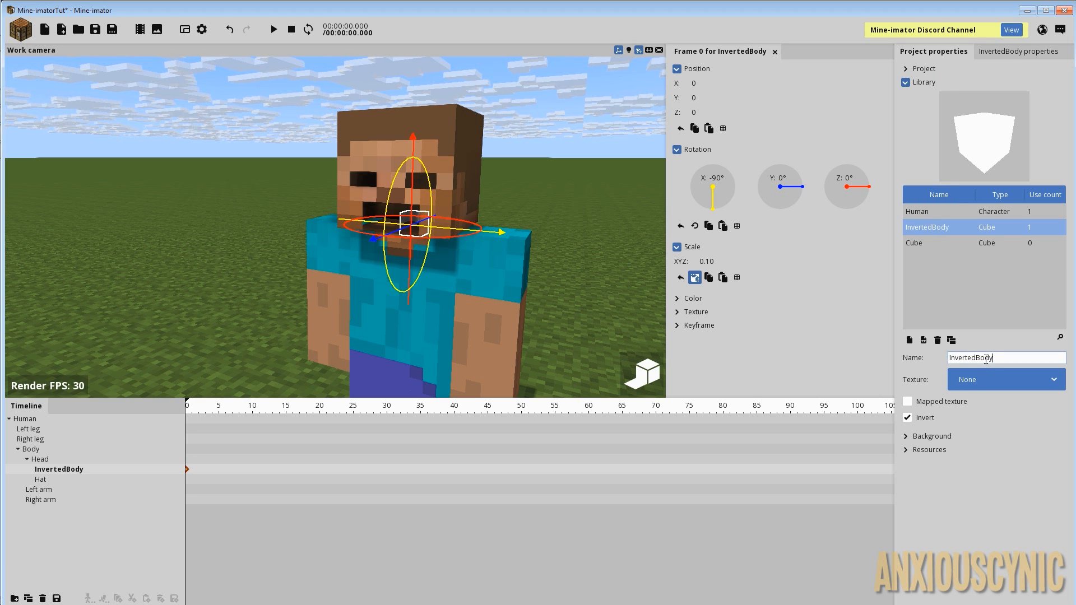
type("Cube")
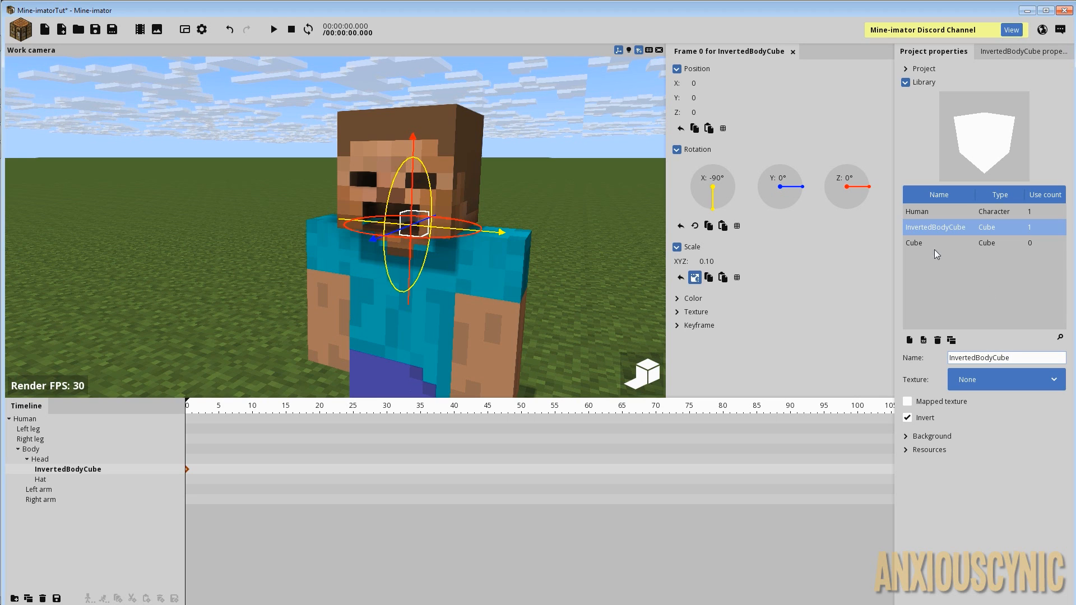
left_click(932, 251)
left_click(977, 360)
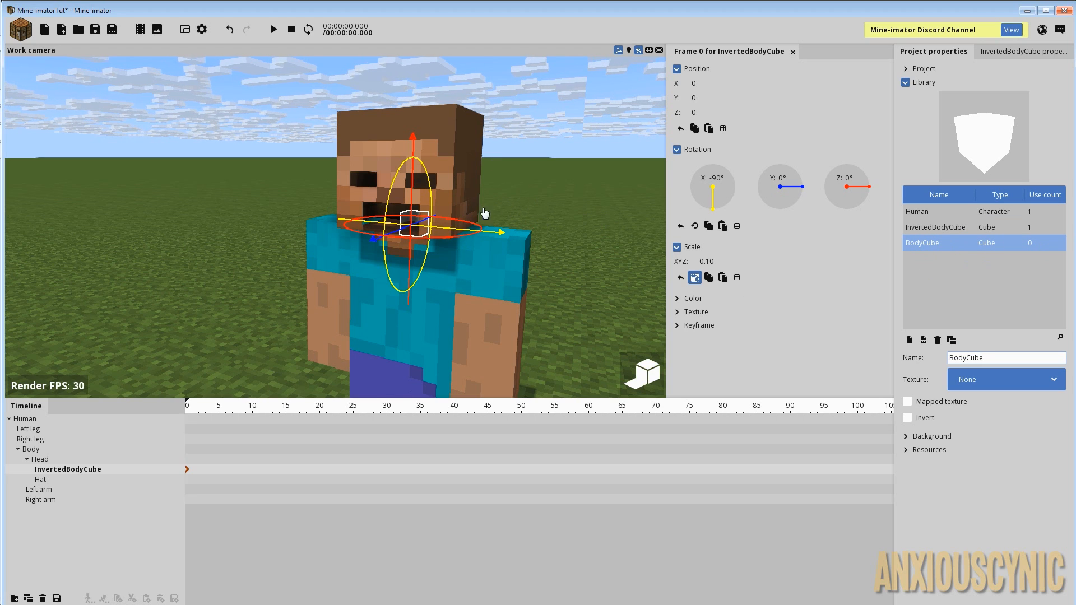
- Move the InvertedBodyCube forward towards the front of the face, to Y position 4
left_click_drag(487, 196, 439, 234)
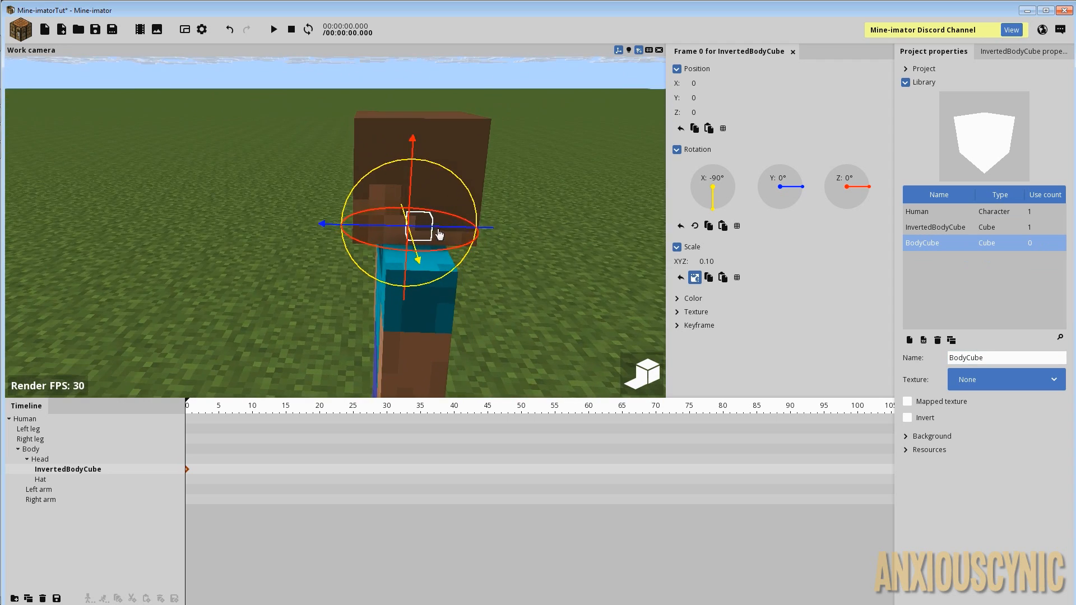
left_click_drag(514, 192, 533, 171)
scroll(505, 196, "up", 1)
left_click_drag(430, 226, 365, 232)
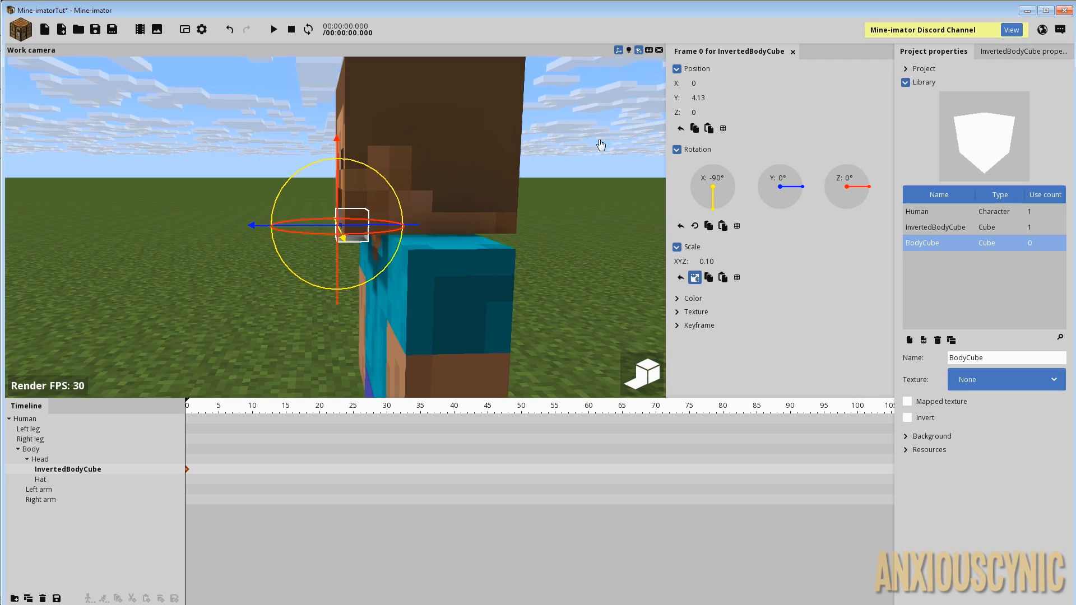
left_click(703, 93)
type("4")
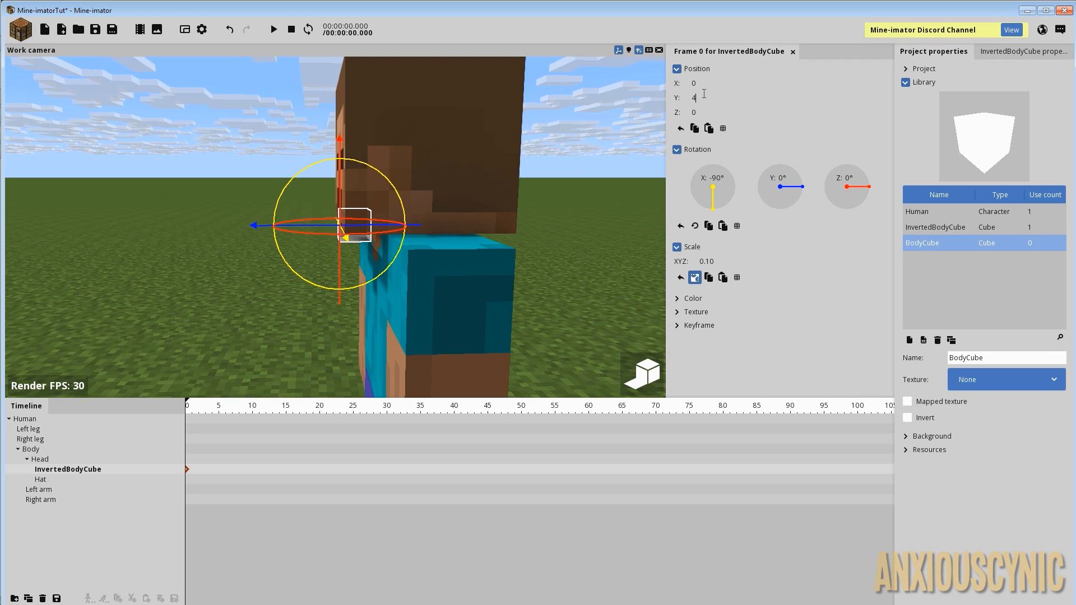
- Face the front of the head and switch the work camera off the rendered view
middle_click_drag(493, 153, 415, 166)
left_click_drag(415, 166, 594, 81)
middle_click_drag(594, 81, 577, 95)
left_click_drag(521, 230, 466, 209)
scroll(467, 210, "down", 7)
right_click_drag(471, 219, 479, 231)
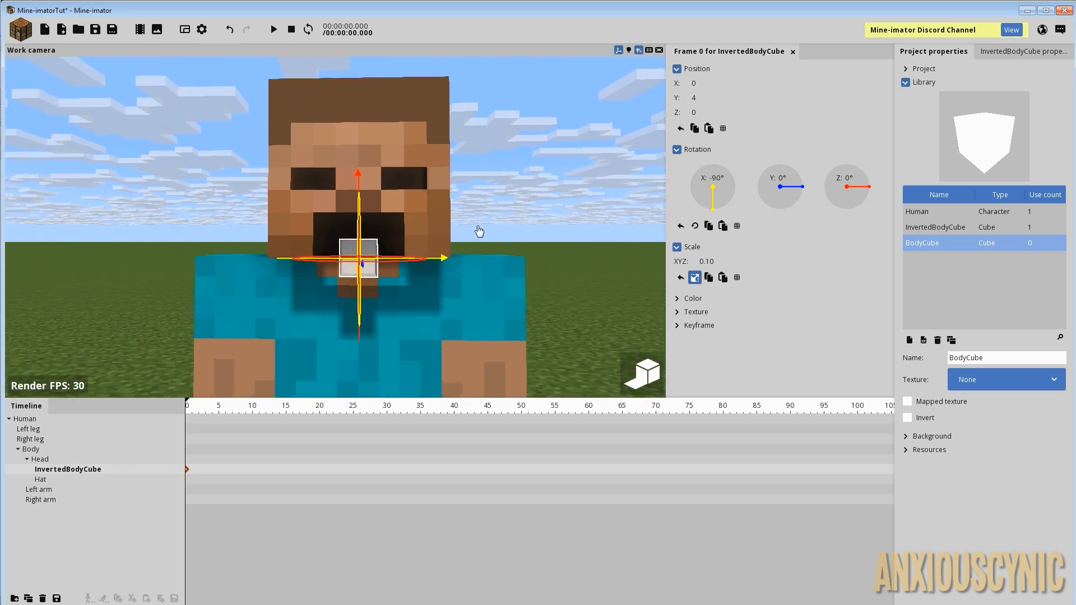
left_click(647, 373)
- Raise the InvertedBodyCube to eye level, at Z position 3.5
left_click_drag(475, 201, 502, 224)
right_click_drag(472, 203, 454, 202)
left_click_drag(505, 211, 410, 102)
left_click_drag(491, 140, 473, 156)
scroll(473, 155, "up", 5)
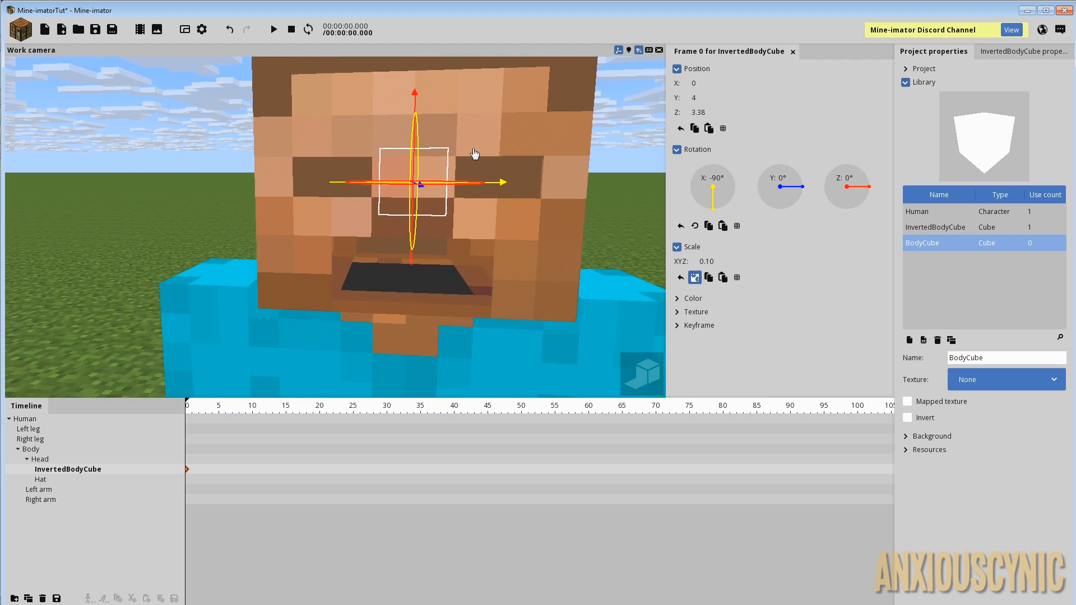
left_click_drag(413, 230, 413, 218)
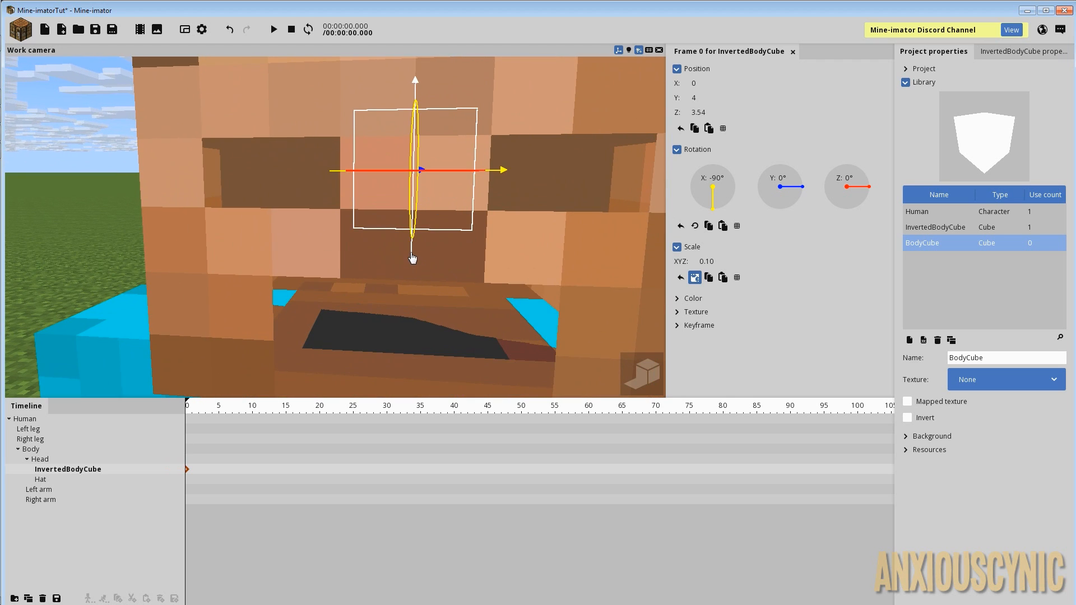
left_click(705, 114)
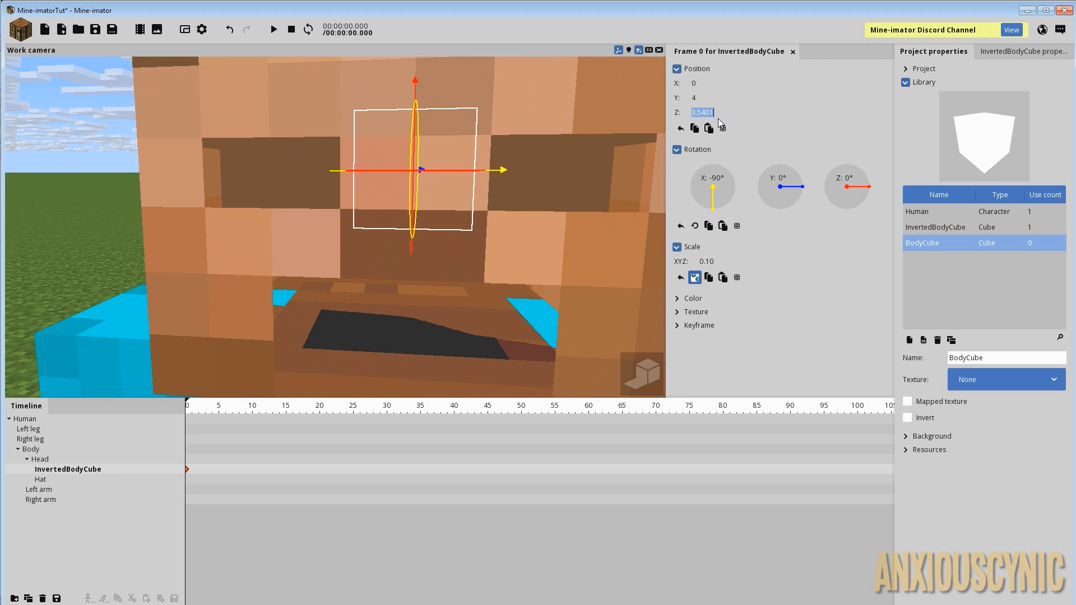
type("3.5")
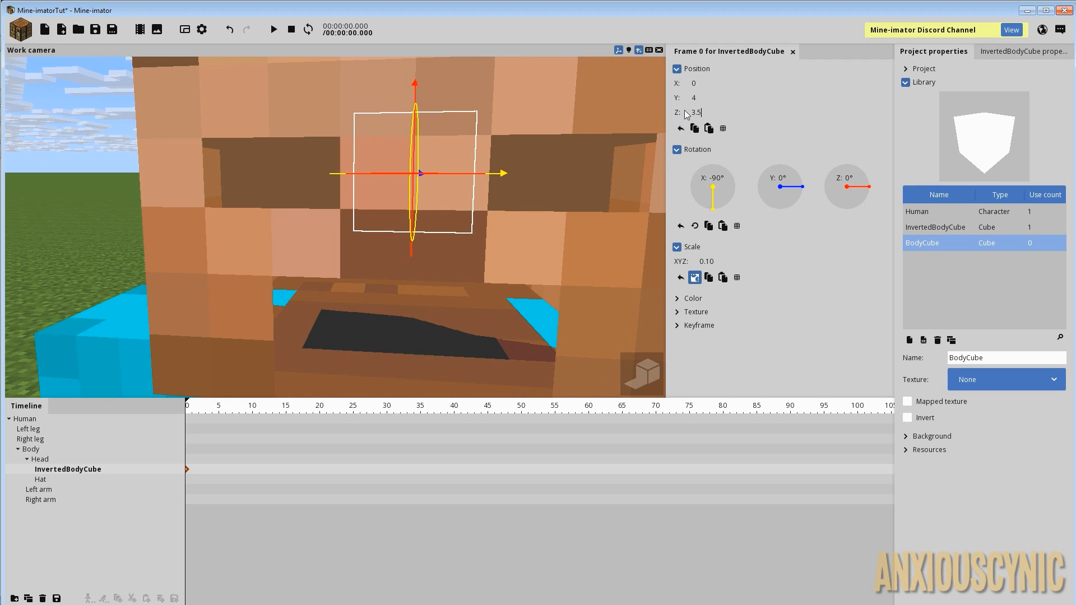
- Look up the "Z is up" option in the Interface settings and close the settings
left_click(203, 30)
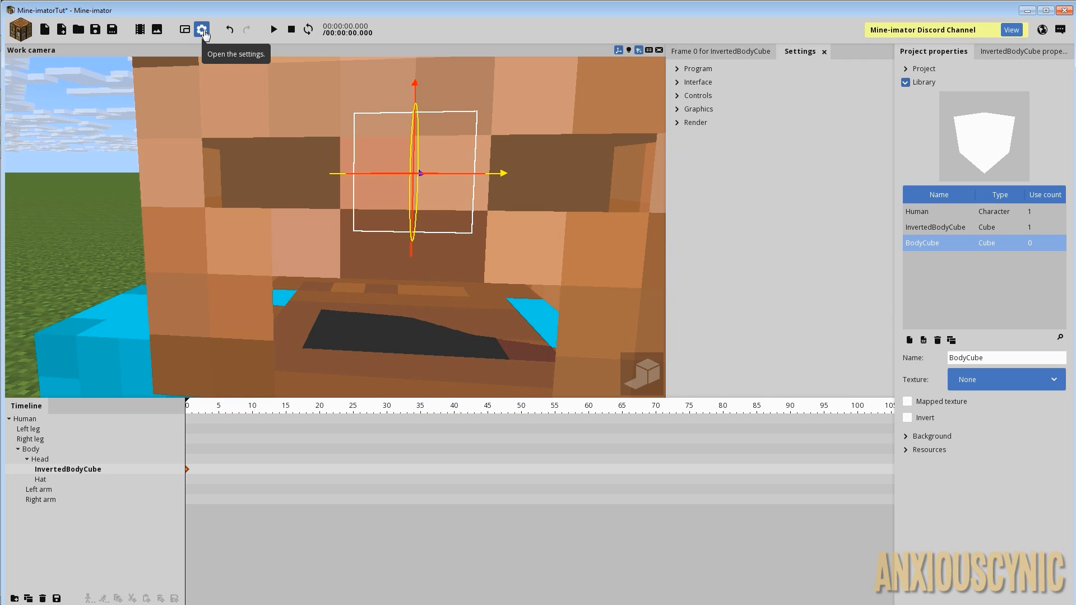
left_click(698, 82)
left_click_drag(884, 125, 886, 270)
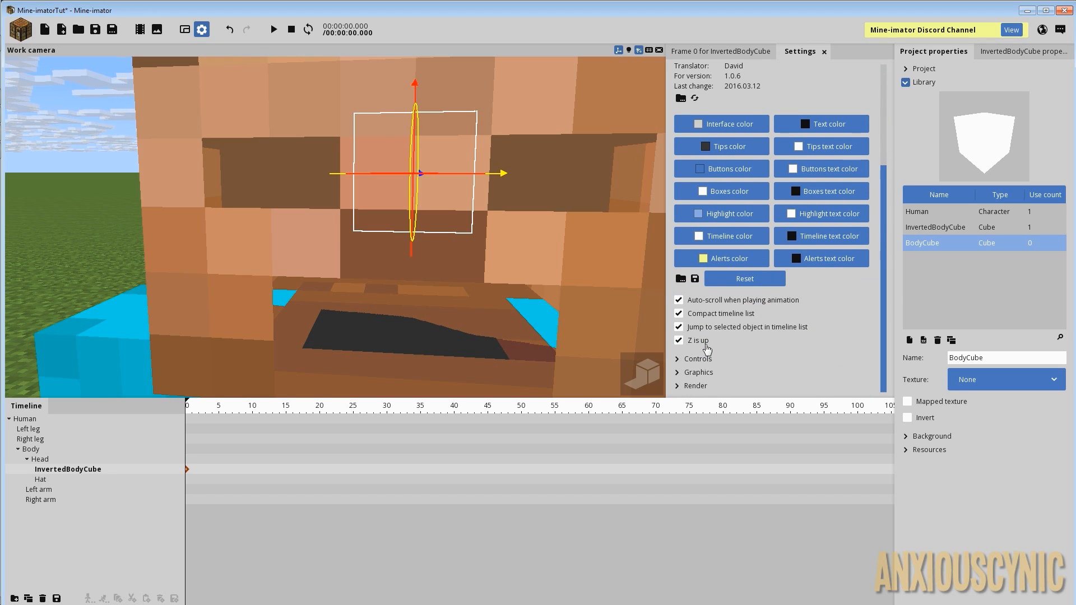
scroll(879, 287, "up", 5)
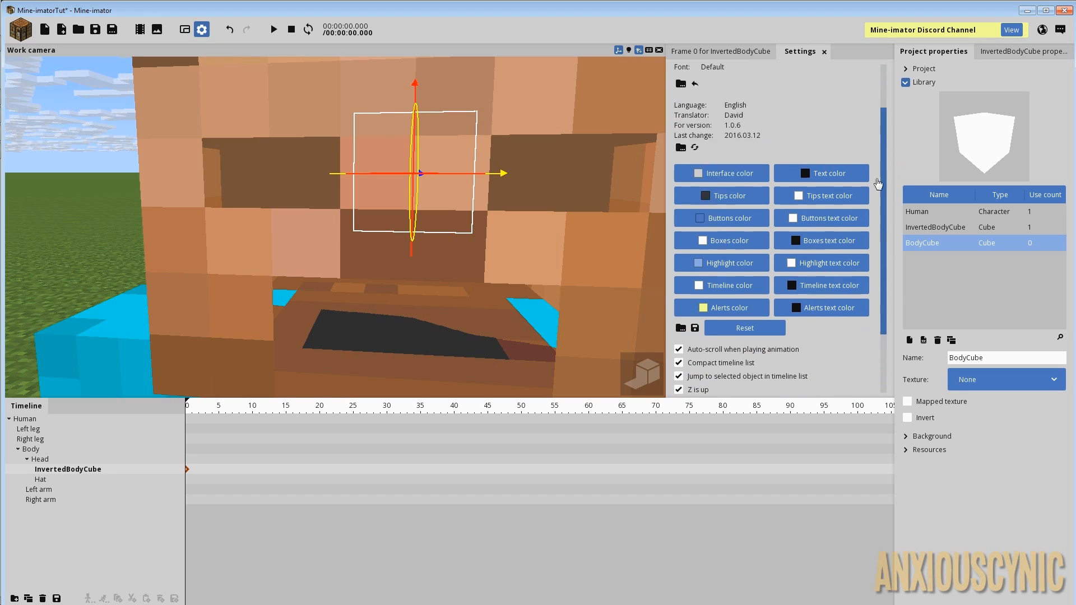
left_click(687, 83)
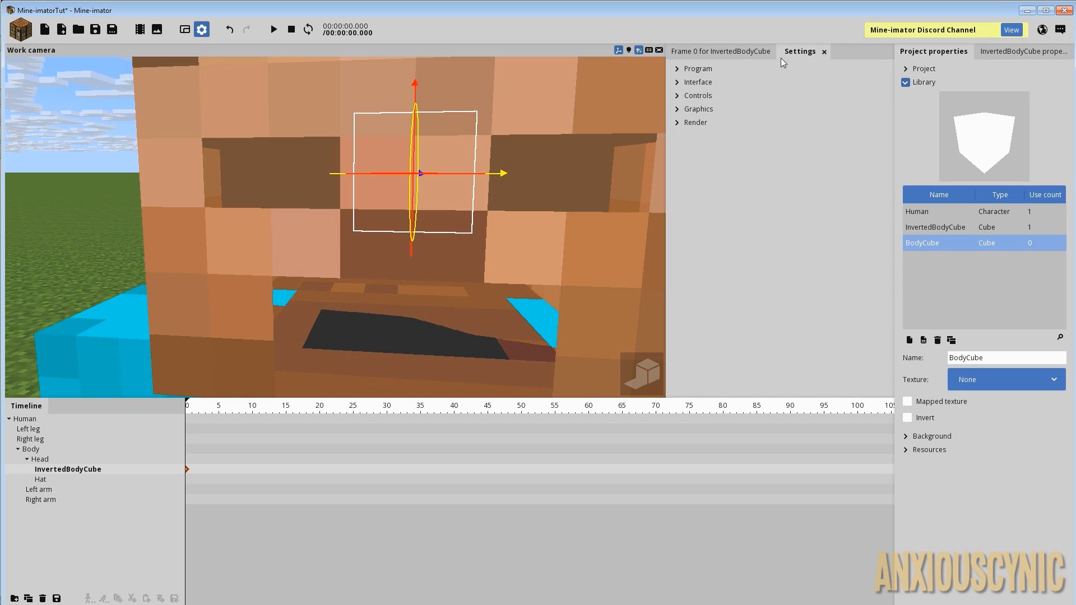
left_click(824, 52)
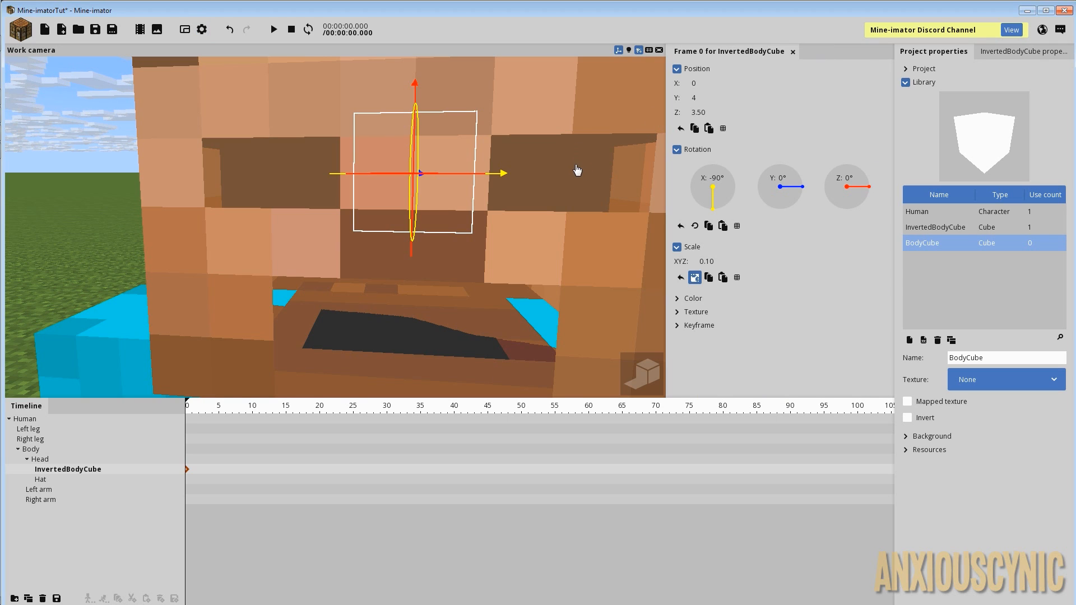
- Save the project and move the InvertedBodyCube sideways into one eye opening, at X position -2
left_click(95, 29)
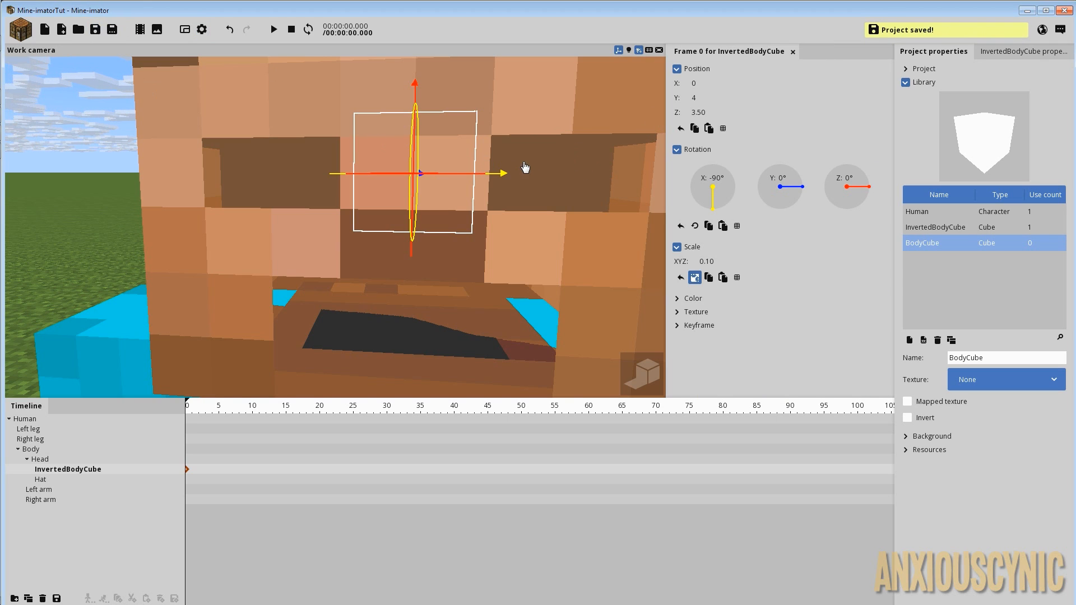
mouse_move(540, 184)
left_mouse_down()
mouse_move(525, 179)
mouse_move(545, 192)
left_mouse_up()
right_click_drag(545, 192, 529, 195)
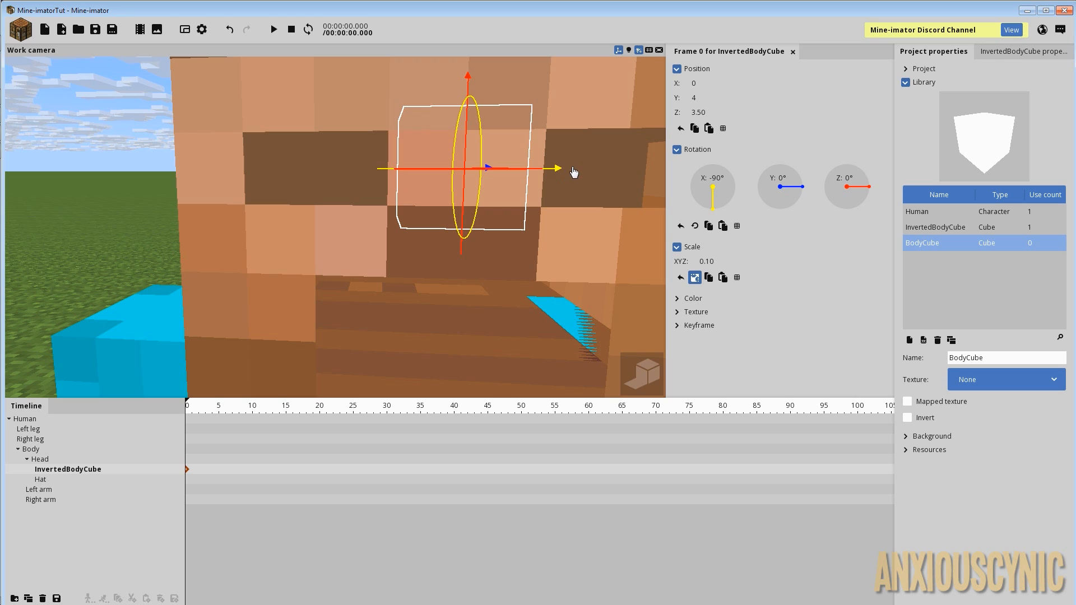
left_click_drag(551, 168, 400, 186)
left_click_drag(466, 191, 465, 210)
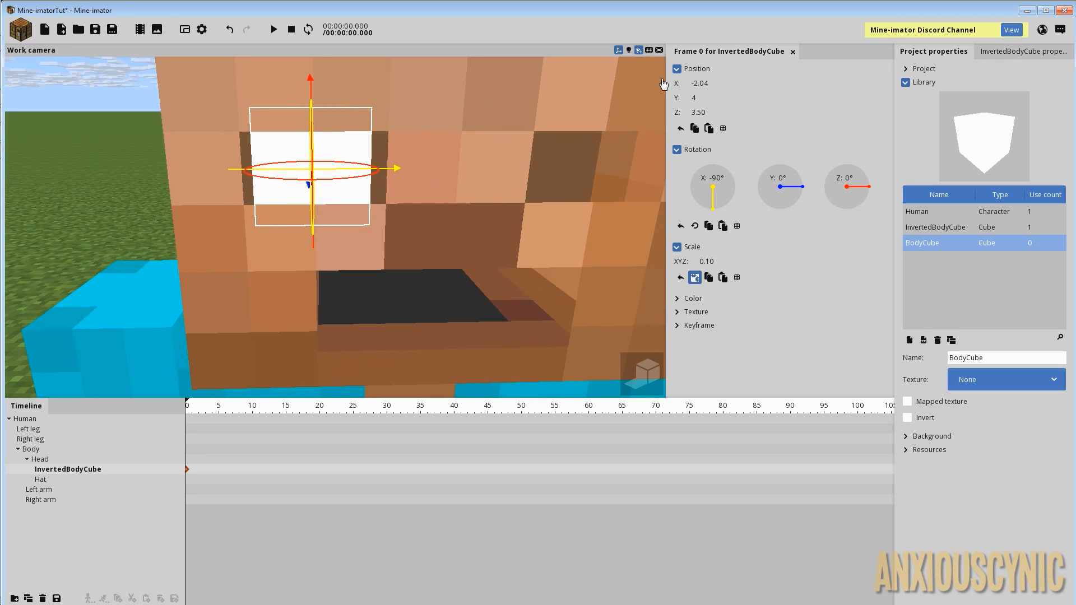
left_click(700, 84)
type("-2")
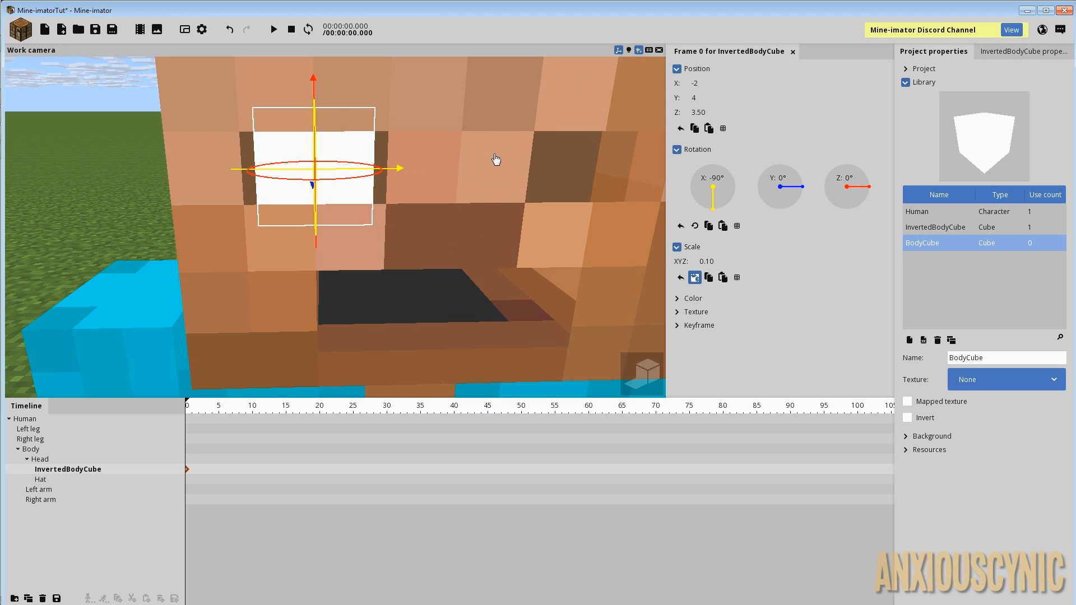
- Switch the InvertedBodyCube to separate scale values per axis and set its Y scale to 0.0625 to fit the eye's height
middle_click_drag(496, 160, 465, 194)
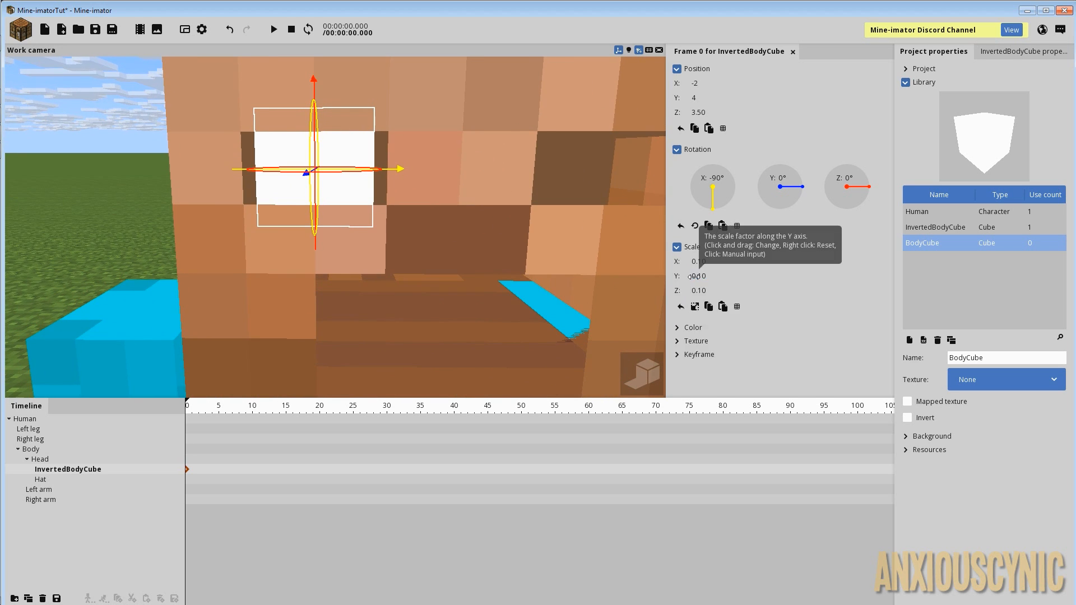
left_click(695, 278)
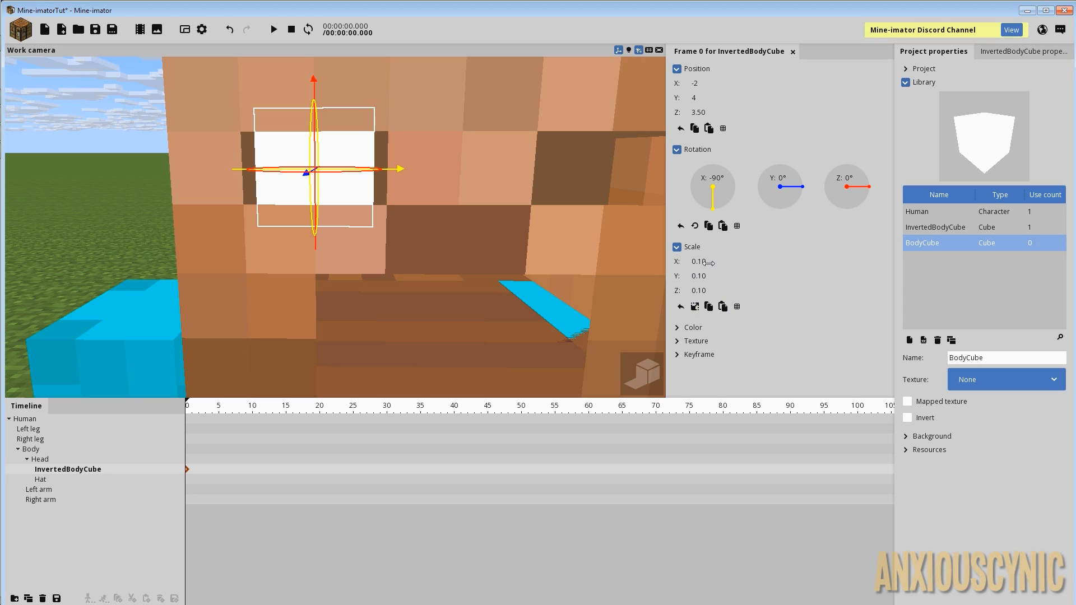
left_click_drag(707, 278, 691, 277)
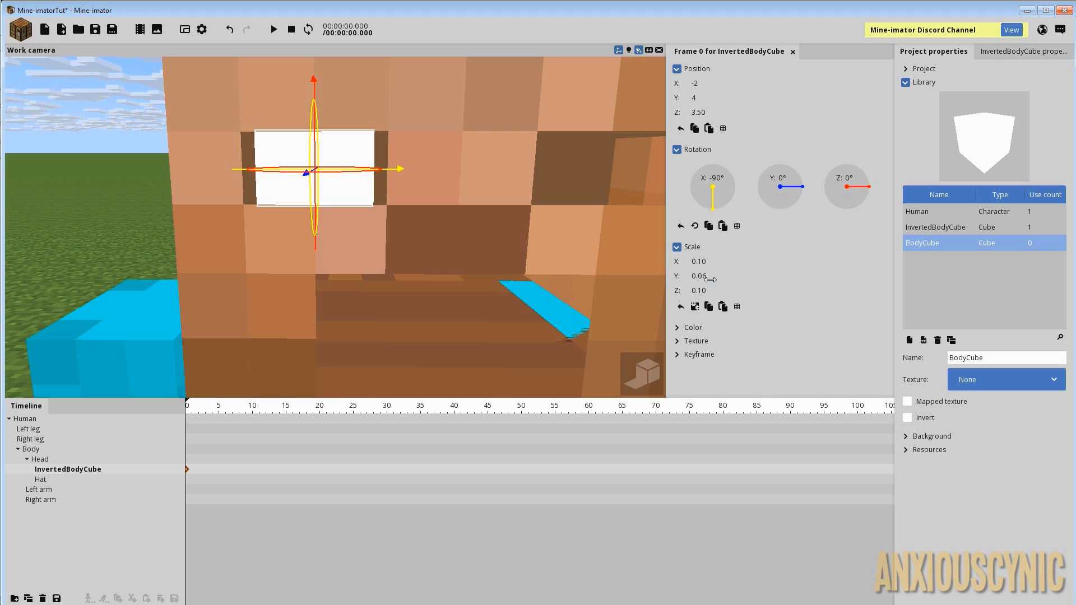
scroll(521, 231, "up", 5)
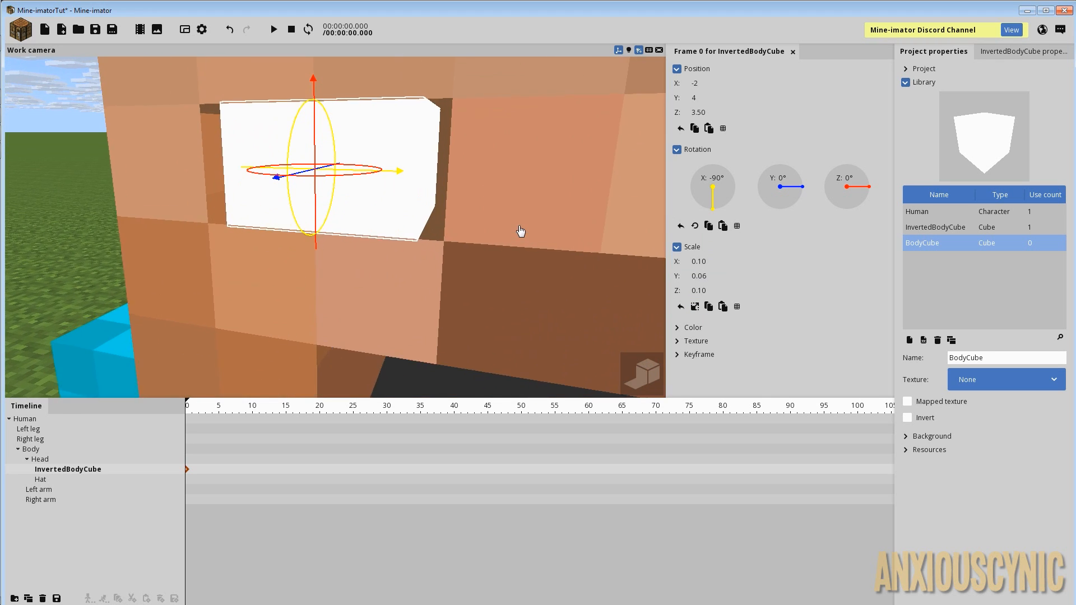
scroll(555, 248, "up", 2)
left_click(703, 276)
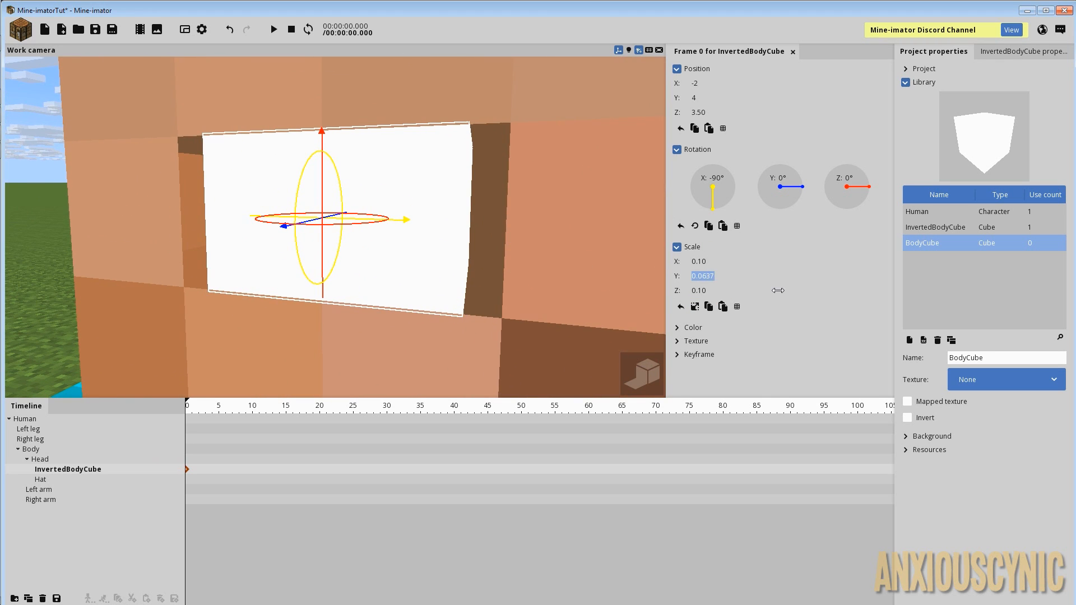
key("End")
key("BackSpace")
key("BackSpace")
type("25")
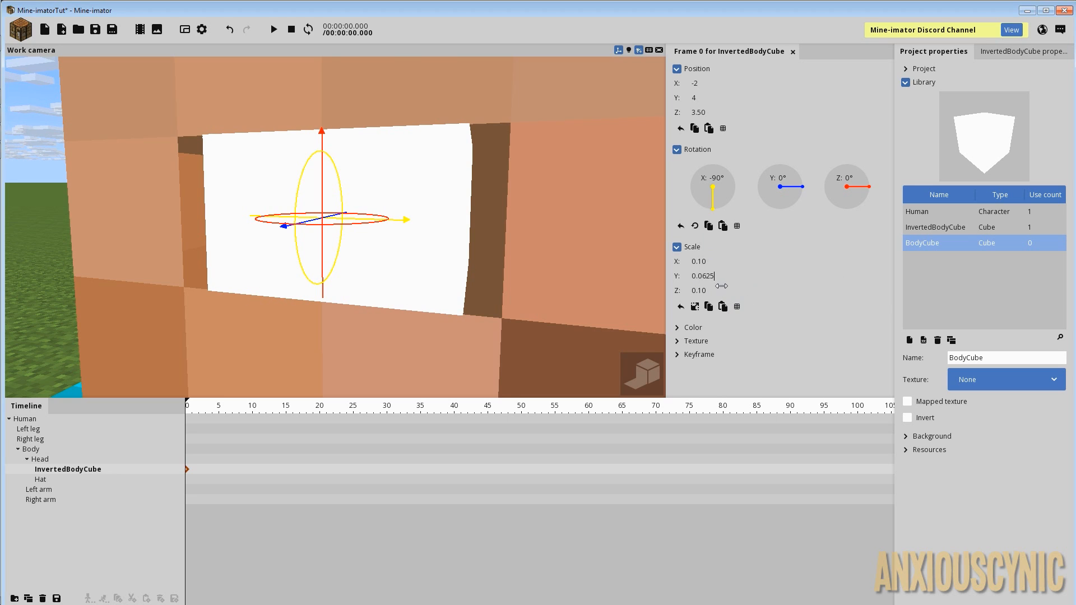
- Set the InvertedBodyCube's X scale to 0.125 so it fills the width of the eye opening
right_click_drag(552, 260, 561, 262)
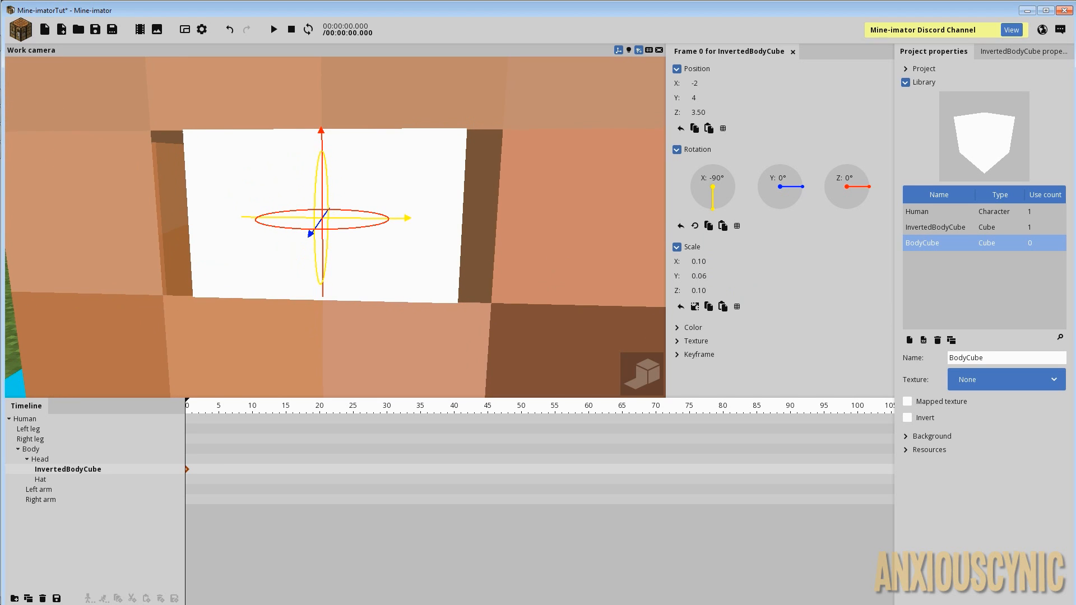
left_click_drag(709, 262, 723, 262)
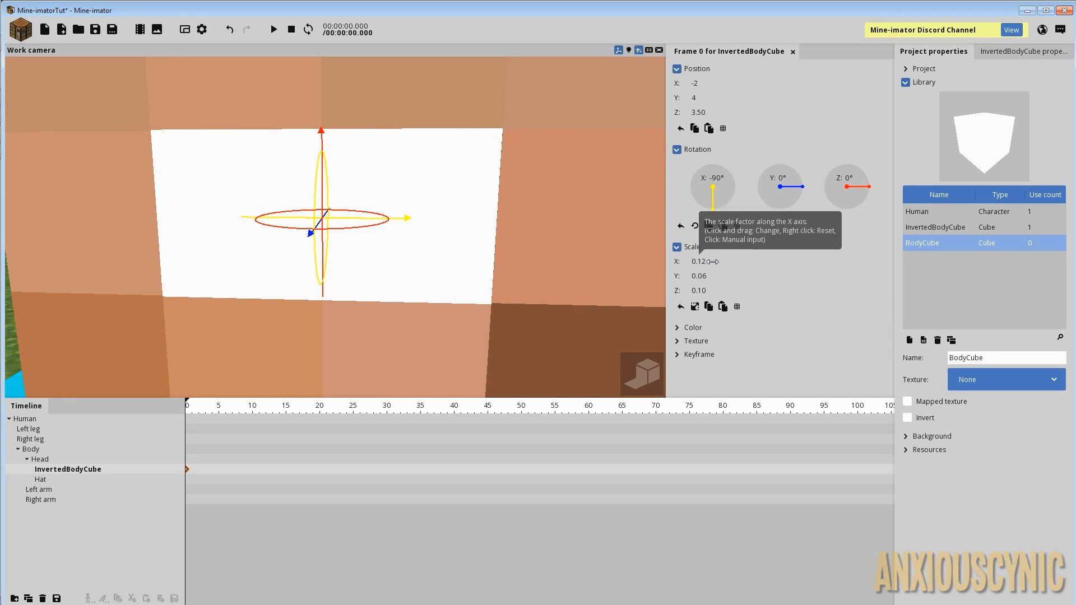
key("ctrl+s")
key("Return")
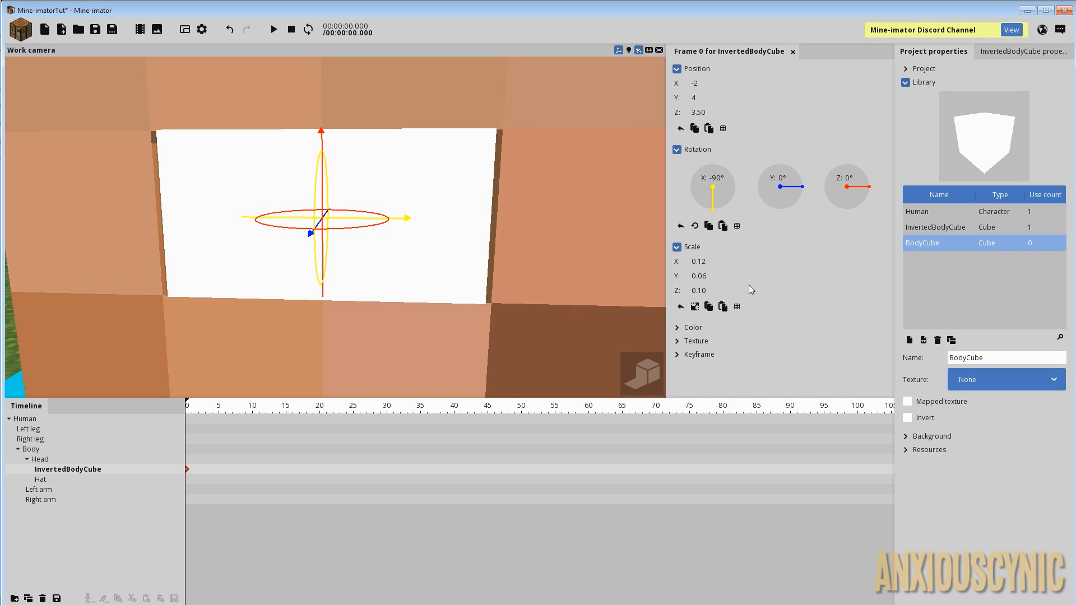
type("25")
key("BackSpace")
key("BackSpace")
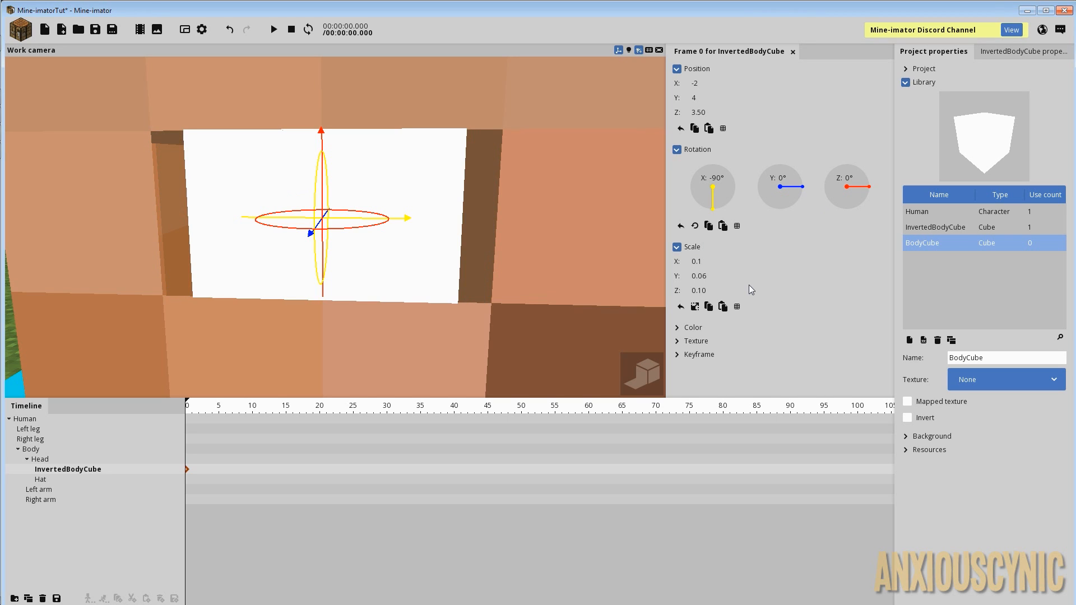
type("5")
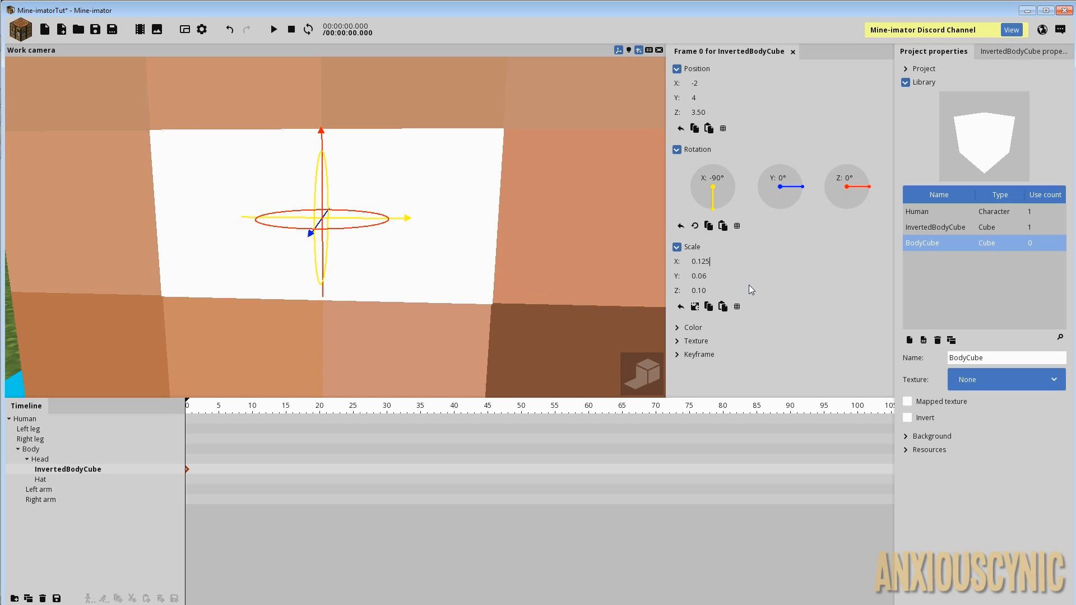
key("Return")
- Save the project and check the widened cube's fit in the eye opening in the rendered view
mouse_move(486, 223)
left_mouse_down()
mouse_move(387, 247)
mouse_move(487, 223)
mouse_move(358, 221)
mouse_move(519, 230)
mouse_move(387, 191)
mouse_move(460, 173)
mouse_move(549, 218)
mouse_move(504, 230)
left_mouse_up()
key("ctrl+s")
left_click(650, 365)
middle_click_drag(504, 230, 453, 199)
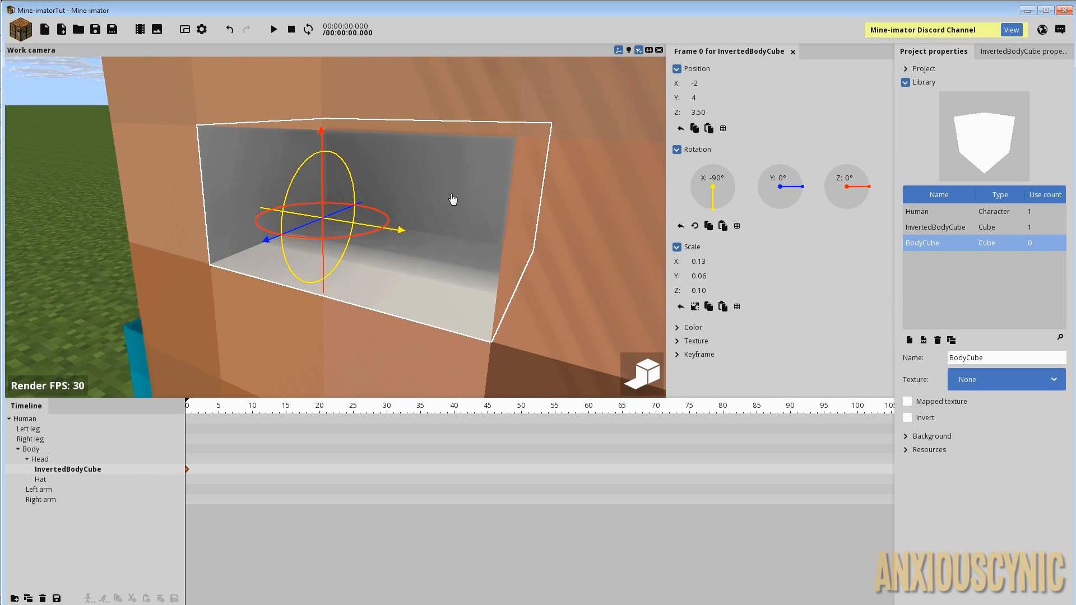
left_click(657, 382)
- Reduce the InvertedBodyCube's depth by setting its Z scale to 0.02, and save the project
left_click_drag(505, 236, 529, 231)
scroll(528, 232, "down", 3)
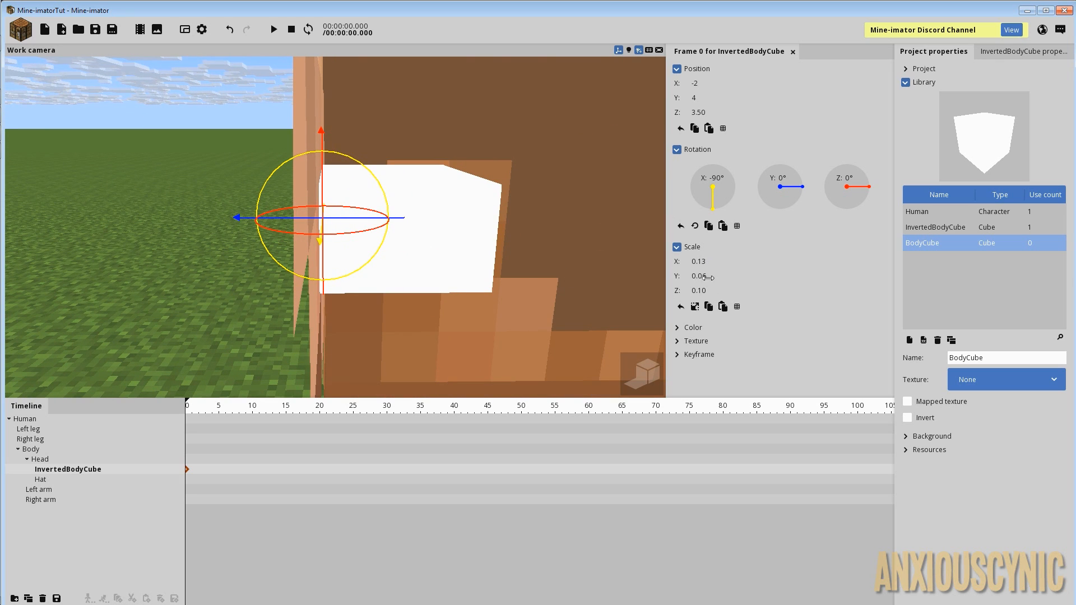
left_click_drag(705, 291, 664, 291)
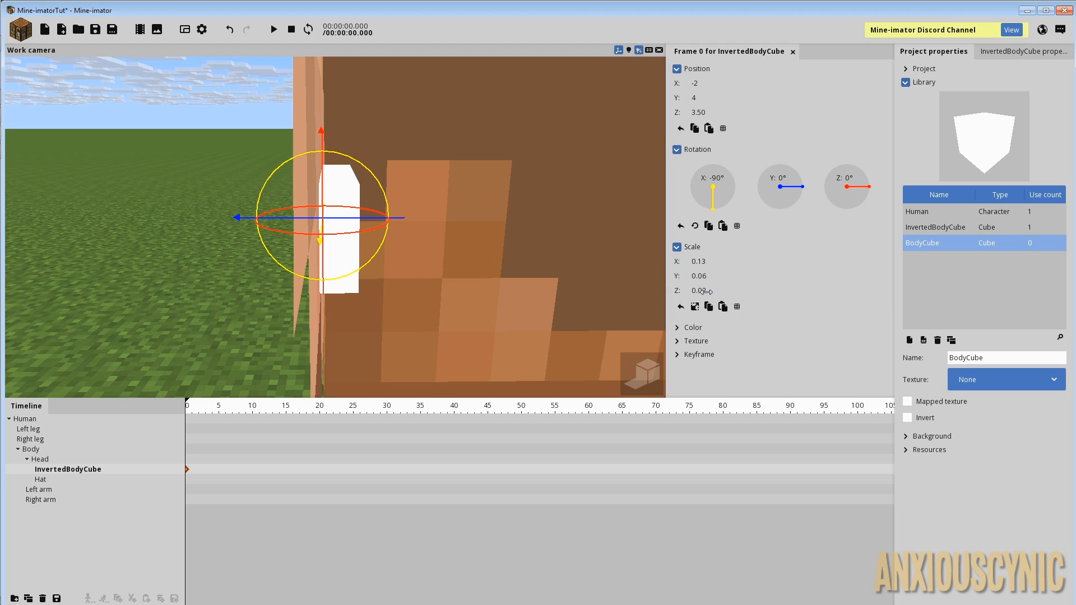
type(".02")
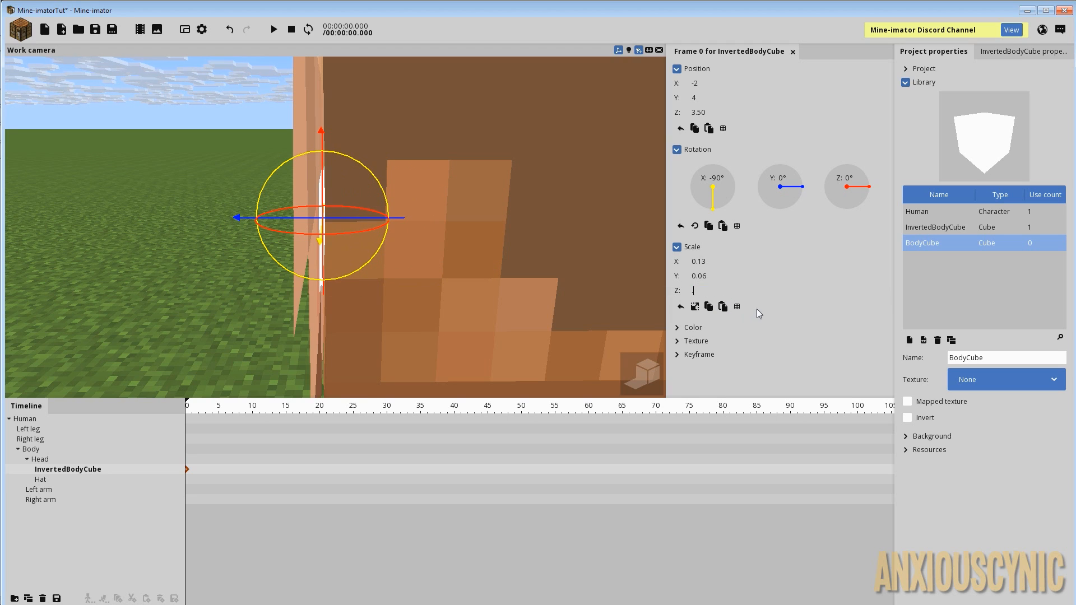
left_click_drag(470, 217, 446, 270)
key("ctrl+s")
- Examine the shallow eye socket from several angles in the rendered view
left_click(640, 366)
scroll(459, 242, "up", 2)
scroll(437, 252, "down", 3)
scroll(426, 260, "up", 3)
scroll(447, 271, "up", 2)
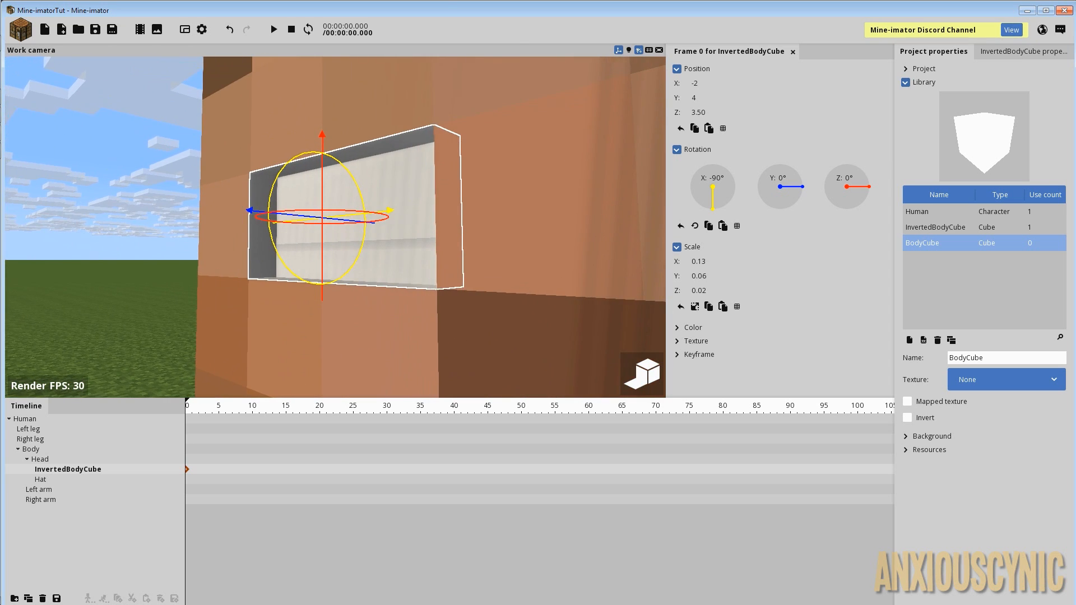
left_click_drag(468, 159, 434, 171)
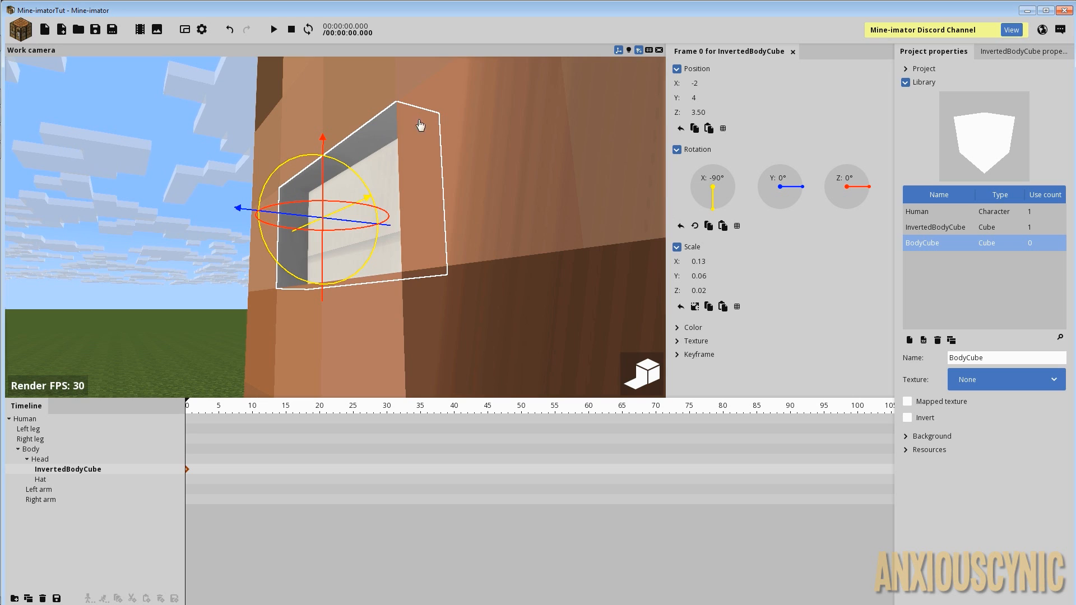
left_click_drag(484, 111, 556, 177)
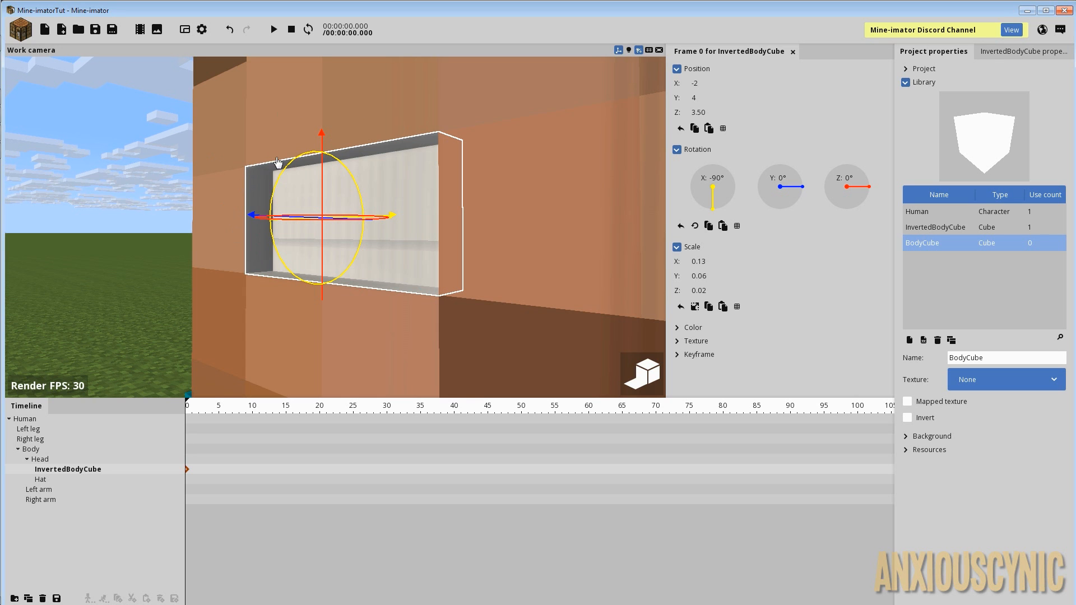
mouse_move(501, 253)
left_mouse_down()
mouse_move(566, 254)
mouse_move(617, 277)
mouse_move(465, 255)
mouse_move(501, 254)
left_mouse_up()
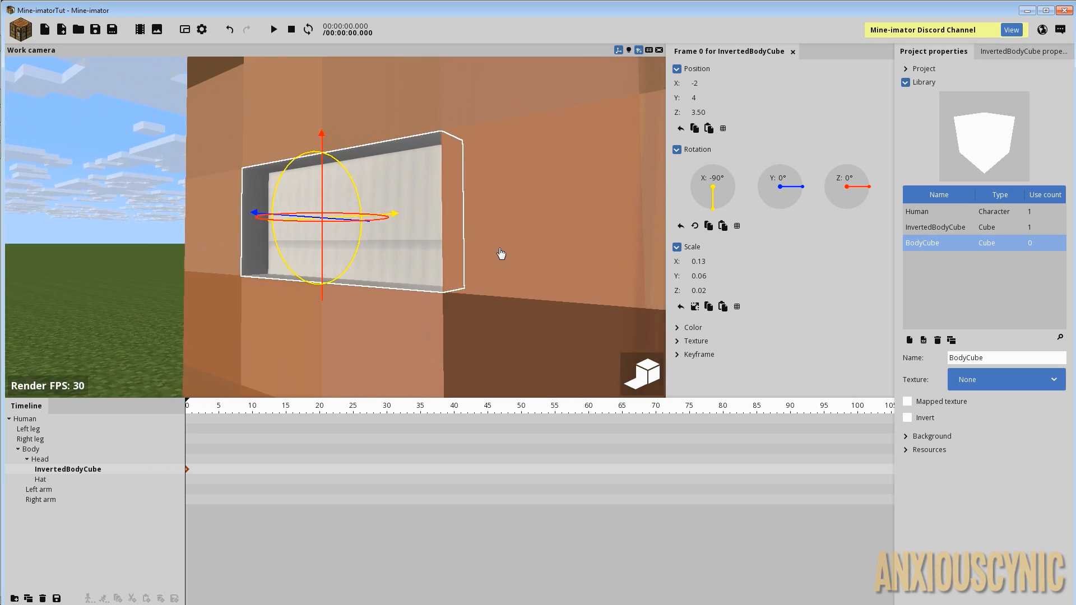
left_click_drag(432, 214, 540, 236)
scroll(432, 214, "down", 3)
left_click_drag(446, 216, 375, 196)
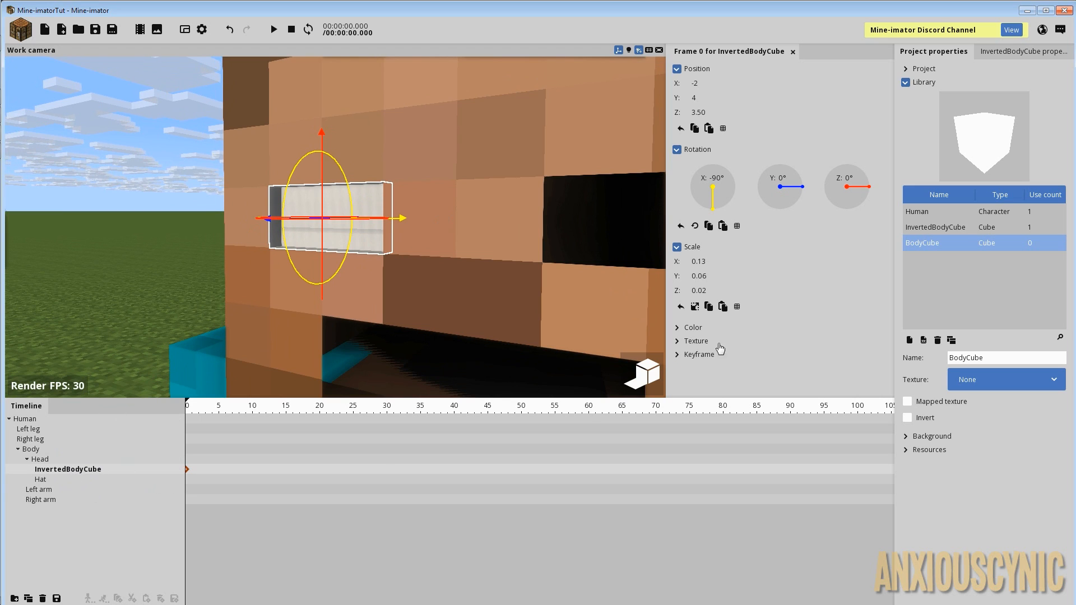
- Rename the InvertedBodyCube instance under the head as EyeWhites
left_click(960, 230)
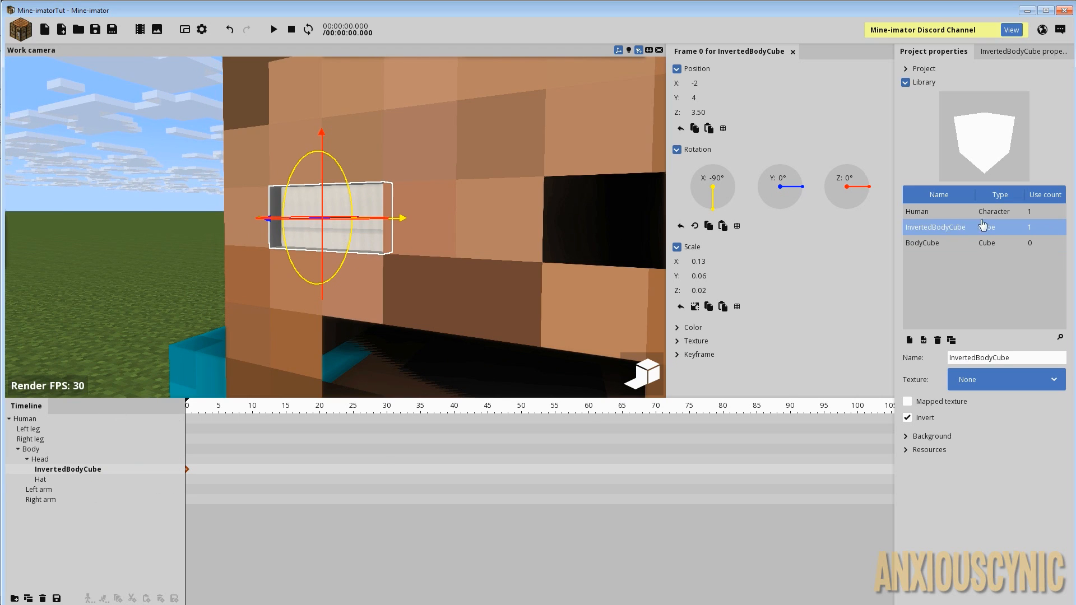
left_click(1002, 54)
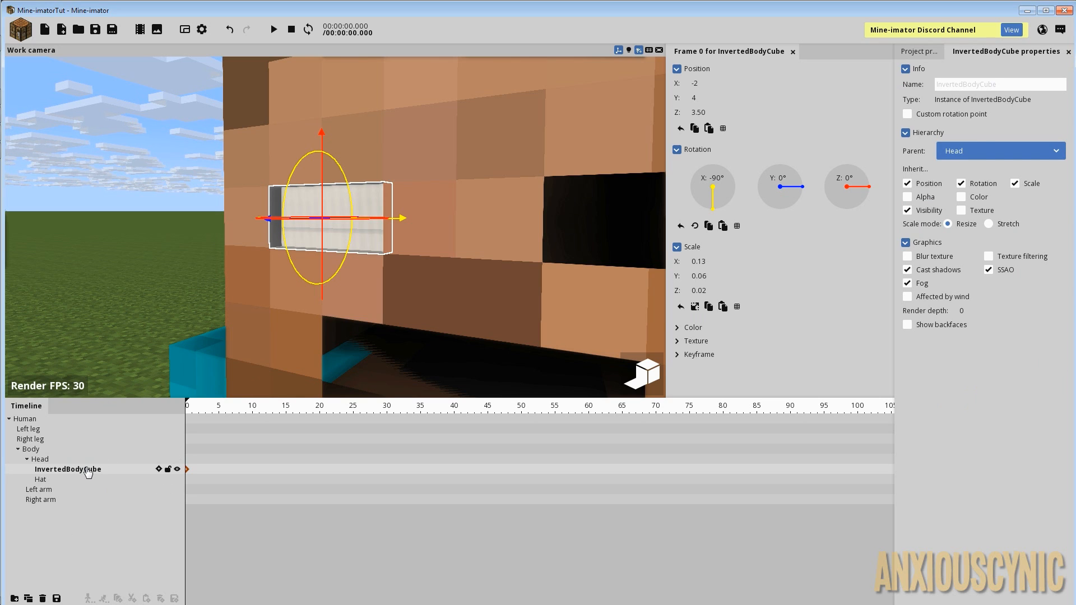
left_click(966, 84)
type("EyeWhites")
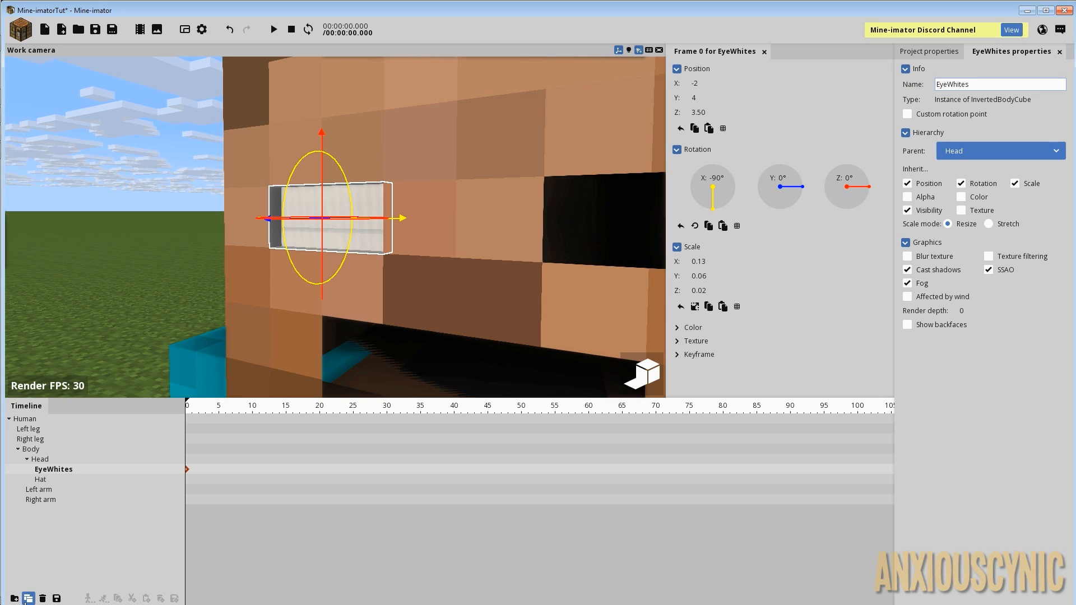
- Duplicate EyeWhites and place the copy in the other eye opening at X position 2
left_click(28, 599)
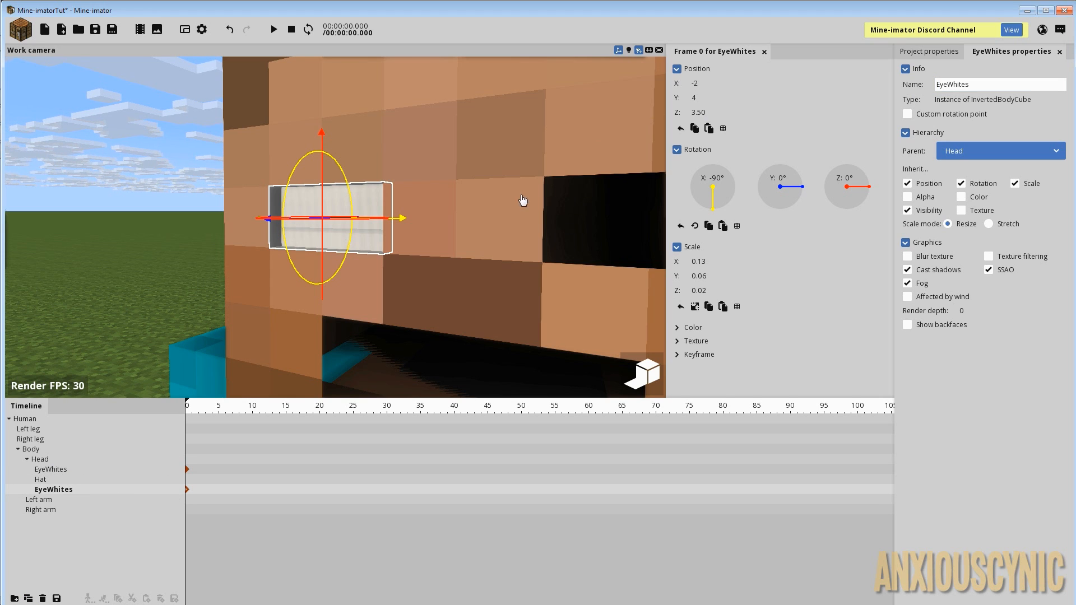
left_click_drag(470, 221, 331, 202)
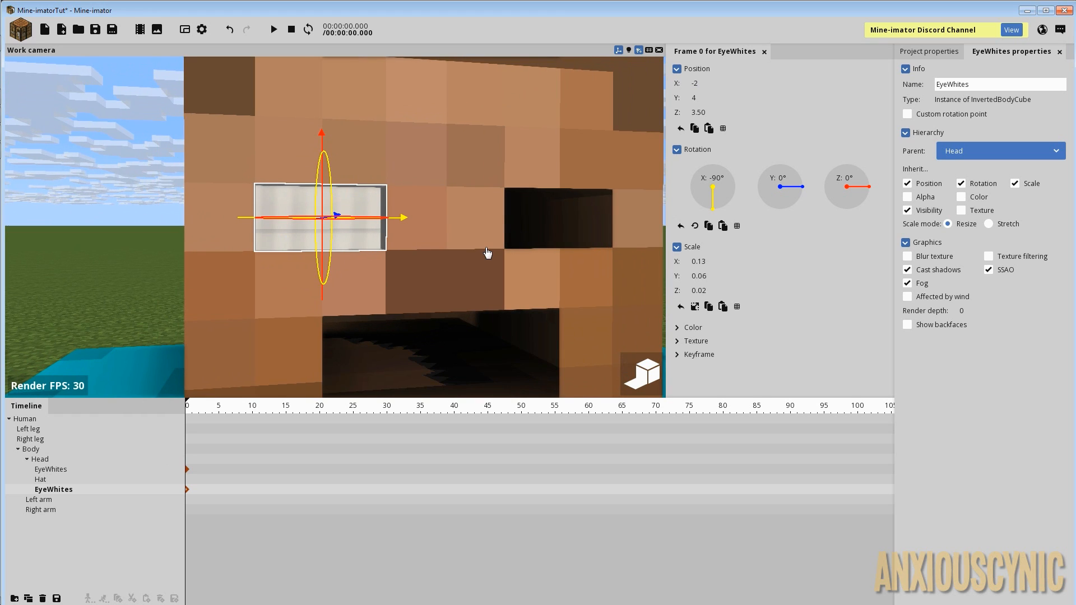
left_click_drag(488, 253, 465, 260)
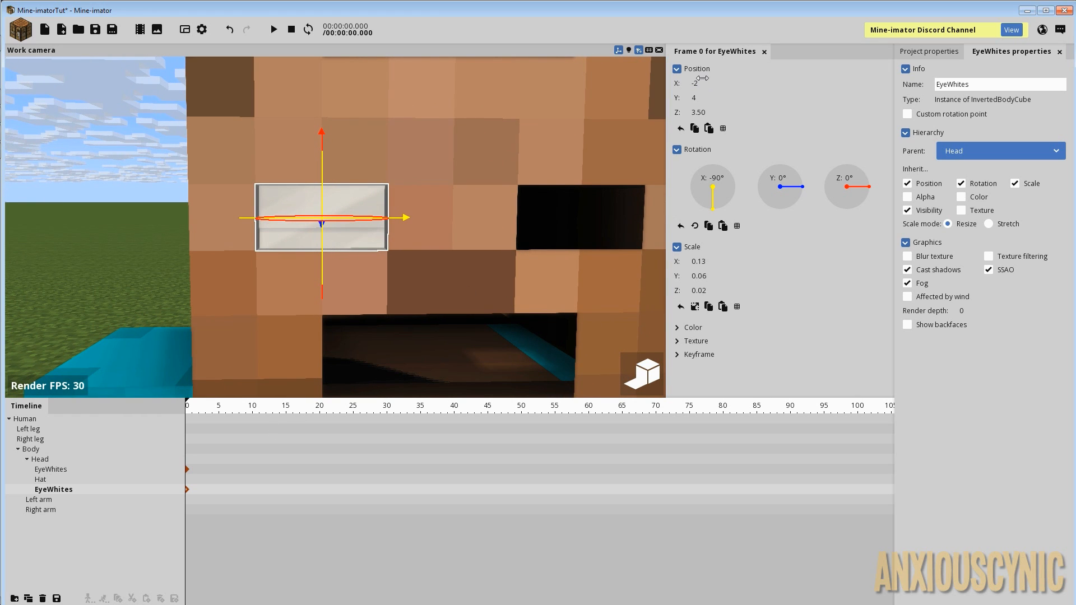
type("2")
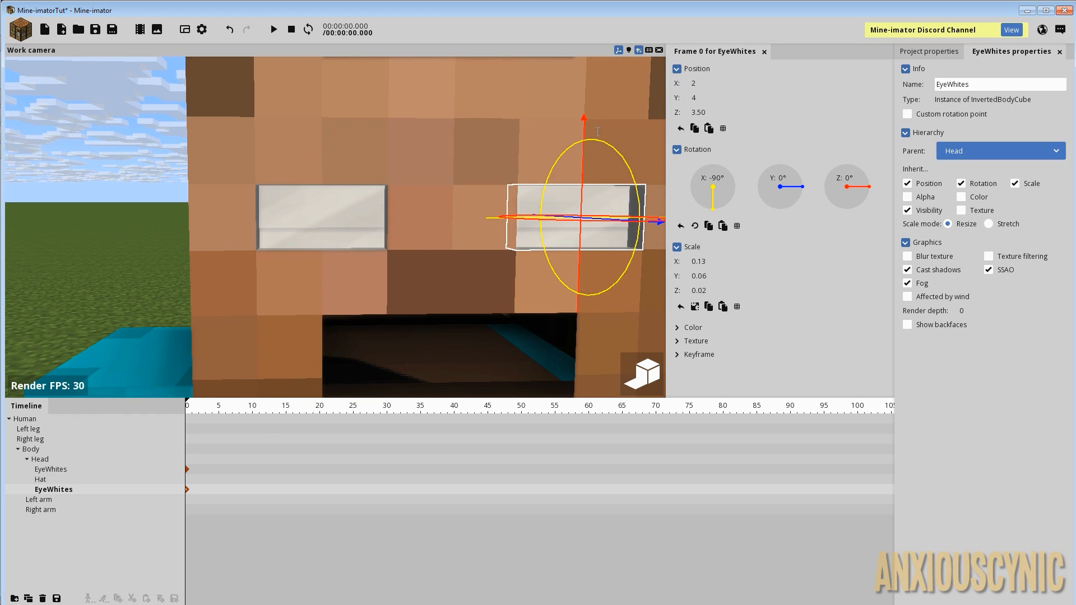
scroll(424, 171, "down", 5)
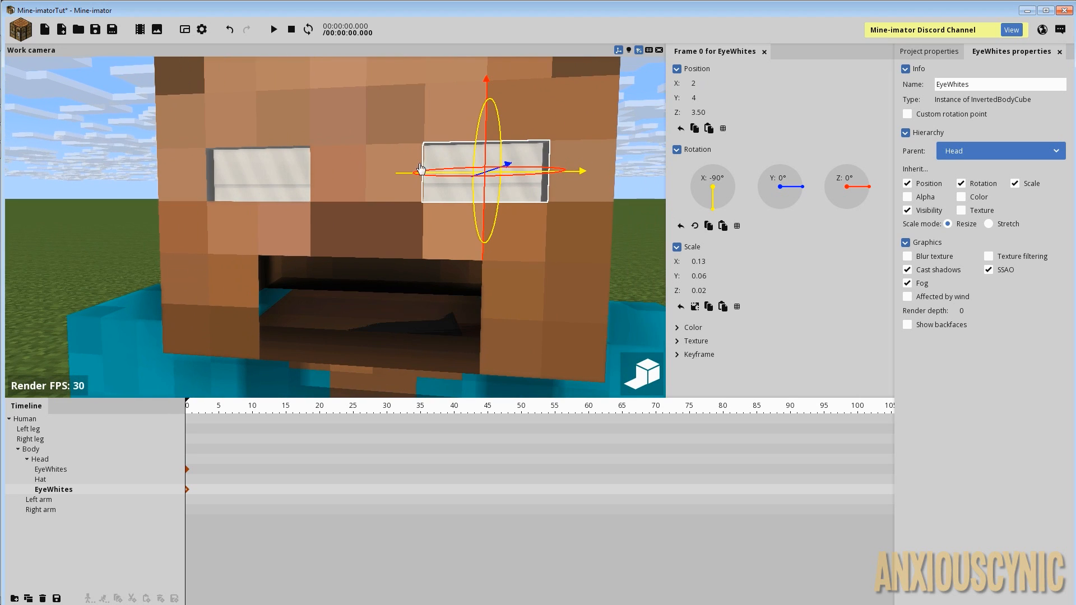
- Duplicate the first EyeWhites for the mouth and reset the copy's Z and X positions to 0
left_click(92, 459)
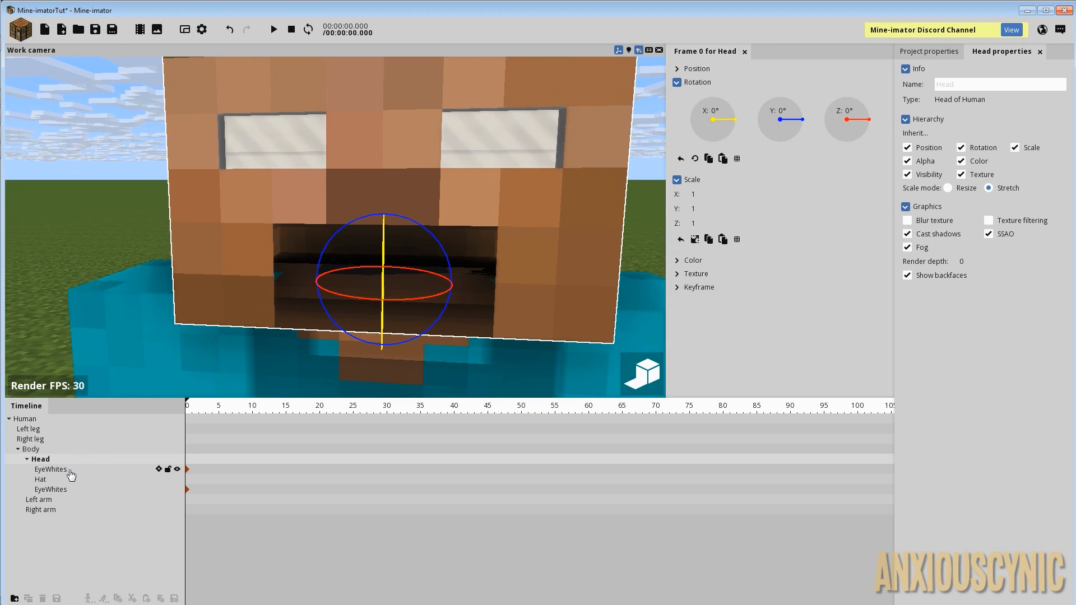
left_click(69, 472)
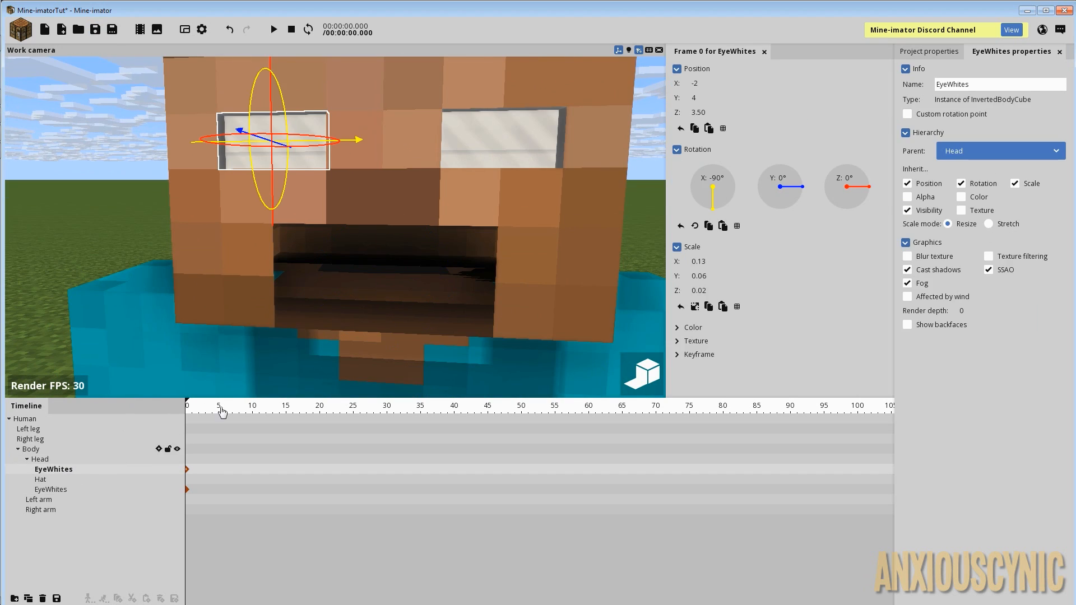
left_click(28, 599)
right_click(701, 113)
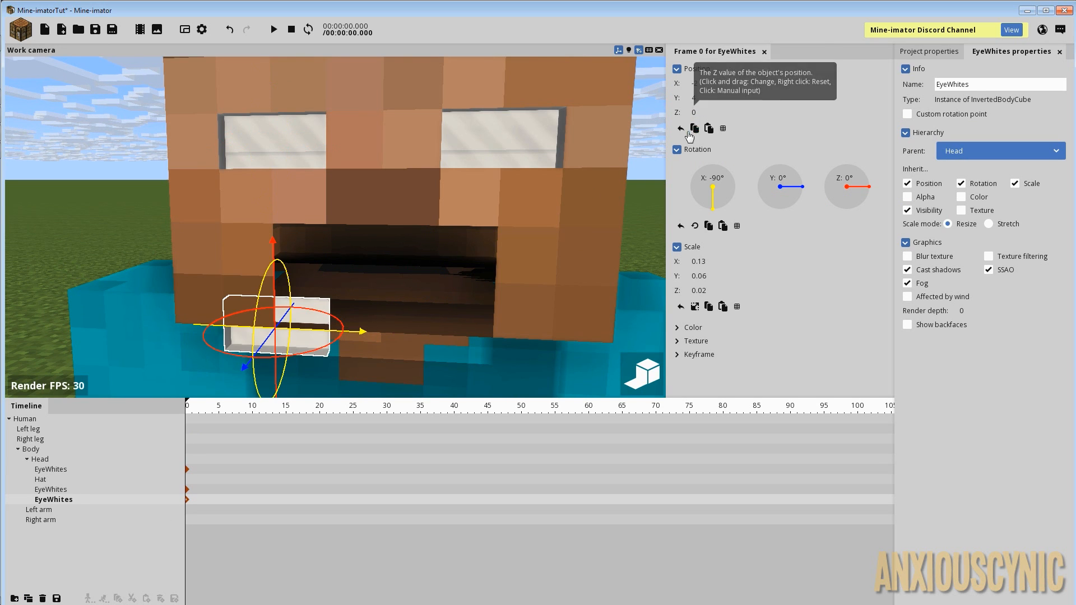
mouse_move(402, 247)
left_mouse_down()
mouse_move(405, 207)
mouse_move(393, 263)
left_mouse_up()
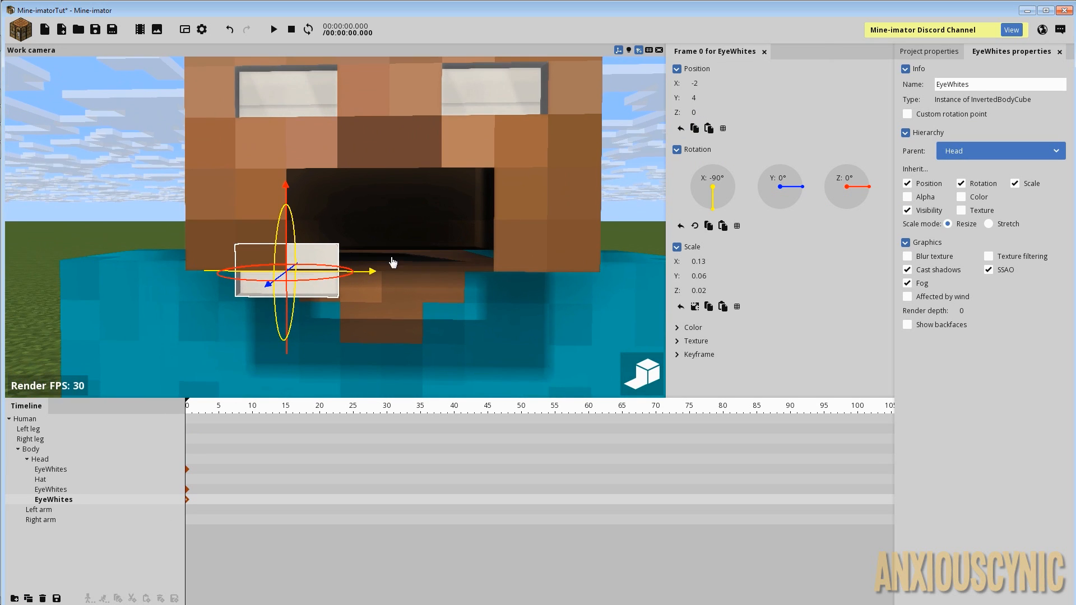
right_click(694, 83)
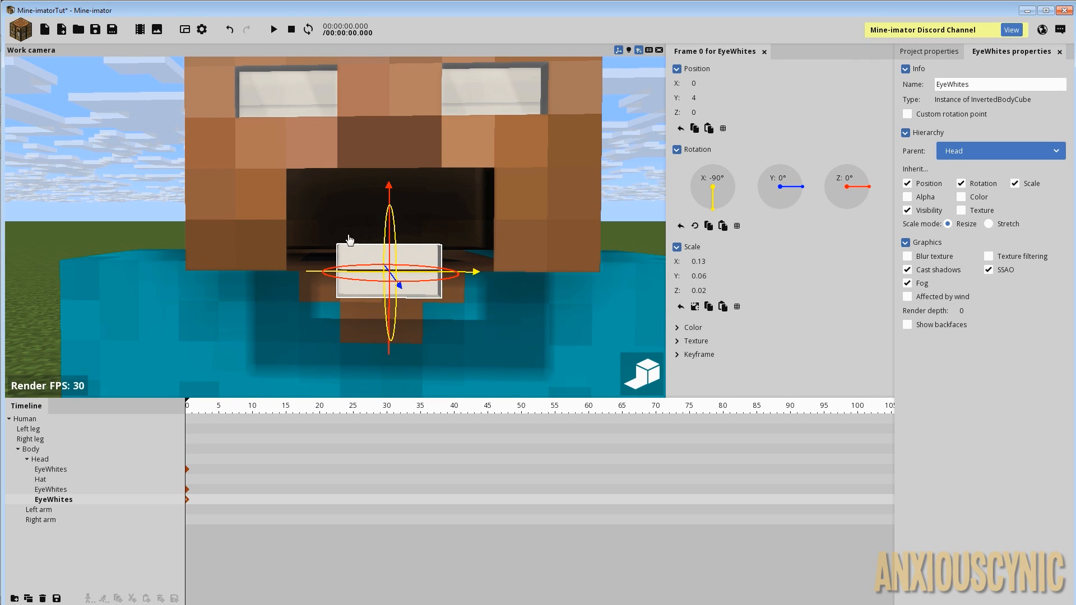
mouse_move(536, 236)
left_mouse_down()
mouse_move(468, 245)
mouse_move(536, 236)
left_mouse_up()
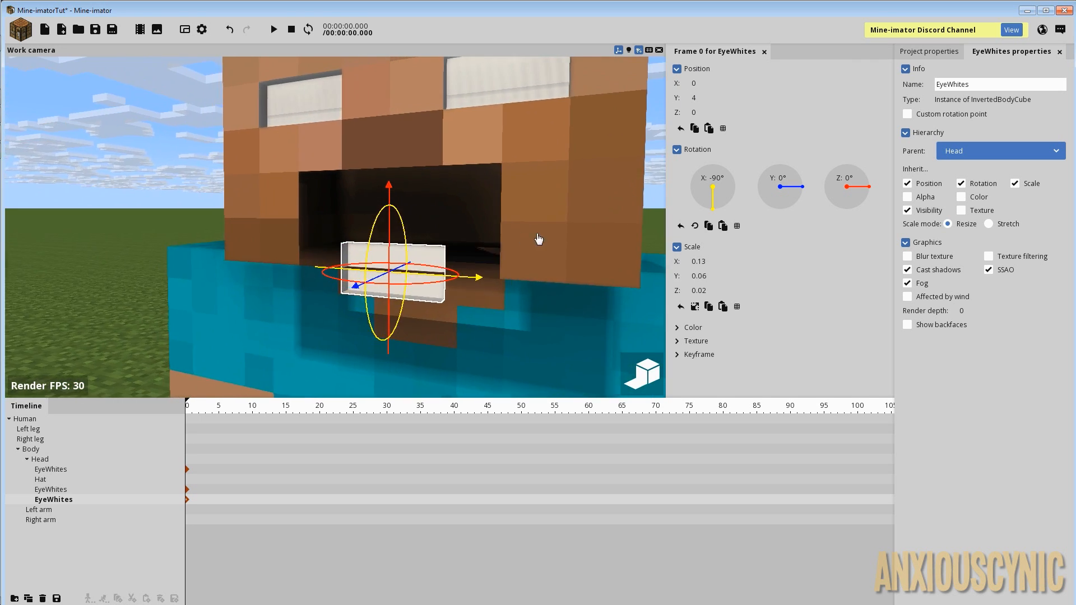
- Enable a custom rotation point on the mouth copy of EyeWhites and set its Y value to -8
left_click(952, 115)
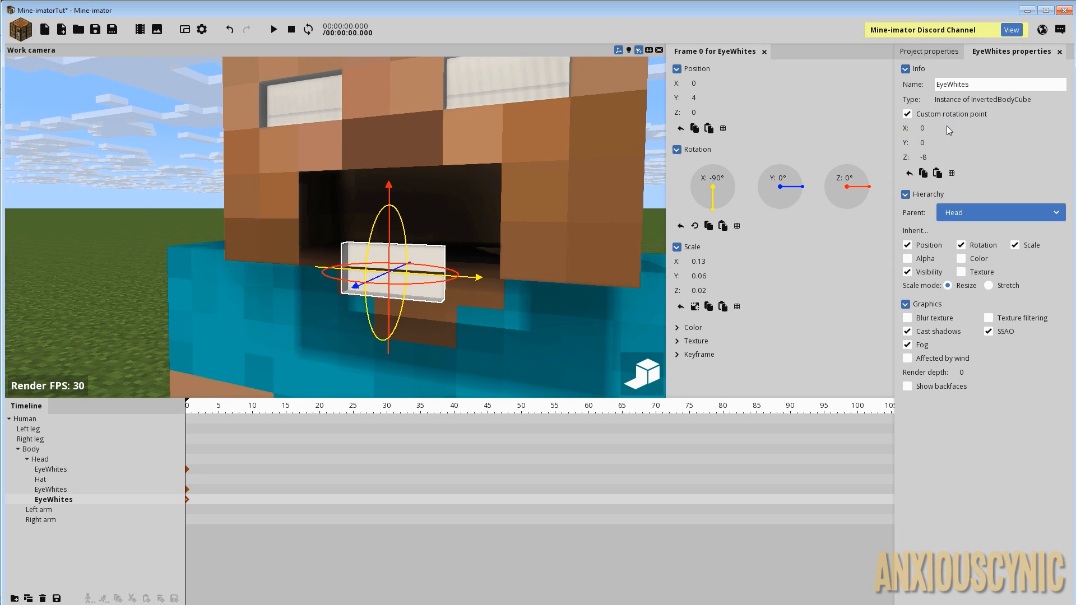
left_click_drag(927, 156, 856, 149)
right_click(925, 155)
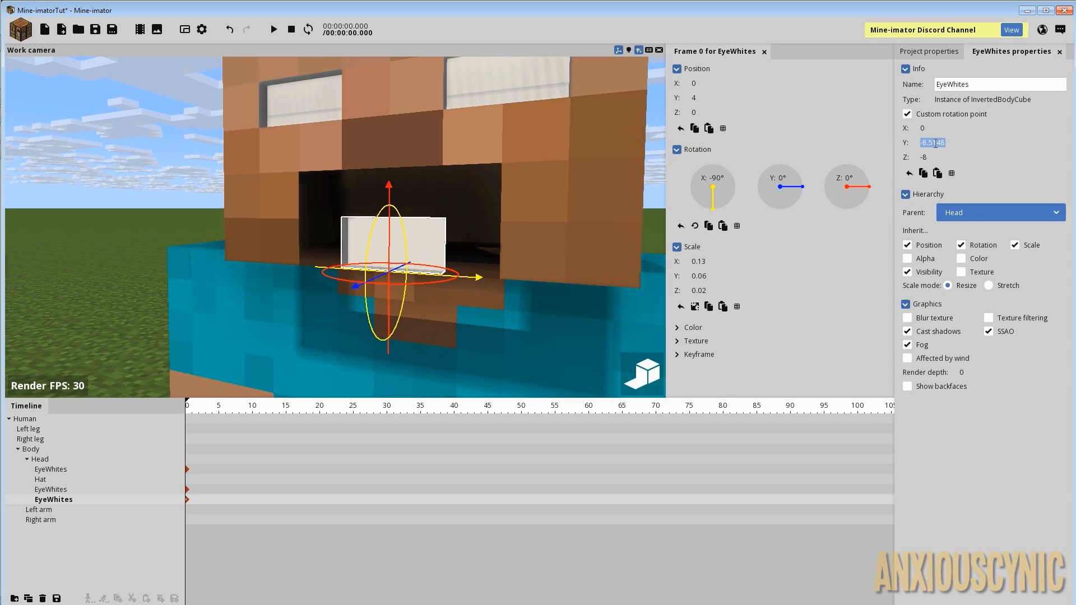
type("-8")
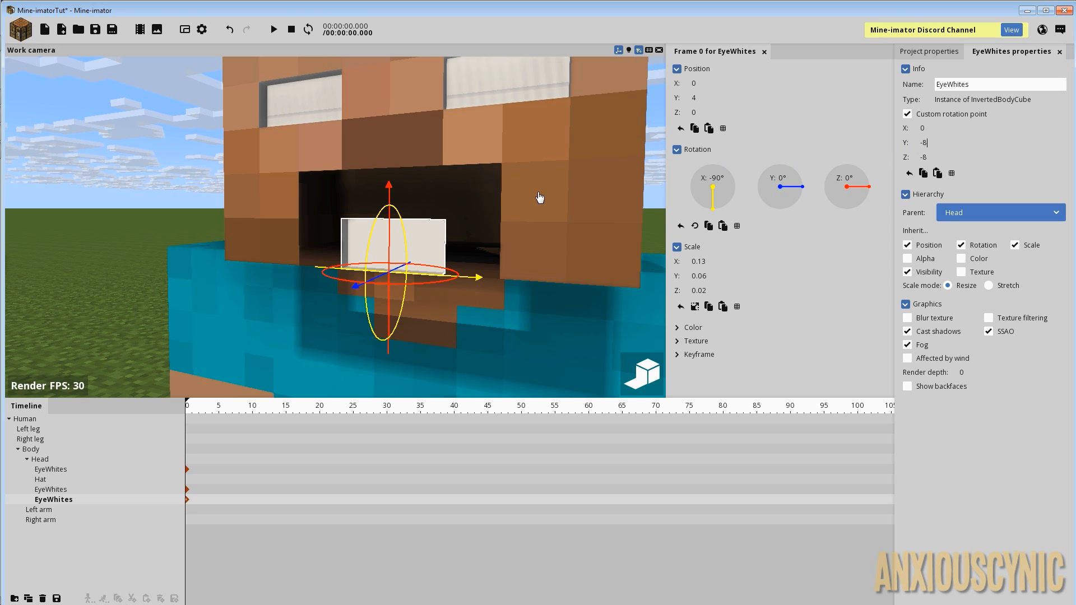
- Set the mouth copy's X scale to 0.25 so it spans the width of the mouth opening
right_click_drag(540, 197, 540, 197)
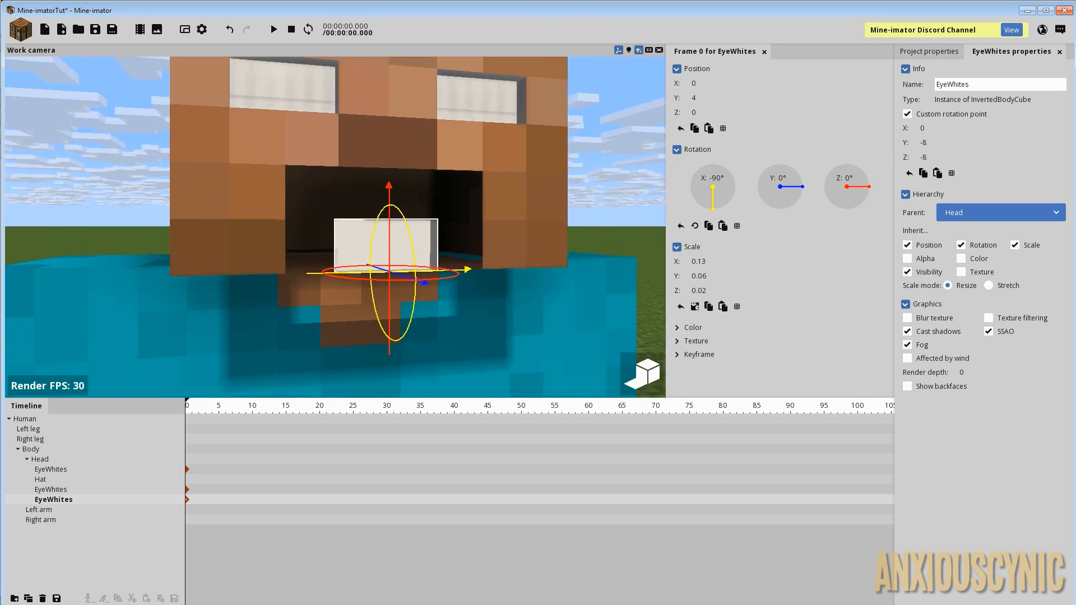
left_click_drag(540, 197, 540, 198)
right_click_drag(482, 217, 482, 217)
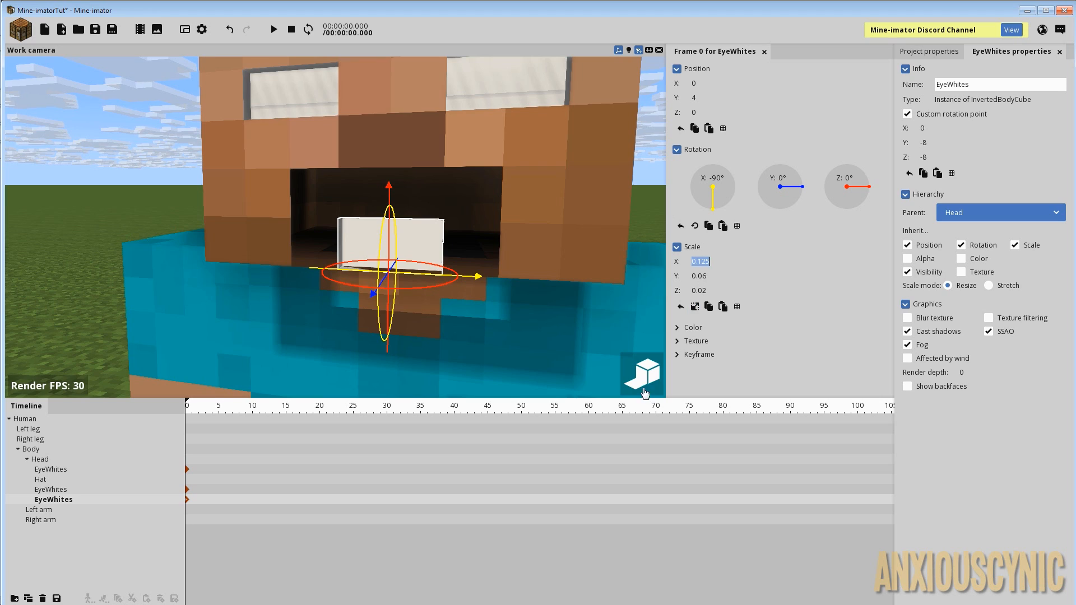
key("Return")
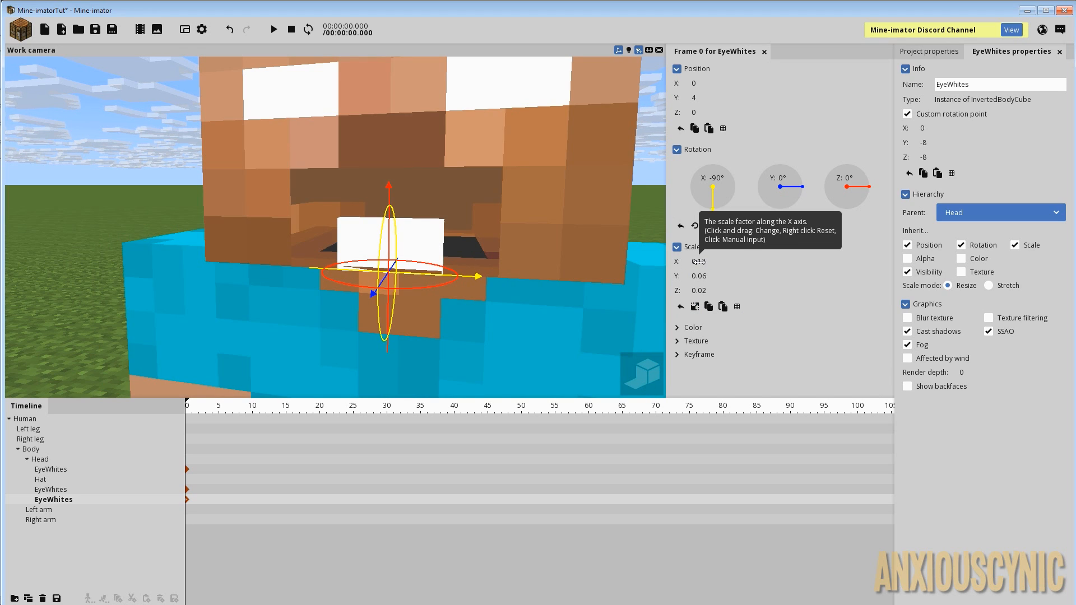
left_click_drag(698, 261, 718, 268)
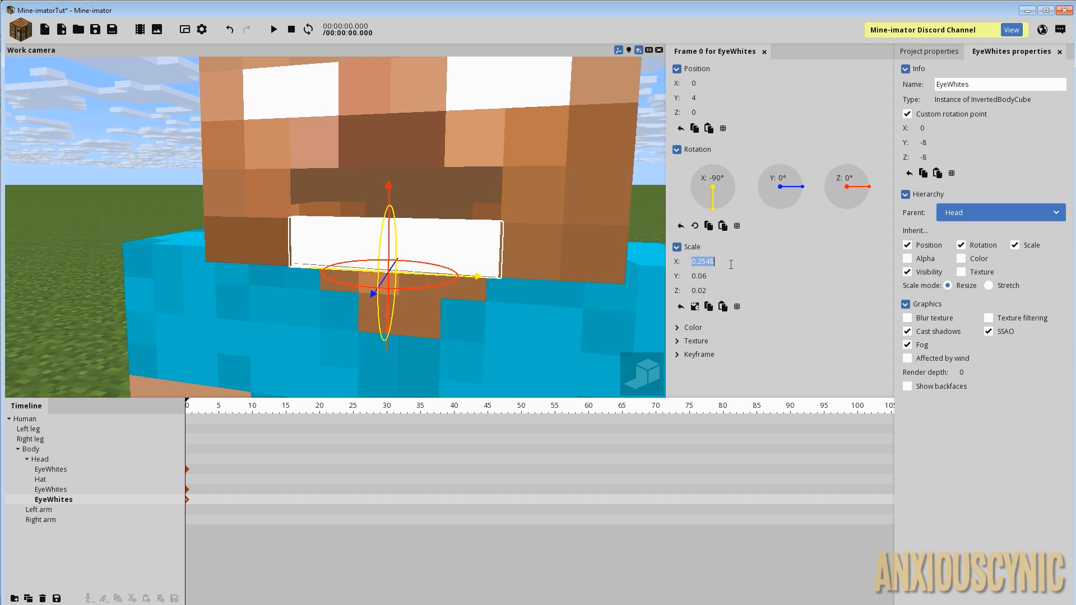
left_click(716, 262)
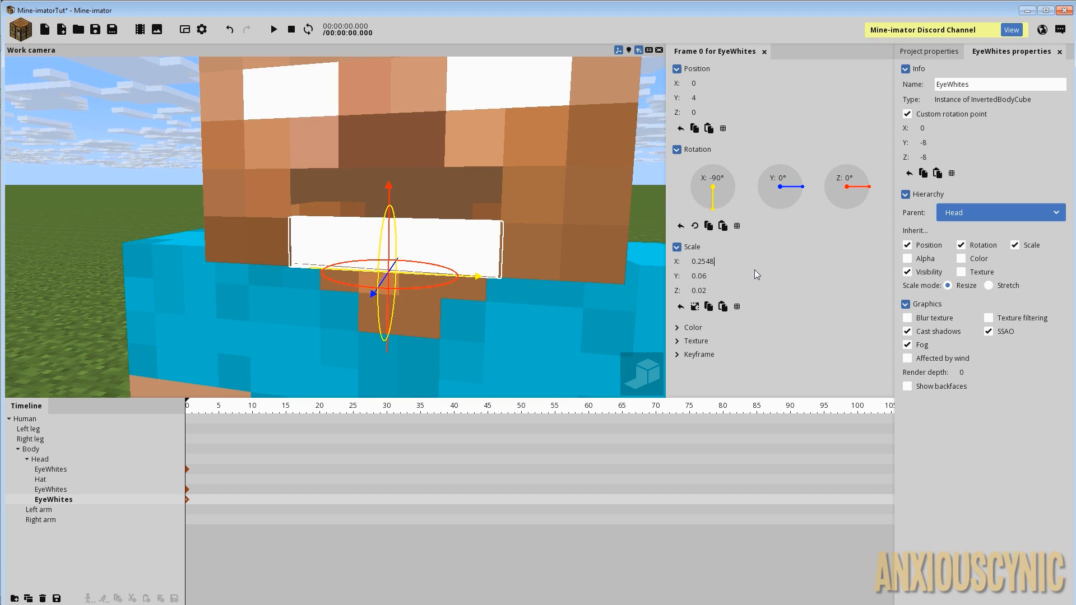
key("BackSpace")
key("BackSpace")
type("25")
key("BackSpace")
key("BackSpace")
key("Return")
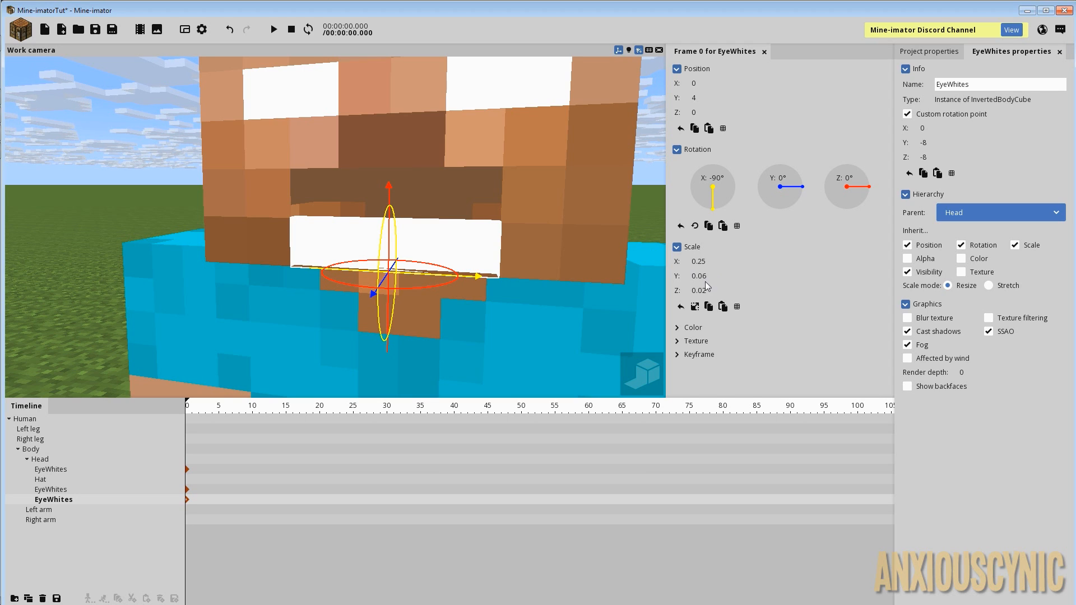
- Set the mouth copy's Y scale to 0.125 to match the height of the mouth opening
left_click_drag(704, 276, 724, 273)
left_click(722, 275)
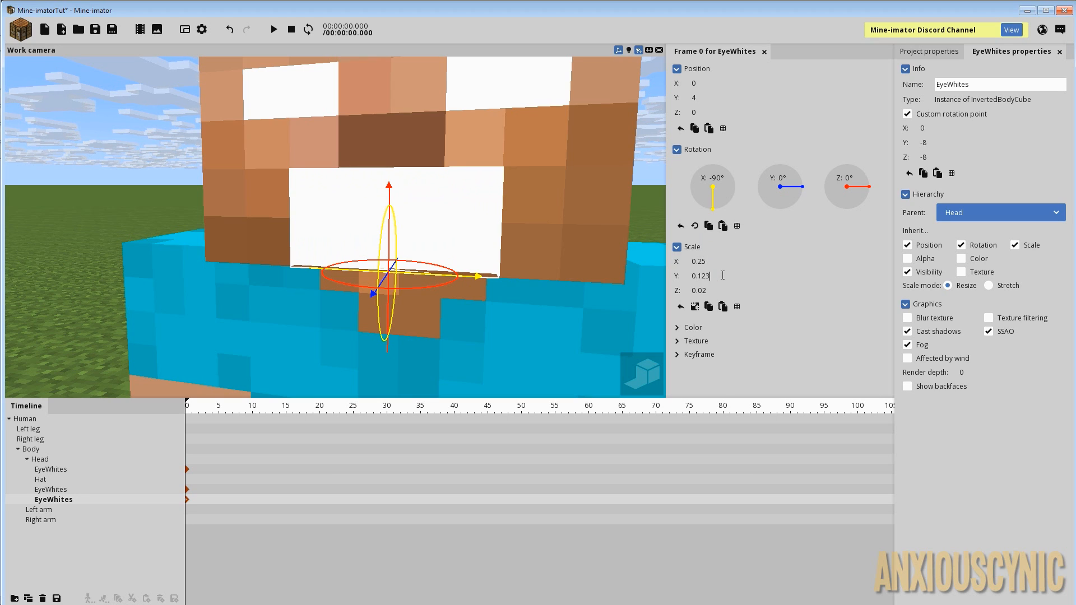
key("BackSpace")
type("25")
key("BackSpace")
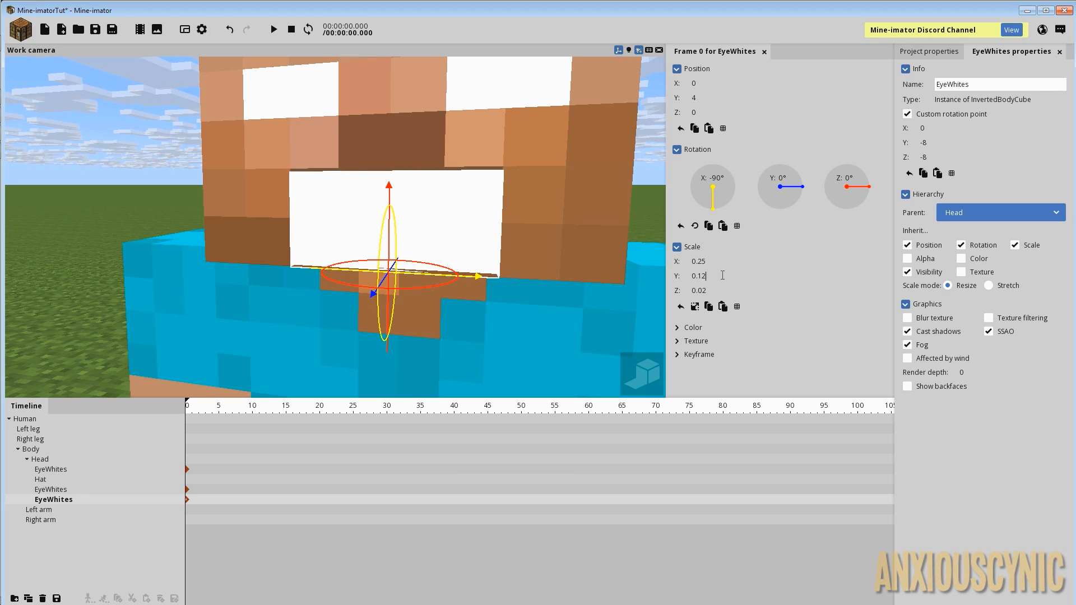
type("3")
key("BackSpace")
type("5")
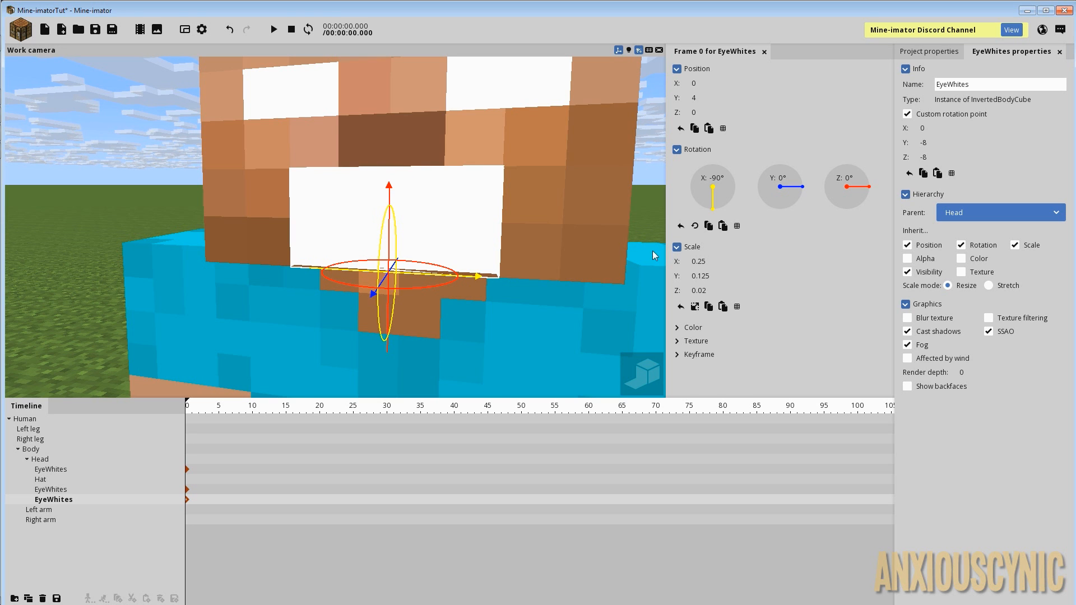
- Examine from several angles and distances how the mouth cube fits the opening in the face
middle_click_drag(564, 219, 584, 253)
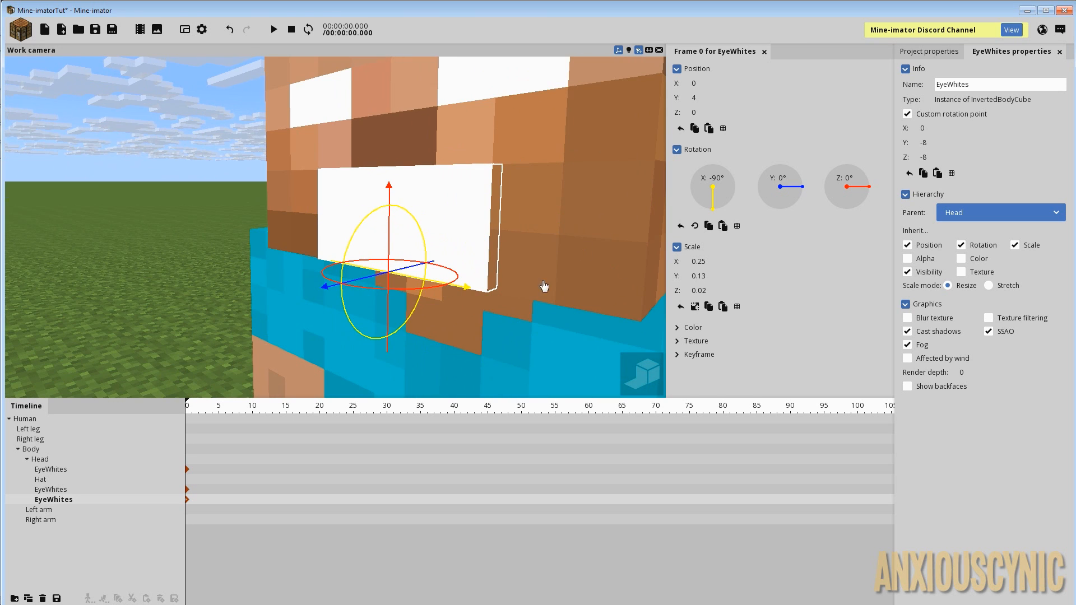
left_click_drag(494, 154, 494, 204)
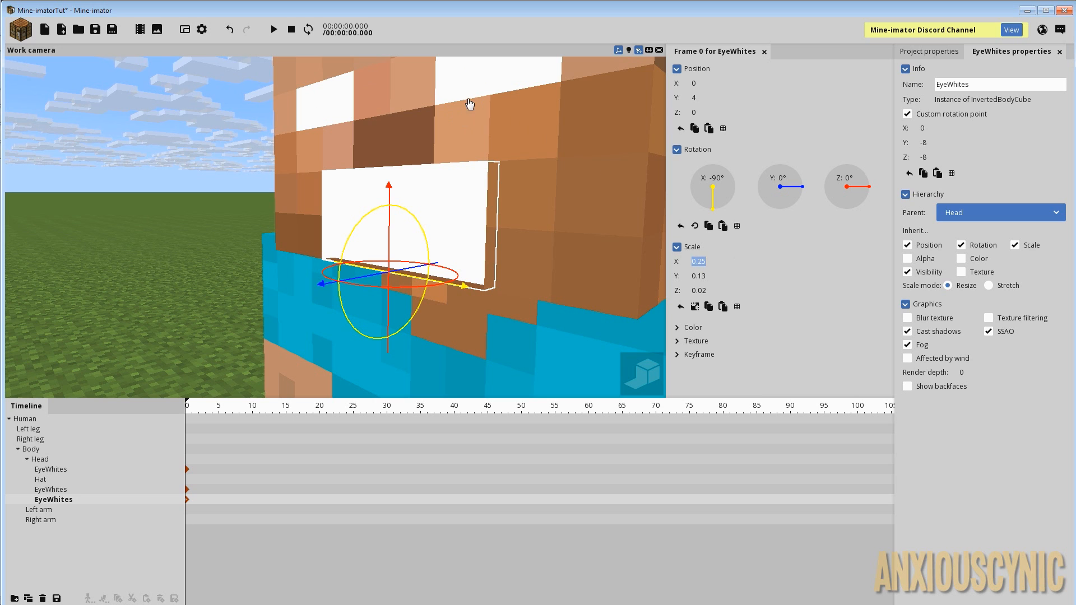
mouse_move(465, 127)
left_mouse_down()
mouse_move(498, 127)
mouse_move(469, 126)
left_mouse_up()
left_click_drag(486, 250, 496, 140)
scroll(485, 252, "up", 3)
left_click_drag(551, 252, 431, 271)
scroll(552, 252, "down", 3)
left_click(124, 248)
scroll(600, 276, "down", 6)
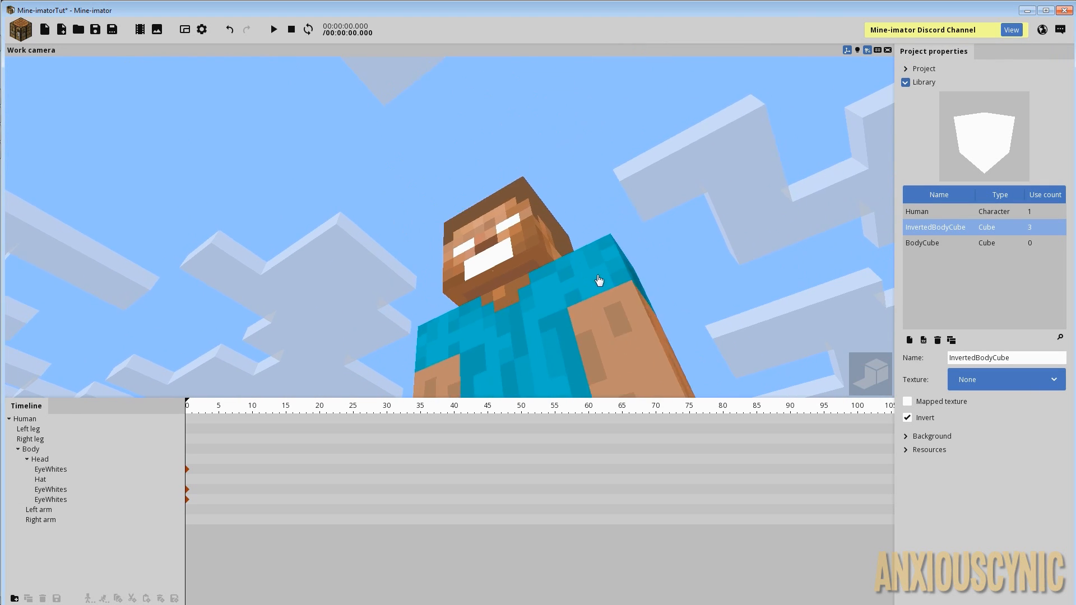
scroll(511, 289, "up", 5)
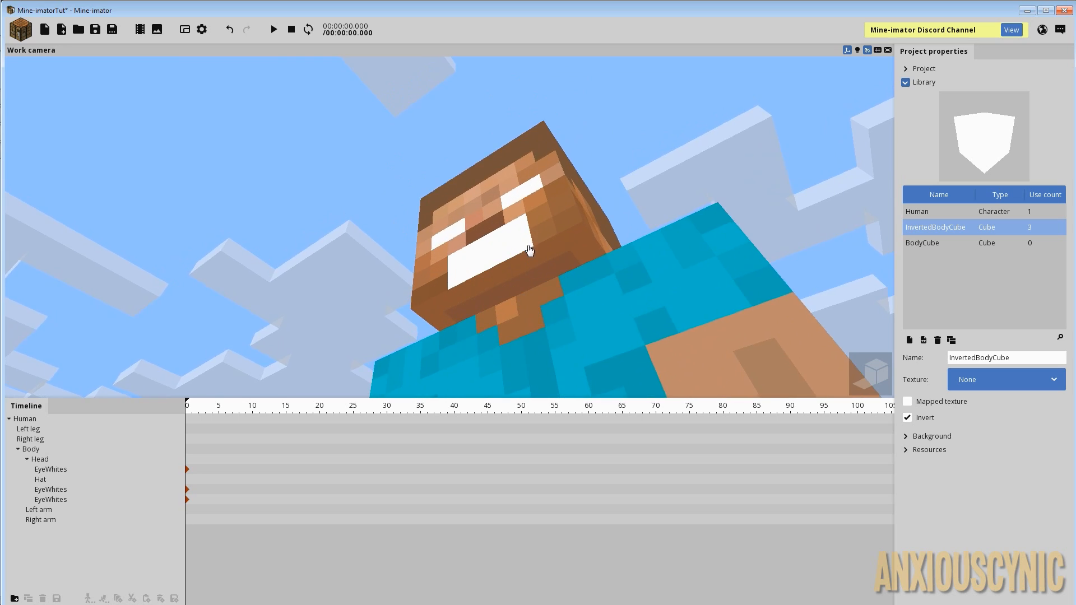
left_click_drag(530, 251, 538, 250)
scroll(537, 247, "up", 2)
left_click(536, 233)
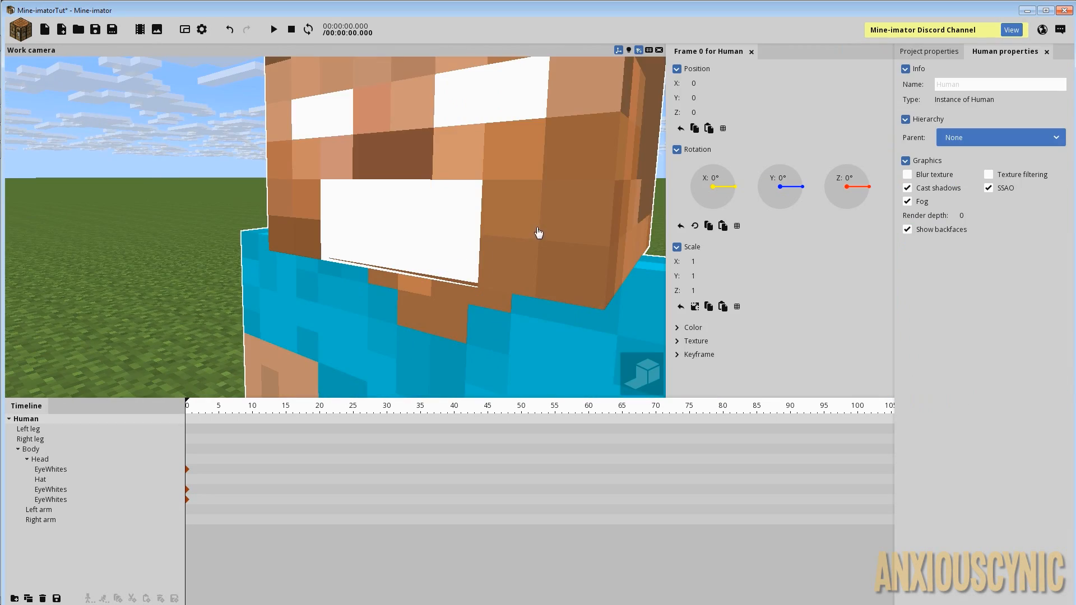
- Select the mouth cube and deepen it into the head by setting its Z scale to 0.15
scroll(536, 233, "up", 3)
right_click_drag(449, 224, 449, 224)
left_click(367, 219)
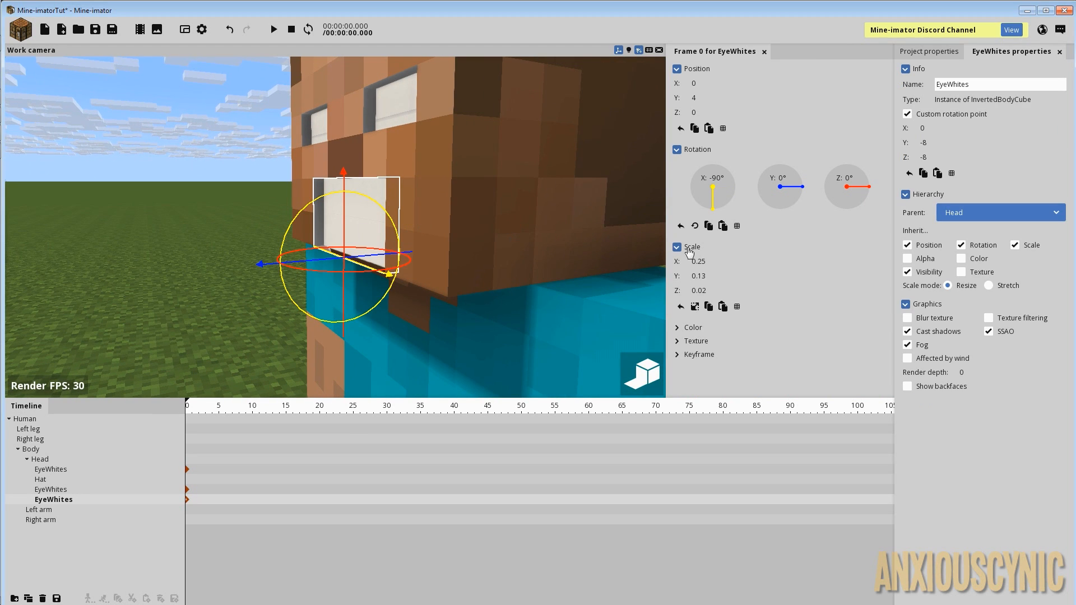
left_click_drag(700, 290, 760, 299)
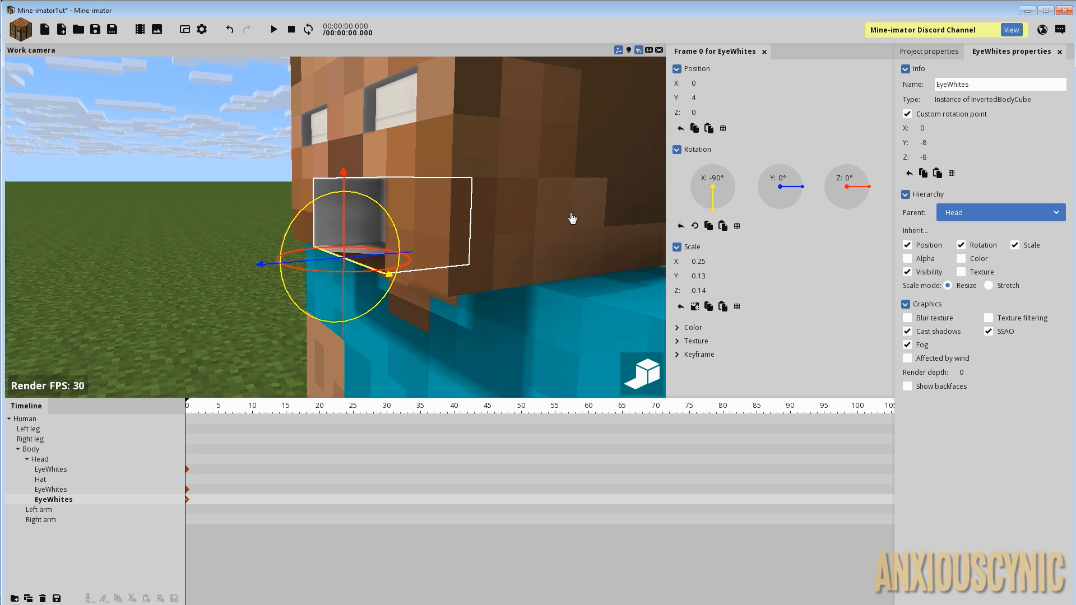
right_click_drag(572, 218, 572, 219)
left_click(737, 294)
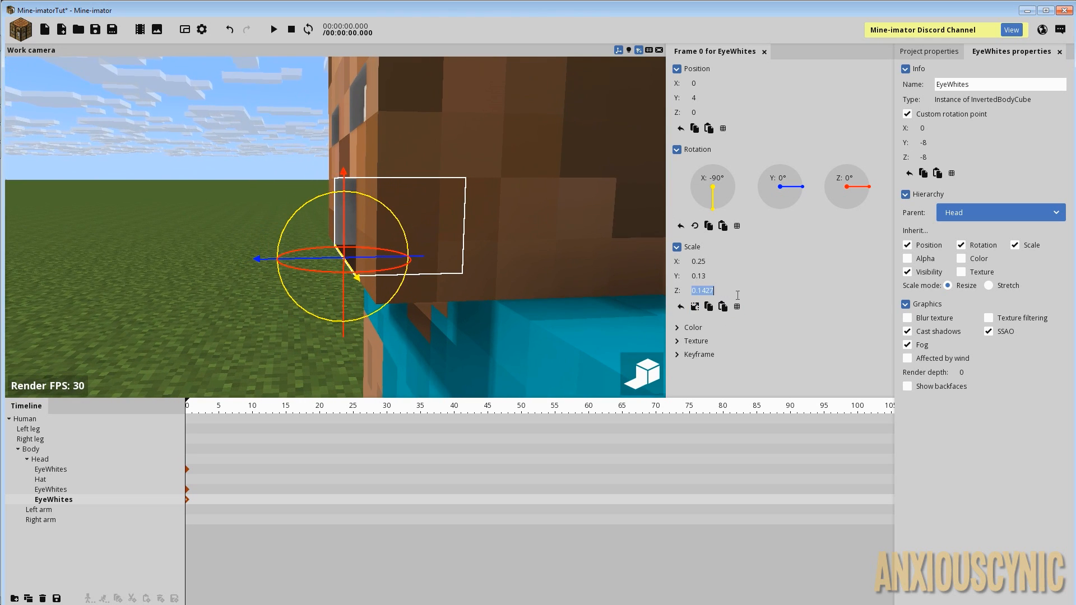
key("BackSpace")
key("BackSpace")
key("BackSpace")
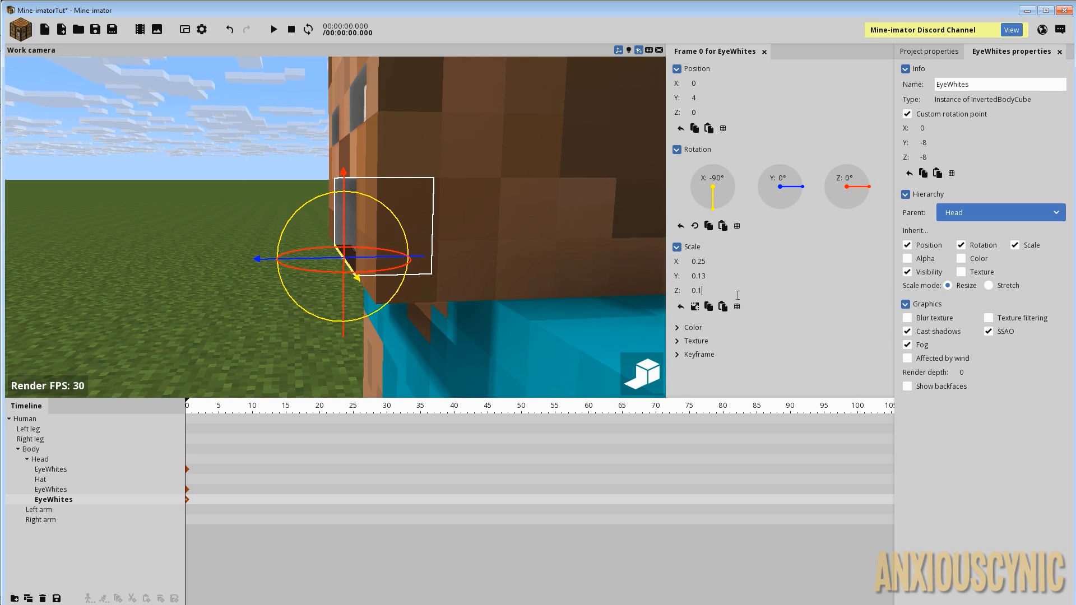
type("5")
right_click_drag(473, 210, 473, 210)
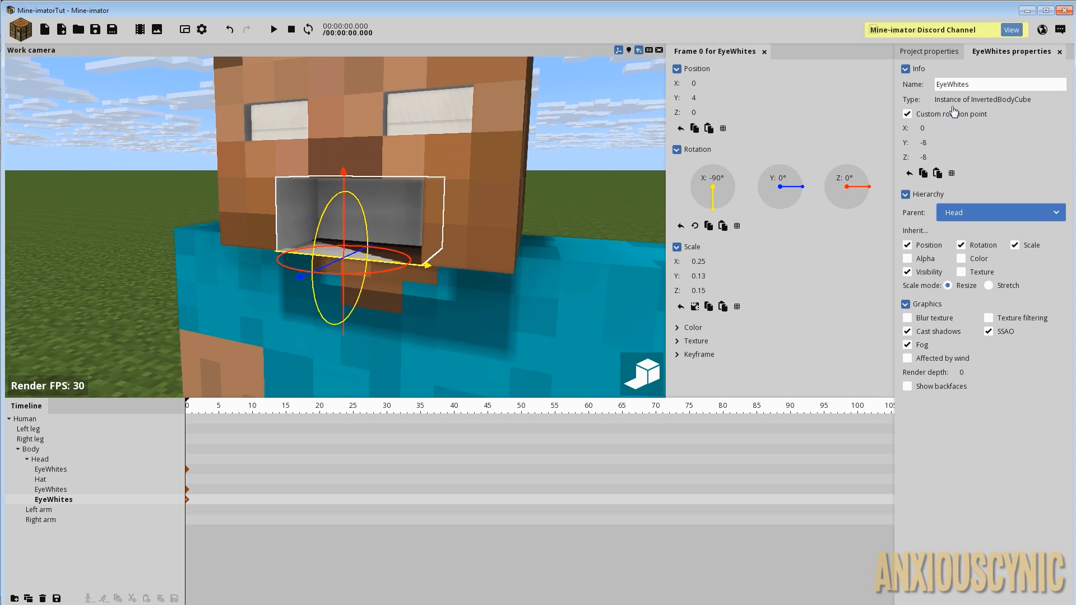
- Rename the mouth copy of EyeWhites as Mouth and save the project
left_click(986, 85)
type("Mouth")
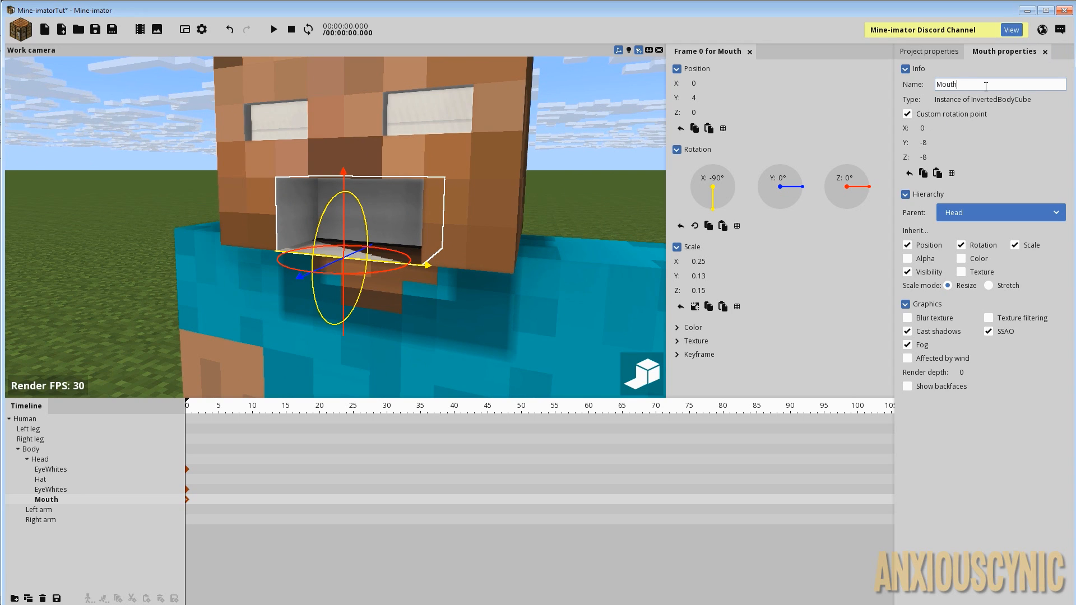
left_click(95, 29)
- Give Mouth a dark red mix color, hex 671212, at 100% mix and save the project
left_click(692, 329)
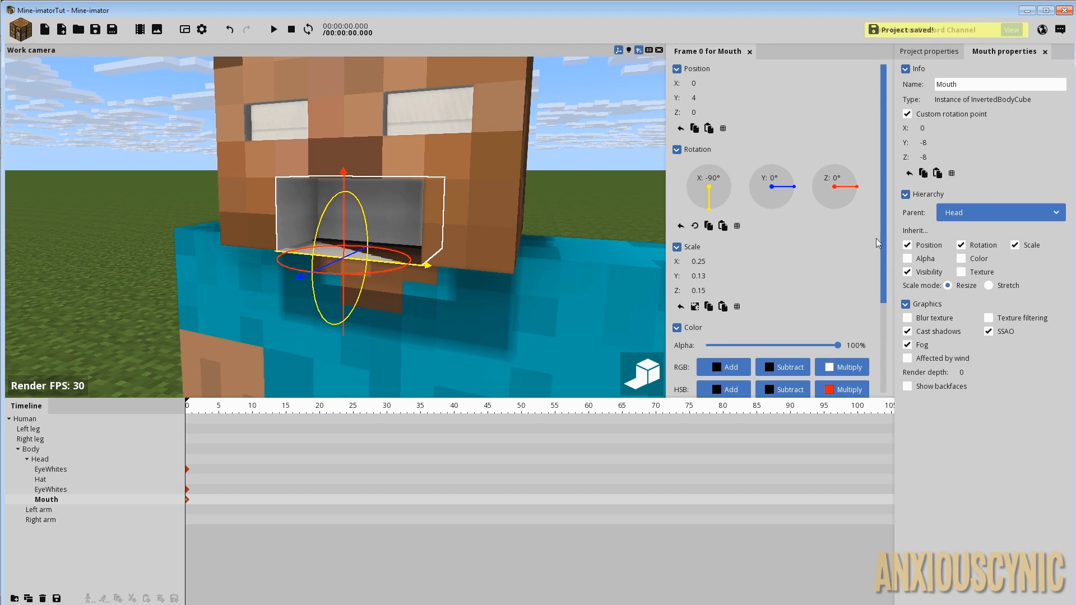
scroll(779, 292, "down", 3)
left_click(778, 290)
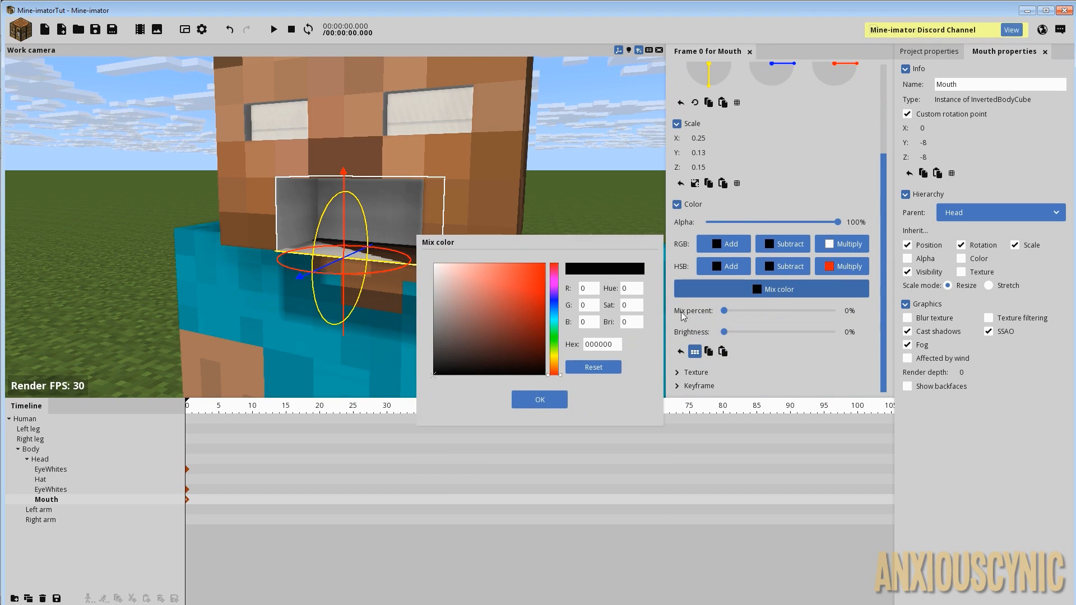
left_click(524, 312)
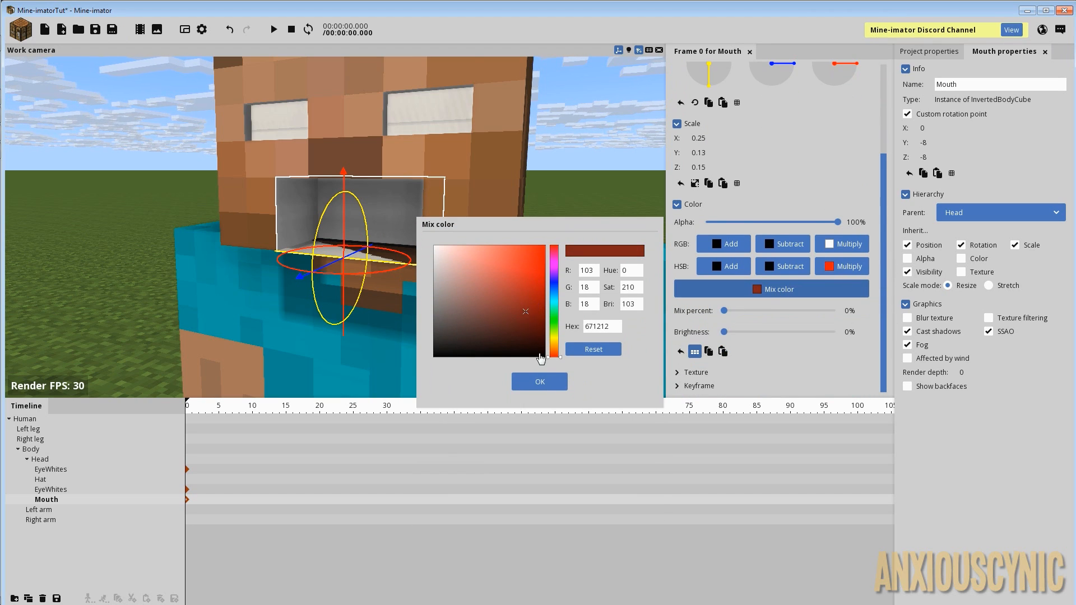
left_click(540, 382)
left_click_drag(743, 312, 899, 314)
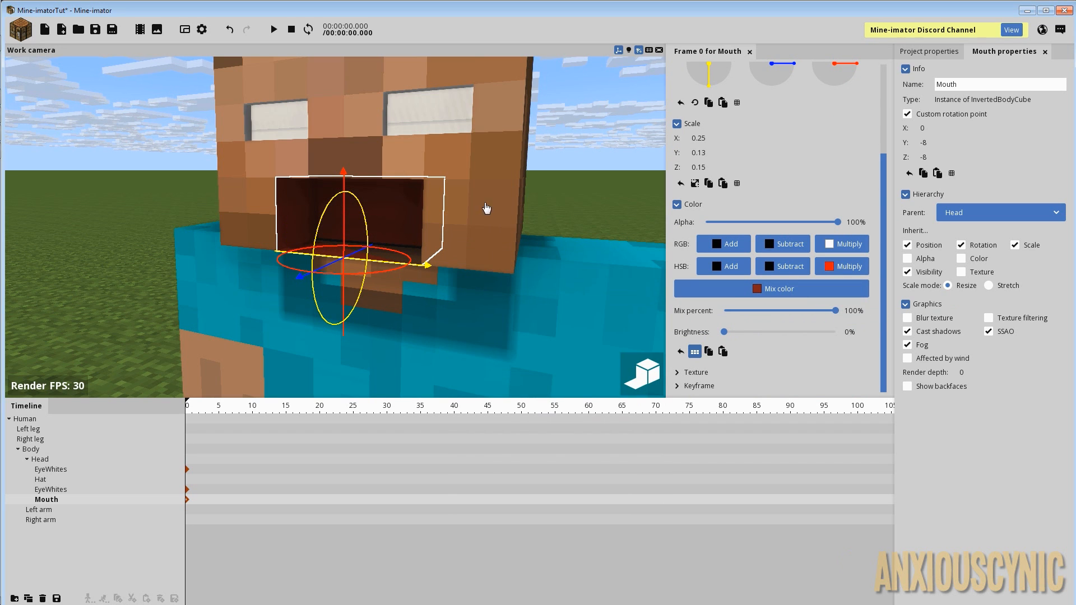
left_click(516, 172)
left_click_drag(546, 207, 459, 204)
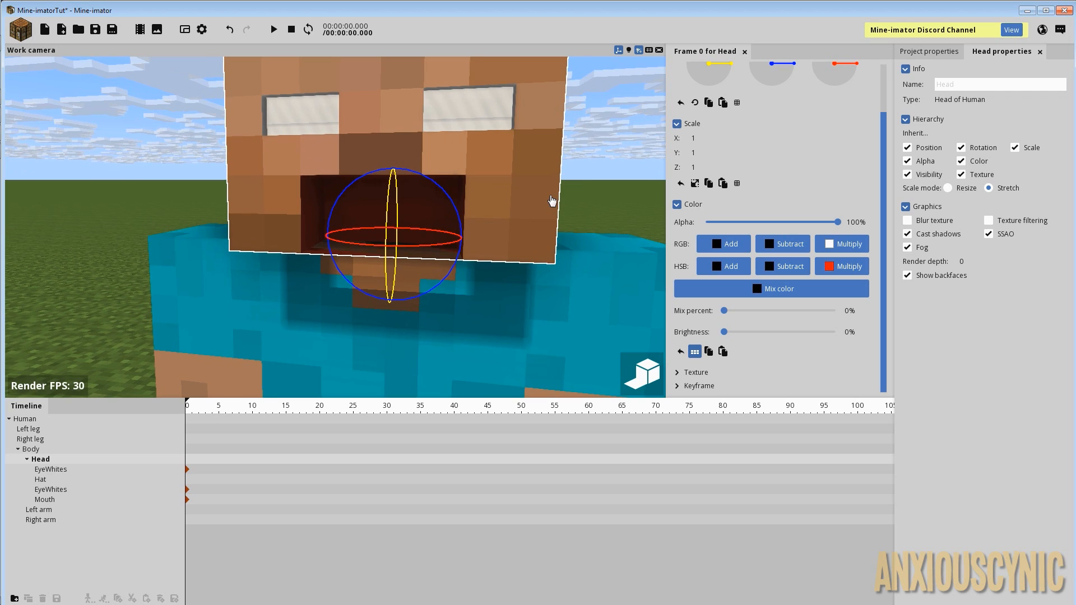
key("ctrl+s")
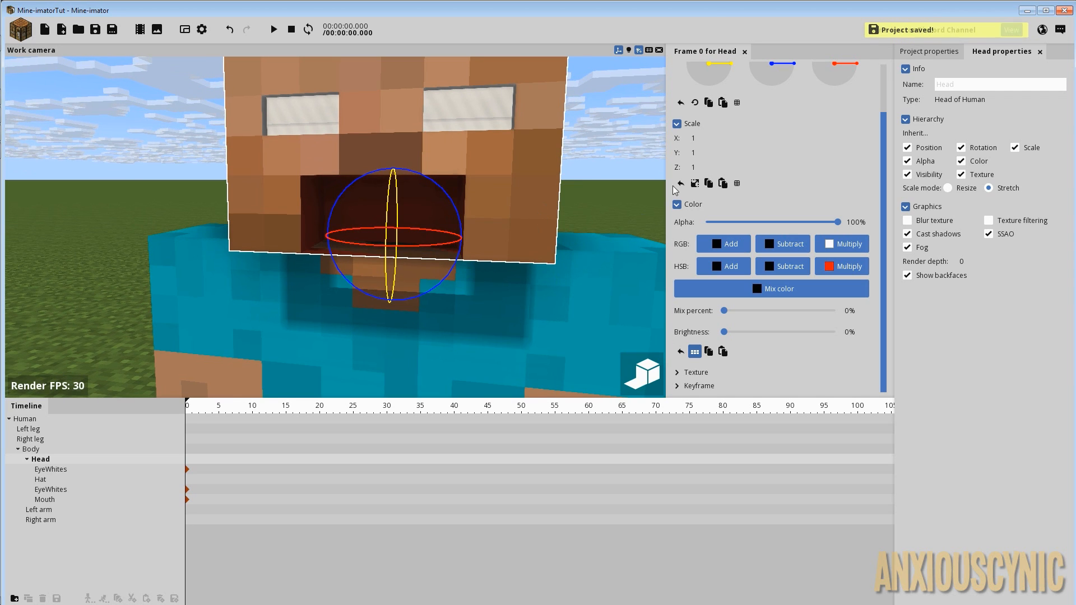
- Create an instance of the BodyCube library template in the timeline
left_click(933, 52)
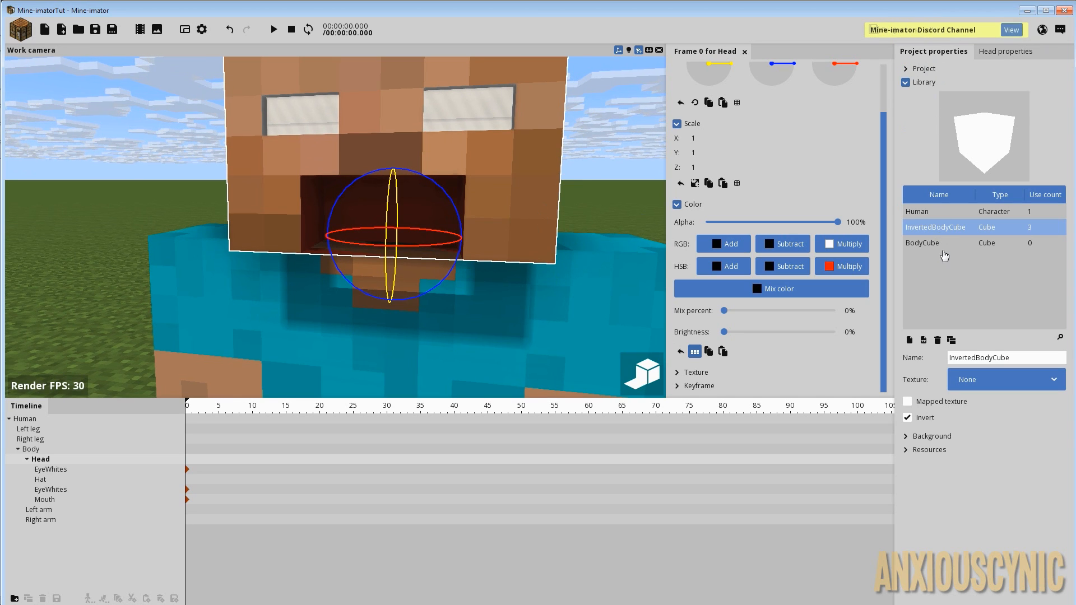
left_click(946, 244)
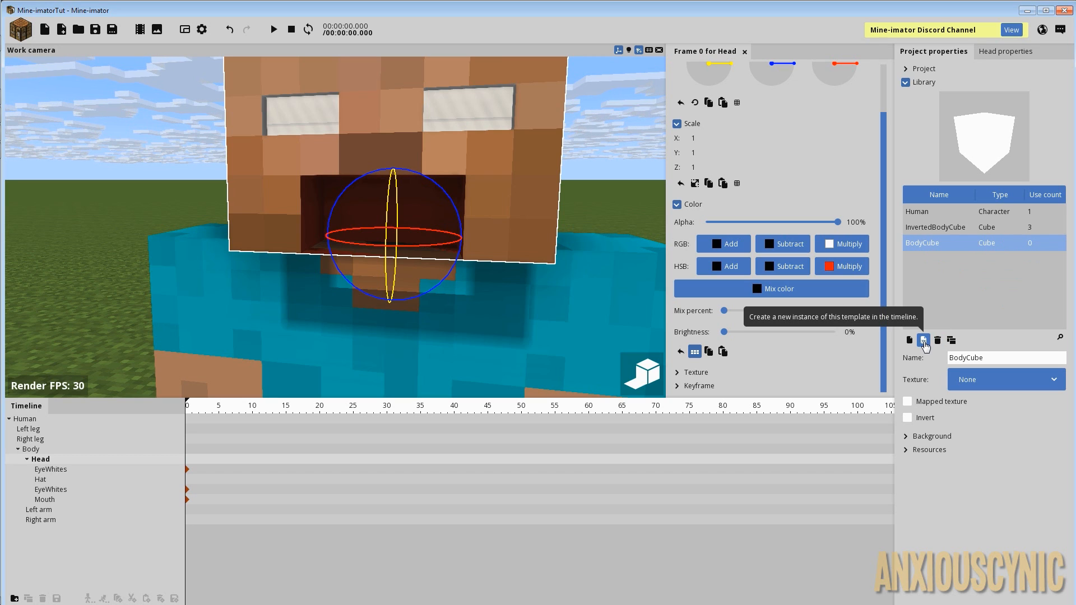
left_click(924, 340)
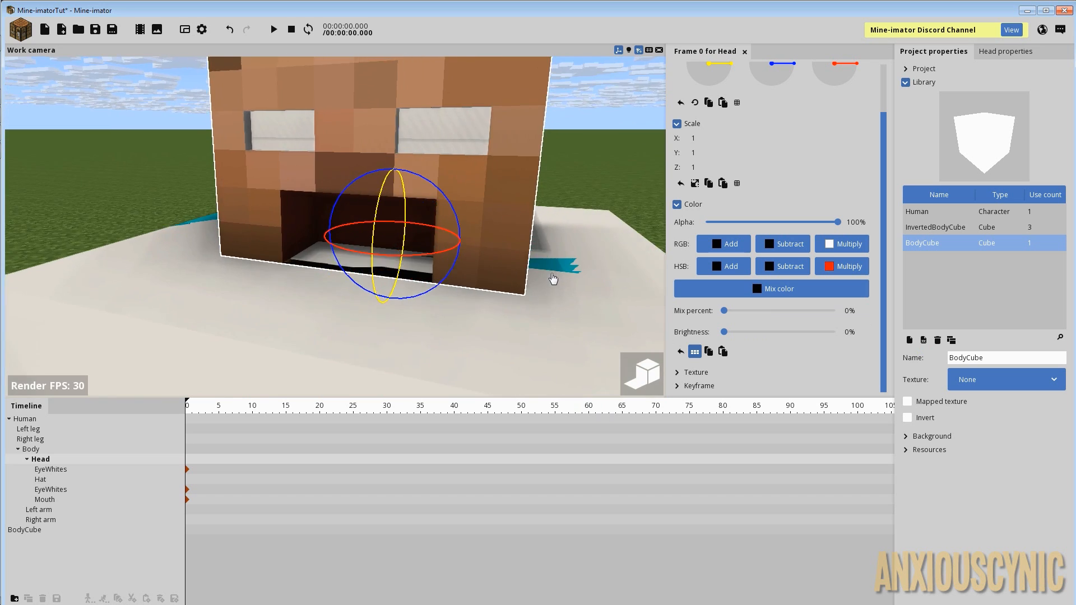
scroll(554, 279, "down", 8)
left_click_drag(543, 271, 325, 340)
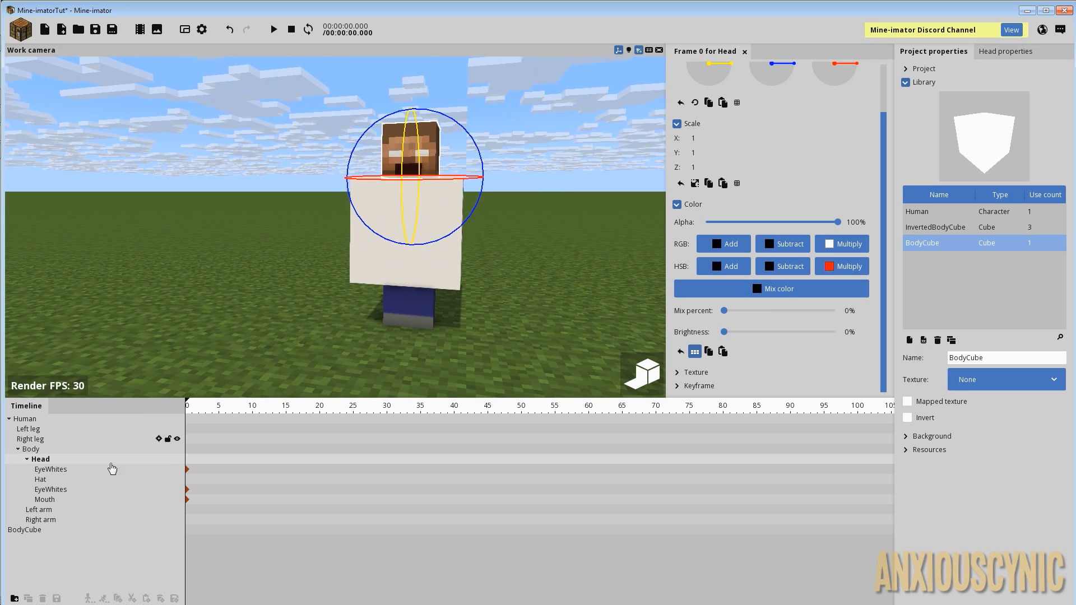
- Rename the new BodyCube instance as PupilLeft
left_click(43, 530)
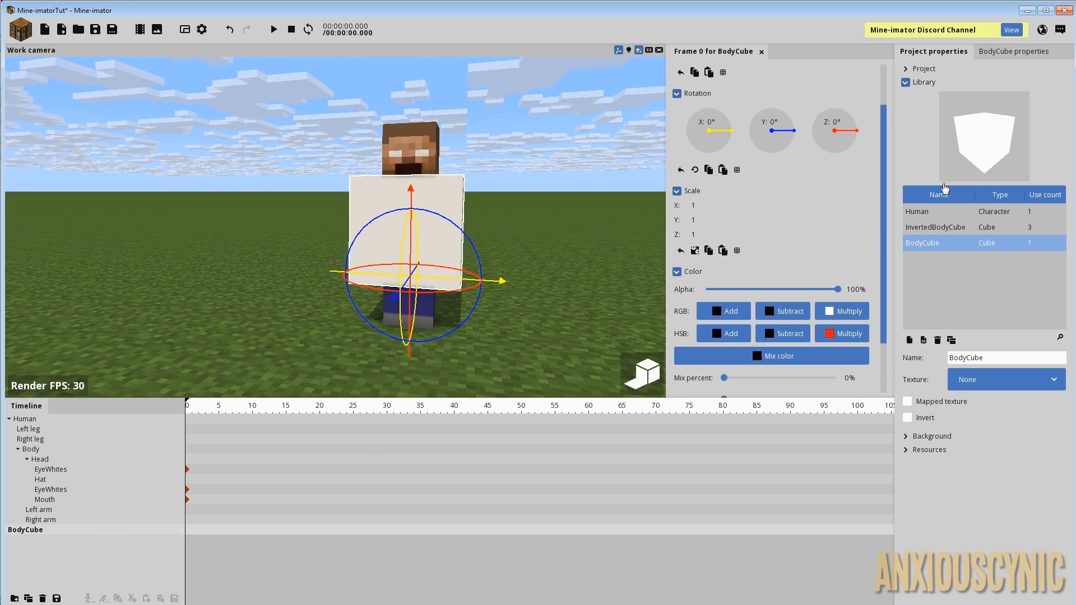
left_click(1012, 51)
left_click(969, 83)
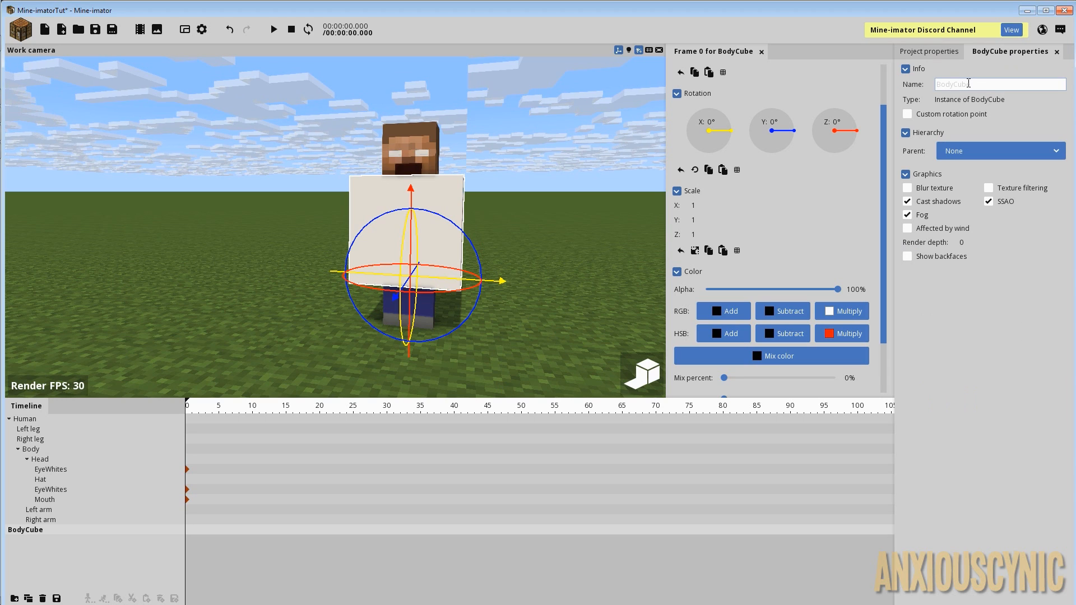
type("Pupil")
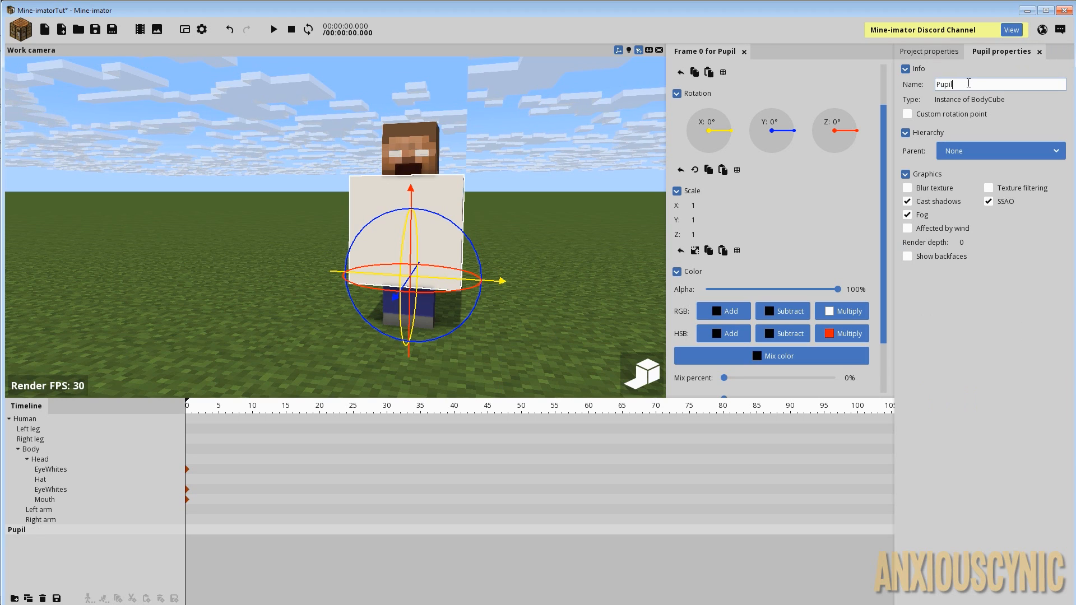
type("Left")
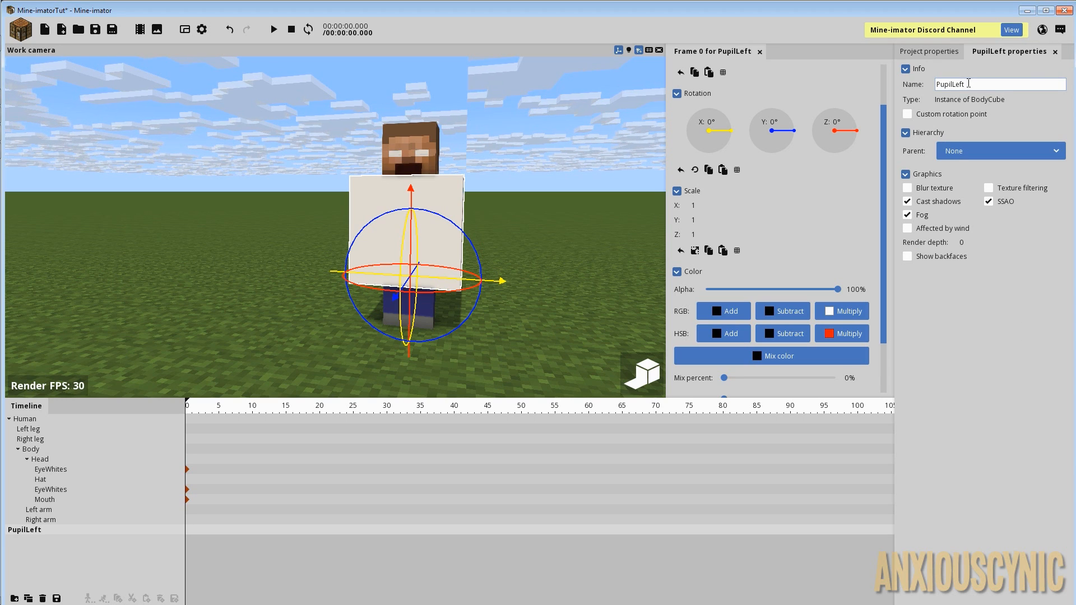
scroll(527, 170, "up", 10)
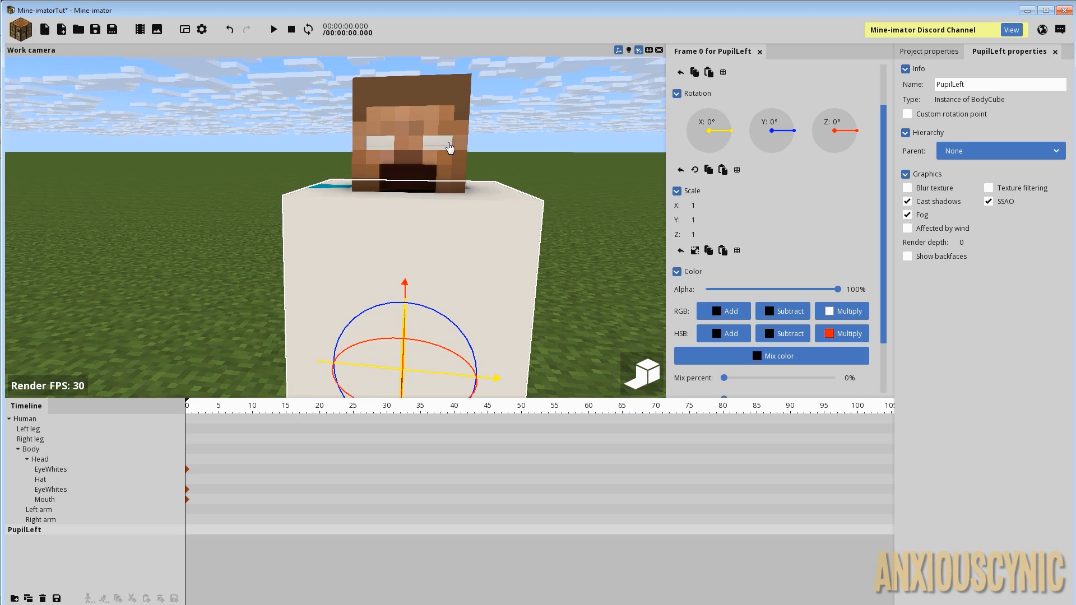
- Parent PupilLeft to the Head and set its X rotation to -90°
left_click(973, 150)
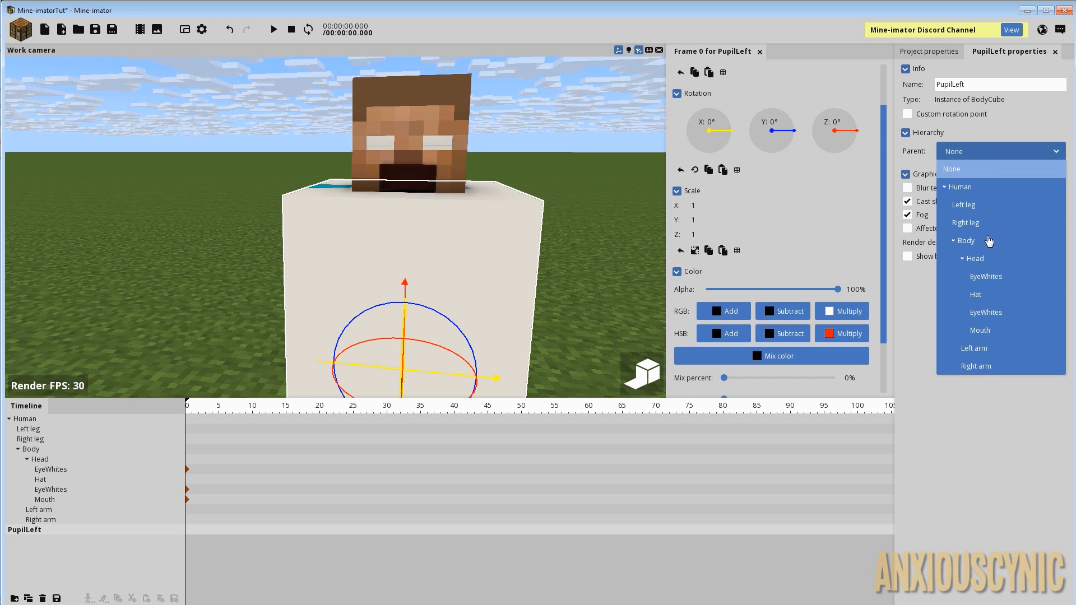
left_click(978, 259)
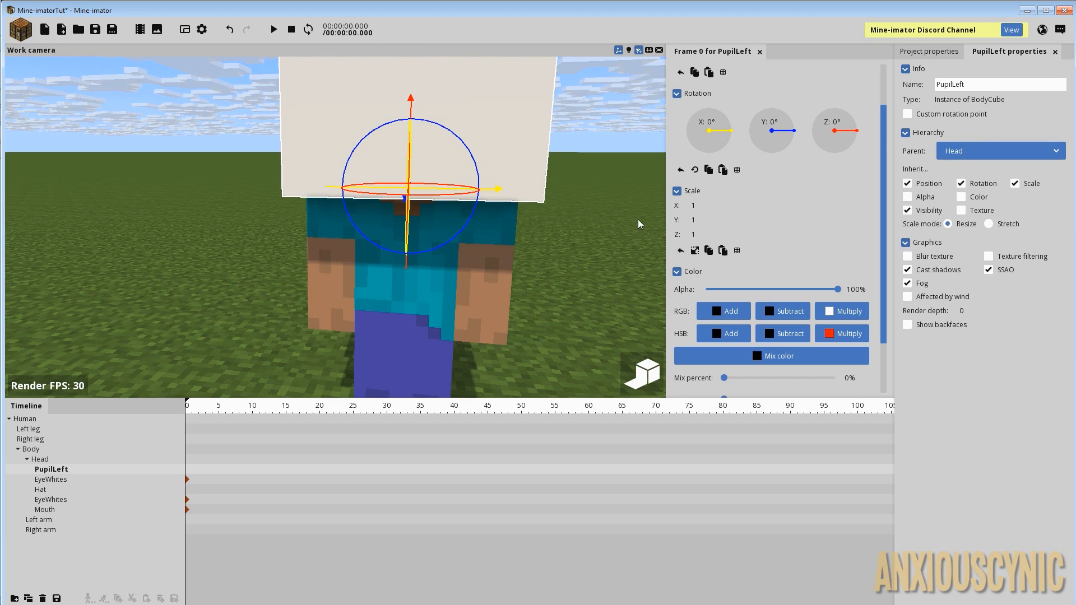
left_click_drag(595, 207, 543, 161)
right_click_drag(543, 161, 510, 165)
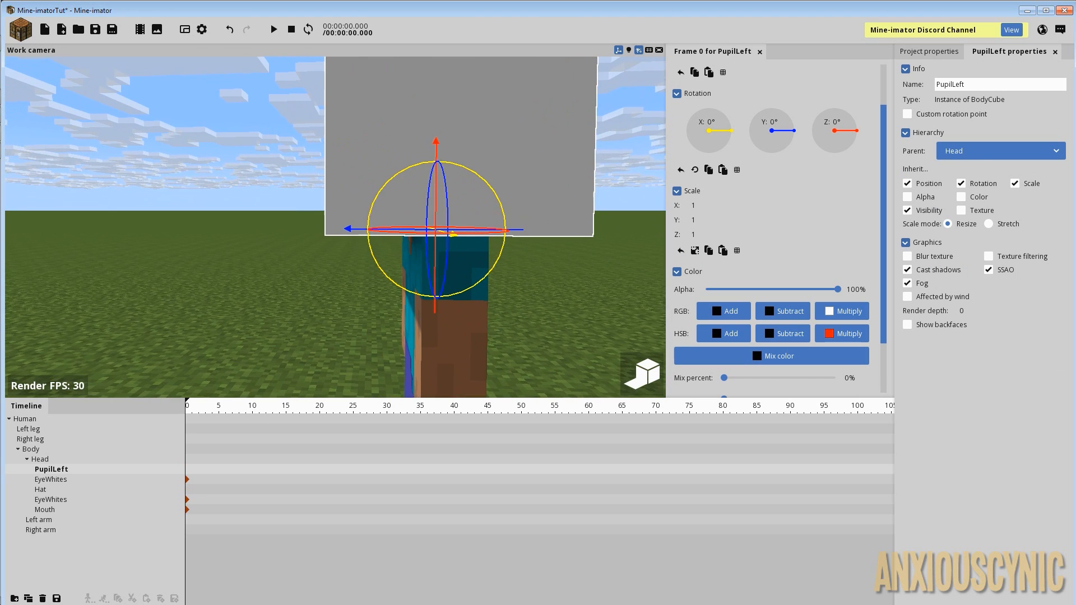
left_click_drag(475, 169, 513, 269)
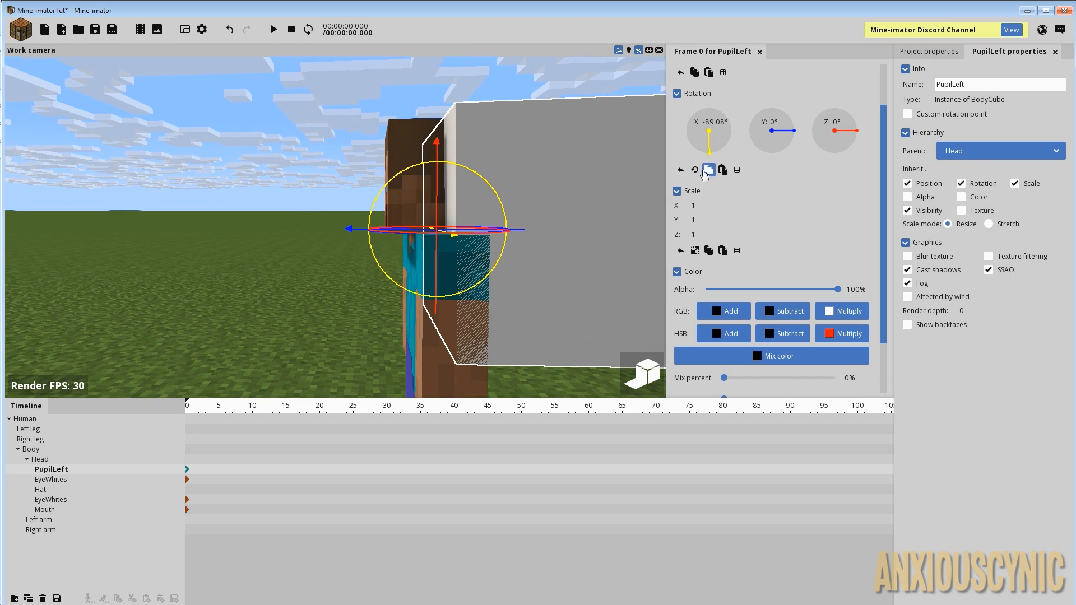
left_click(718, 126)
type("-90")
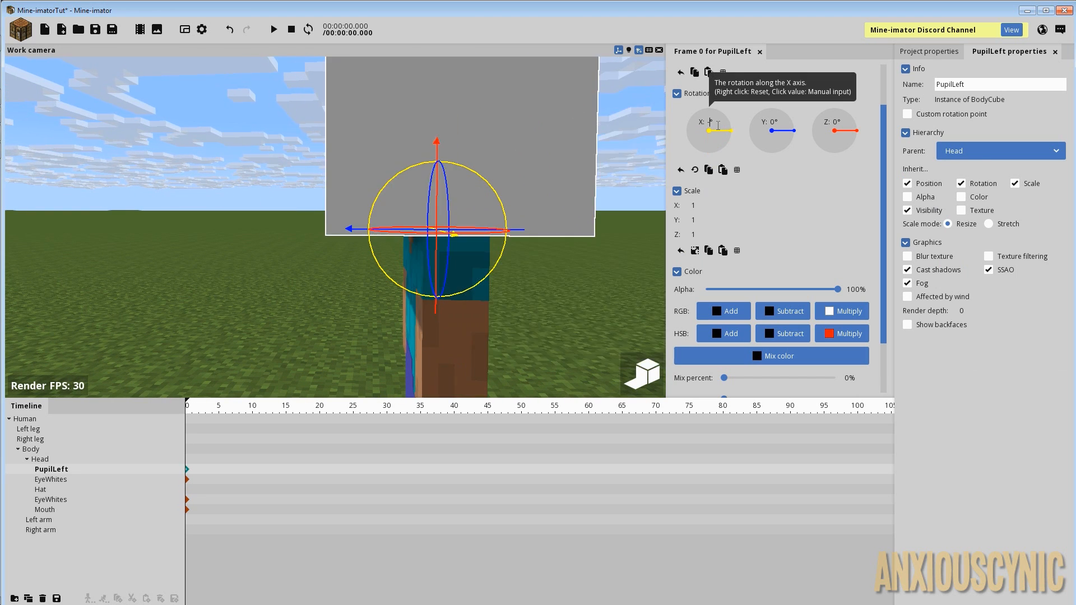
- Link the scale axes of PupilLeft and set its uniform scale to 0.1
left_click_drag(498, 120, 544, 160)
left_click_drag(460, 150, 485, 151)
left_click_drag(527, 209, 566, 171)
scroll(548, 230, "up", 3)
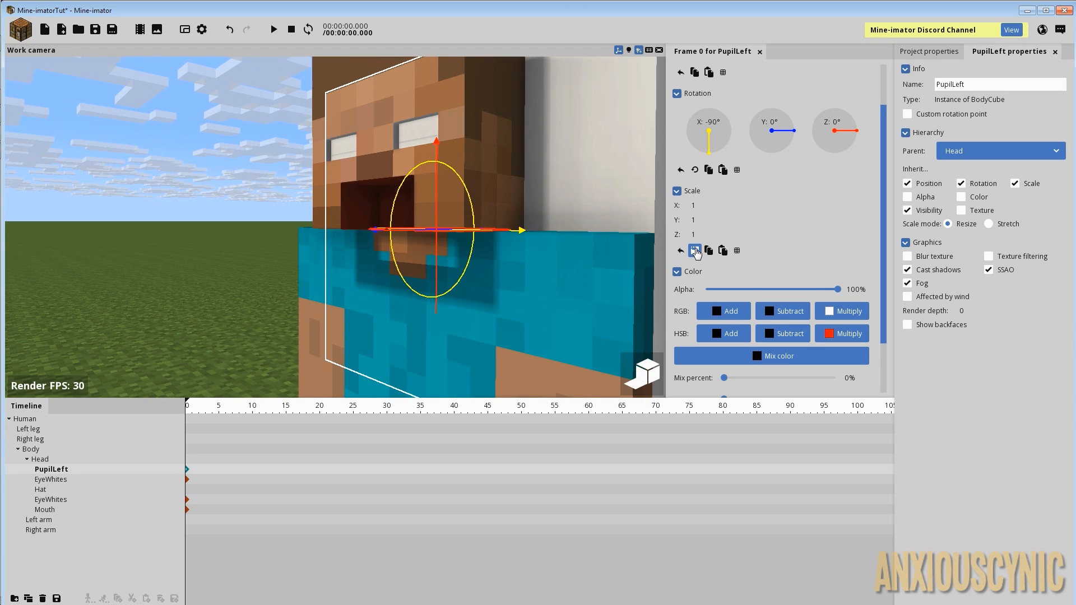
left_click(695, 250)
left_click_drag(703, 205, 701, 207)
left_click(703, 209)
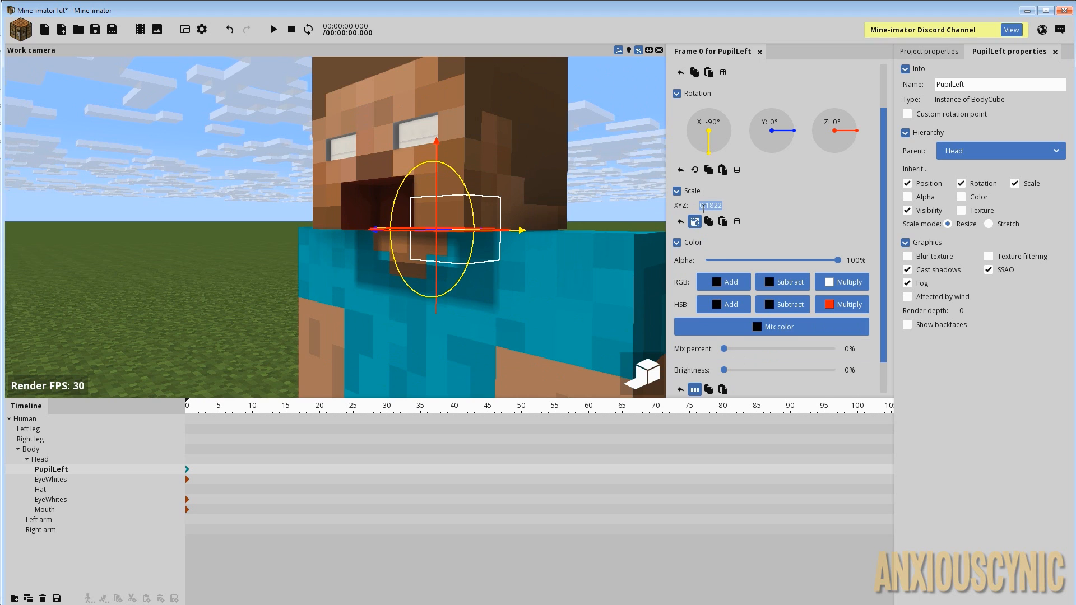
type("0")
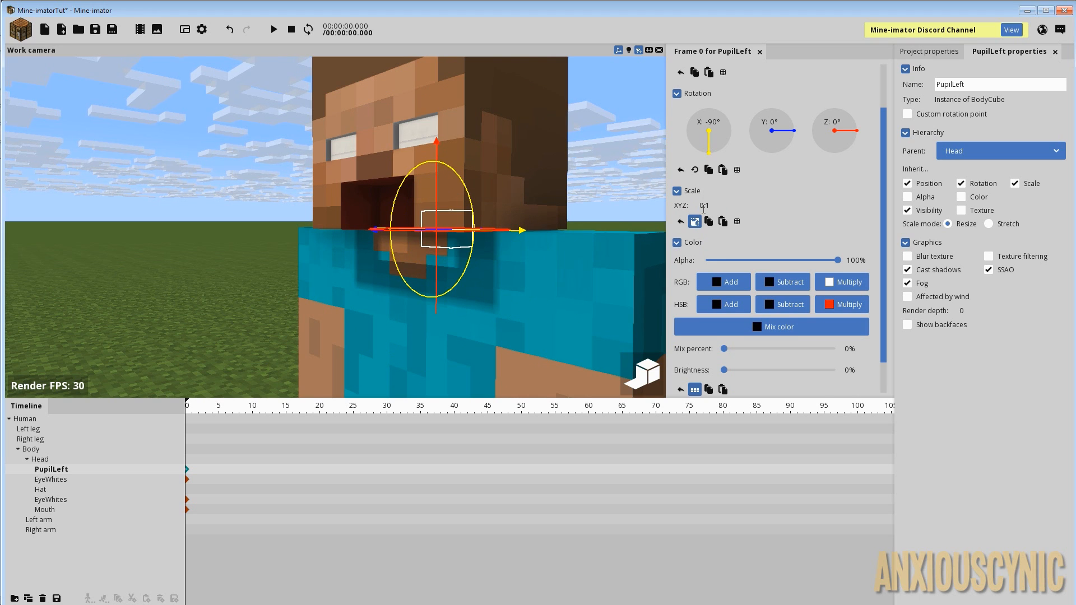
- Move PupilLeft over the white of one eye by setting its Z position to 3.5 and X position to 2
left_click_drag(453, 192, 530, 209)
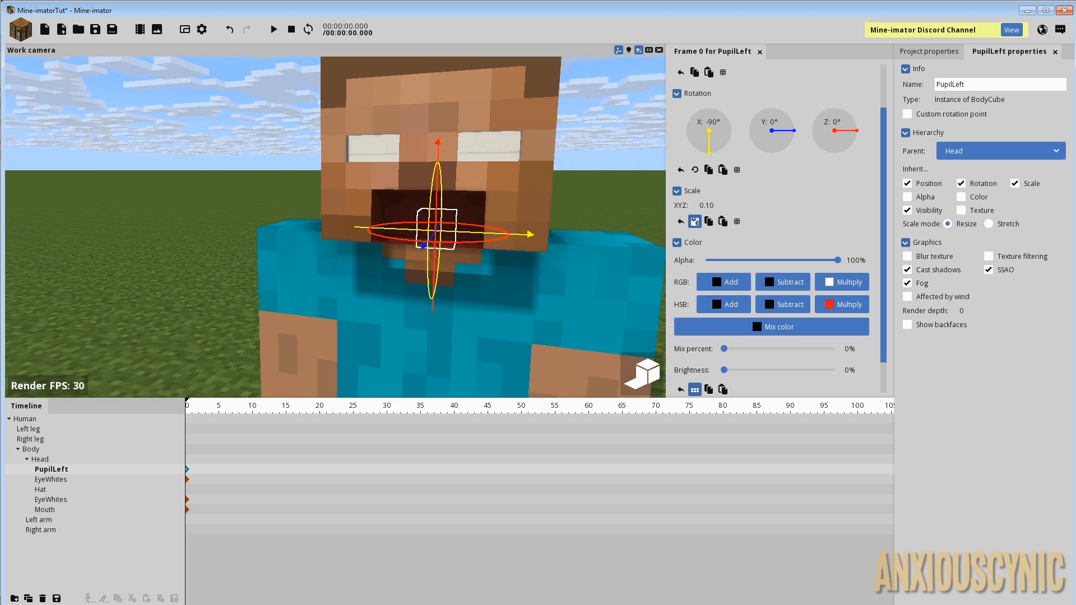
left_click_drag(443, 144, 473, 84)
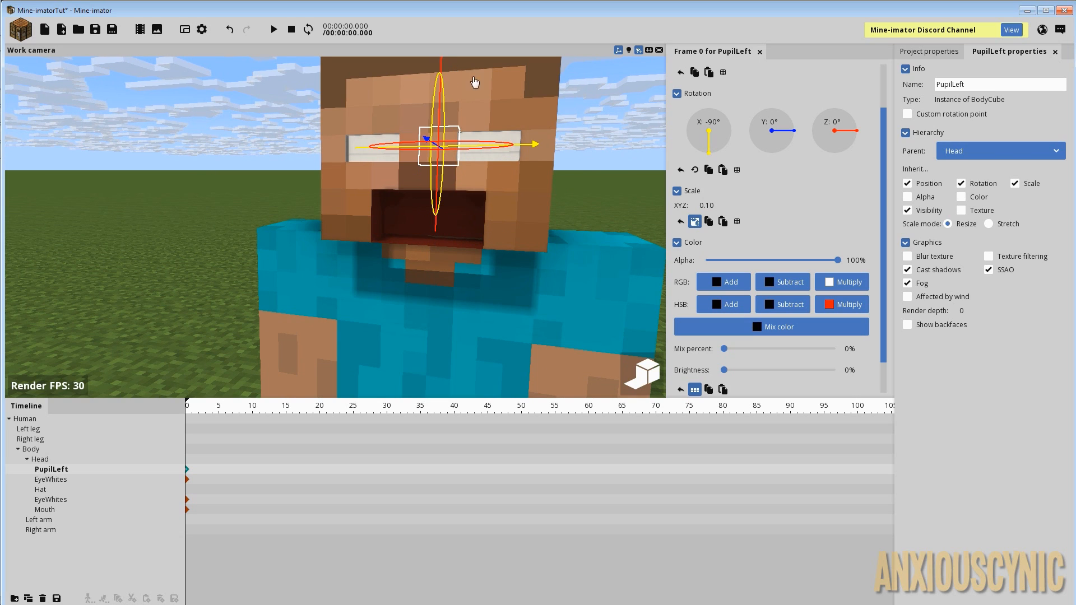
left_click_drag(883, 140, 877, 94)
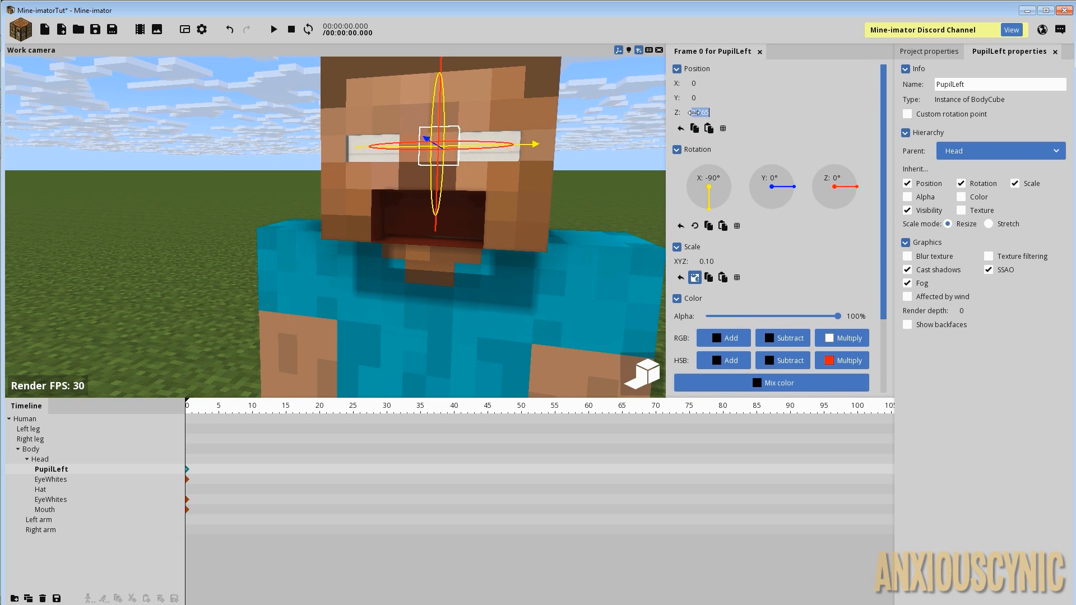
type("3.5")
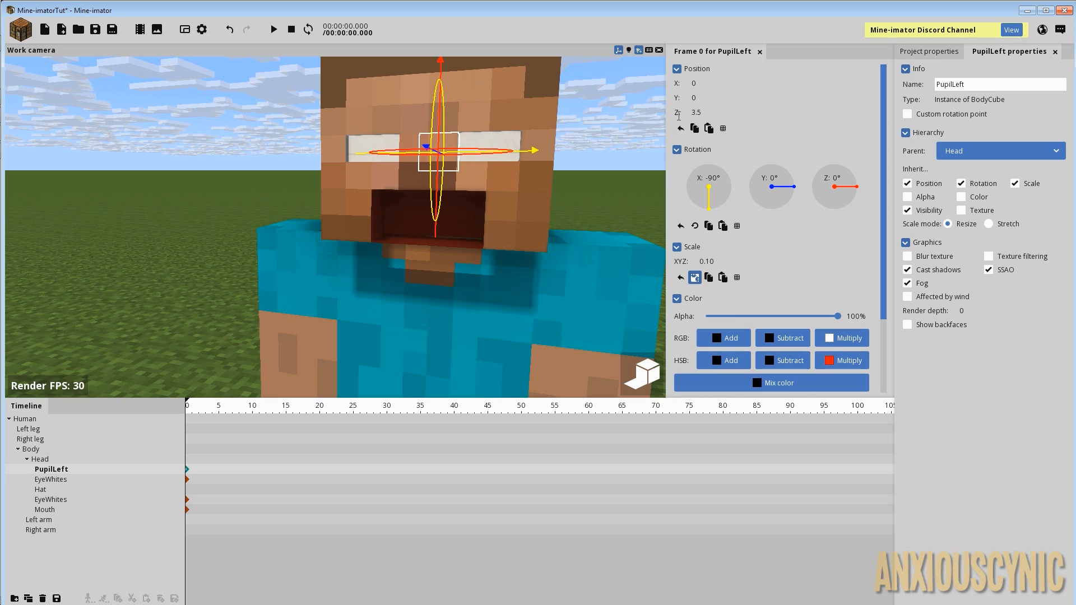
left_click_drag(533, 151, 597, 150)
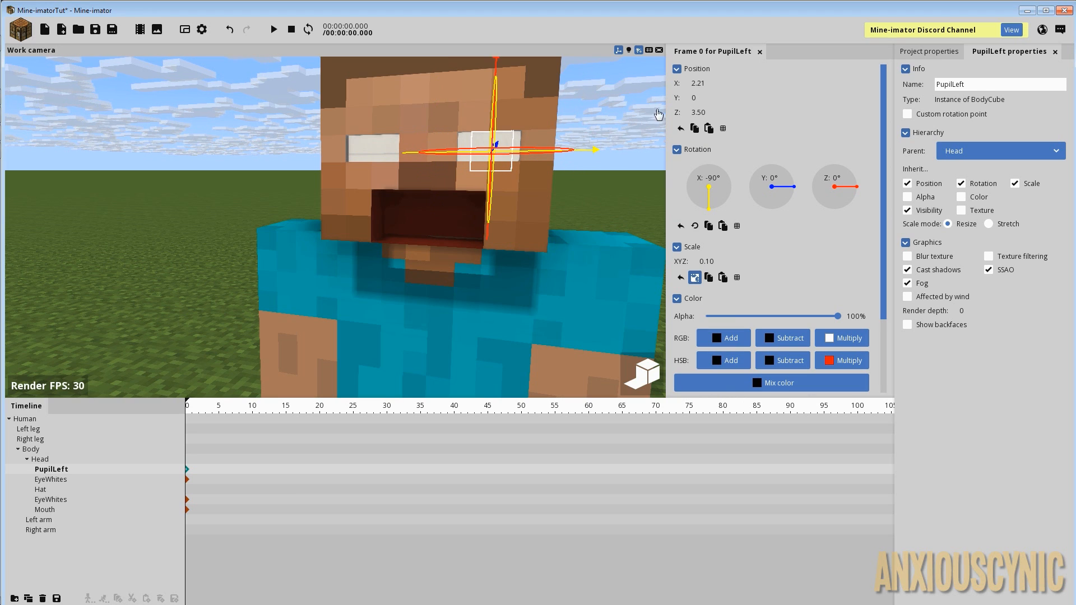
left_click(699, 83)
type("2")
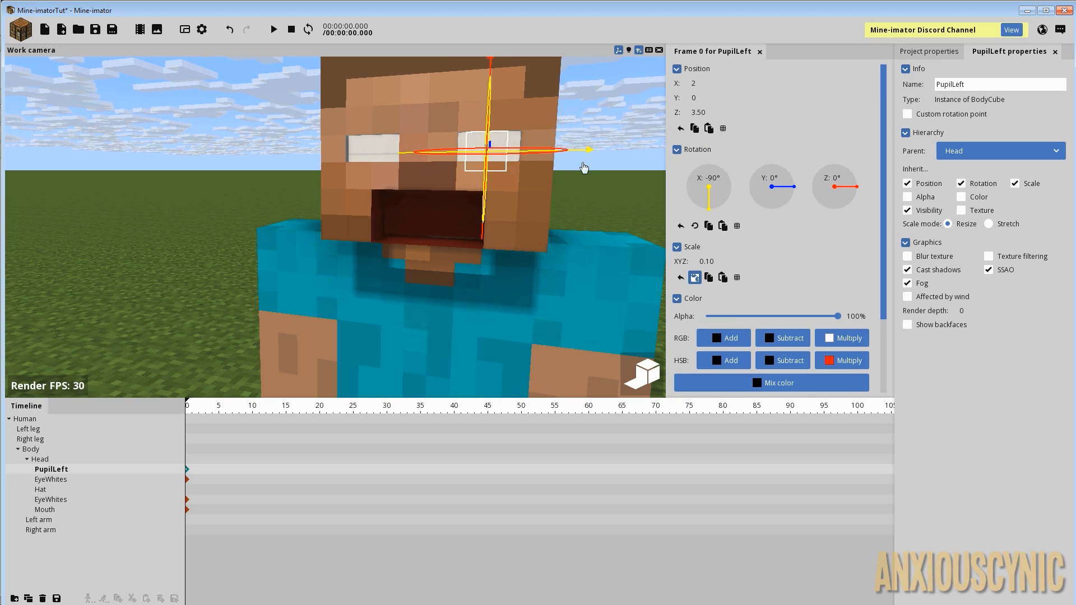
- Bring PupilLeft forward to the face surface with a Y position of 4 and save the project
left_click_drag(570, 222, 420, 233)
left_click_drag(587, 157, 488, 154)
left_click(711, 98)
type("4")
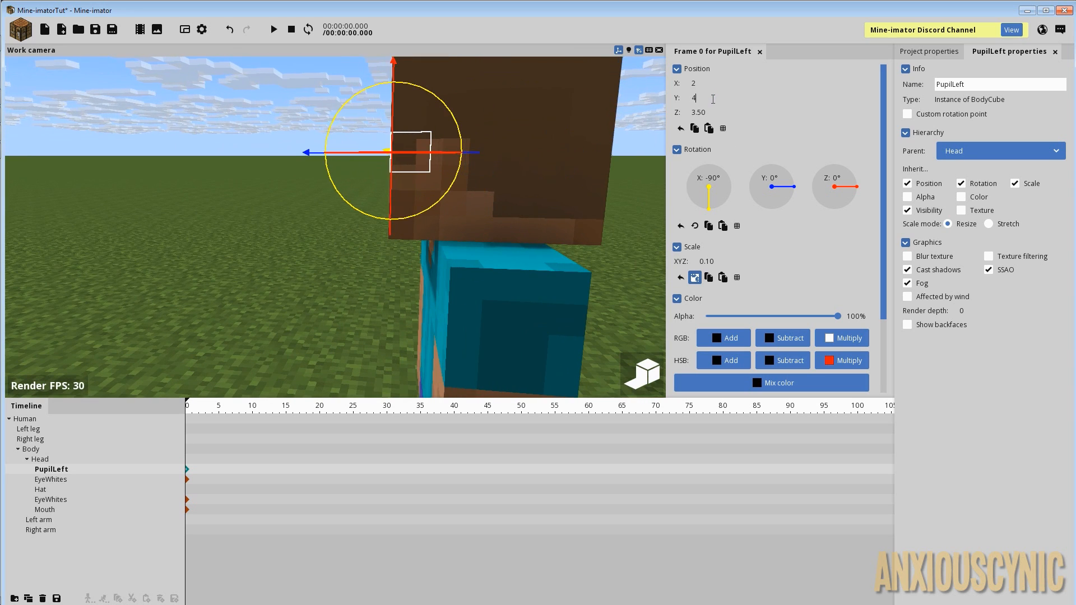
scroll(569, 147, "down", 2)
left_click_drag(569, 146, 656, 157)
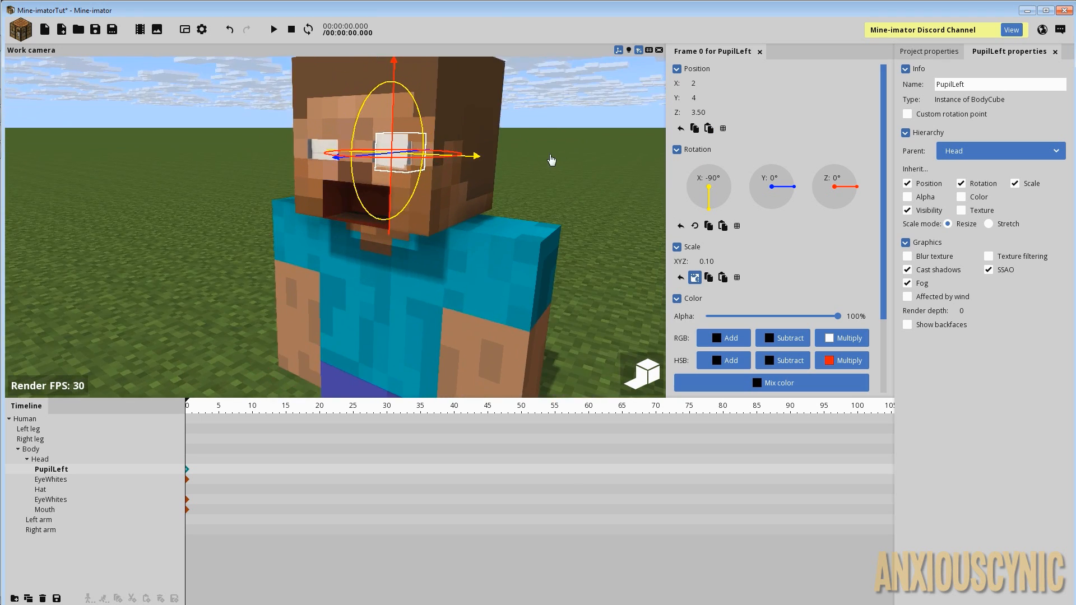
scroll(536, 224, "up", 6)
mouse_move(530, 236)
left_mouse_down()
mouse_move(590, 238)
mouse_move(540, 251)
left_mouse_up()
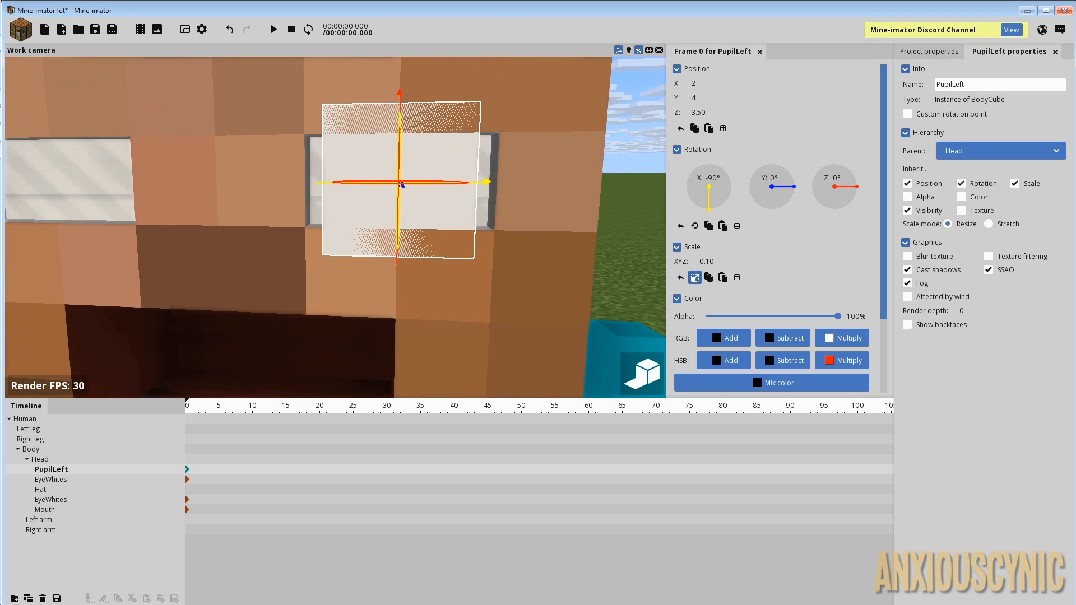
key("ctrl+s")
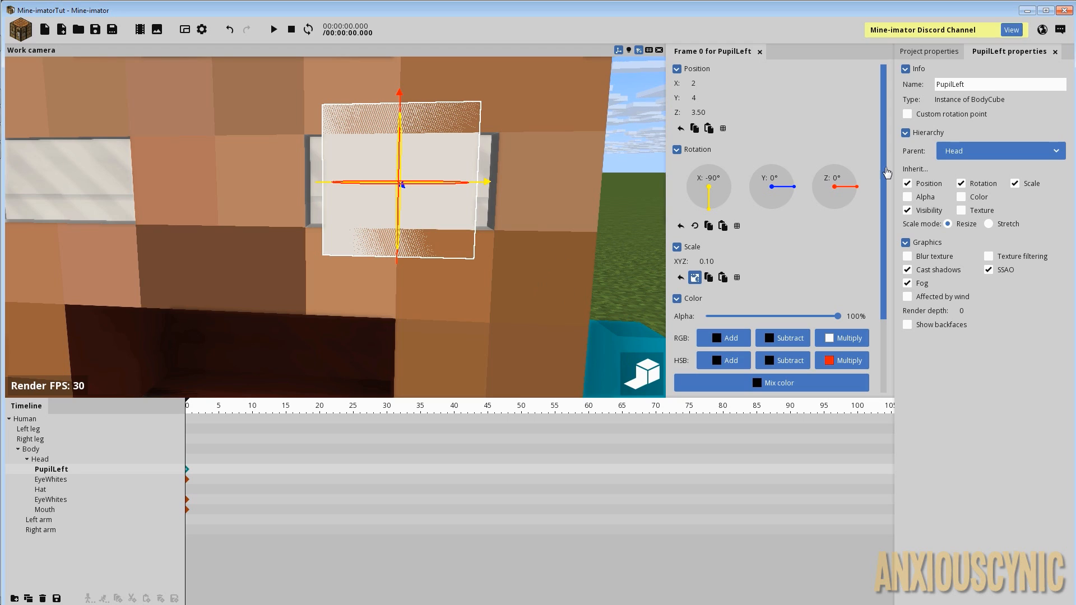
- Give PupilLeft a dark brown mix color, hex 3F291B, at 100% mix
scroll(886, 170, "down", 3)
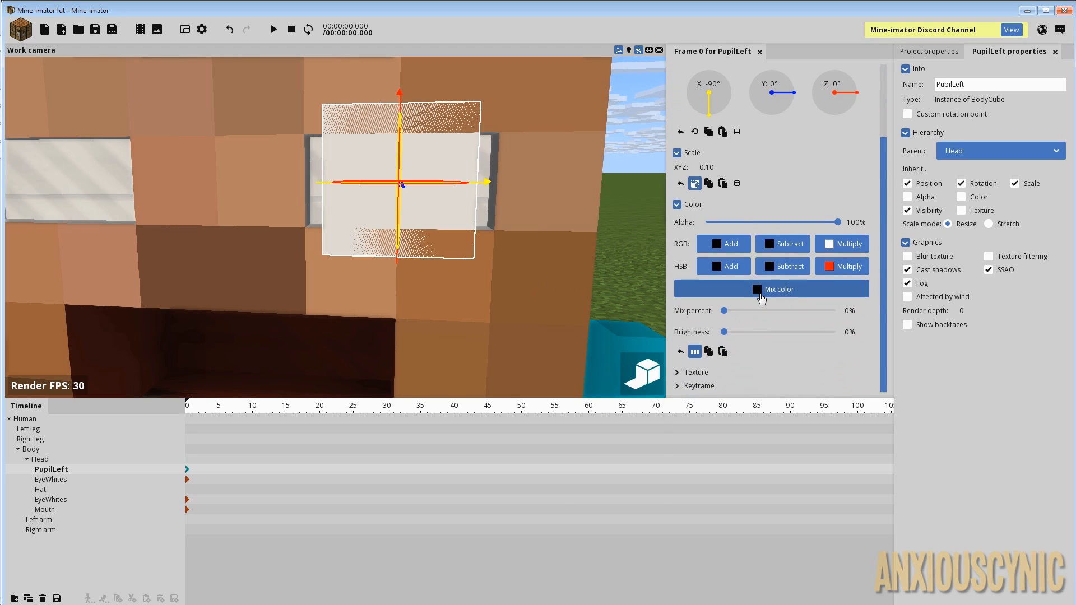
left_click(764, 295)
left_click_drag(550, 345, 498, 332)
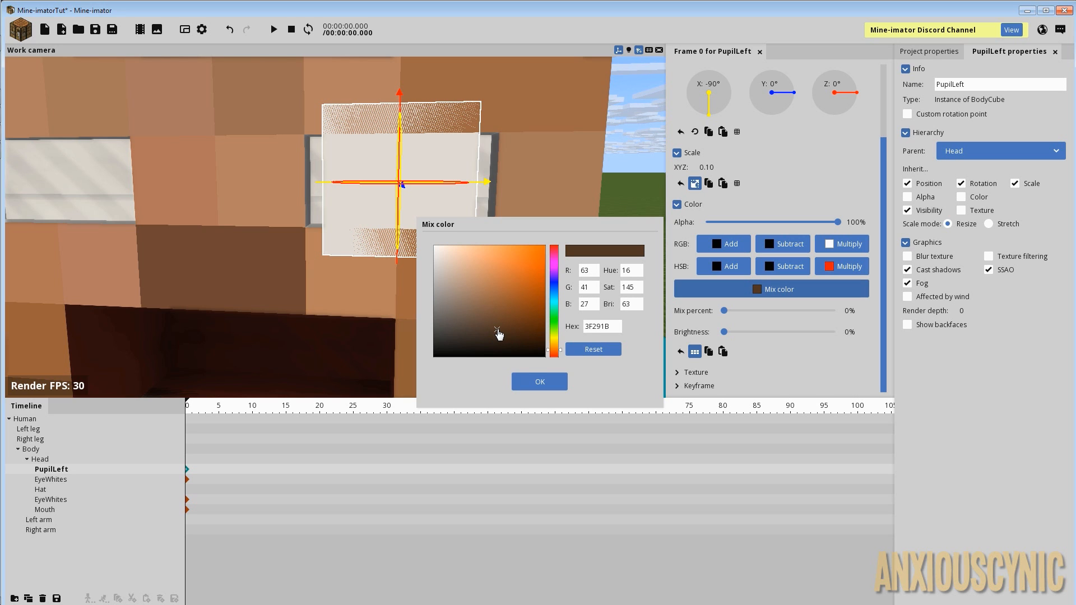
left_click(535, 381)
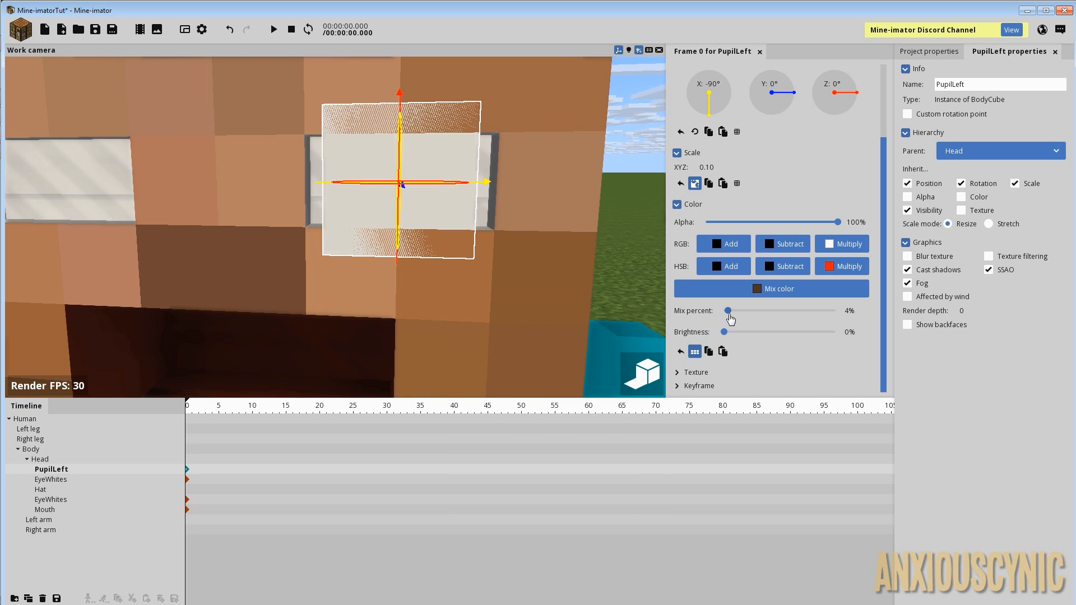
left_click_drag(730, 315, 875, 318)
- Shrink PupilLeft to the height of the eye opening with a uniform scale of 0.0625
mouse_move(525, 210)
left_mouse_down()
mouse_move(404, 212)
mouse_move(525, 211)
left_mouse_up()
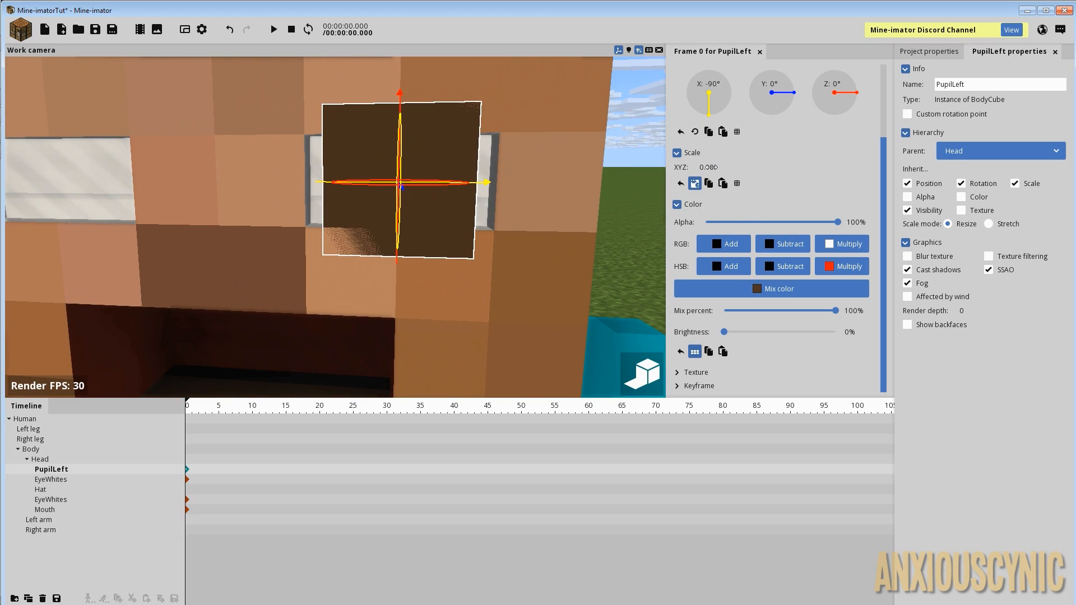
left_click_drag(711, 167, 698, 167)
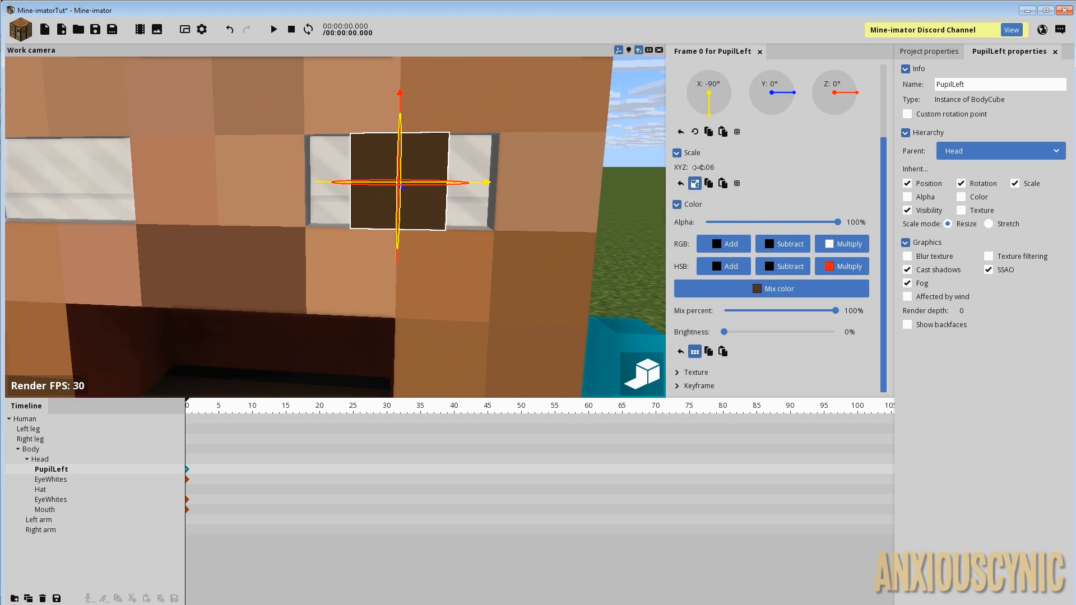
left_click(706, 168)
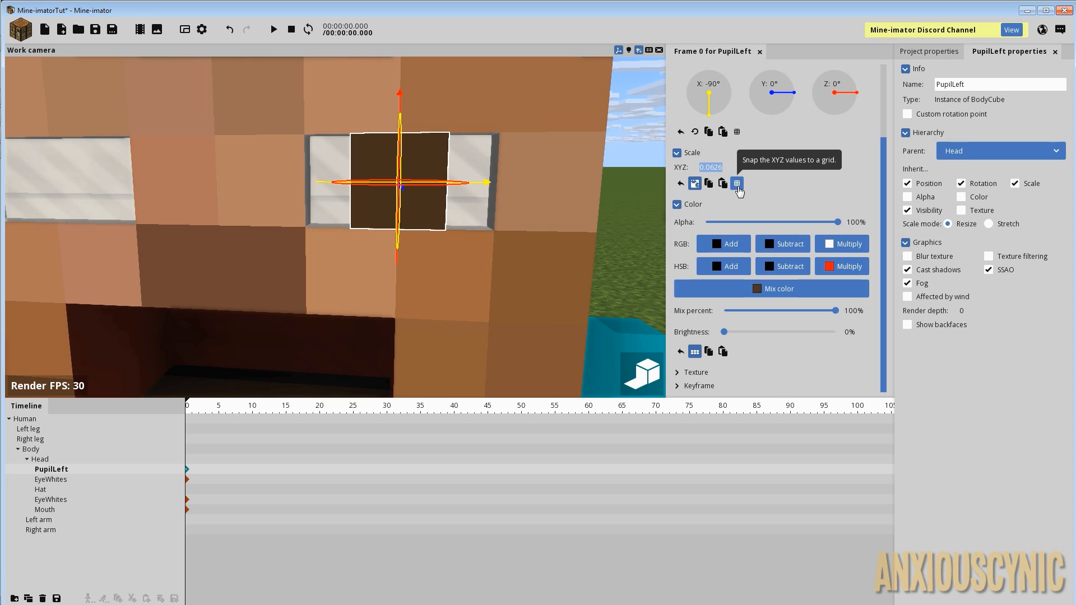
key("Right")
key("BackSpace")
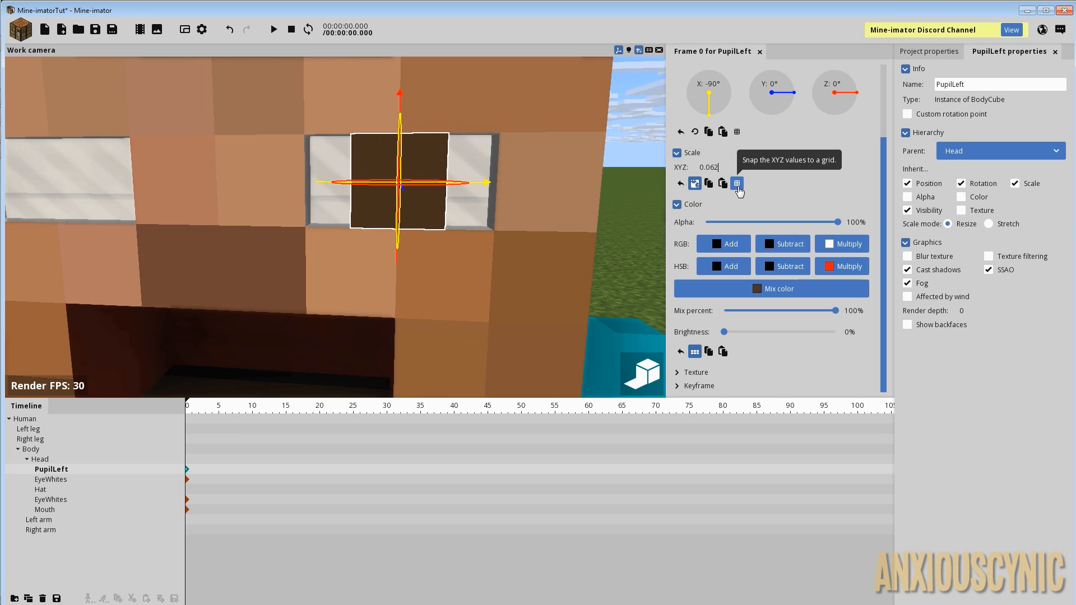
key("BackSpace")
type("0")
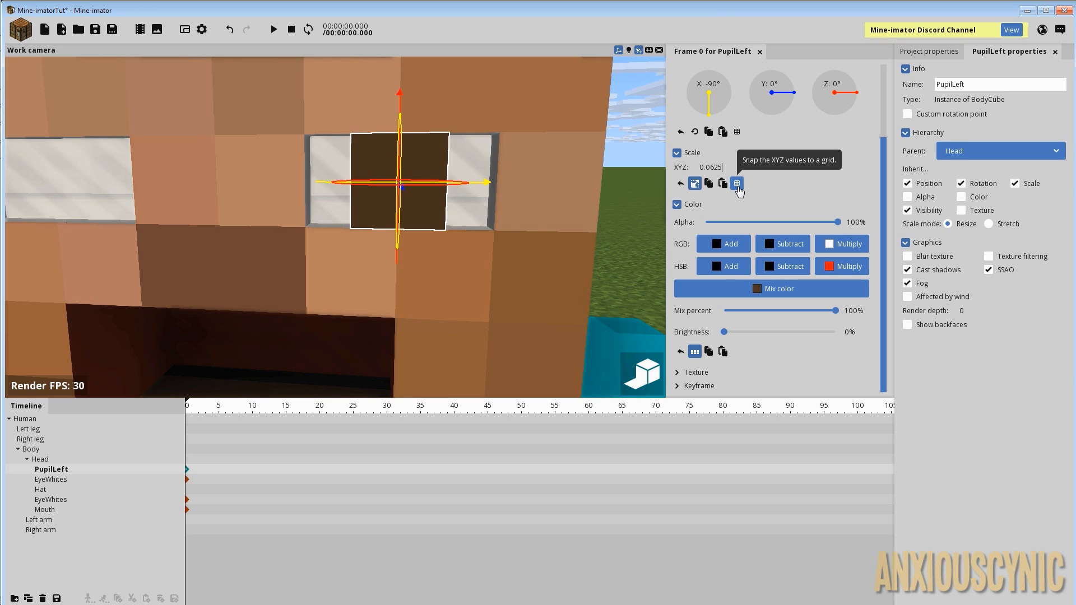
- Recess PupilLeft slightly into the eye opening with a Y position of 3.85 and save the project
left_click_drag(521, 154, 493, 120)
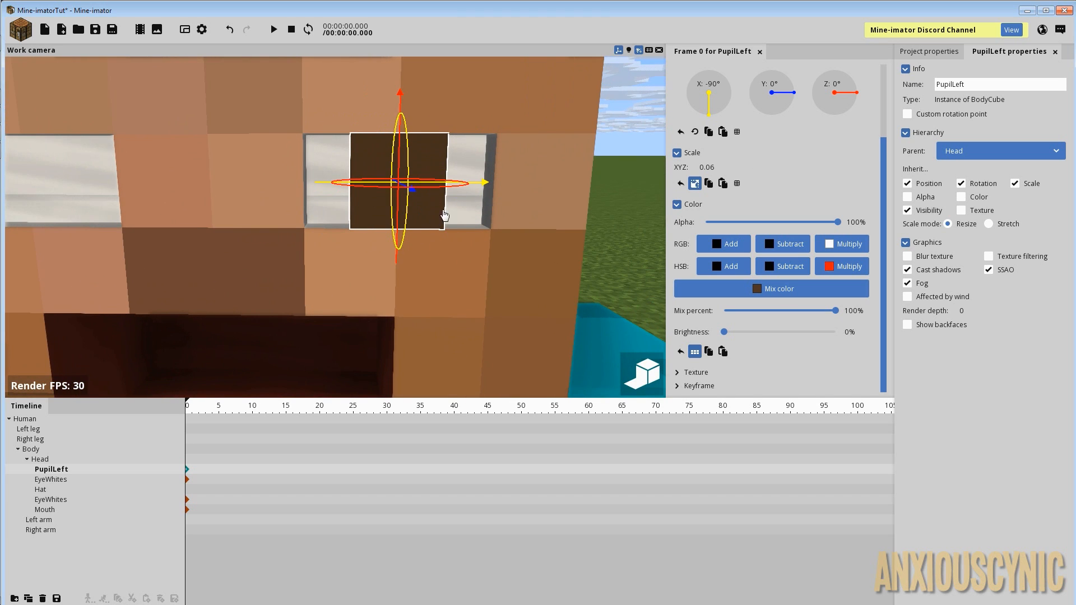
left_click_drag(519, 250, 434, 247)
scroll(519, 250, "up", 2)
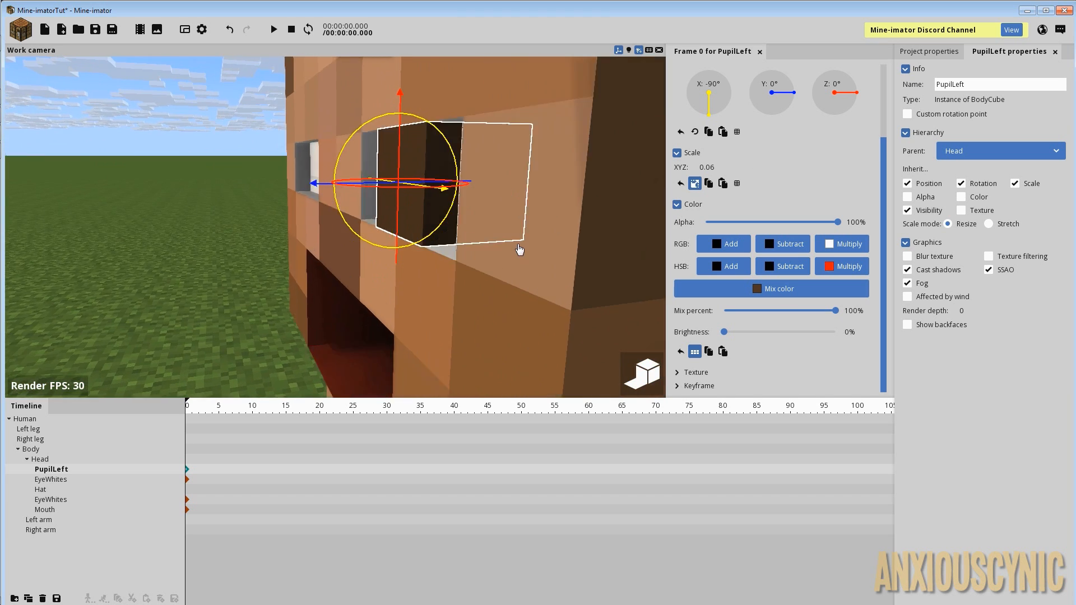
left_click_drag(519, 138, 454, 192)
scroll(813, 101, "up", 3)
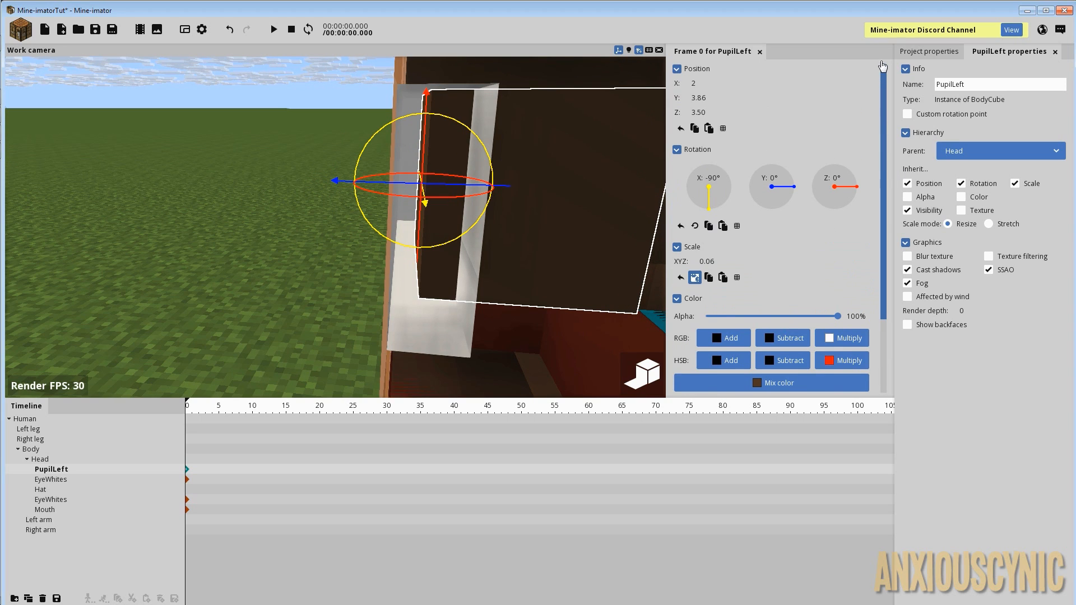
left_click(704, 99)
type("3")
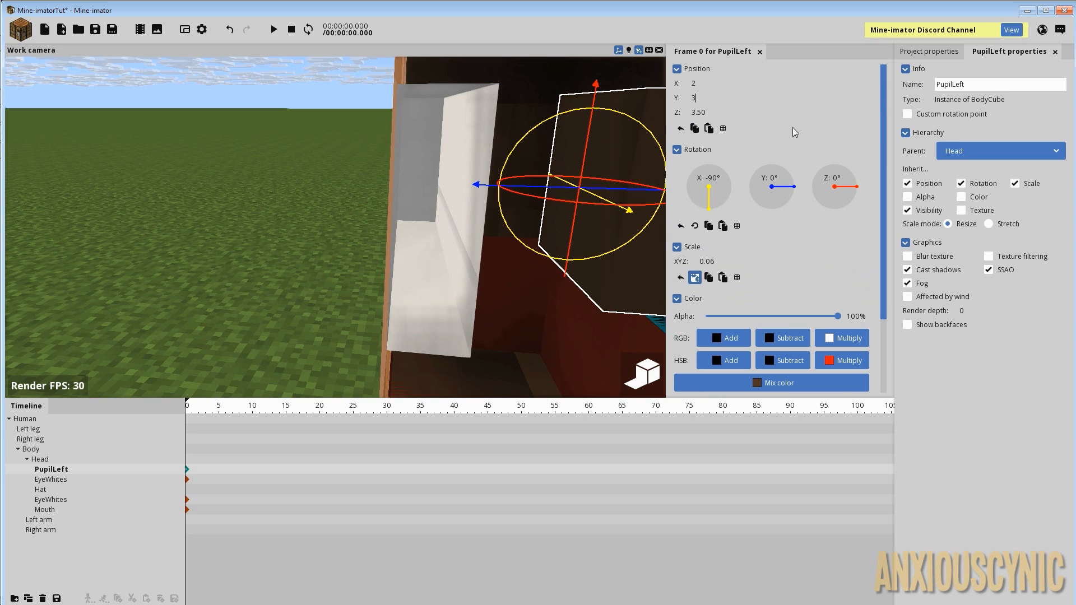
type(".85")
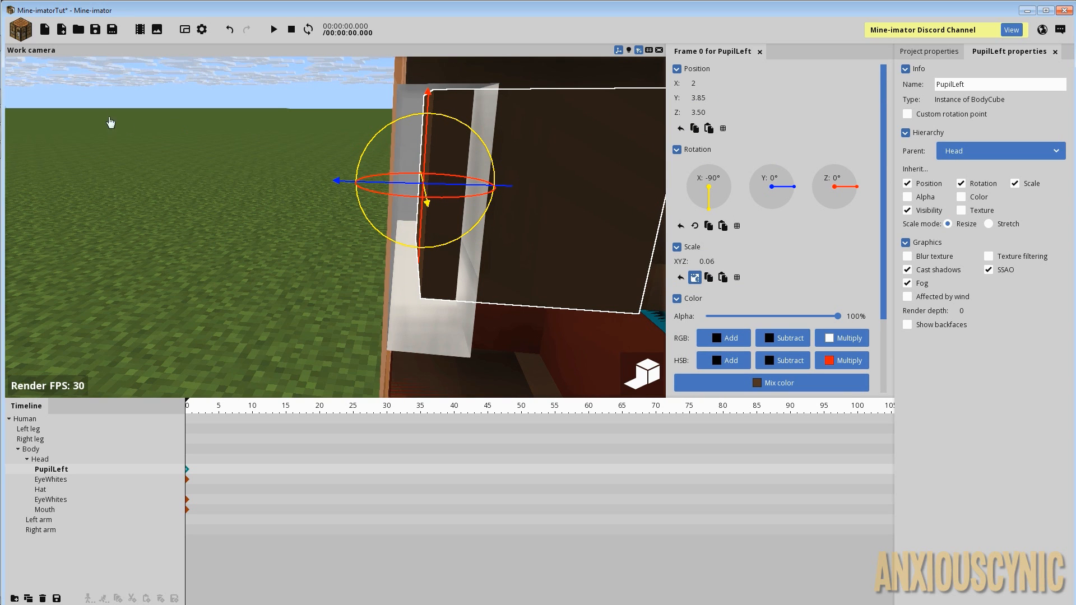
left_click(95, 29)
- Duplicate PupilLeft in the timeline to make the second pupil
key("f")
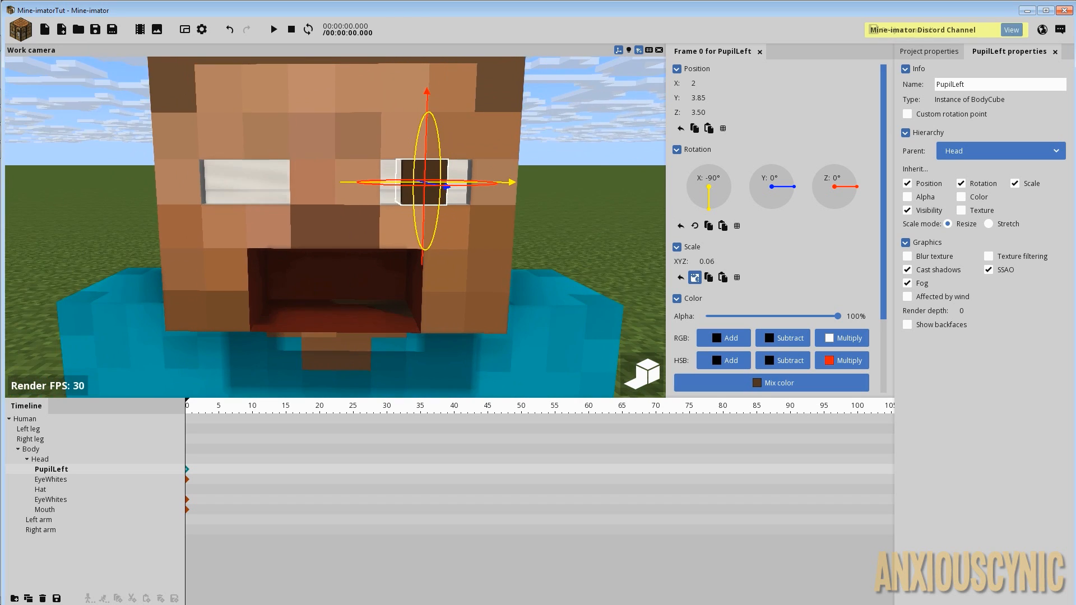
left_click_drag(445, 278, 429, 269)
scroll(444, 279, "down", 1)
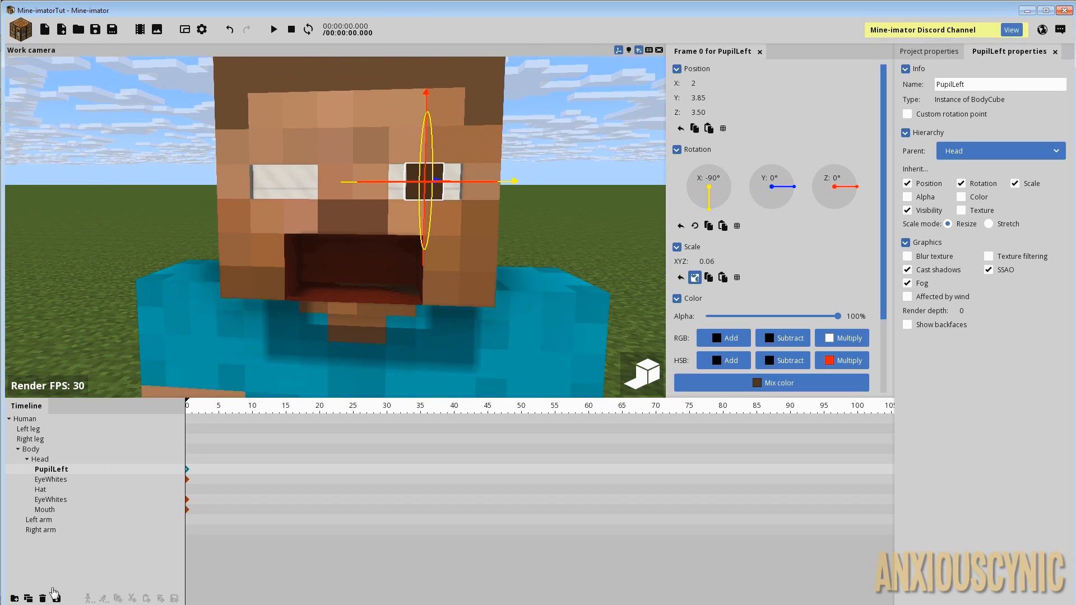
left_click(56, 598)
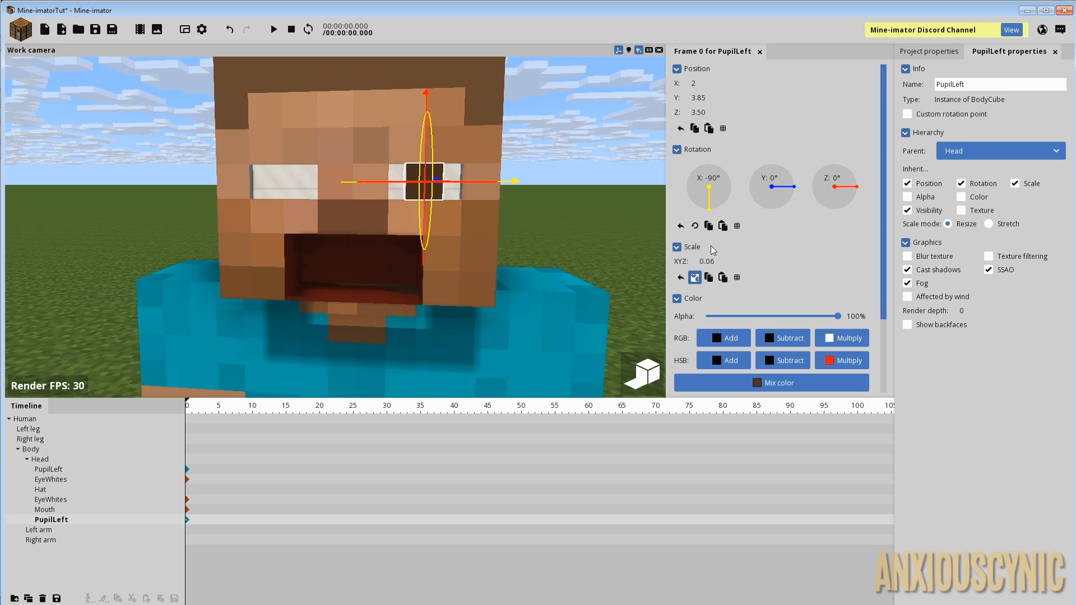
- Rename the duplicated pupil to PupilRight
left_click(977, 84)
key("BackSpace")
key("BackSpace")
key("BackSpace")
key("BackSpace")
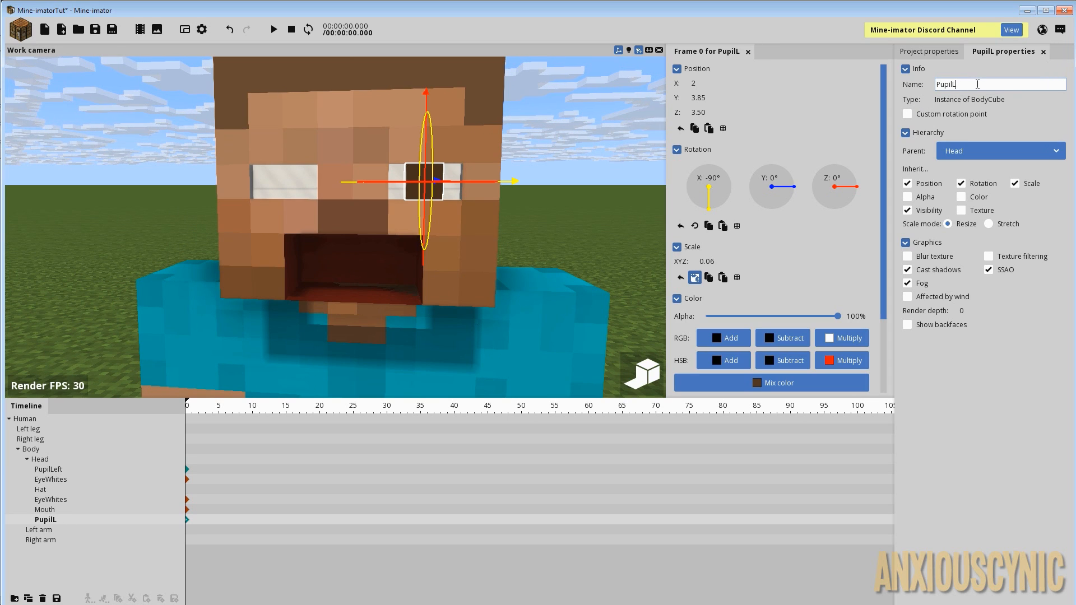
type("Right")
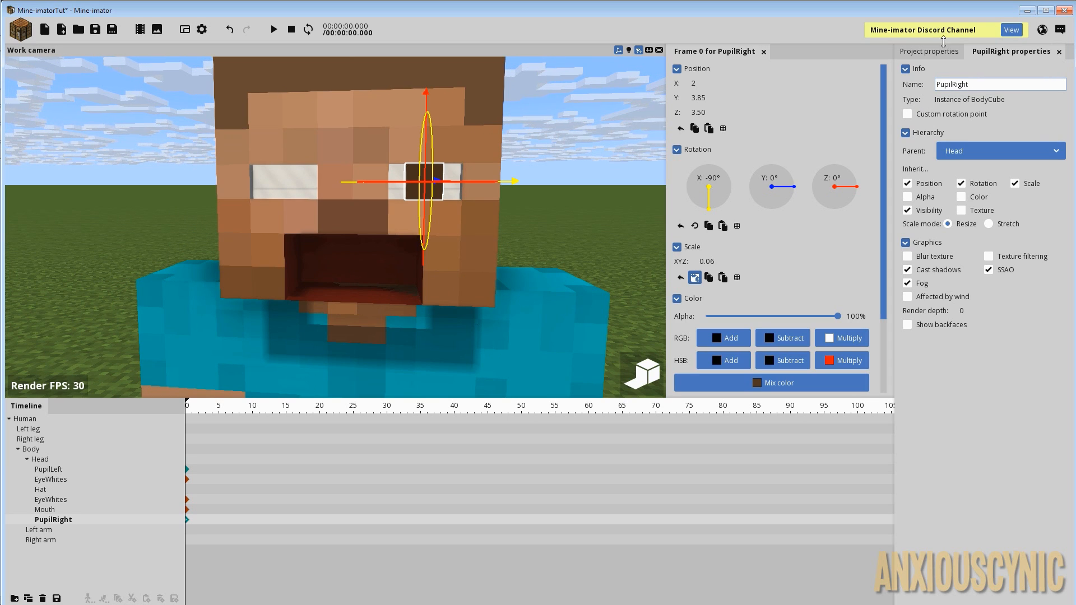
- Mirror PupilRight into the other eye opening with an X position of -2 and save the project
left_click(698, 80)
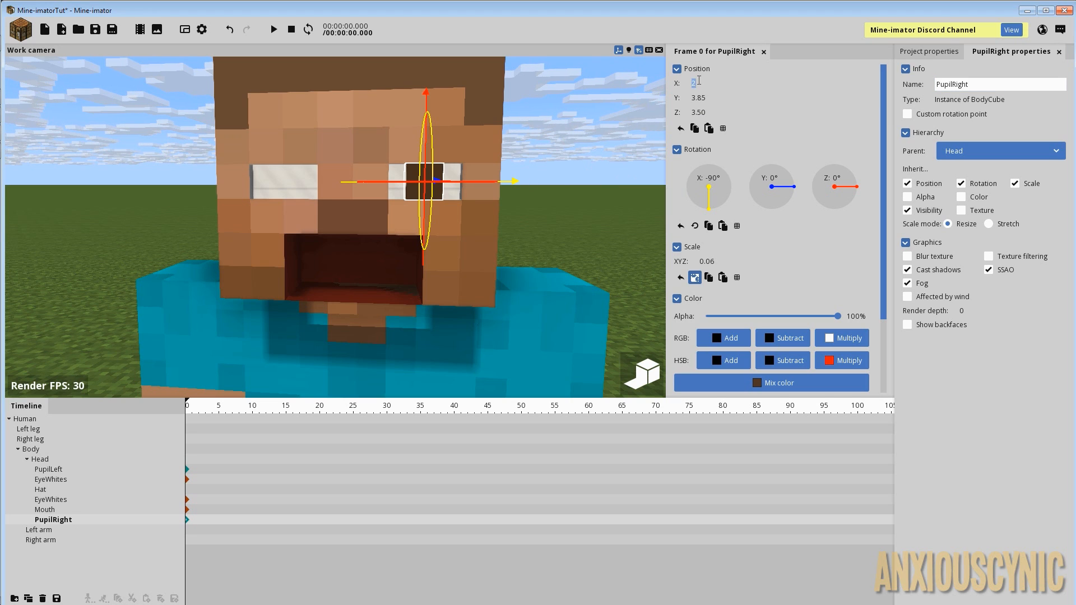
type("-")
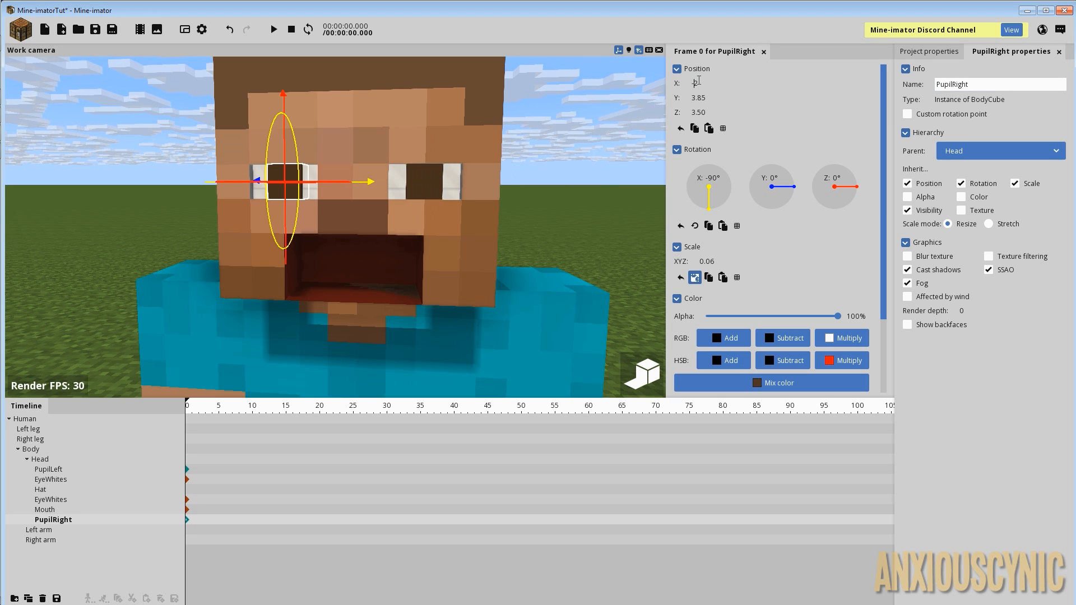
left_click(492, 178)
left_click(549, 174)
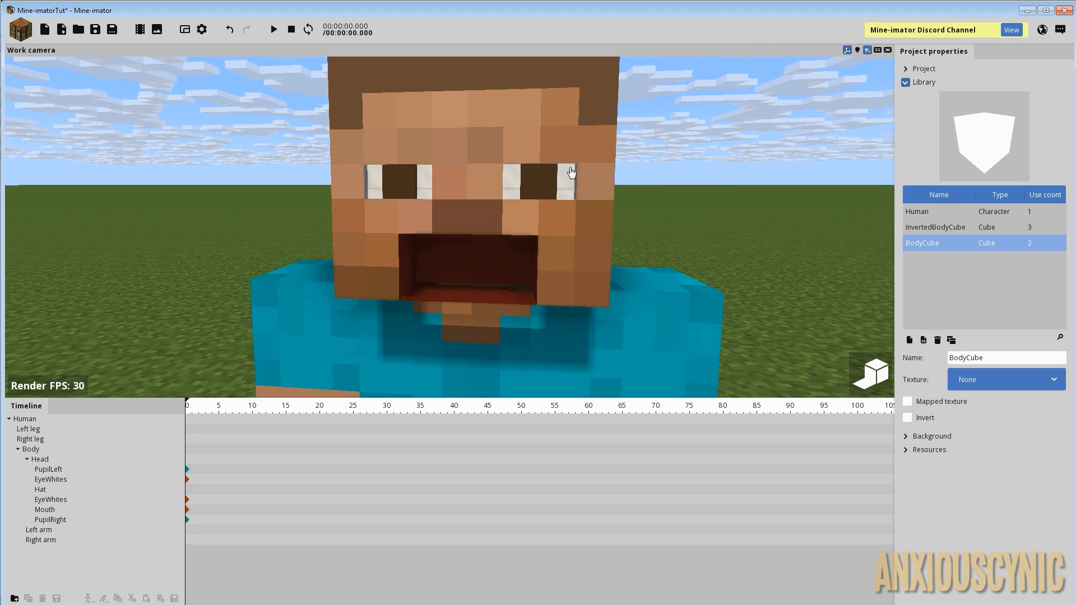
left_click_drag(570, 173, 501, 187)
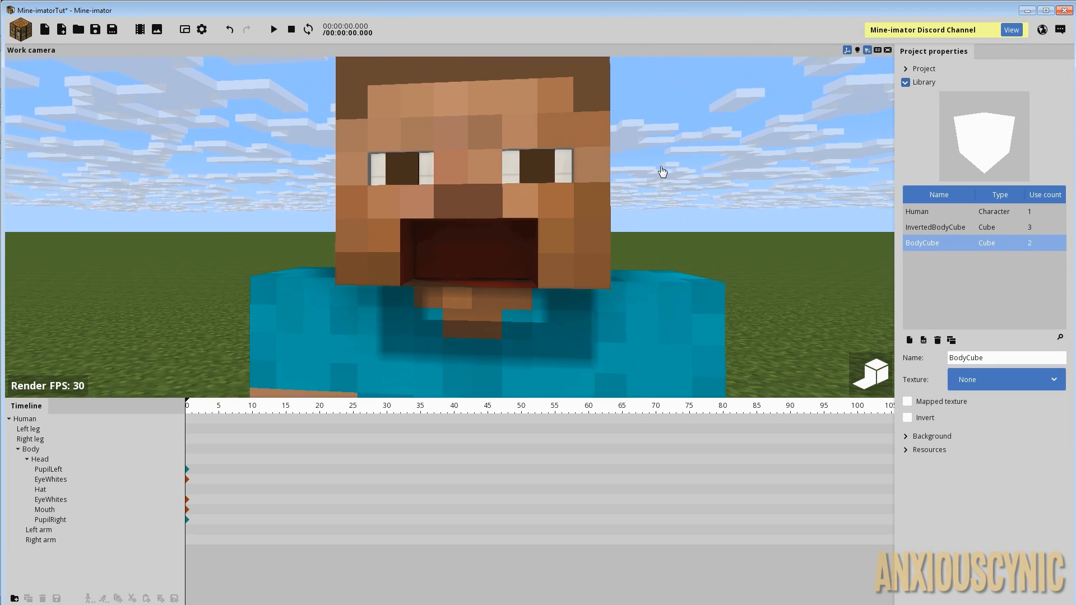
key("ctrl+s")
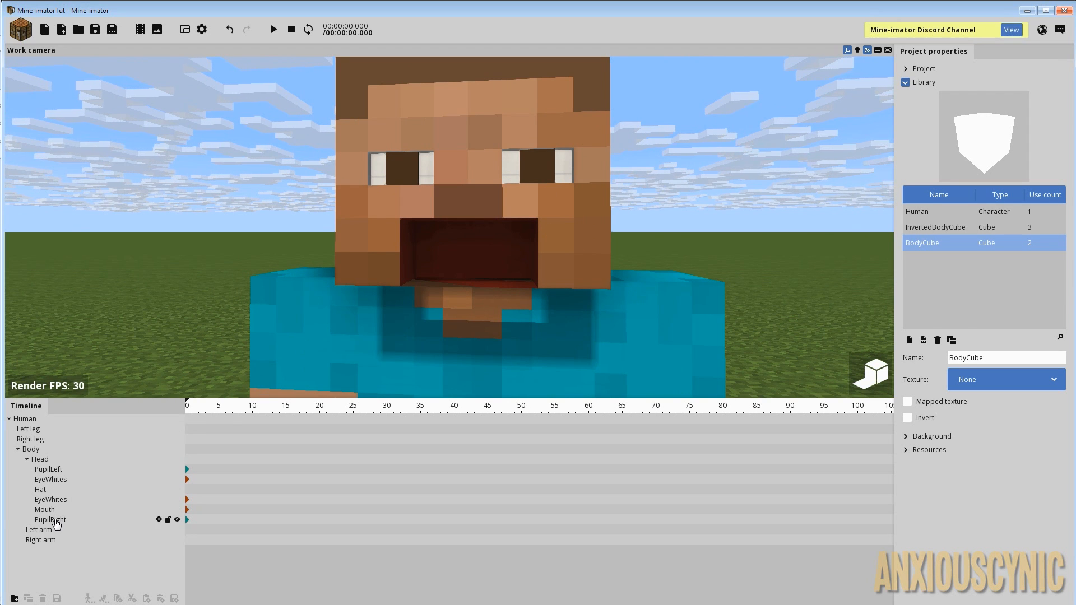
- Move PupilRight directly below PupilLeft in the timeline list under Head
left_click(55, 521)
left_click(54, 471)
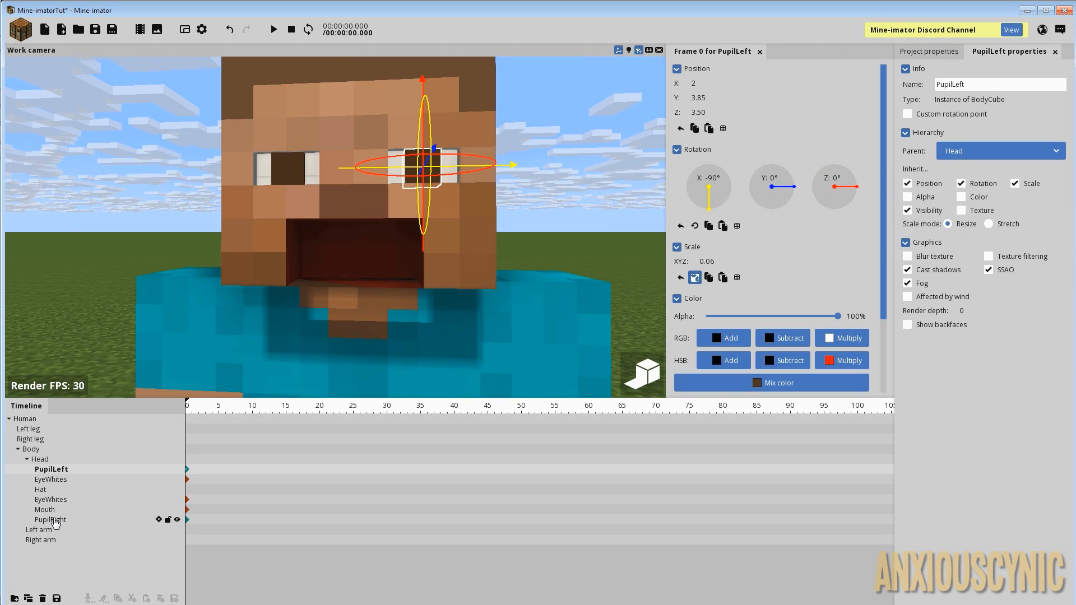
left_click(54, 520)
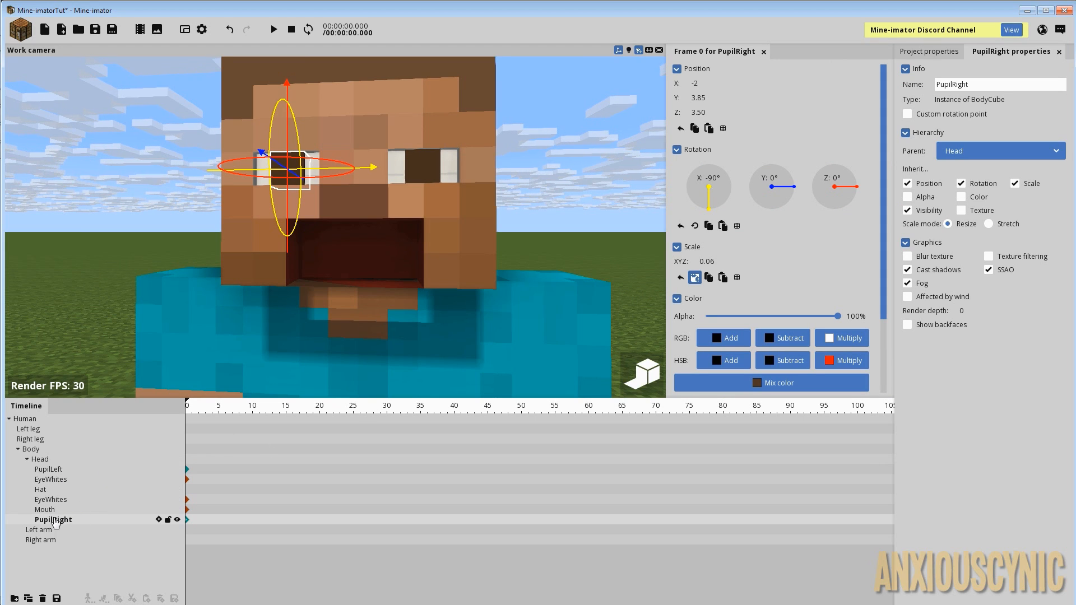
left_click_drag(62, 526, 75, 474)
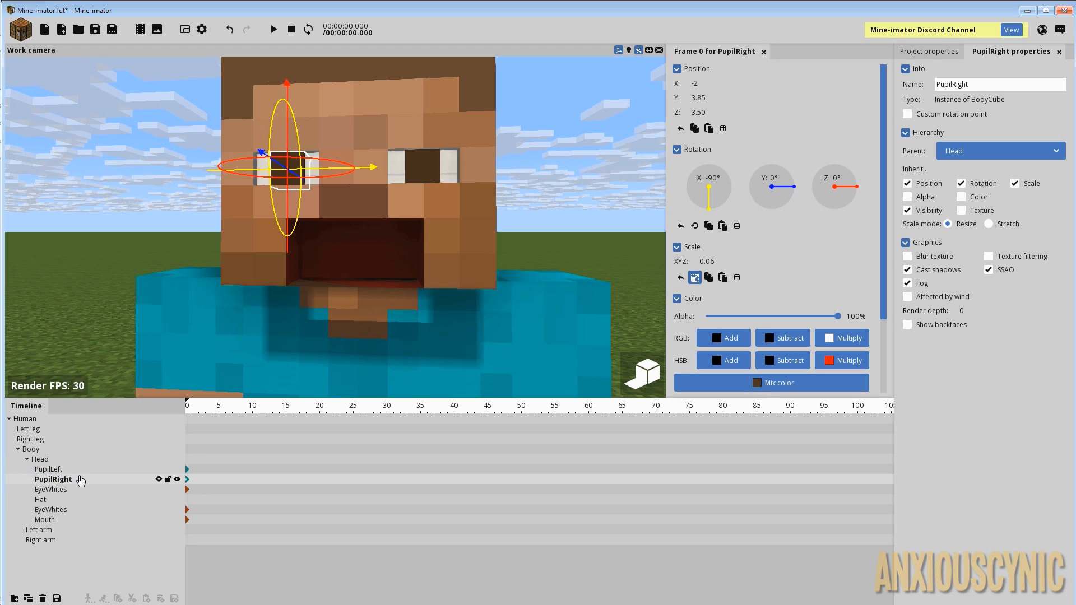
left_click(72, 471)
left_click(58, 480)
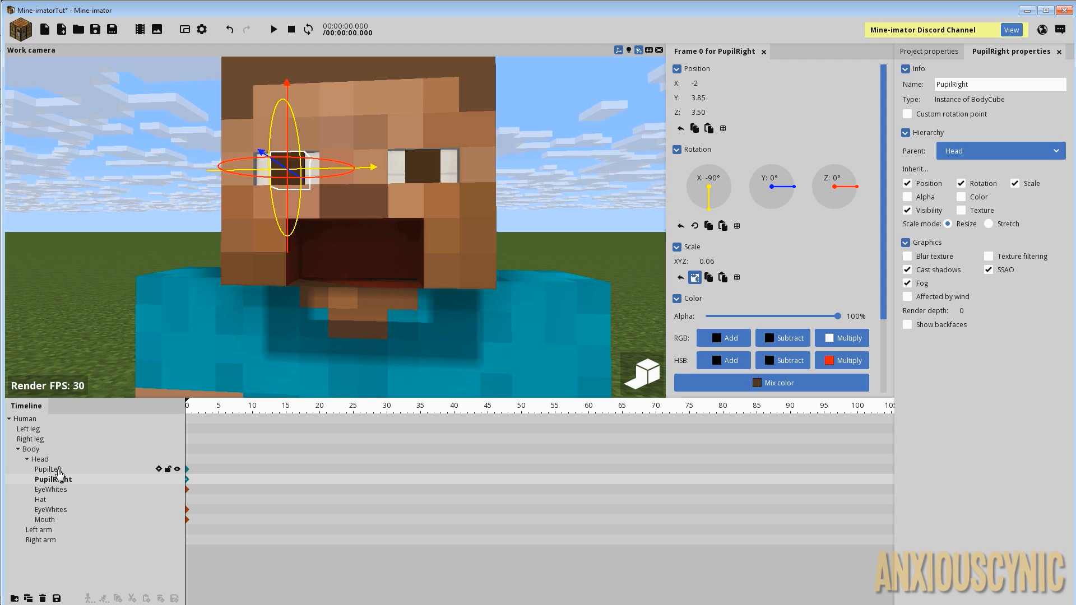
left_click(60, 470)
left_click(60, 480)
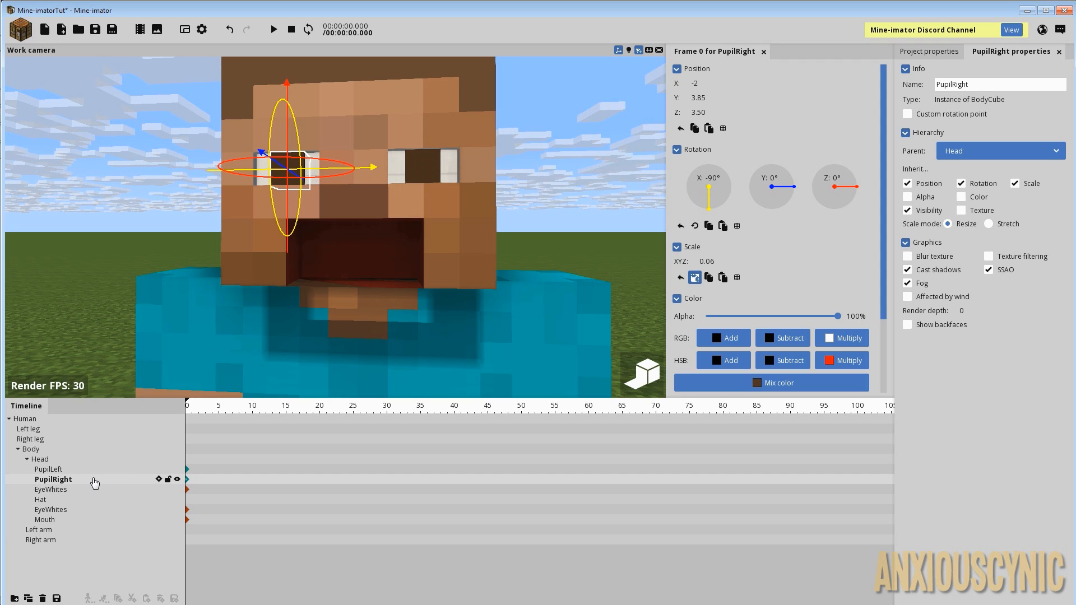
- Move the upper EyeWhites entry below Hat in the timeline so both EyeWhites sit together
left_click(53, 491)
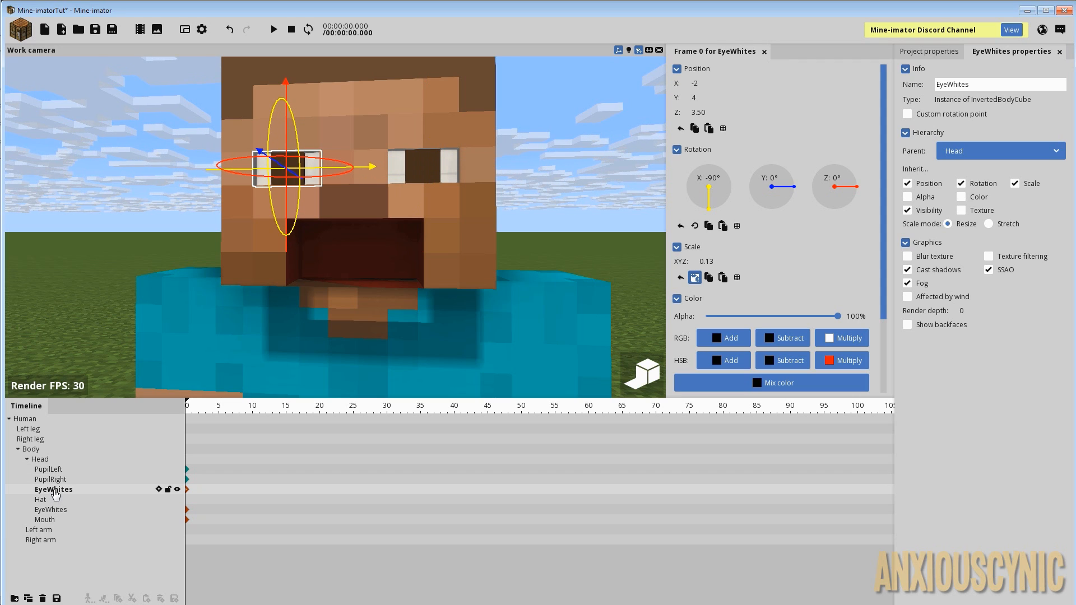
left_click(56, 493)
left_click_drag(56, 493, 61, 512)
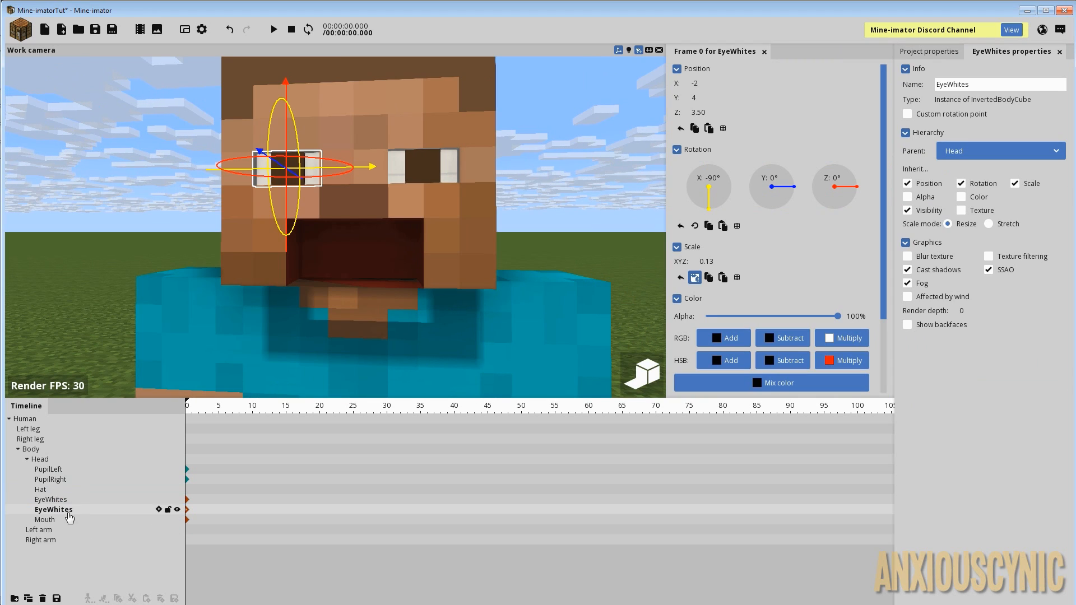
key("ctrl+d")
left_click(64, 511)
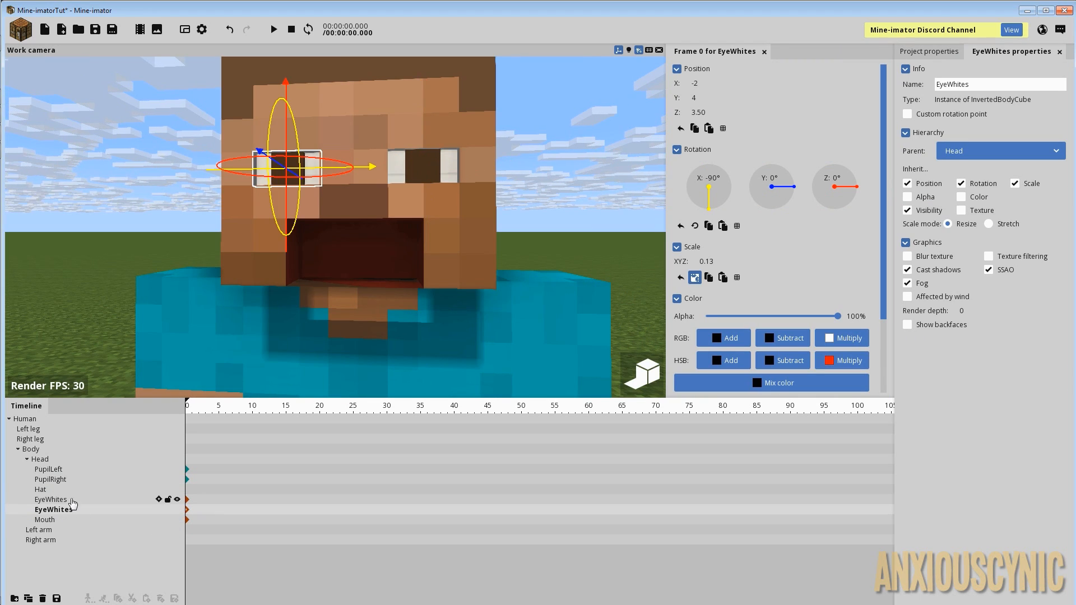
- Duplicate PupilLeft in the timeline and rename the copy EyelidLeftTop
left_click(53, 472)
scroll(537, 227, "up", 3)
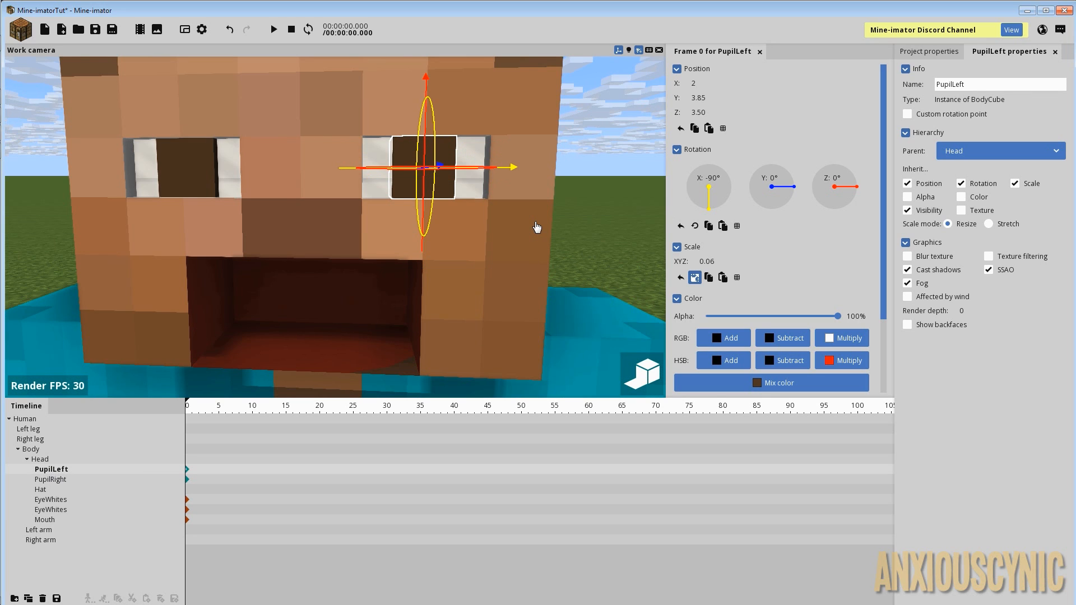
middle_click_drag(532, 222, 567, 176)
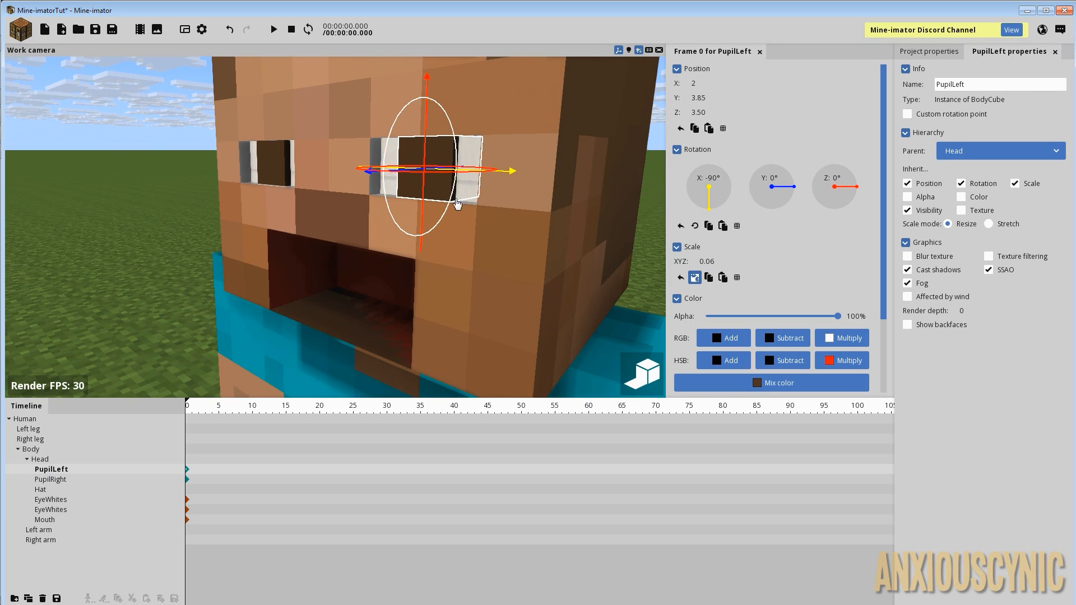
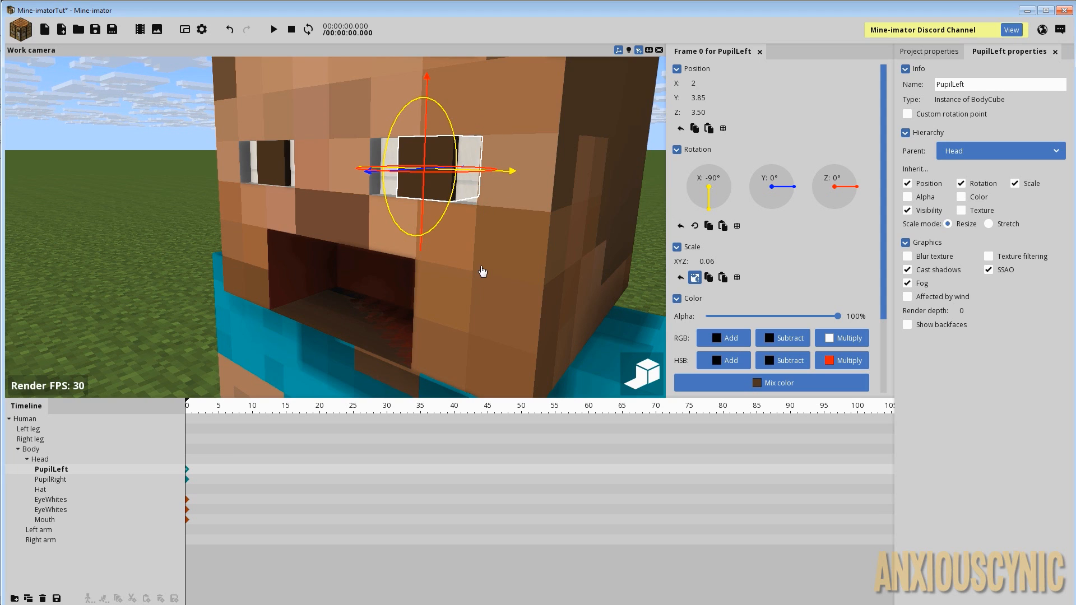
mouse_move(482, 272)
middle_mouse_down()
mouse_move(408, 262)
mouse_move(475, 260)
middle_mouse_up()
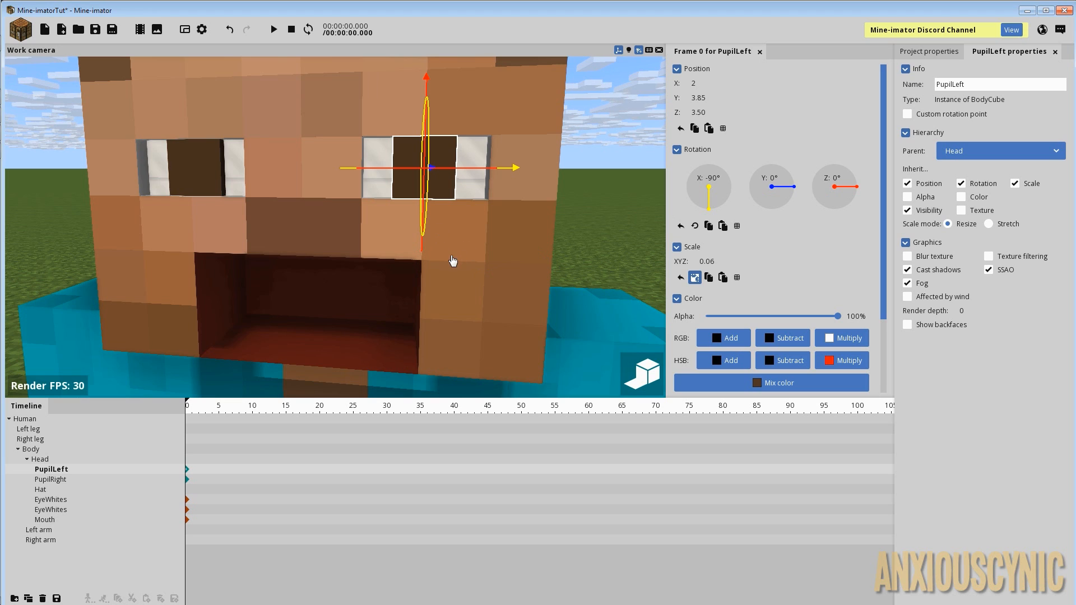
right_click_drag(511, 264, 510, 241)
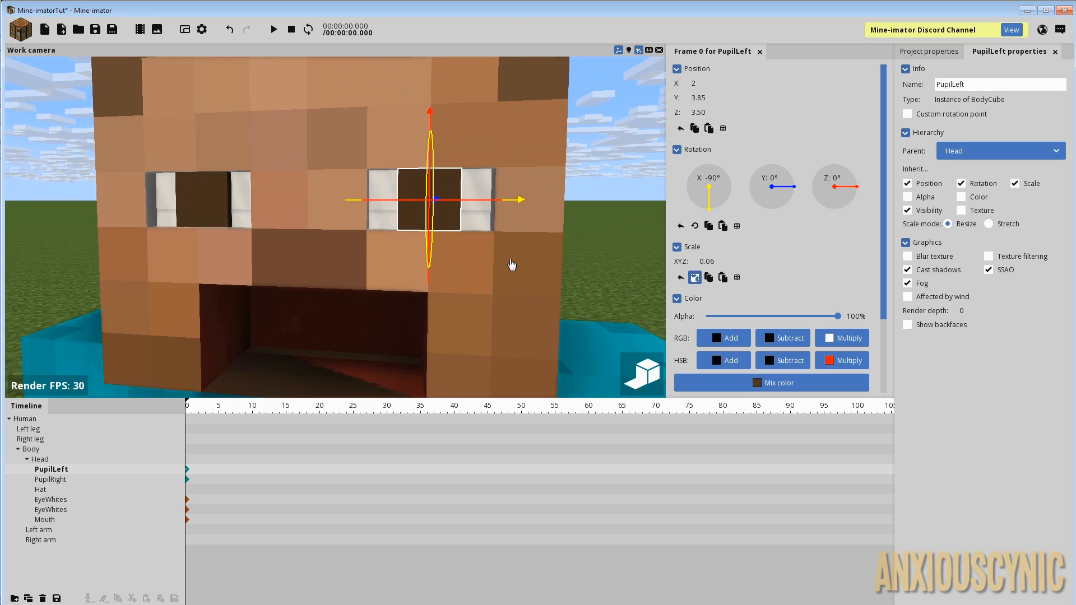
scroll(512, 263, "up", 2)
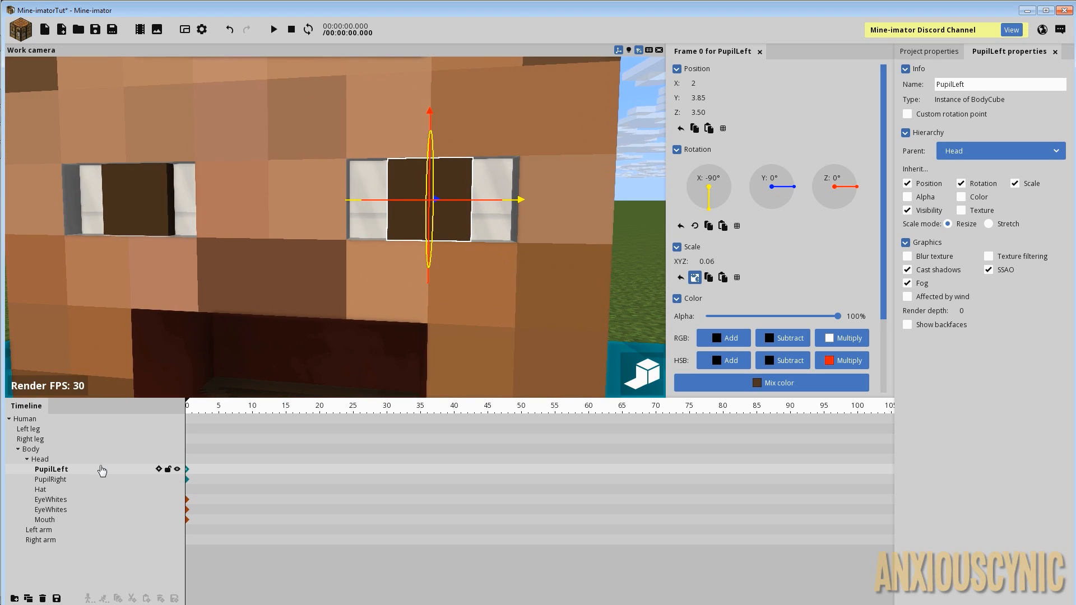
left_click_drag(70, 474, 28, 595)
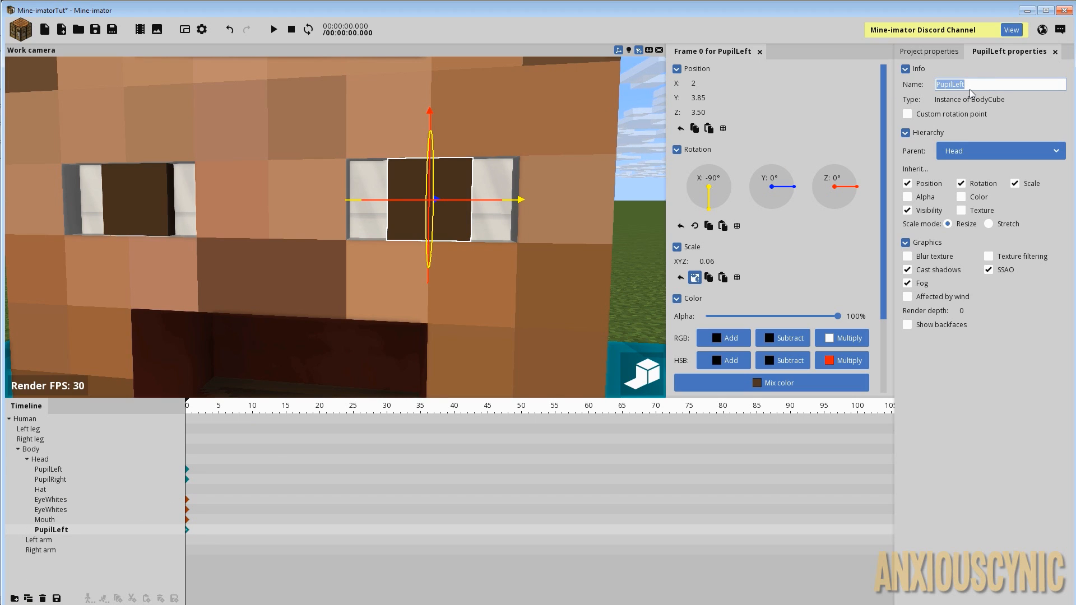
type("Eyelid")
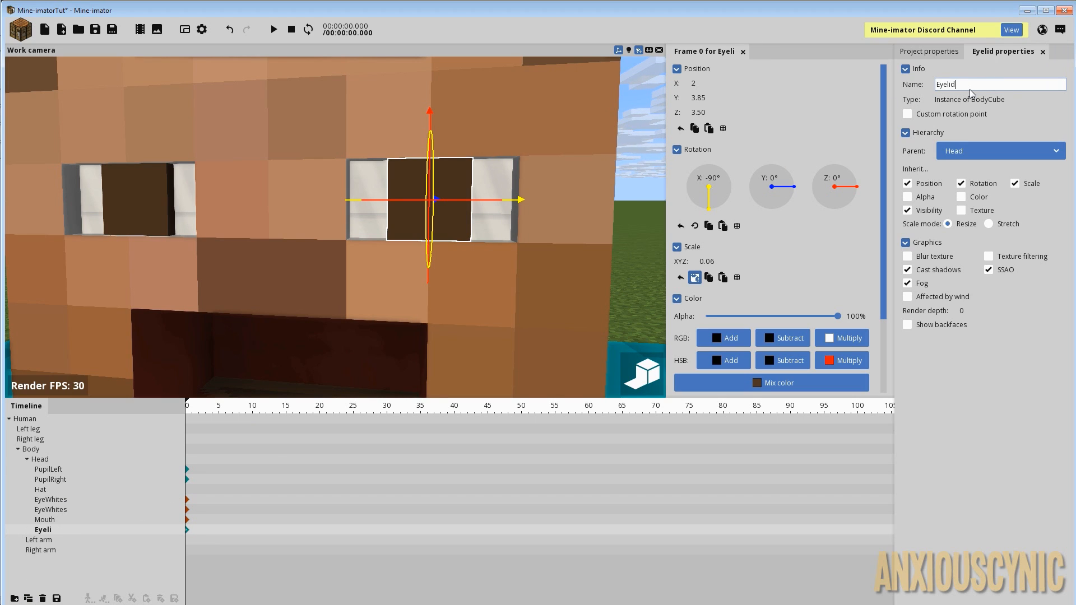
type("LeftTop")
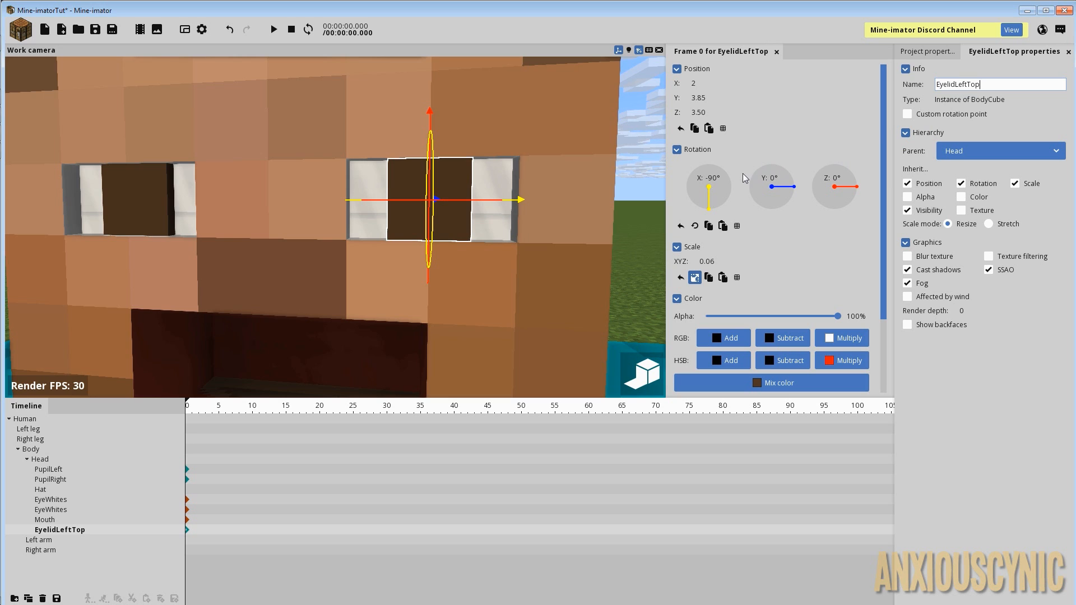
- Bring EyelidLeftTop forward in front of the left pupil with a Y position of 3.95
mouse_move(588, 182)
left_mouse_down()
mouse_move(409, 205)
mouse_move(580, 179)
left_mouse_up()
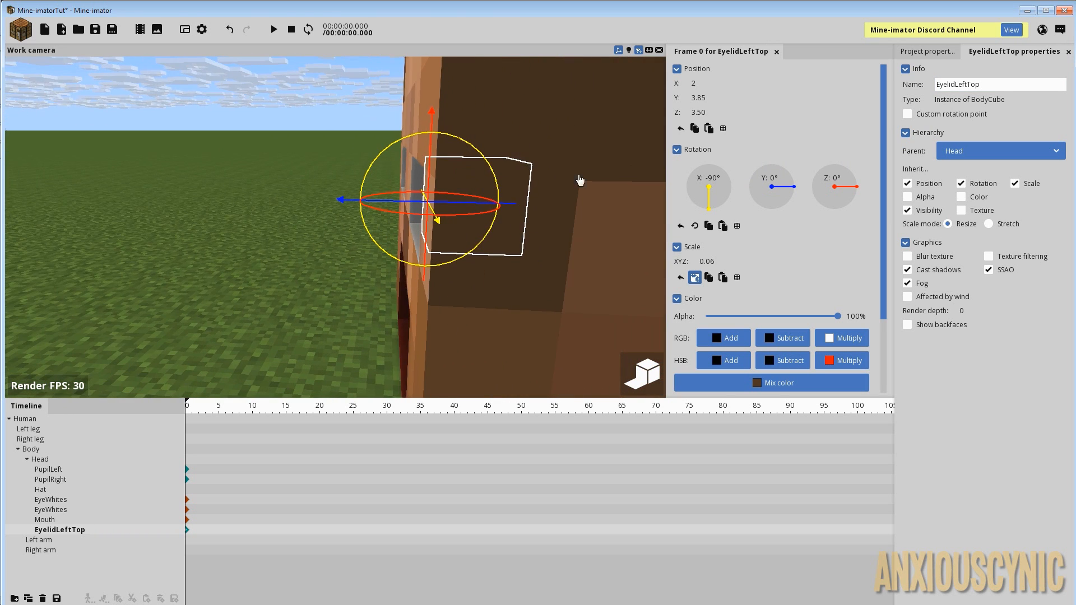
left_click(712, 98)
type("3.95")
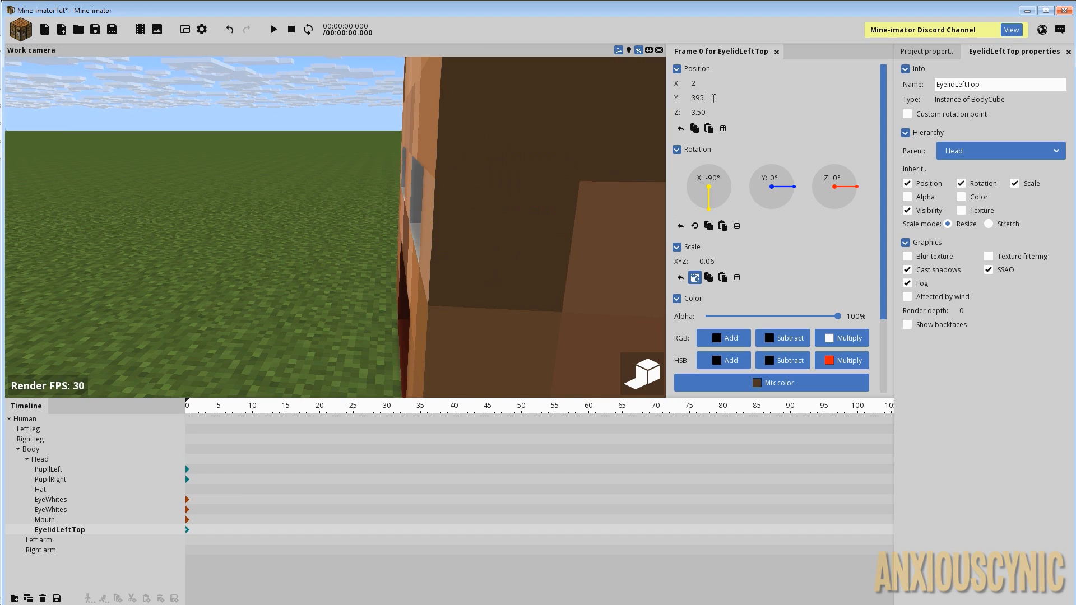
key("BackSpace")
key("BackSpace")
type(".95")
left_click_drag(554, 115, 566, 135)
scroll(538, 134, "up", 3)
middle_click_drag(537, 134, 555, 136)
- Give EyelidLeftTop a light skin-tone mix color, hex CD9B79
scroll(884, 225, "down", 3)
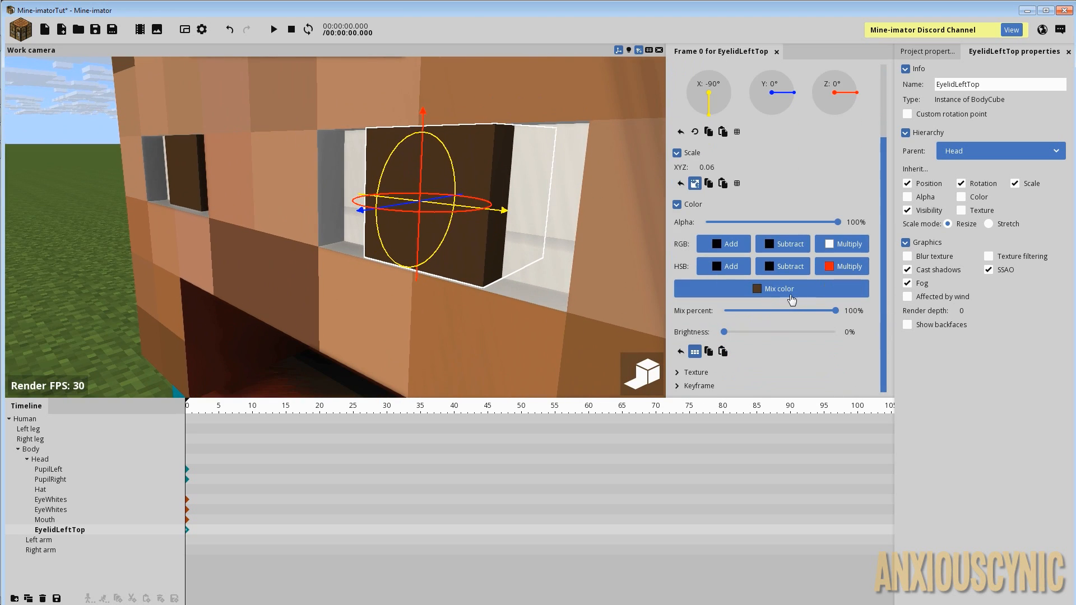
left_click(779, 289)
mouse_move(500, 308)
left_mouse_down()
mouse_move(476, 284)
mouse_move(481, 272)
left_mouse_up()
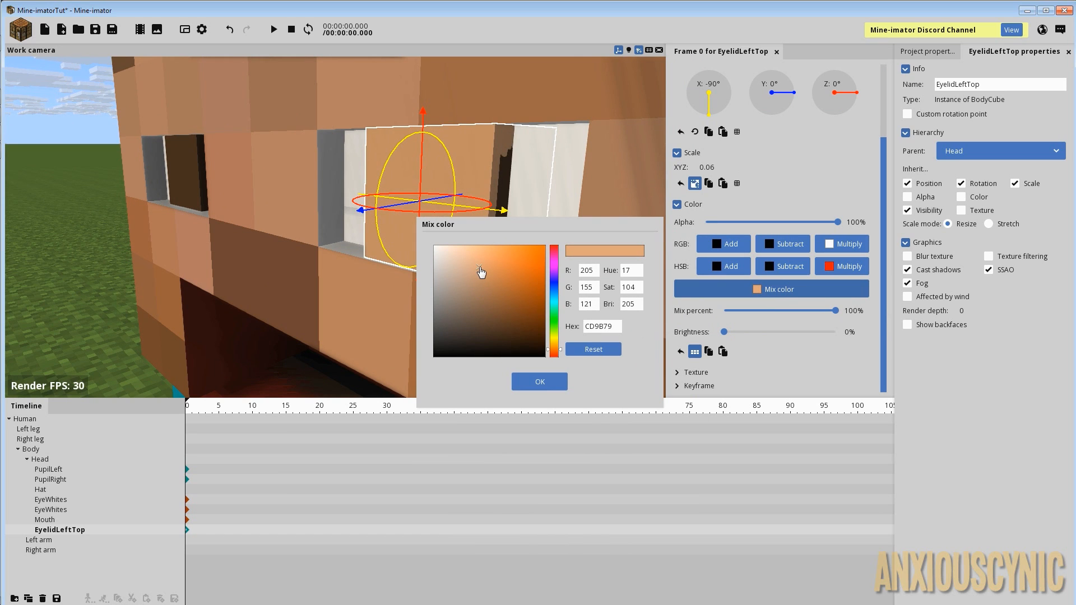
left_click(538, 386)
- Split EyelidLeftTop's scale into separate X, Y and Z values and enable its custom rotation point
left_click_drag(555, 238, 542, 241)
scroll(547, 240, "down", 3)
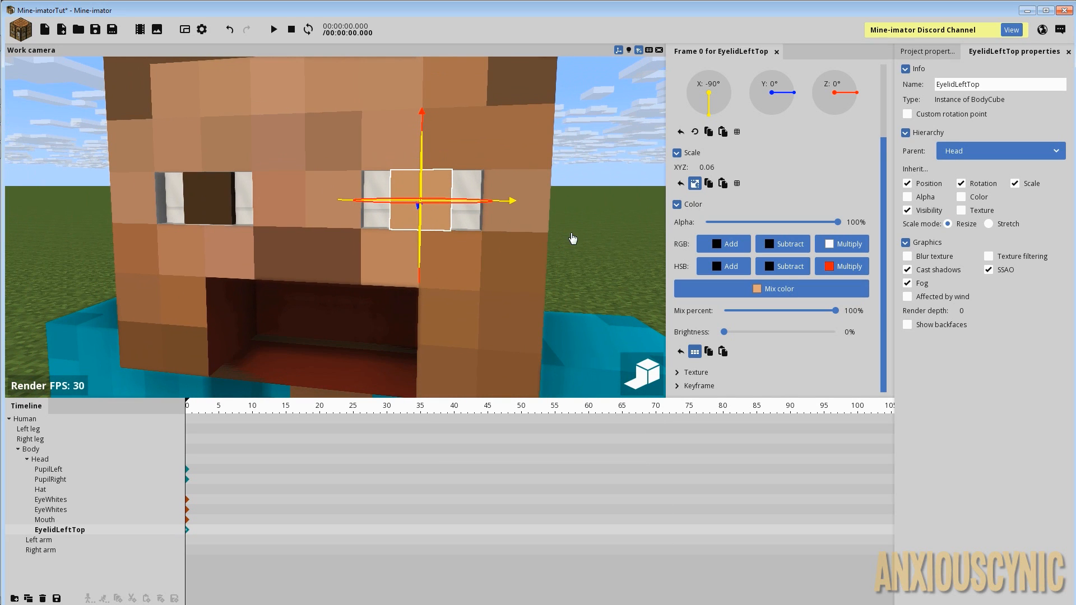
left_click(695, 184)
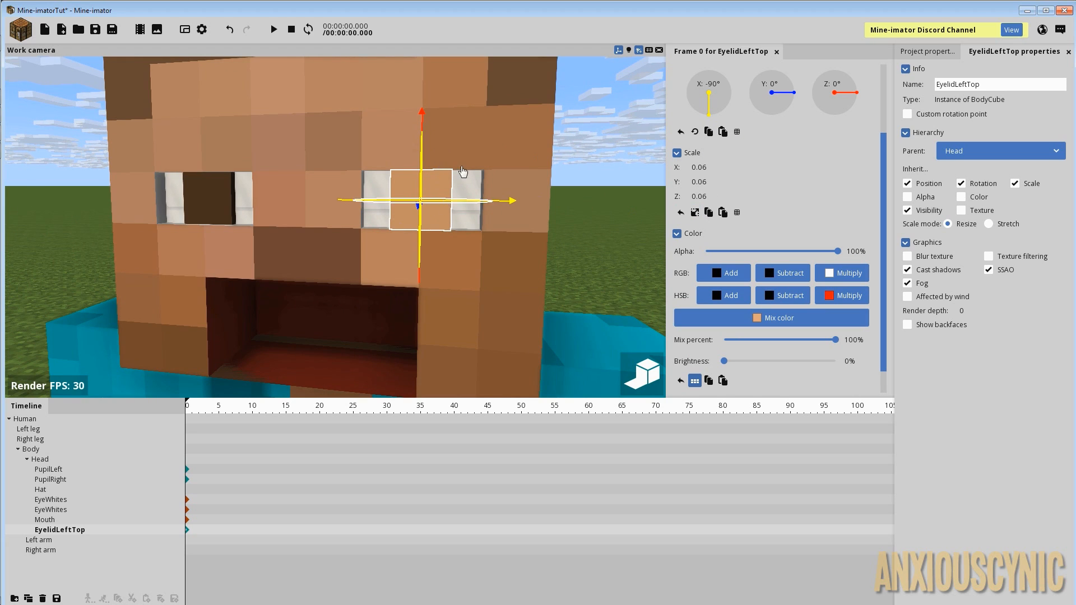
left_click(913, 115)
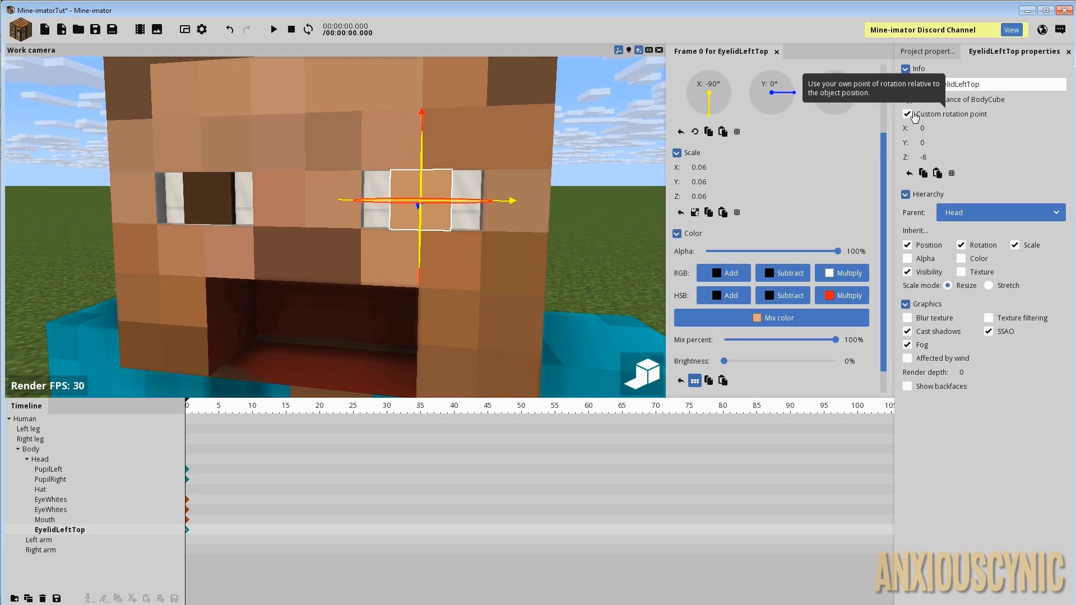
- Try a Y offset of 0.50 for EyelidLeftTop's custom rotation point and reset it to 0
left_click_drag(925, 142, 944, 145)
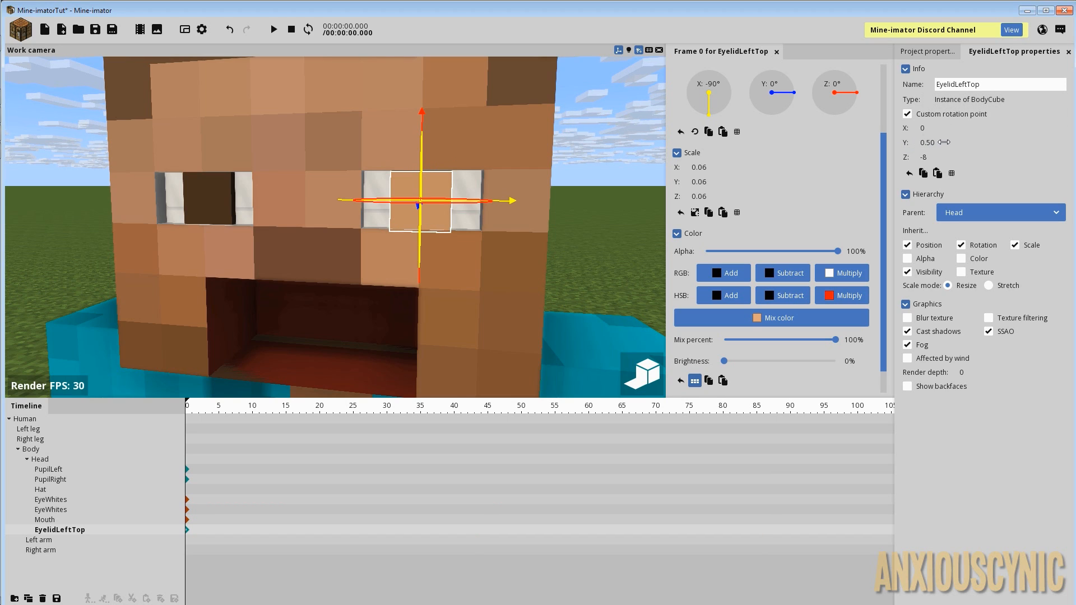
right_click(944, 143)
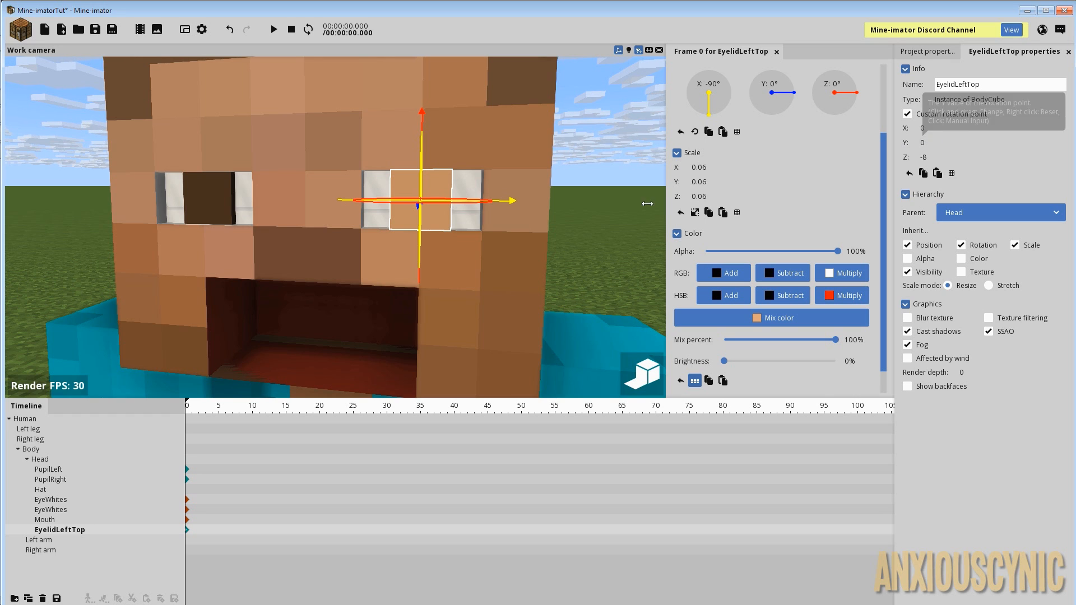
middle_click_drag(463, 234, 415, 232)
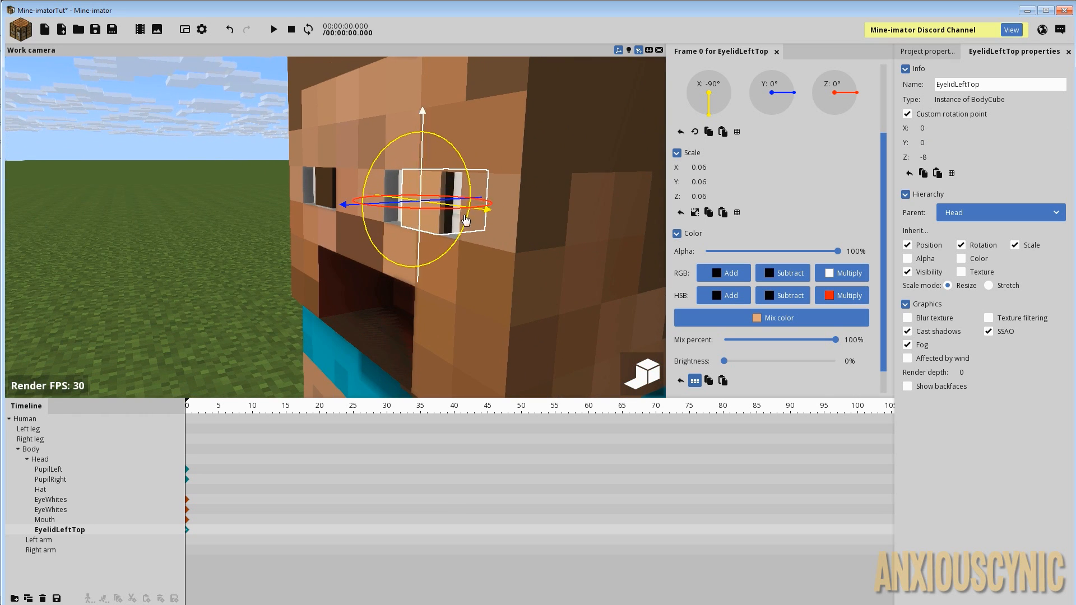
left_click_drag(575, 176, 558, 192)
scroll(559, 192, "up", 2)
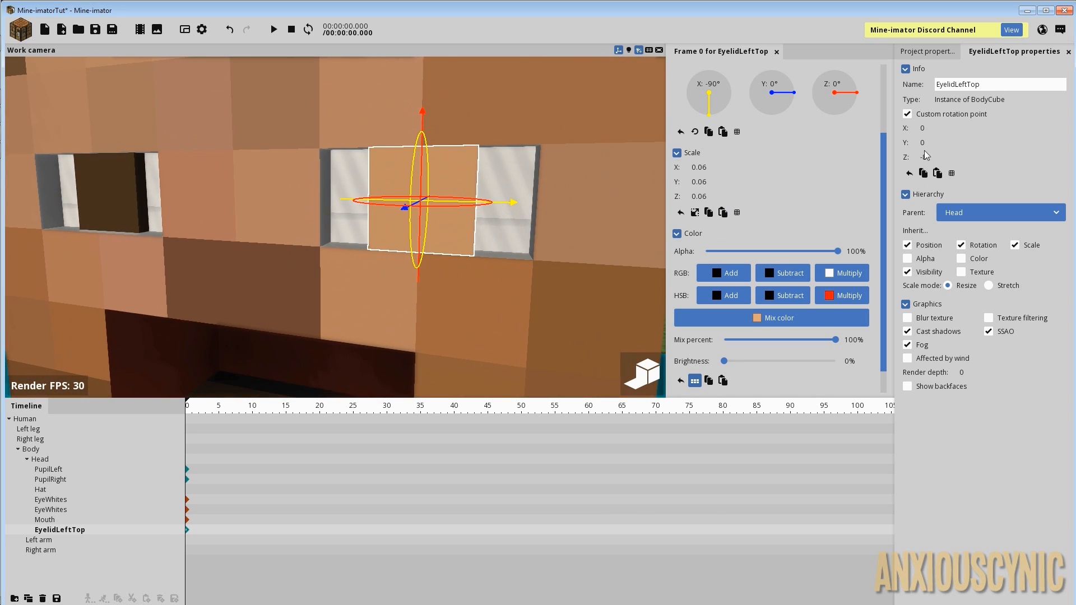
- Set the Y value of EyelidLeftTop's custom rotation point to 8
left_click_drag(924, 143, 982, 147)
left_click(952, 143)
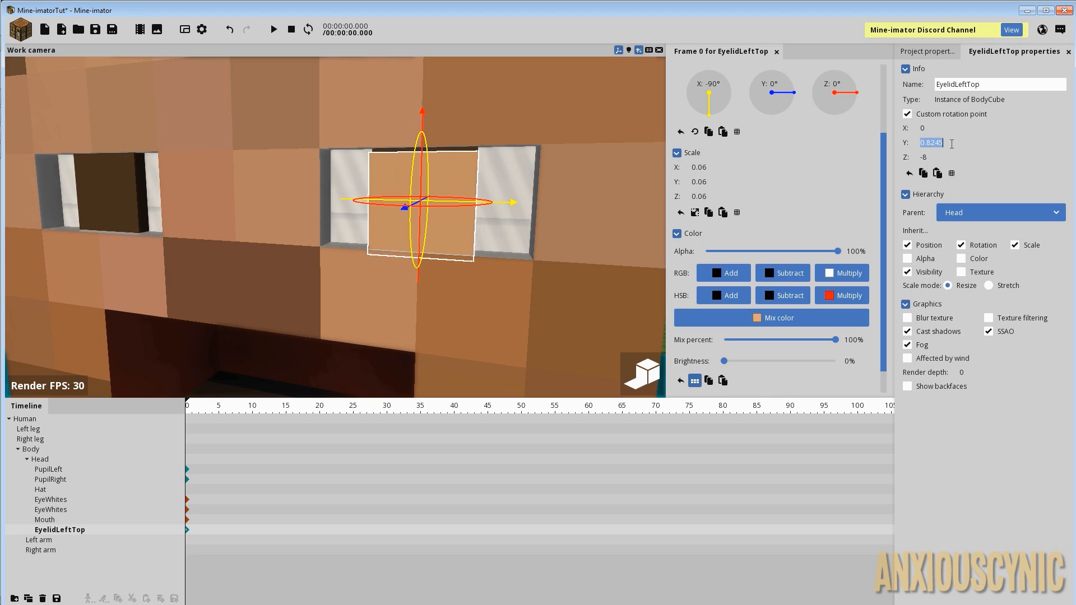
type("8")
left_click_drag(442, 228, 431, 226)
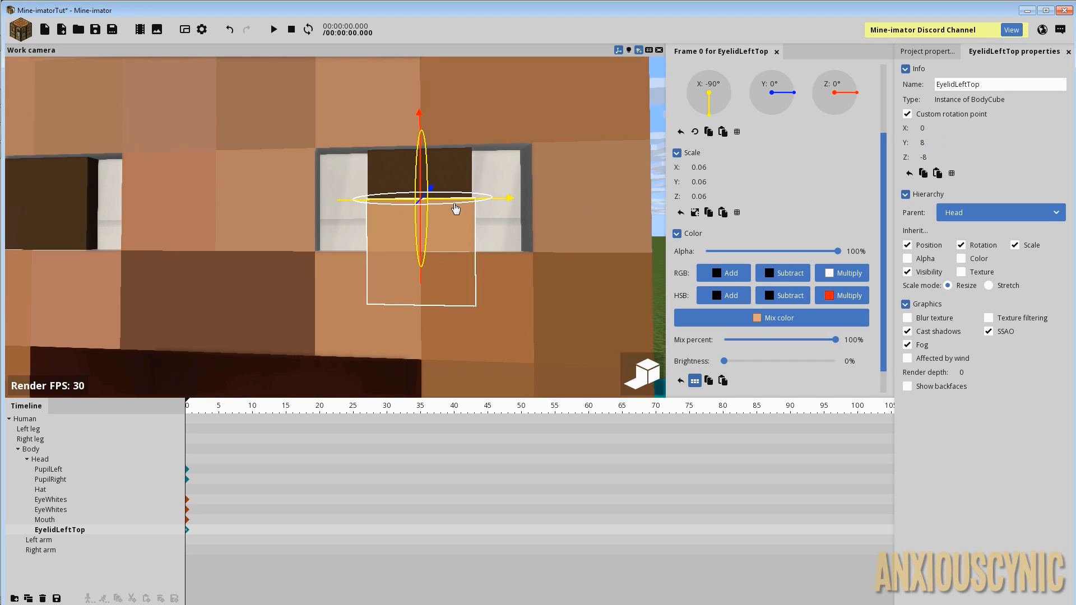
- Raise EyelidLeftTop to the upper edge of the left eye, setting its Z position to 4 and nudging it up to 4.04
mouse_move(516, 240)
left_mouse_down()
mouse_move(495, 238)
mouse_move(522, 253)
left_mouse_up()
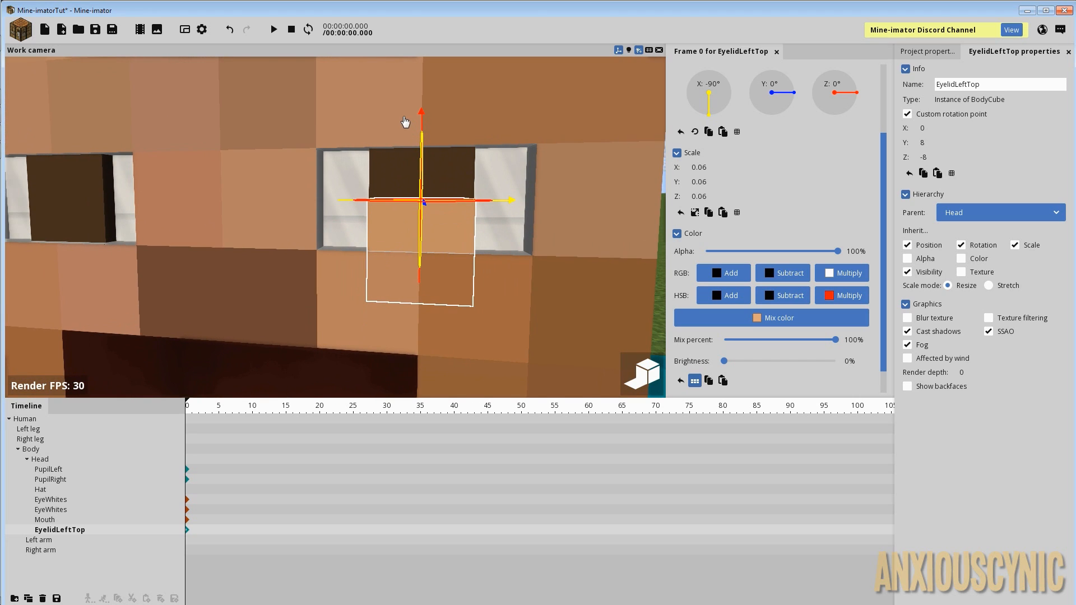
left_click_drag(426, 114, 432, 68)
scroll(728, 168, "up", 3)
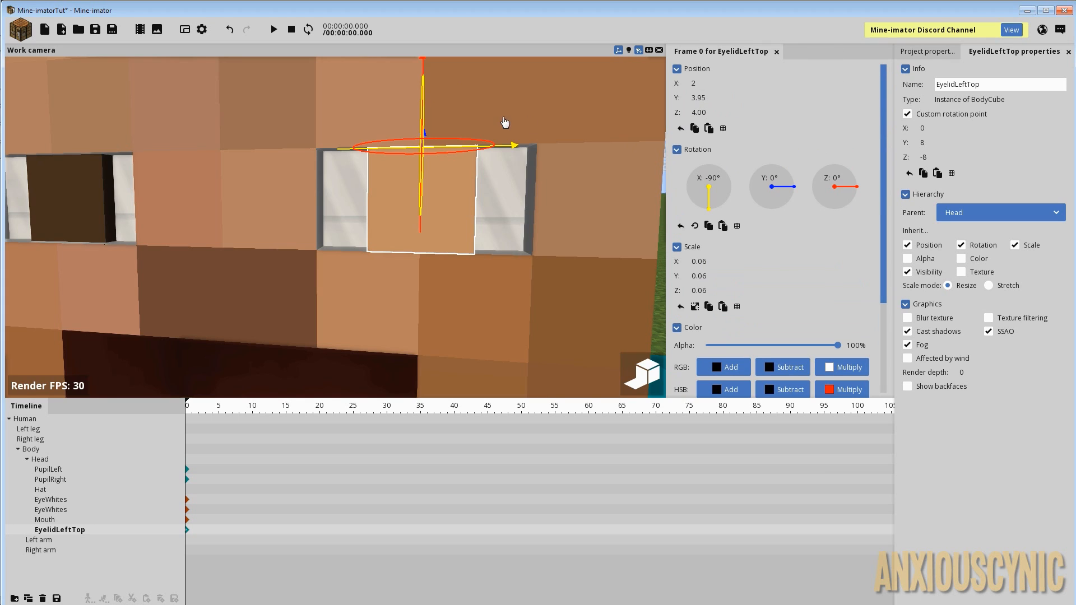
left_click(698, 113)
type("4")
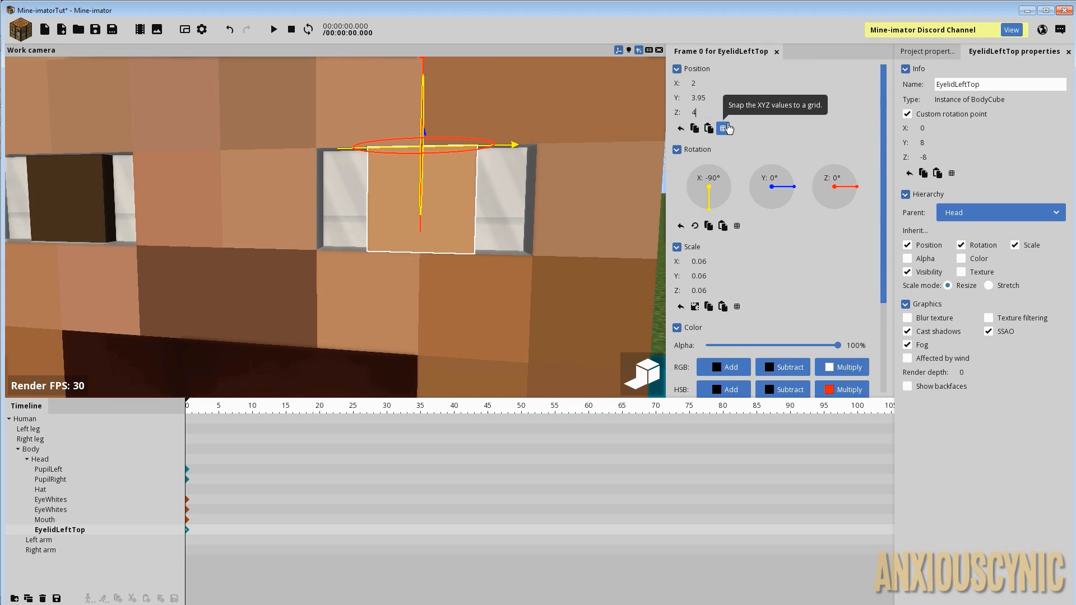
left_click(566, 204)
mouse_move(569, 210)
left_mouse_down()
mouse_move(505, 224)
mouse_move(556, 204)
left_mouse_up()
left_click(432, 200)
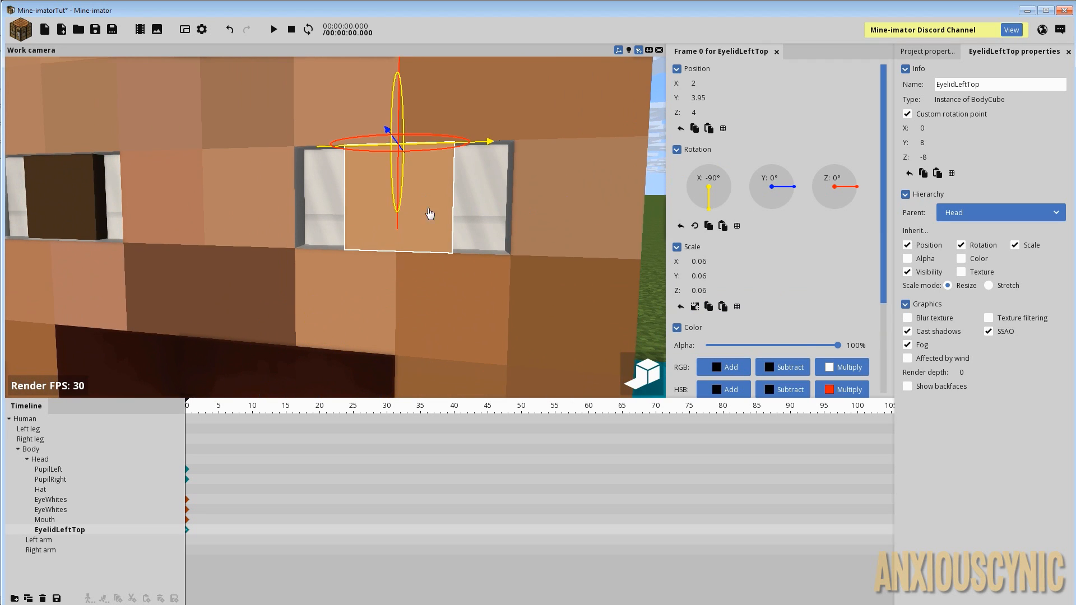
left_click_drag(398, 168, 406, 202)
left_click_drag(521, 143, 524, 173)
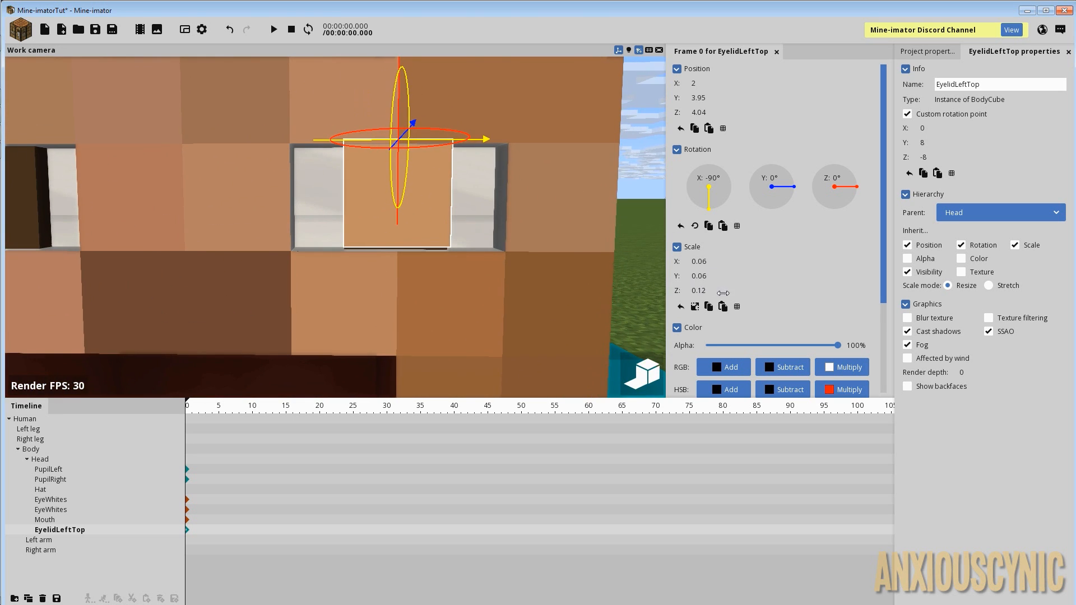
- Thin EyelidLeftTop to a Z scale of about 0.01 and save the project
mouse_move(728, 293)
left_mouse_down()
mouse_move(809, 294)
mouse_move(718, 293)
left_mouse_up()
left_click_drag(535, 231, 432, 247)
scroll(564, 246, "up", 3)
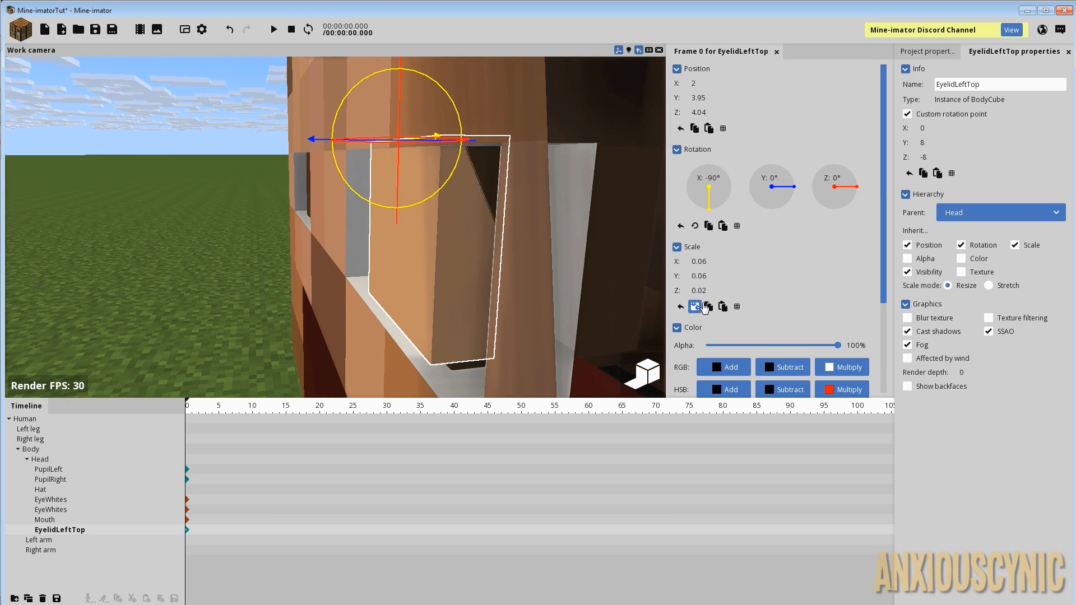
mouse_move(698, 292)
left_mouse_down()
mouse_move(661, 296)
mouse_move(684, 297)
left_mouse_up()
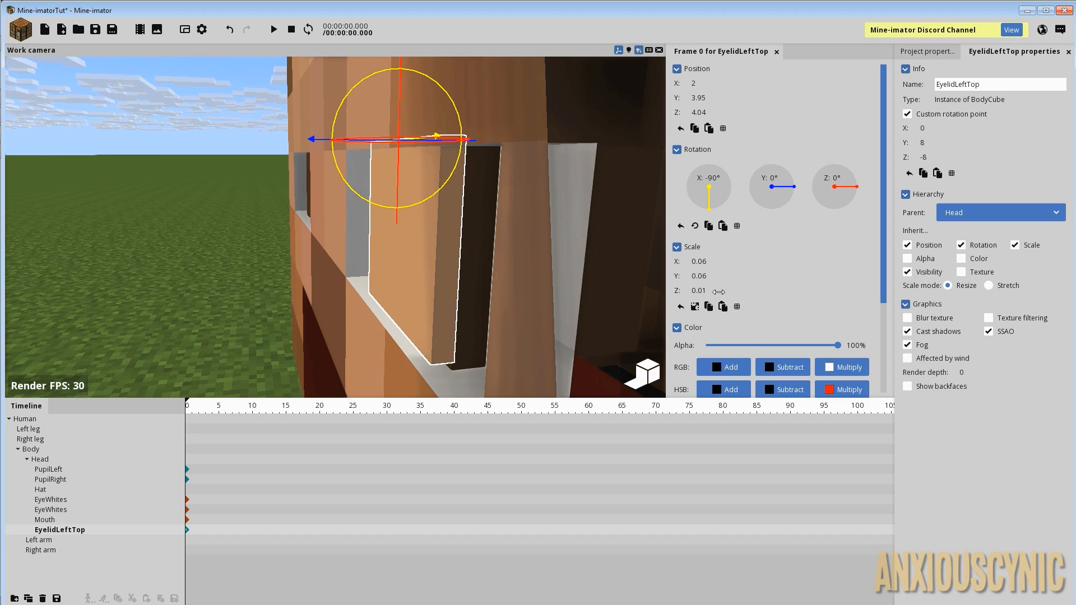
left_click(702, 291)
left_click(715, 292)
key("BackSpace")
type("5")
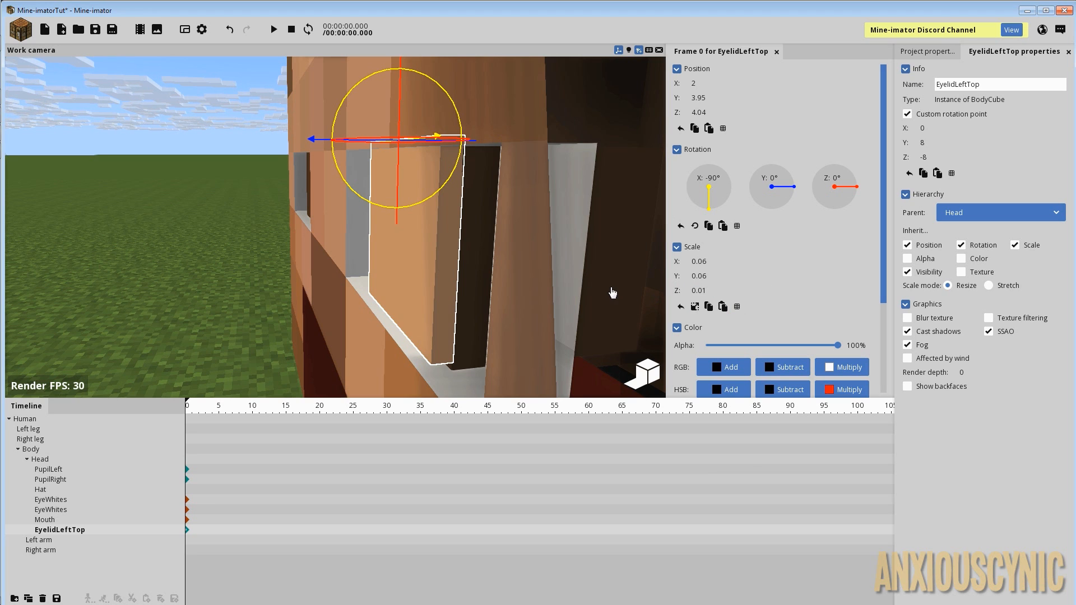
key("ctrl+s")
- Widen EyelidLeftTop to span the whole left eye with an X scale of 0.125
left_click_drag(535, 276, 533, 278)
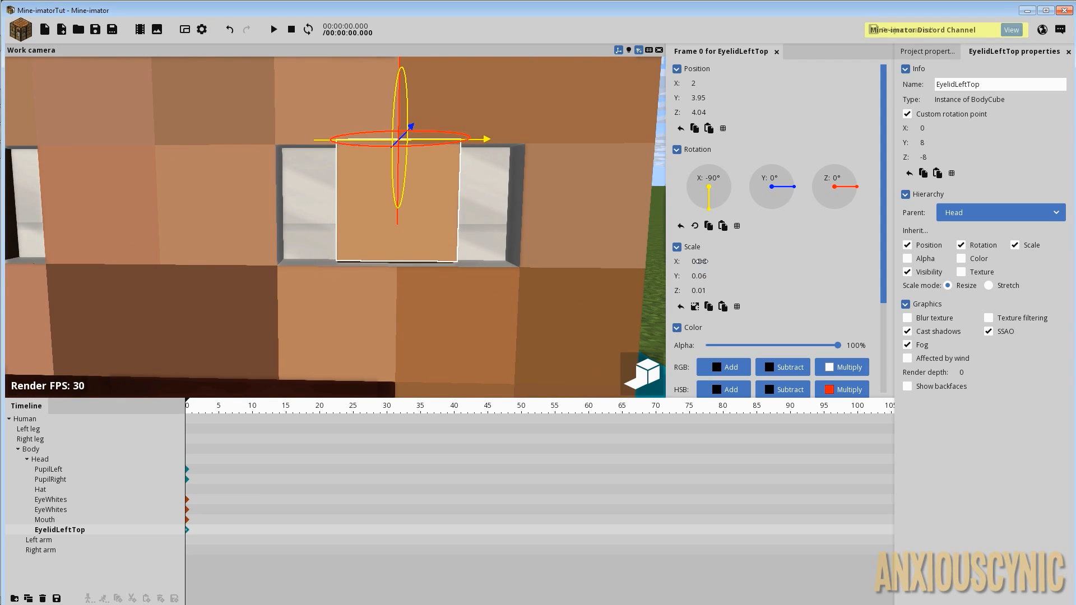
left_click_drag(701, 261, 723, 270)
left_click(716, 264)
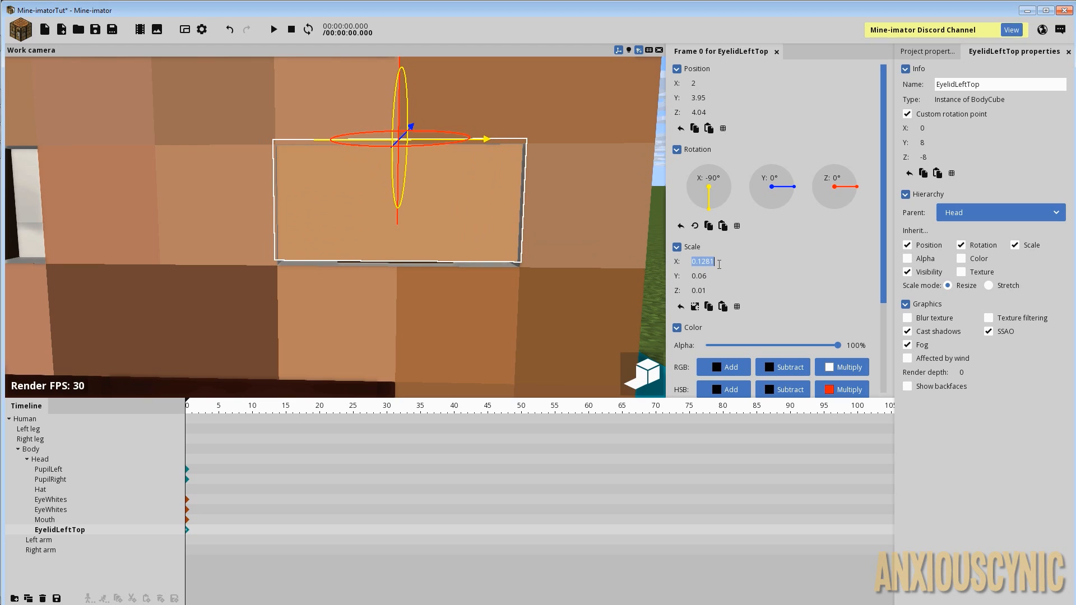
left_click(719, 263)
key("BackSpace")
key("BackSpace")
type("5")
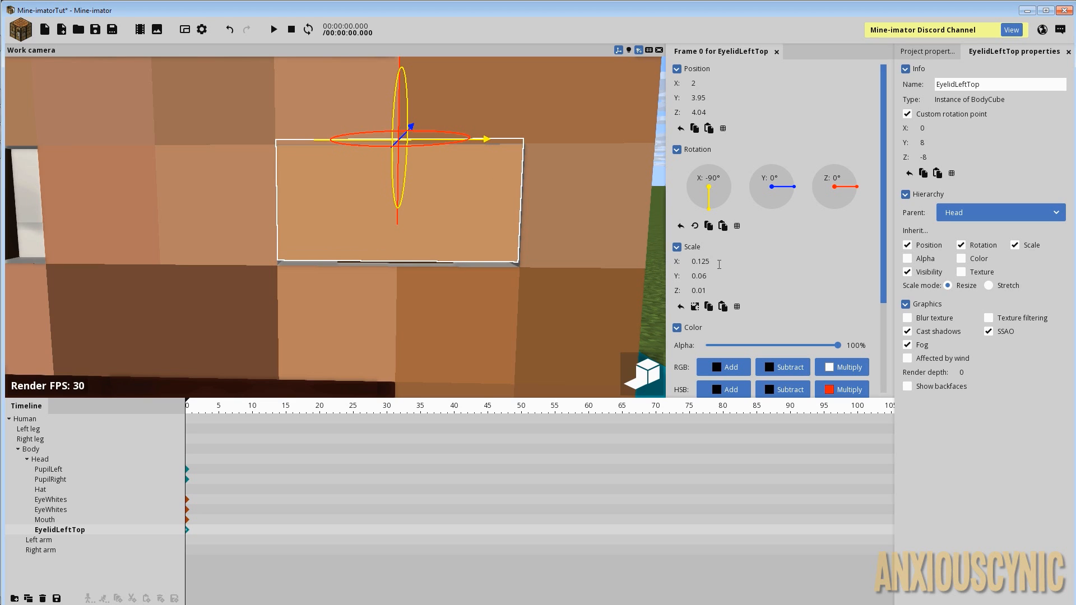
- Flatten EyelidLeftTop into a thin strip with a Y scale of 0.005 and save the project
mouse_move(567, 262)
left_mouse_down()
mouse_move(531, 258)
mouse_move(554, 252)
left_mouse_up()
left_click_drag(713, 274, 652, 276)
scroll(539, 261, "down", 5)
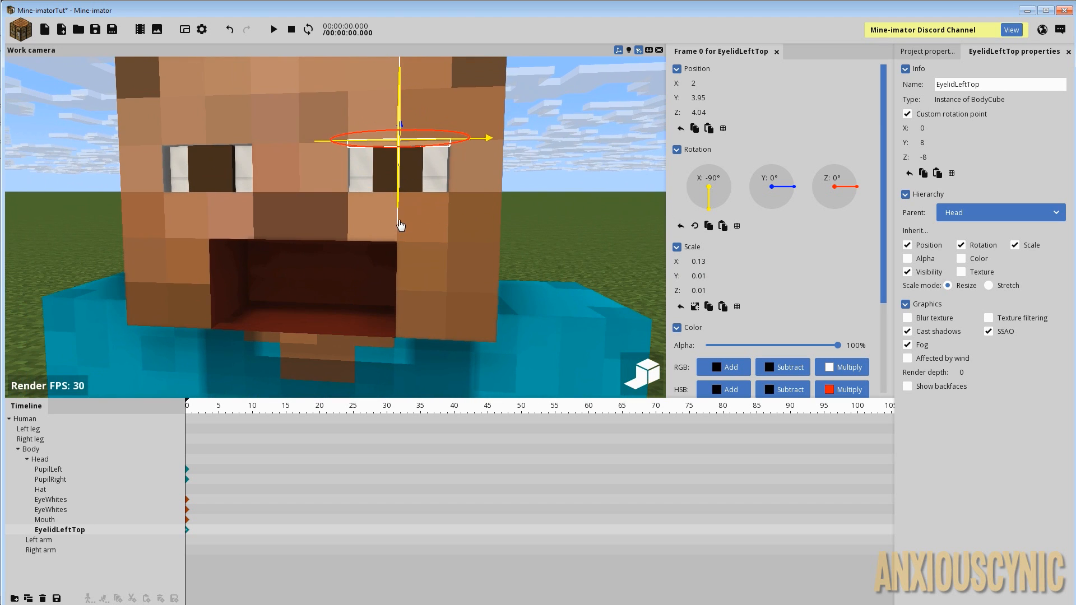
left_click_drag(399, 223, 410, 213)
key("ctrl+z")
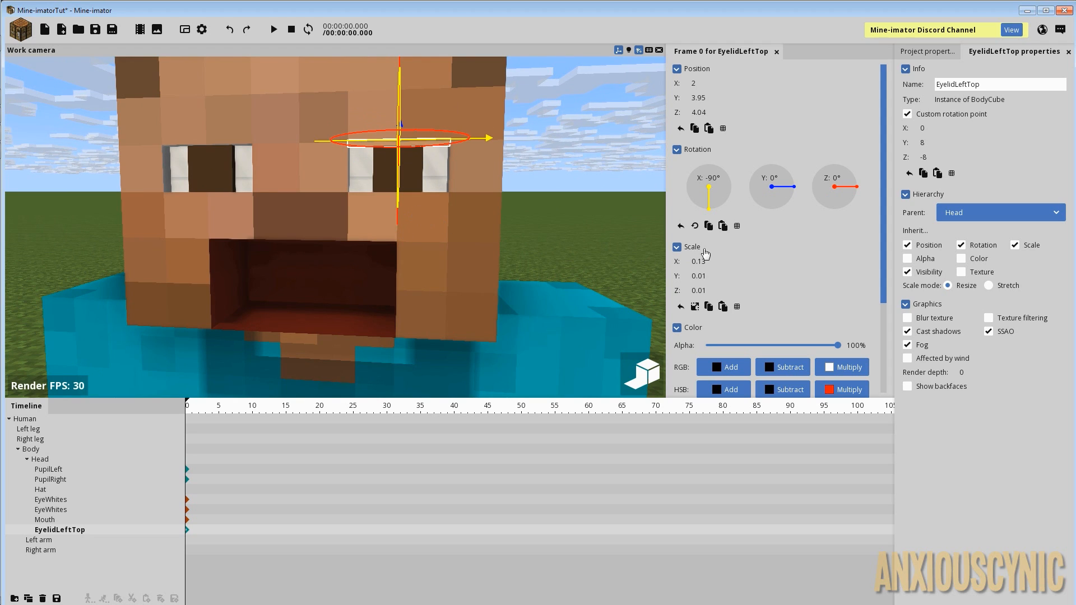
left_click_drag(697, 275, 709, 299)
left_click(700, 276)
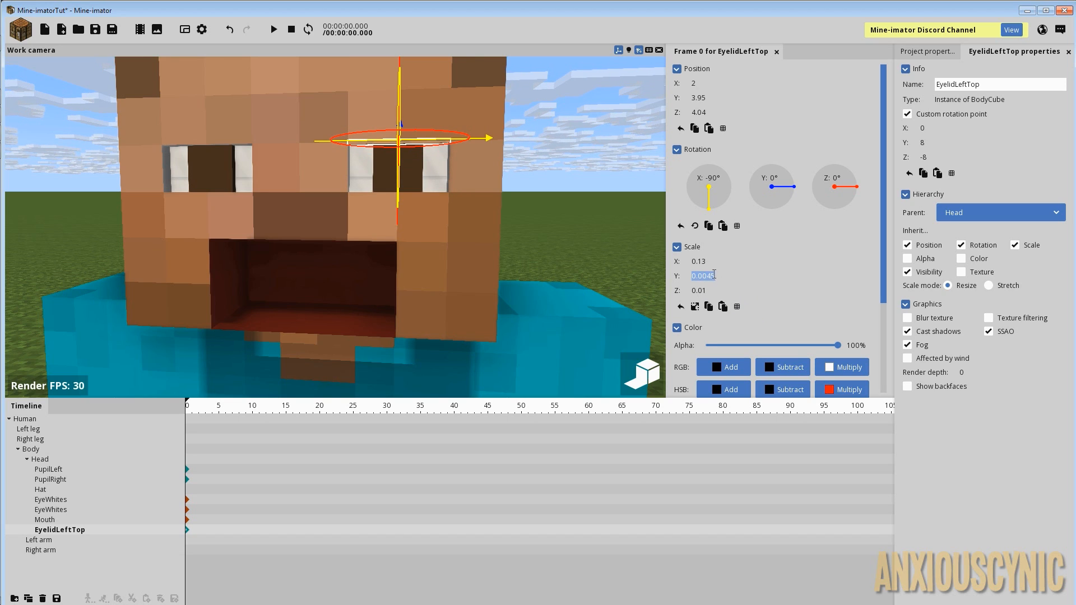
type("0.0045")
key("BackSpace")
key("BackSpace")
type("5")
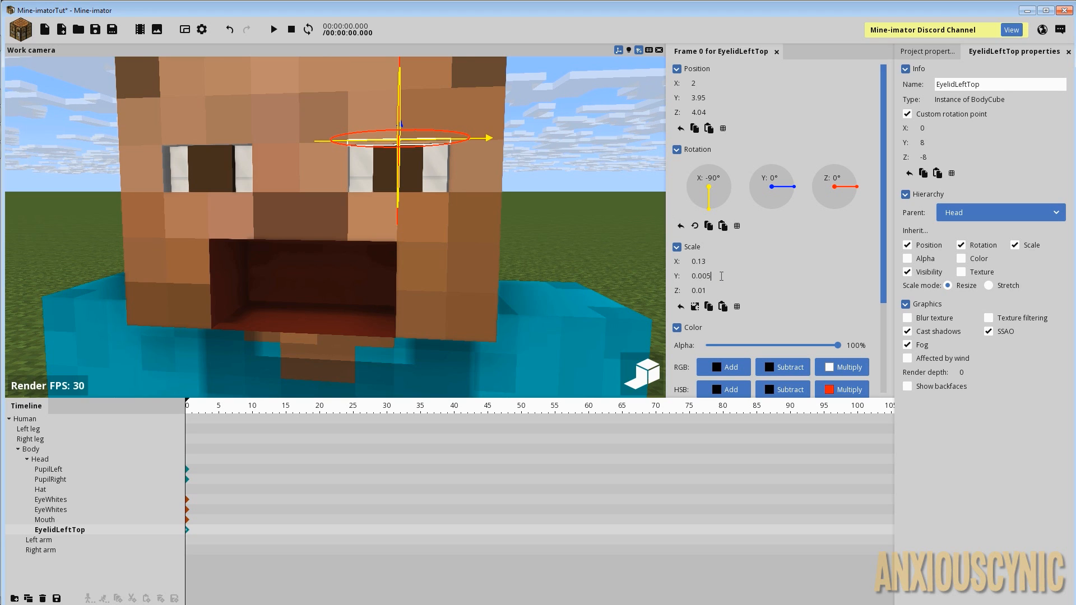
left_click(96, 31)
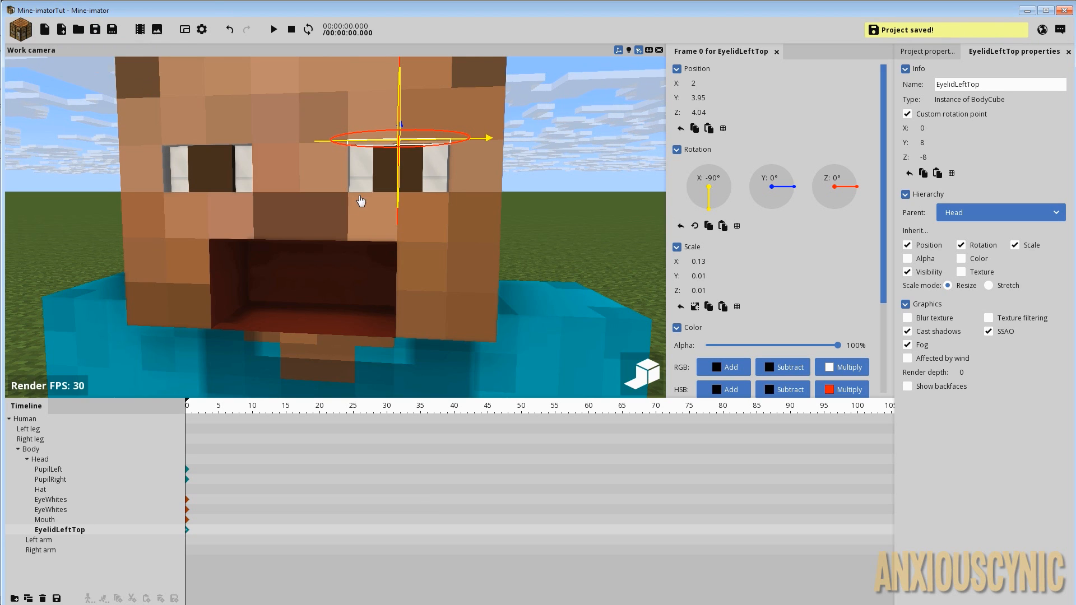
- Duplicate EyelidLeftTop and rename the copy EyelidLeftBottom
mouse_move(469, 166)
left_mouse_down()
mouse_move(453, 185)
mouse_move(469, 166)
left_mouse_up()
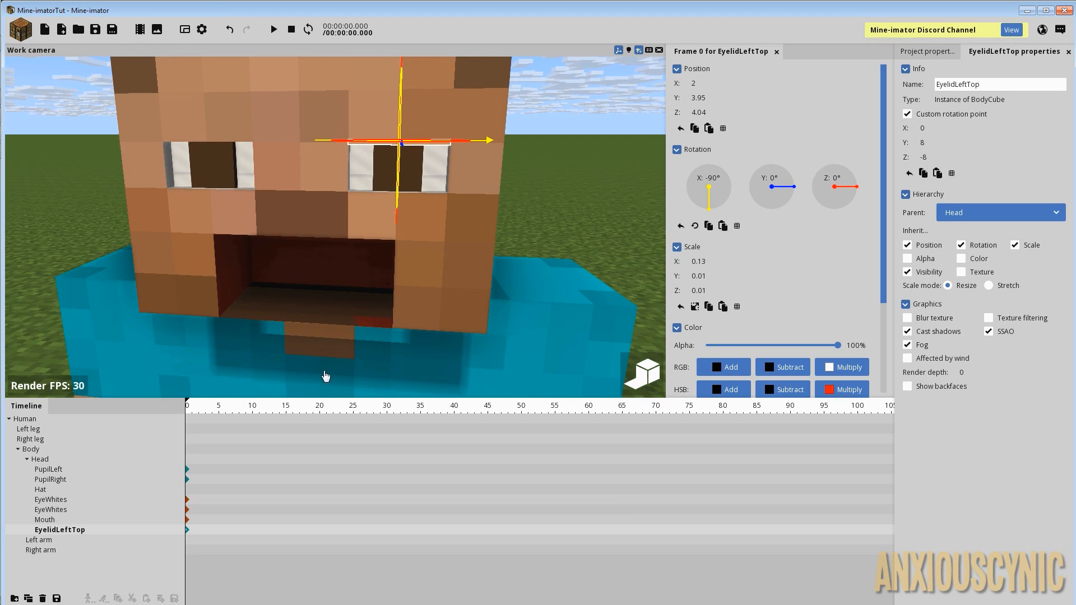
left_click(28, 598)
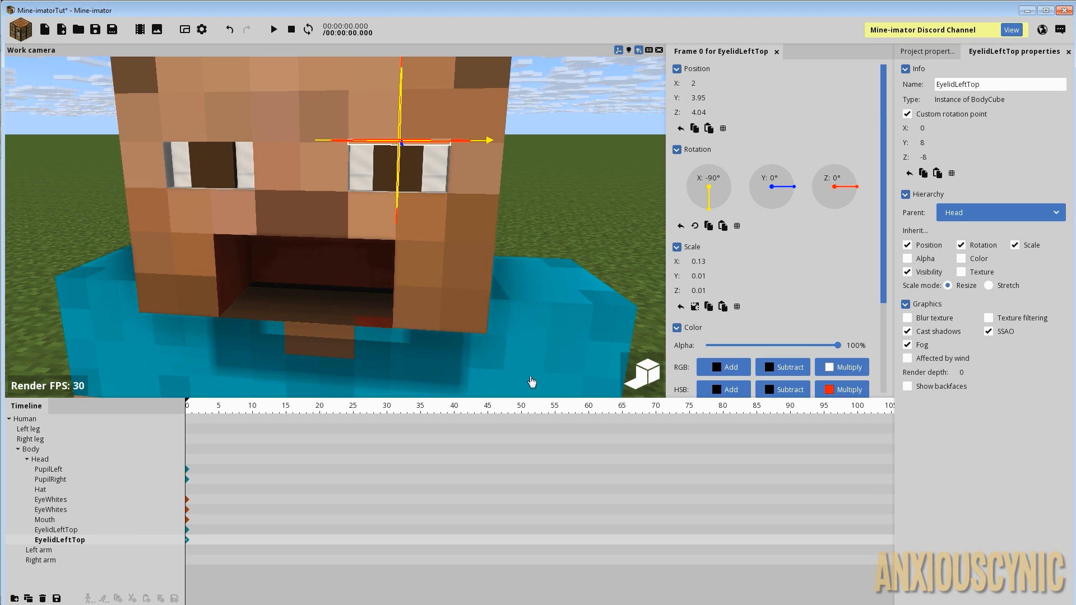
left_click(985, 85)
left_click(984, 86)
key("BackSpace")
key("BackSpace")
key("BackSpace")
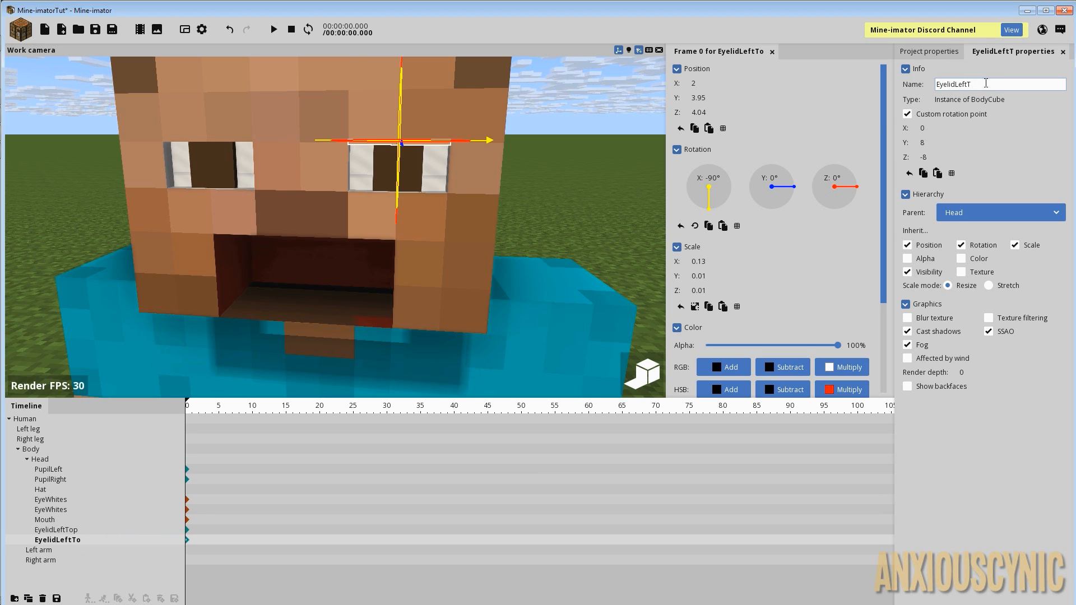
type("Bottom")
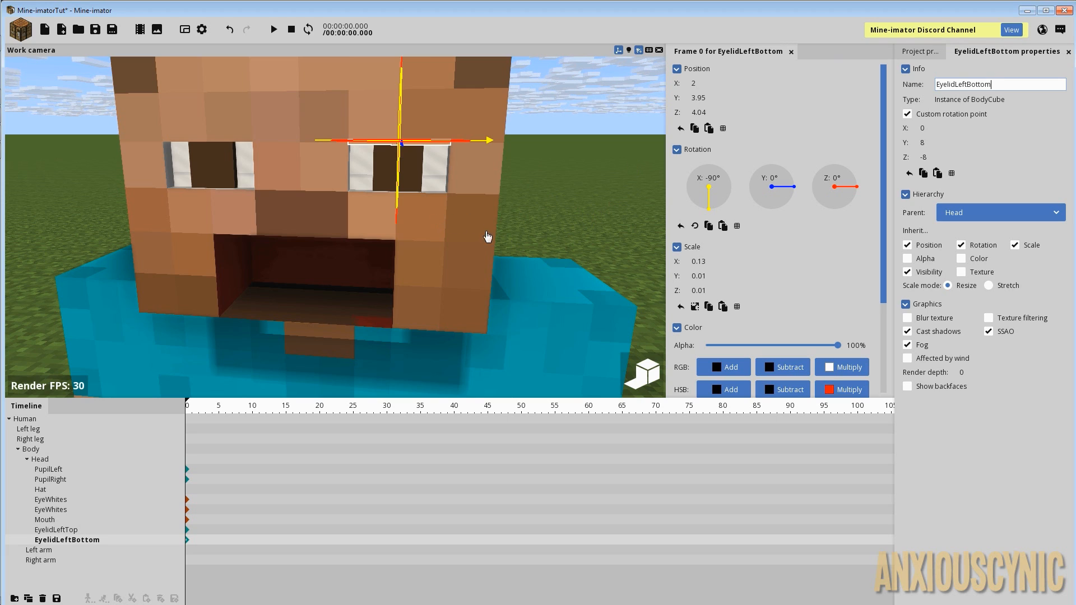
- Move EyelidLeftBottom down near the lower edge of the left eye, to a Z position of about 3.19
left_click_drag(398, 228, 397, 263)
scroll(457, 231, "up", 6)
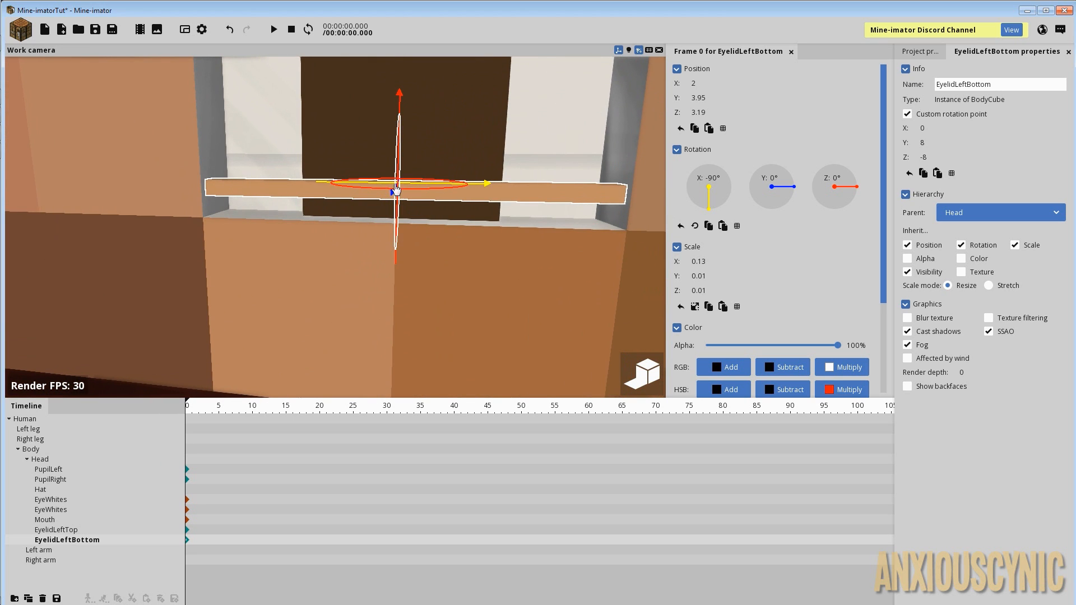
left_click_drag(485, 215, 445, 216)
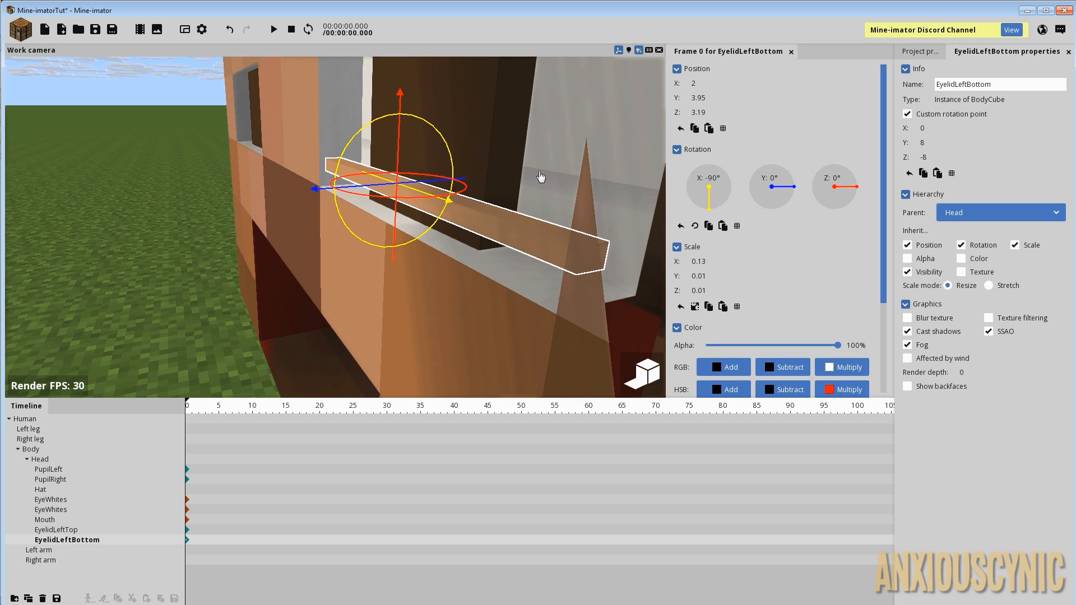
left_click_drag(476, 127, 556, 126)
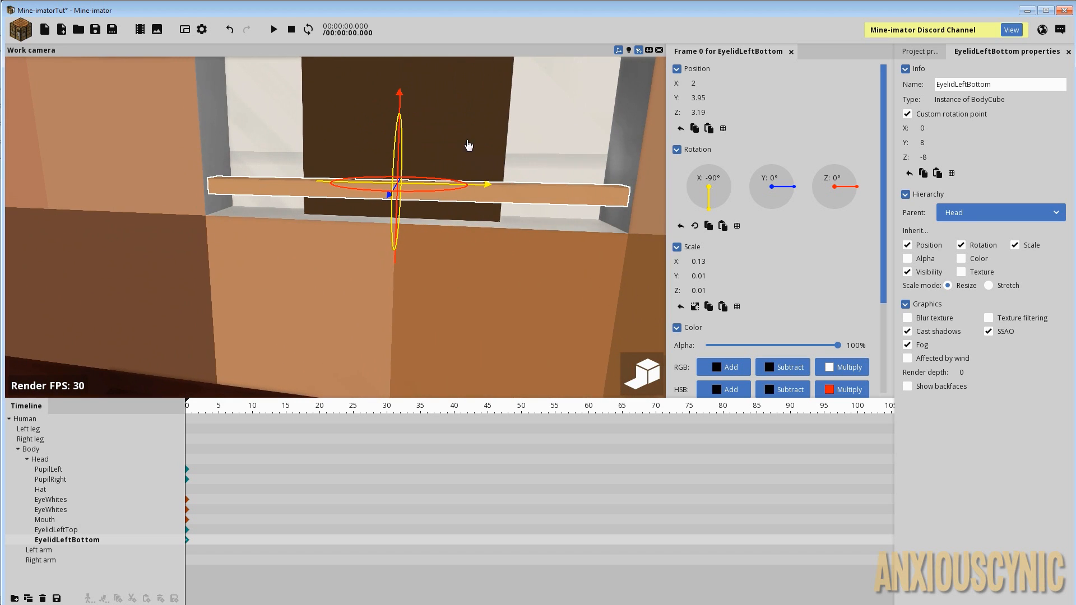
- Set EyelidLeftBottom's custom rotation point Y to -8 and lower the eyelid to a Z position of about 2.99
left_click_drag(519, 218, 529, 220)
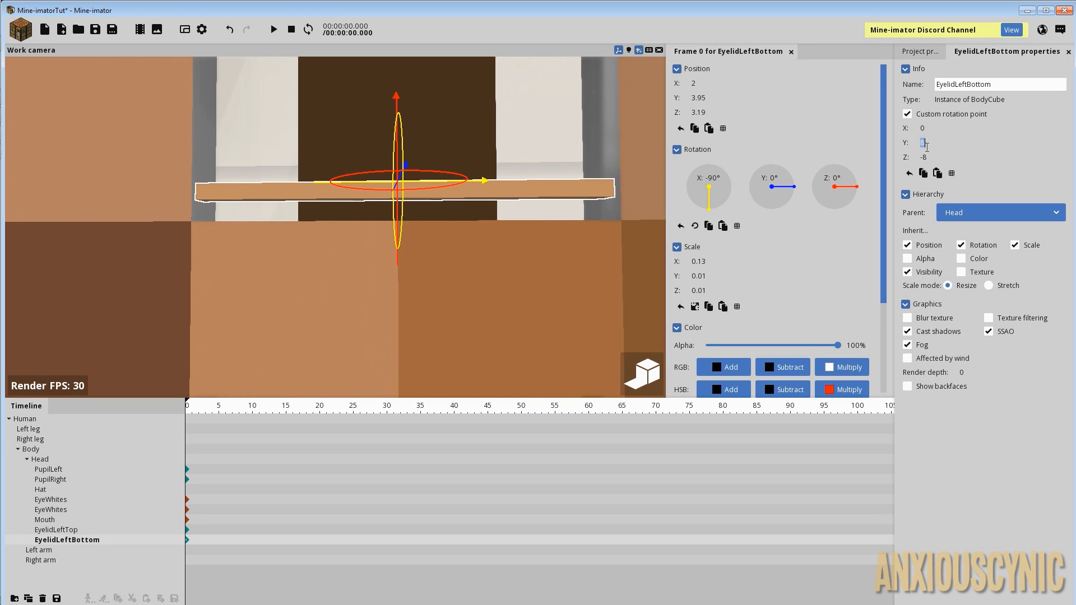
type("-")
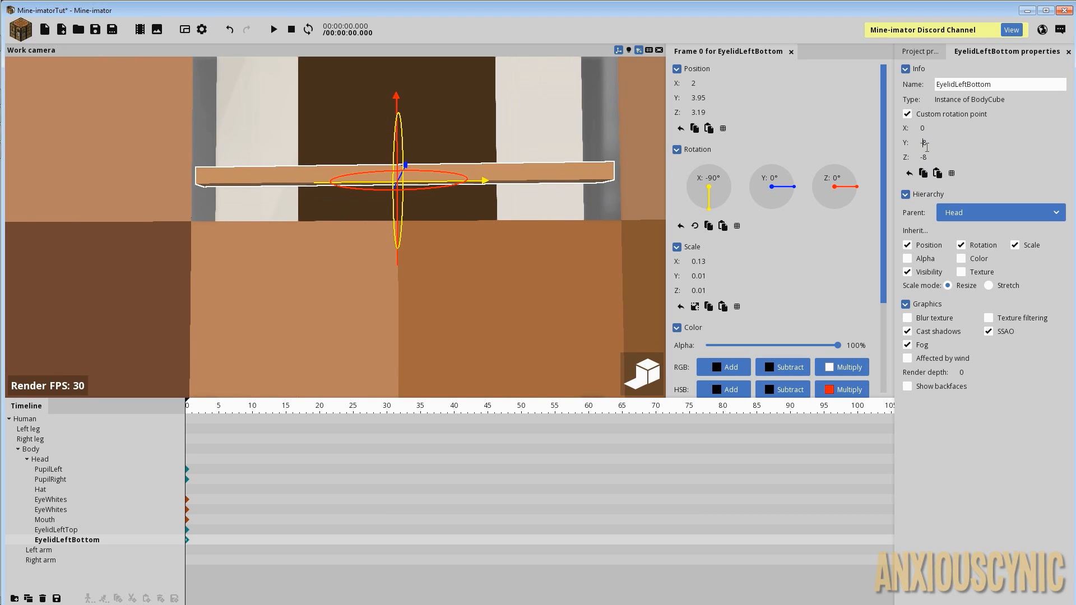
mouse_move(527, 181)
left_mouse_down()
mouse_move(514, 183)
mouse_move(527, 181)
left_mouse_up()
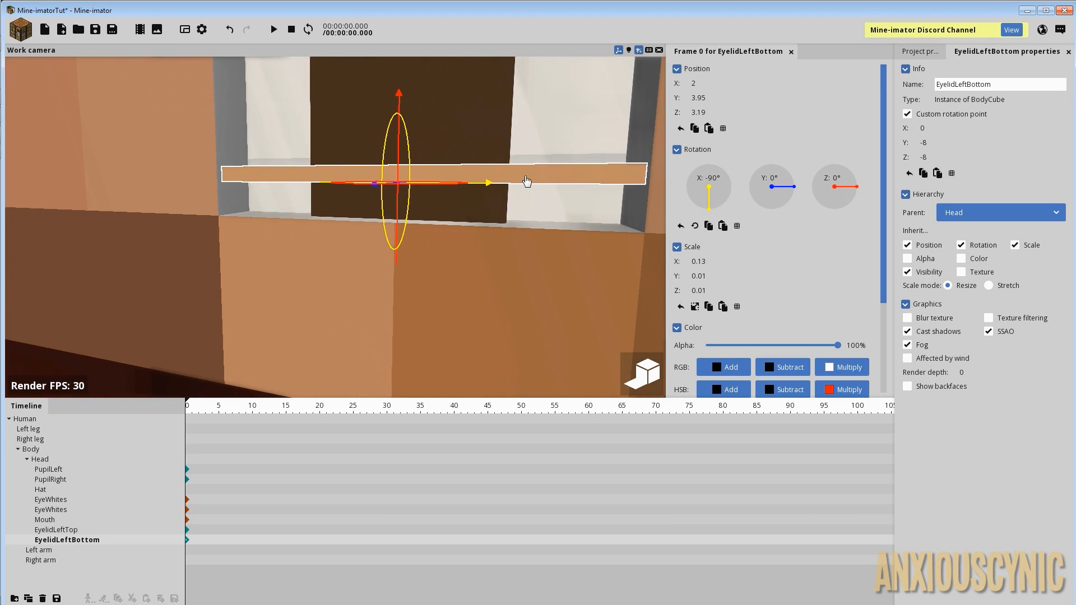
left_click_drag(399, 107, 398, 141)
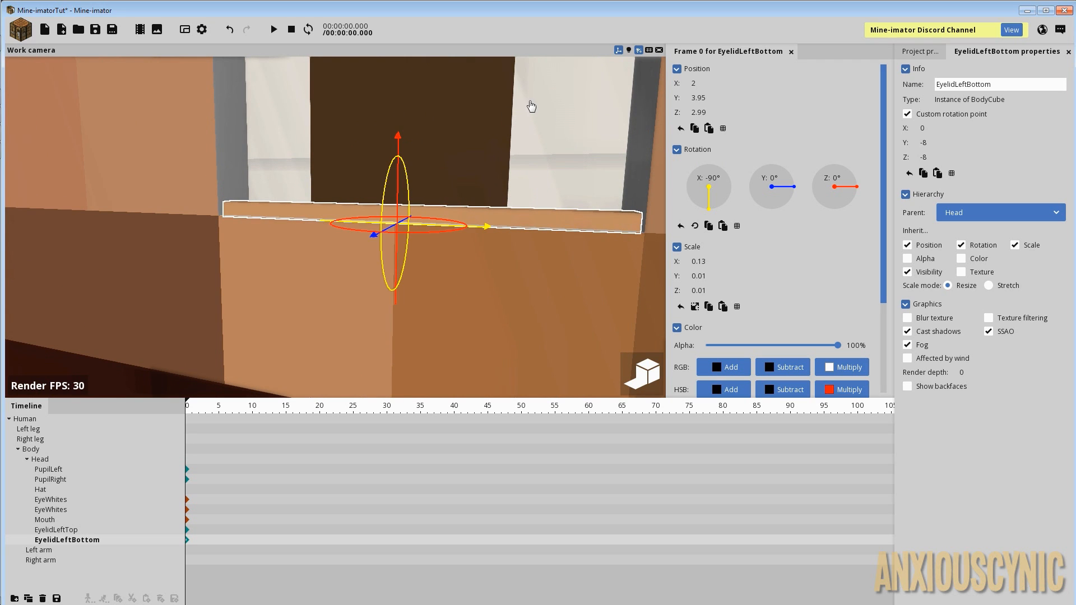
- Select EyelidLeftTop and set its Z position to 4.05
scroll(538, 106, "down", 5)
left_click(485, 123)
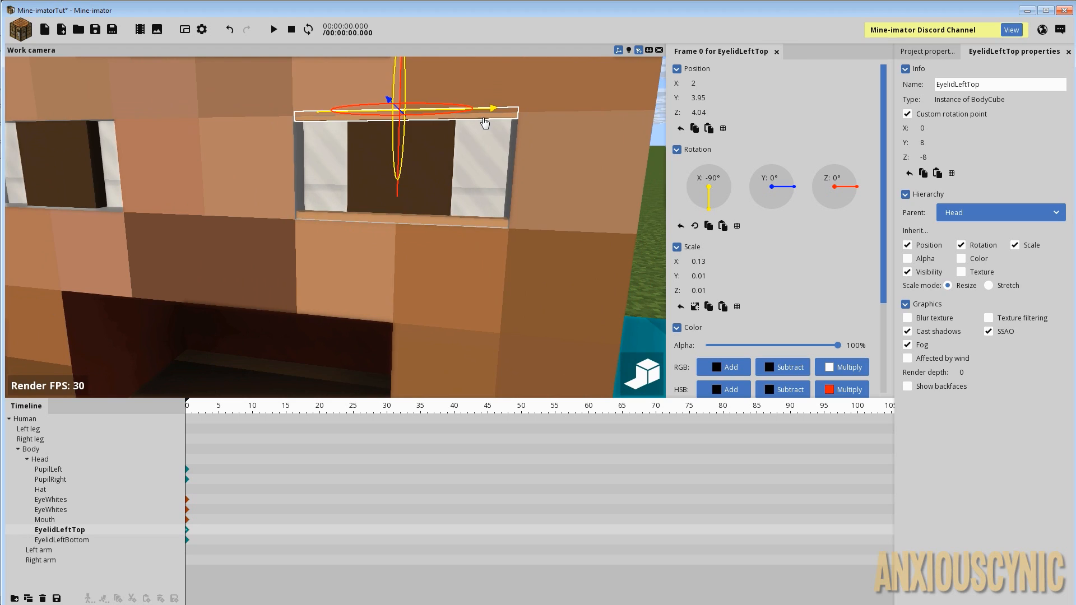
left_click(713, 111)
left_click(719, 112)
key("BackSpace")
type("5")
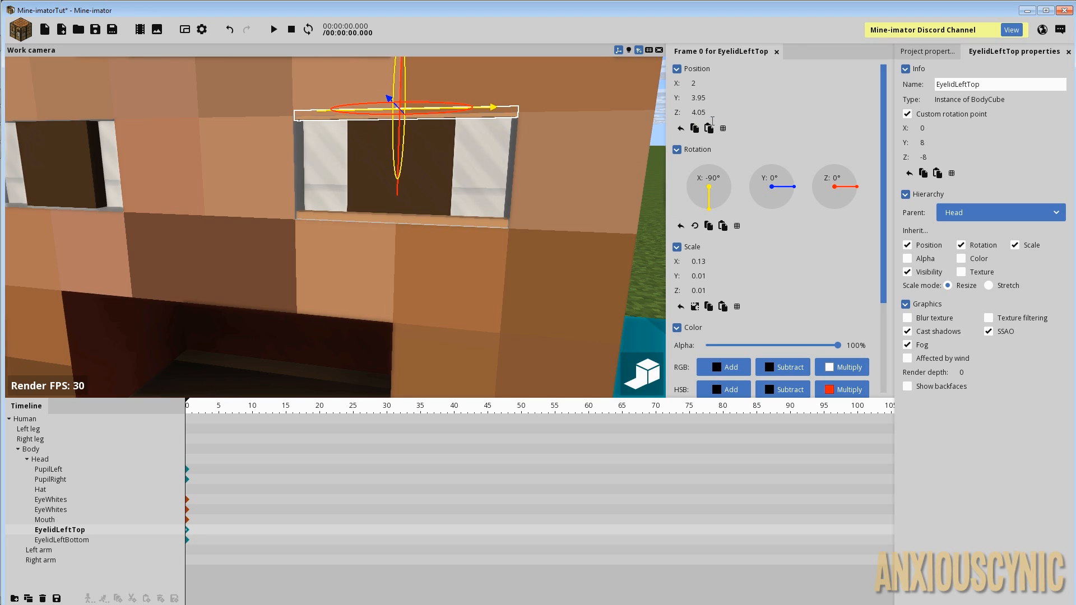
- Select EyelidLeftBottom and lower it to a Z position of 2.95
left_click(443, 227)
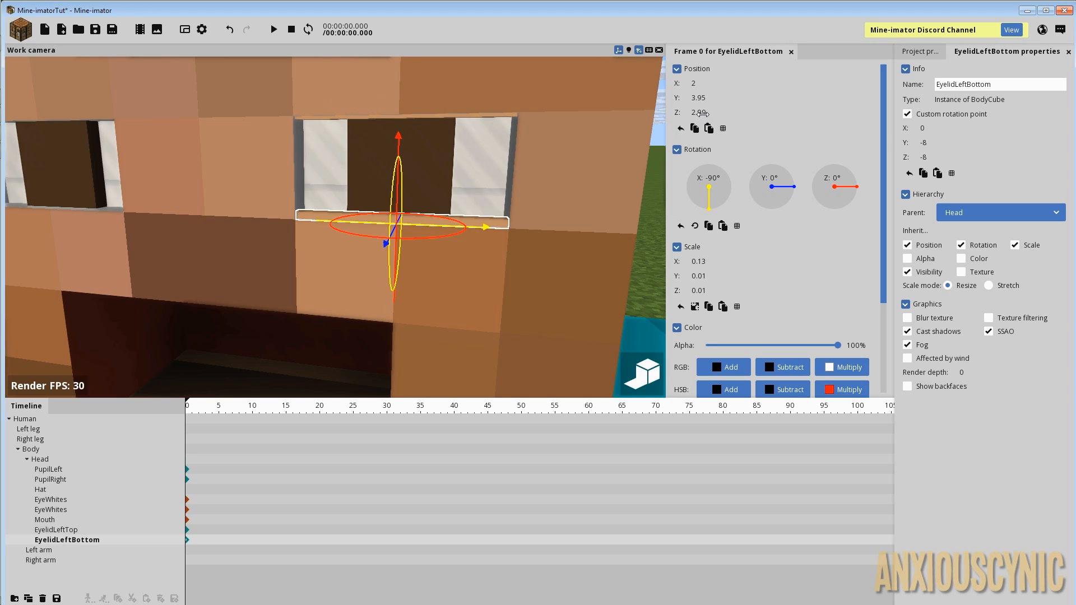
right_click_drag(426, 215, 398, 147)
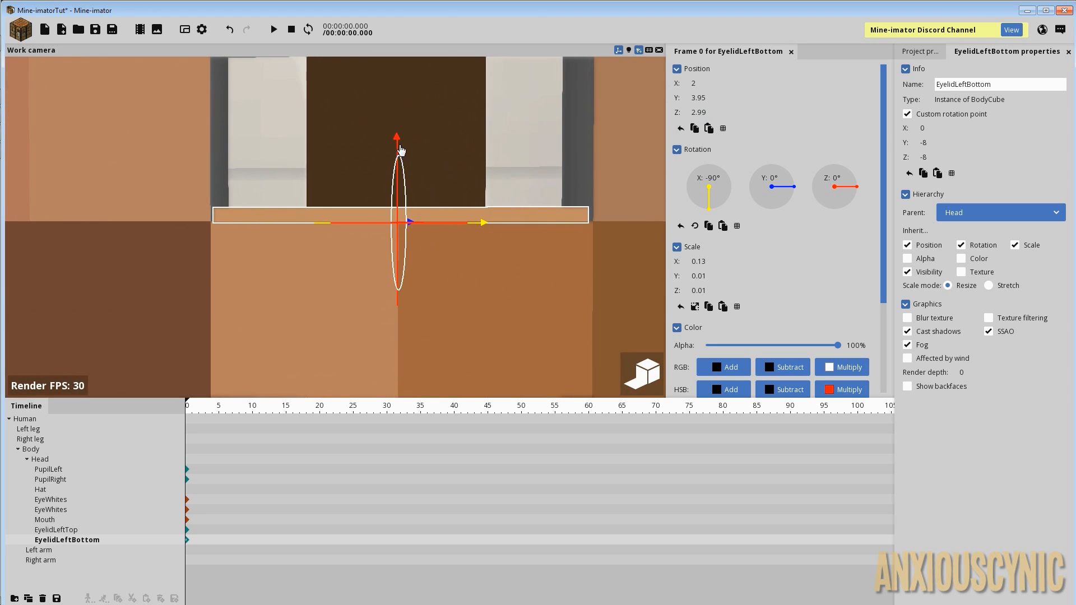
left_click_drag(398, 143, 400, 145)
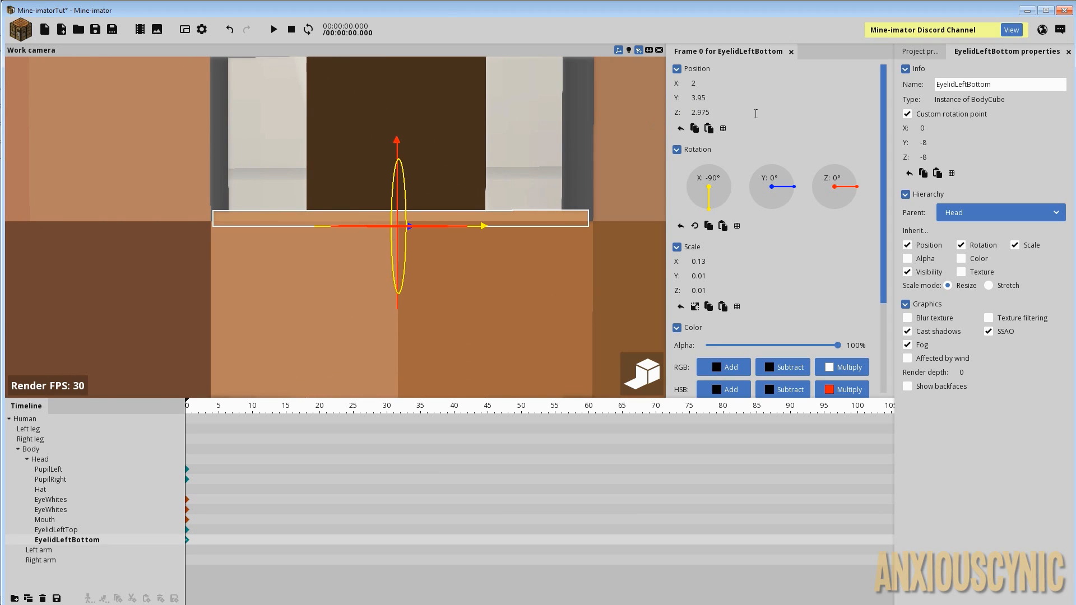
scroll(601, 179, "down", 3)
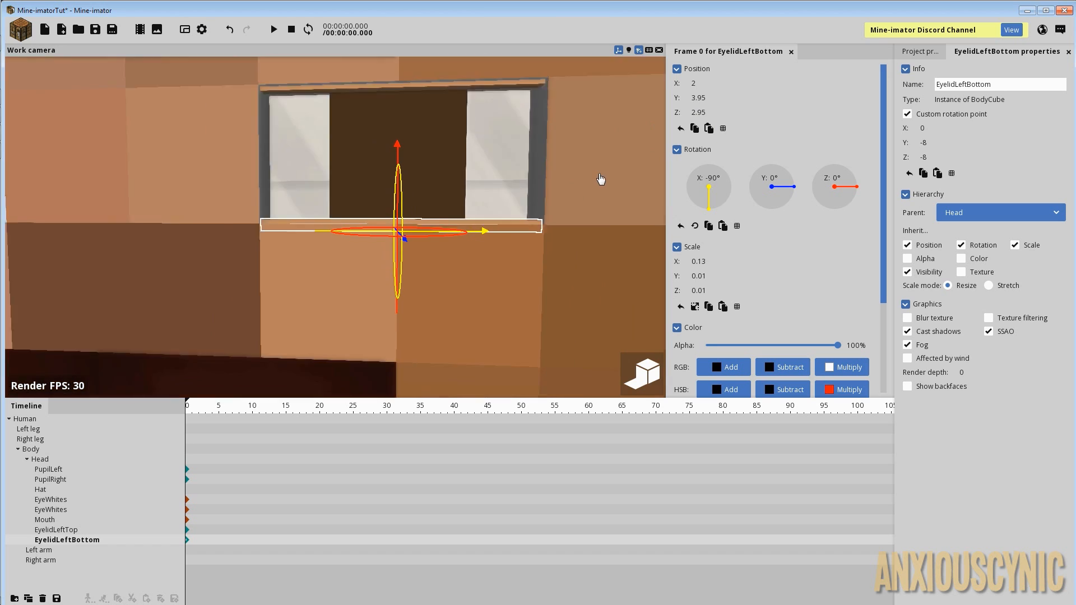
- Save the project with the lowered EyelidLeftBottom
scroll(600, 179, "down", 5)
key("ctrl+s")
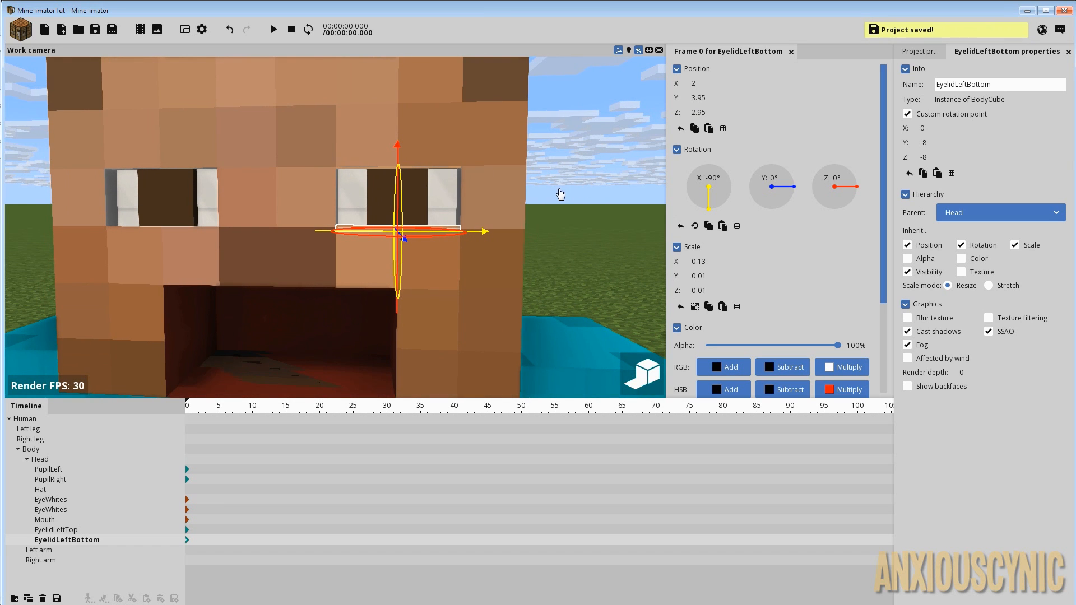
- Test closing EyelidLeftBottom over the left eye by increasing its Y scale, and undo the scale changes
left_click_drag(698, 276, 784, 273)
key("ctrl+z")
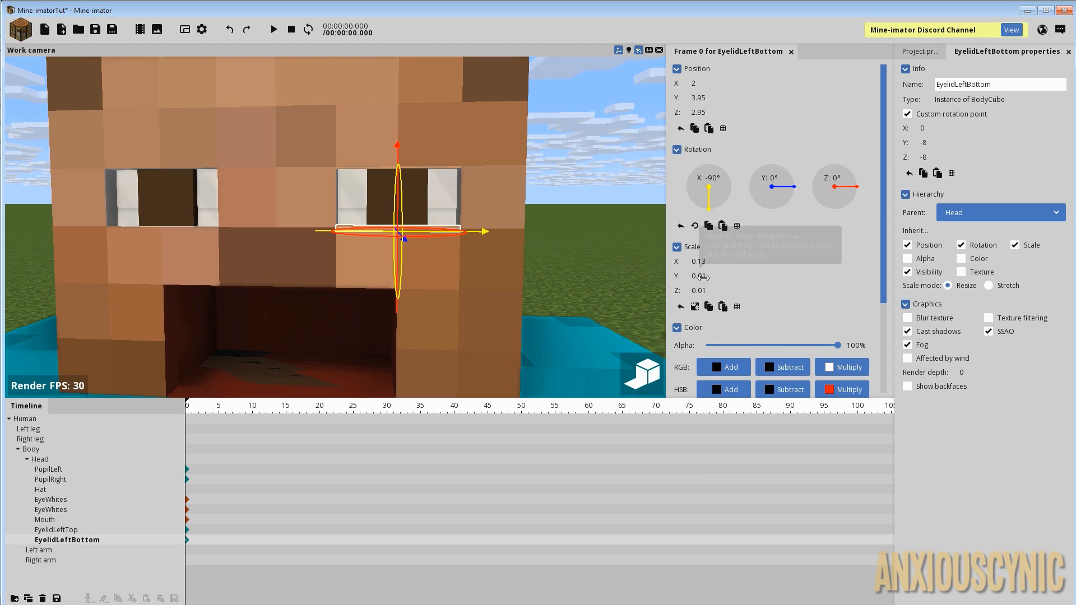
left_click(700, 275)
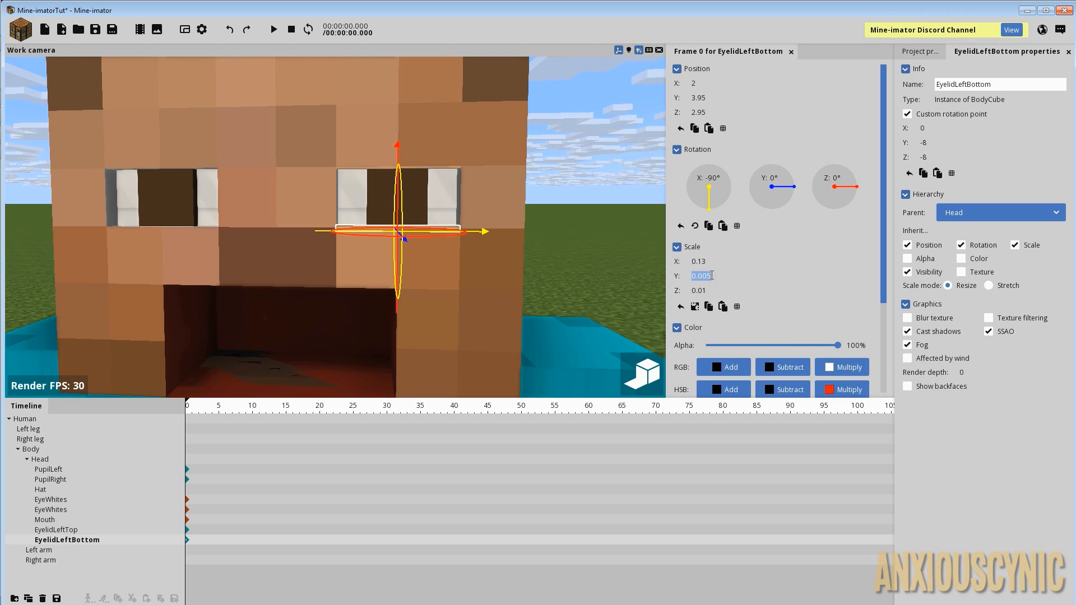
key("Return")
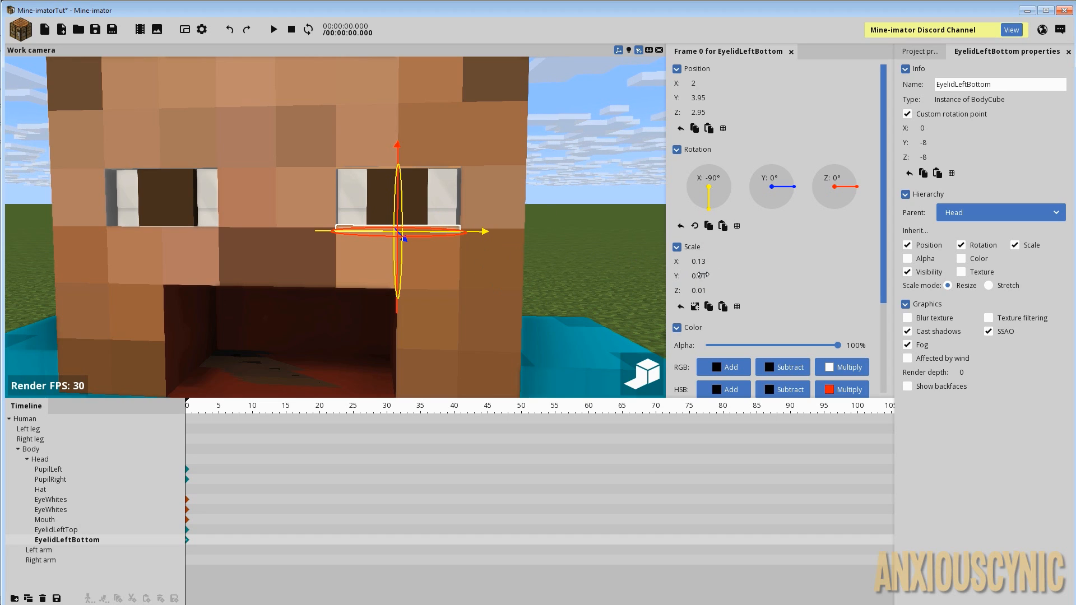
left_click_drag(705, 273, 704, 275)
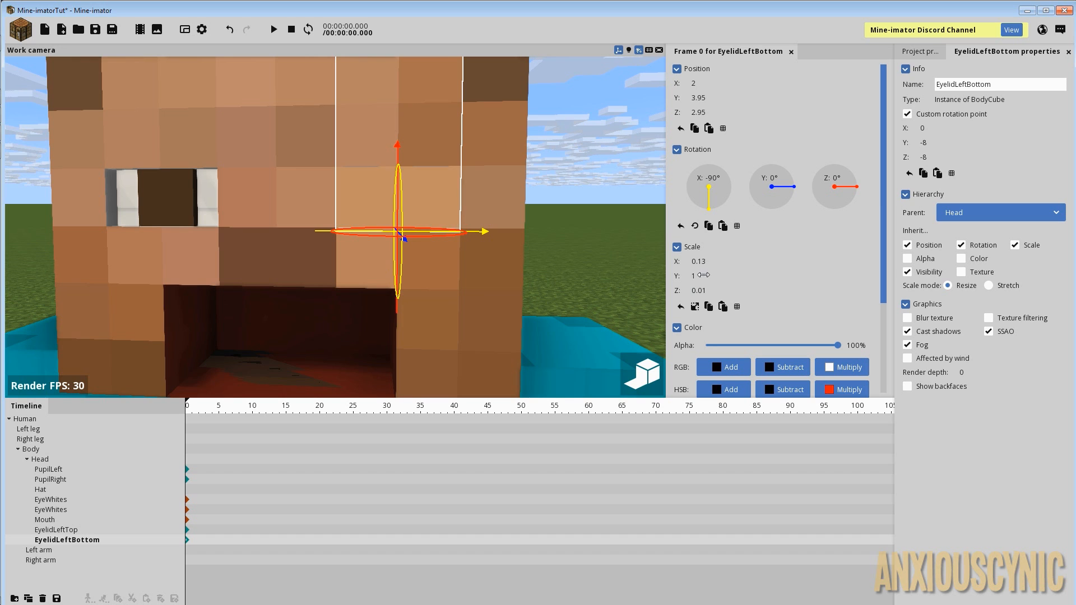
mouse_move(561, 230)
right_mouse_down()
mouse_move(562, 131)
mouse_move(561, 238)
mouse_move(576, 241)
right_mouse_up()
key("ctrl+z")
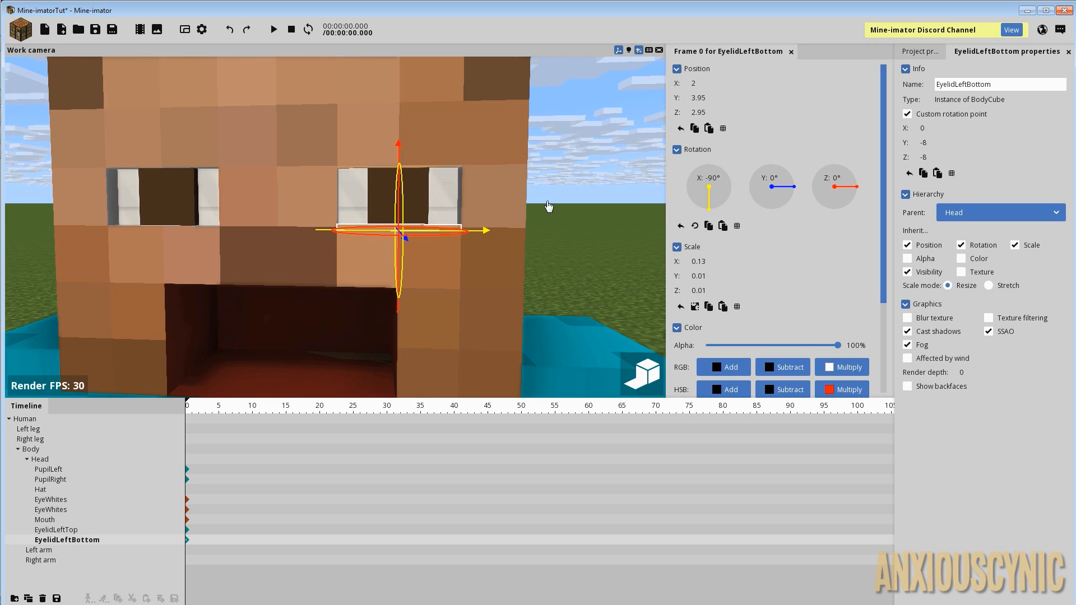
- Set EyelidLeftBottom's Y position to 4
left_click_drag(526, 207, 507, 226)
scroll(507, 225, "up", 5)
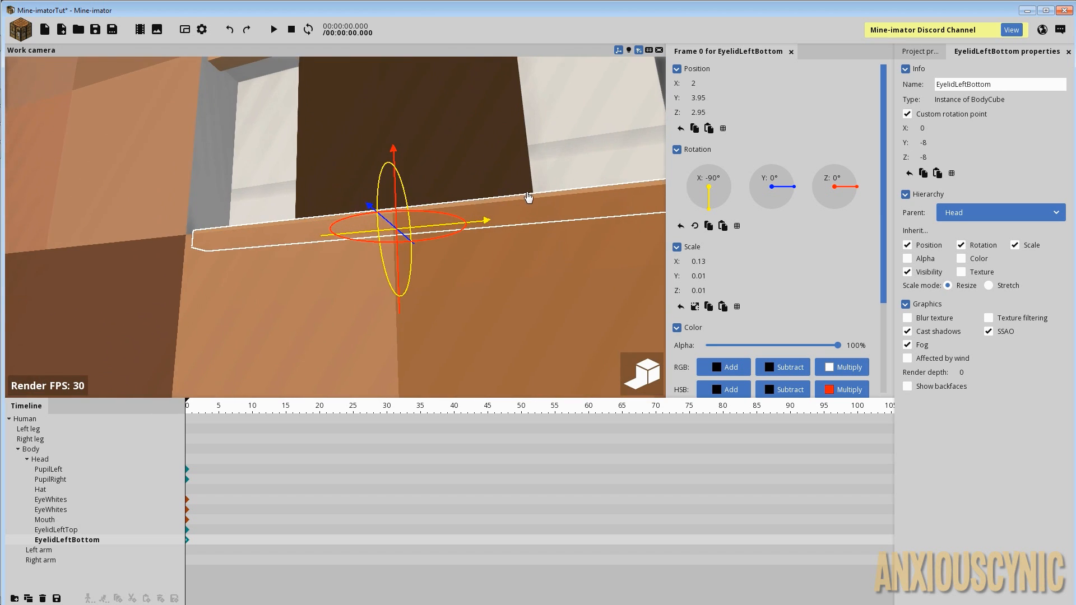
right_click_drag(529, 197, 520, 180)
left_click_drag(520, 180, 420, 155)
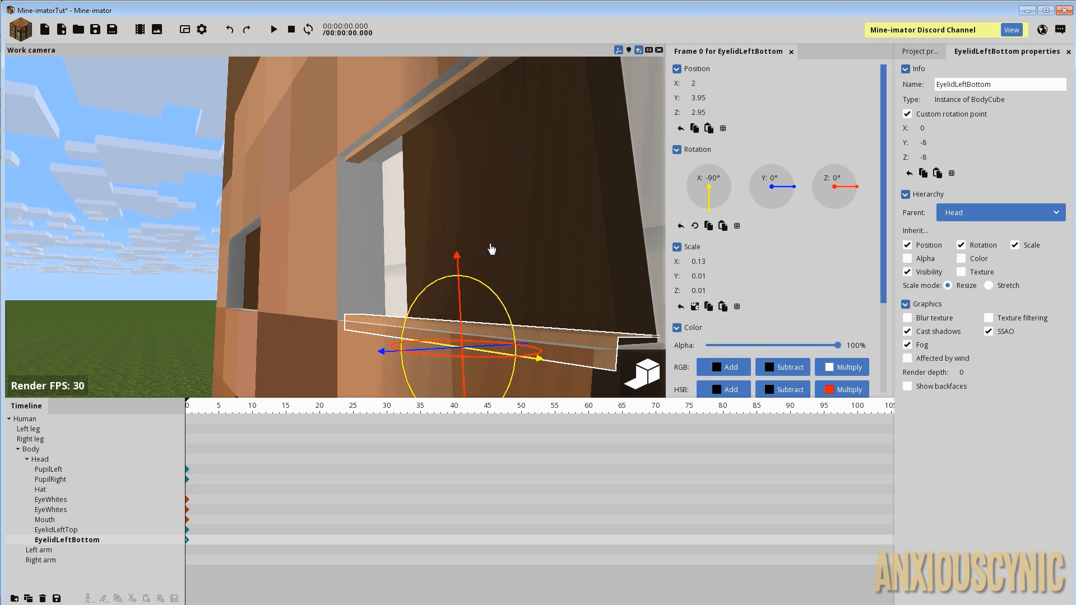
left_click(706, 98)
type("4")
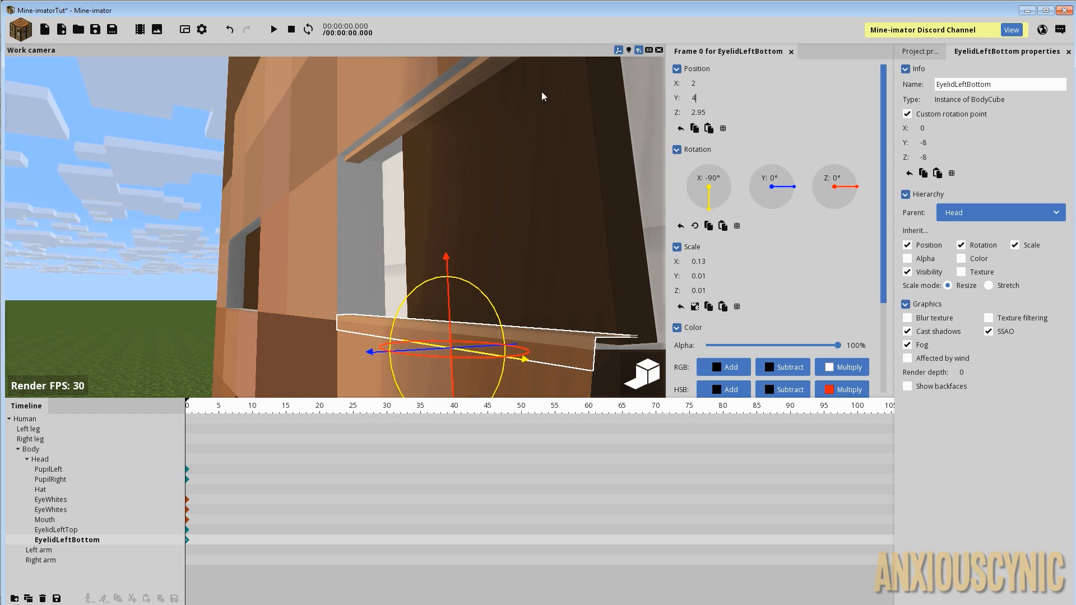
- Select EyelidLeftTop and set its Y position to 4
left_click(451, 92)
left_click(695, 101)
type("4.95")
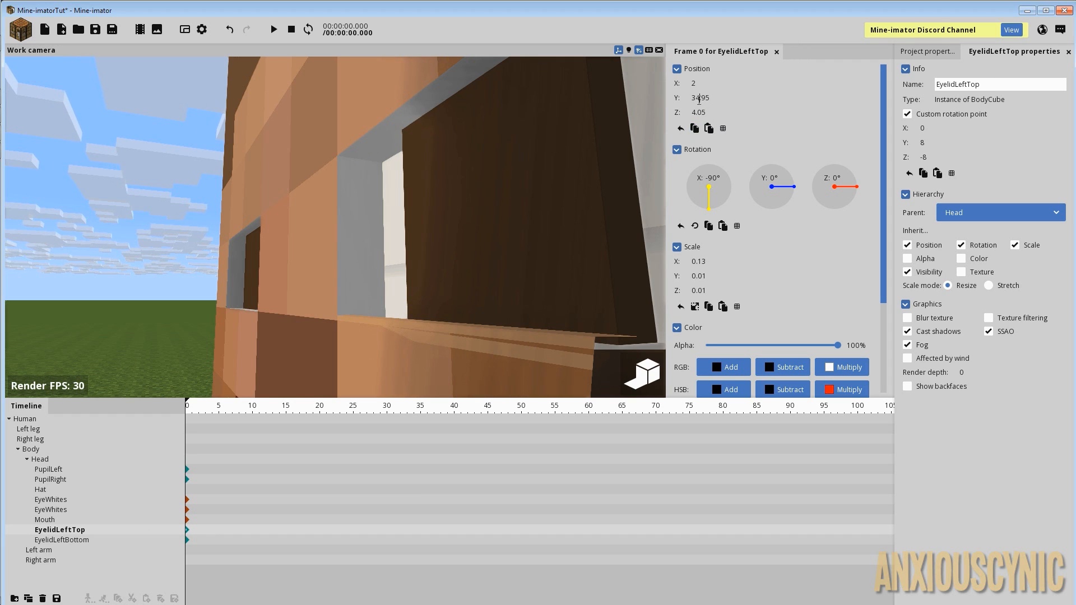
left_click_drag(712, 99, 683, 101)
type("4")
key("Return")
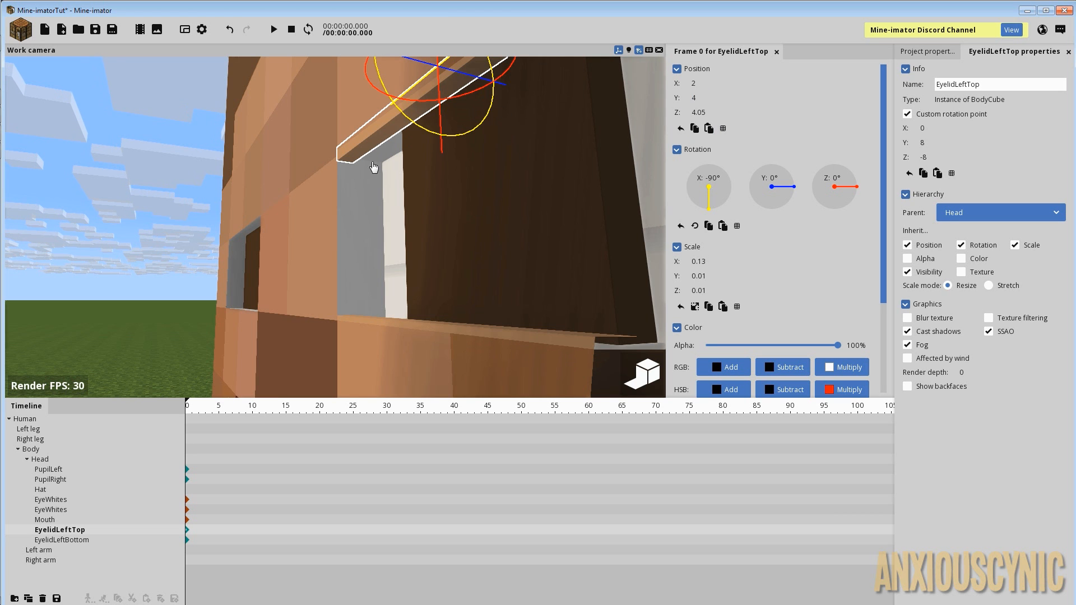
- Deselect EyelidLeftTop, check both eyelids from the front, and save the project
left_click(182, 186)
left_click_drag(506, 202, 625, 263)
scroll(492, 197, "down", 4)
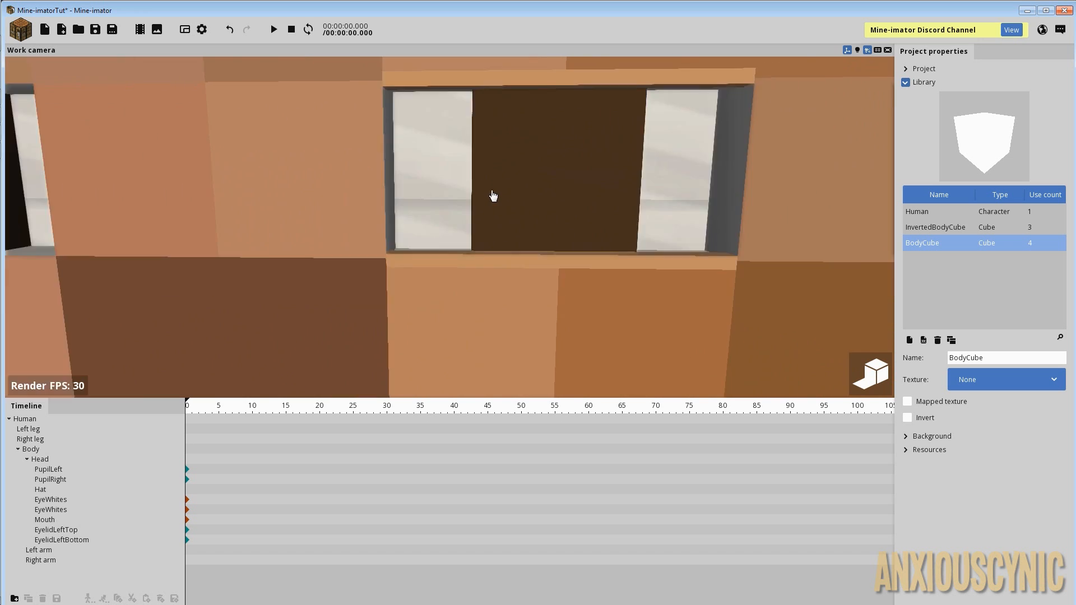
mouse_move(594, 146)
right_mouse_down()
mouse_move(601, 134)
mouse_move(611, 157)
right_mouse_up()
key("ctrl+s")
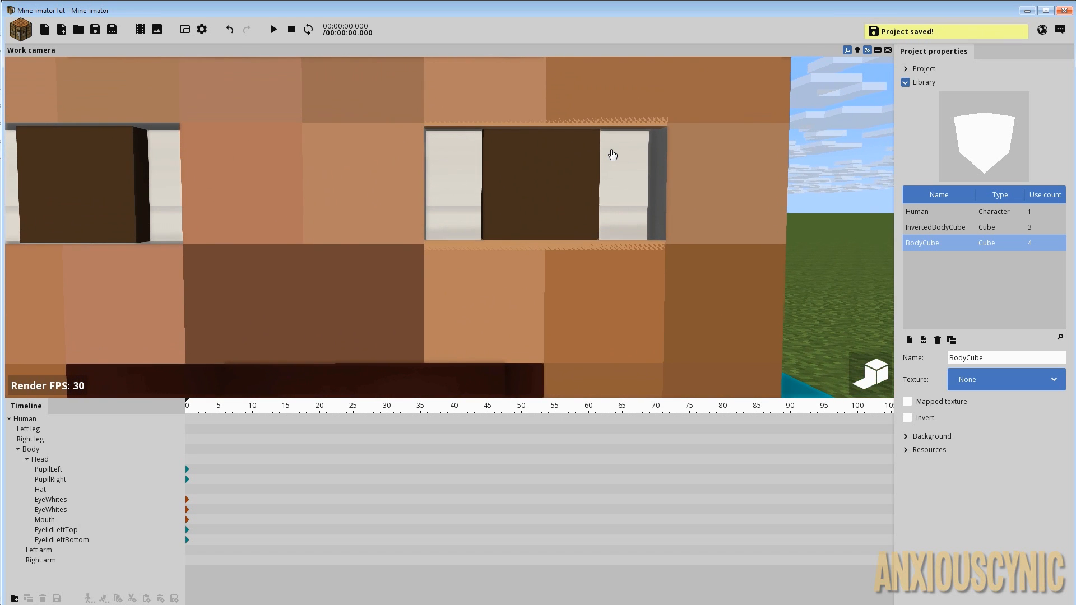
- Select EyelidLeftTop and set its Z position to 4
left_click_drag(627, 169, 707, 193)
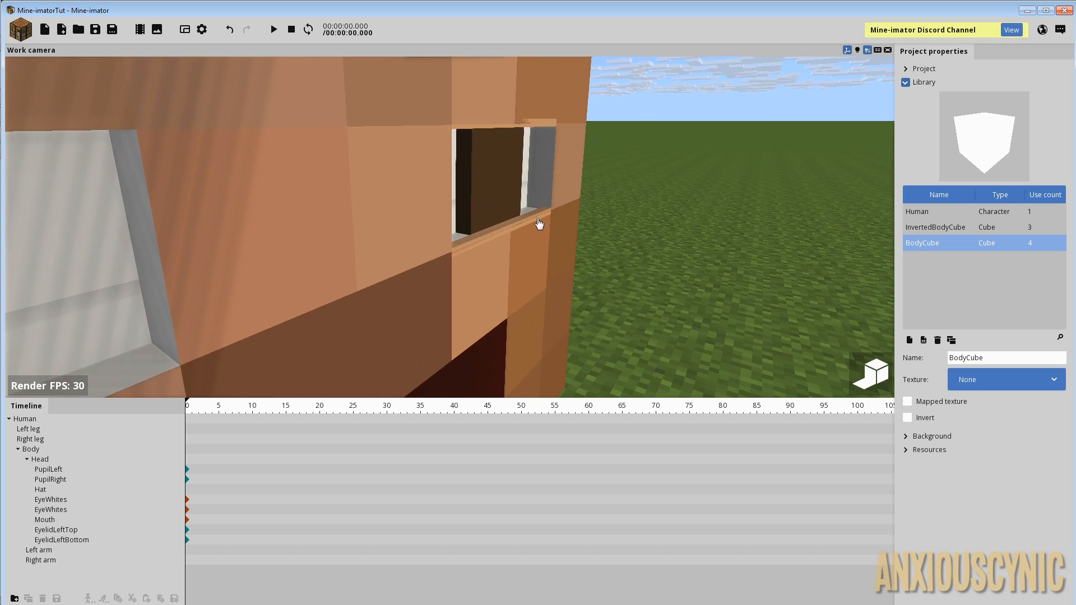
left_click_drag(612, 188, 534, 225)
left_click(506, 127)
left_click(505, 128)
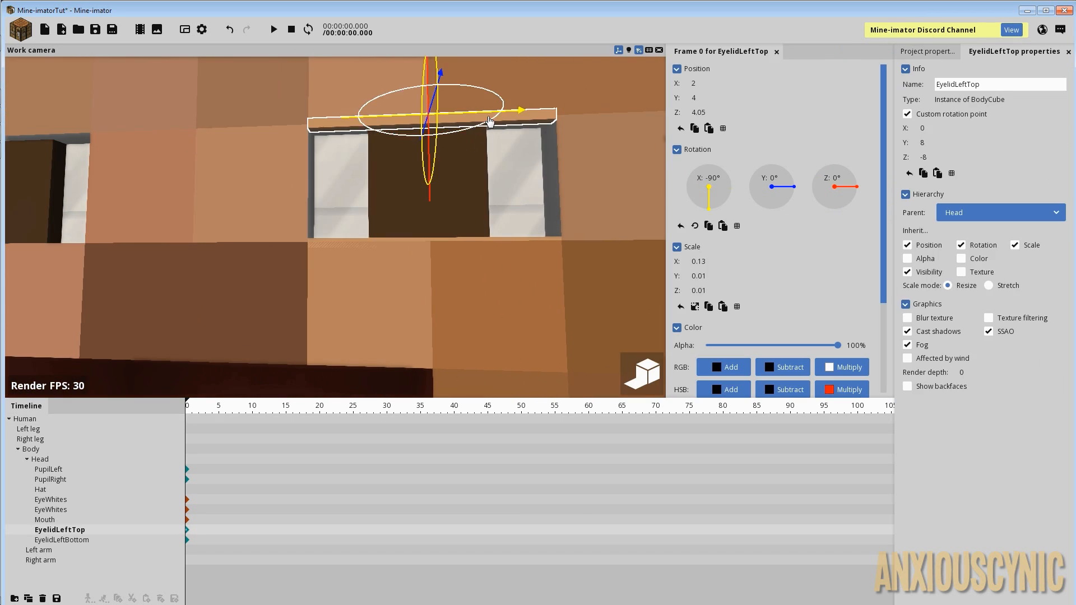
left_click(716, 114)
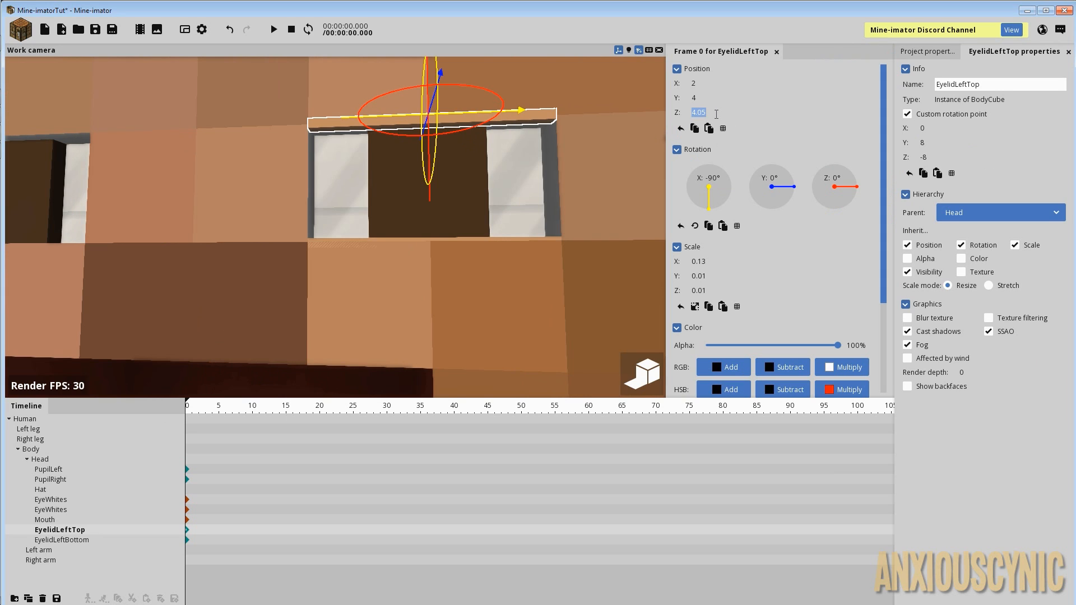
type("4")
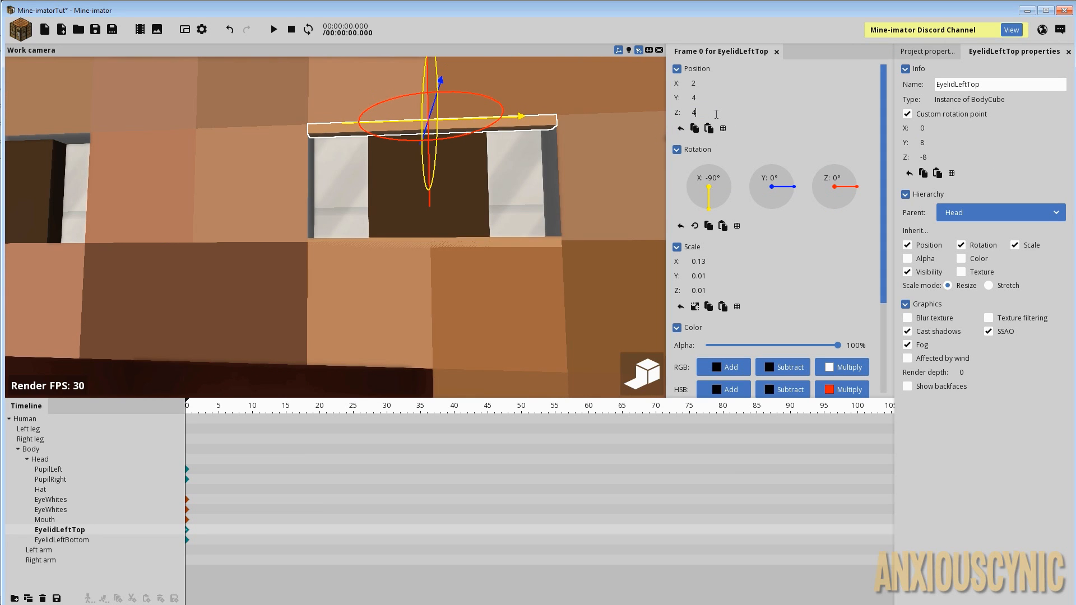
- Select EyelidLeftBottom, set its Z position to 3, and save the project
left_click(506, 247)
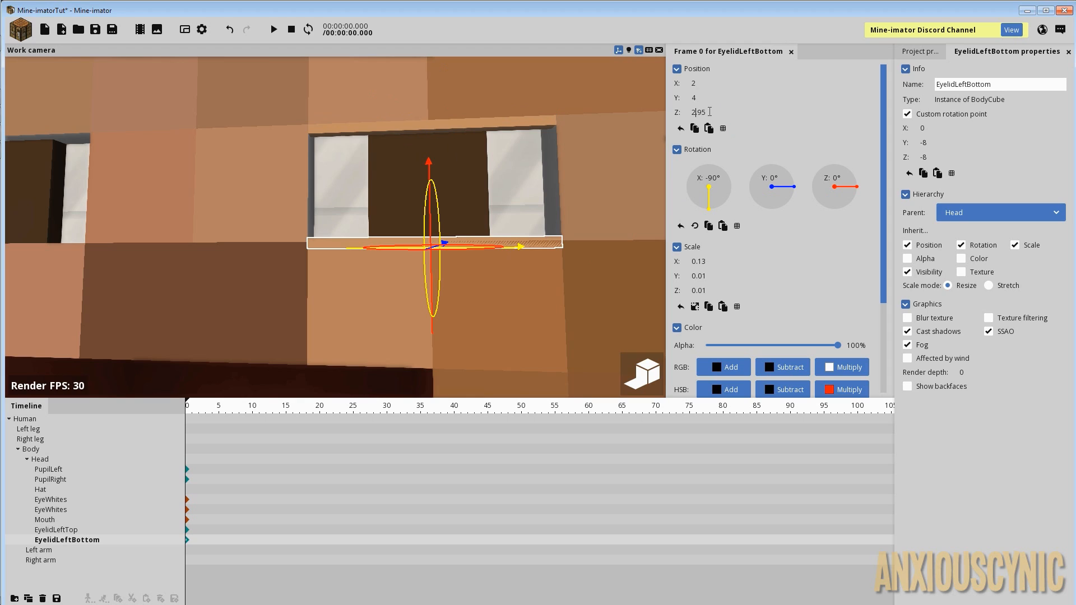
left_click_drag(710, 111, 682, 115)
type("3")
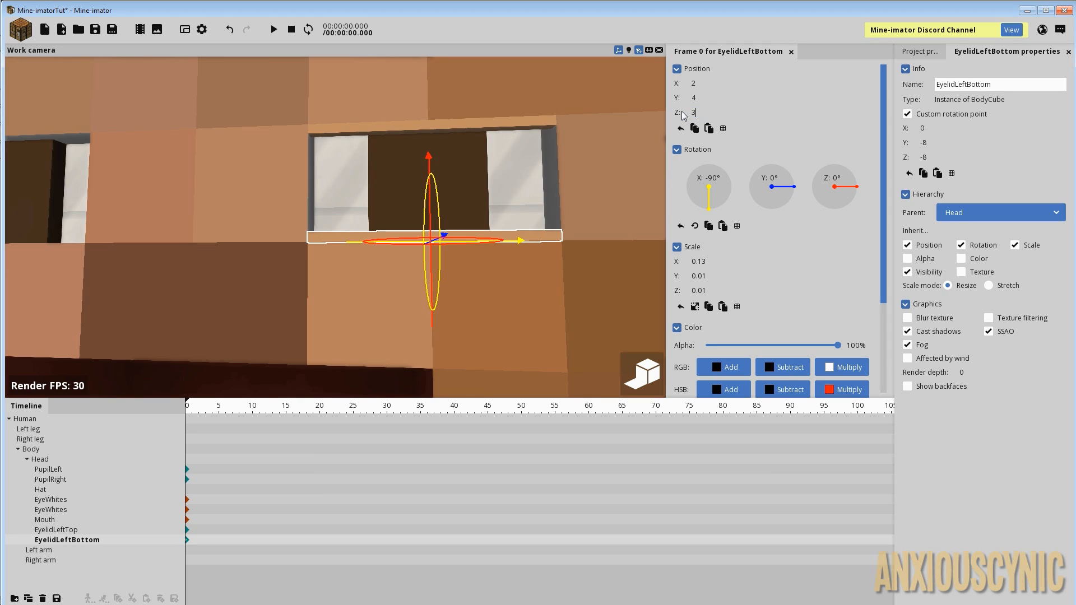
left_click(478, 188)
left_click(578, 178)
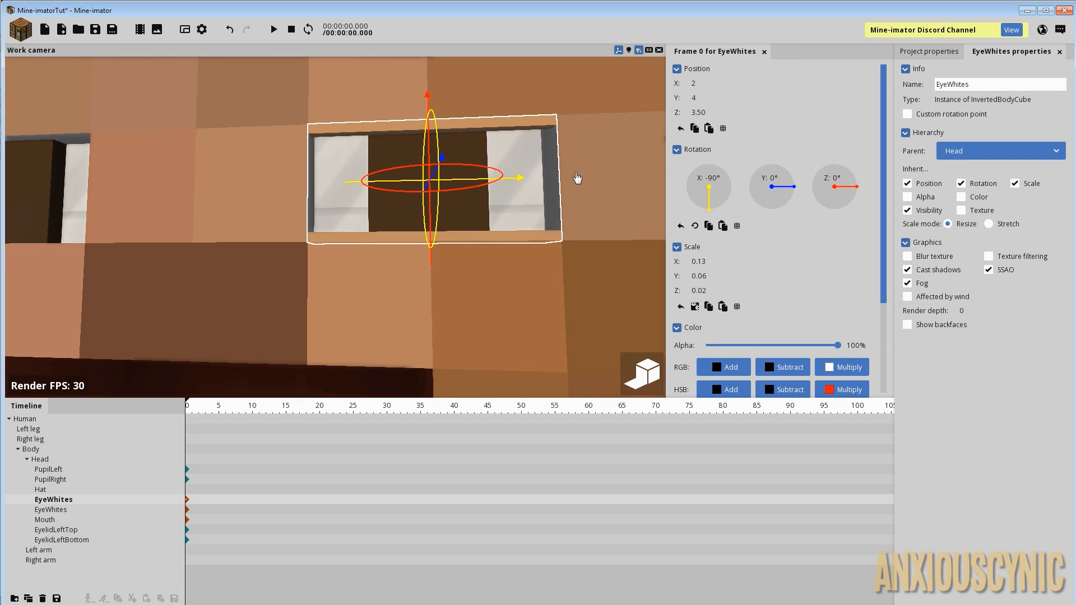
key("ctrl+s")
- Duplicate EyelidLeftTop and EyelidLeftBottom together and set the copies' X position to -2, on the other eye
right_click_drag(597, 175, 597, 175)
left_click_drag(597, 175, 552, 175)
left_click(545, 111)
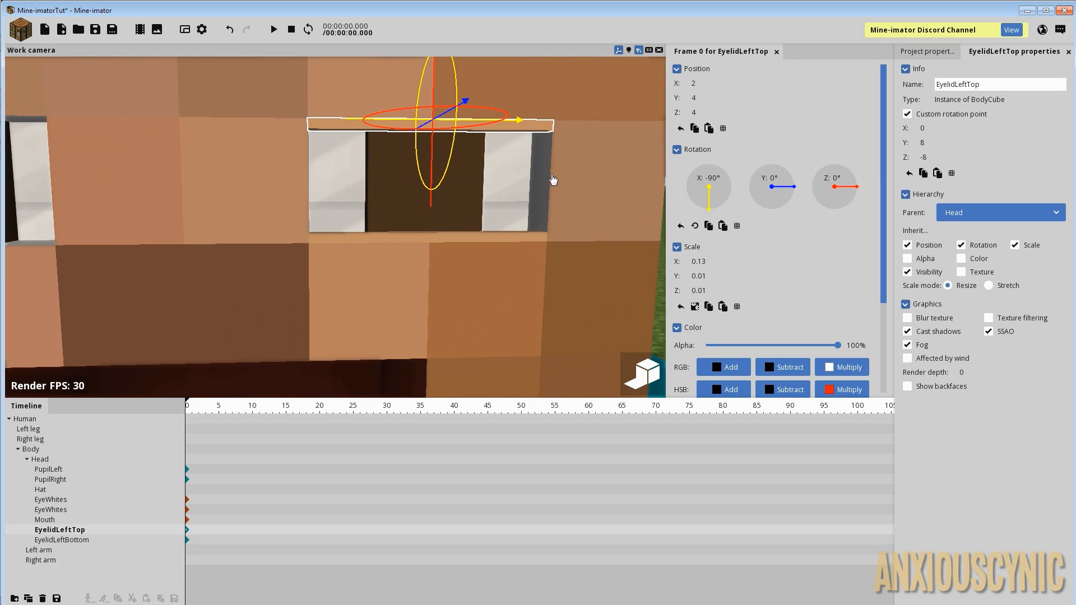
left_click(491, 242, "shift")
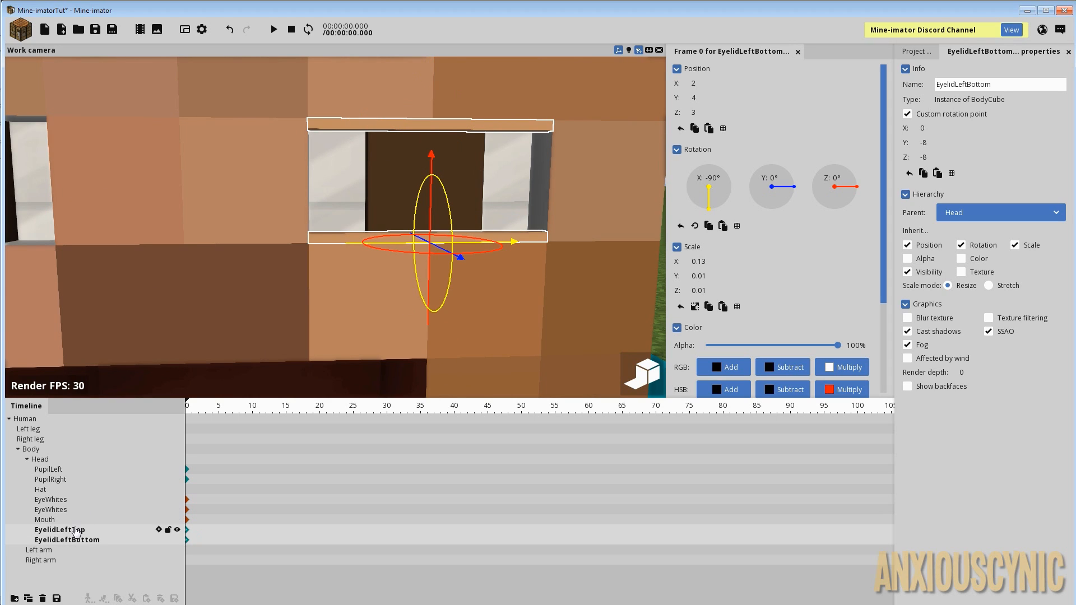
left_click(28, 599)
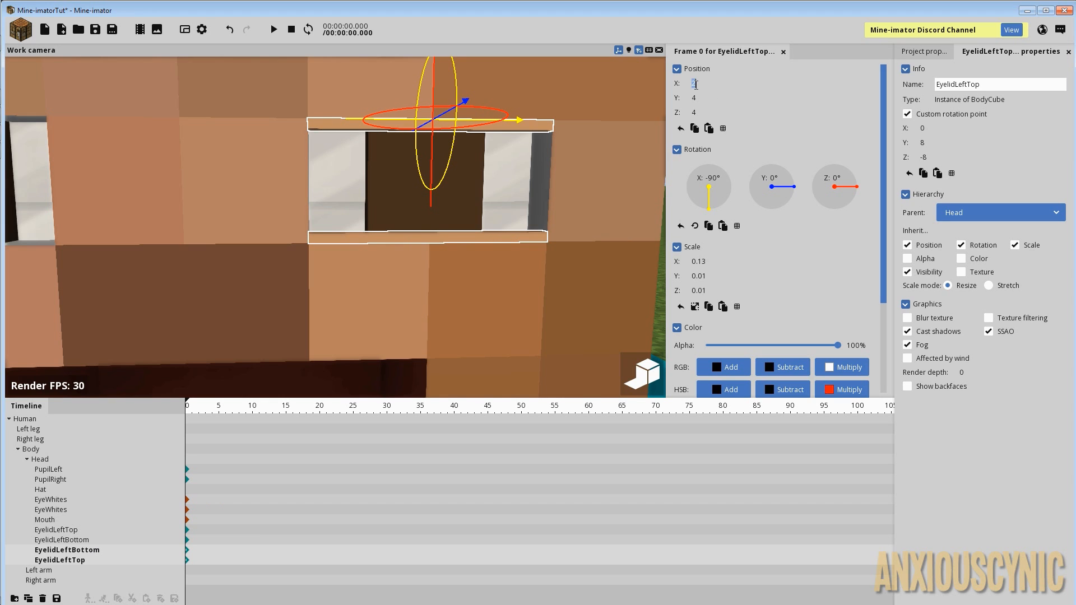
type("-")
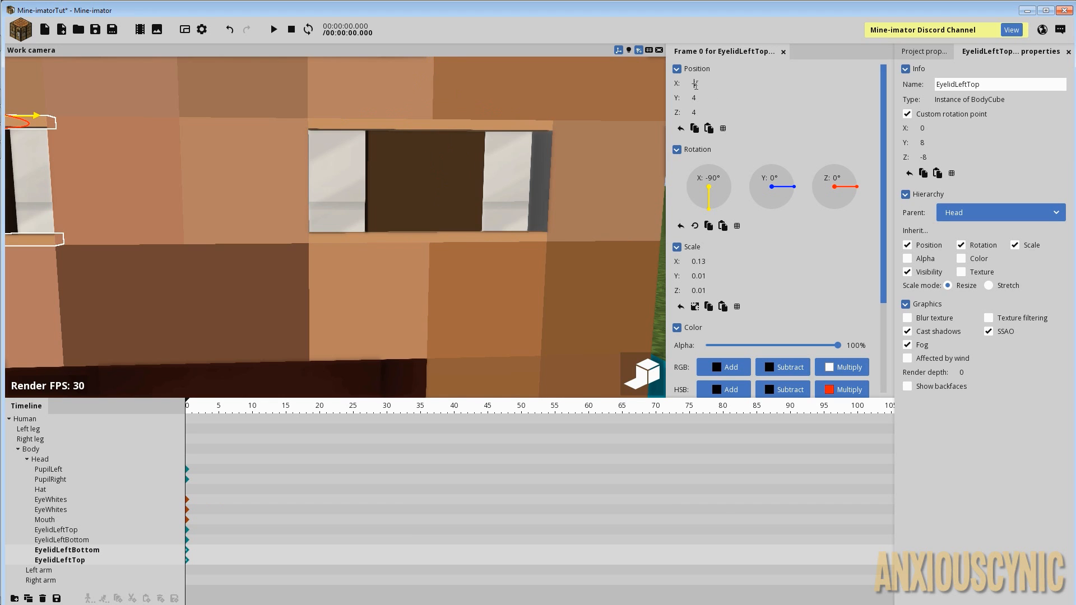
- Rename the duplicated EyelidLeftBottom part below the right eye to EyelidRightBottom
right_click_drag(337, 225, 339, 214)
left_click_drag(346, 213, 352, 214)
left_click(89, 541)
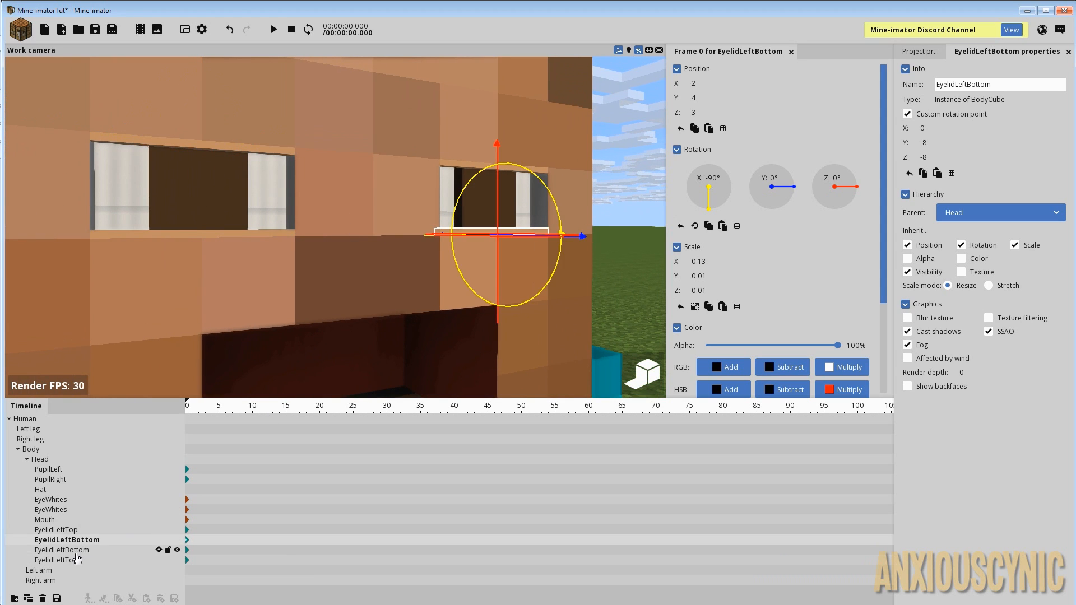
left_click(75, 550)
double_click(972, 88)
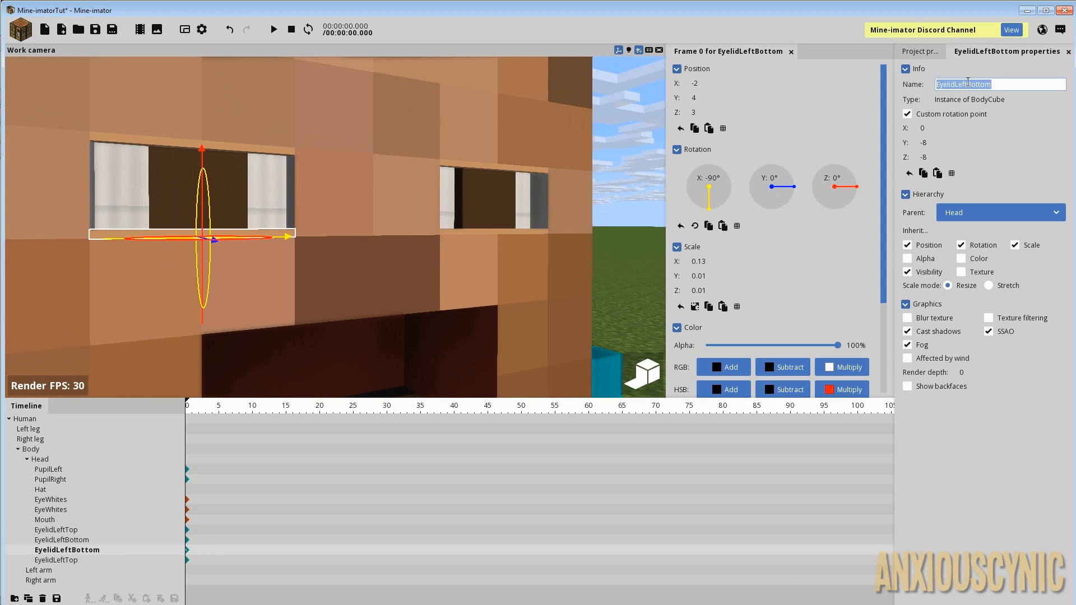
left_click(969, 84)
key("BackSpace")
key("BackSpace")
key("BackSpace")
key("BackSpace")
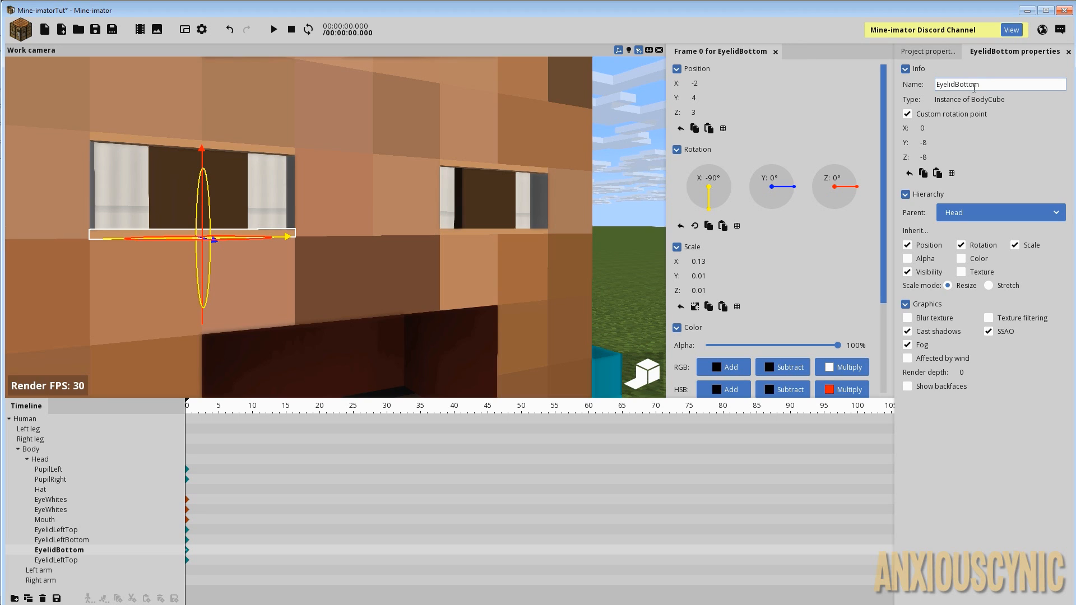
type("Right")
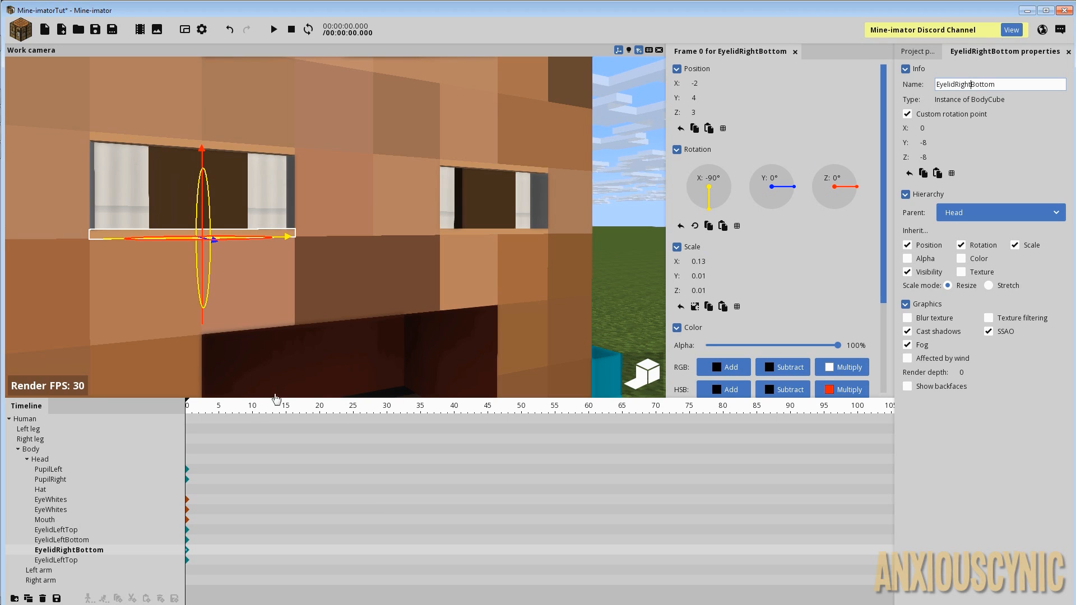
- Rename the duplicated EyelidLeftTop part above the right eye to EyelidRighttTop
left_click(61, 560)
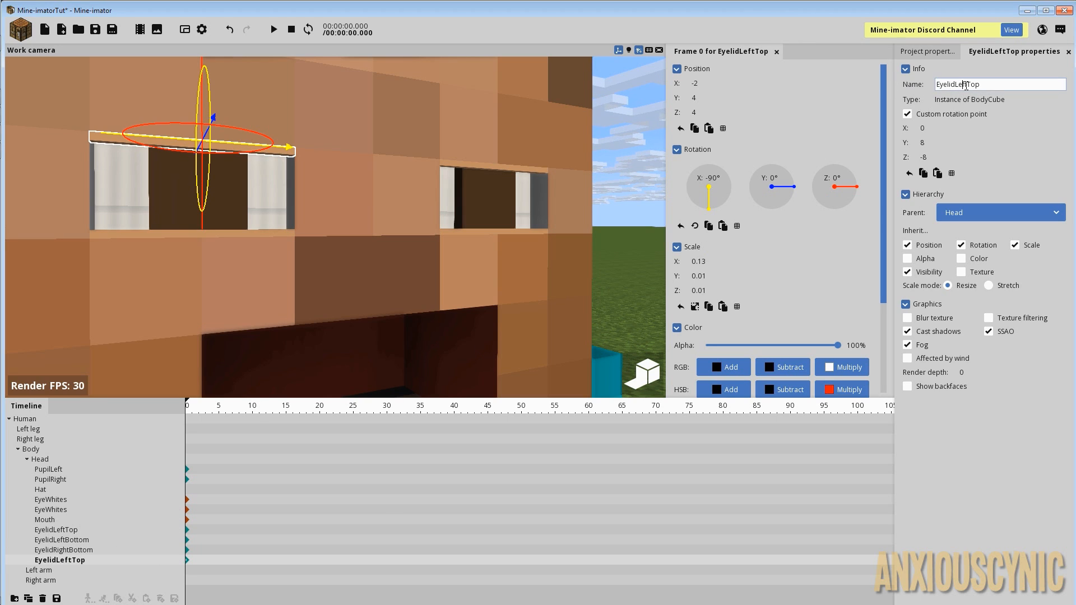
key("BackSpace")
key("BackSpace")
key("BackSpace")
type("Right")
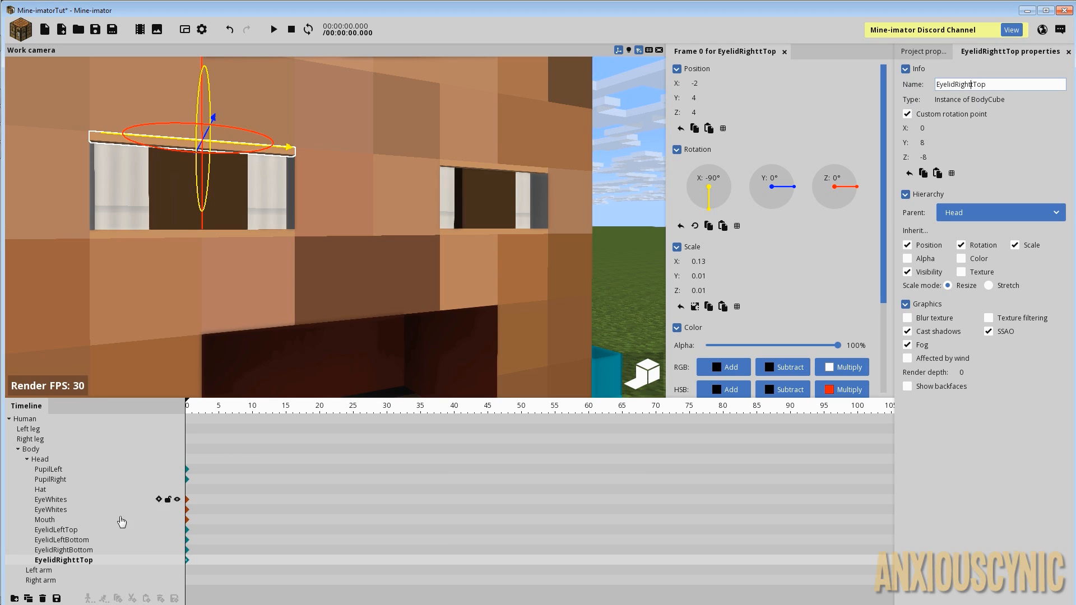
- Select the EyelidLeftTop part and save the project
left_click(94, 550)
left_click(67, 538)
left_click(69, 530)
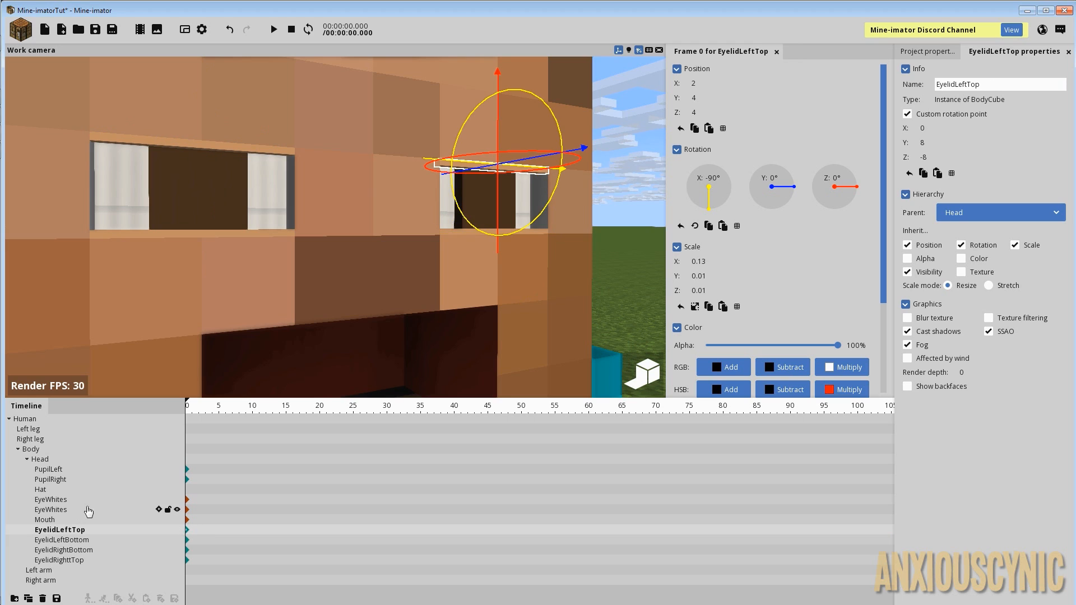
key("ctrl+s")
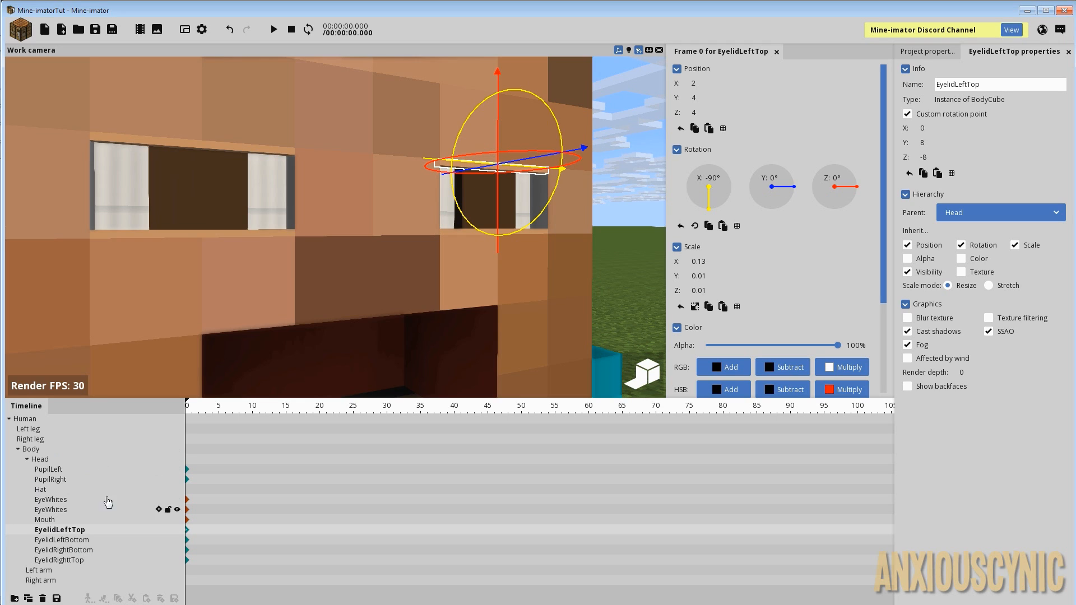
- Group all four eyelid parts in a new folder named Eyelids and leave the folder collapsed
left_click(72, 541, "shift")
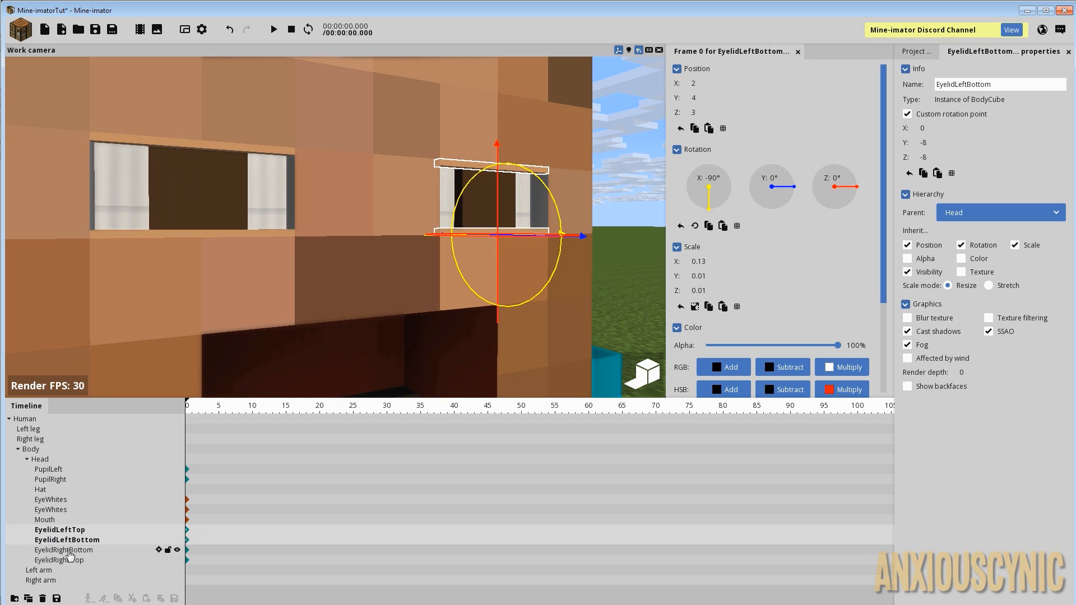
left_click(68, 550, "shift")
left_click(65, 561, "shift")
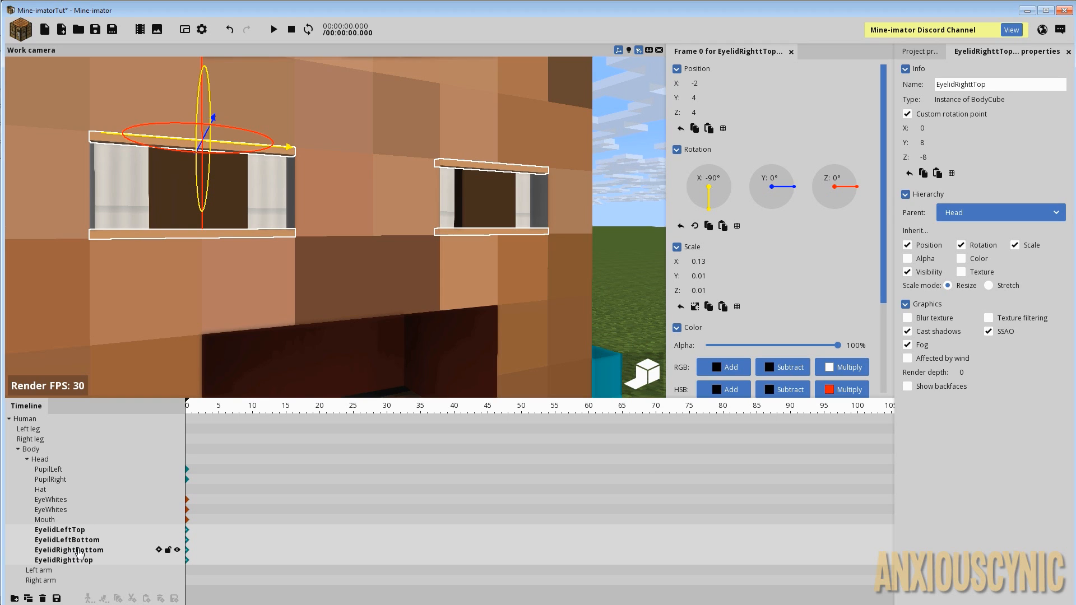
left_click(15, 598)
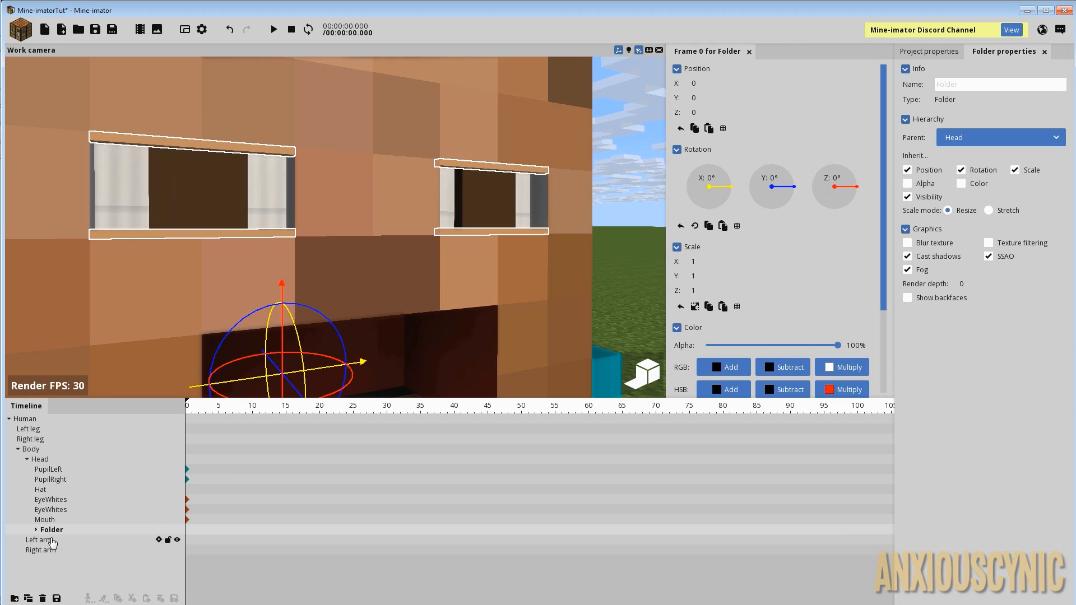
left_click(956, 87)
type("Eyelids")
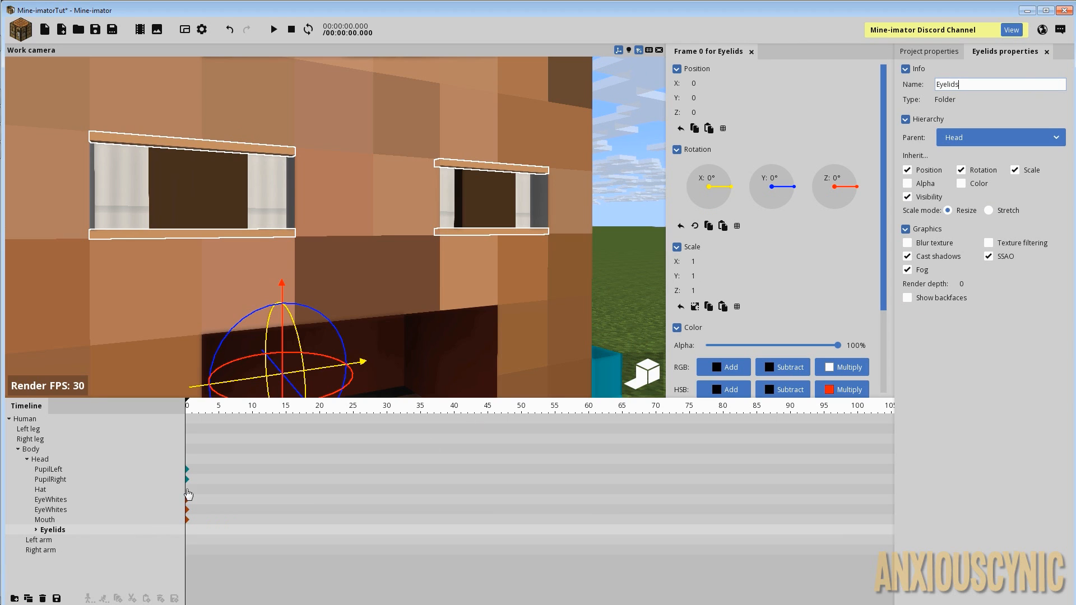
left_click(50, 520)
left_click(36, 530)
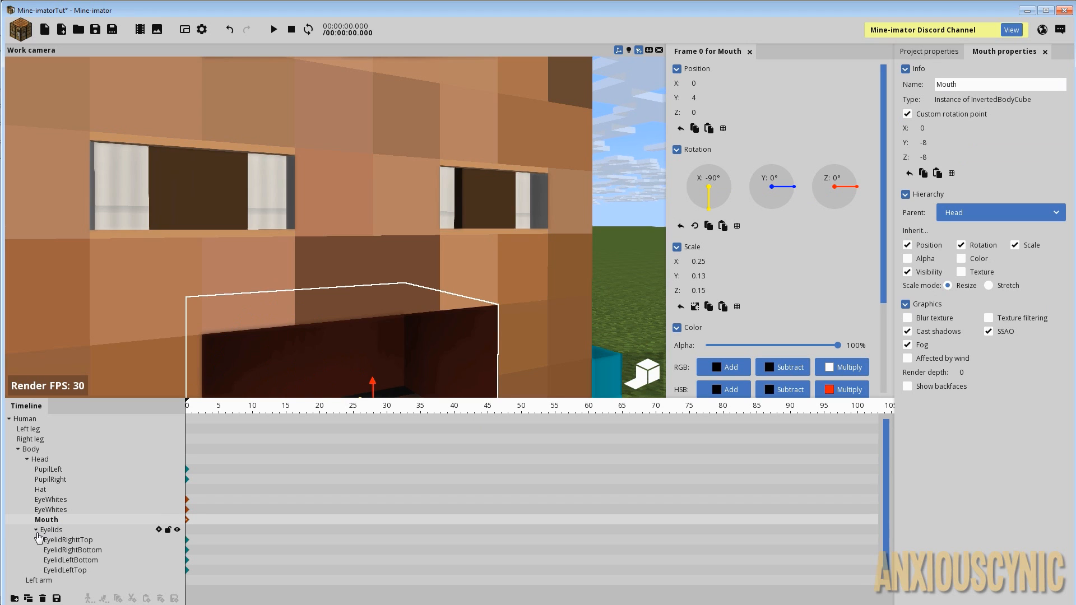
left_click(36, 530)
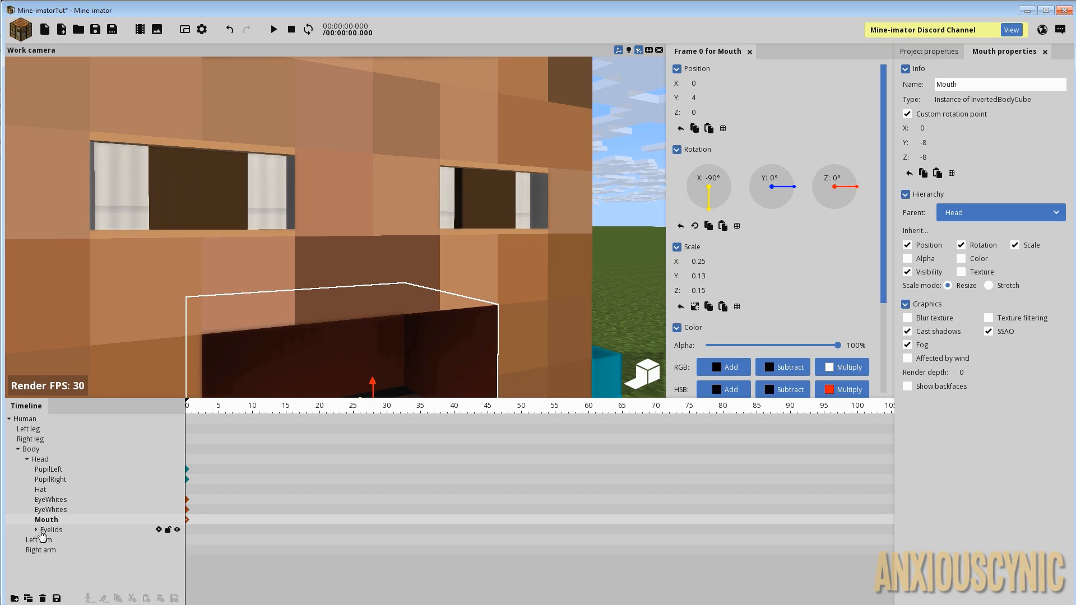
- Duplicate PupilRight and move the copy down to the mouth opening, at a Z position of about 0.68
scroll(471, 286, "down", 5)
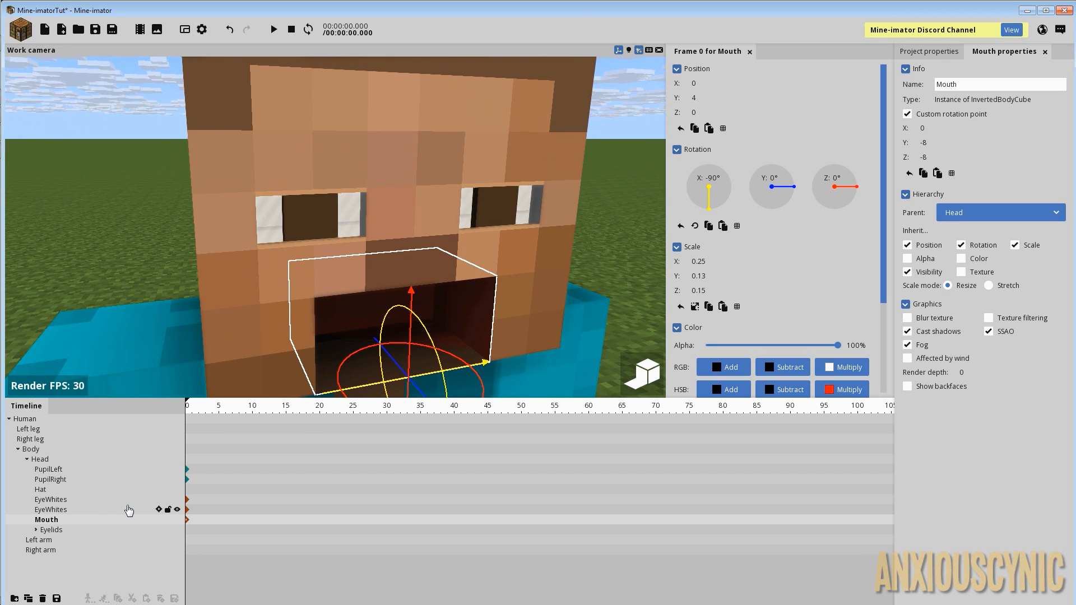
right_click_drag(513, 219, 514, 249)
left_click_drag(512, 219, 476, 185)
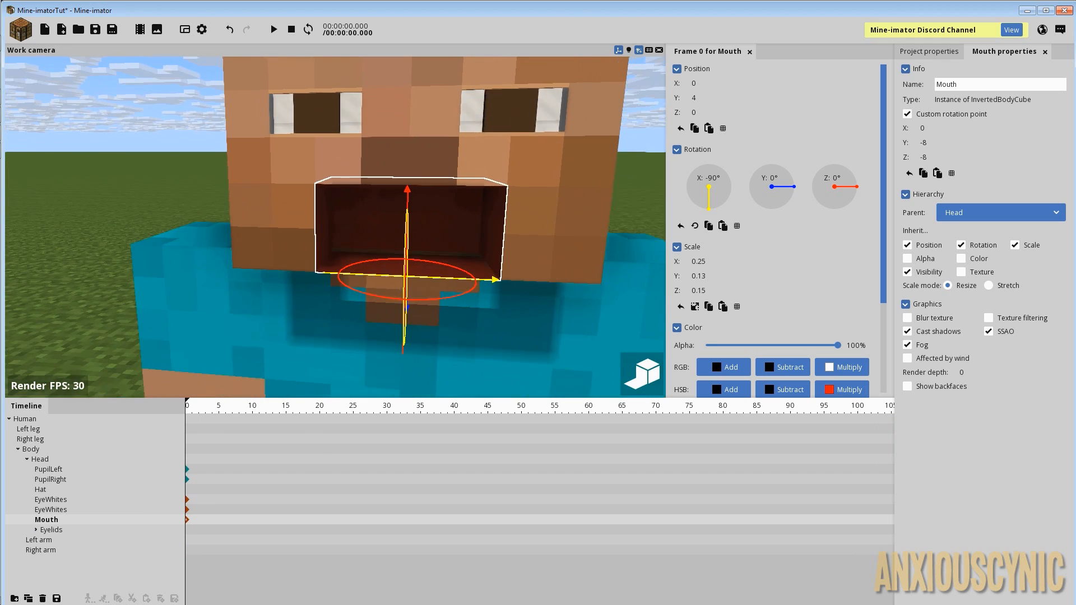
right_click_drag(526, 269, 526, 241)
scroll(527, 269, "up", 3)
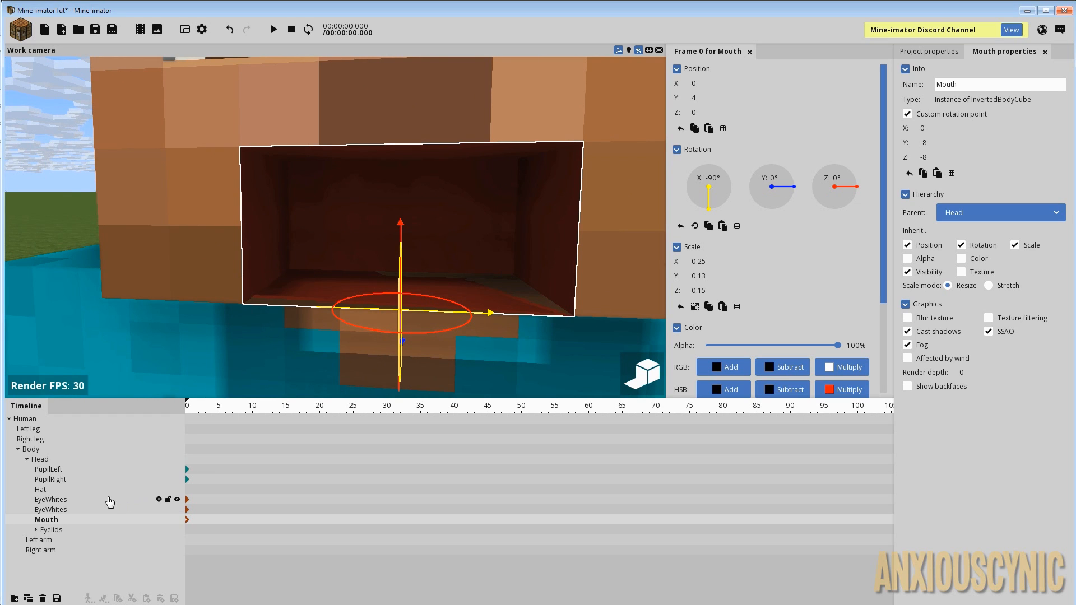
left_click(50, 479)
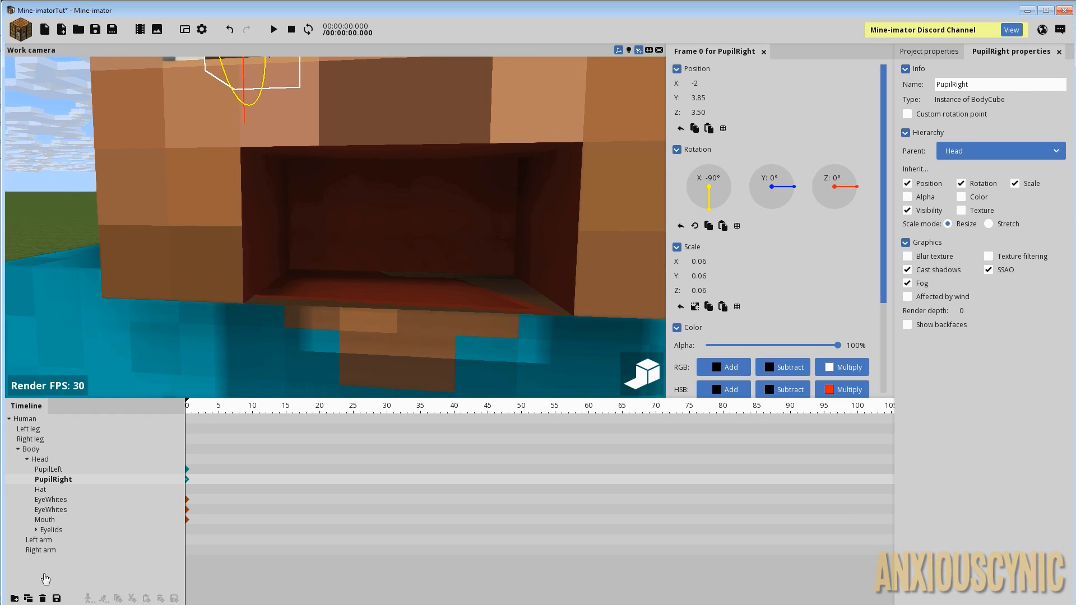
left_click(28, 599)
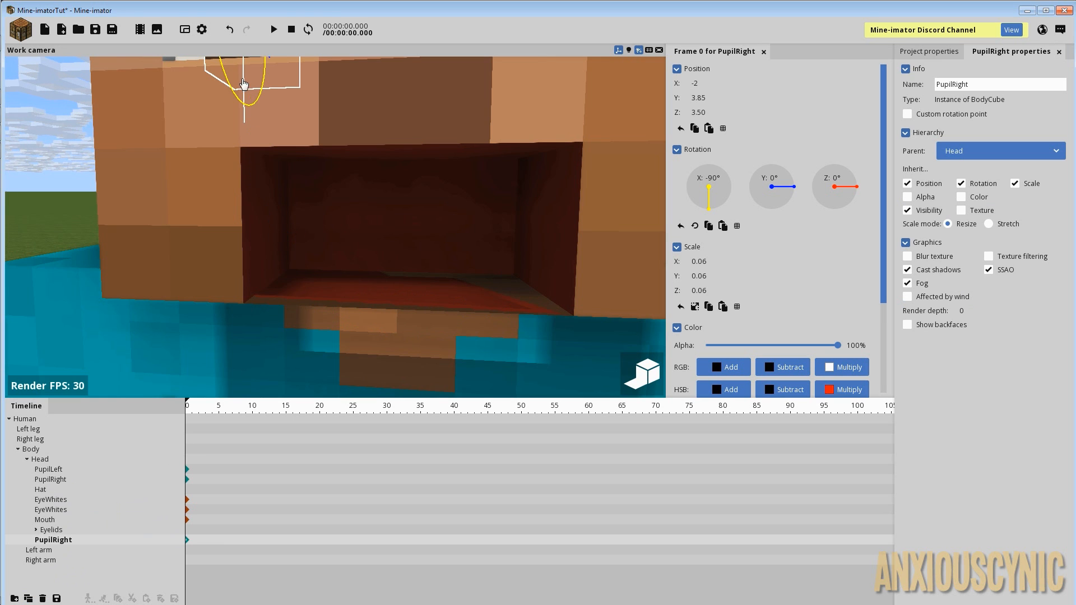
left_click_drag(244, 84, 250, 274)
left_click_drag(345, 304, 319, 305)
scroll(339, 320, "up", 3)
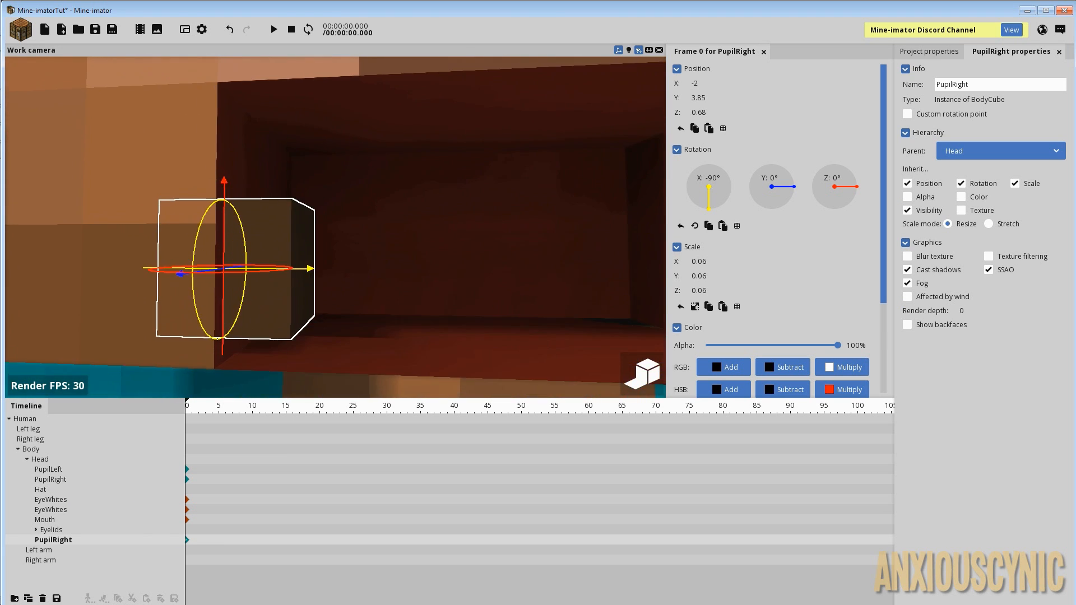
- Give the copied pupil block a custom rotation point with Y at -8 and reset its X position to 0
left_click(952, 115)
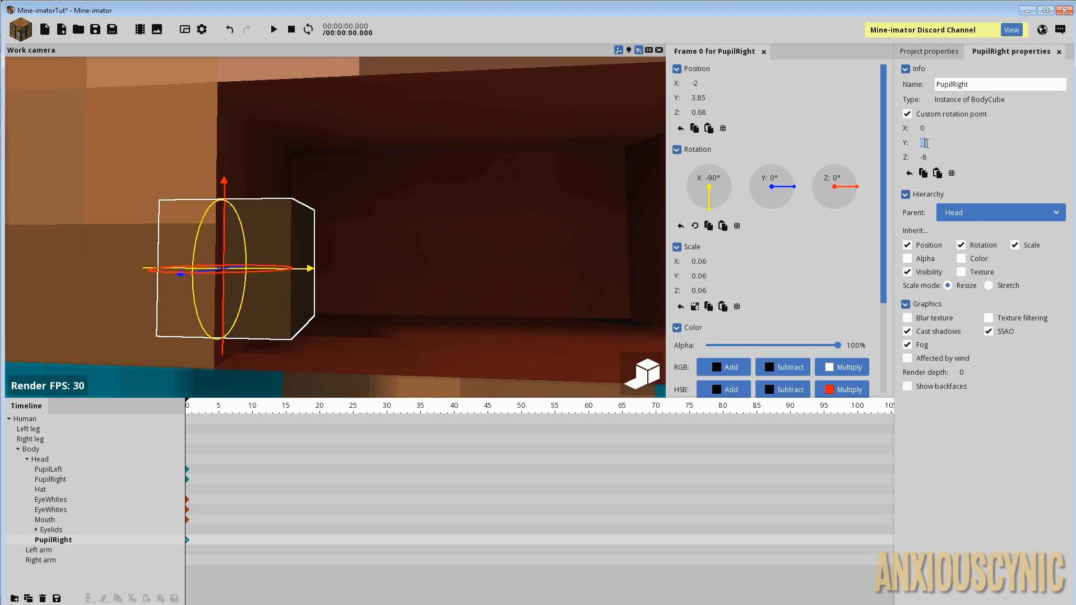
type("-8")
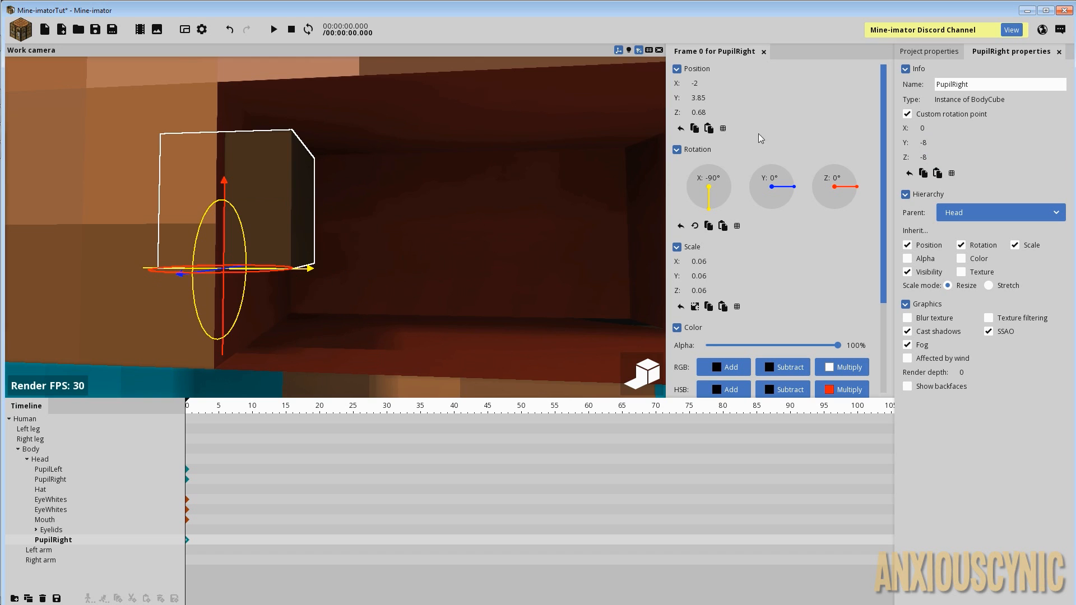
right_click(699, 83)
- Set the copied block's Y position to 4 and its Z position to 0
right_click_drag(555, 194, 604, 153)
scroll(560, 149, "down", 2)
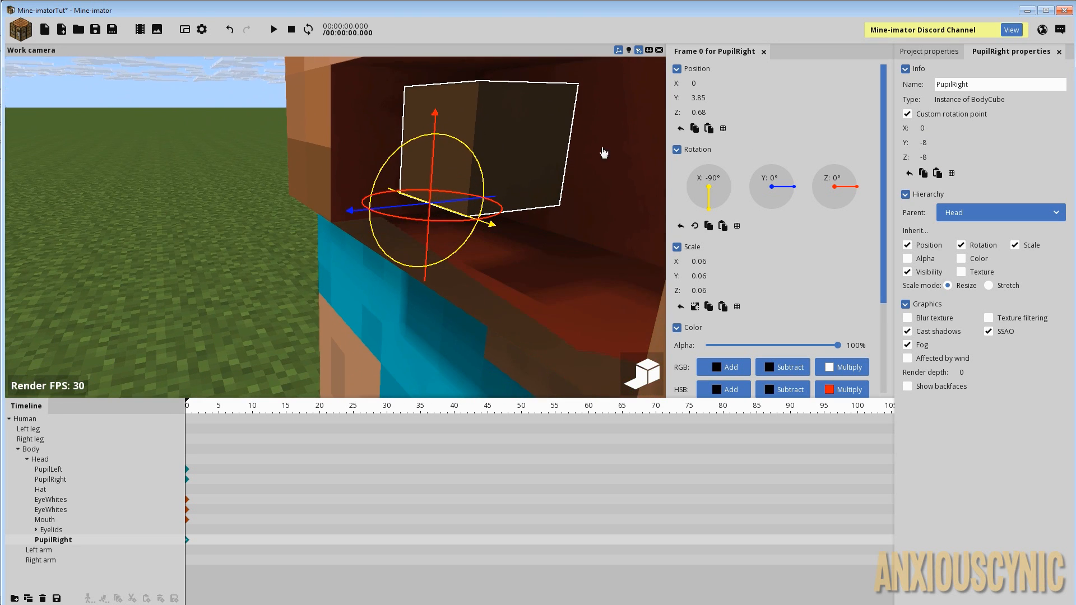
left_click_drag(710, 102, 698, 100)
left_click(697, 100)
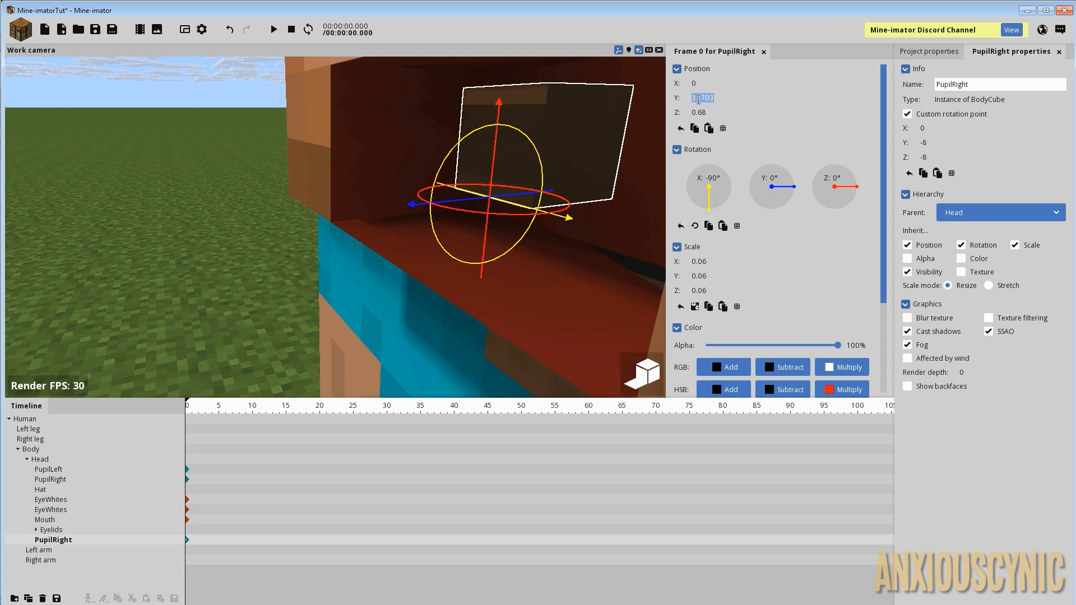
type("4")
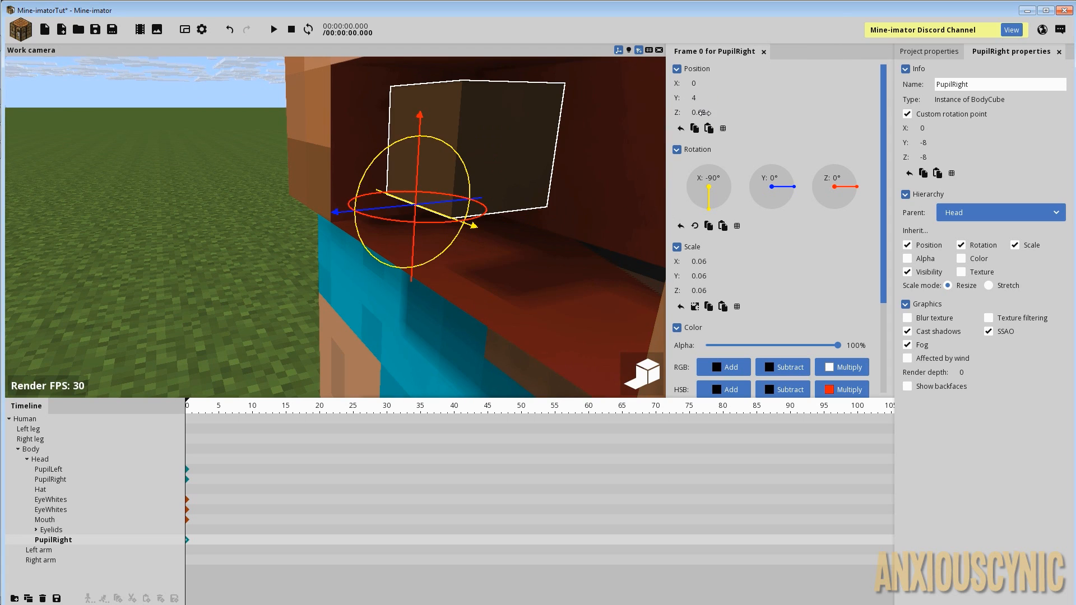
left_click(704, 112)
left_click(739, 113)
left_click_drag(708, 112, 703, 113)
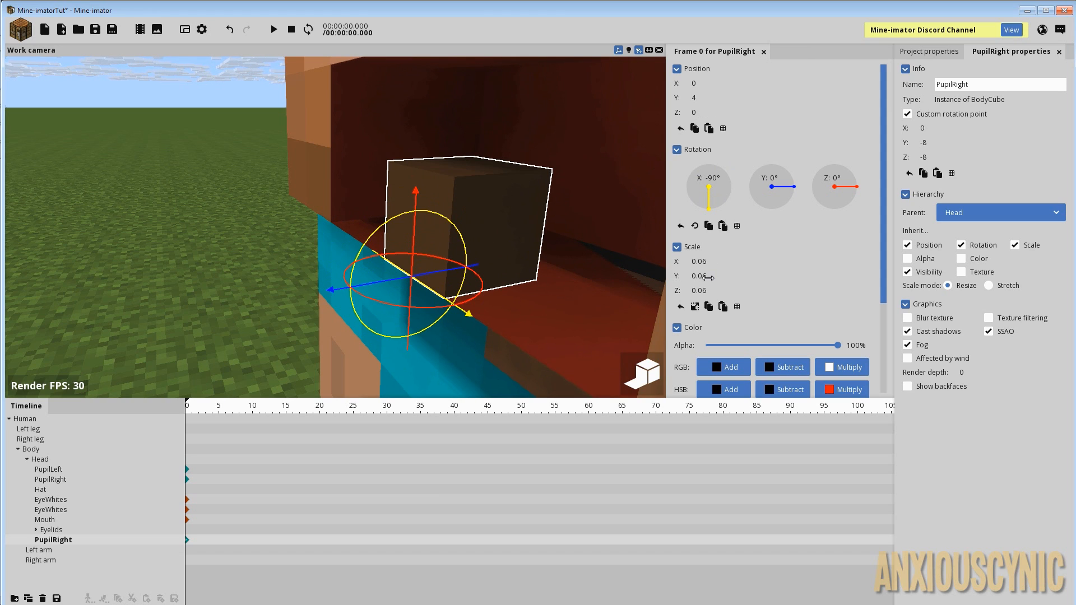
- Flatten the copied block in the mouth by setting its Y scale to 0.035
left_click_drag(708, 276, 691, 279)
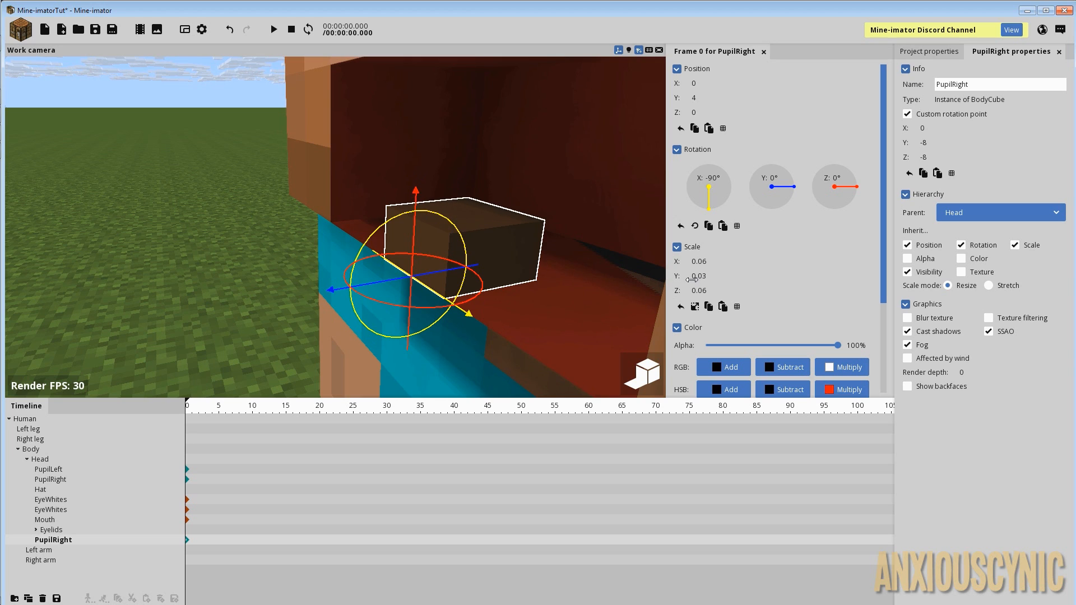
left_click_drag(553, 217, 616, 199)
scroll(552, 217, "down", 4)
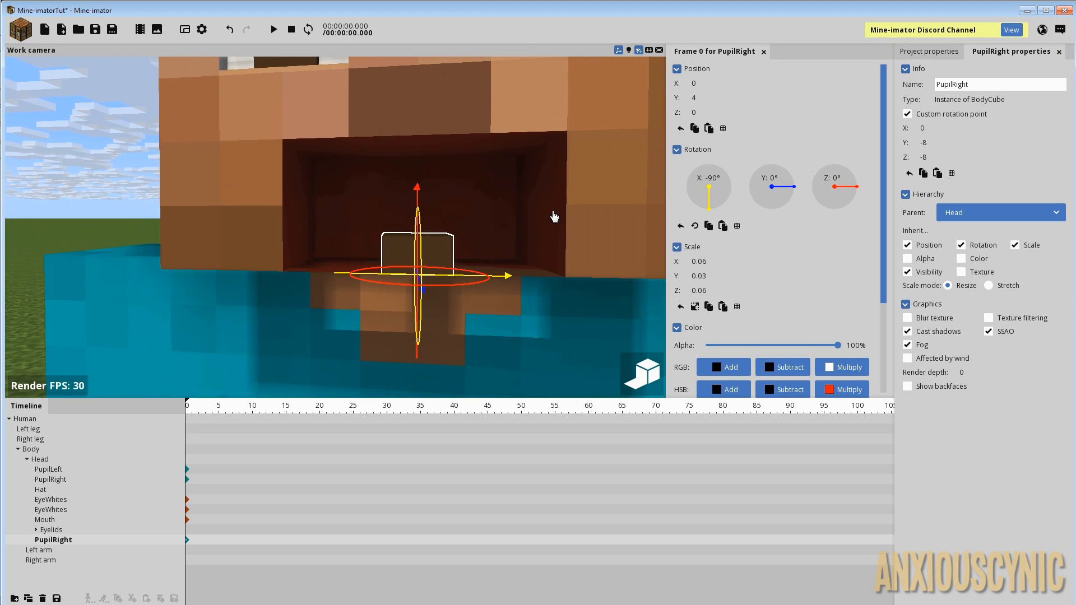
left_click(695, 277)
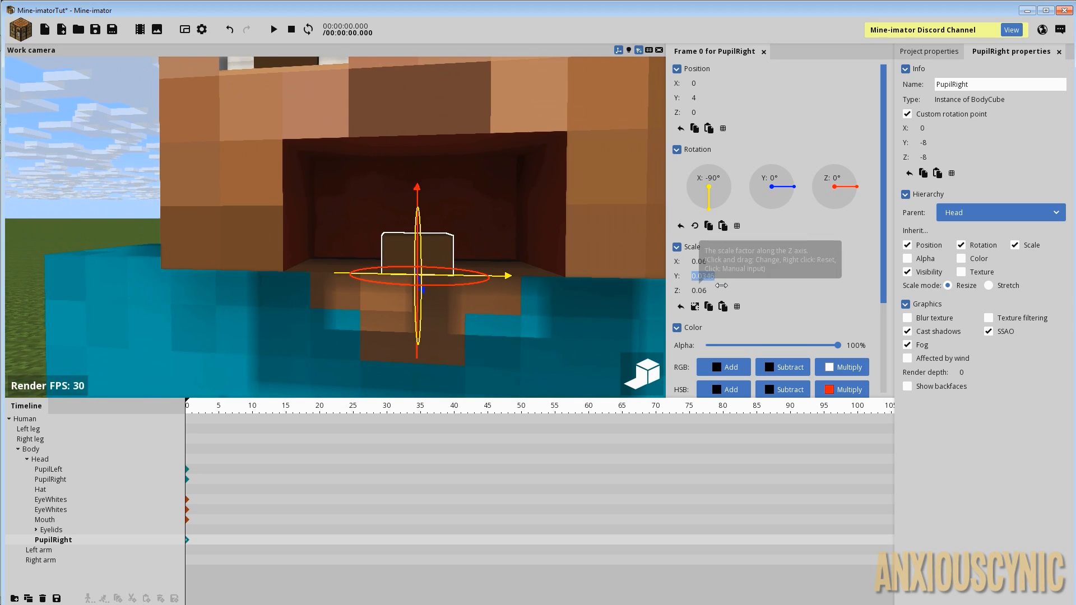
type(".04")
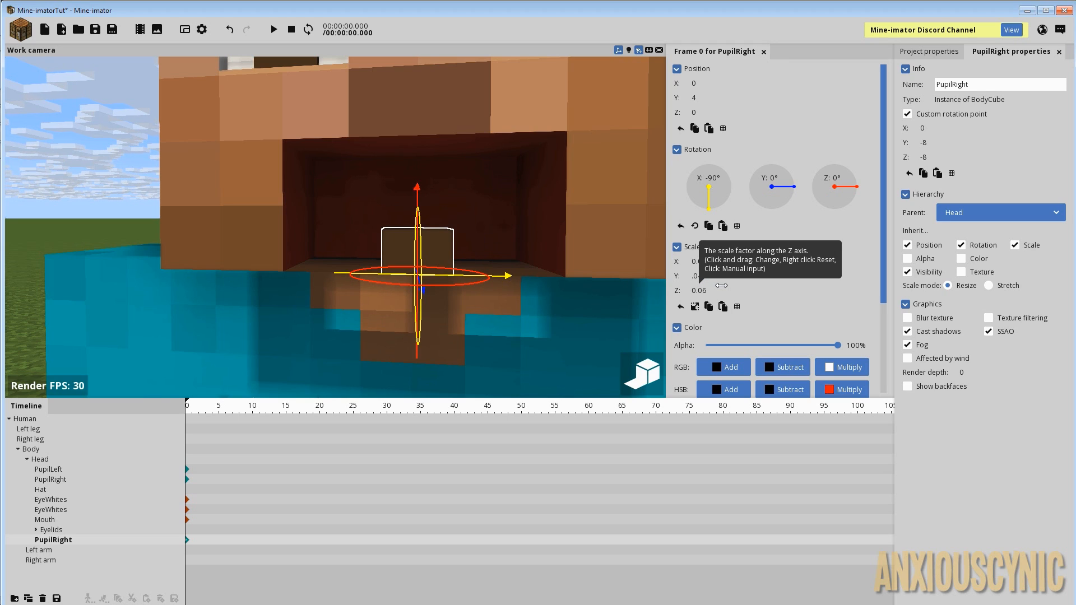
key("BackSpace")
type("35")
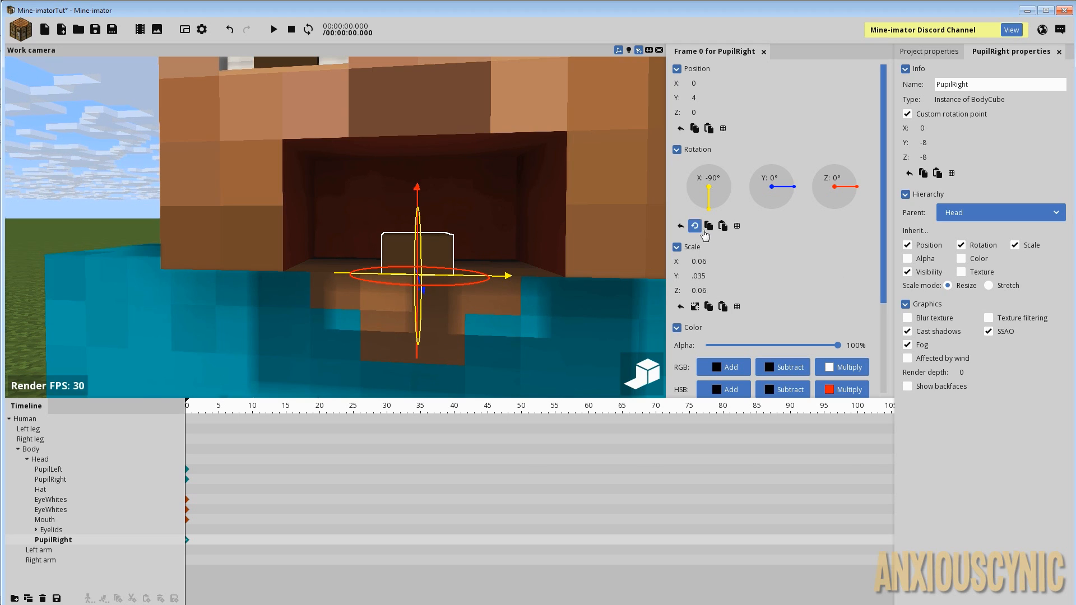
right_click_drag(591, 209, 537, 207)
key("ctrl+z")
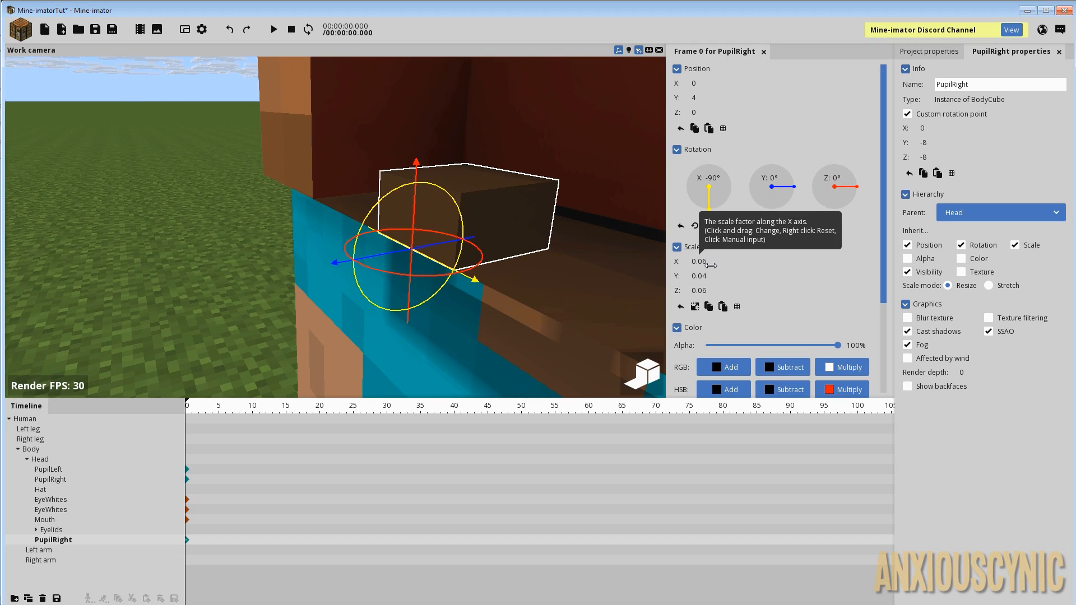
- Thin the mouth block to a Z scale of about 0.02 and widen it to an X scale of about 0.24
left_click_drag(705, 291, 666, 292)
right_click_drag(663, 291, 529, 264)
left_click_drag(701, 261, 746, 271)
scroll(572, 201, "down", 3)
right_click_drag(566, 204, 553, 209)
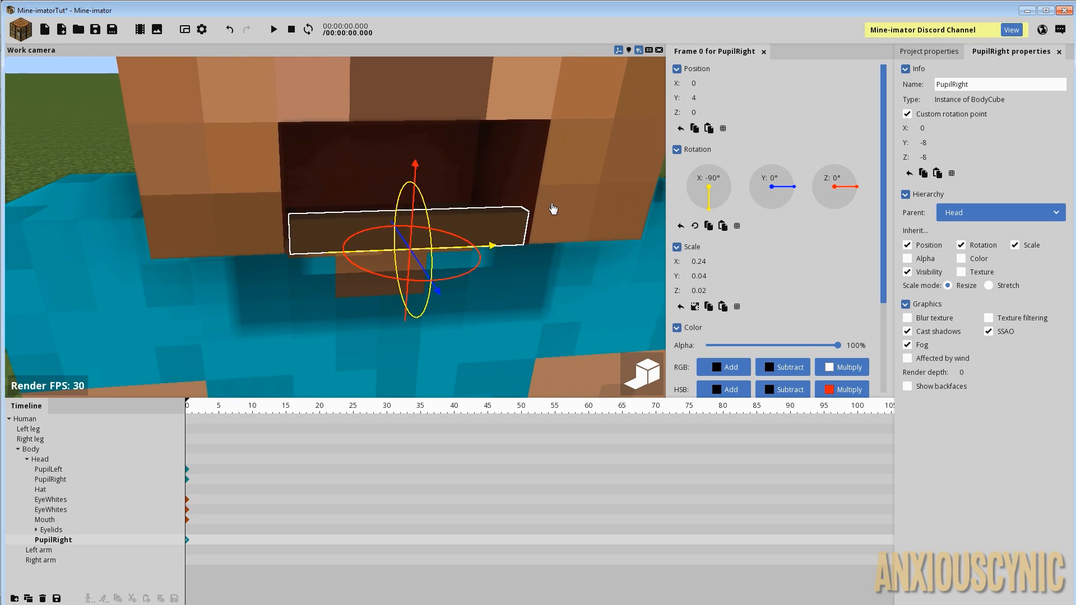
left_click_drag(553, 208, 526, 215)
- Fine-tune the mouth block's X scale to about 0.24, making it slightly narrower within the mouth opening
left_click(709, 259)
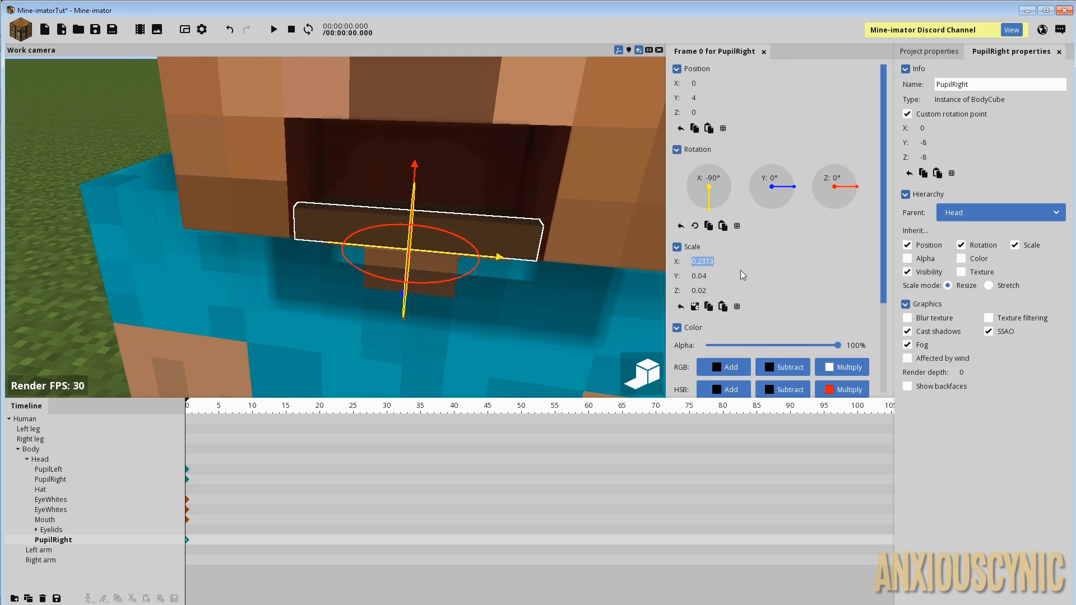
key("Right")
key("BackSpace")
type("5")
scroll(891, 347, "down", 1)
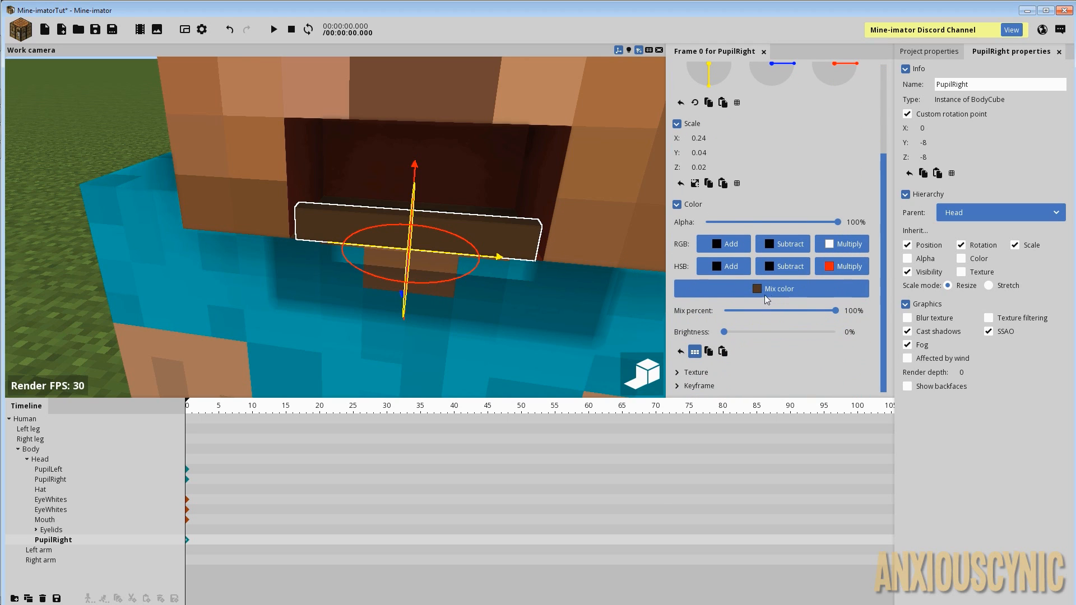
- Set the mouth block's mix color to white (FFFFFF) and rename the block Teeth
left_click(779, 289)
left_click(446, 246)
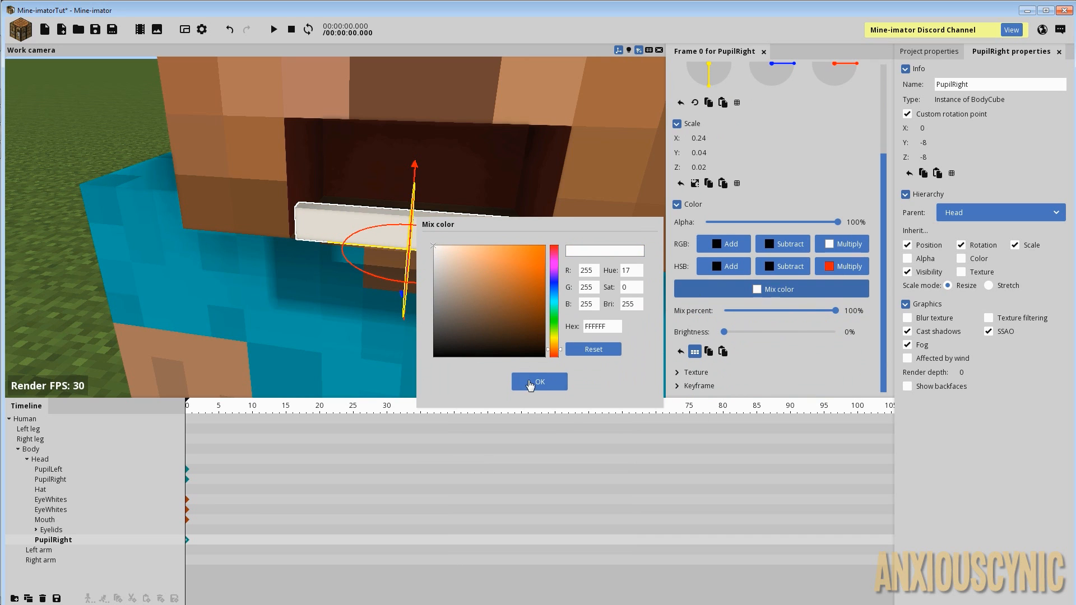
left_click(540, 381)
right_click_drag(526, 228, 538, 199)
key("ctrl+s")
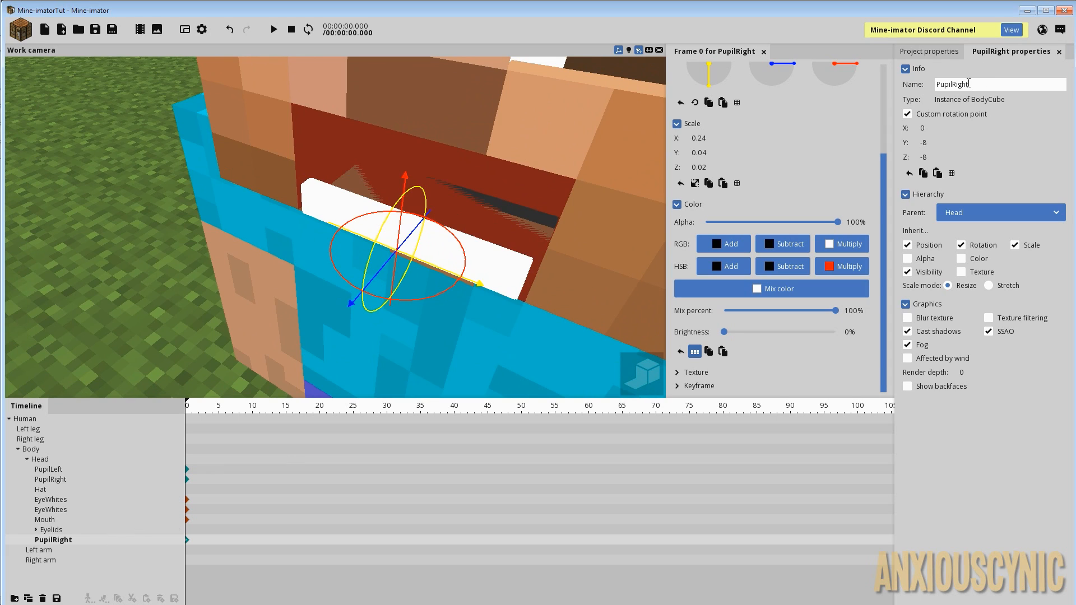
left_click(981, 85)
type("Teeth")
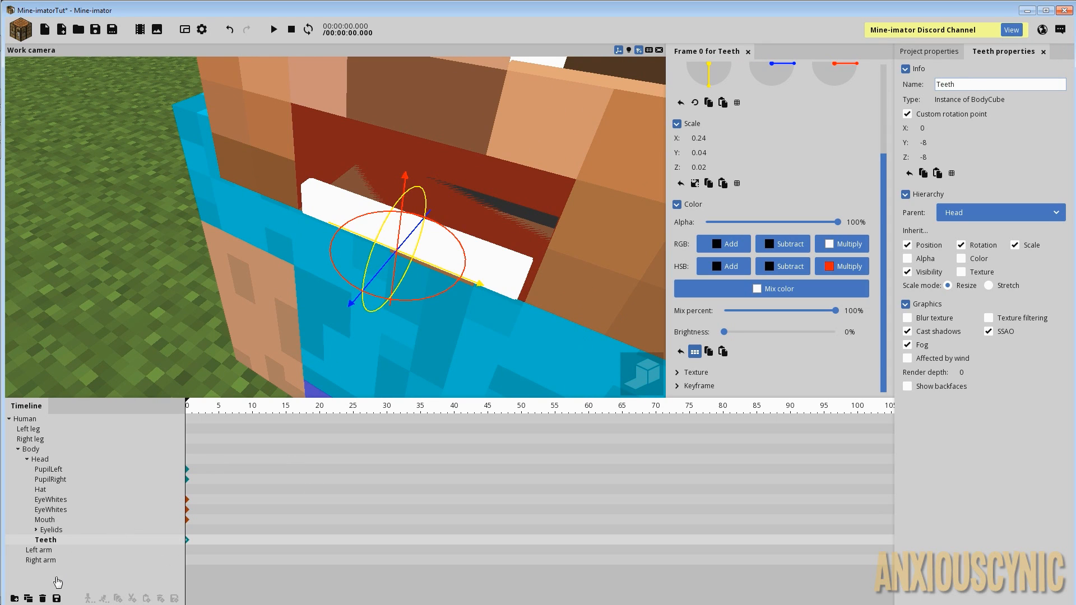
- Duplicate the Teeth block and nest the copy under the original Teeth
left_click(28, 598)
left_click_drag(47, 555, 59, 544)
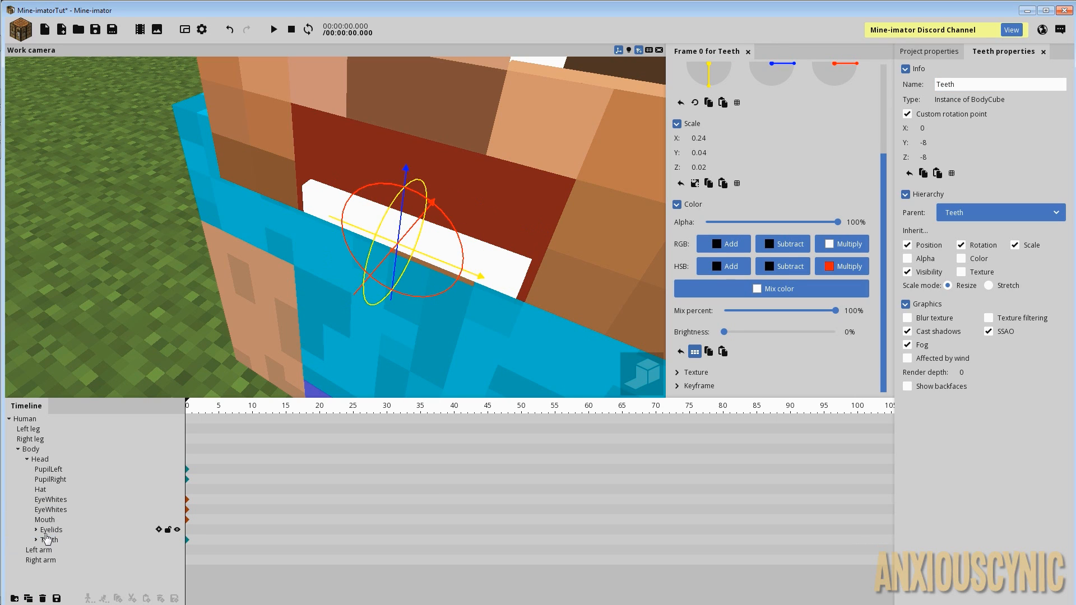
left_click(46, 534)
- Turn off scale inheritance for the nested Teeth copy
left_click(37, 540)
left_click(52, 550)
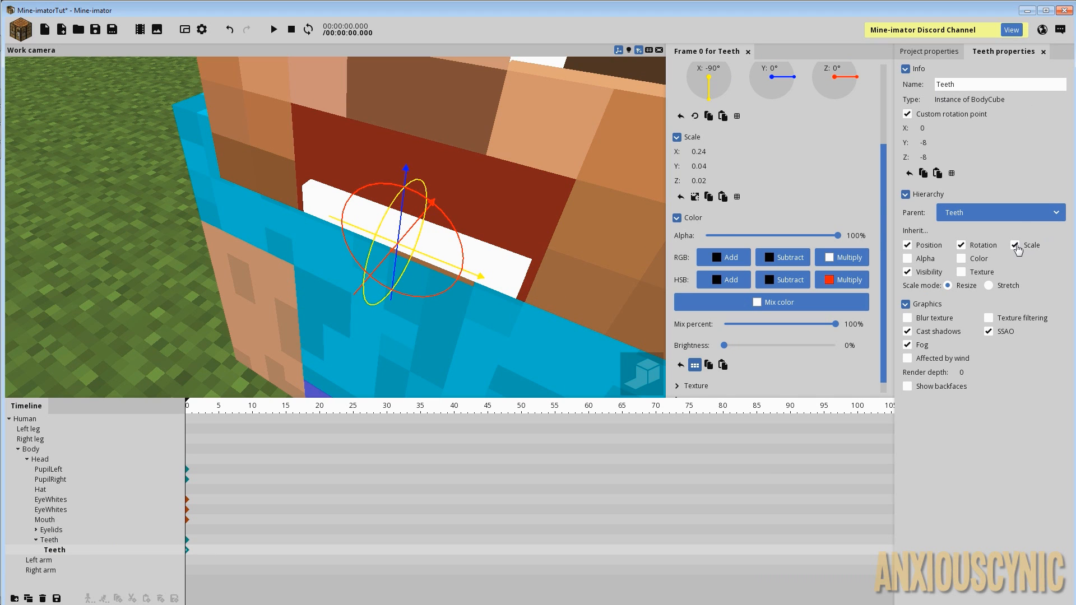
left_click(1016, 245)
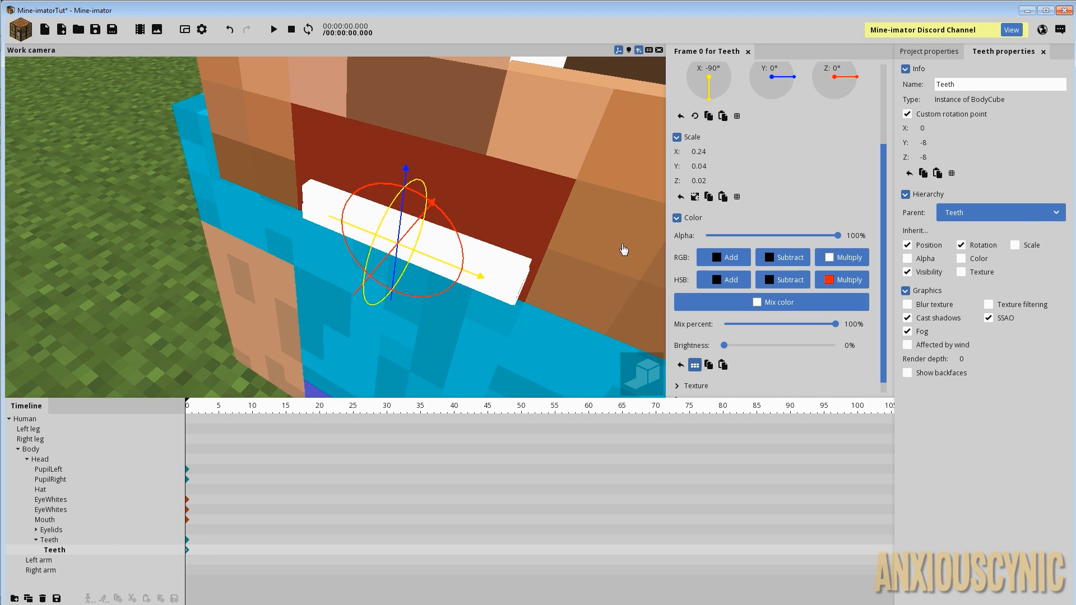
- Reset the nested Teeth copy's X rotation and Y position to 0
left_click_drag(576, 257, 519, 228)
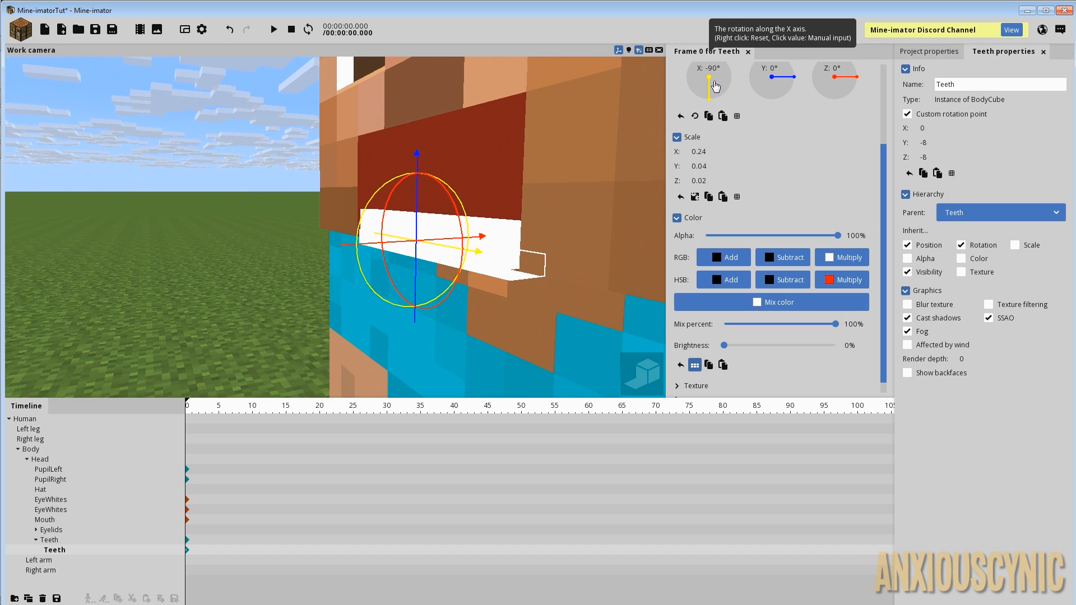
right_click(715, 86)
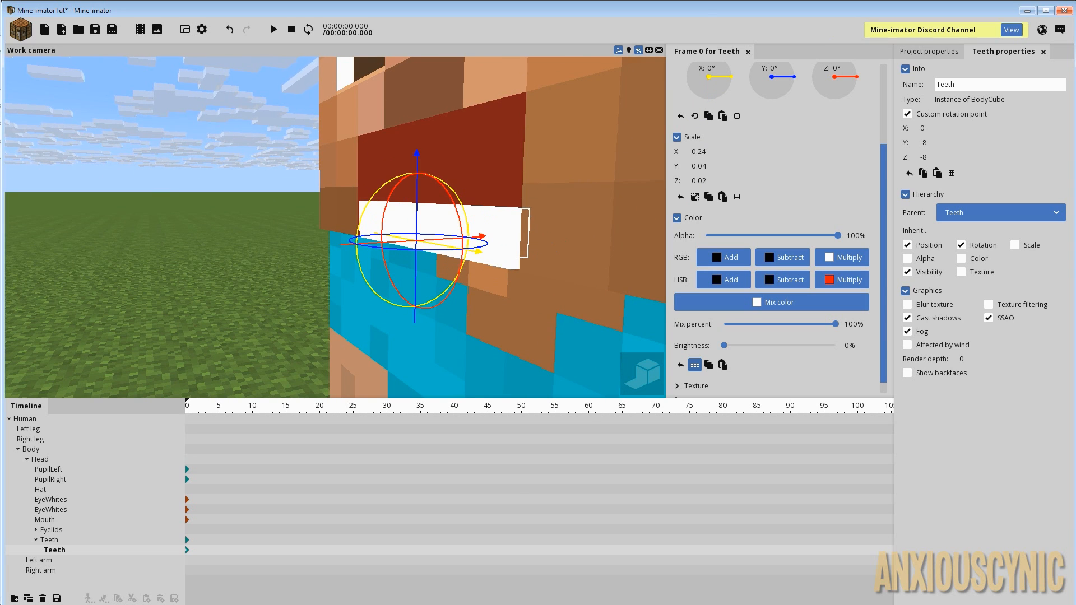
left_click_drag(544, 230, 505, 188)
left_click_drag(571, 218, 538, 230)
scroll(885, 186, "up", 4)
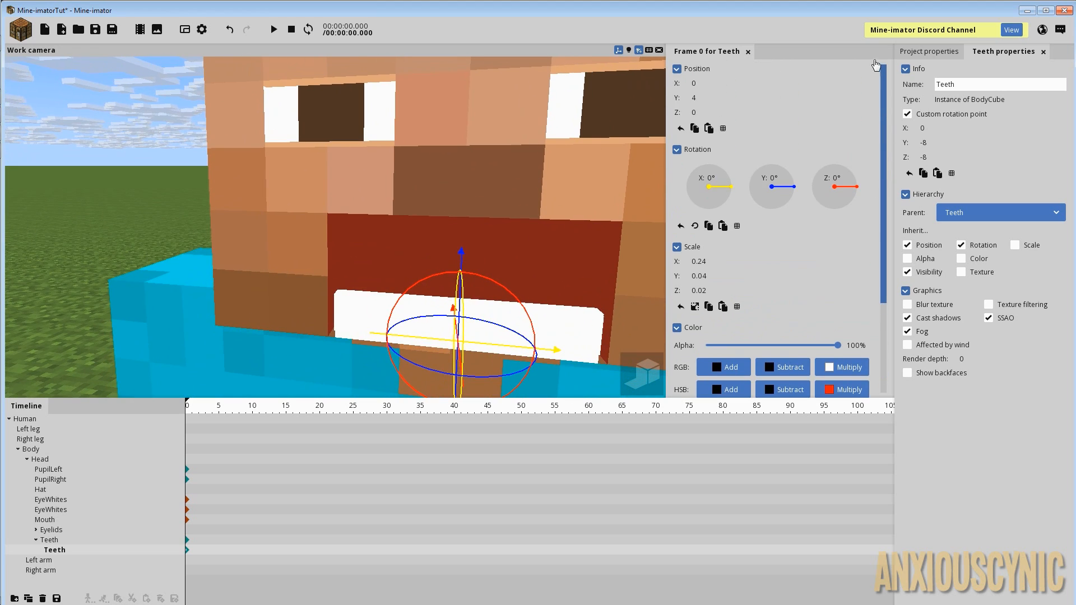
right_click(697, 97)
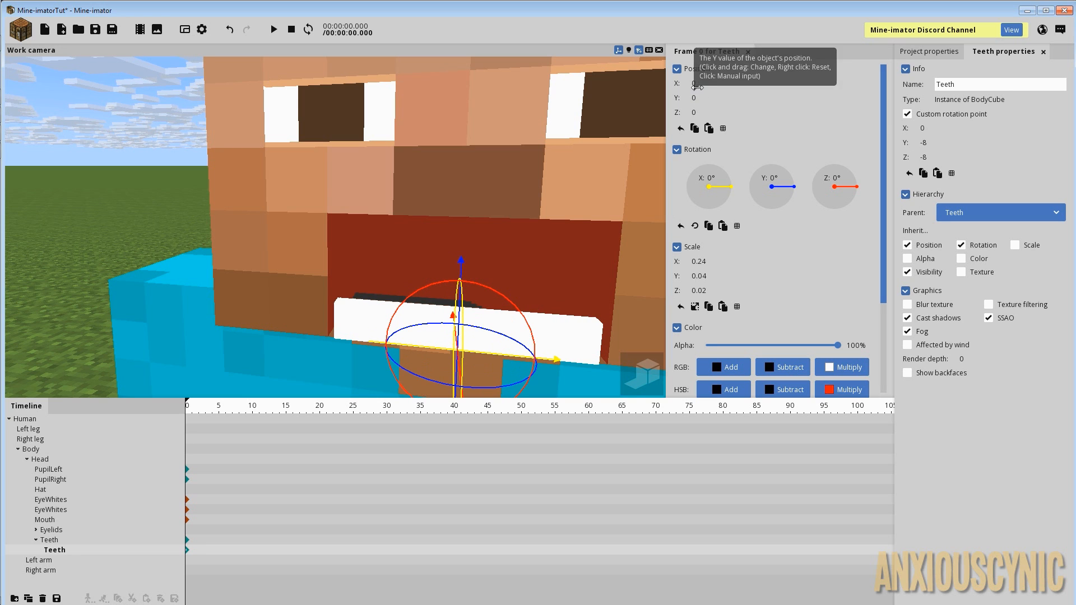
- Turn the nested Teeth copy sideways with a Y rotation of 90°
left_click_drag(554, 301, 489, 363)
left_click_drag(434, 219, 731, 212)
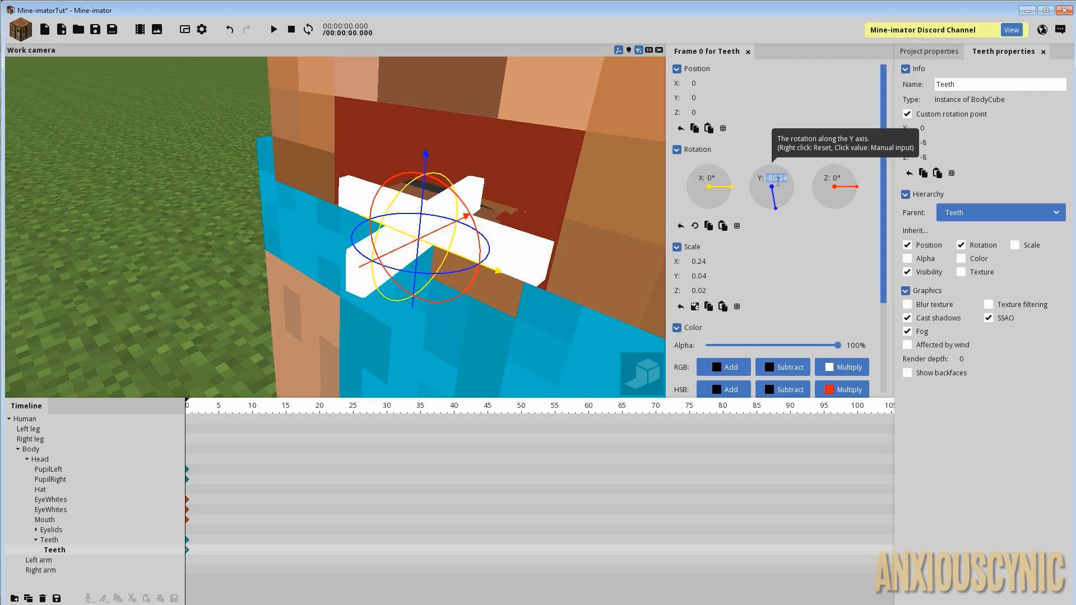
type("90")
key("Return")
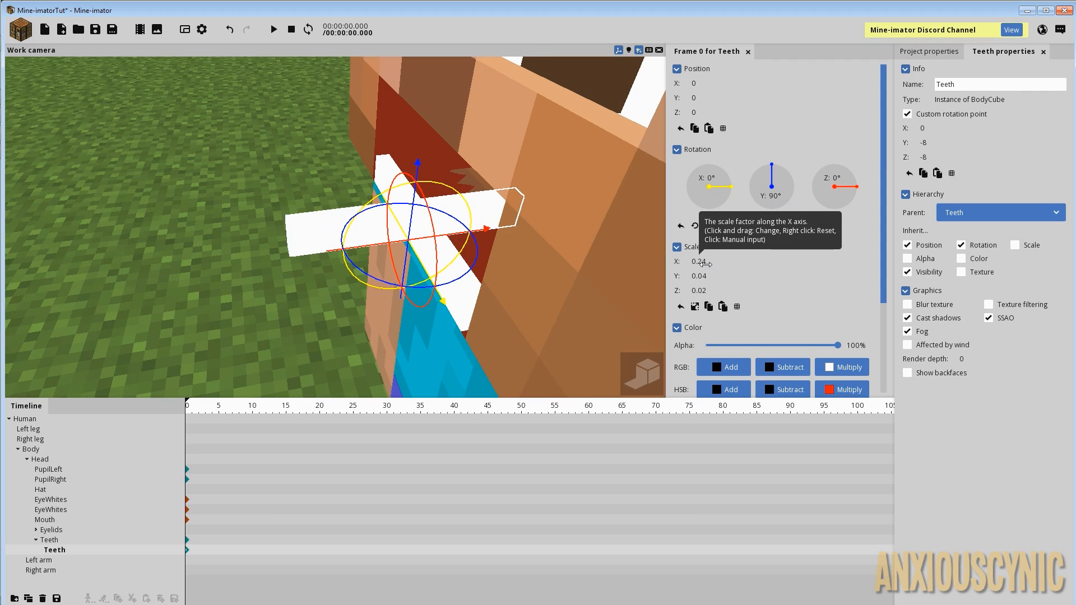
- Shorten the nested Teeth copy to an X scale of about 0.14 and move it back to a Z position of 72
left_click_drag(705, 263, 683, 264)
left_click_drag(473, 258, 537, 221)
left_click_drag(428, 127, 521, 132)
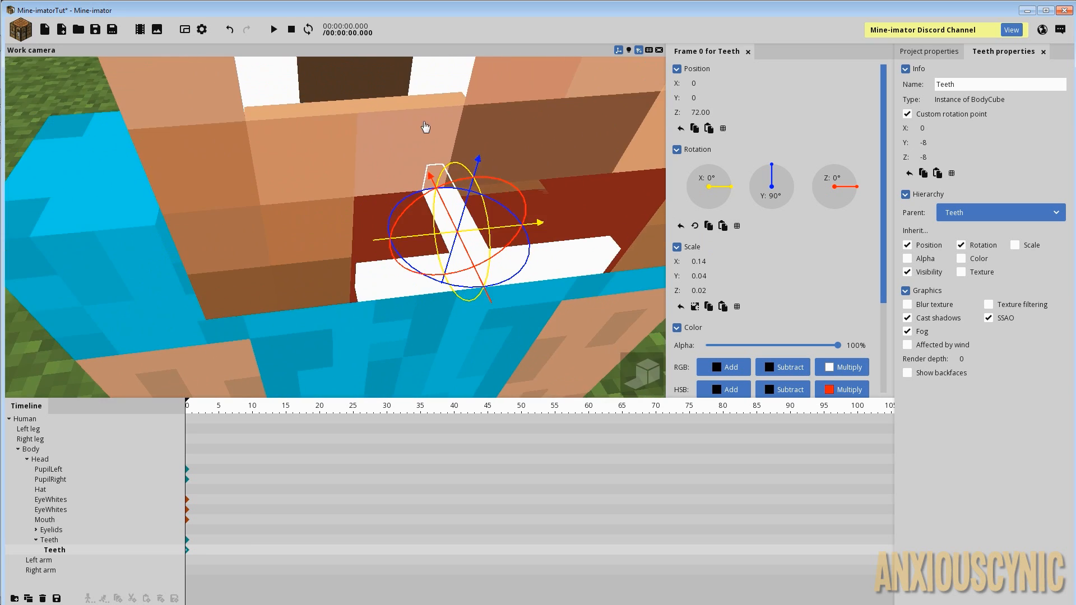
- Align the nested Teeth copy with one end of the front teeth at X position -6.885 and save the project
scroll(428, 127, "up", 4)
left_click_drag(504, 232, 334, 234)
left_click_drag(467, 240, 496, 216)
mouse_move(403, 249)
left_mouse_down()
mouse_move(412, 280)
mouse_move(387, 208)
mouse_move(399, 246)
left_mouse_up()
left_click_drag(310, 244, 306, 244)
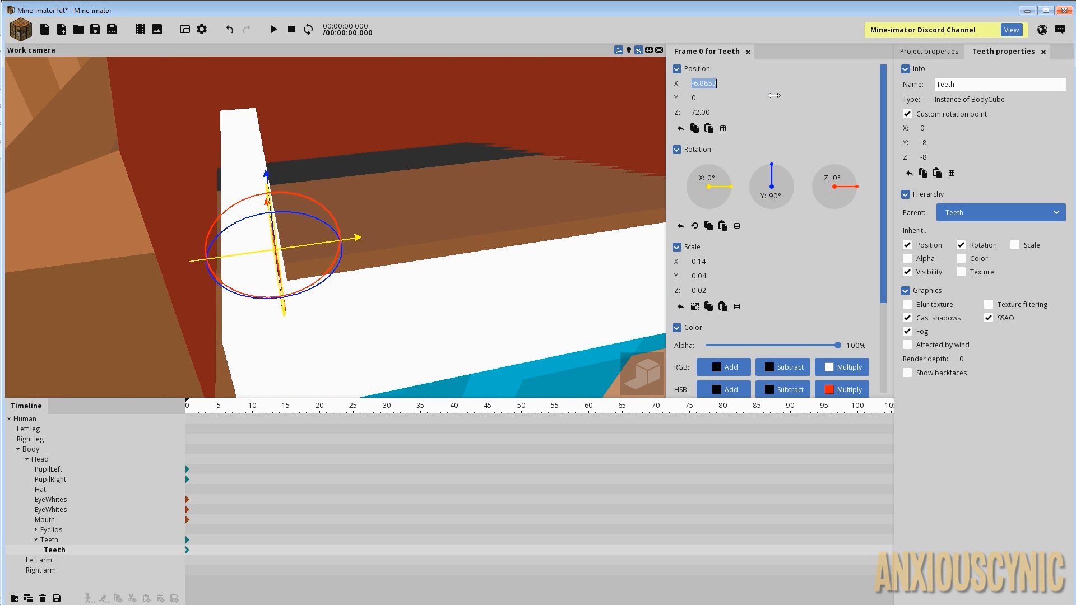
key("BackSpace")
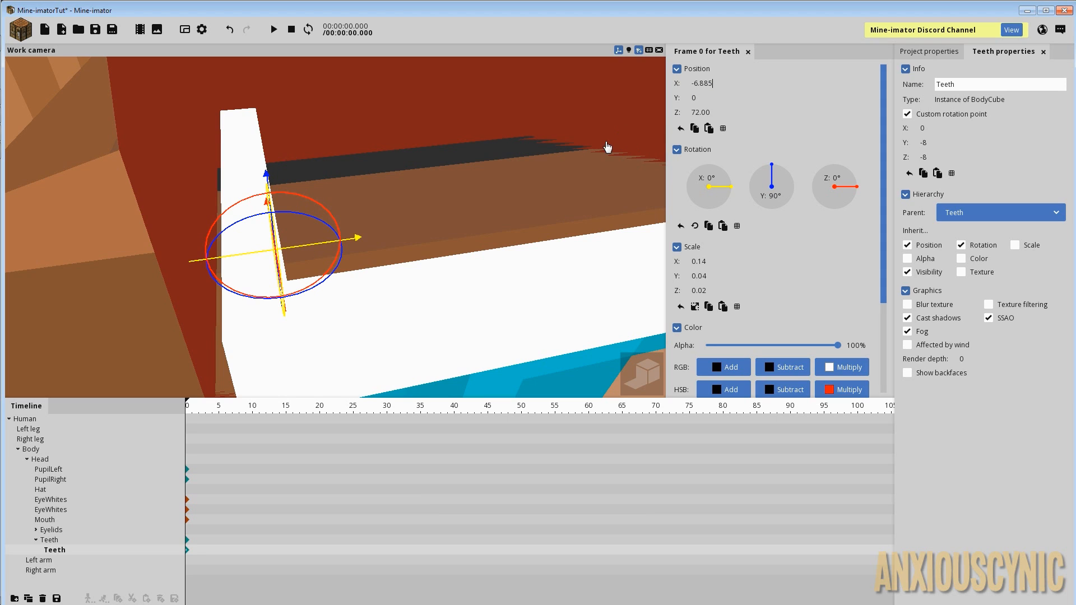
left_click(112, 31)
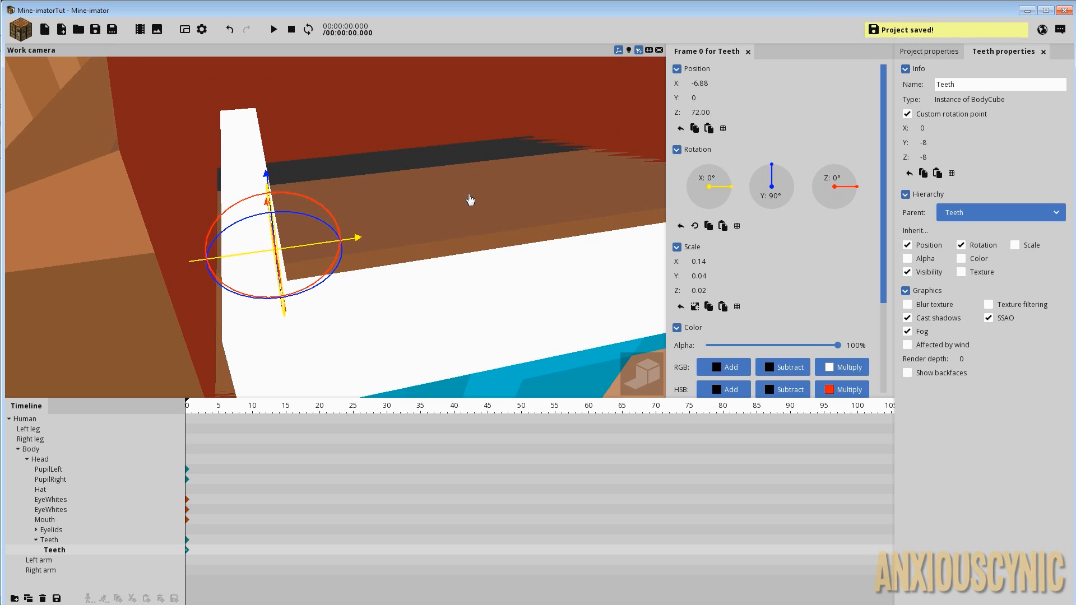
- Duplicate the side teeth piece and place the copy at the opposite end at X position 6.885, then save the project
middle_click_drag(468, 199, 457, 214)
scroll(456, 214, "down", 5)
left_click_drag(440, 200, 445, 211)
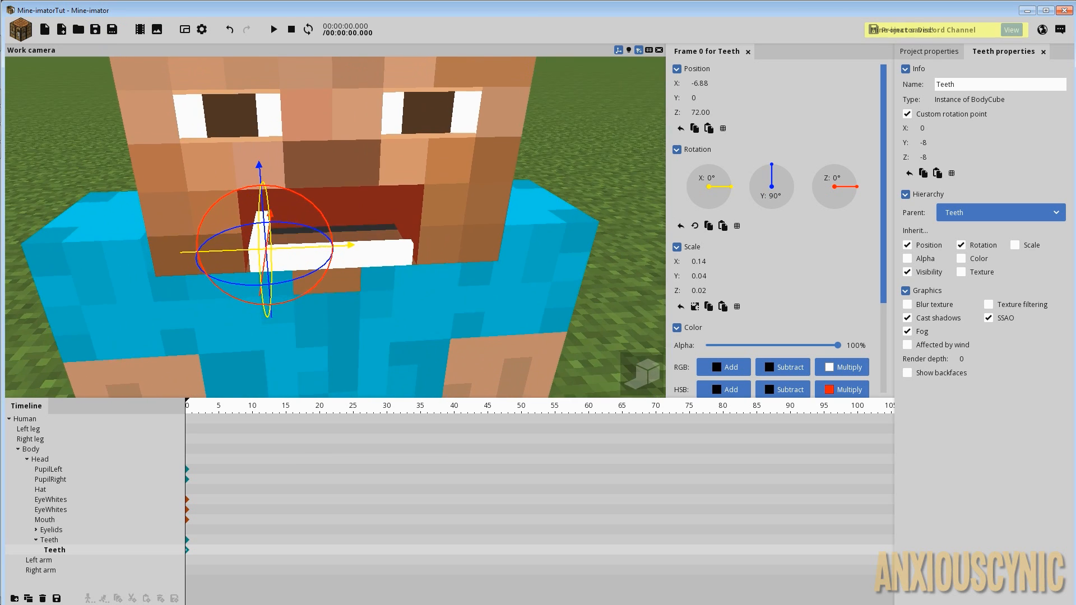
scroll(445, 211, "up", 6)
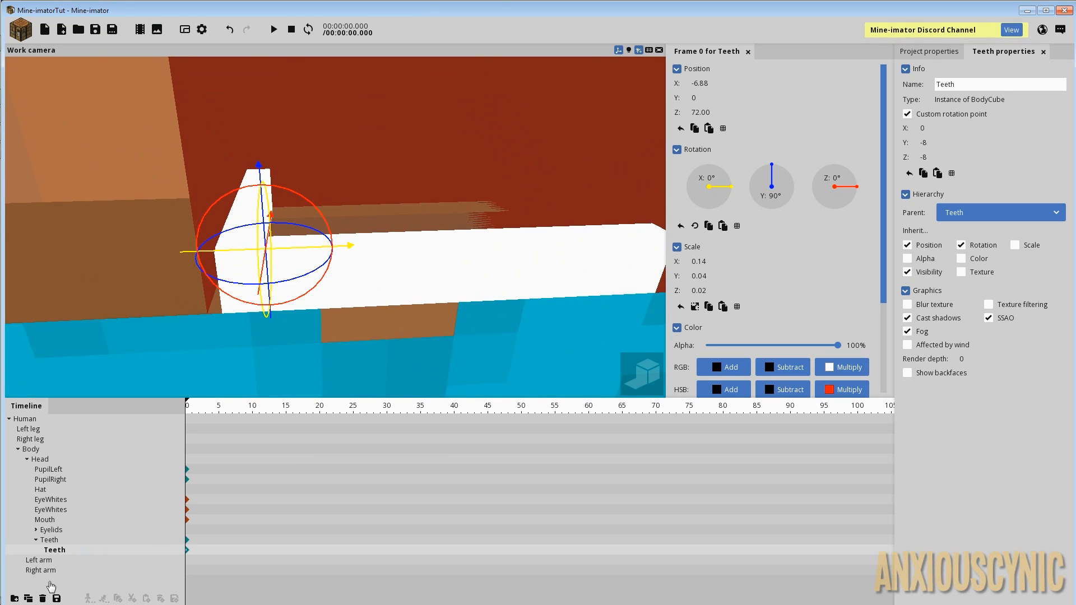
left_click(31, 598)
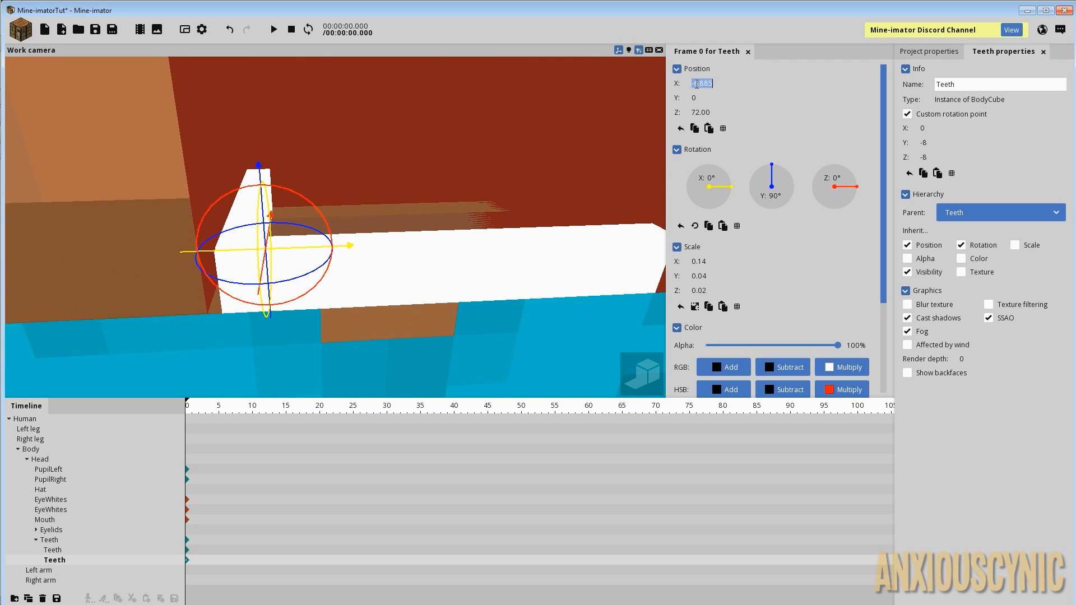
left_click(697, 84)
key("BackSpace")
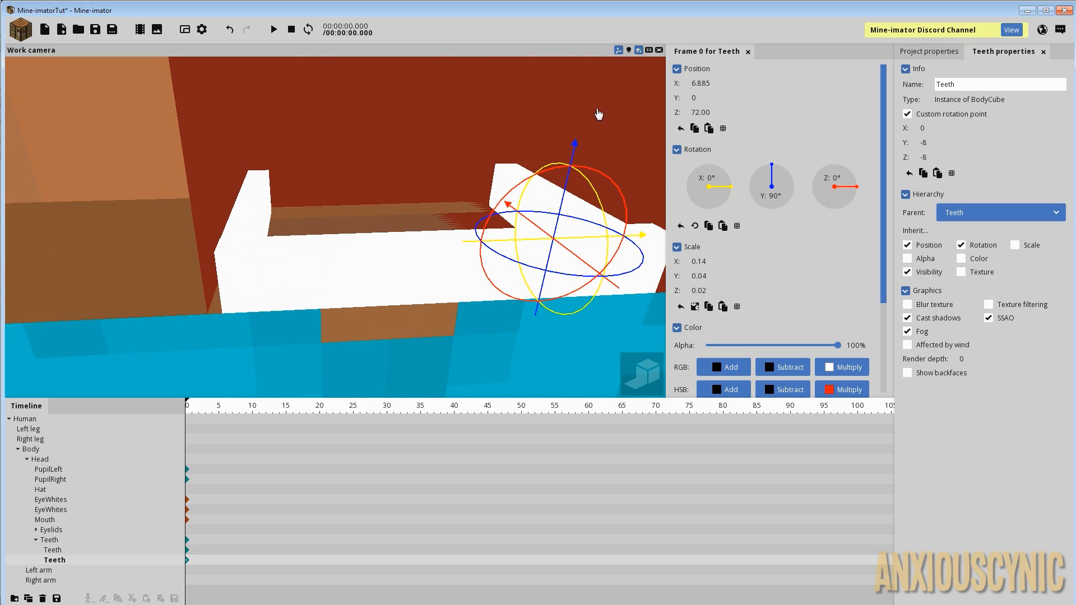
left_click_drag(486, 145, 470, 162)
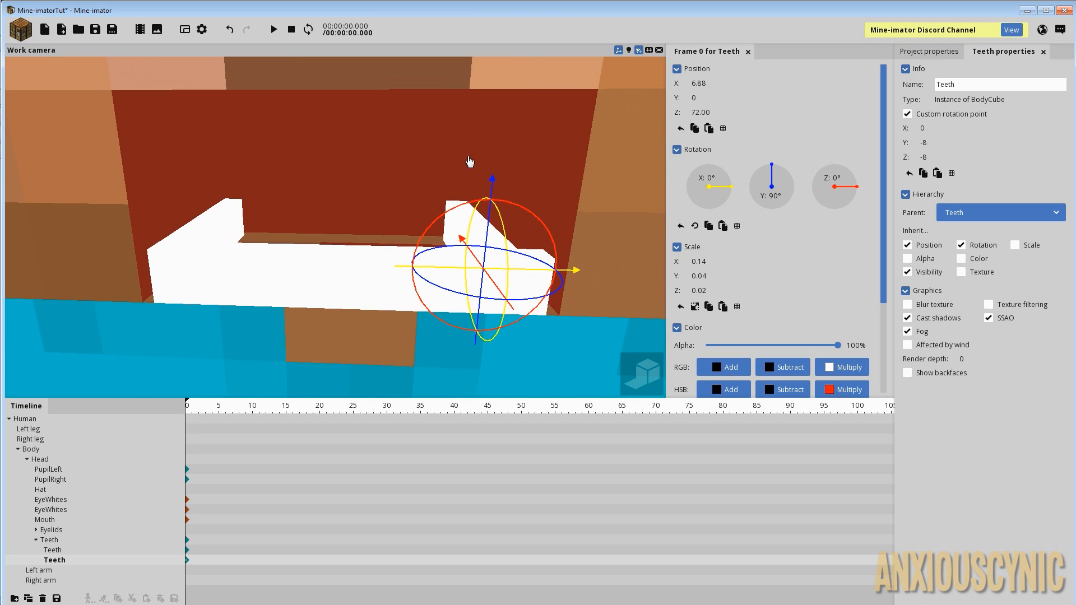
left_click_drag(597, 172, 582, 176)
key("ctrl+s")
- Shift the second side teeth piece outward to an X position of about 7.97 and save the project
left_click(369, 295)
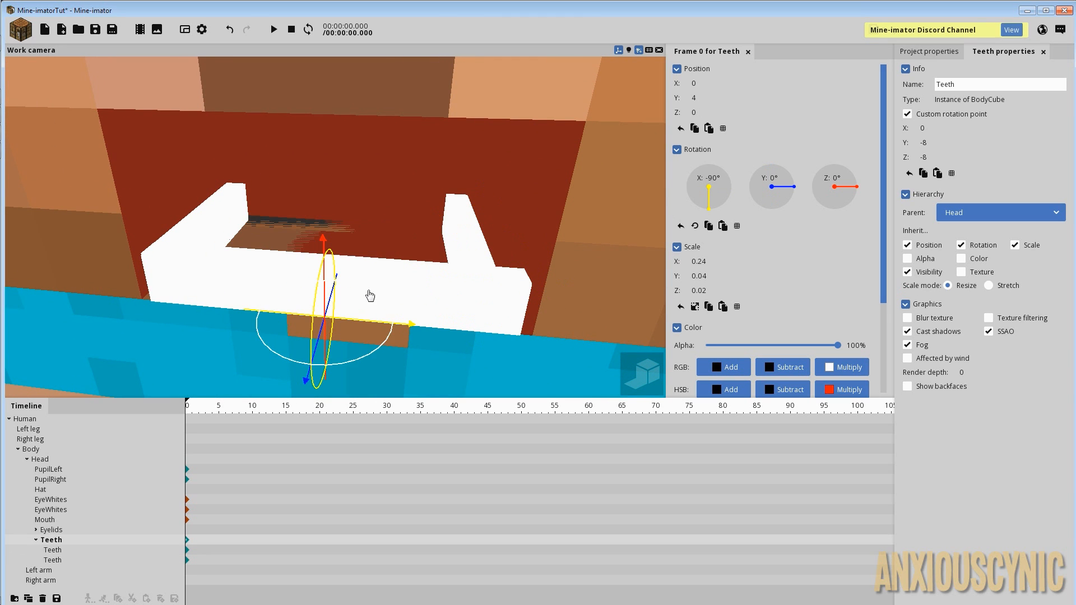
left_click(477, 251)
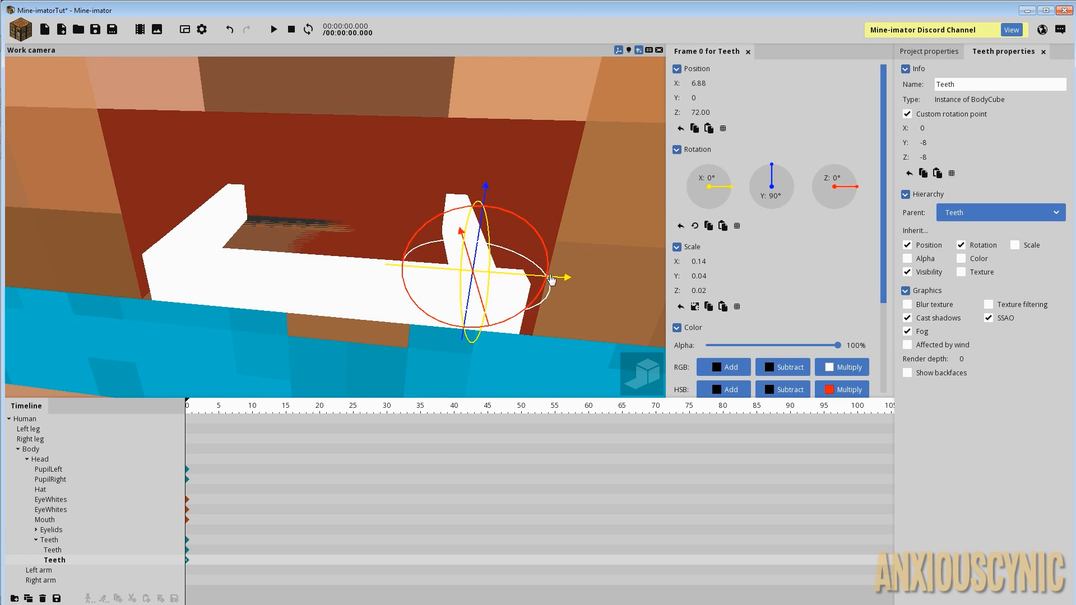
left_click_drag(538, 283, 556, 290)
left_click_drag(580, 219, 555, 226)
scroll(570, 207, "up", 3)
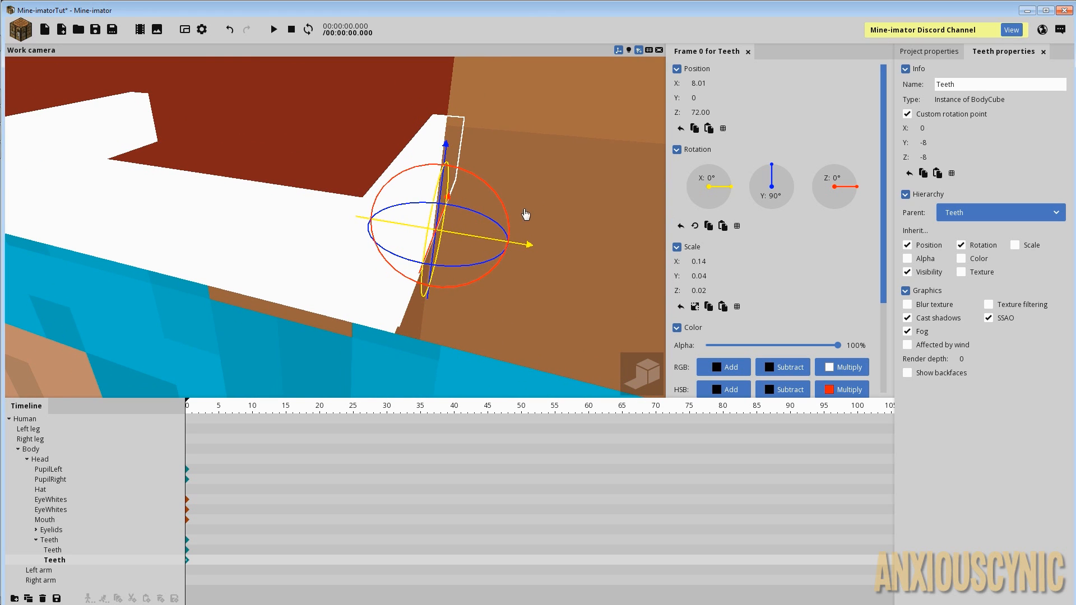
left_click_drag(493, 241, 478, 241)
key("ctrl+s")
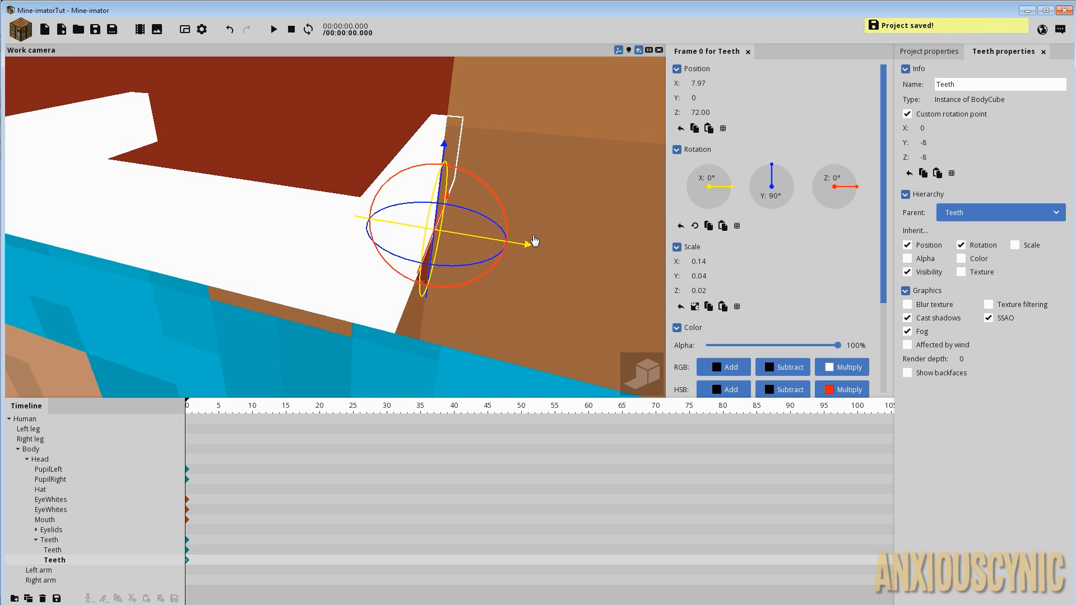
- Push the parent Teeth block further into the mouth with a Y position of 3.5 and save the project
left_click_drag(392, 185, 372, 142)
scroll(395, 177, "down", 5)
right_click_drag(588, 172, 541, 182)
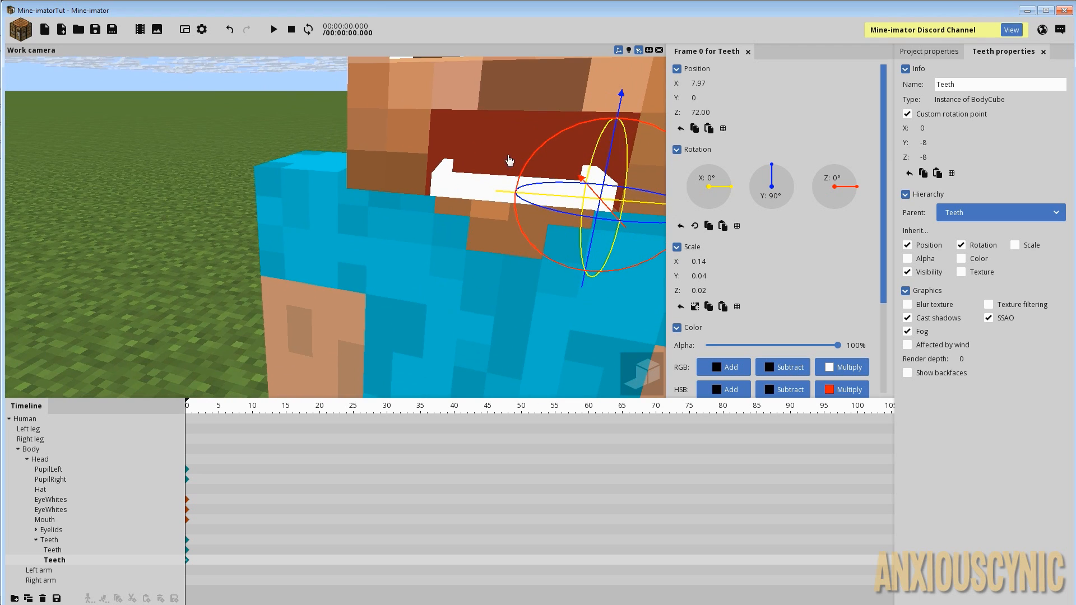
left_click_drag(509, 161, 446, 178)
right_click_drag(446, 178, 451, 160)
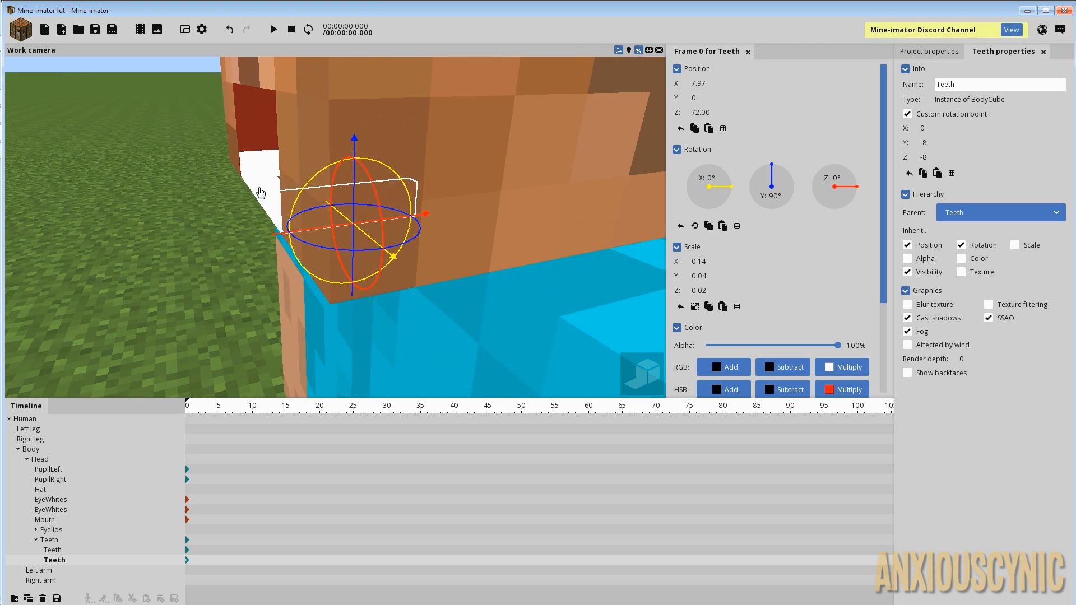
left_click(262, 193)
left_click_drag(279, 201, 302, 206)
left_click(700, 97)
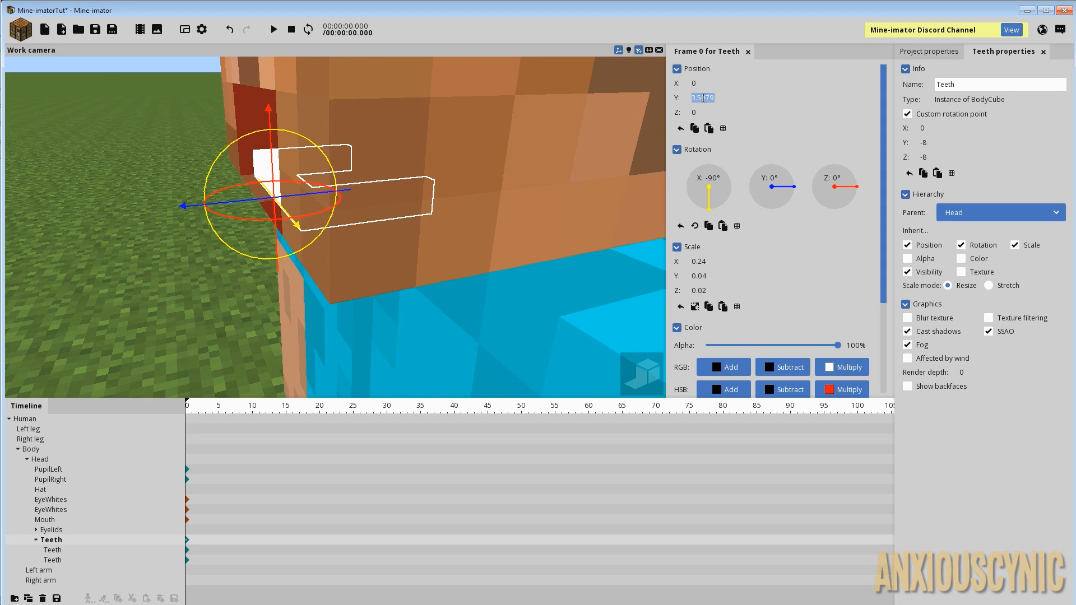
type("3.5")
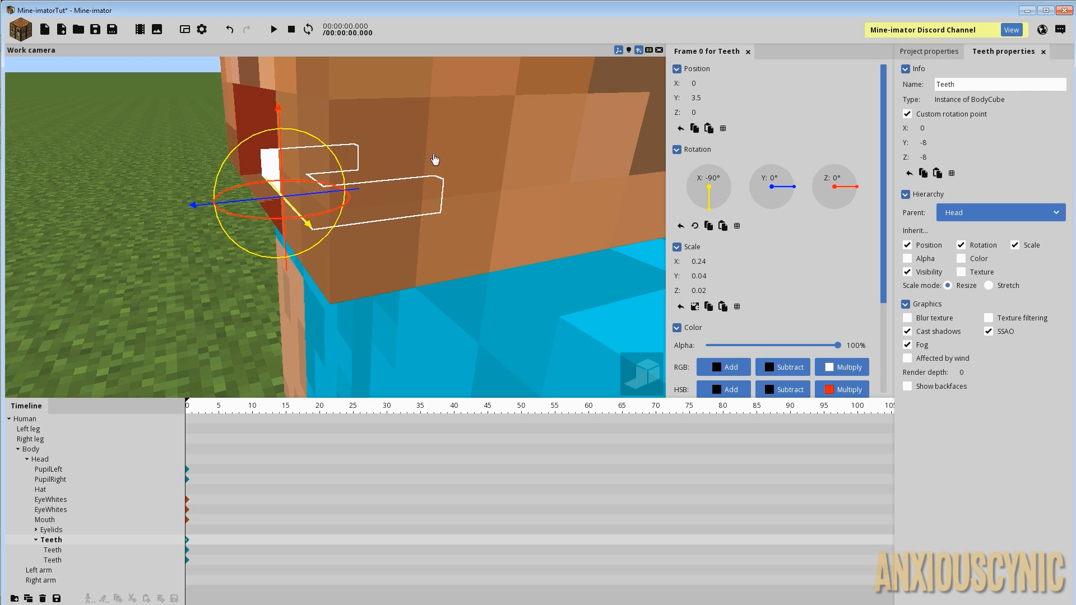
left_click(430, 158)
key("ctrl+s")
- Collapse the Teeth group in the timeline and duplicate the whole set
left_click_drag(276, 137, 415, 162)
left_click(37, 542)
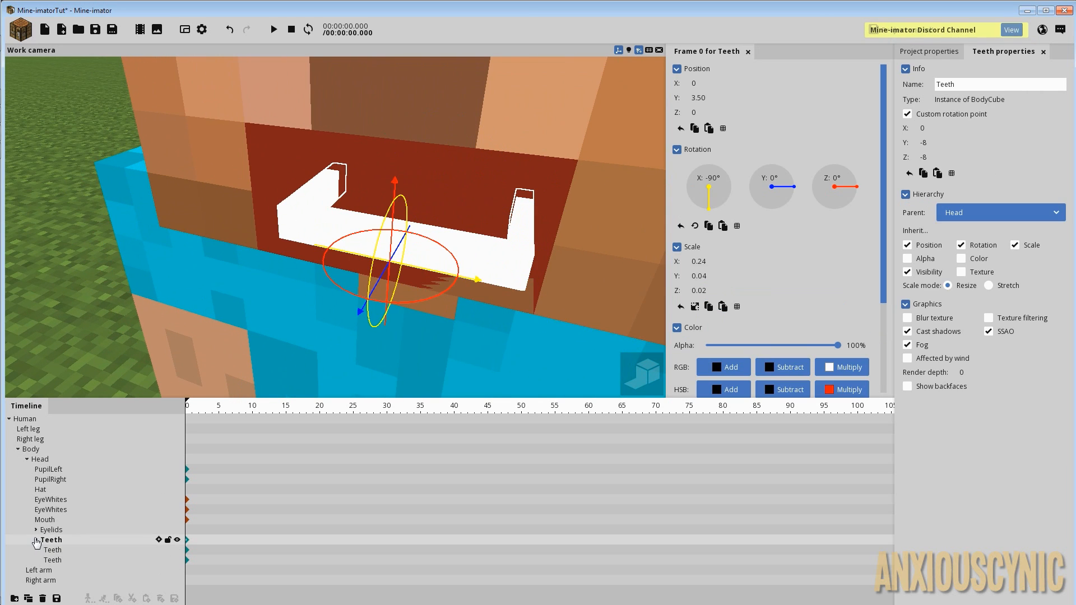
left_click(35, 540)
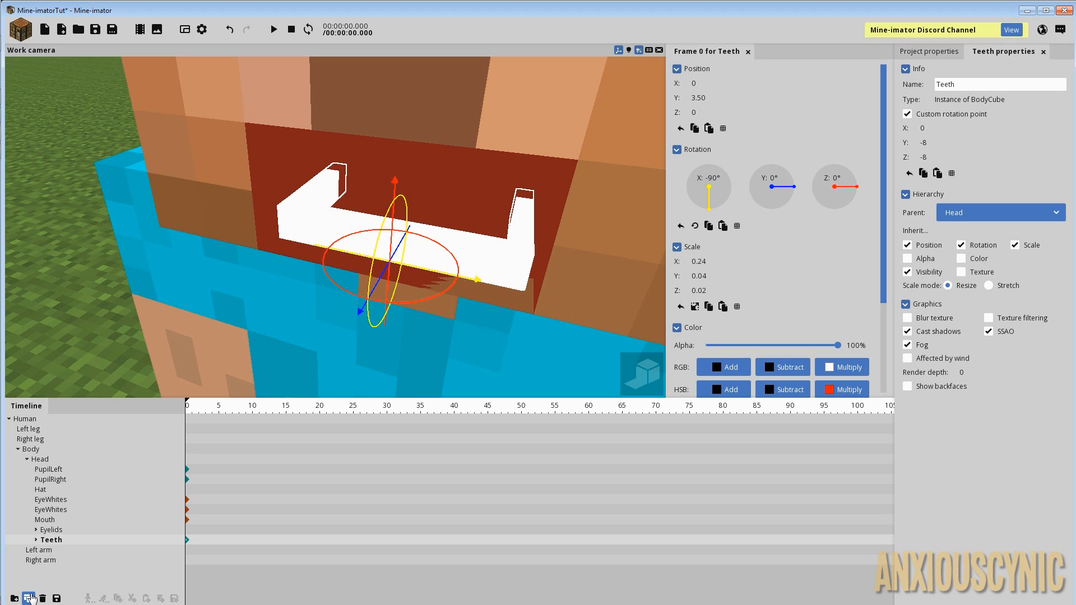
left_click(28, 598)
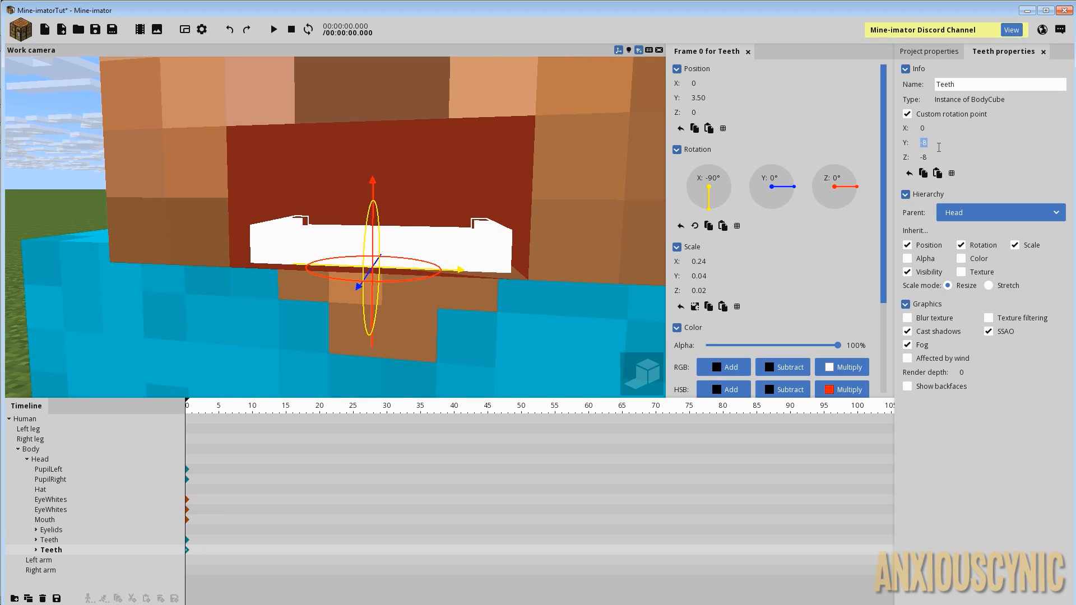
- Set the duplicated Teeth set's rotation point Y to 8 and raise the set to a Z position of about 1.47
type("8")
left_click_drag(373, 183, 377, 84)
right_click_drag(509, 160, 513, 165)
scroll(524, 163, "up", 2)
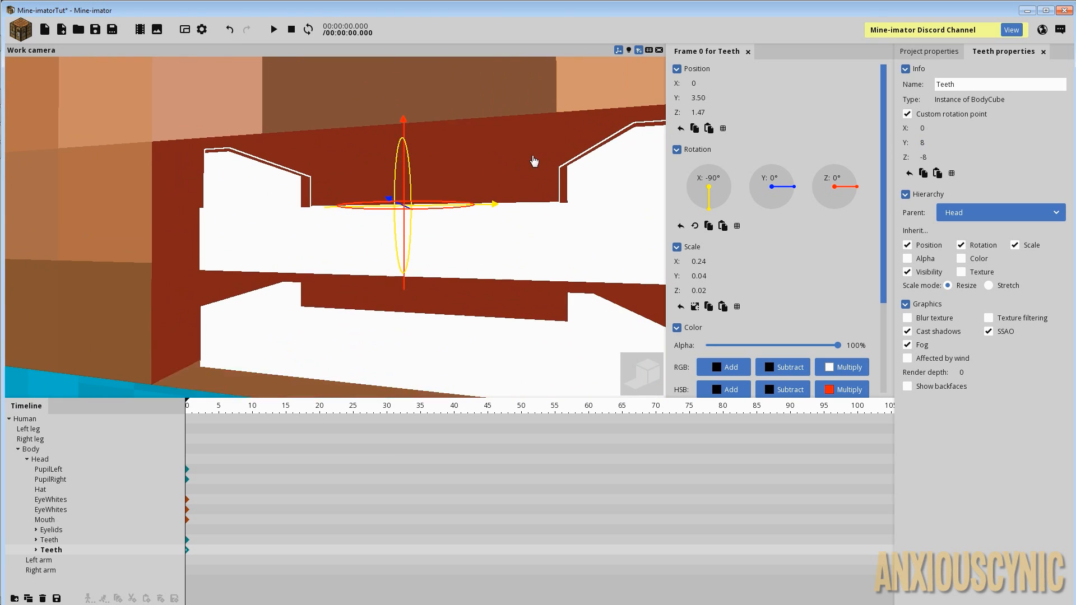
- Lower both side pieces of the duplicated Teeth set to a Y position of -16
left_click_drag(533, 161, 528, 185)
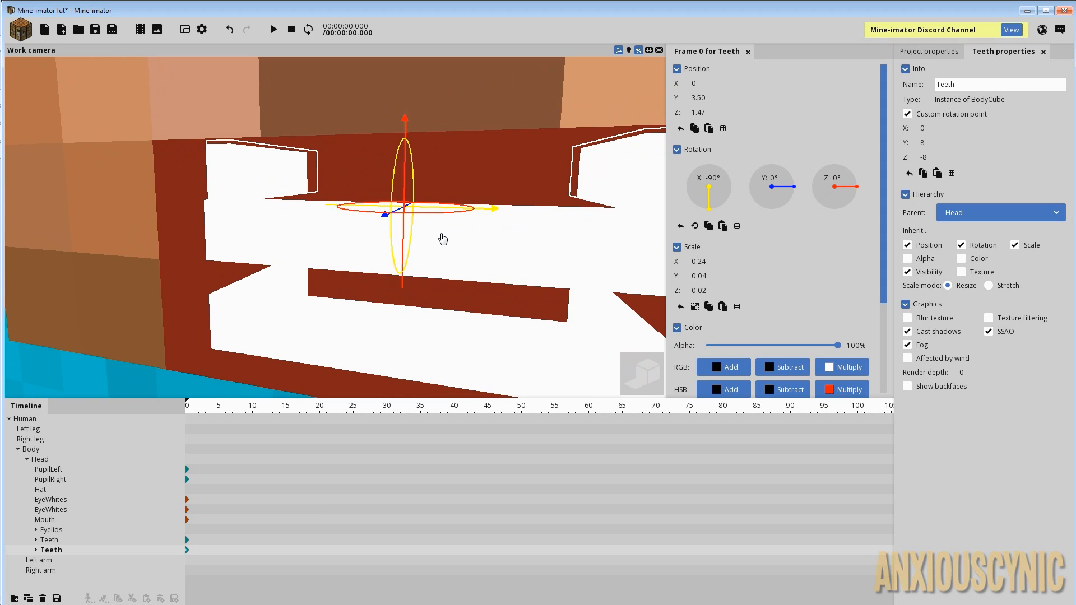
left_click(272, 178)
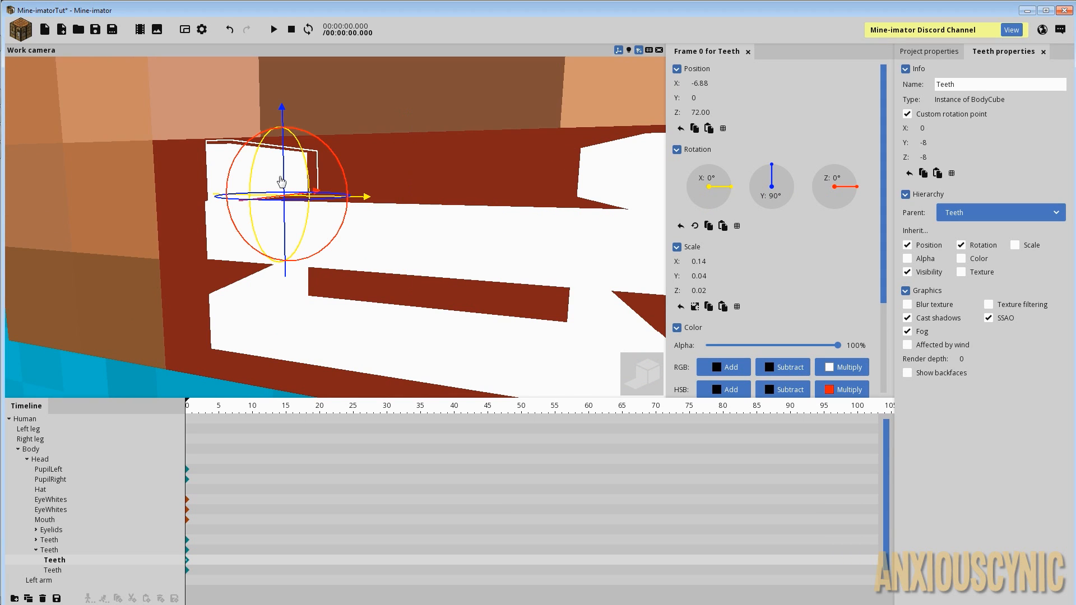
left_click(594, 178, "shift")
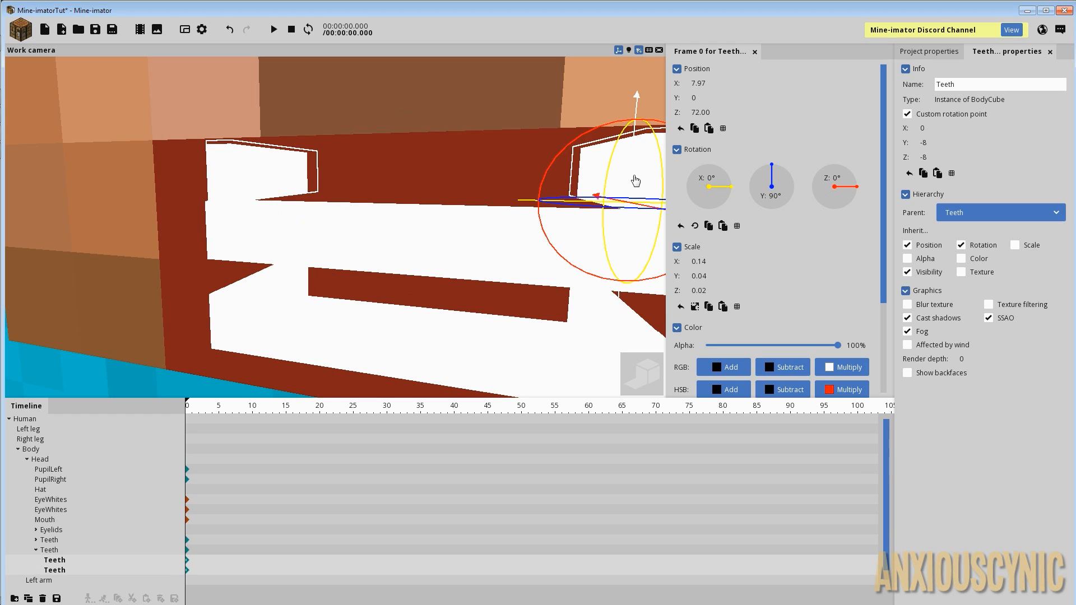
left_click_drag(635, 159, 632, 216)
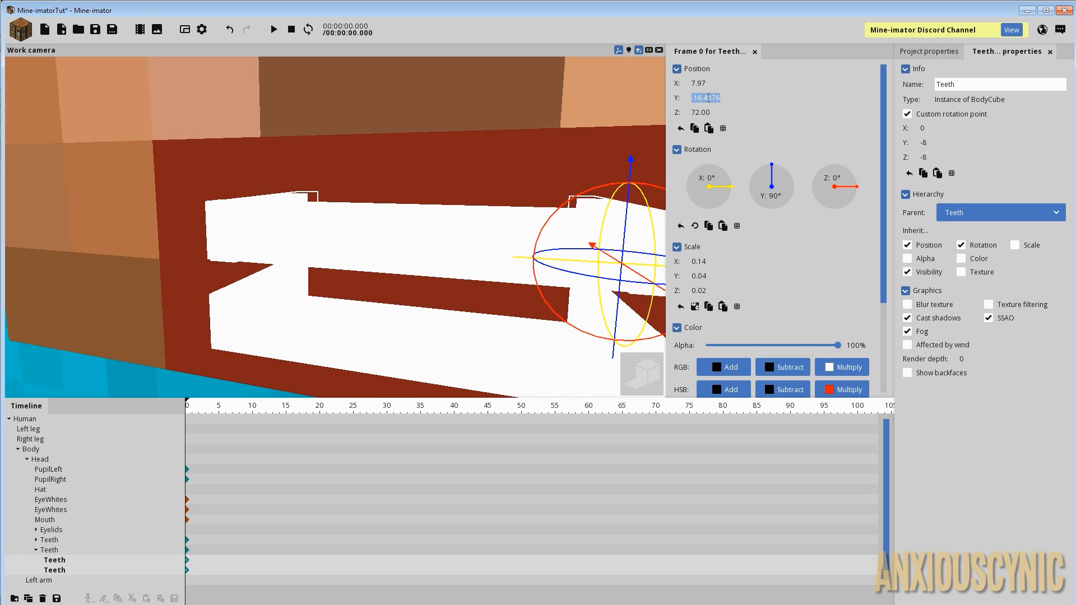
type("-16")
left_click_drag(360, 239, 360, 240)
- Raise the whole upper Teeth set to a Z position of about 1.99 and save the project
left_click(312, 186)
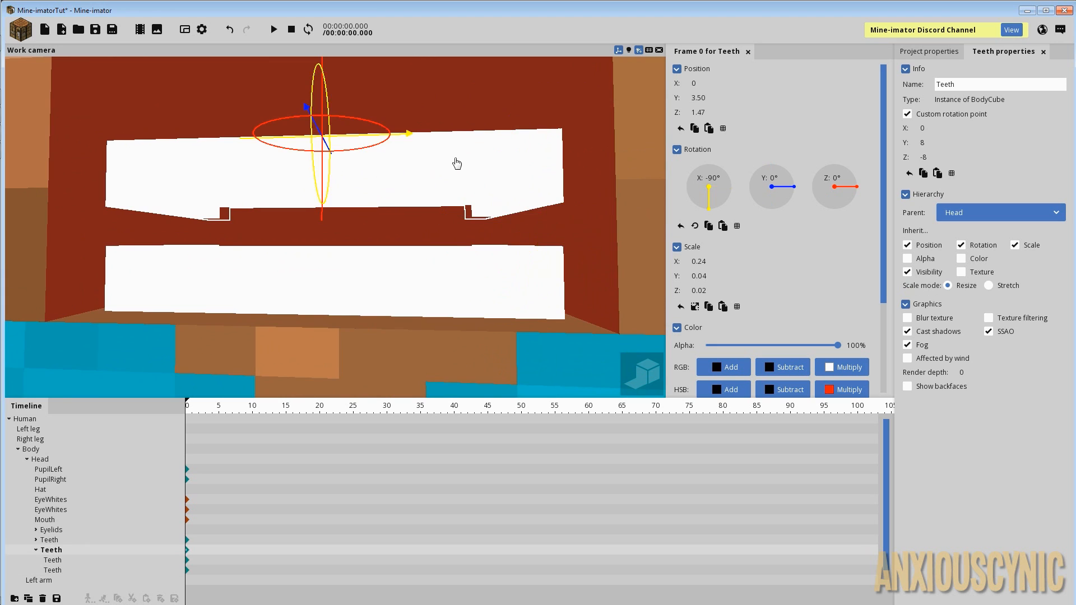
left_click_drag(452, 163, 450, 162)
left_click_drag(447, 212, 447, 212)
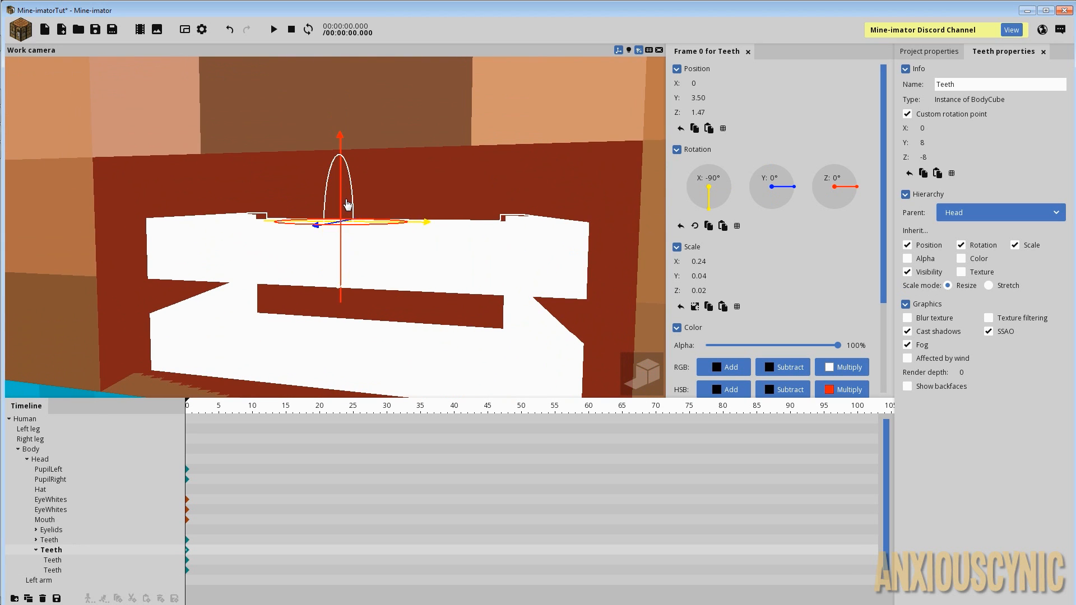
left_click_drag(336, 207, 355, 141)
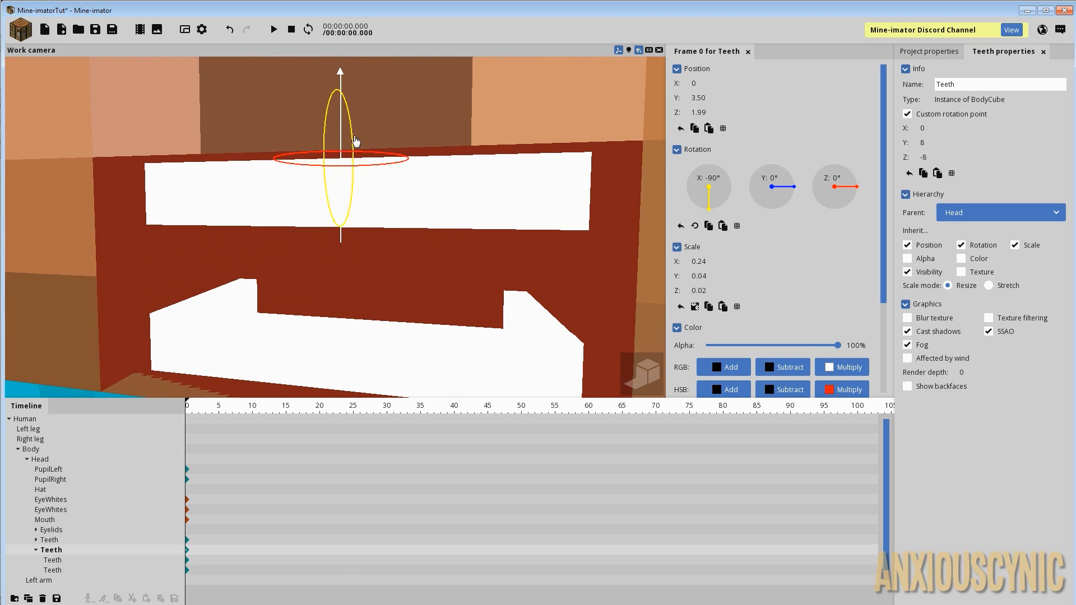
key("ctrl+s")
- Try a different Y scale on the upper Teeth block and undo the change
mouse_move(449, 266)
left_mouse_down()
mouse_move(426, 271)
mouse_move(451, 272)
left_mouse_up()
scroll(449, 271, "down", 5)
middle_click_drag(467, 220, 466, 219)
left_click_drag(706, 278, 720, 278)
key("ctrl+z")
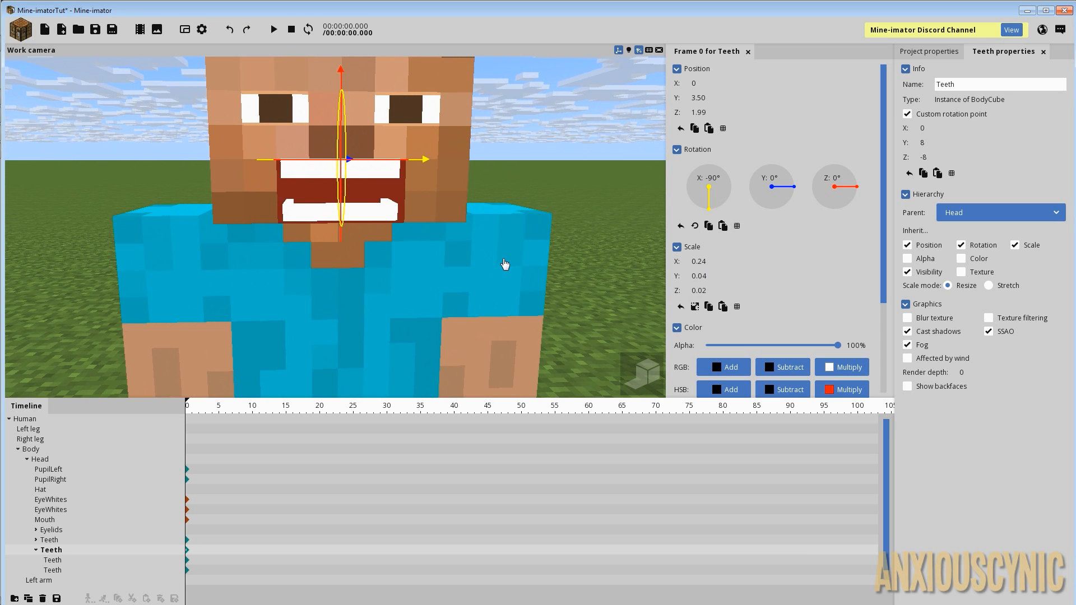
- Deselect the upper Teeth set and save the project
scroll(449, 228, "up", 3)
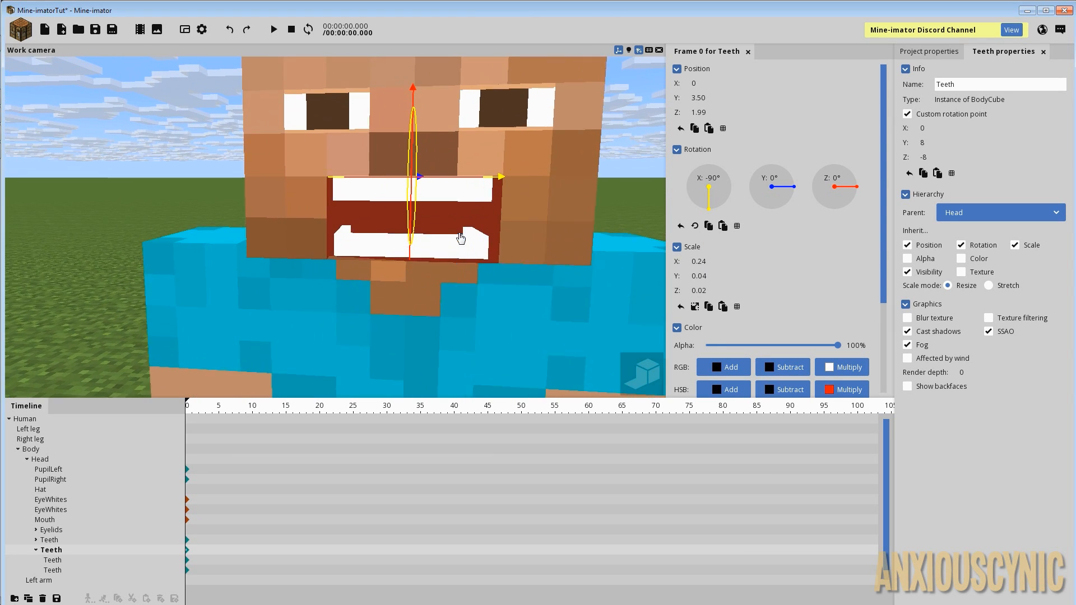
left_click(602, 199)
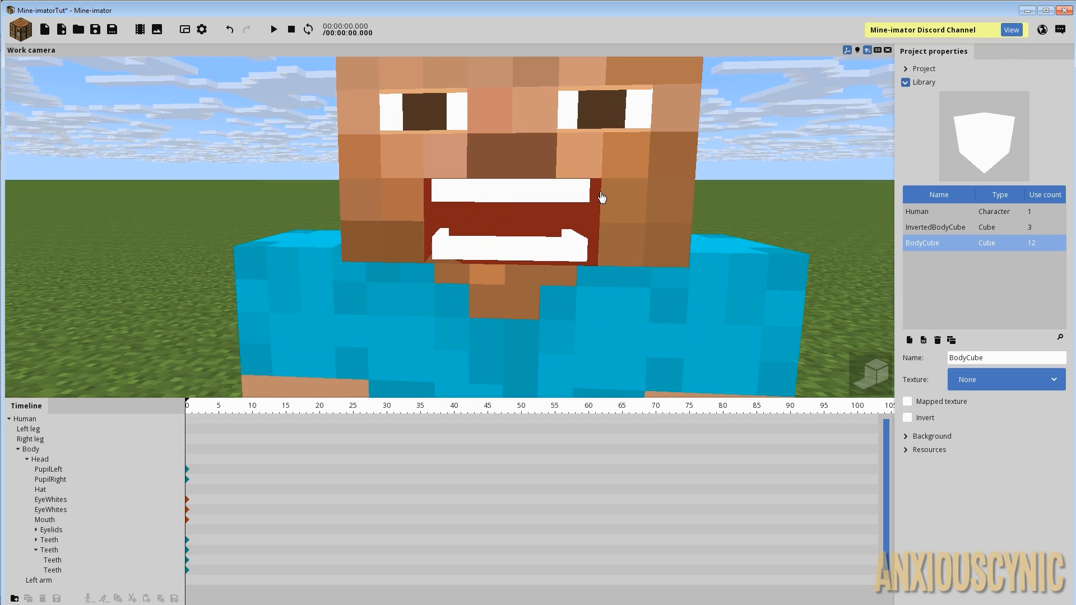
key("ctrl+s")
scroll(551, 253, "up", 4)
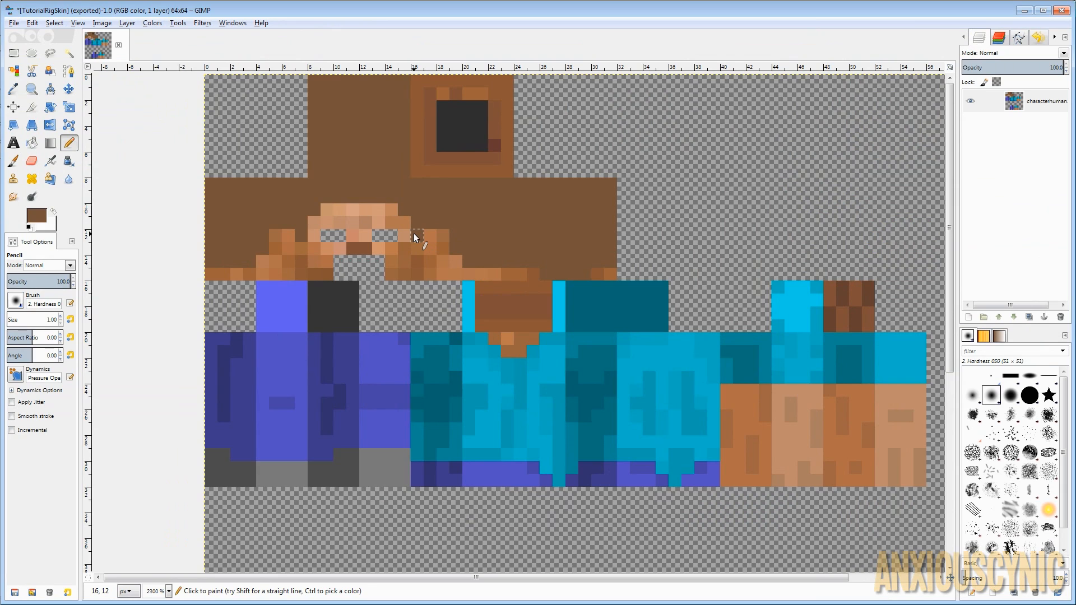
- Switch to GIMP and undo the skin edits until the original hair, eyes and mouth are restored
key("ctrl+z")
key("ctrl+z")
key("ctrl+z")
key("ctrl+z")
key("ctrl+z")
key("ctrl+z")
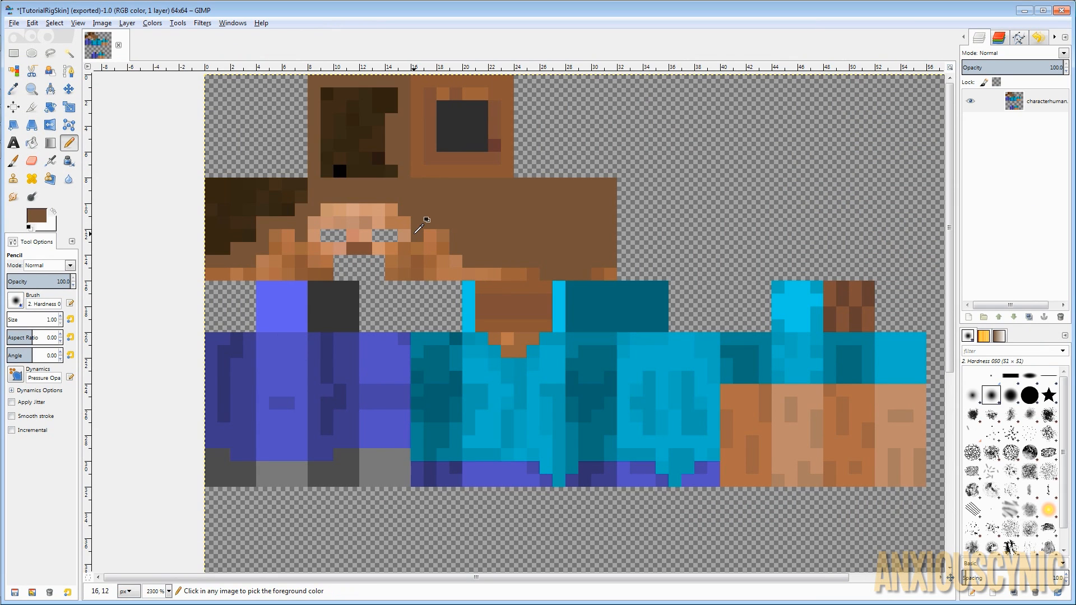
key("ctrl+z")
key("ctrl+z")
key("ctrl+z")
key("ctrl+z")
key("ctrl+z")
key("ctrl+z")
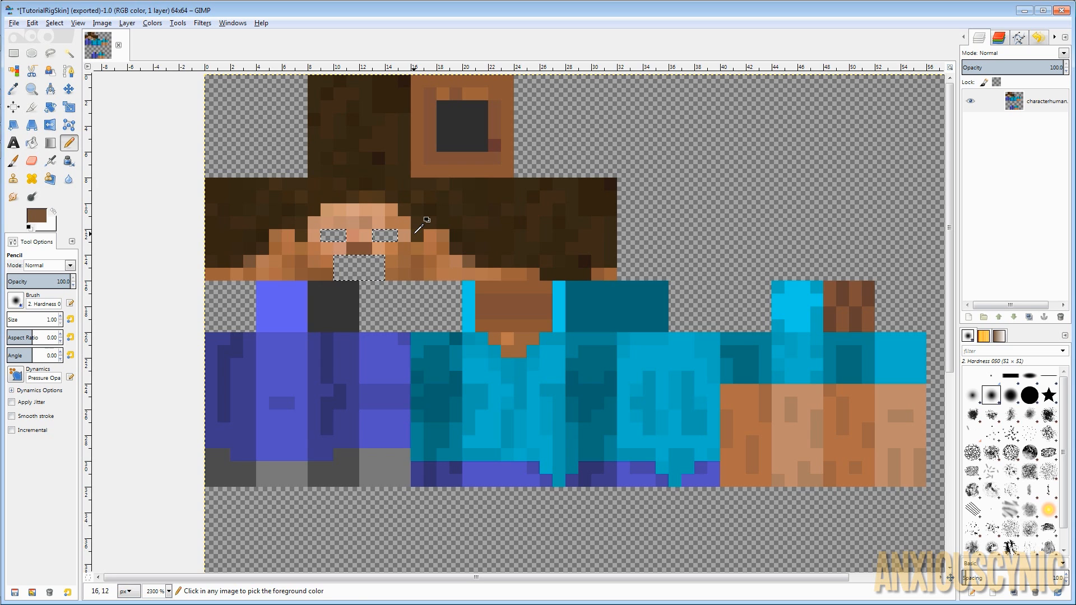
key("ctrl+z")
- Clear the selection around the eyes and mouth on the skin's face
middle_click_drag(414, 280, 467, 259)
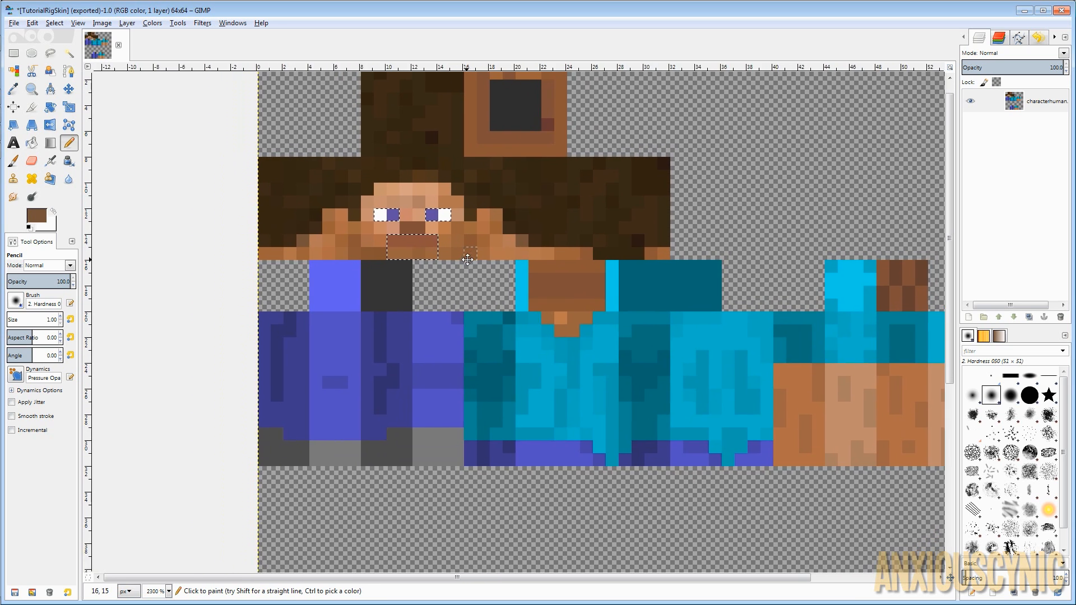
scroll(417, 244, "up", 4, "ctrl")
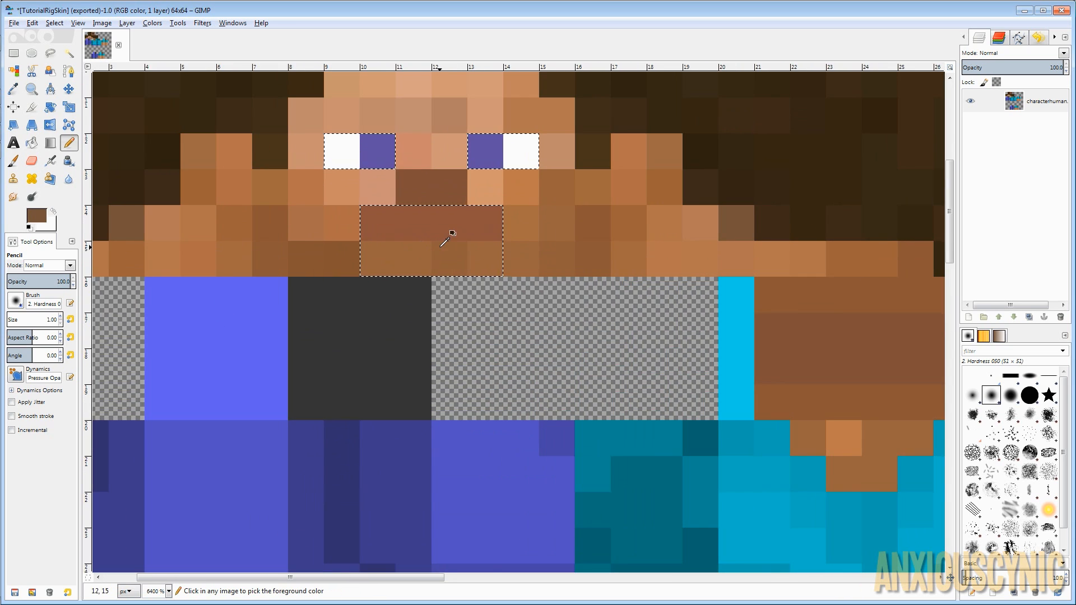
key("ctrl+shift+a")
left_click(54, 23)
left_click(72, 51)
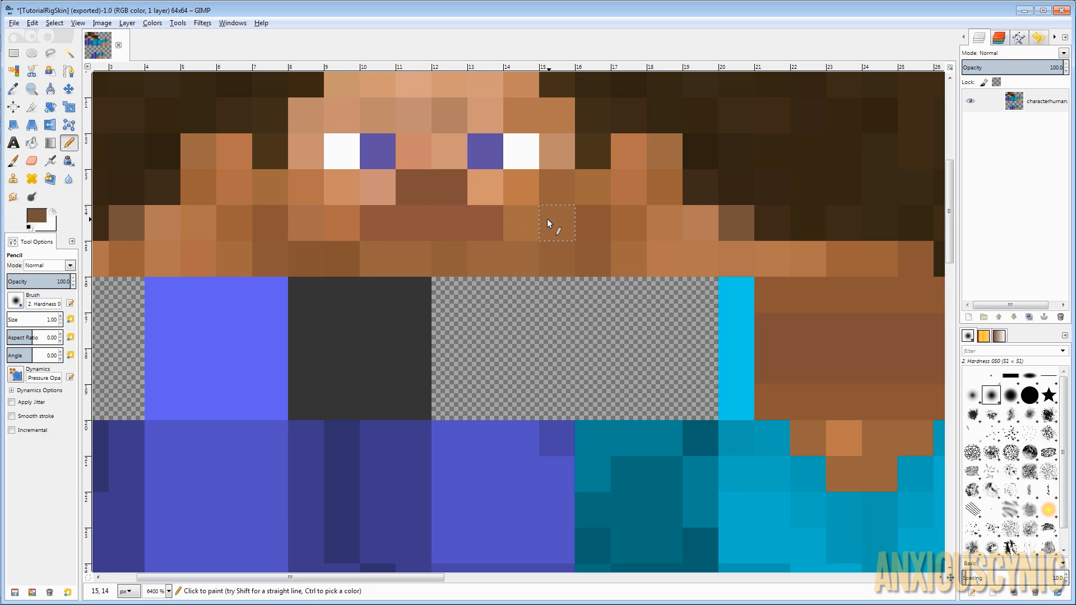
- Paint over the two outer mouth pixels with skin tones sampled from the neighbouring face pixels
key("ctrl")
left_click(525, 188, "ctrl")
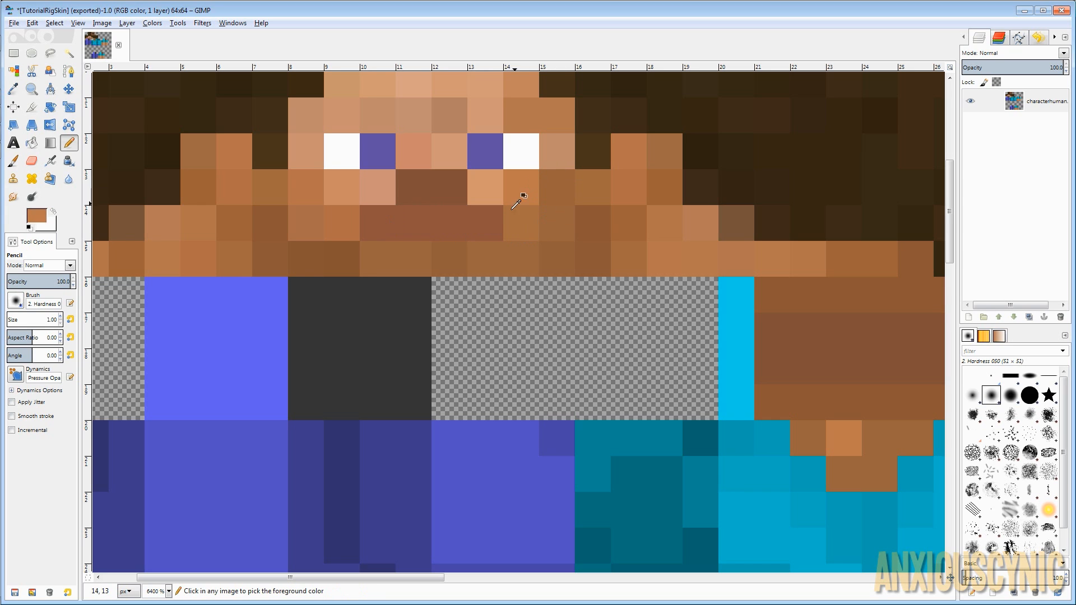
left_click(485, 224)
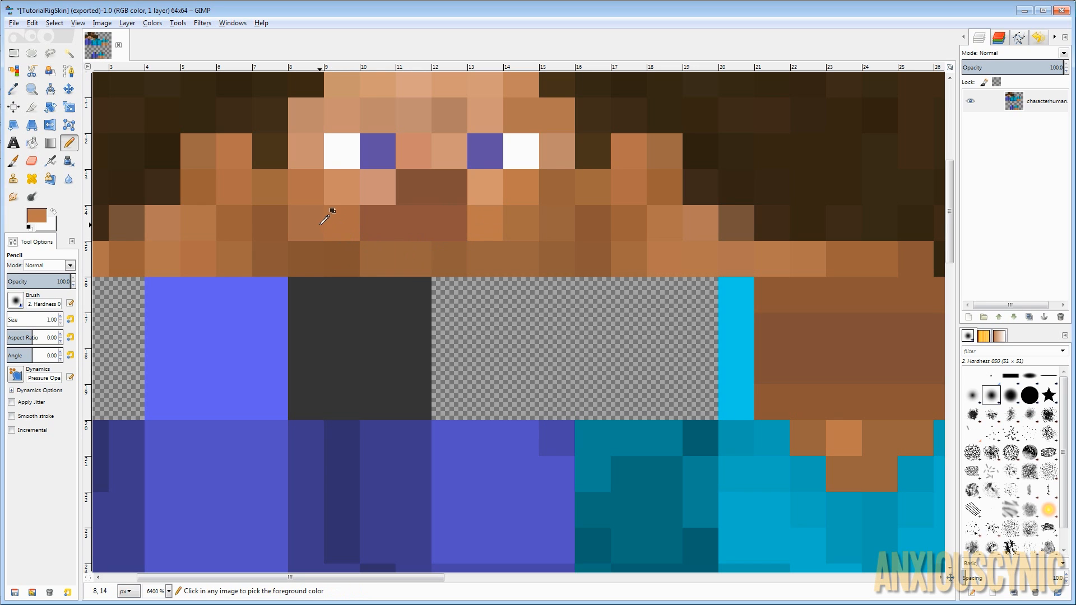
left_click(353, 213, "ctrl")
left_click(380, 226)
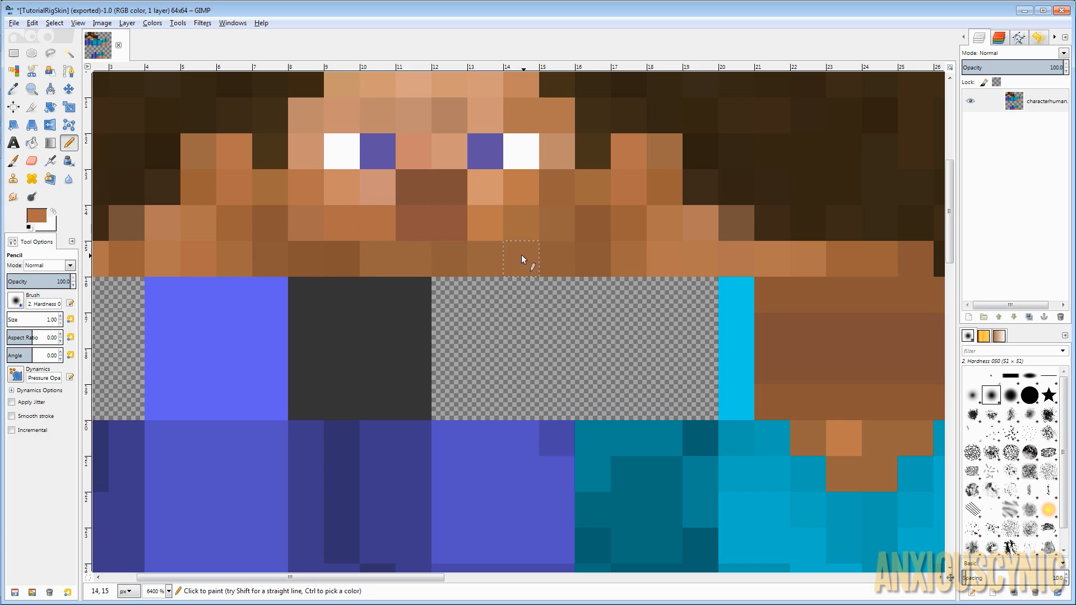
- Paint over the two middle mouth pixels with skin tones sampled from the same pixel row
key("ctrl")
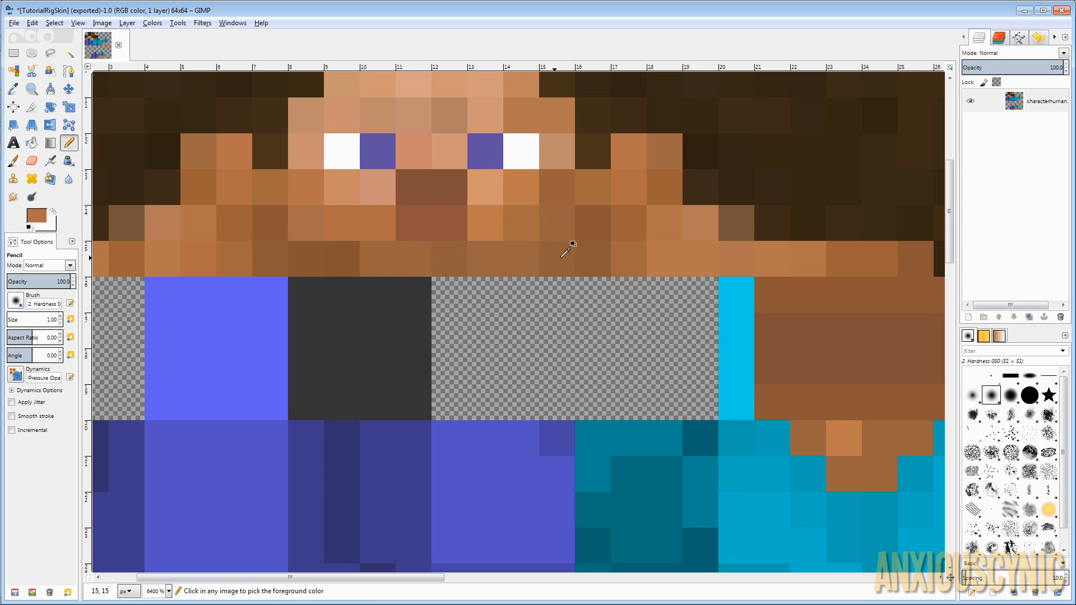
left_click(487, 214, "ctrl")
left_click(393, 226)
left_click(389, 226)
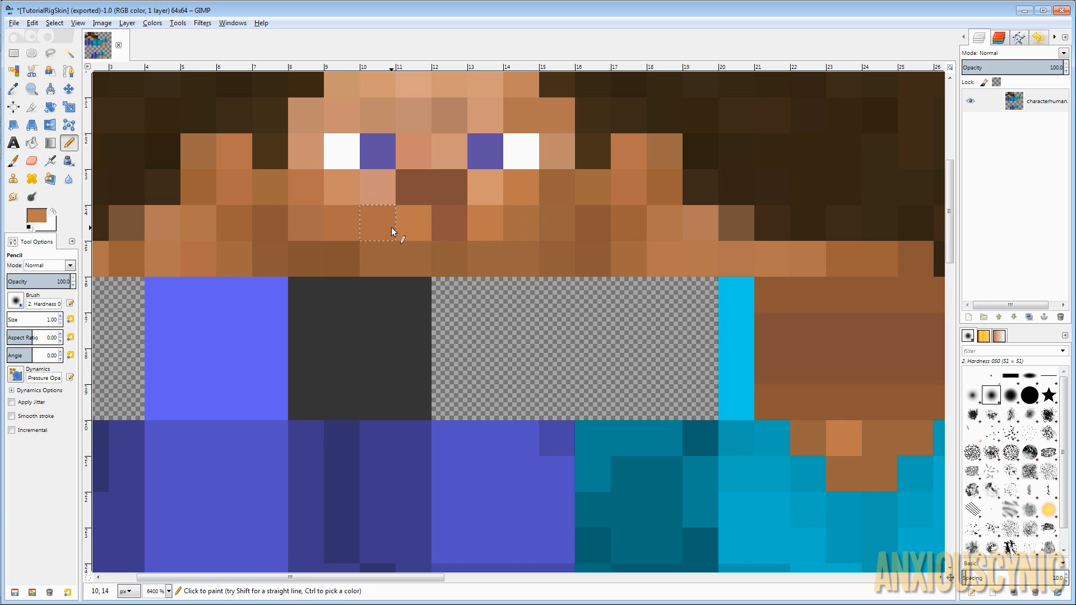
left_click(527, 223, "ctrl")
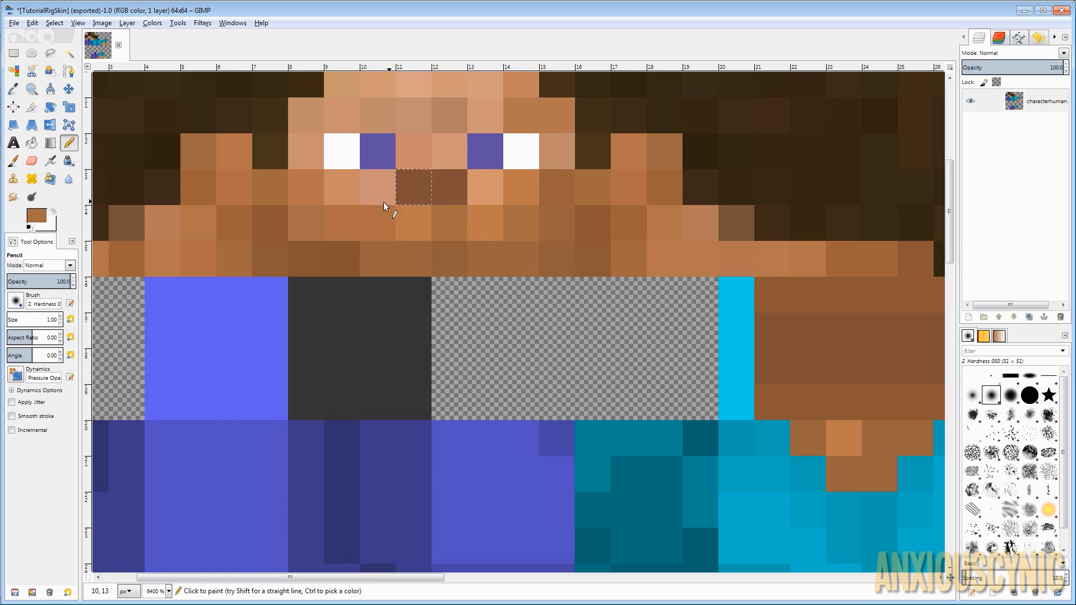
- Select the 4 × 1 pixel upper lip row at position 10, 14 and crop the image to it
left_click(14, 54)
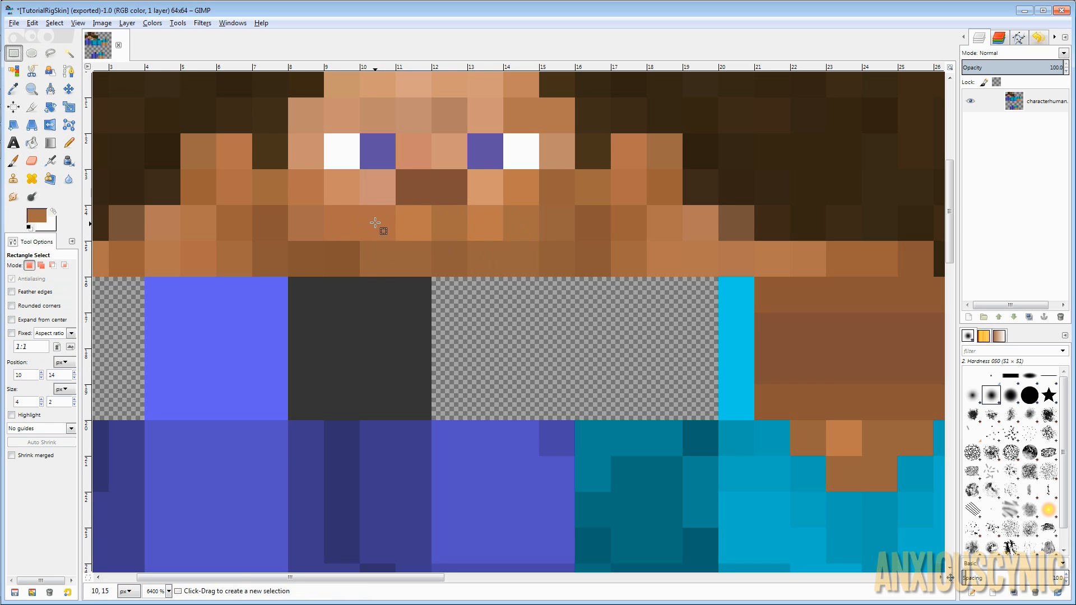
left_click_drag(360, 205, 494, 231)
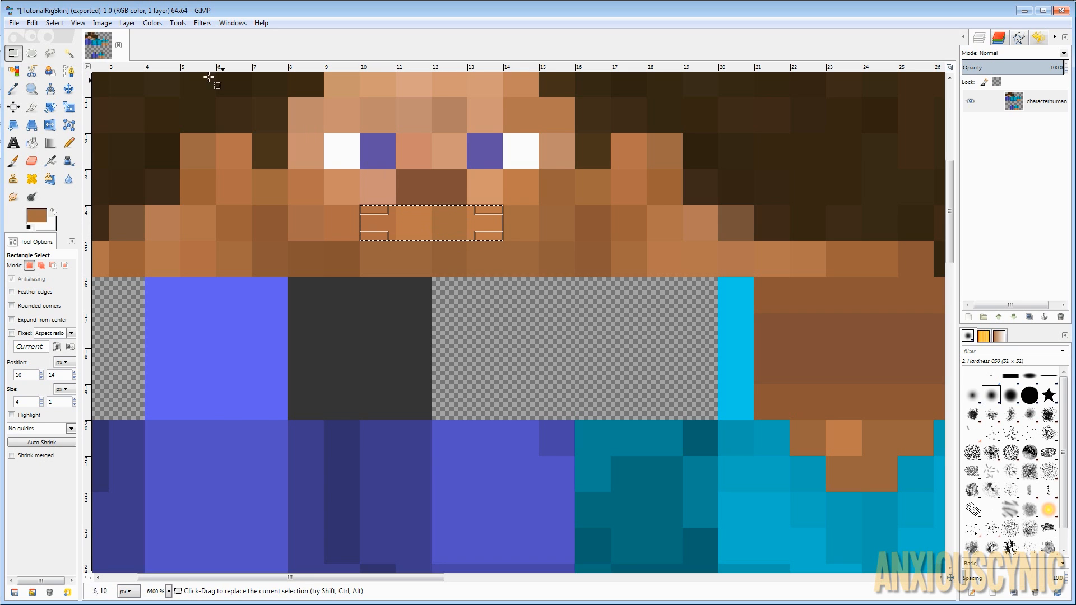
left_click(100, 23)
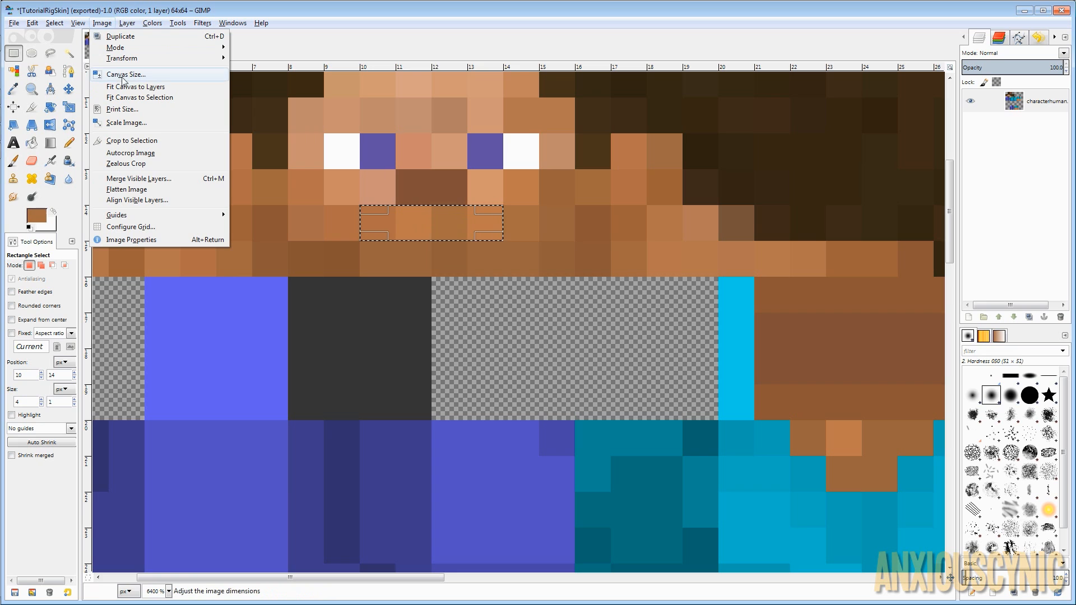
left_click(143, 143)
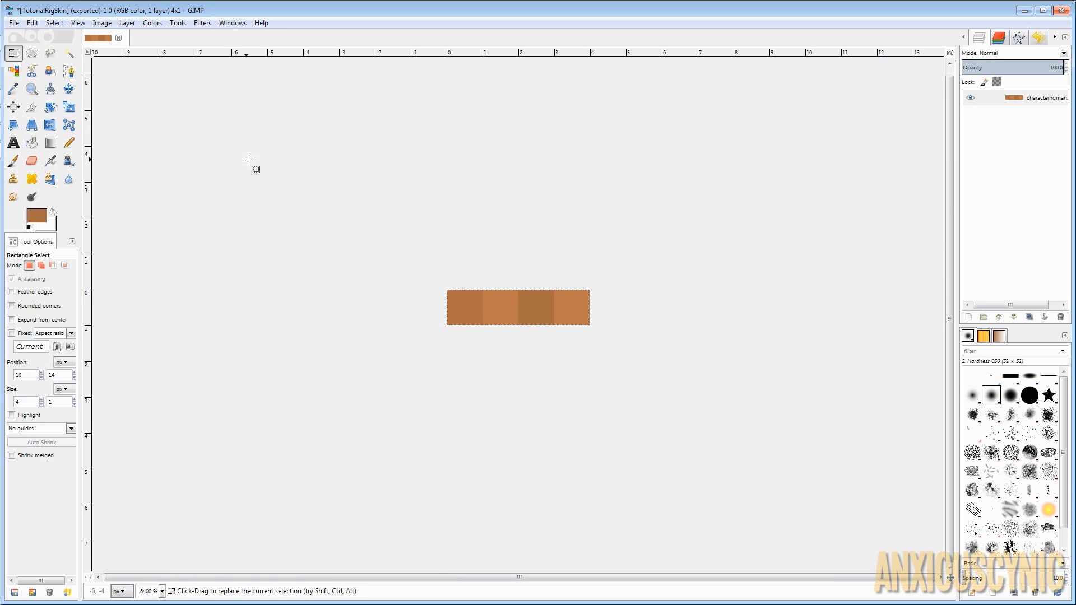
- Export the cropped strip to the My Rigs folder as TutorialRigSkinUpperLip.png with the default PNG options
left_click(13, 23)
left_click(52, 174)
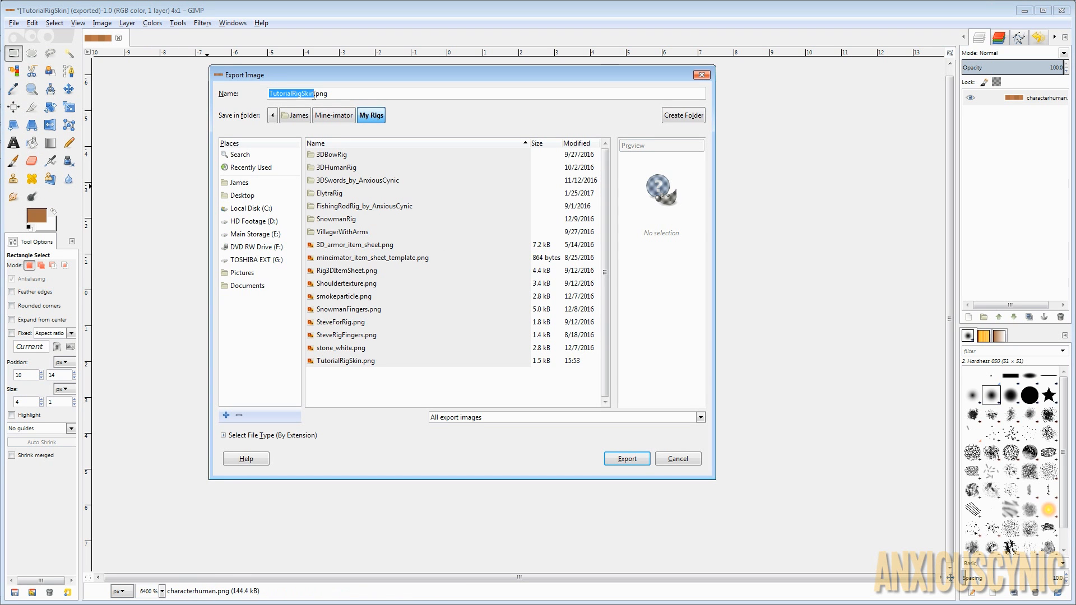
left_click(315, 94)
type("UpperLip")
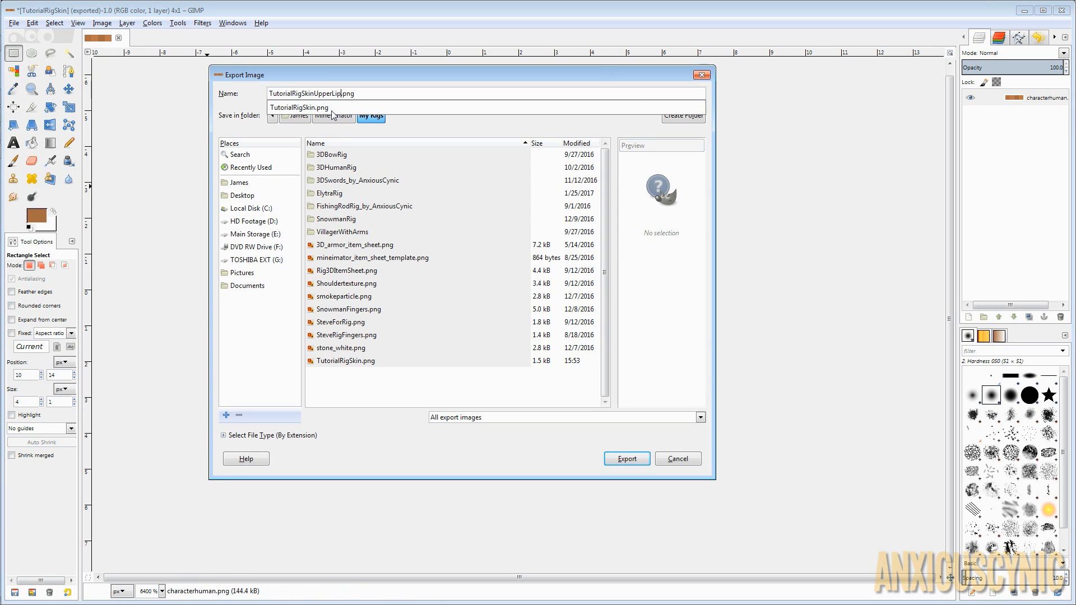
left_click(633, 464)
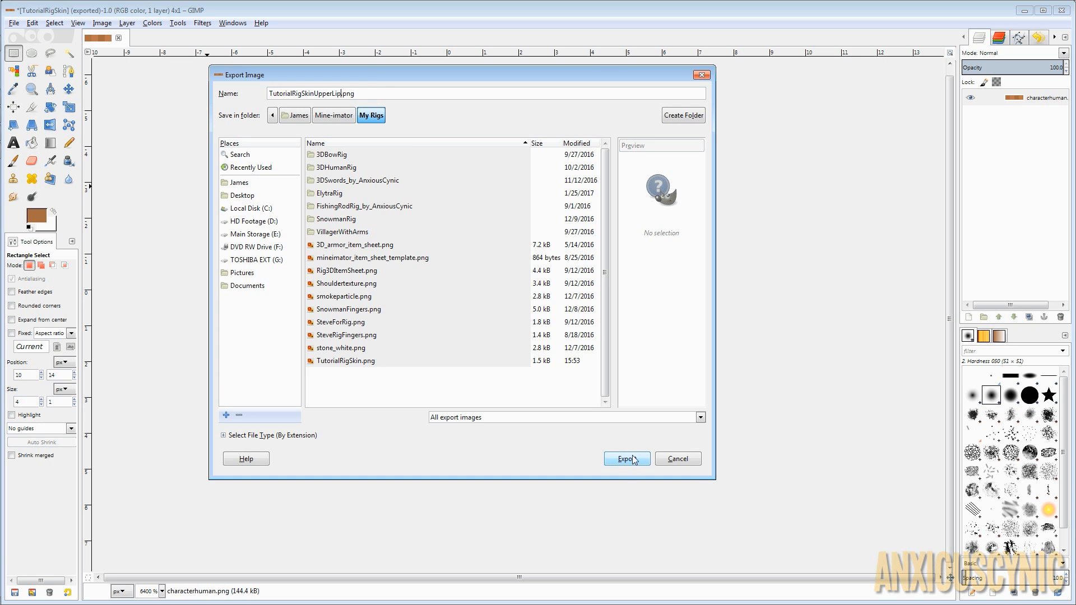
left_click(626, 459)
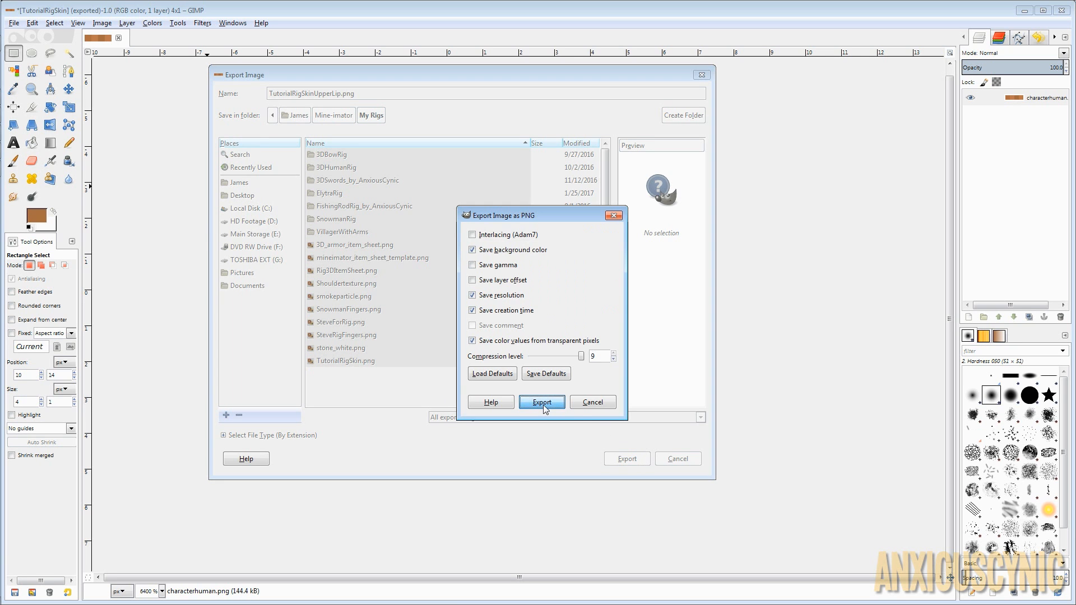
left_click(542, 405)
- Restore the full skin and crop it to the 4 × 1 pixel lower lip row at position 10, 15
key("ctrl+z")
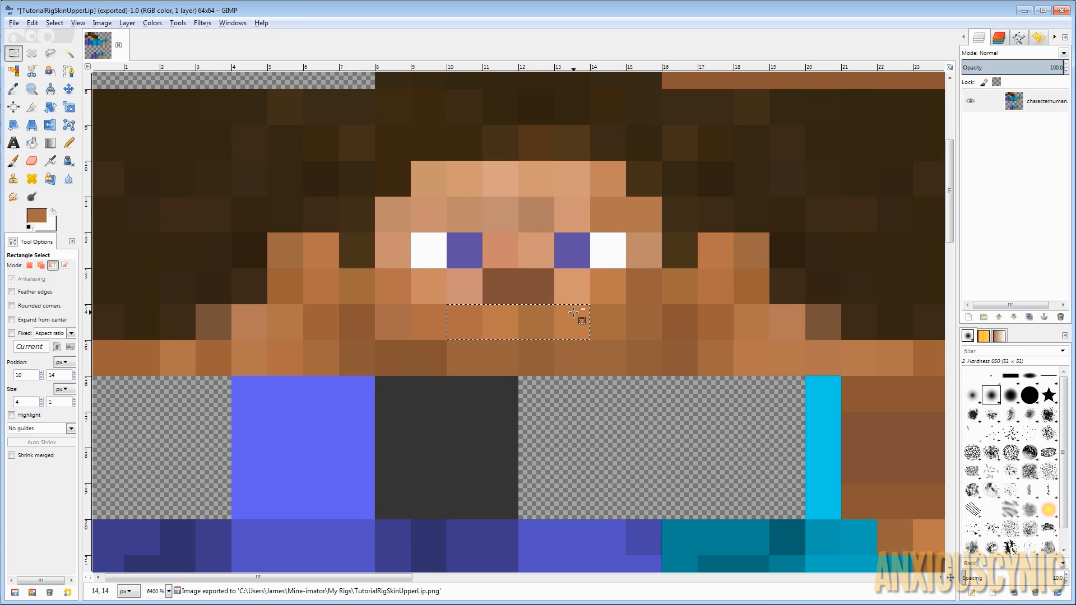
left_click_drag(456, 353, 583, 370)
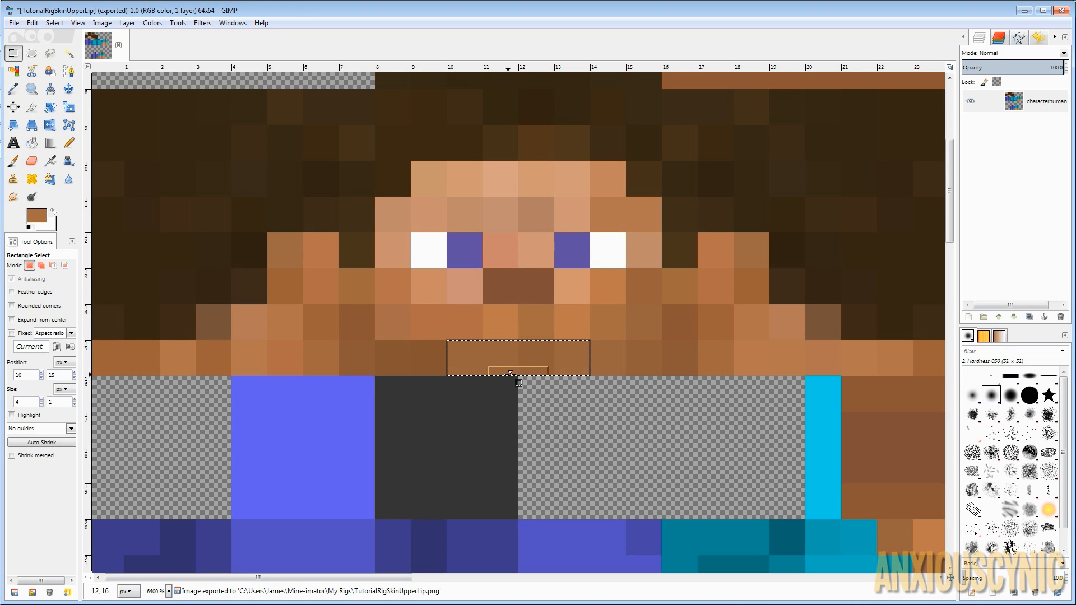
left_click(102, 23)
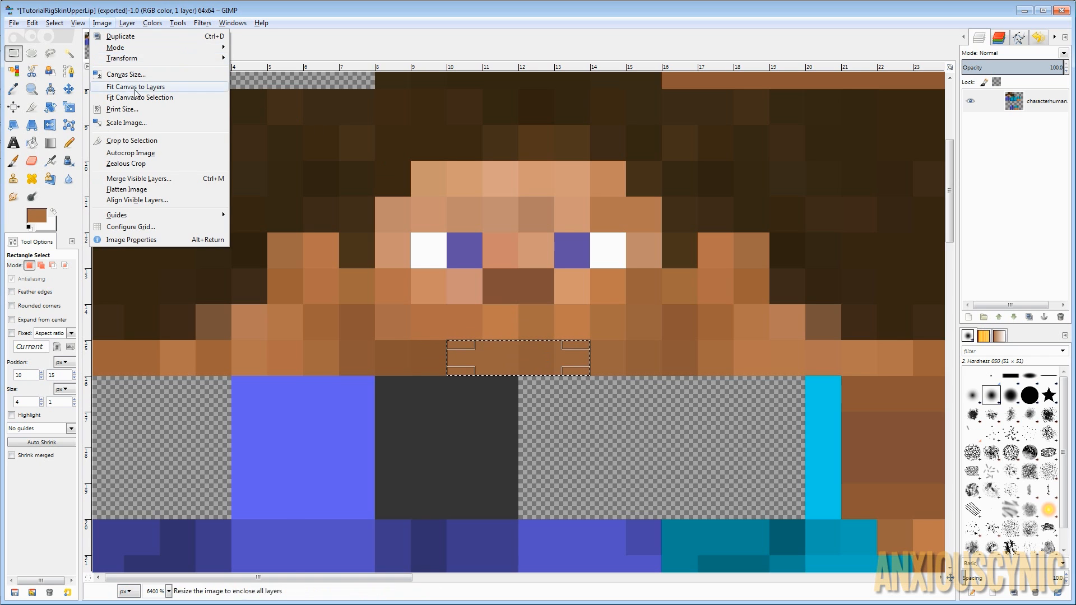
left_click(127, 141)
- Export the cropped lower lip strip to the My Rigs folder as TutorialRigSkinLowerLip.png with the default PNG options
left_click(14, 23)
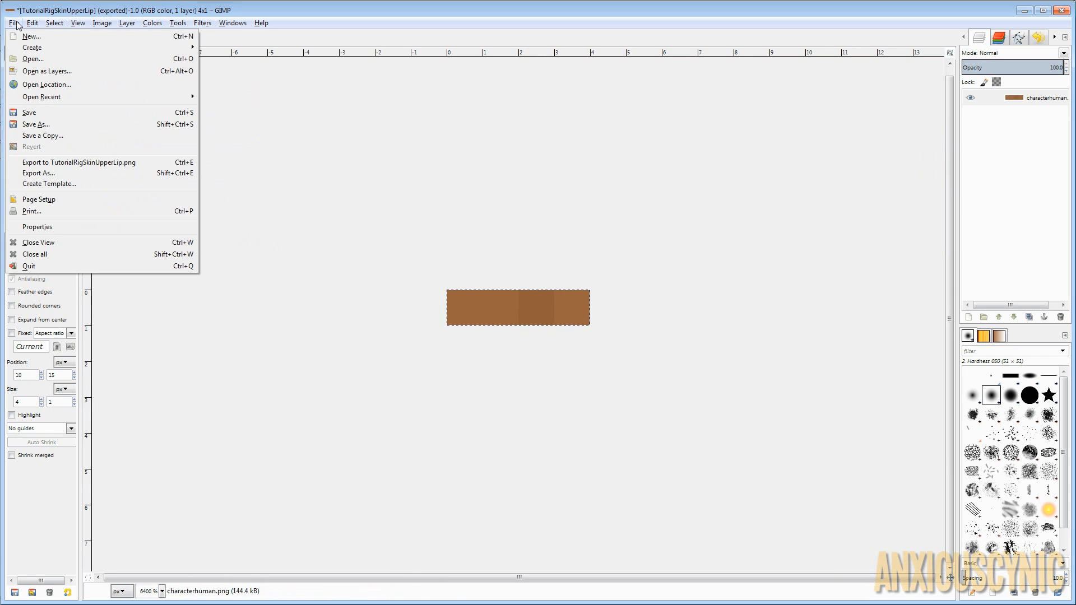
left_click(39, 173)
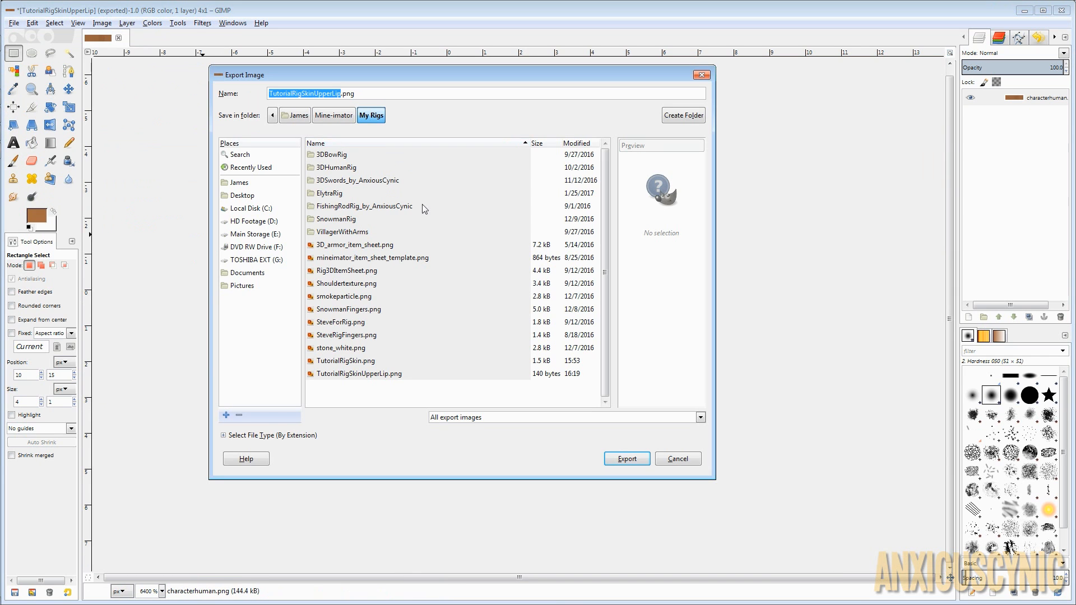
left_click(334, 93)
key("BackSpace")
type("Low")
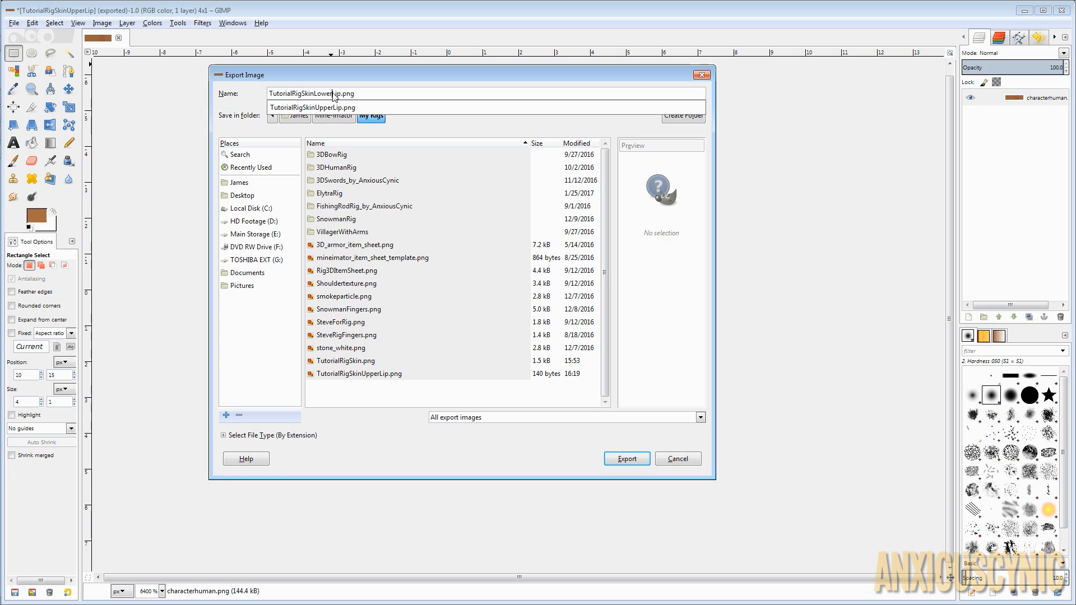
left_click(616, 459)
left_click(621, 460)
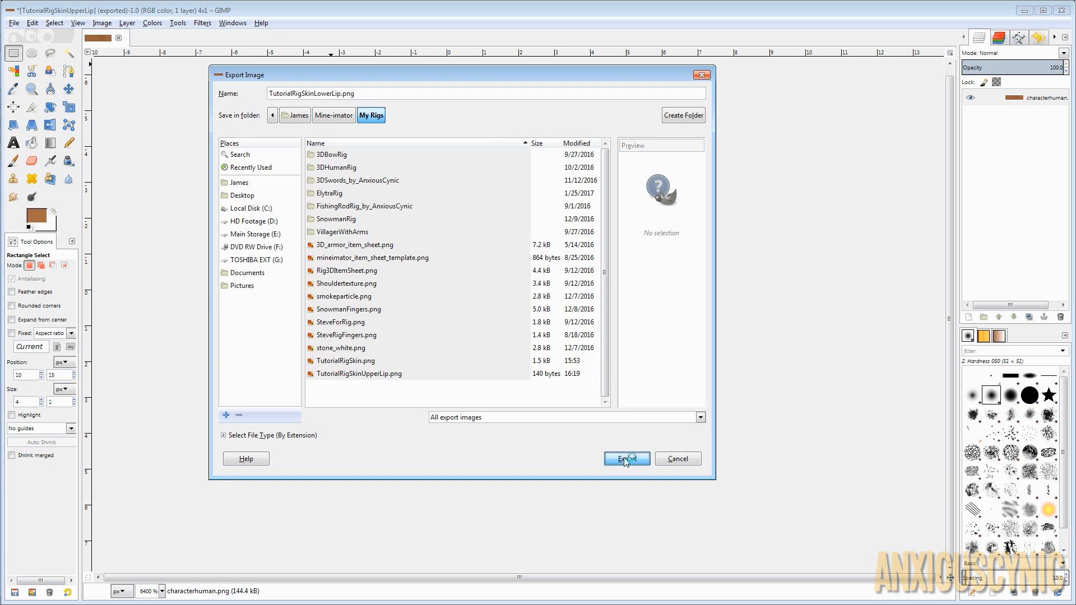
left_click(551, 403)
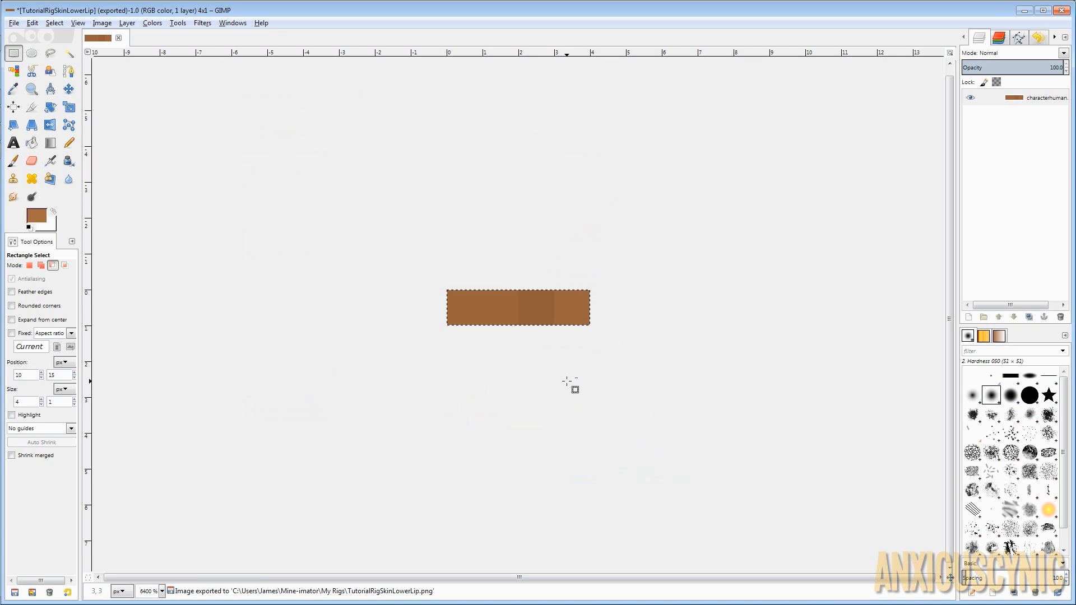
- Undo the lower lip crop to restore the full skin image
key("ctrl+z")
scroll(614, 291, "down", 5)
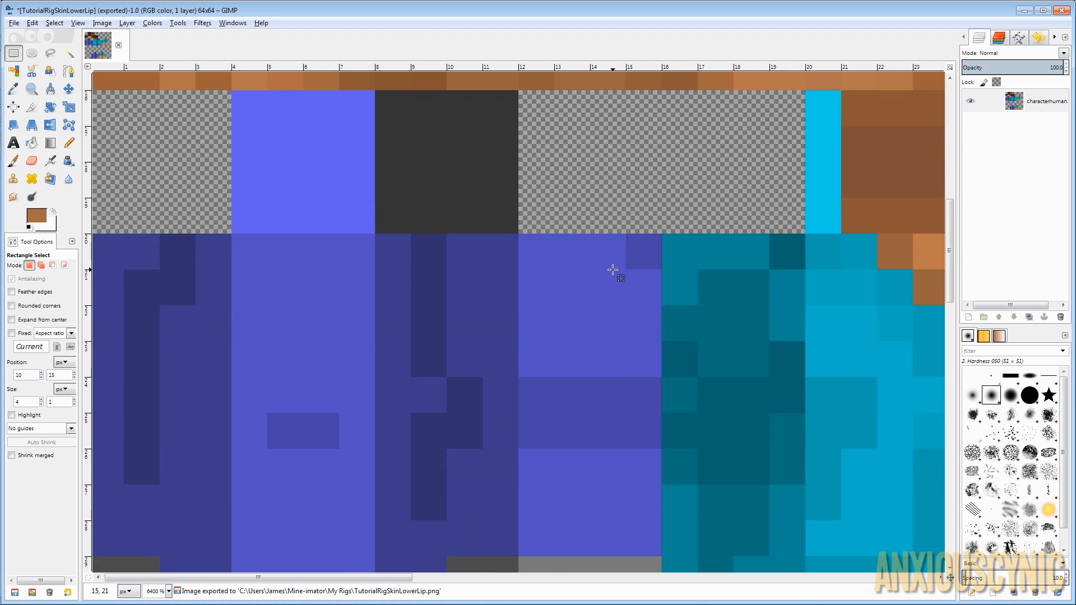
scroll(605, 272, "up", 5)
scroll(598, 268, "down", 3, "ctrl")
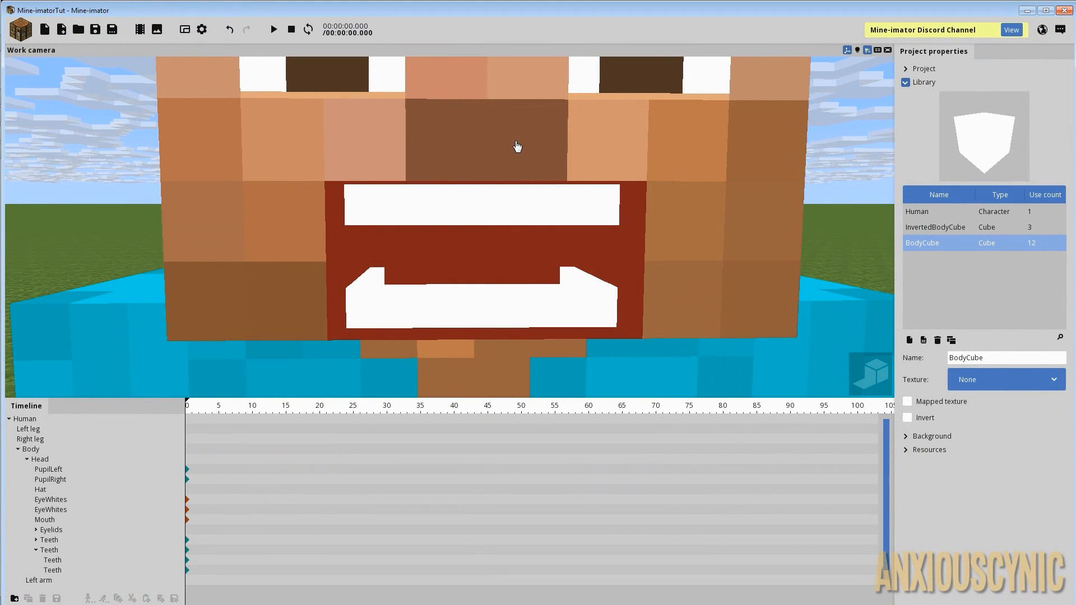
- Switch to Mine-imator and create a new item object in the scene using the default diamond sword
mouse_move(530, 146)
left_mouse_down()
mouse_move(440, 149)
mouse_move(533, 154)
mouse_move(521, 174)
mouse_move(504, 148)
mouse_move(566, 179)
mouse_move(522, 146)
left_mouse_up()
scroll(532, 153, "down", 5)
left_click(22, 29)
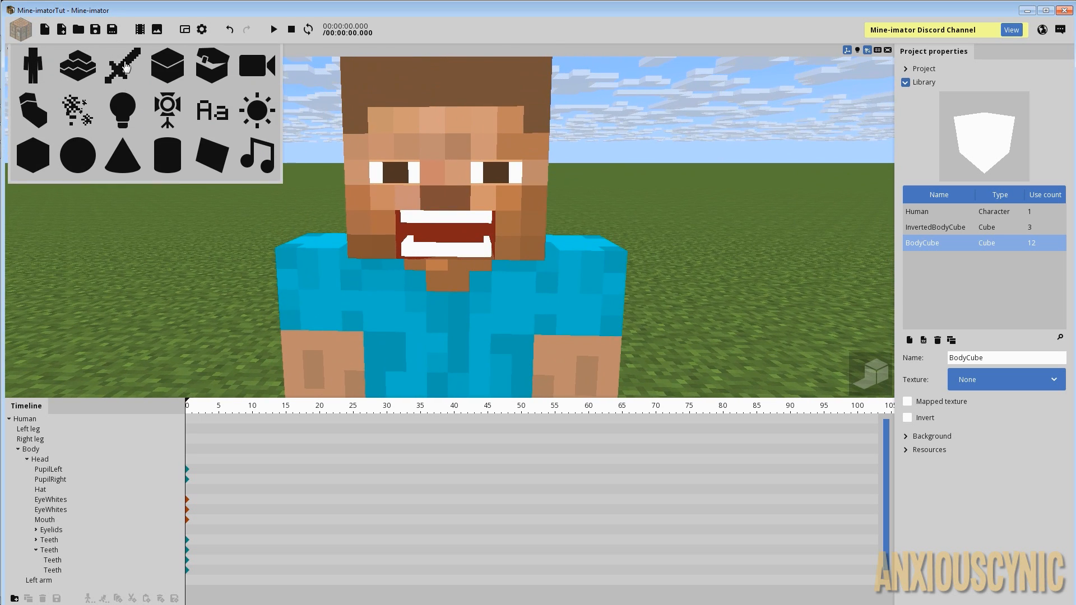
left_click(126, 67)
left_click(371, 339)
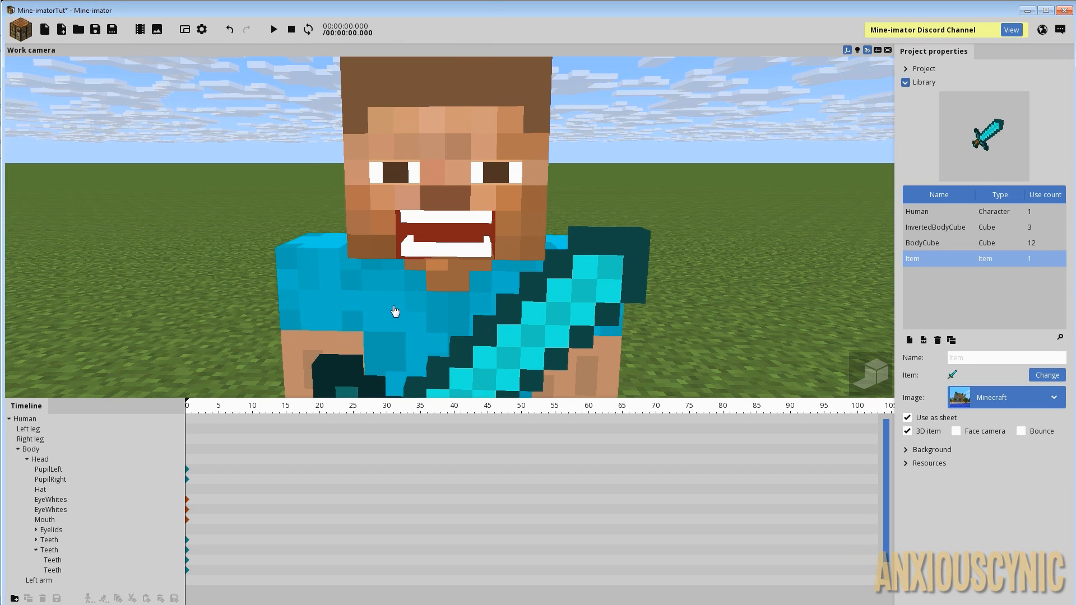
scroll(532, 269, "up", 2)
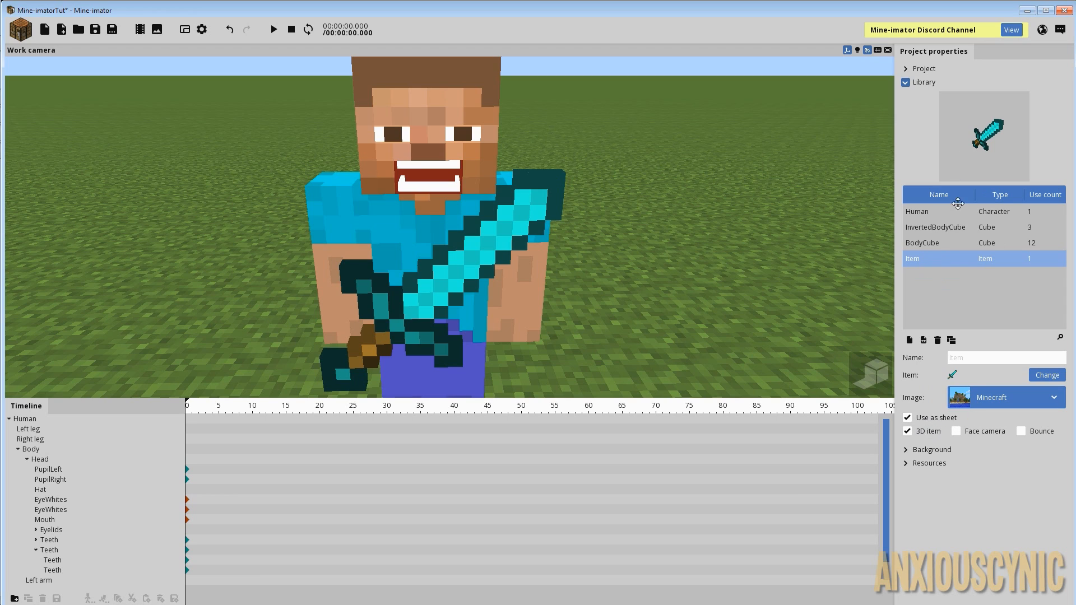
- Name the new library item Lip and stop using its image as a sheet
left_click(975, 358)
left_click(924, 422)
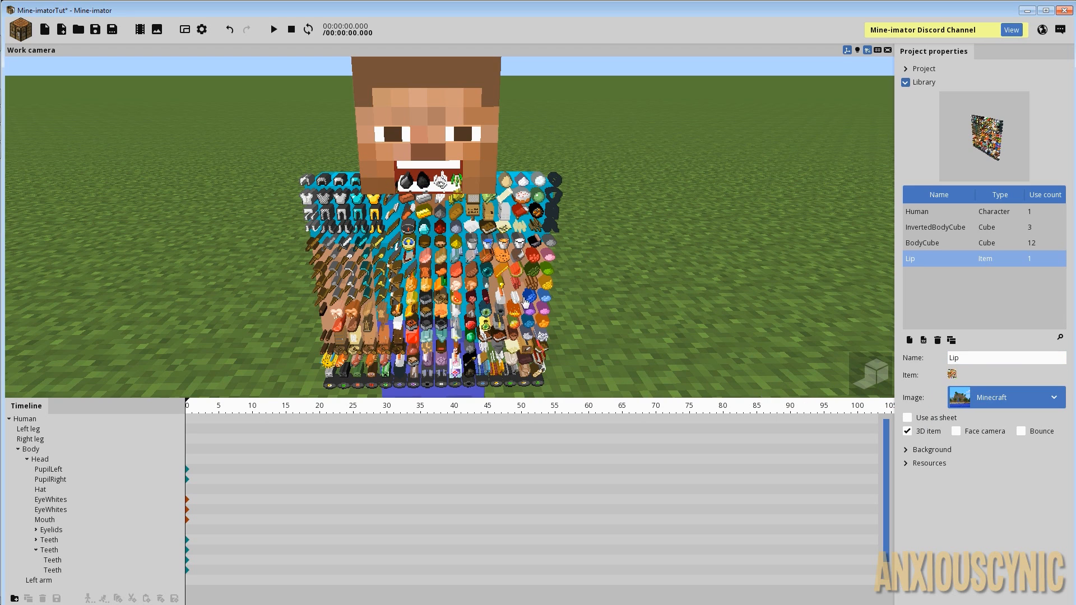
left_click_drag(495, 288, 488, 261)
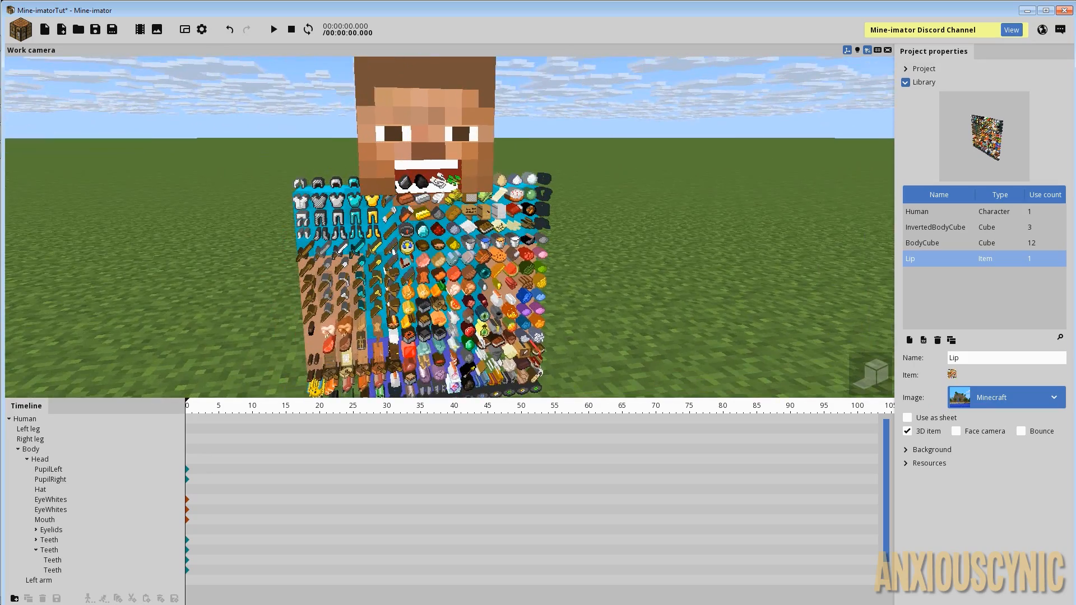
- Load TutorialRigSkinUpperLip from the My Rigs folder as the Lip item's image
left_click(997, 398)
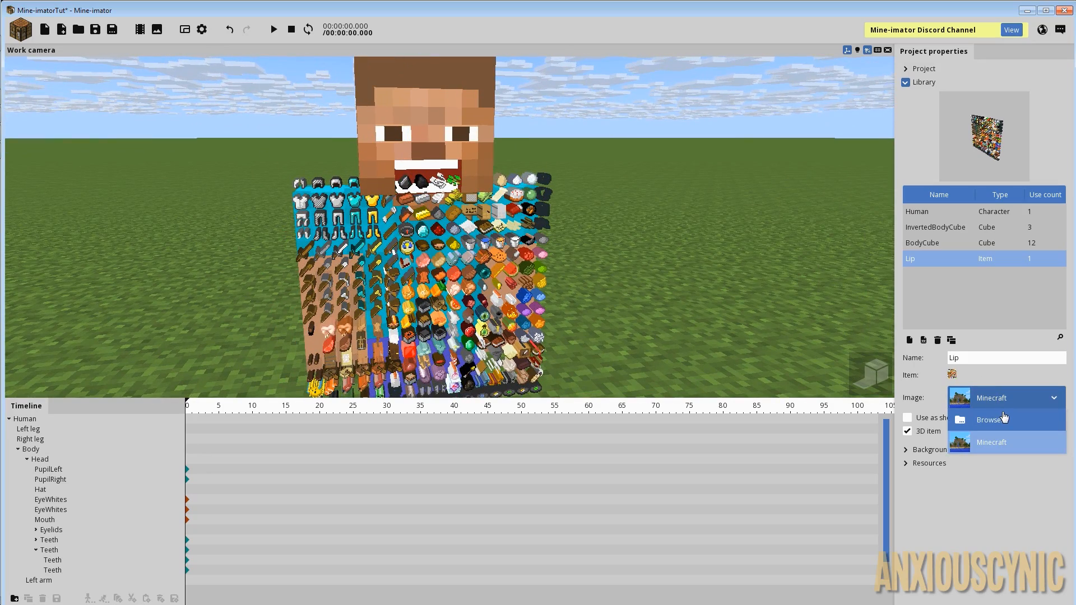
left_click(990, 420)
scroll(337, 168, "down", 1)
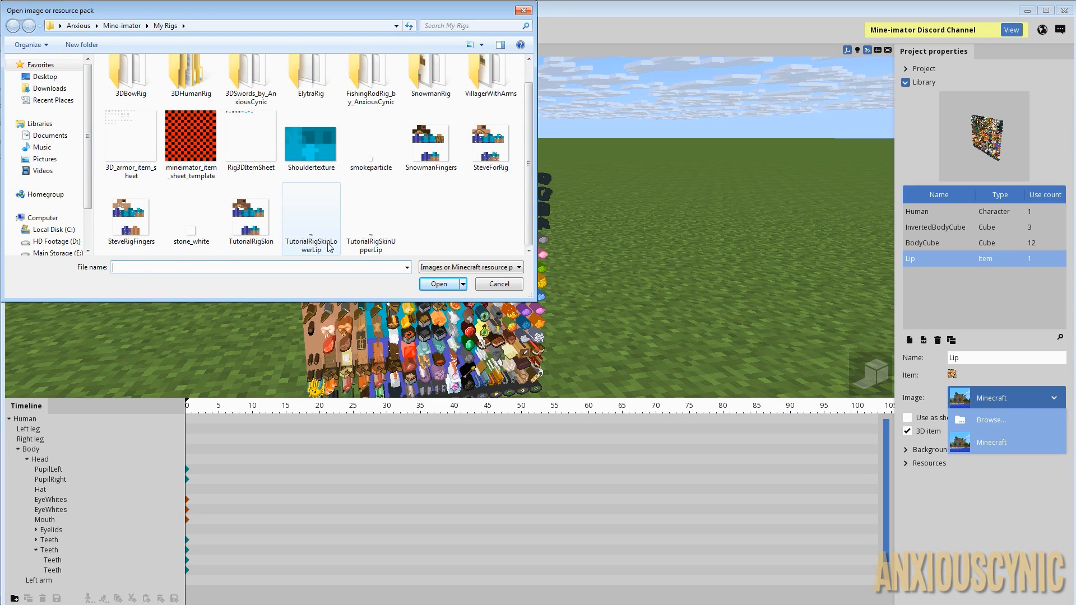
left_click(365, 248)
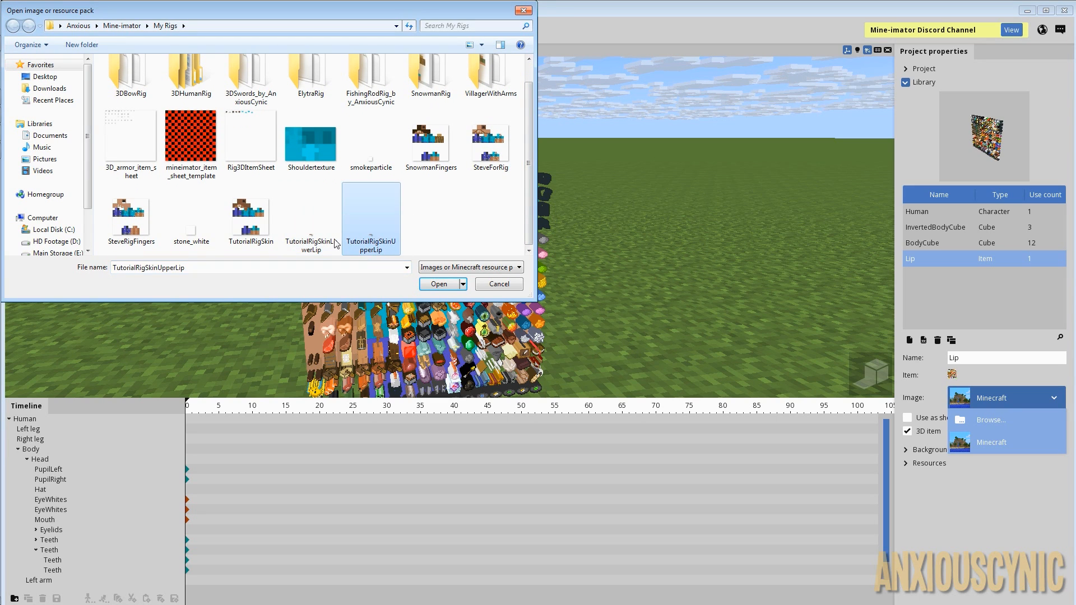
left_click(438, 285)
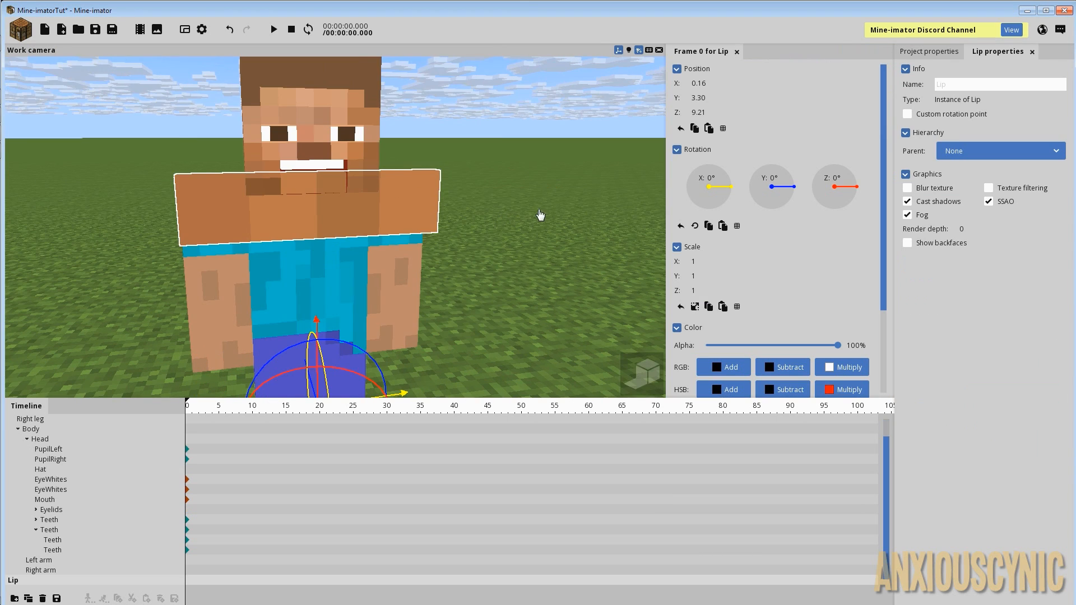
- Enable a custom rotation point for the lip and set its Z value to 12
right_click_drag(539, 216, 456, 195)
left_click(908, 114)
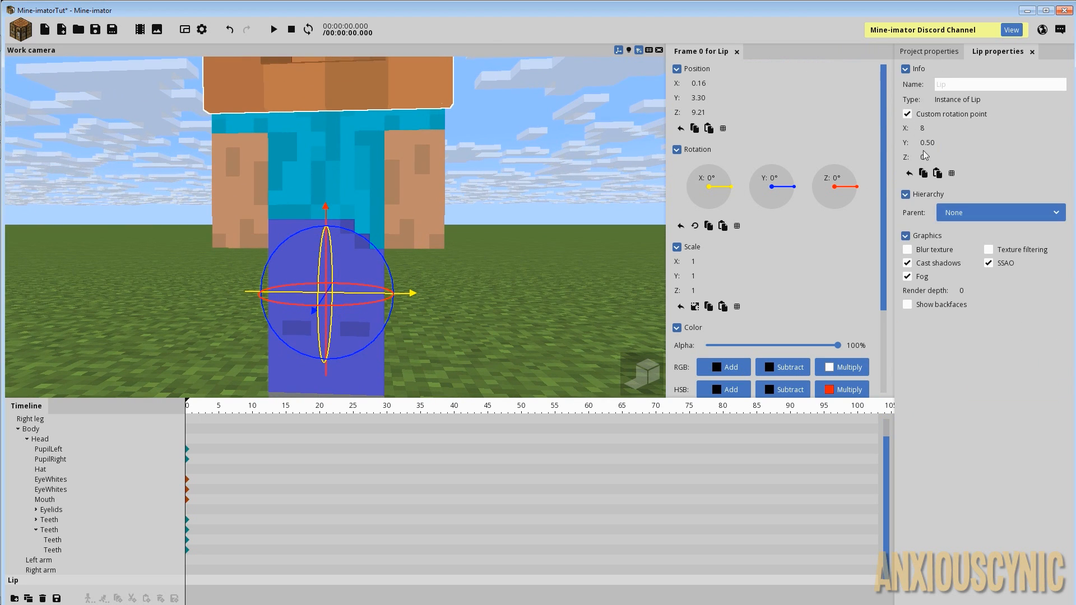
left_click_drag(927, 156, 1051, 167)
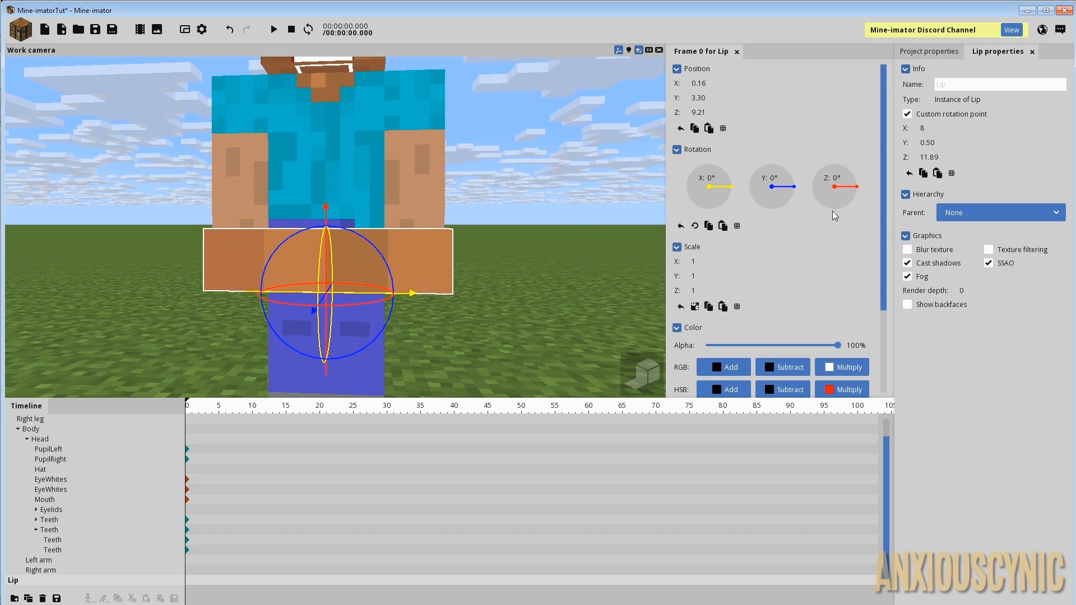
right_click_drag(545, 240, 545, 261)
scroll(546, 240, "up", 4)
left_click_drag(545, 240, 542, 213)
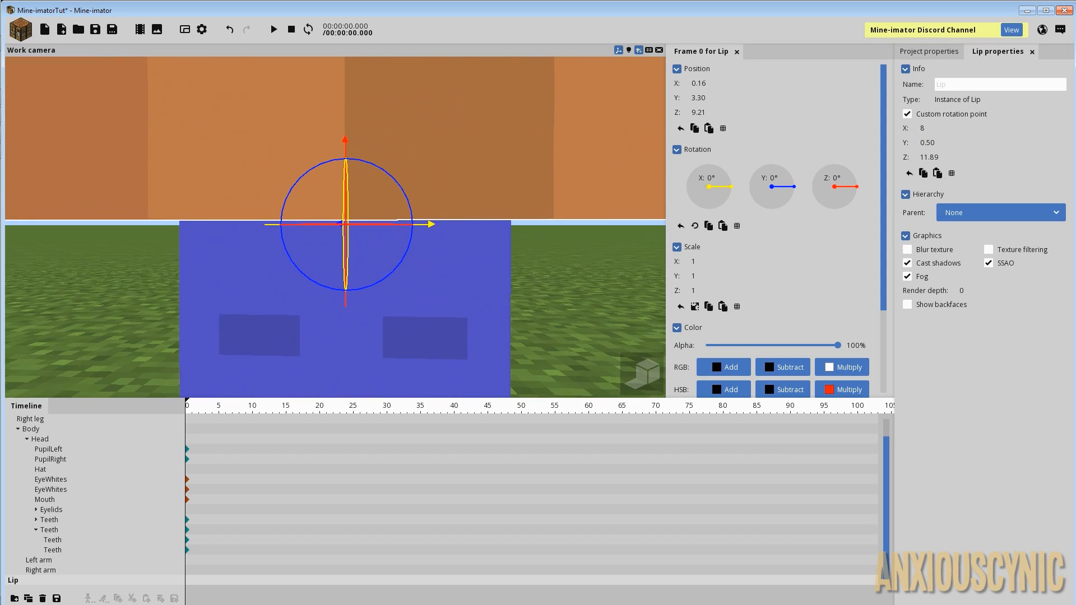
scroll(486, 237, "up", 2)
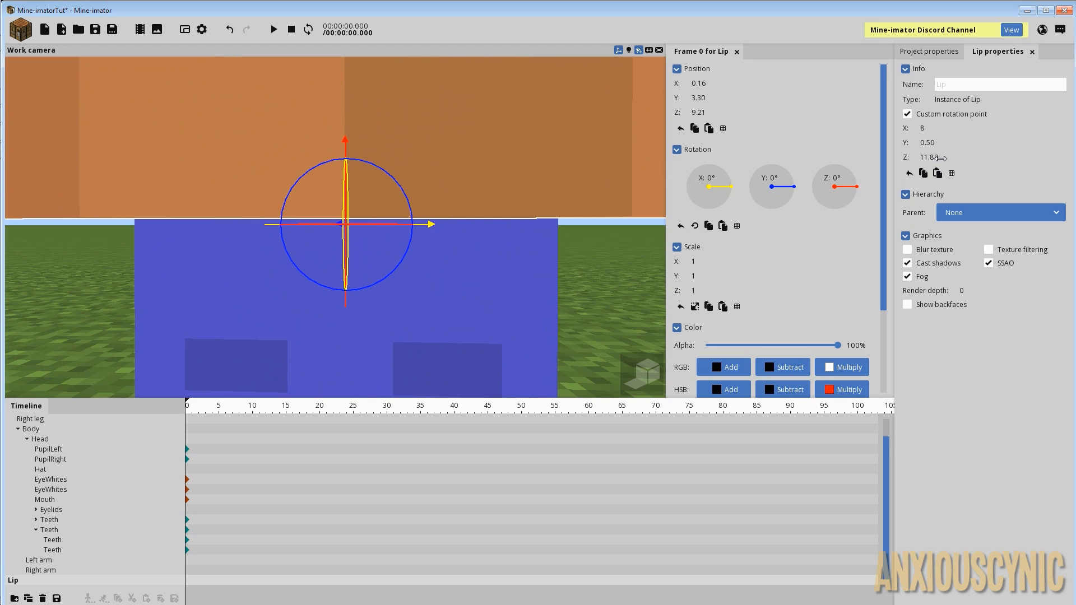
left_click(941, 159)
type("12")
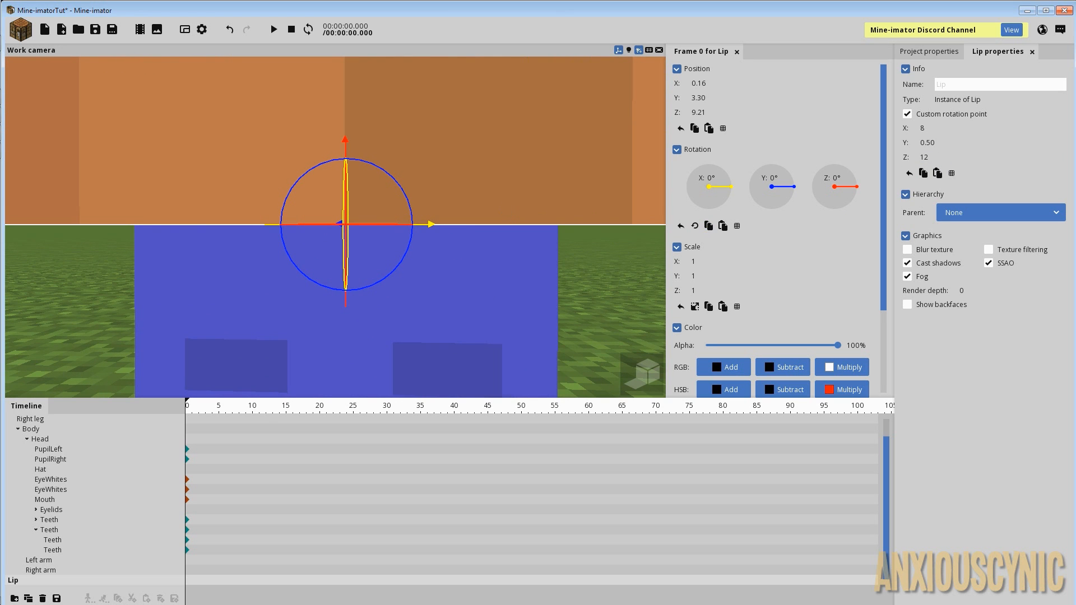
mouse_move(516, 217)
left_mouse_down()
mouse_move(566, 230)
mouse_move(448, 236)
mouse_move(517, 217)
left_mouse_up()
scroll(516, 216, "down", 3)
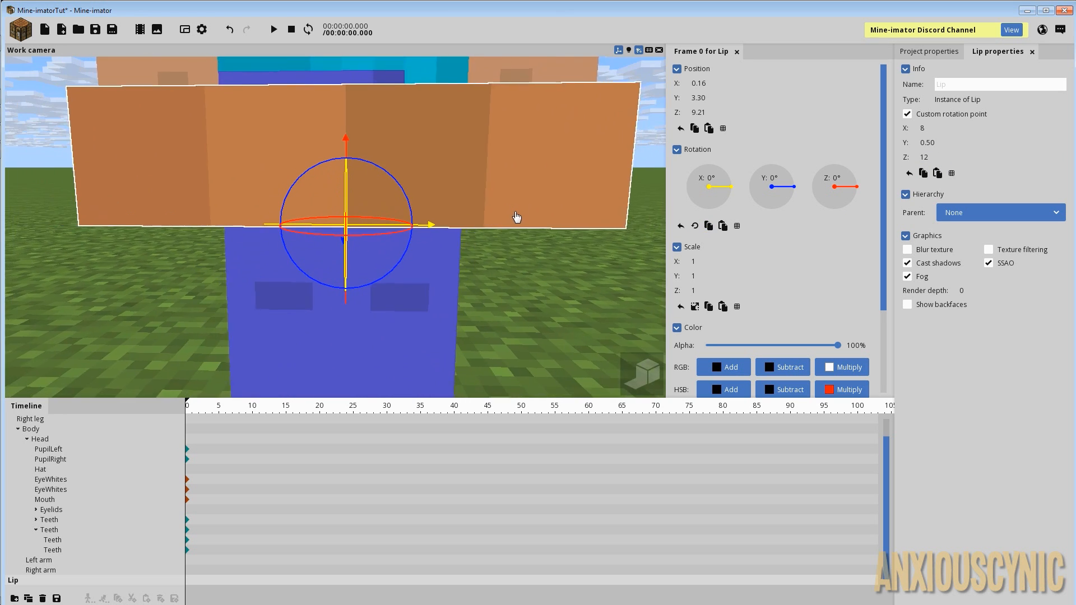
- Set the character's Head as the parent of the lip
scroll(516, 216, "down", 4)
right_click_drag(482, 217, 480, 197)
left_click_drag(475, 199, 475, 238)
right_click_drag(557, 241, 558, 229)
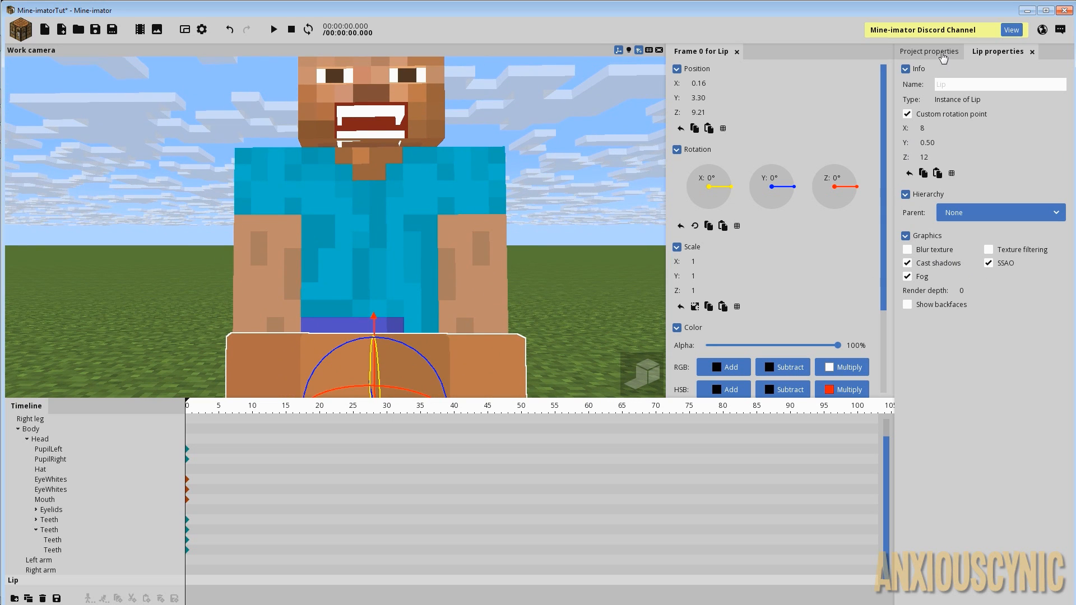
left_click(999, 216)
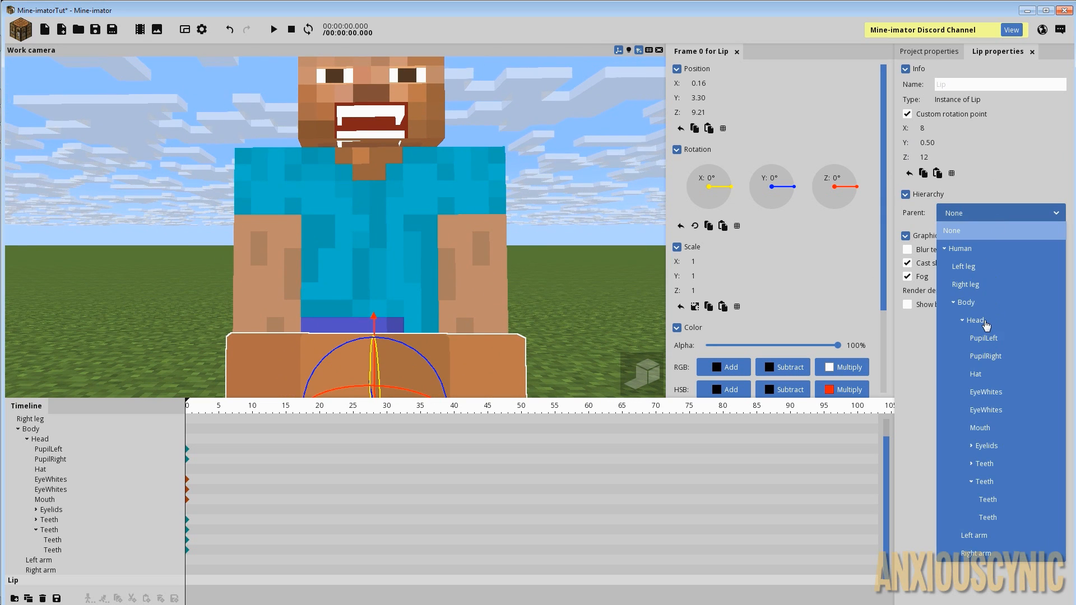
left_click(975, 320)
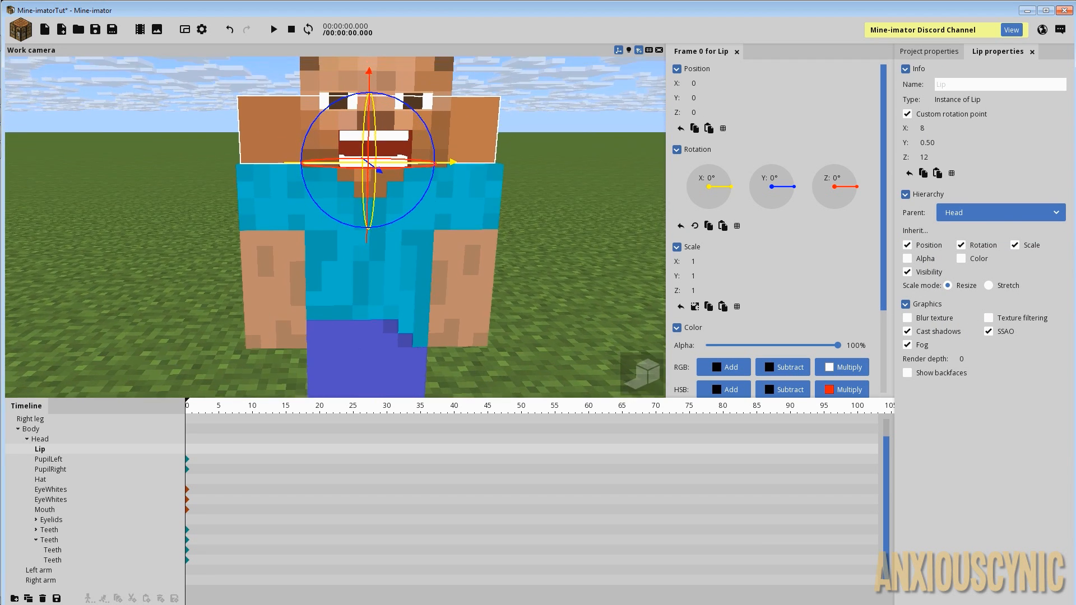
- Set the lip's Y position to 4 relative to the head
right_click_drag(527, 182, 526, 178)
scroll(526, 178, "up", 4)
left_click_drag(514, 183, 432, 184)
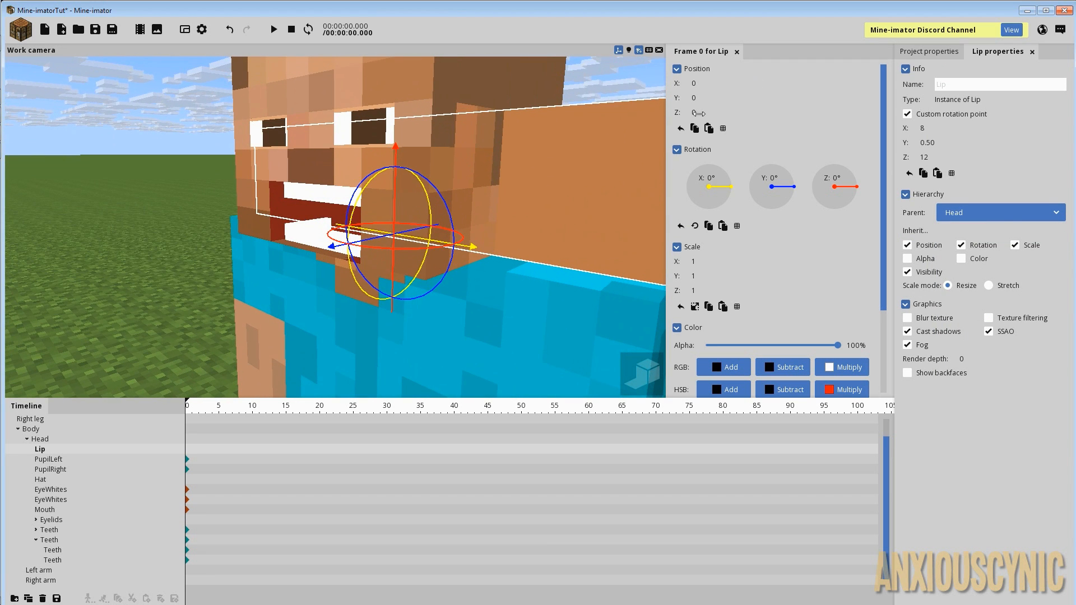
type("4")
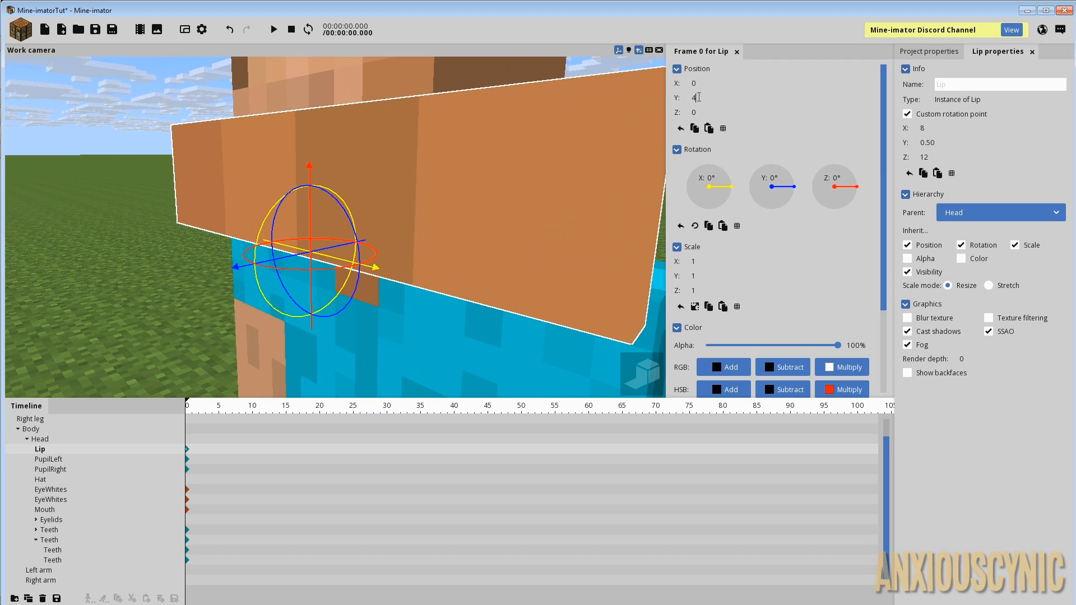
- Set the Y value of the lip's custom rotation point to 1, keeping X at 8
mouse_move(398, 144)
left_mouse_down()
mouse_move(342, 180)
mouse_move(314, 179)
mouse_move(330, 179)
mouse_move(315, 154)
mouse_move(387, 154)
mouse_move(410, 129)
left_mouse_up()
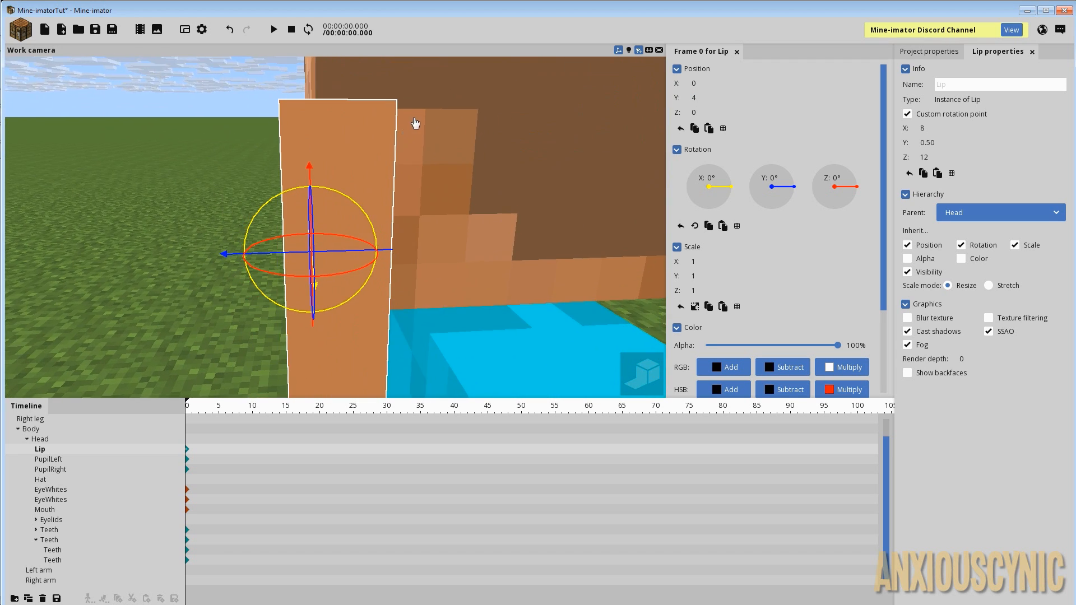
mouse_move(434, 169)
right_mouse_down()
mouse_move(431, 179)
mouse_move(442, 155)
right_mouse_up()
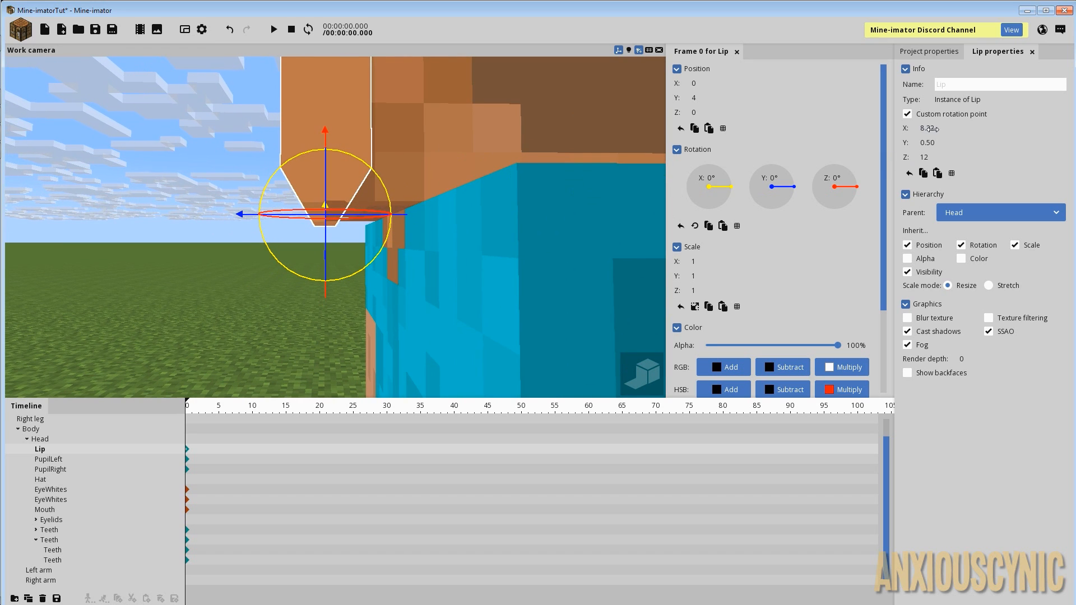
left_click_drag(931, 144, 940, 147)
left_click(938, 142)
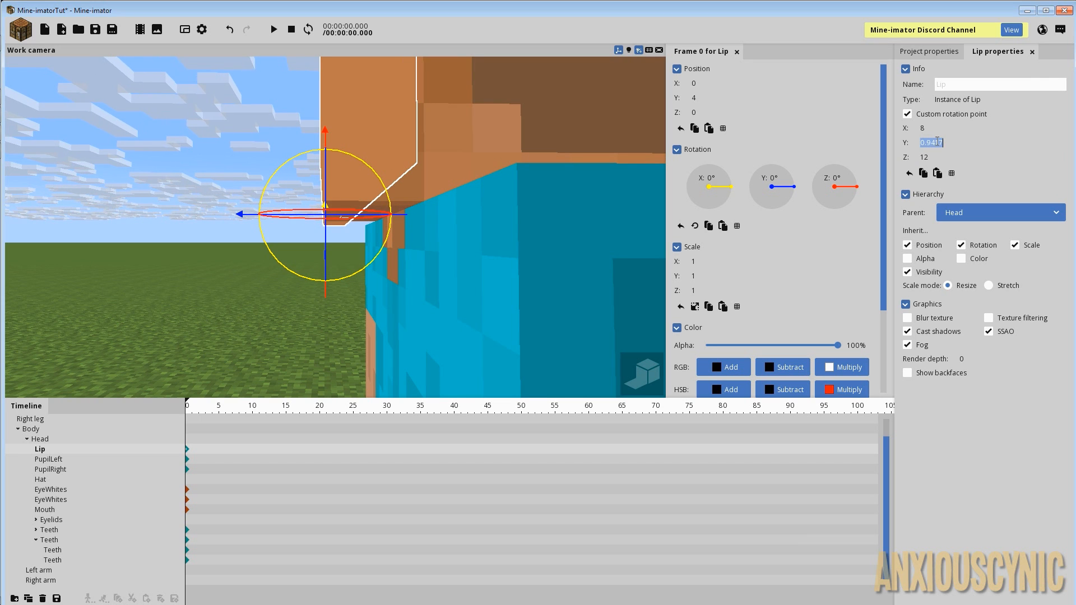
type("1")
left_click_drag(496, 160, 656, 174)
scroll(486, 174, "down", 5)
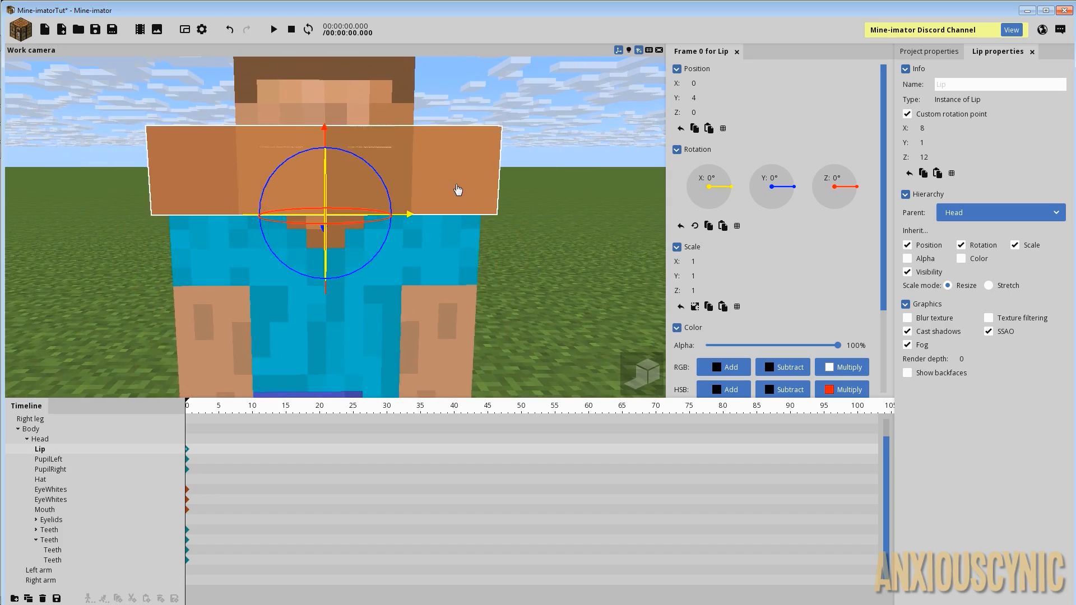
mouse_move(479, 234)
left_mouse_down()
mouse_move(389, 238)
mouse_move(483, 234)
left_mouse_up()
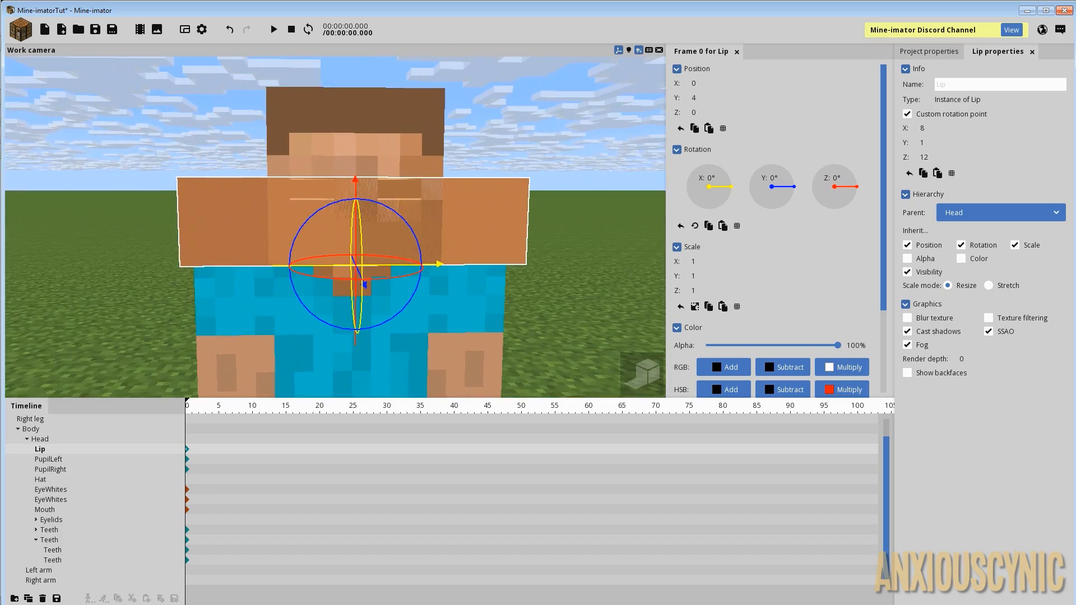
- Save the project and scale the lip uniformly on all axes to about 0.26
key("ctrl+s")
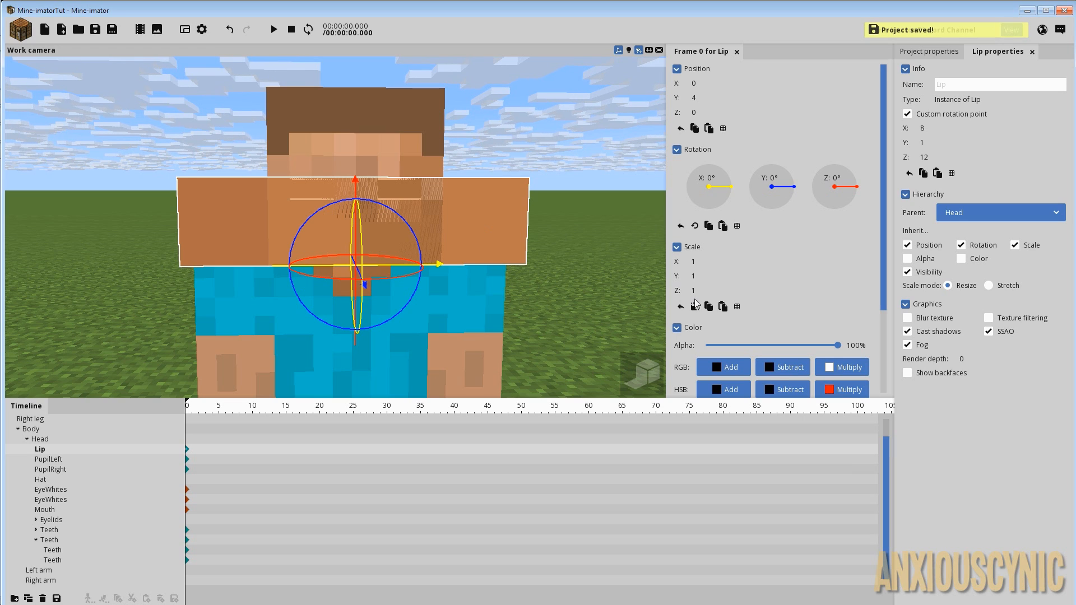
left_click(695, 307)
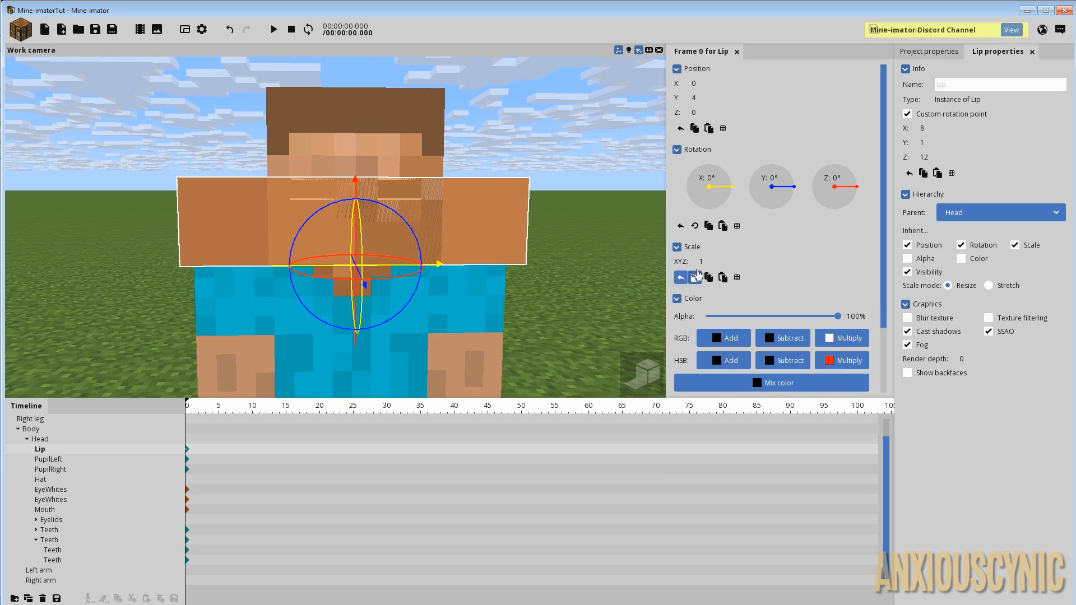
left_click_drag(705, 261, 668, 264)
scroll(664, 264, "up", 5)
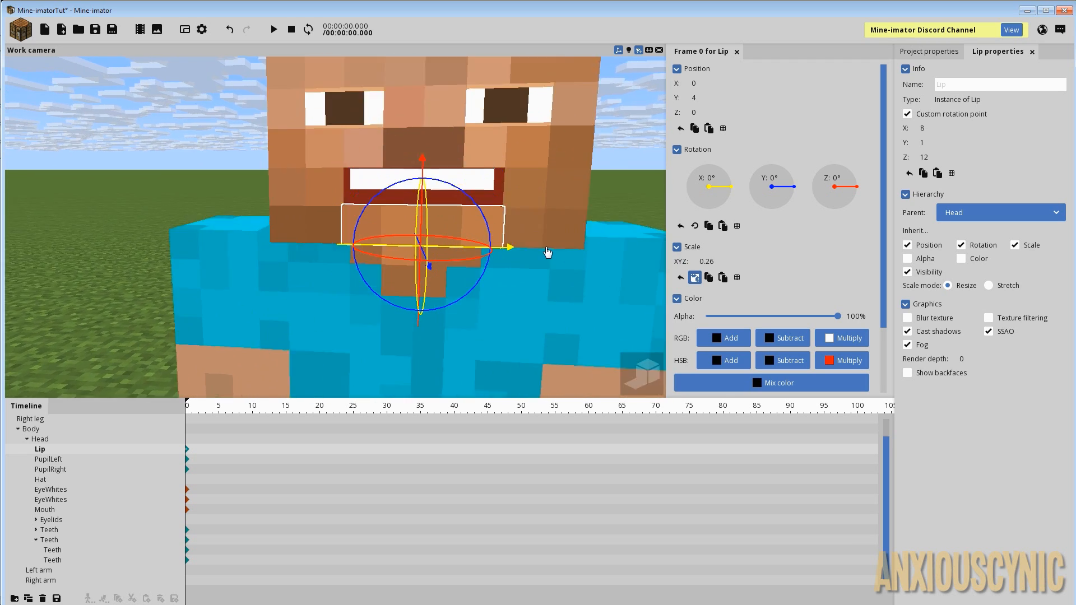
- Set the lip's uniform scale to 0.25, deselect it and save the project
left_click(734, 263)
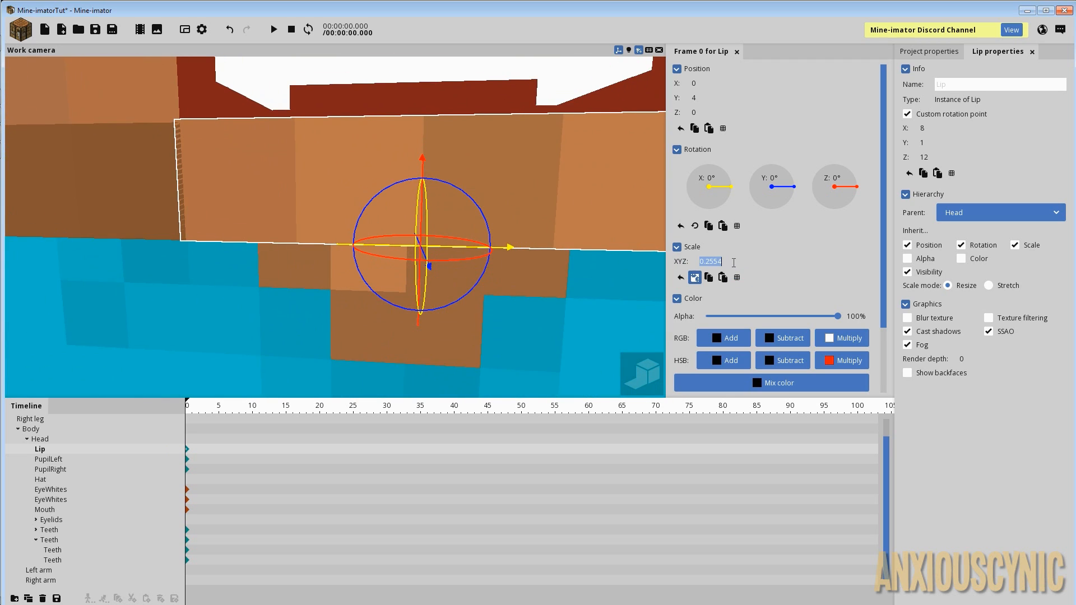
left_click(734, 263)
key("BackSpace")
key("BackSpace")
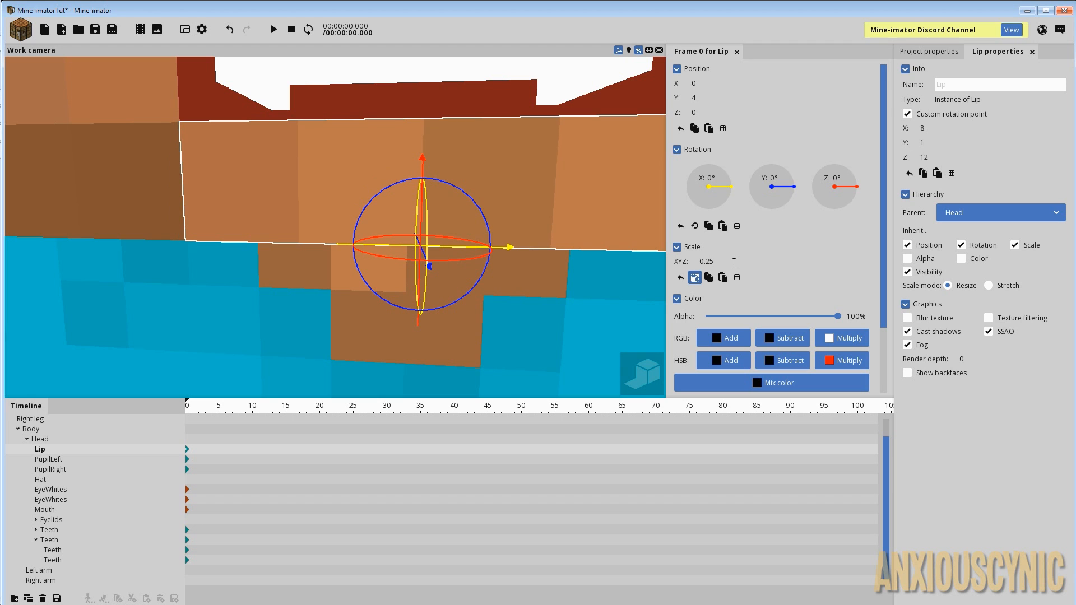
scroll(560, 166, "down", 4)
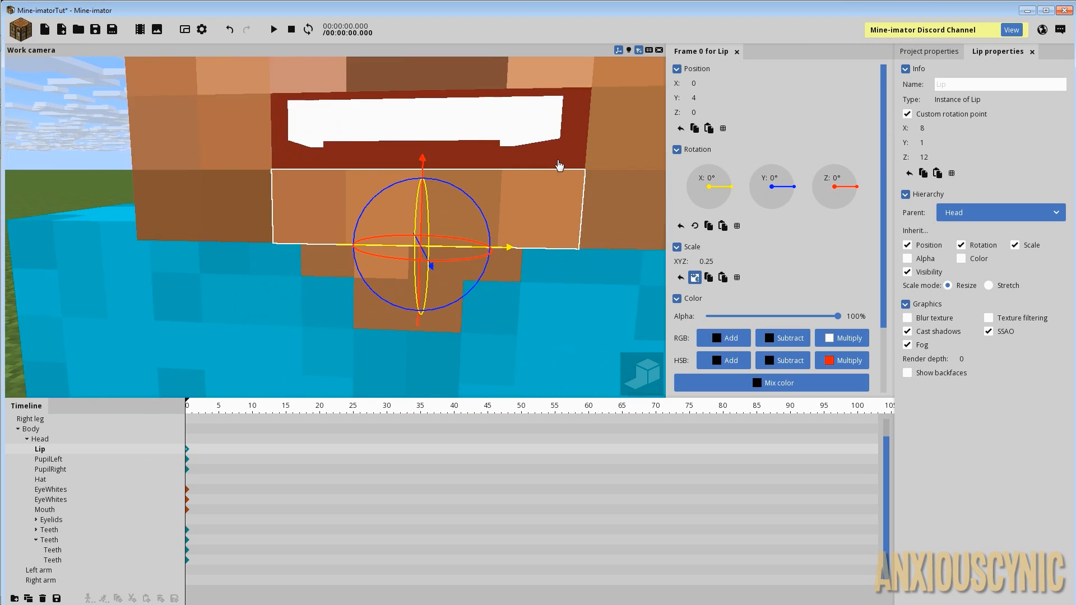
left_click(96, 190)
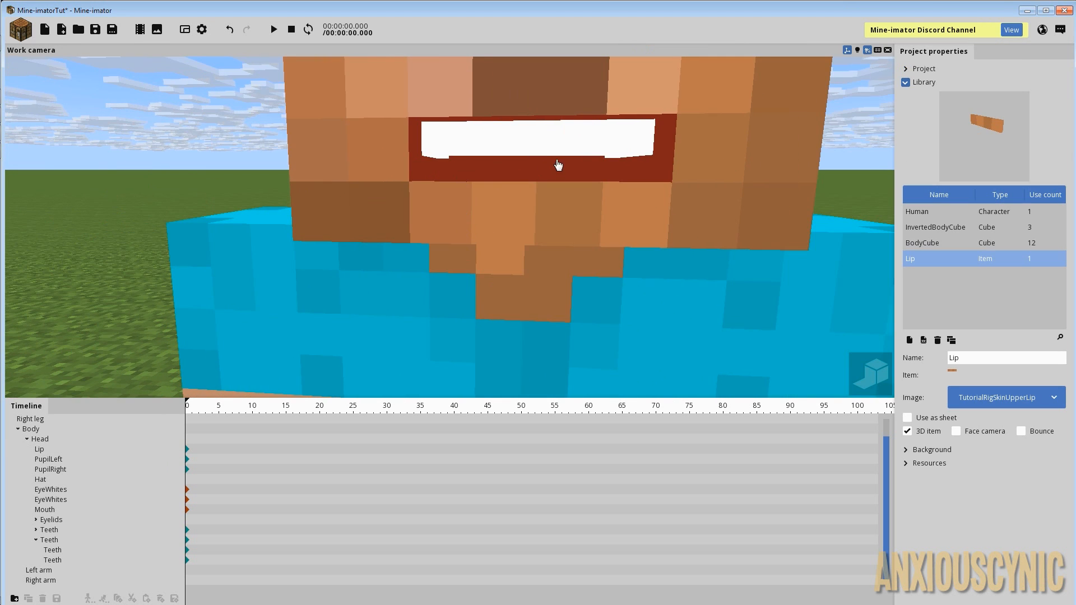
mouse_move(558, 164)
middle_mouse_down()
mouse_move(622, 169)
mouse_move(550, 162)
middle_mouse_up()
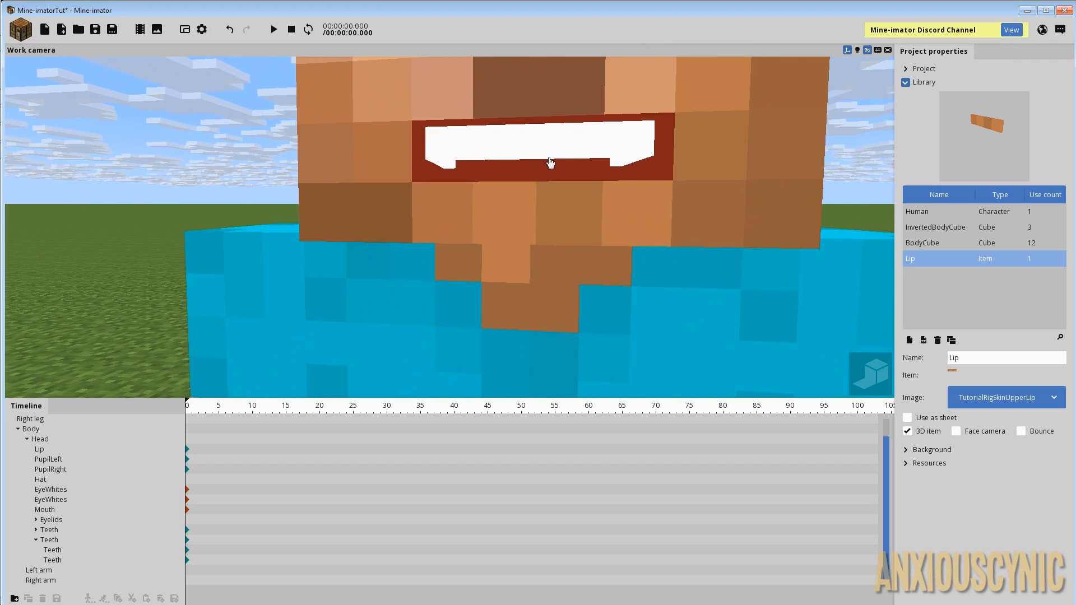
key("ctrl+s")
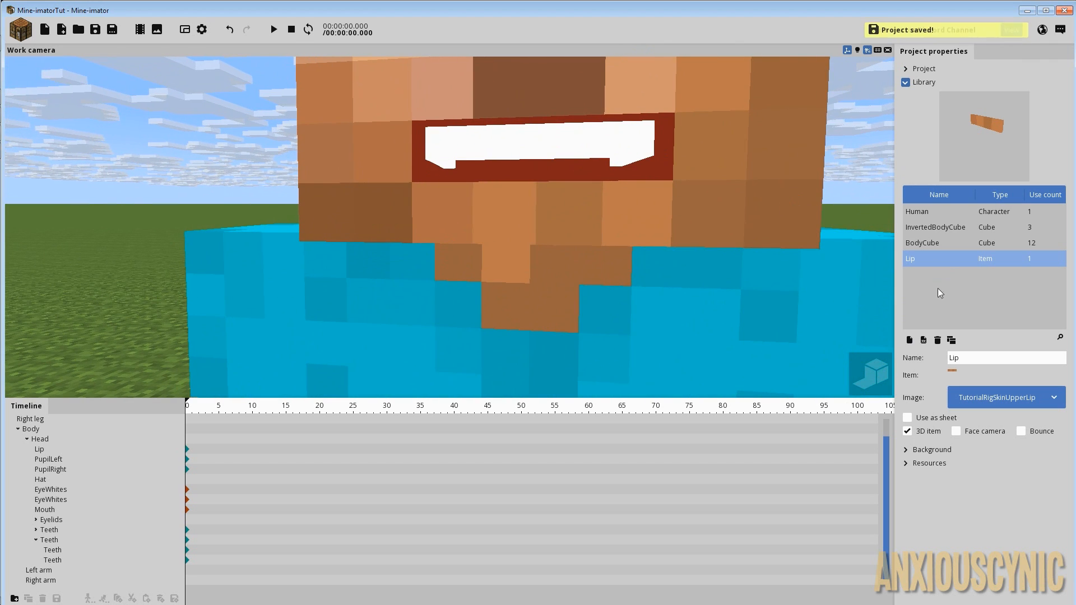
- Duplicate the Lip library item, name the copy Lip2 and give it the TutorialRigSkinLowerLip image
left_click(952, 340)
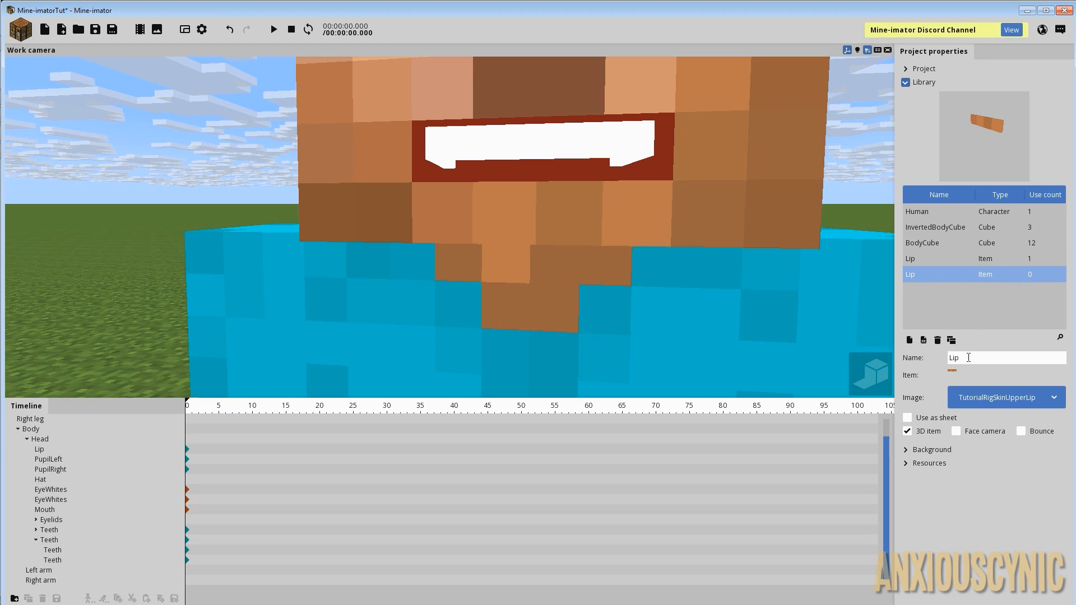
left_click(980, 359)
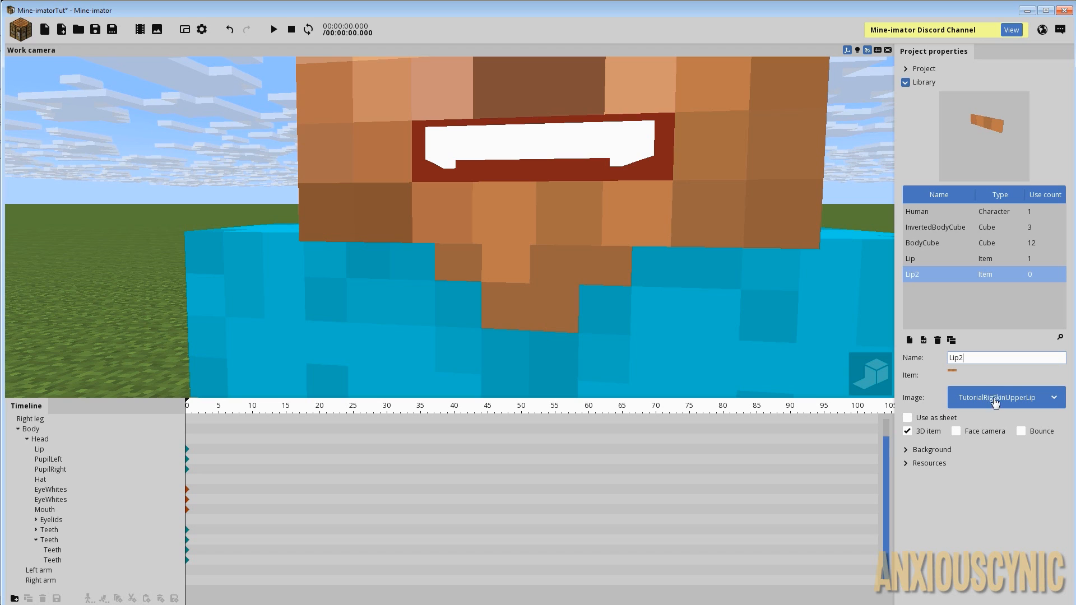
left_click(988, 400)
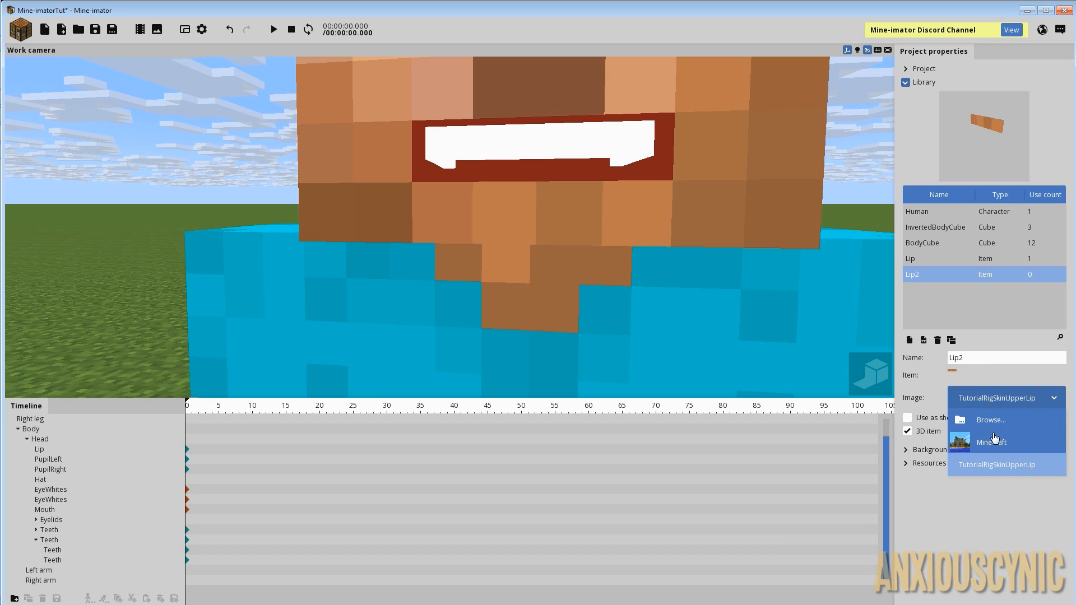
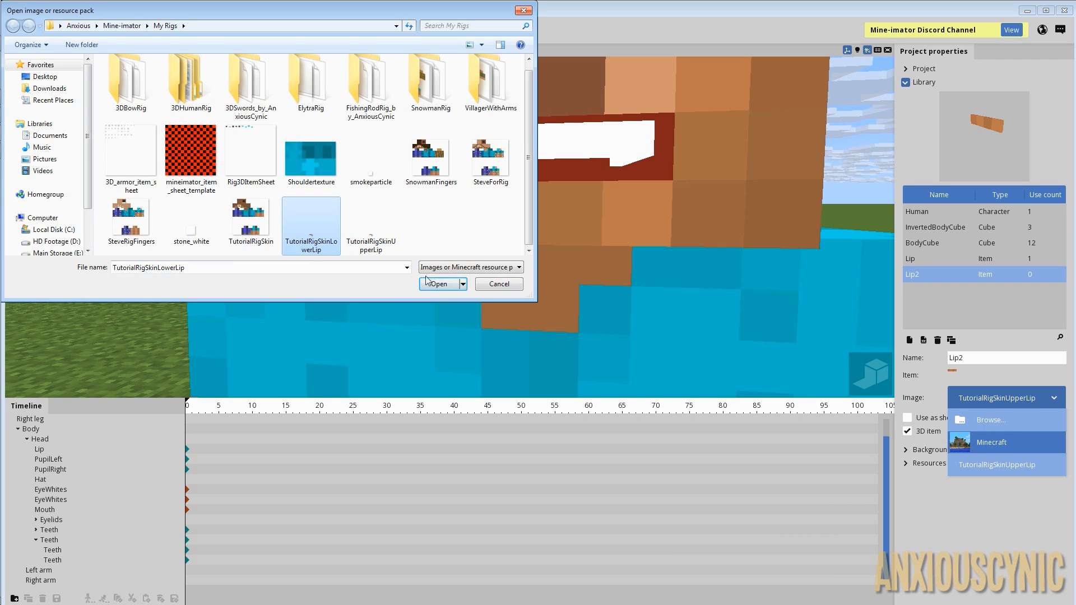
left_click(428, 282)
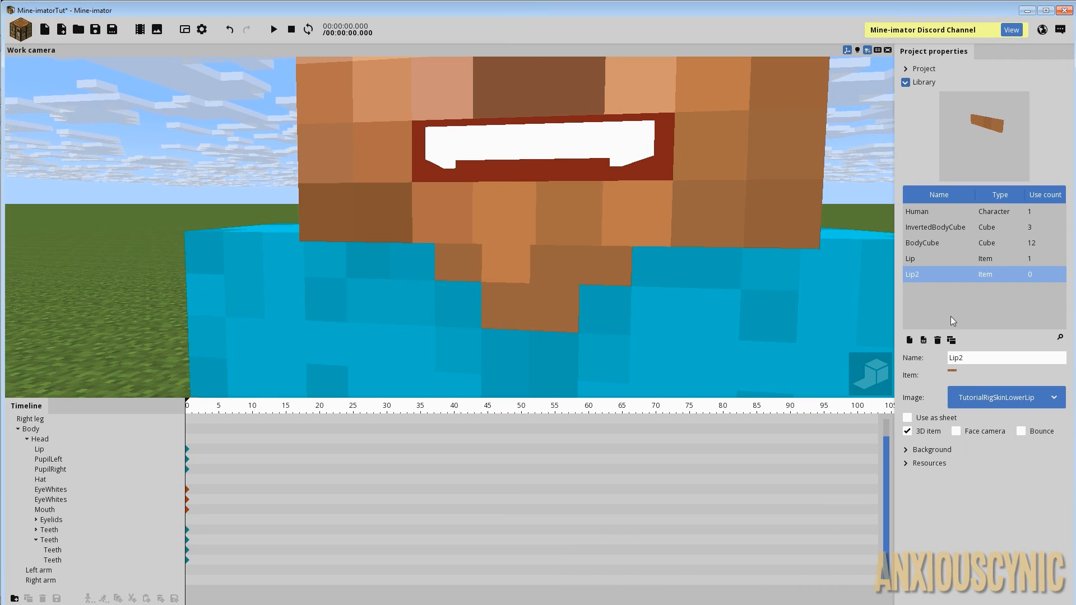
- Add an instance of Lip2 to the scene and set the character's Head as its parent
left_click(924, 340)
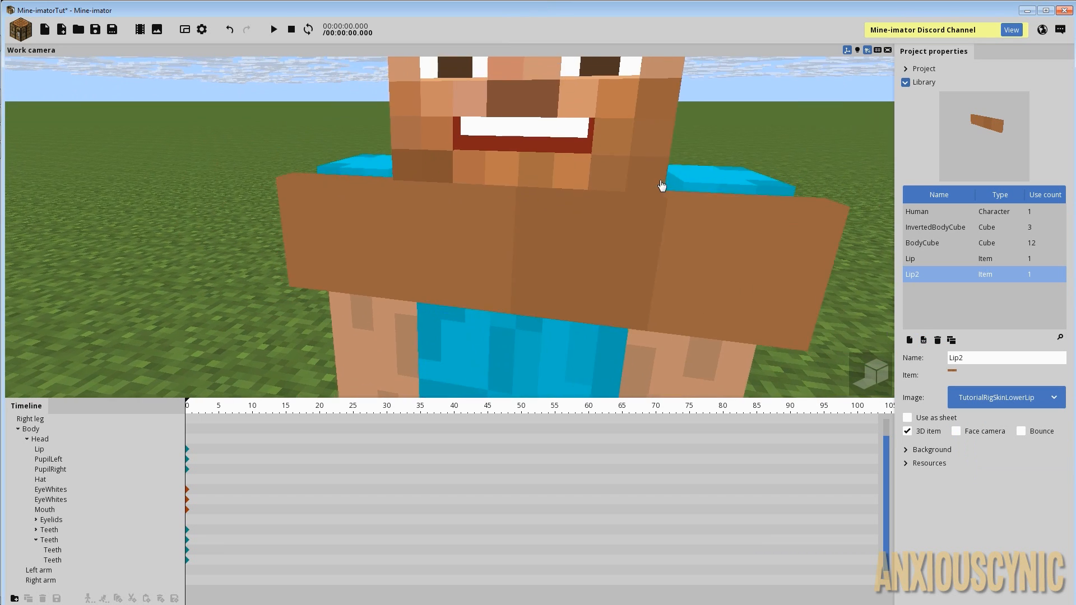
left_click(605, 185)
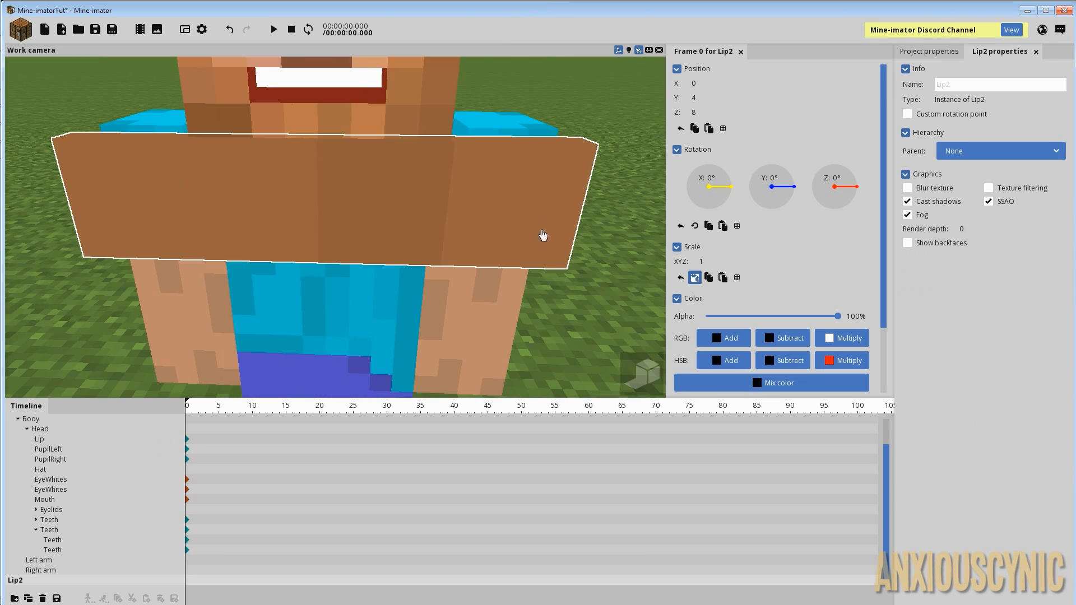
left_click(970, 151)
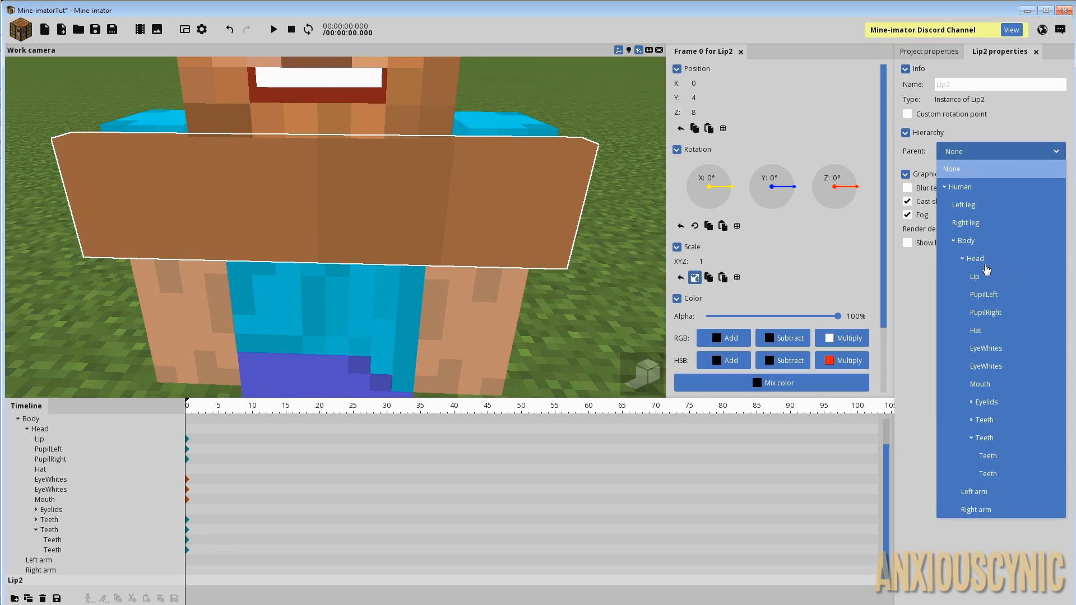
left_click(985, 260)
- Enable a custom rotation point for Lip2 with Y at 1 and Z at 12, keeping X at 8
left_click(928, 115)
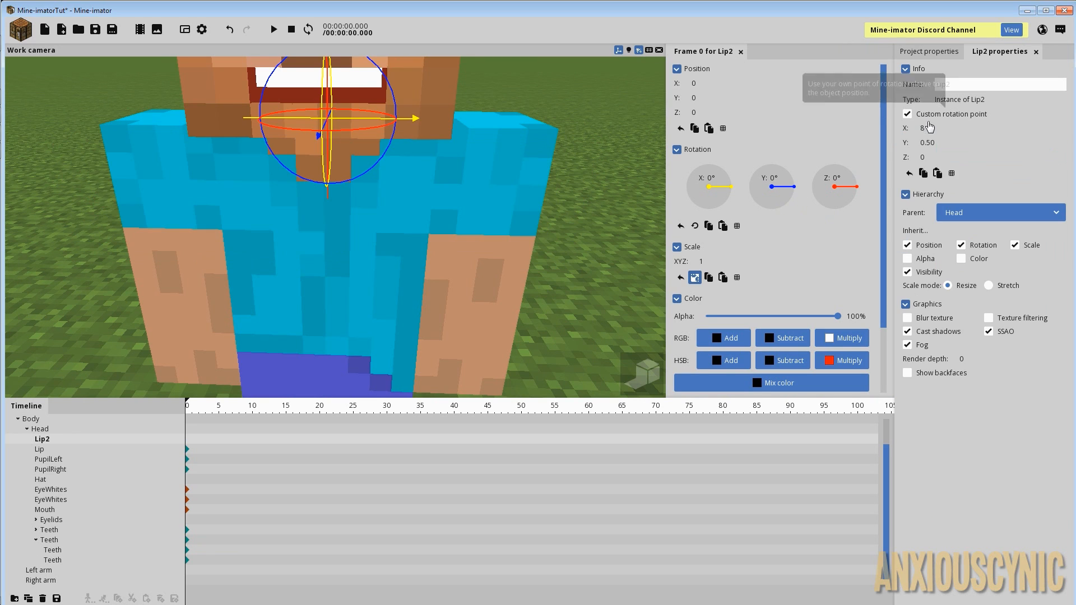
left_click(928, 158)
type("1")
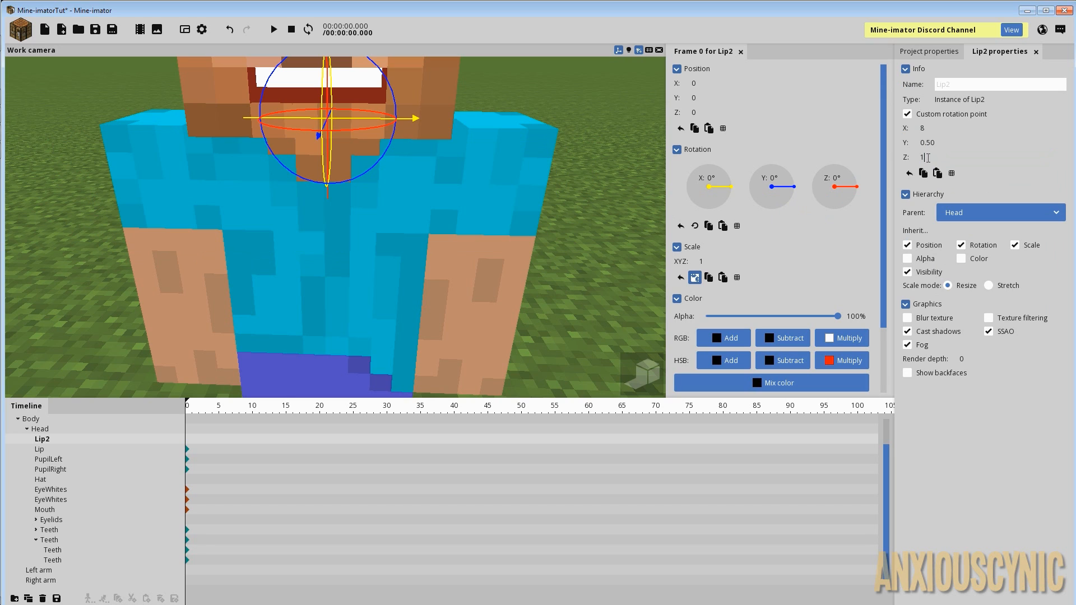
type("2")
right_click_drag(538, 193, 538, 191)
scroll(538, 194, "up", 3)
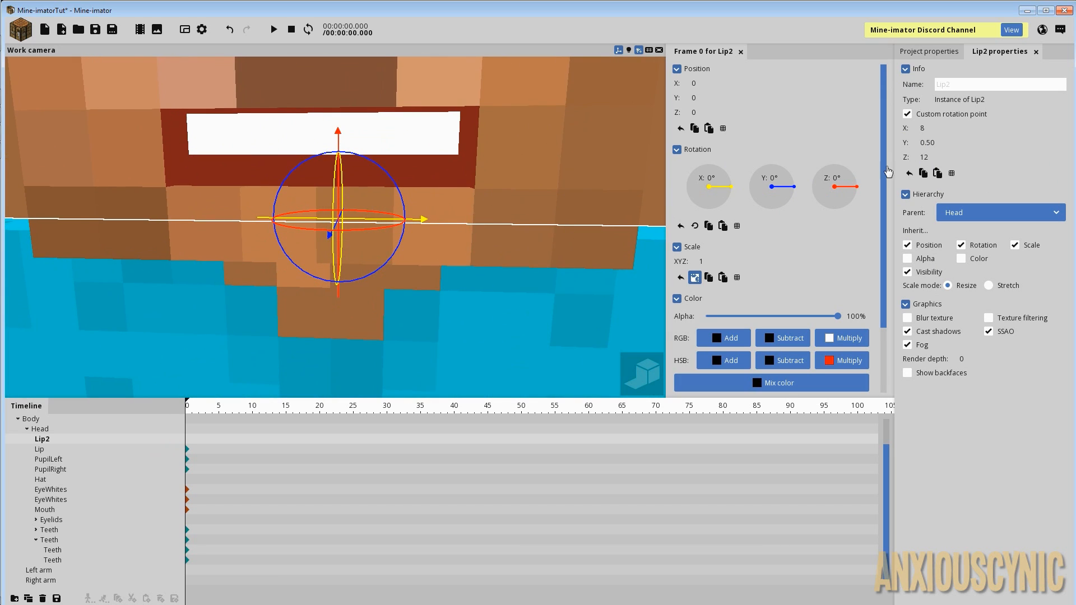
type("1")
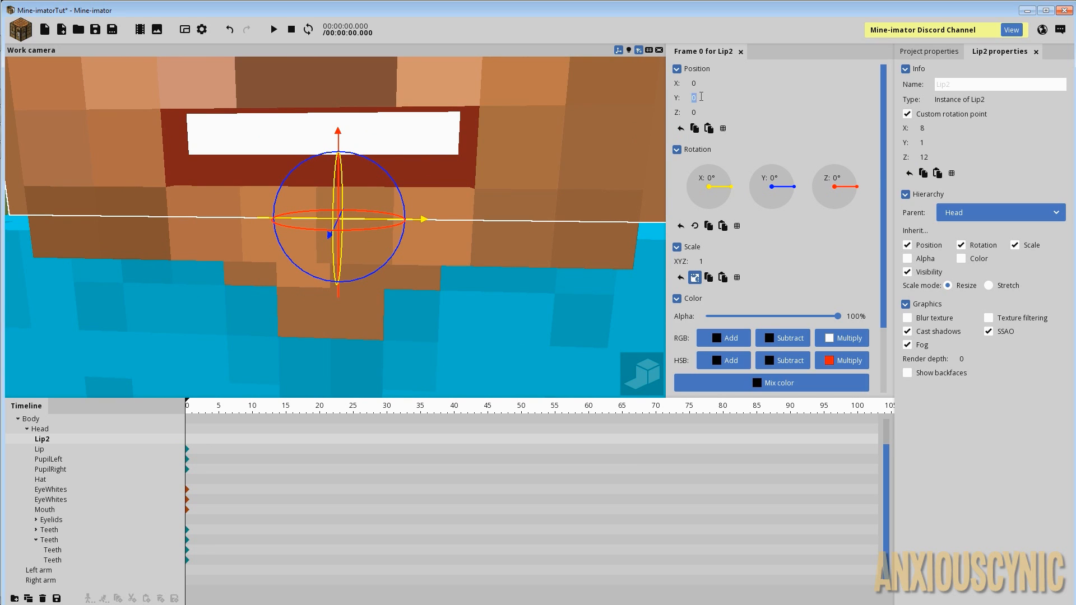
- Set Lip2's Y position to 4 relative to the head and its uniform scale to 0.25
type("4")
left_click_drag(456, 174, 443, 173)
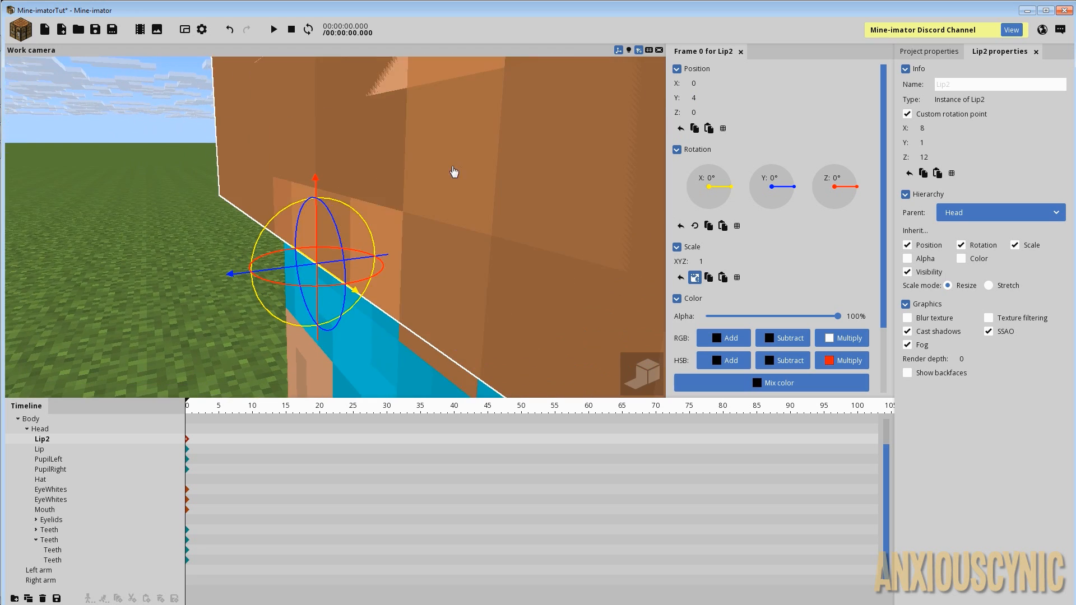
scroll(446, 184, "down", 3)
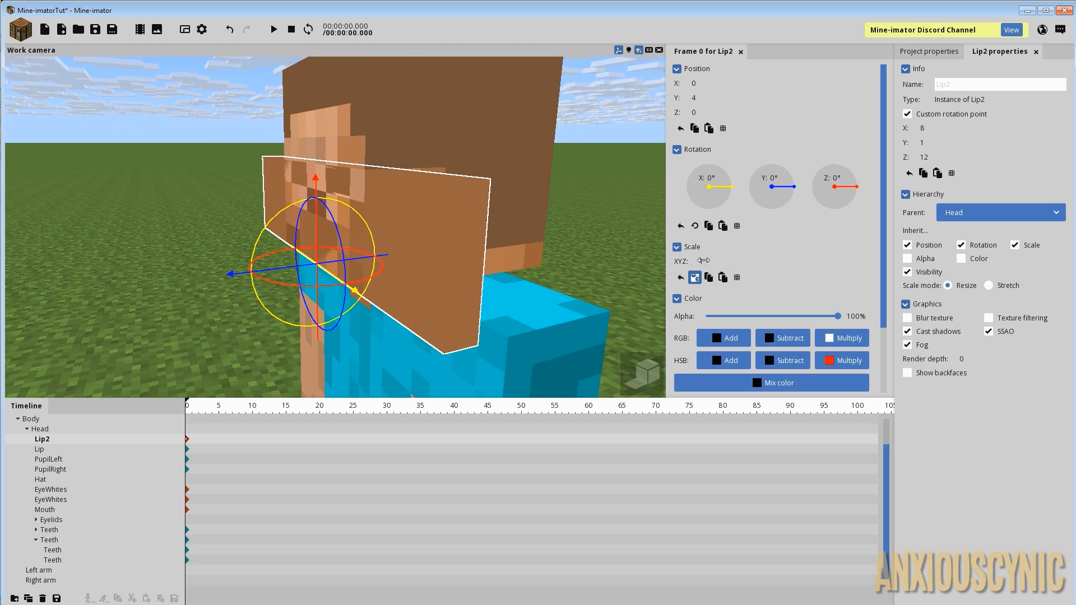
left_click(705, 262)
type("0.25")
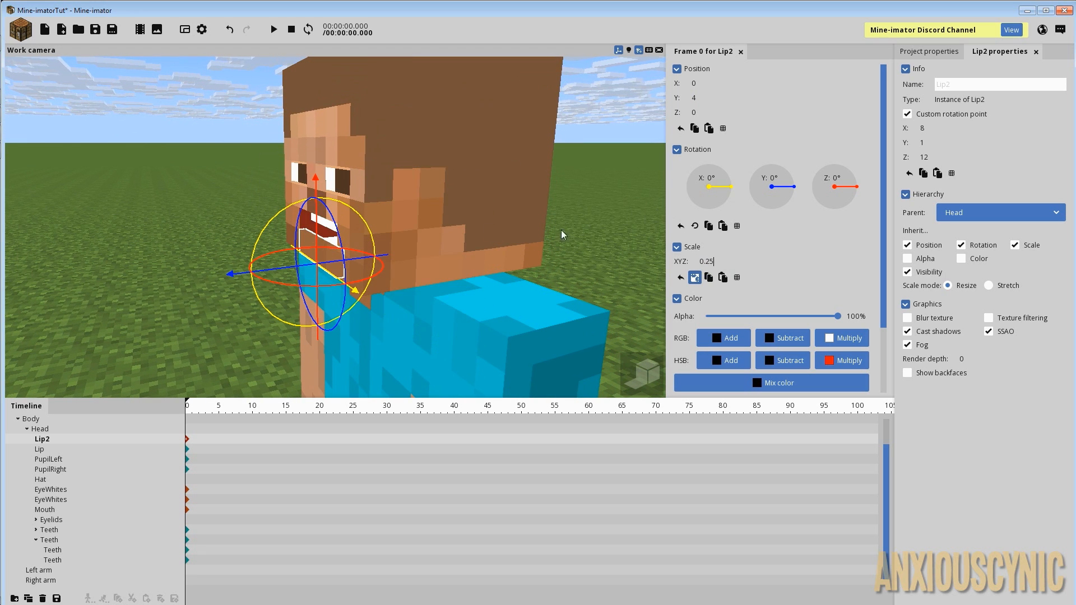
- Select the upper lip, Lip, and raise it to a Z position of about 0.87
left_click_drag(455, 239, 452, 236)
scroll(452, 236, "up", 2)
scroll(452, 237, "up", 3)
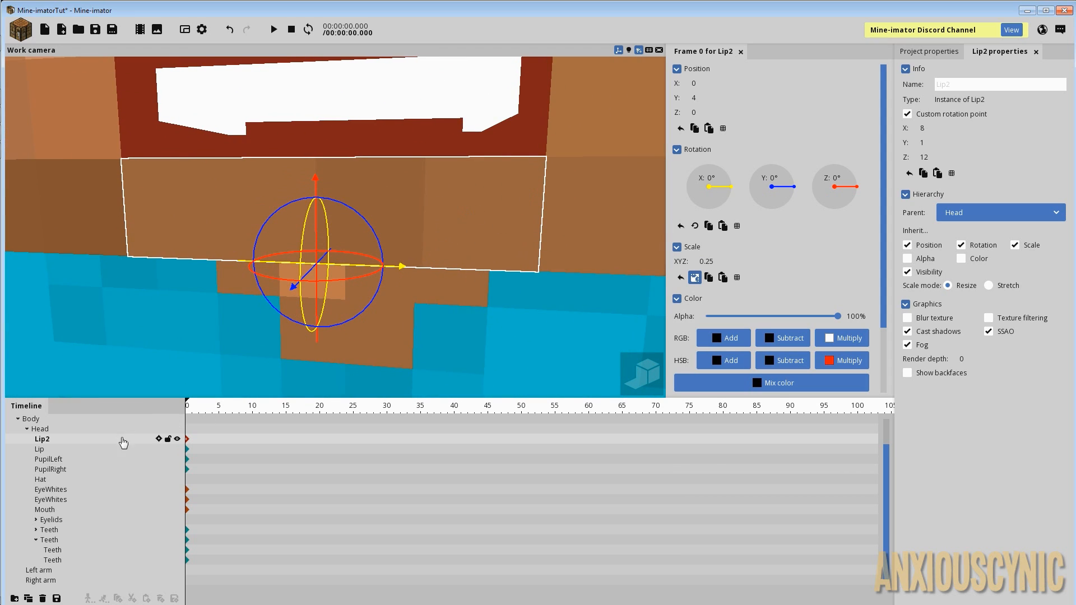
left_click(61, 449)
left_click_drag(312, 191, 313, 107)
scroll(454, 185, "down", 4)
scroll(455, 184, "up", 5)
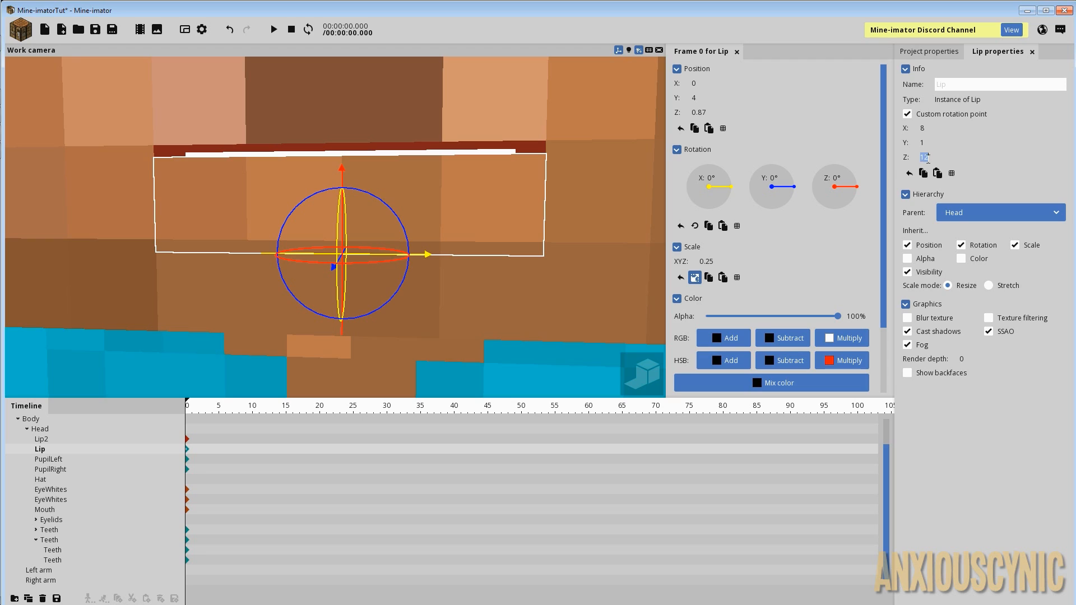
- Try a custom rotation point Z value of -12 on the upper lip and undo it
type("-")
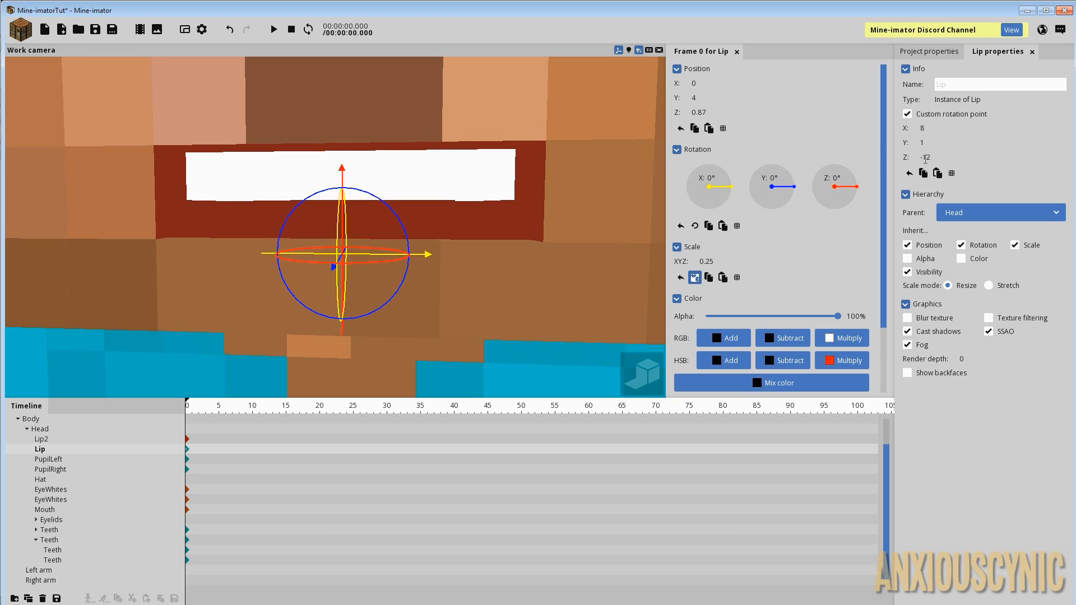
left_click_drag(351, 177, 359, 83)
key("ctrl+z")
key("ctrl+z")
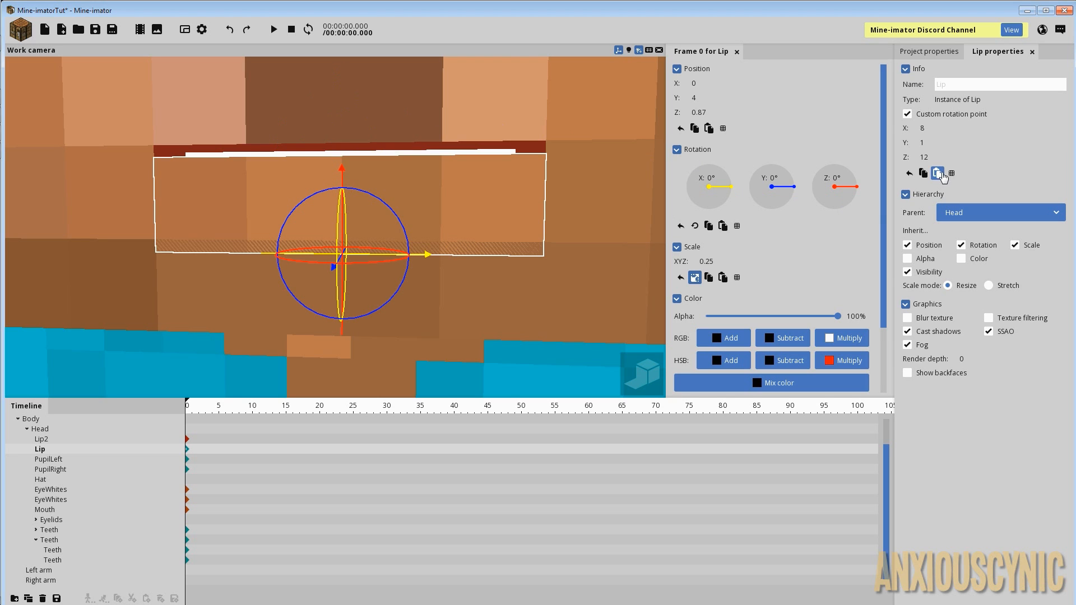
- Set the Z value of the upper lip's custom rotation point to 16 and its Z position to 2
left_click_drag(933, 159, 969, 159)
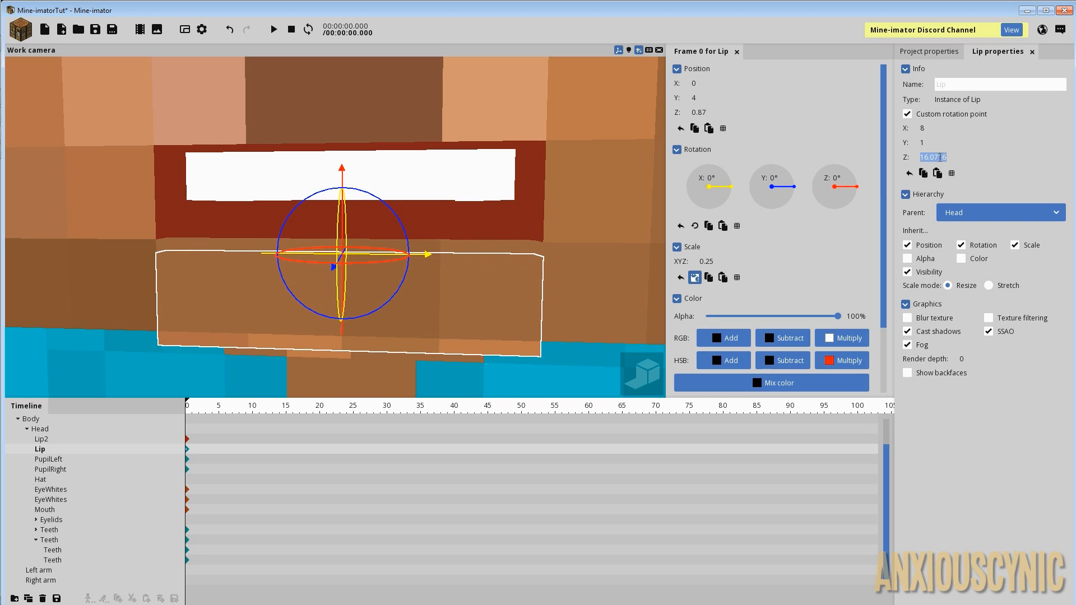
type("16")
left_click_drag(348, 175, 363, 83)
mouse_move(477, 104)
left_mouse_down()
mouse_move(404, 93)
mouse_move(491, 106)
left_mouse_up()
left_click_drag(341, 77, 342, 71)
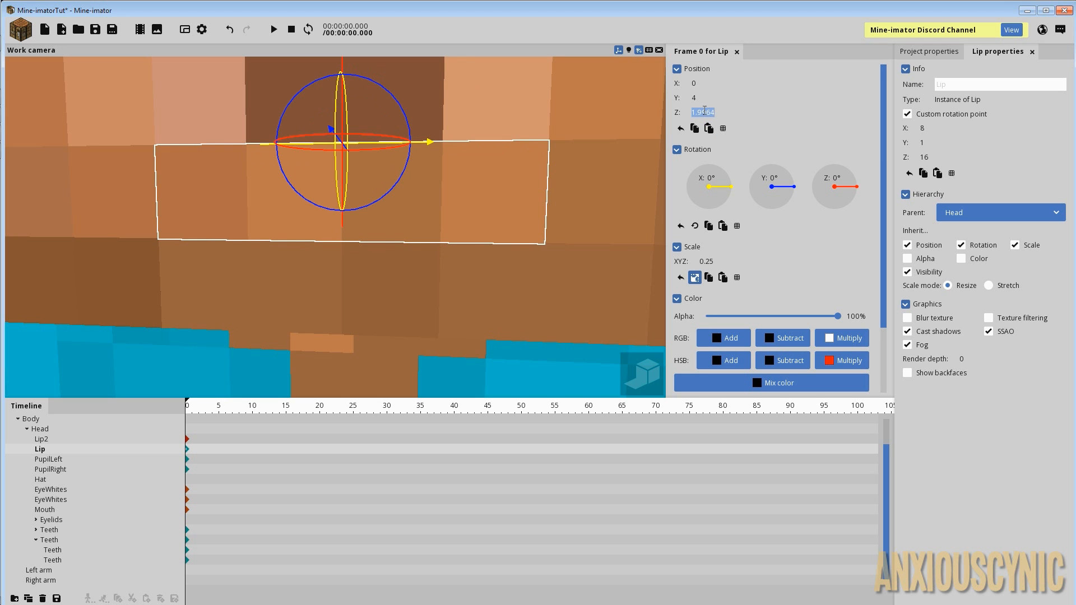
type("2")
scroll(474, 196, "down", 6)
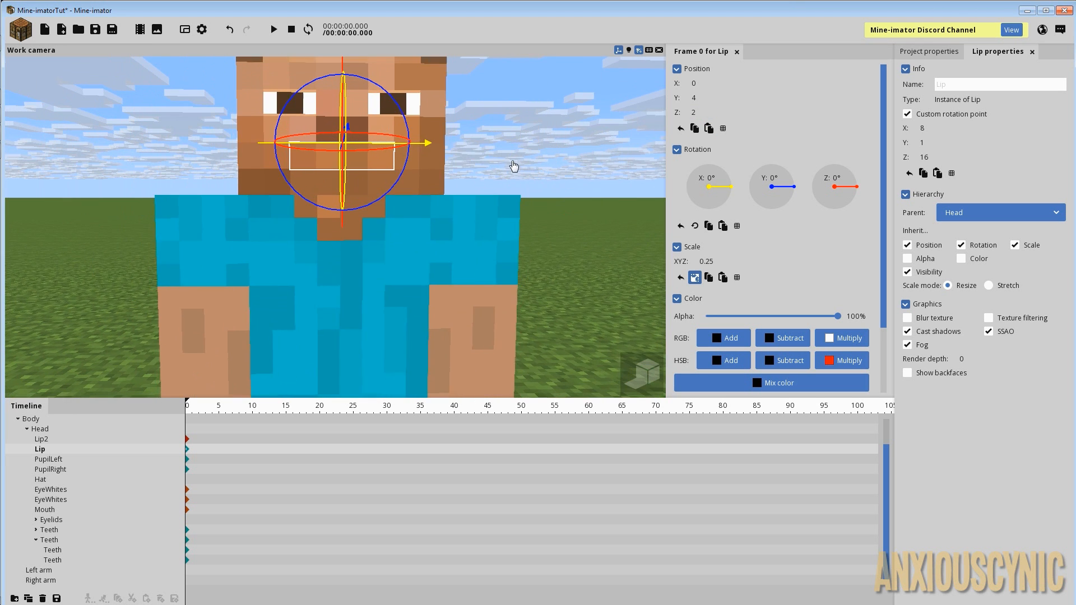
- Deselect the upper lip, view the face at an angle and save the project
left_click(518, 168)
left_click_drag(543, 180, 504, 196)
right_click_drag(504, 196, 501, 197)
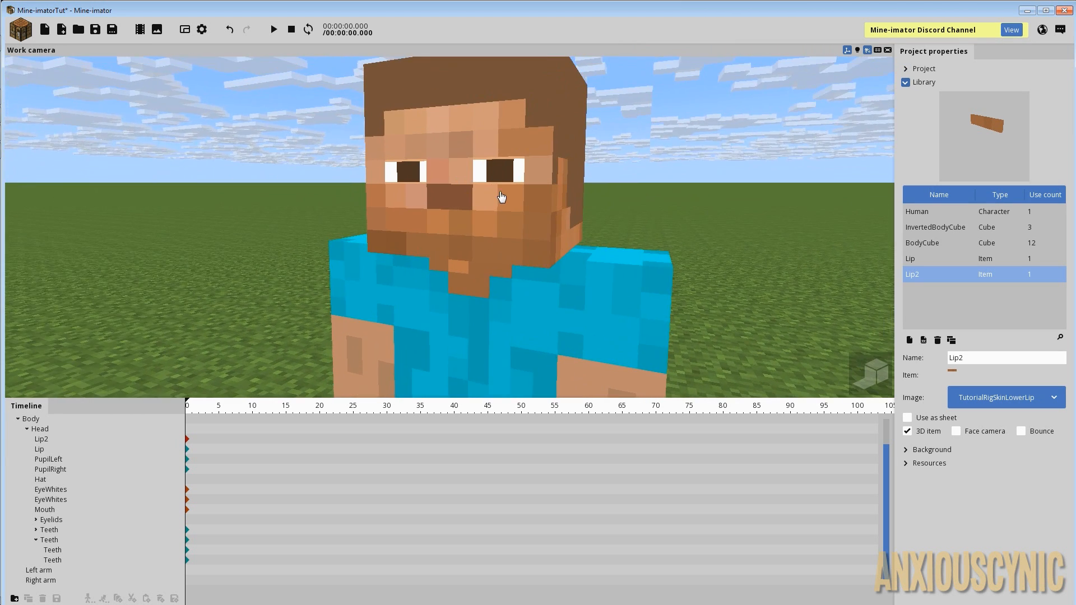
key("ctrl+s")
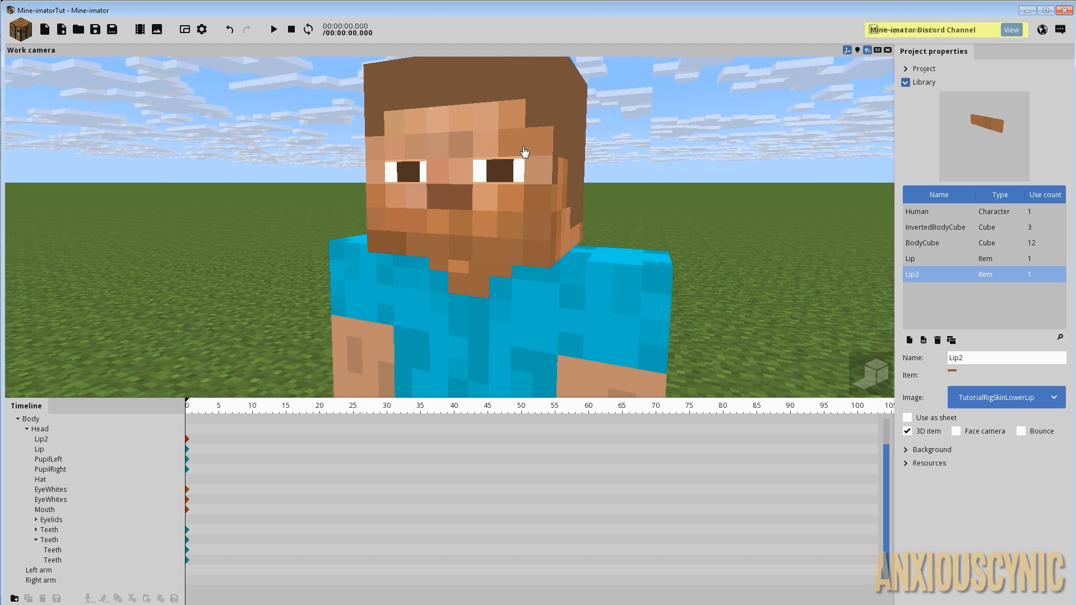
- Select the upper lip and split its scale into separate X, Y and Z values, undoing the trial move
left_click(446, 228)
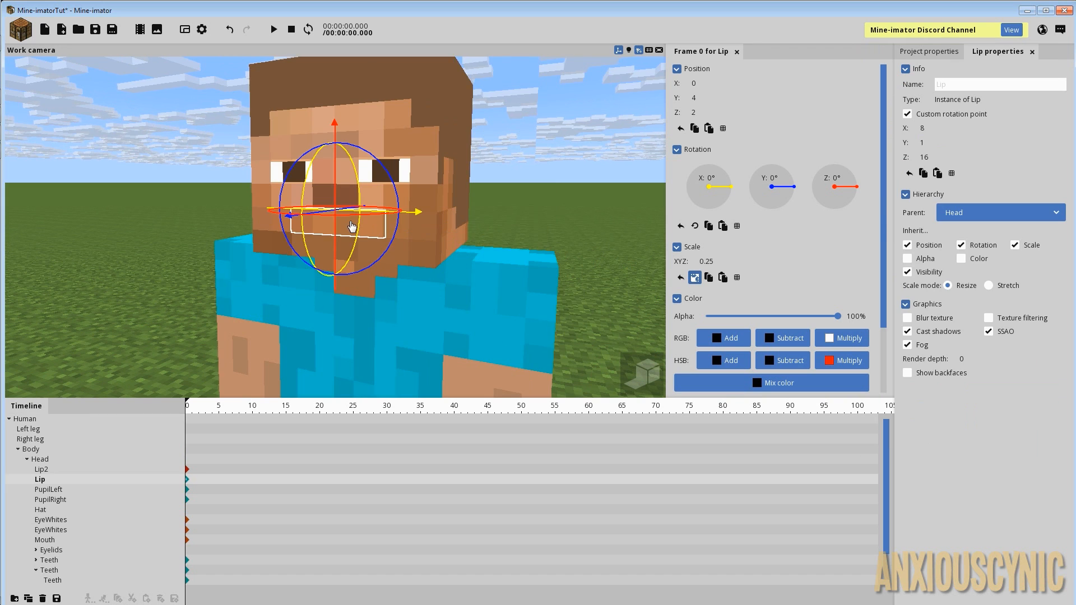
scroll(473, 227, "up", 5)
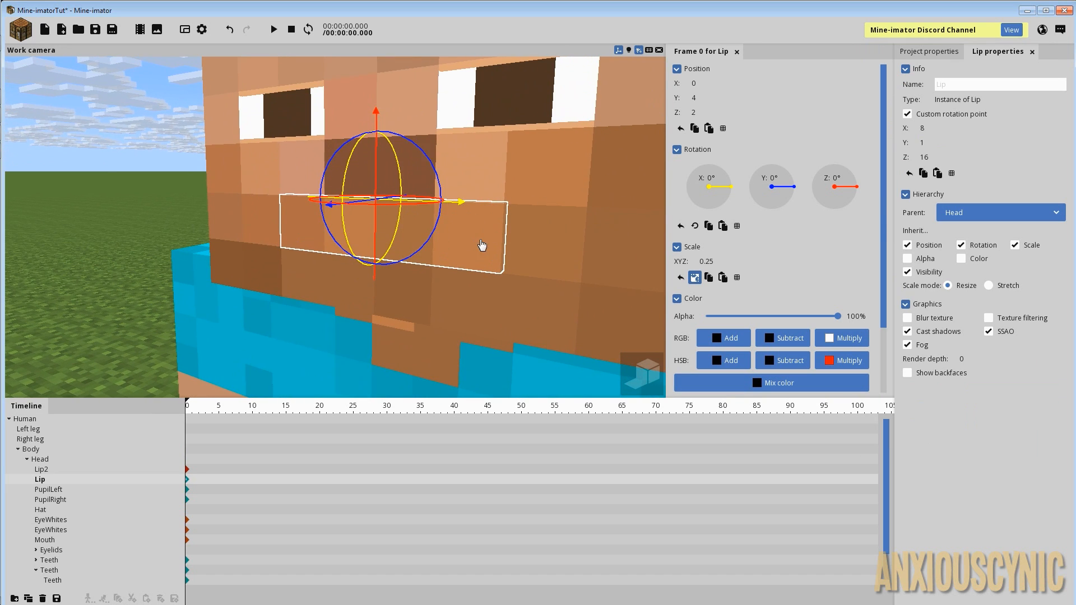
left_click_drag(483, 245, 475, 241)
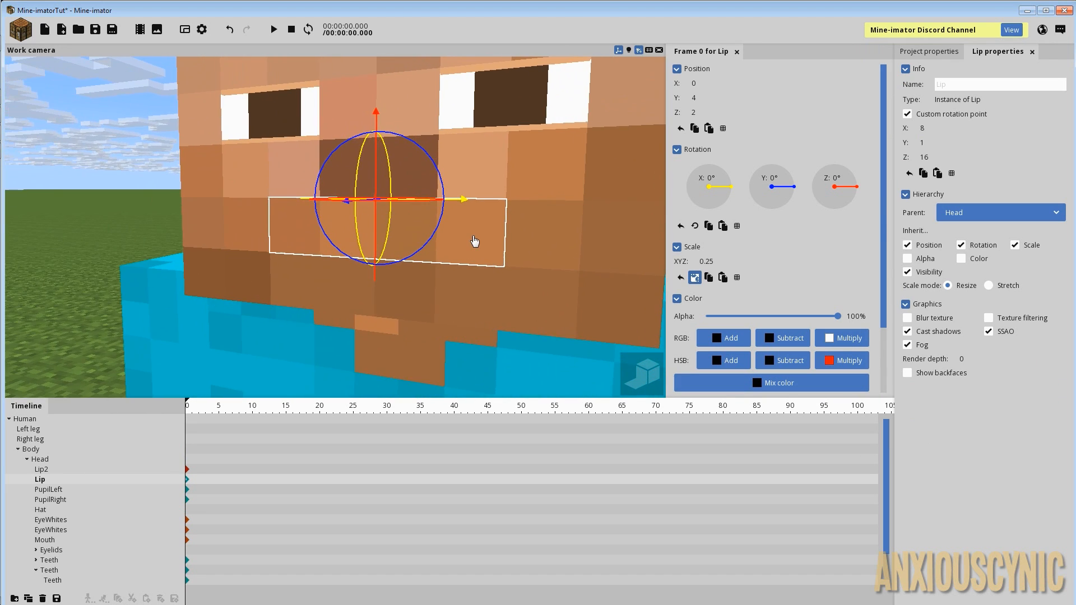
scroll(475, 241, "up", 3)
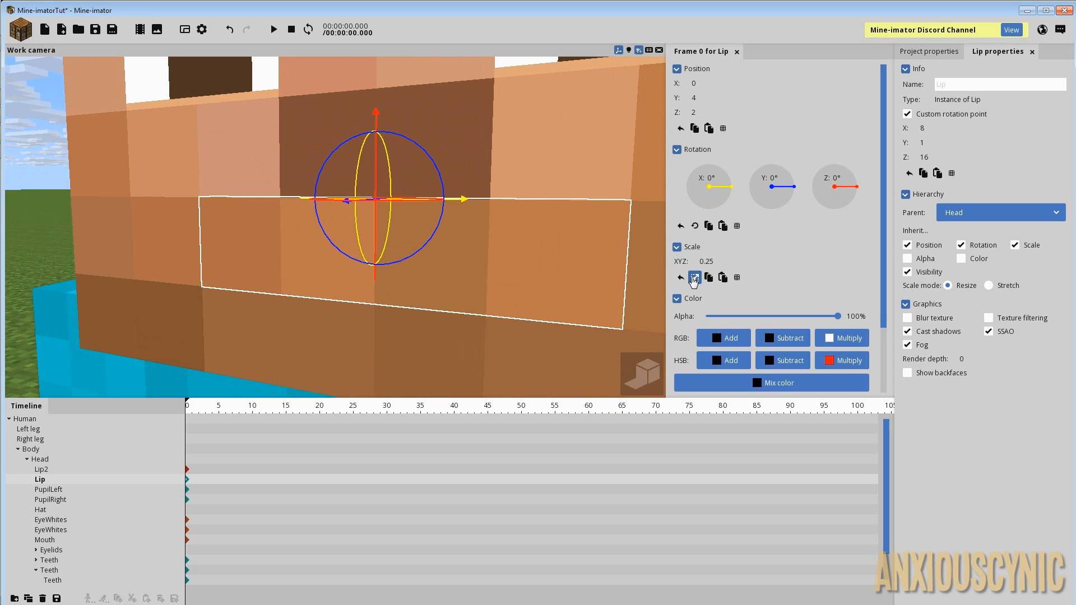
left_click(693, 279)
left_click_drag(533, 225, 532, 223)
left_click_drag(383, 253, 382, 204)
key("ctrl+z")
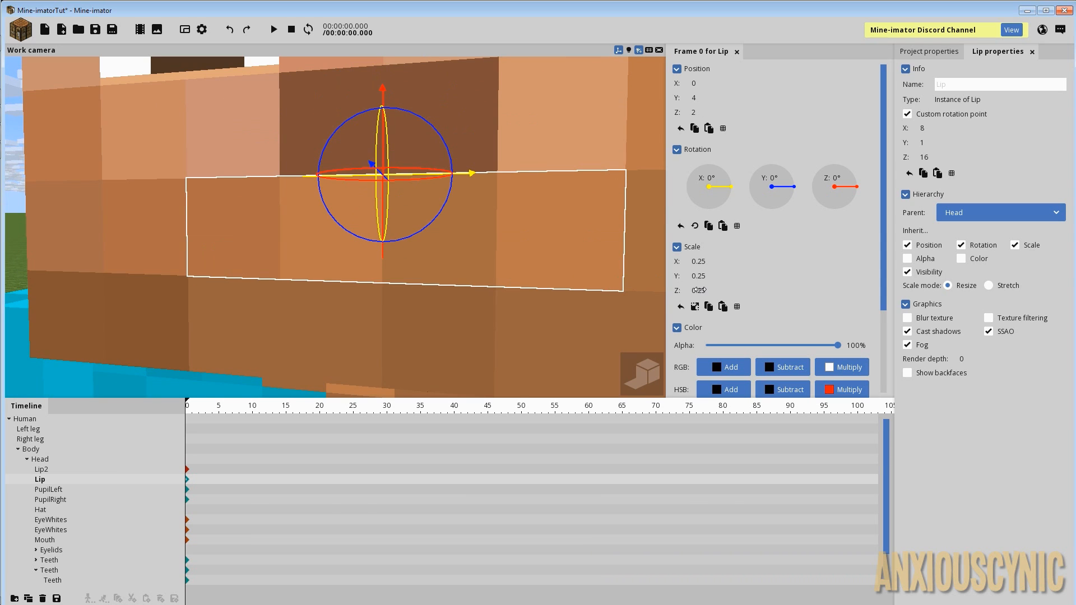
- Try Z scale values of 0.09 and 1 on the upper lip, undoing each change
mouse_move(699, 290)
left_mouse_down()
mouse_move(667, 288)
mouse_move(733, 294)
mouse_move(704, 293)
mouse_move(711, 301)
left_mouse_up()
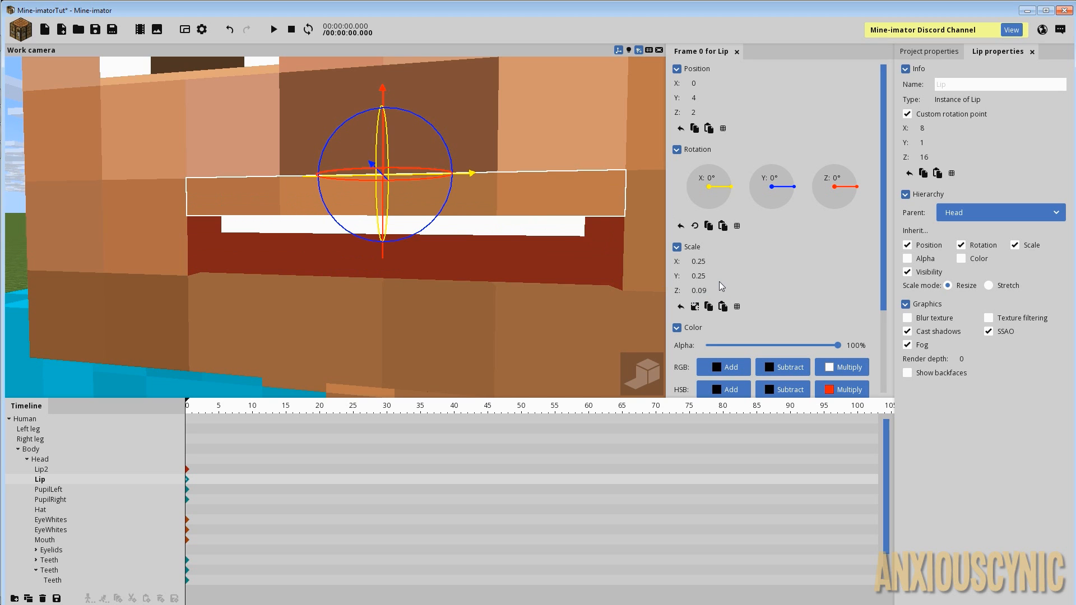
key("ctrl+z")
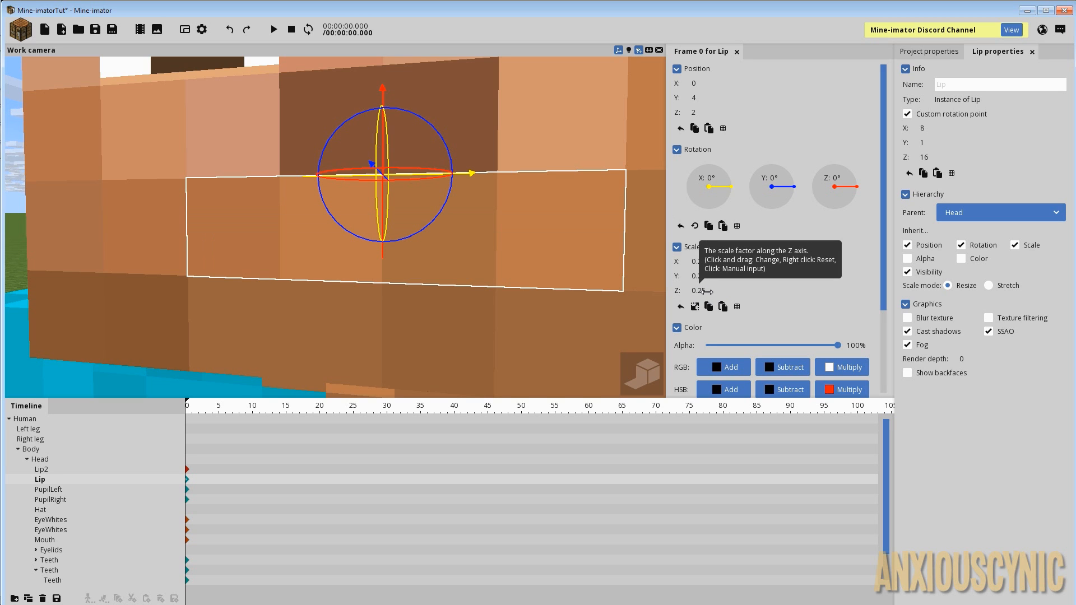
right_click(702, 290)
left_click_drag(578, 300, 564, 279)
scroll(564, 278, "down", 5)
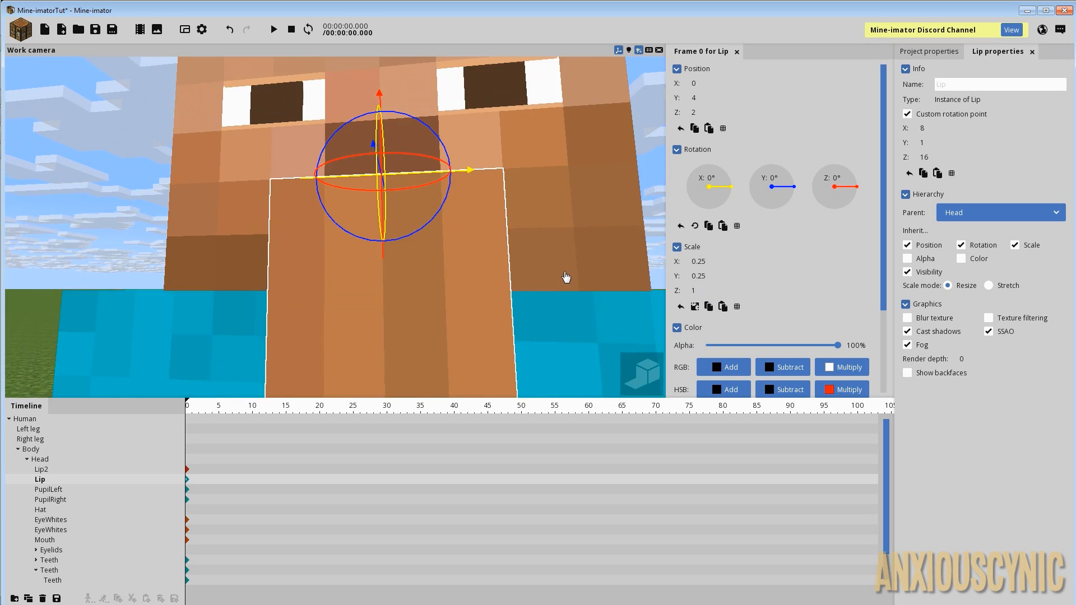
right_click_drag(564, 279, 559, 226)
key("ctrl+z")
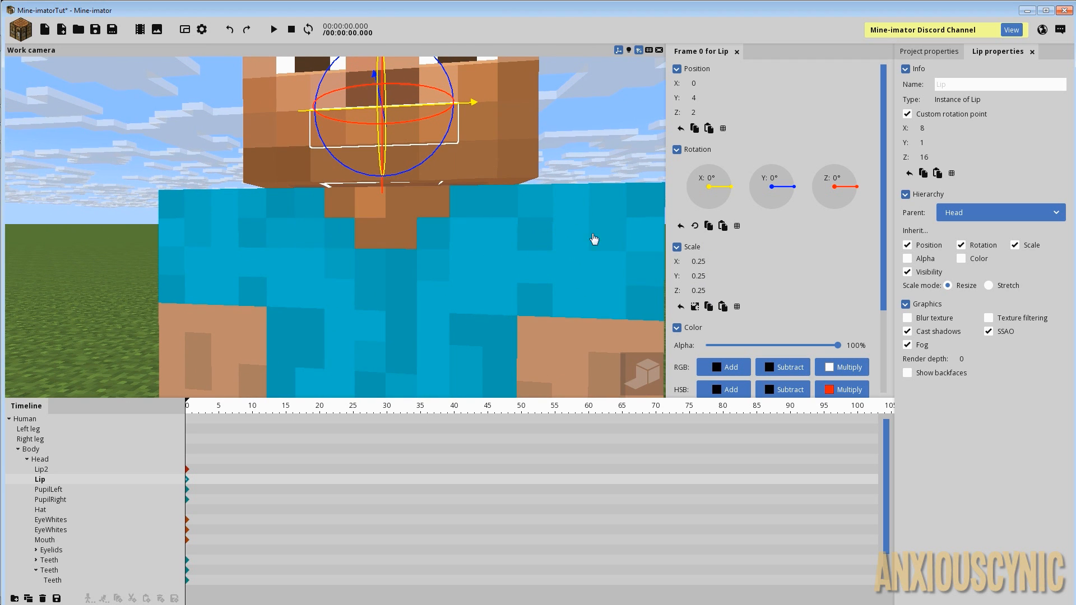
- Hide both the Lip and Lip2 timelines to expose the teeth and the inside of the mouth
left_click_drag(540, 217, 466, 180)
scroll(538, 217, "up", 2)
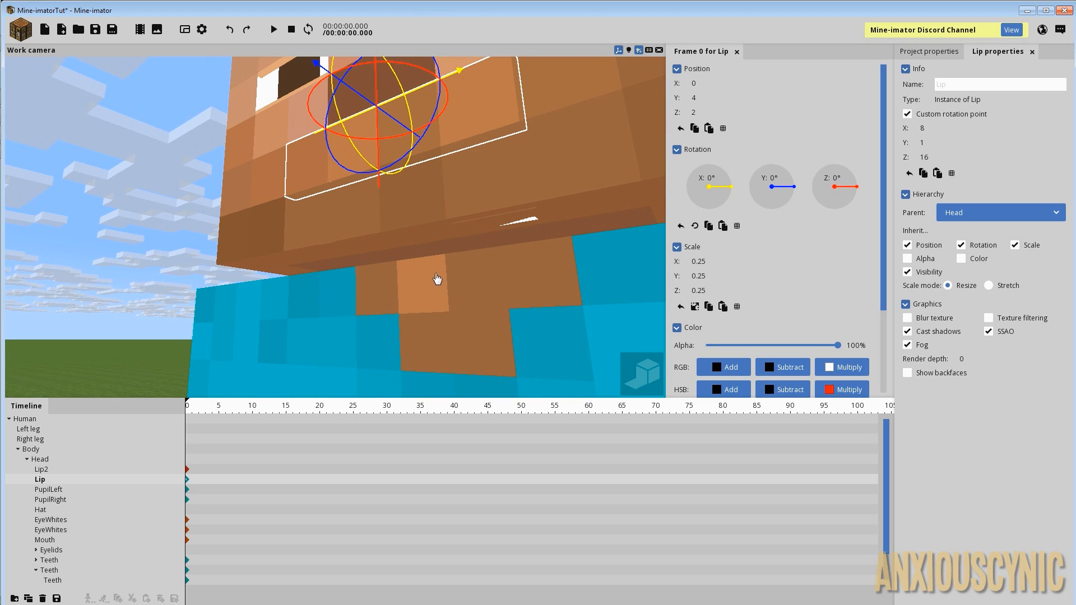
left_click_drag(436, 275, 493, 306)
left_click(179, 481)
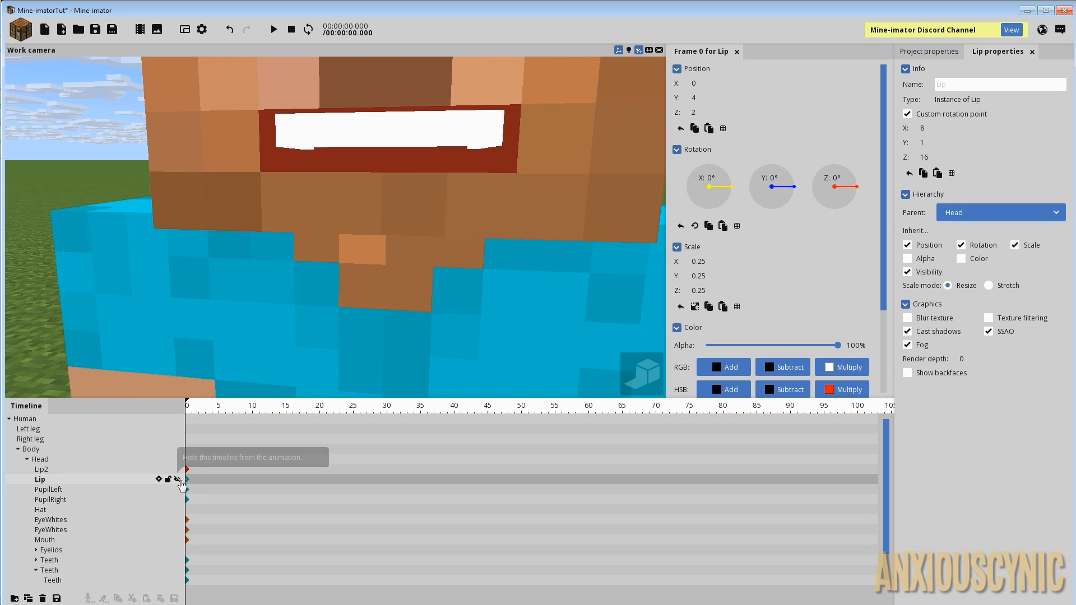
left_click(177, 470)
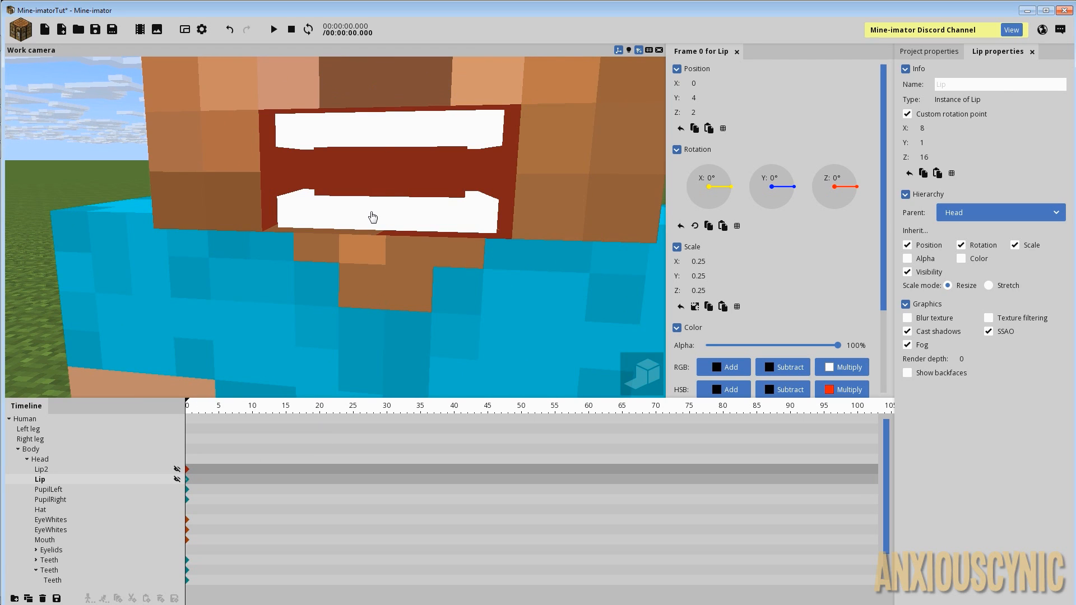
- Raise the lower teeth to a Z position of 0.05, select the upper teeth and save the project
left_click(373, 217)
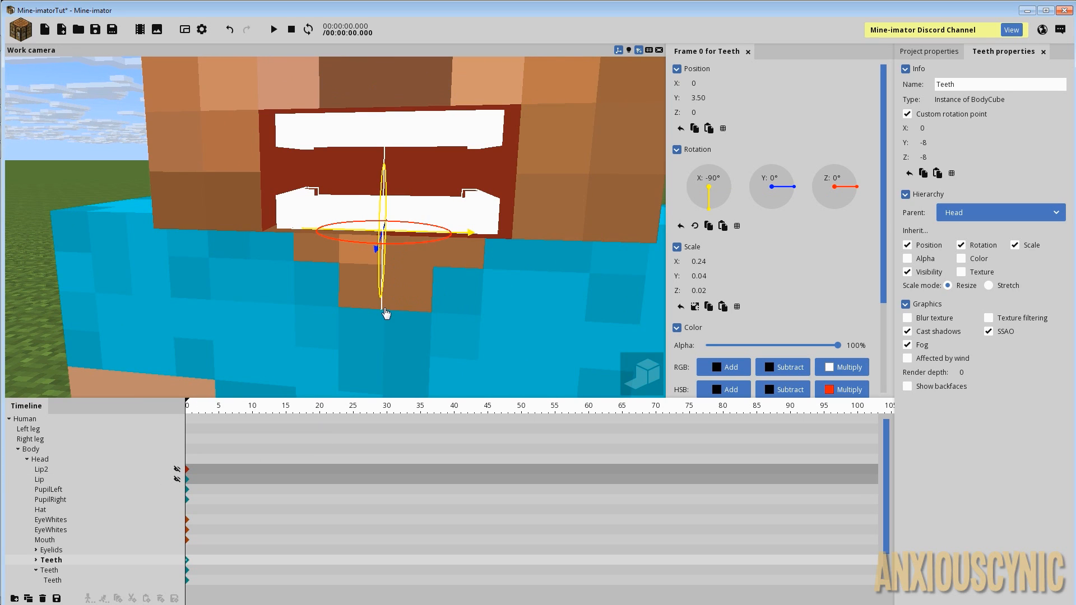
left_click_drag(385, 312, 387, 307)
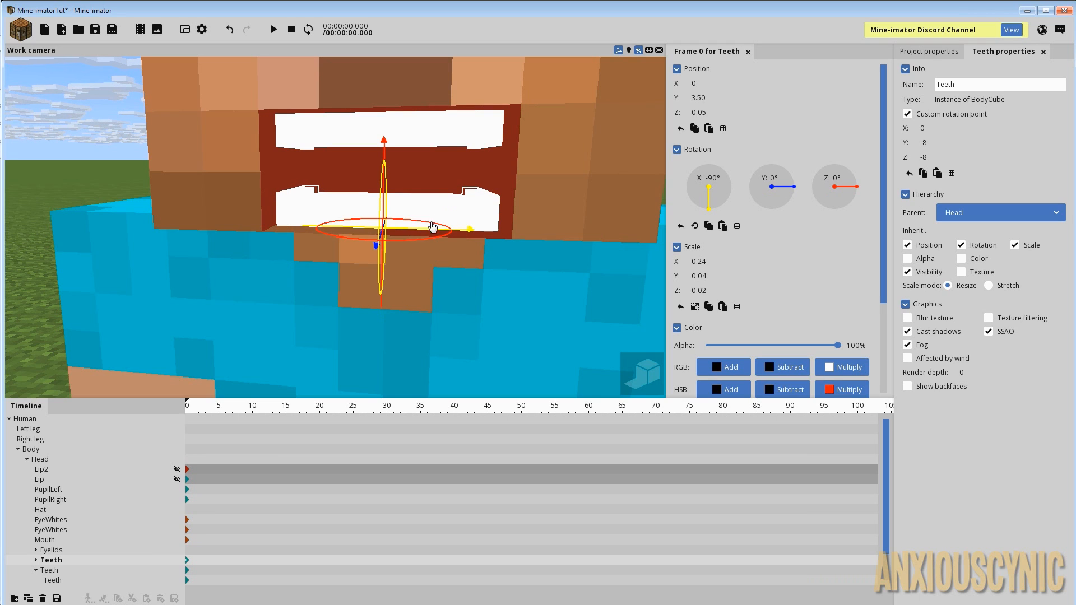
left_click(430, 131)
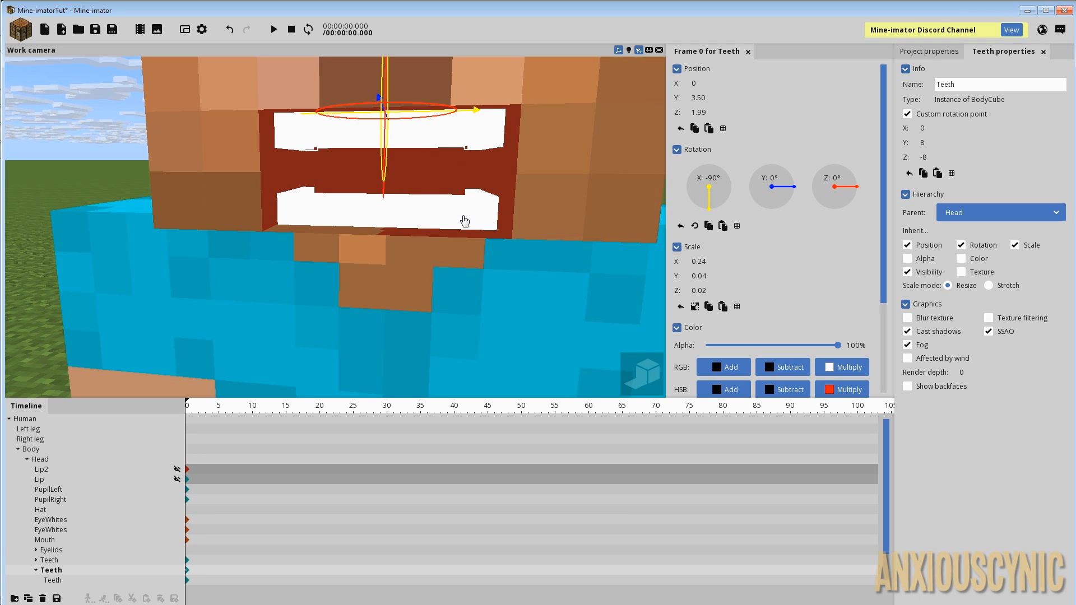
key("ctrl+s")
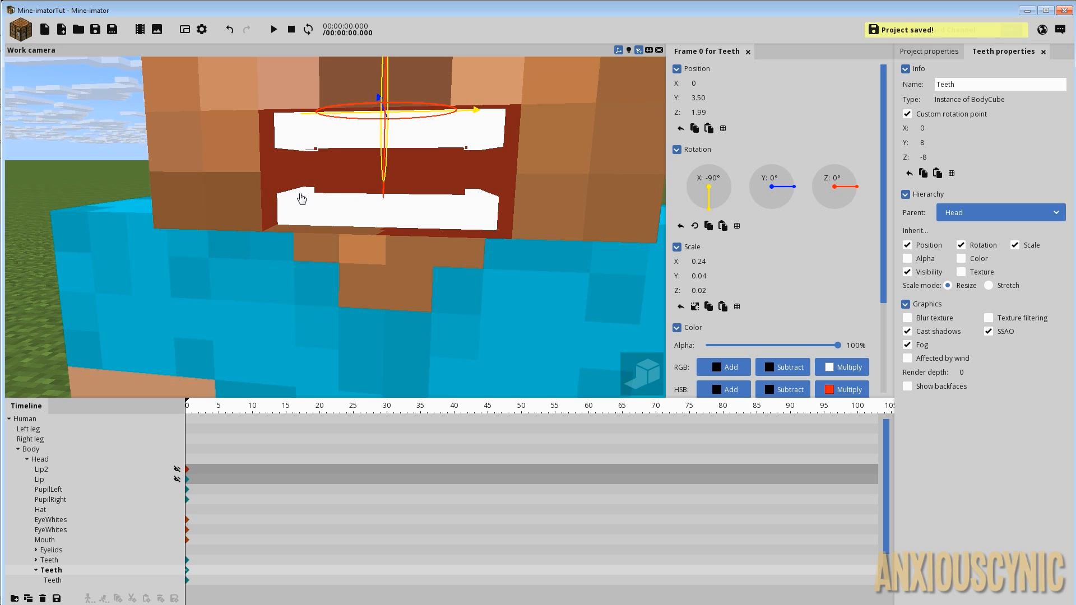
- Select the Mouth cube, raise it to a Z position of 0.02 and save the project
left_click_drag(439, 258, 420, 212)
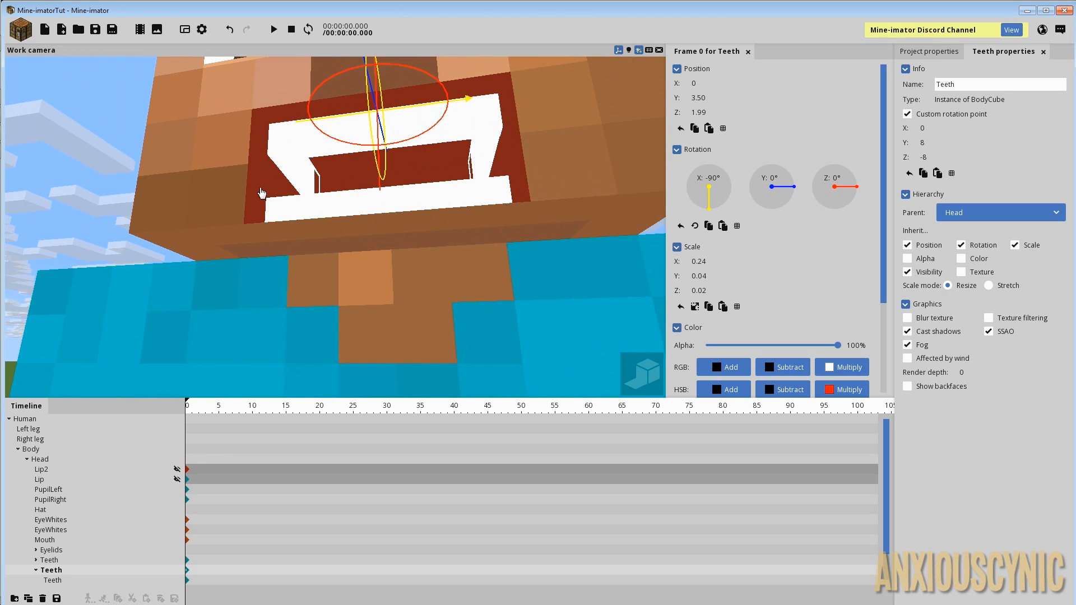
left_click(260, 188)
left_click_drag(450, 160, 446, 208)
scroll(447, 208, "up", 3)
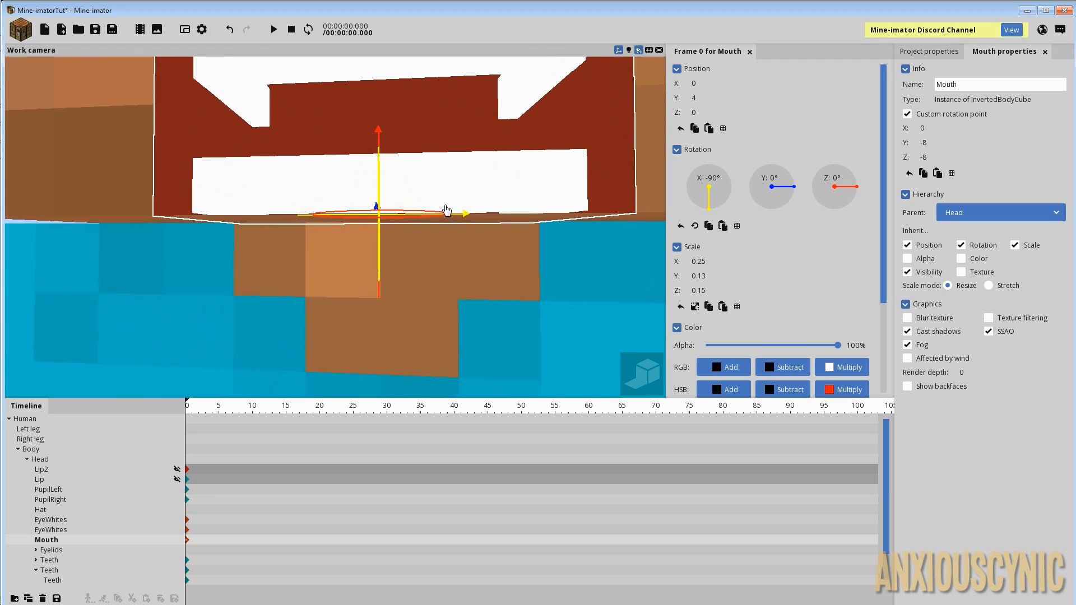
left_click_drag(380, 137, 381, 138)
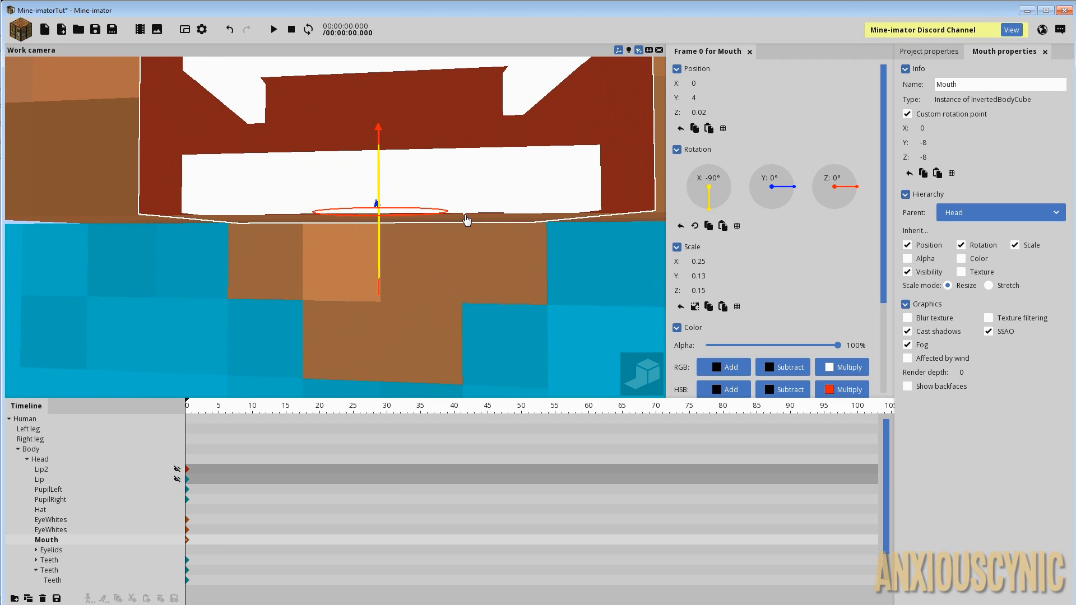
key("ctrl+s")
- Unhide Lip and Lip2, check the closed mouth from the front and save the project
left_click(176, 480)
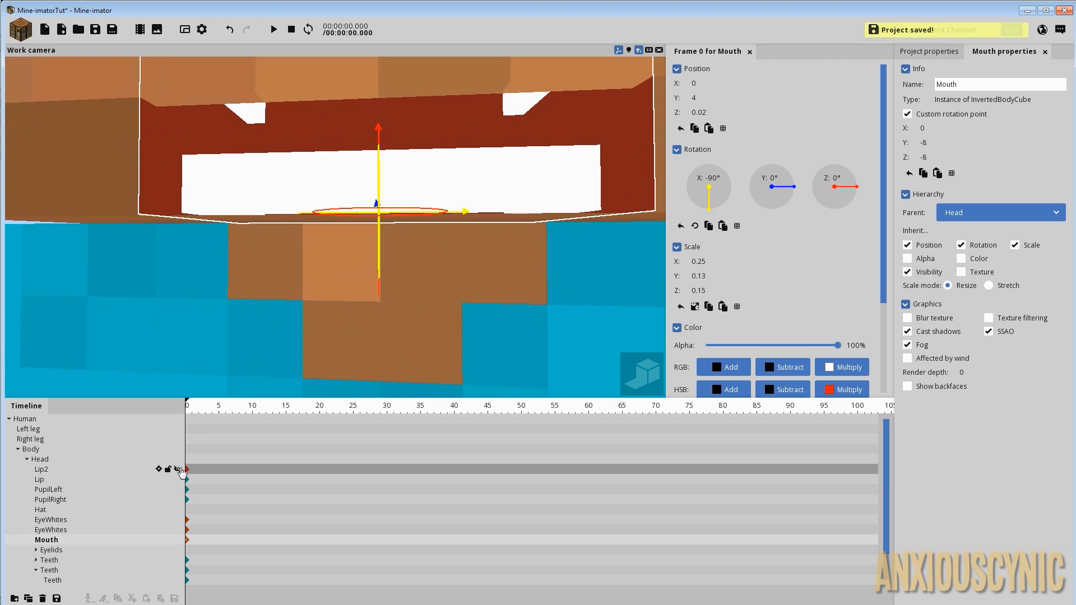
left_click(177, 469)
left_click_drag(330, 314, 365, 241)
left_click_drag(496, 301, 431, 359)
scroll(526, 241, "down", 5)
mouse_move(531, 243)
left_mouse_down()
mouse_move(600, 173)
mouse_move(588, 170)
mouse_move(531, 243)
left_mouse_up()
scroll(524, 243, "up", 3)
right_click_drag(525, 242, 527, 174)
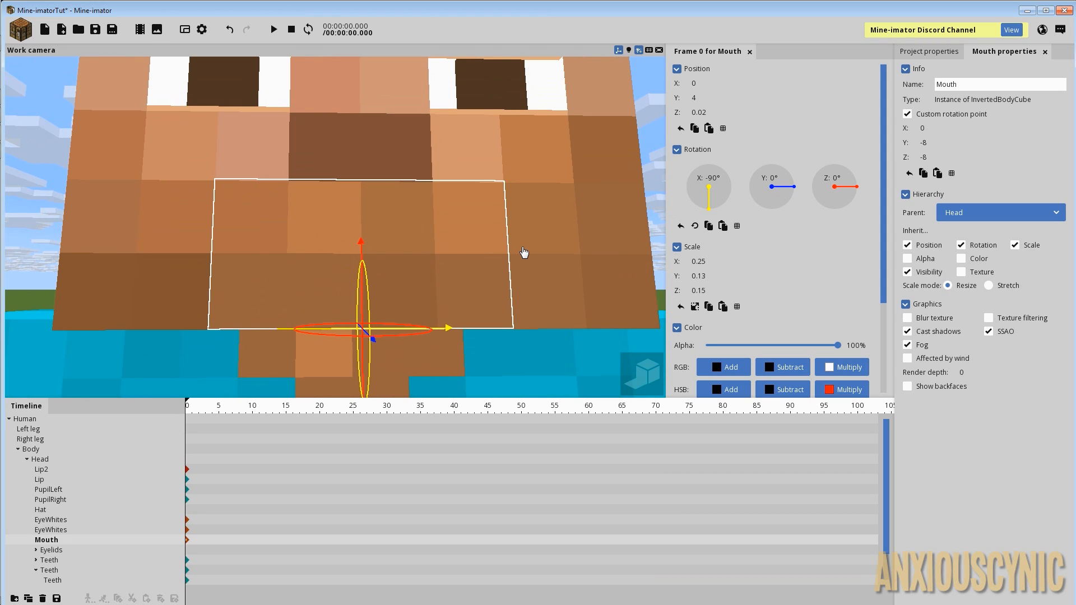
key("ctrl+s")
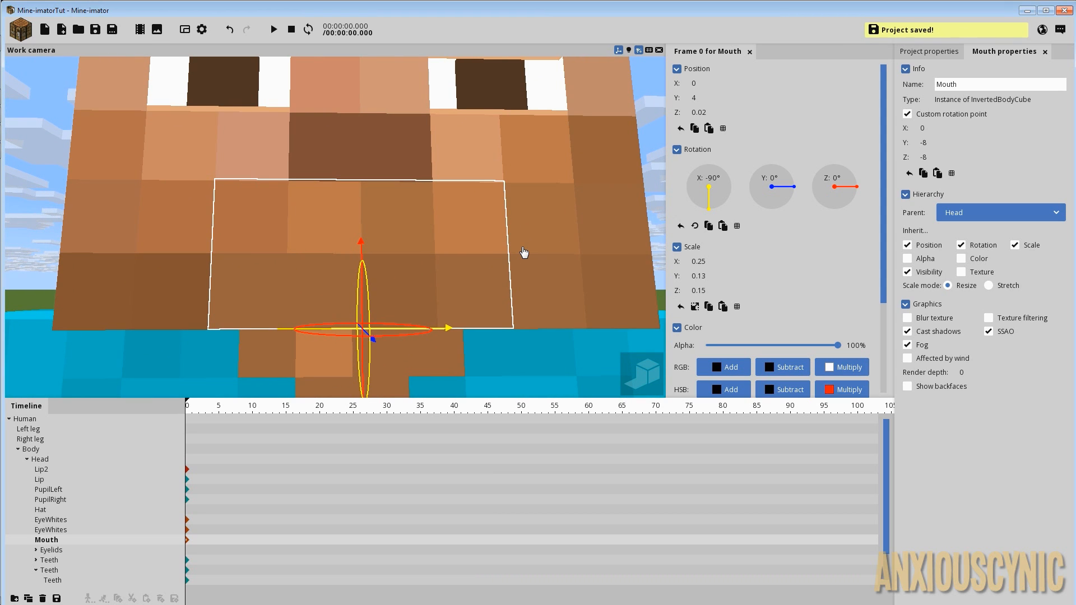
- Select the upper lip in the view and hide both lips to open up the mouth
scroll(524, 252, "down", 5)
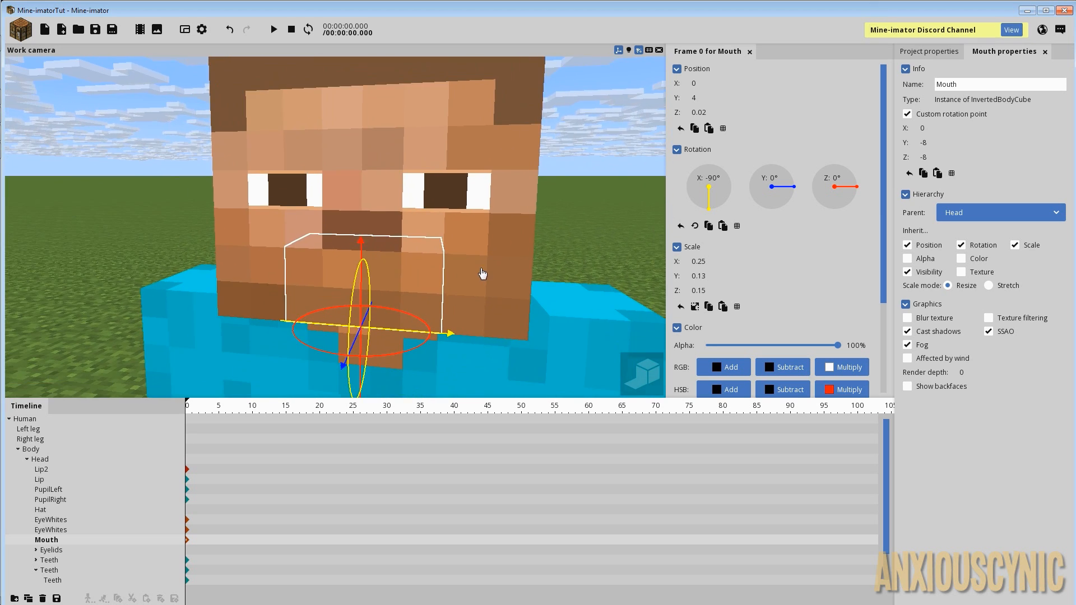
scroll(482, 274, "up", 3)
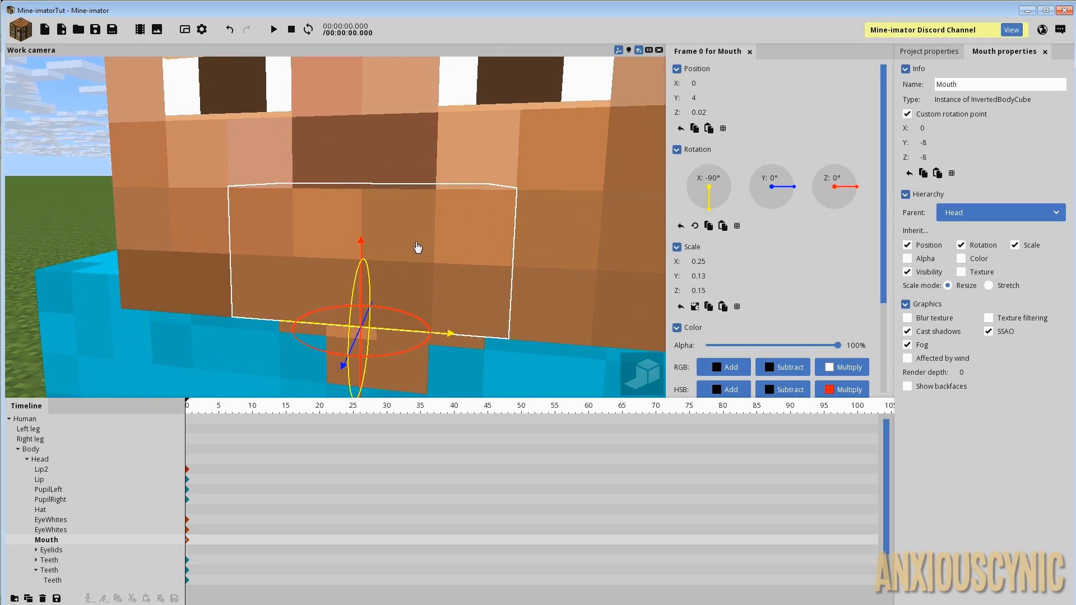
left_click(415, 248)
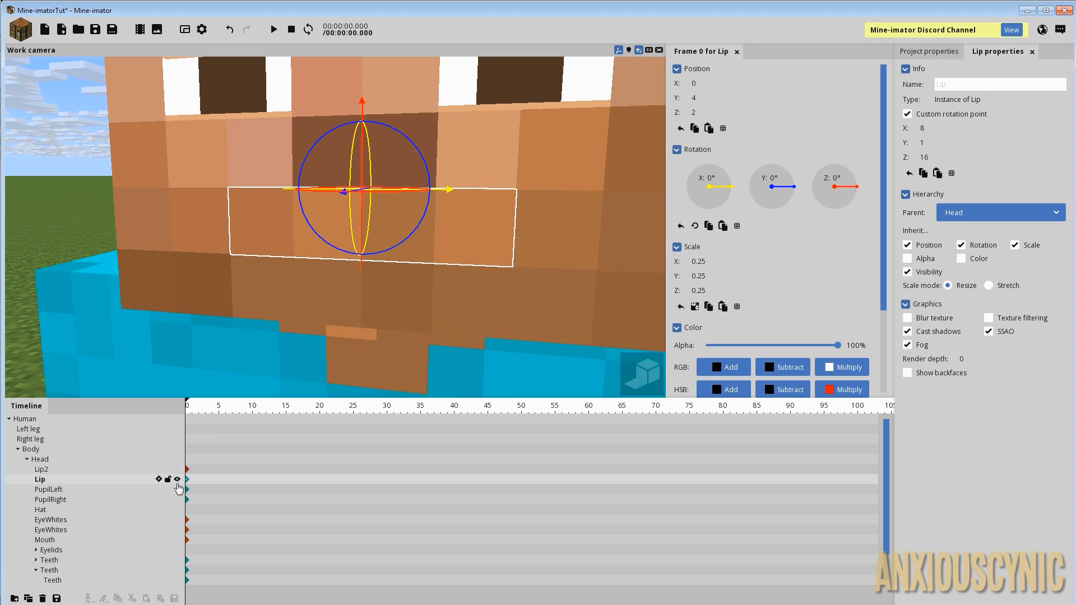
left_click(177, 479)
left_click(177, 469)
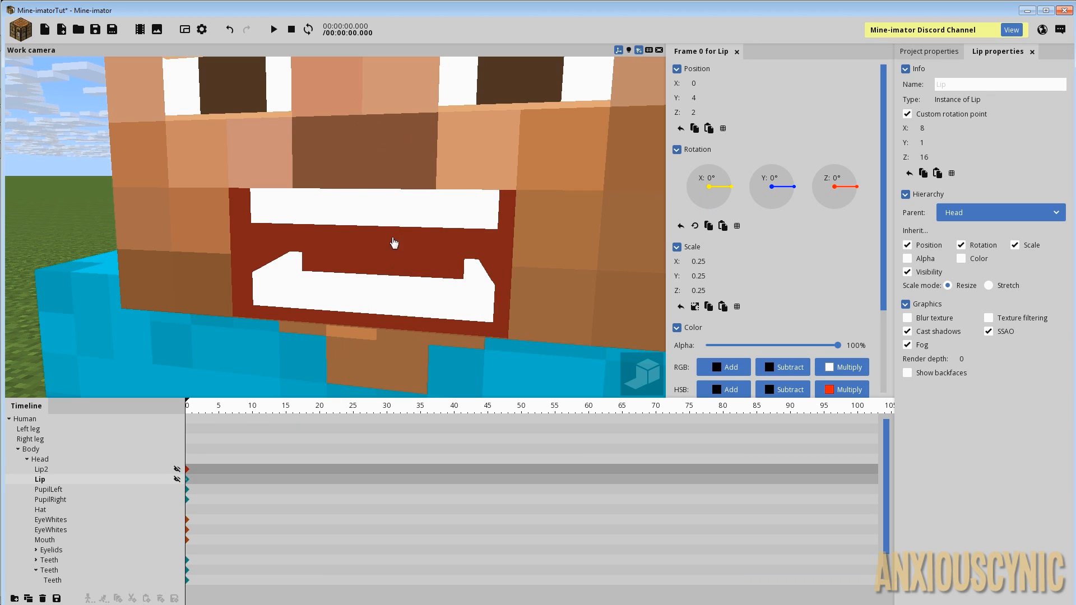
- Create a Human body part using the Body piece with the Minecraft texture
left_click(19, 33)
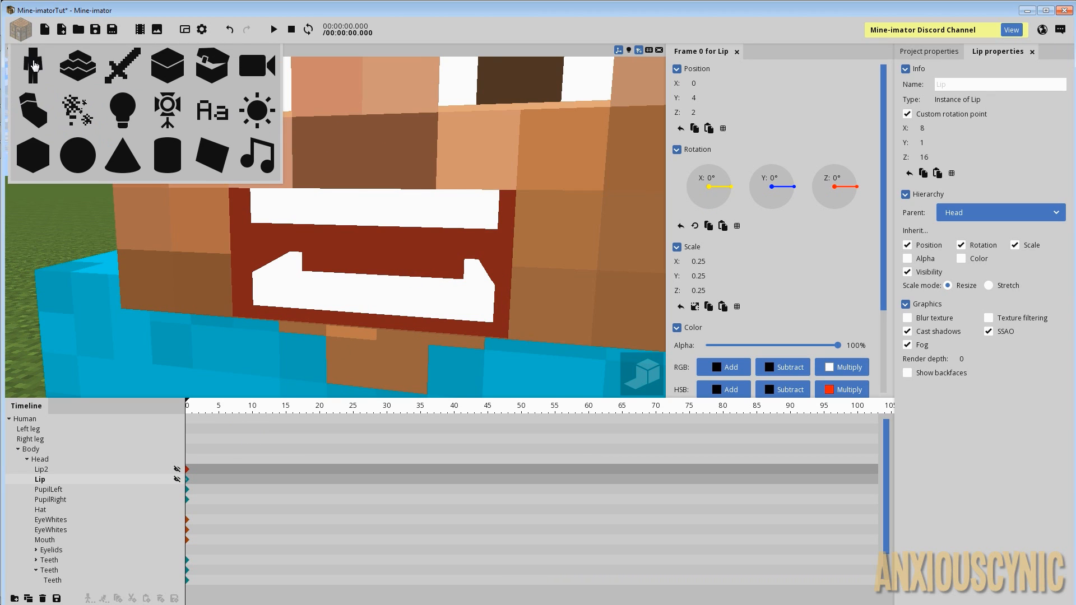
left_click(34, 66)
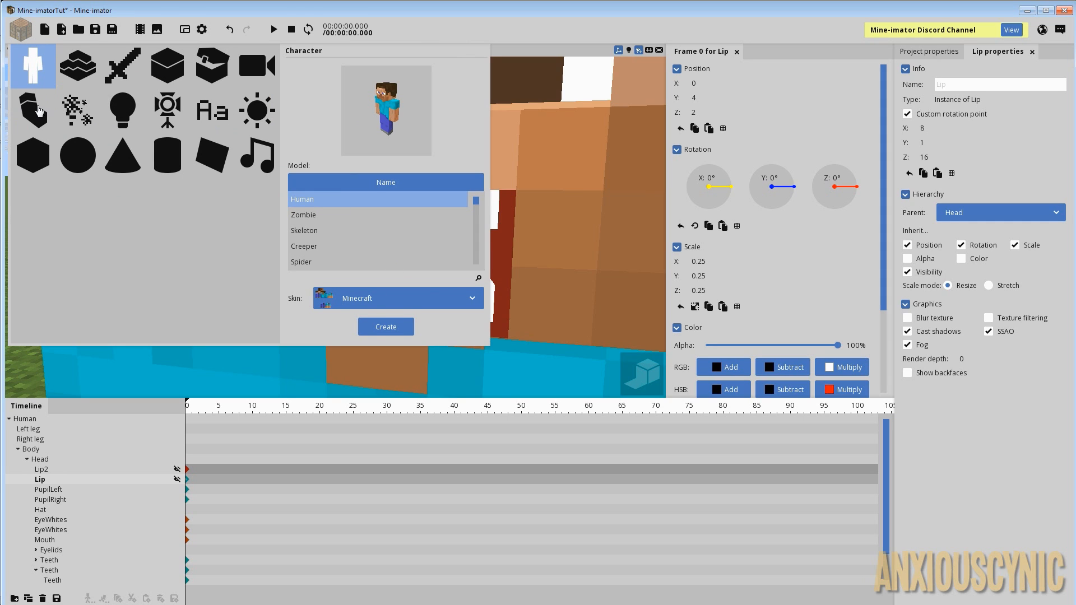
left_click(38, 110)
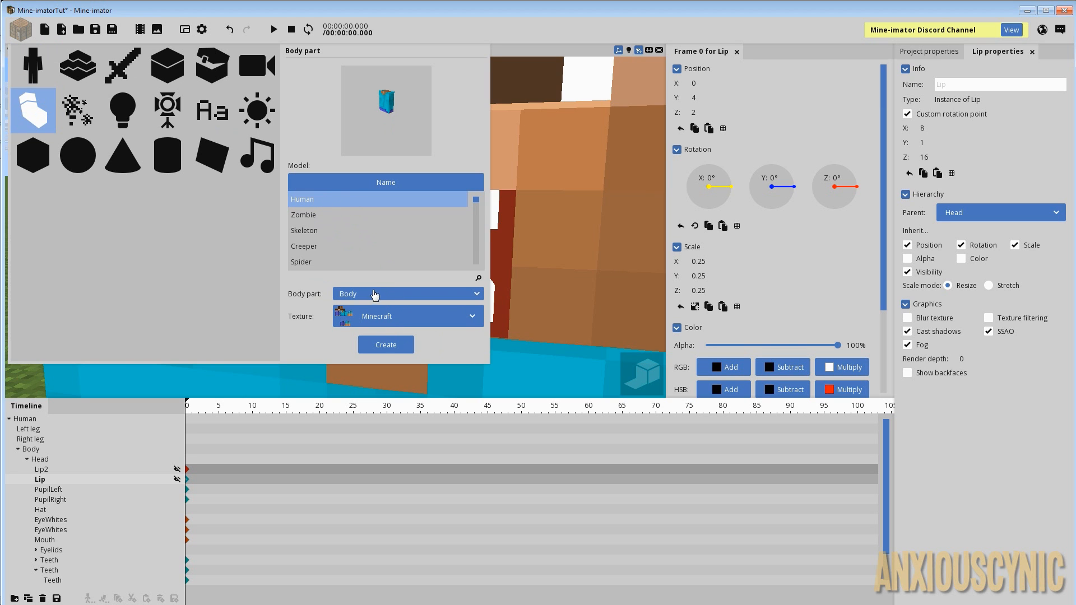
left_click(386, 345)
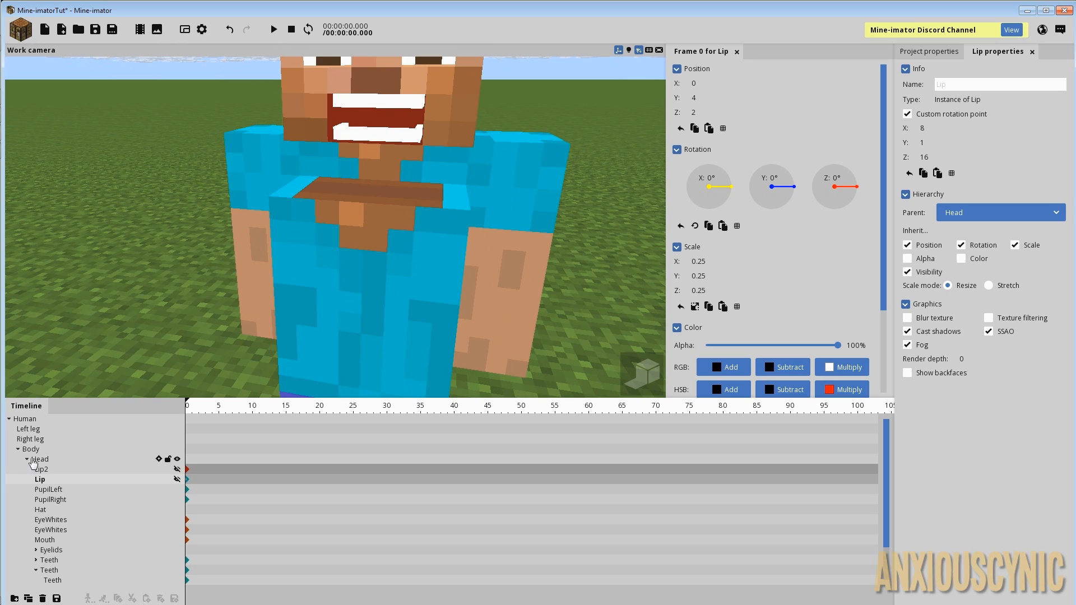
- Select the new Body of Human object and set its parent to Head
left_click(40, 459)
scroll(76, 479, "down", 3)
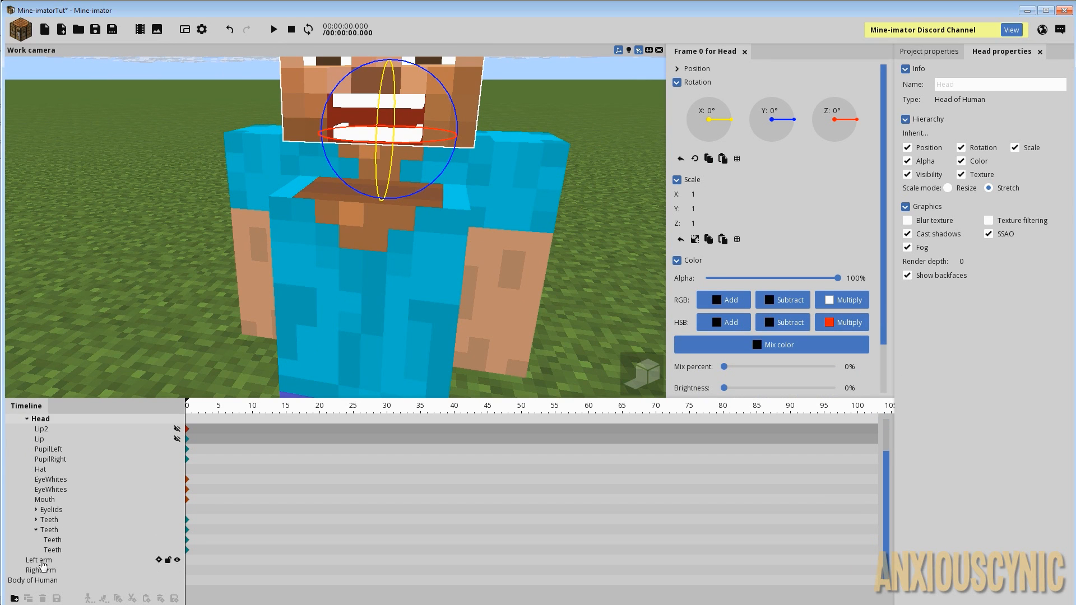
scroll(62, 557, "down", 1)
left_click(47, 582)
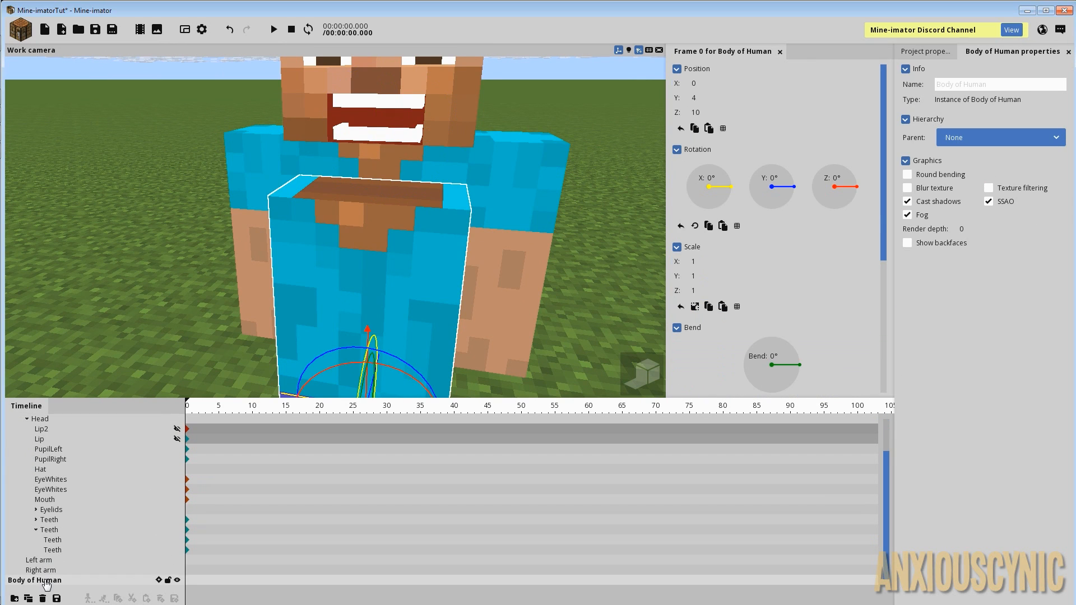
left_click(987, 139)
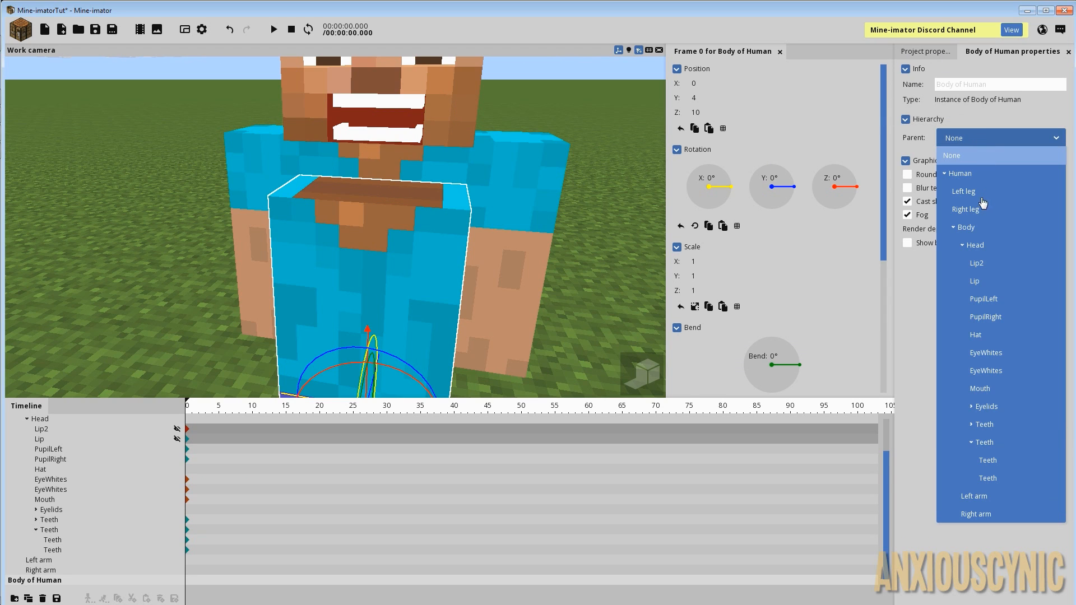
left_click(976, 246)
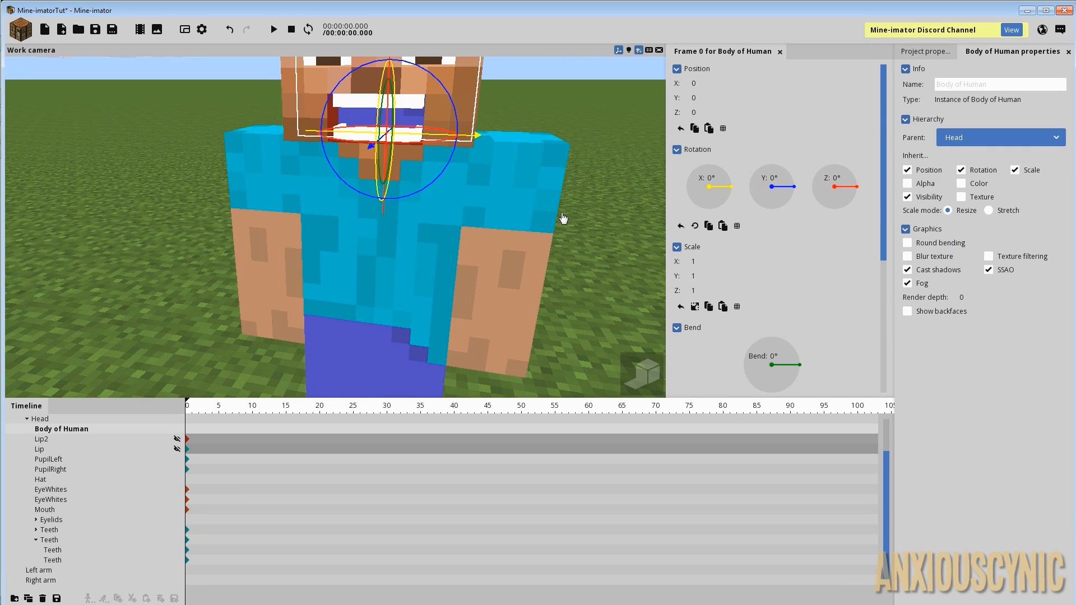
- Set the X rotation of the Body of Human part to 90° so it points forward out of the face
scroll(562, 221, "up", 5)
scroll(430, 193, "down", 5)
middle_click_drag(359, 193, 430, 193)
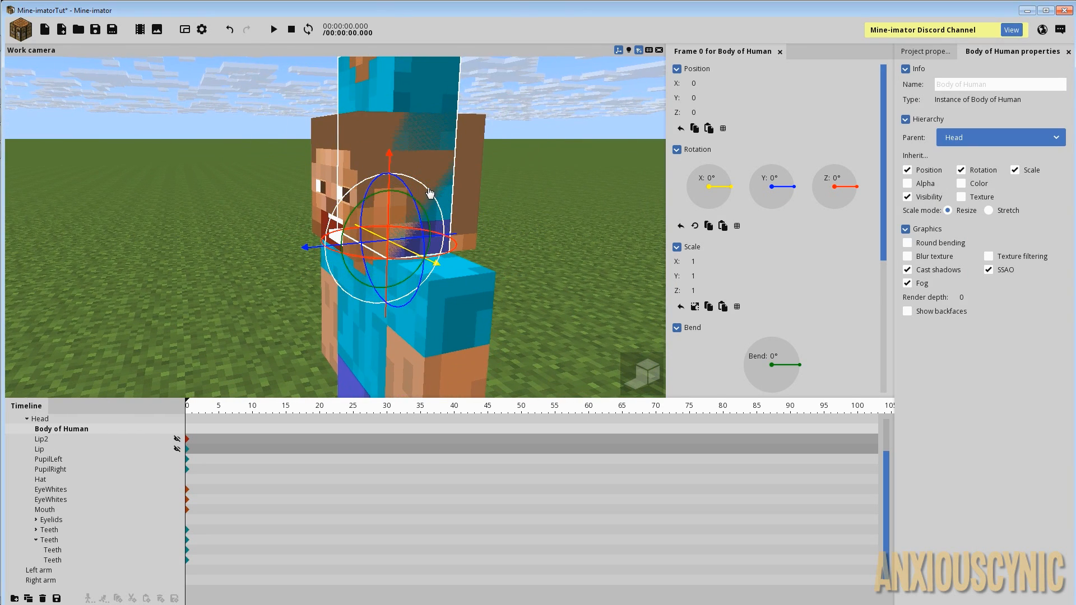
left_click_drag(430, 193, 437, 200)
left_click(710, 200)
type("9")
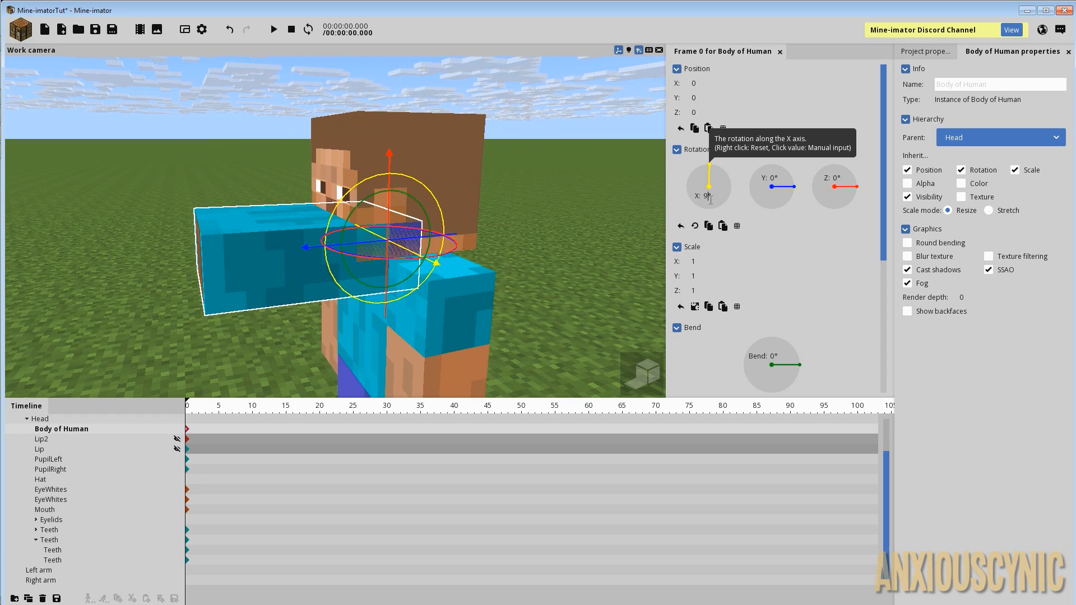
type("0")
key("Return")
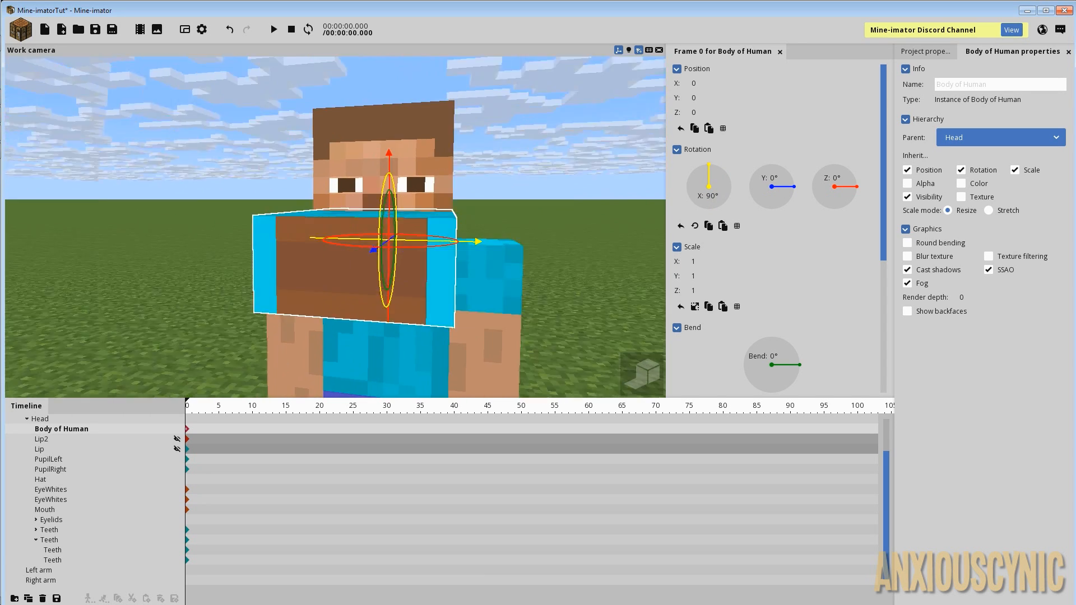
- Combine the body part's scale axes into one XYZ value and reduce it to 0.25
middle_click_drag(517, 218, 518, 218)
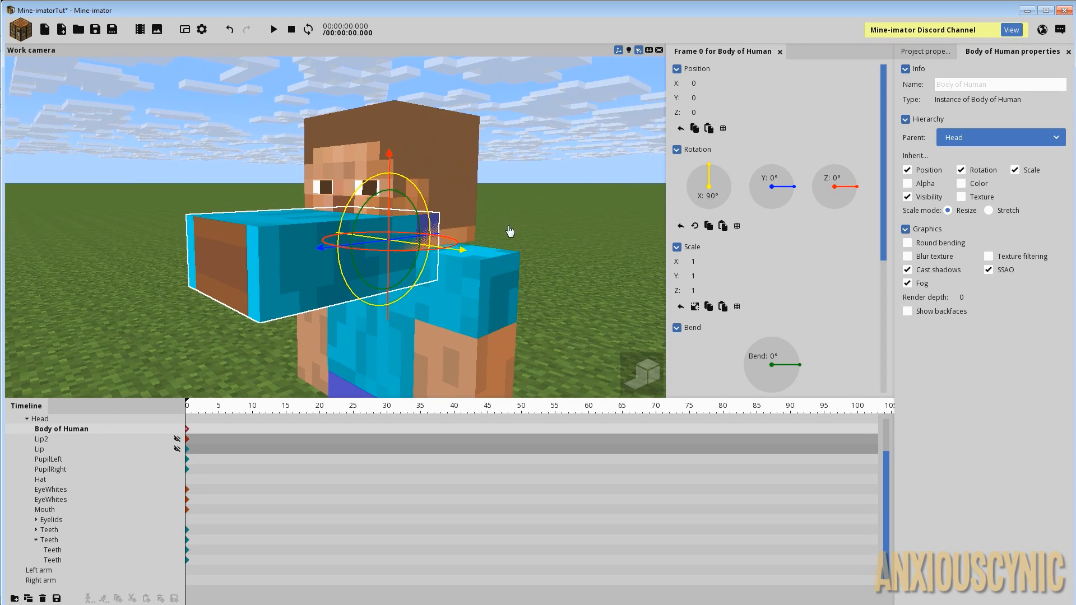
left_click(695, 306)
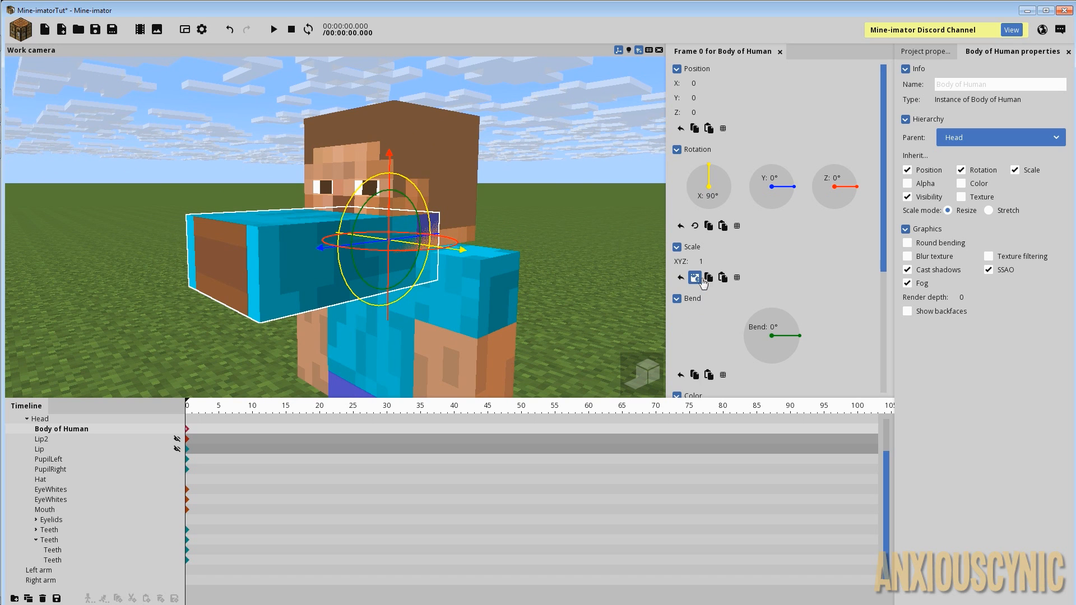
left_click_drag(704, 261, 667, 266)
scroll(353, 178, "up", 5)
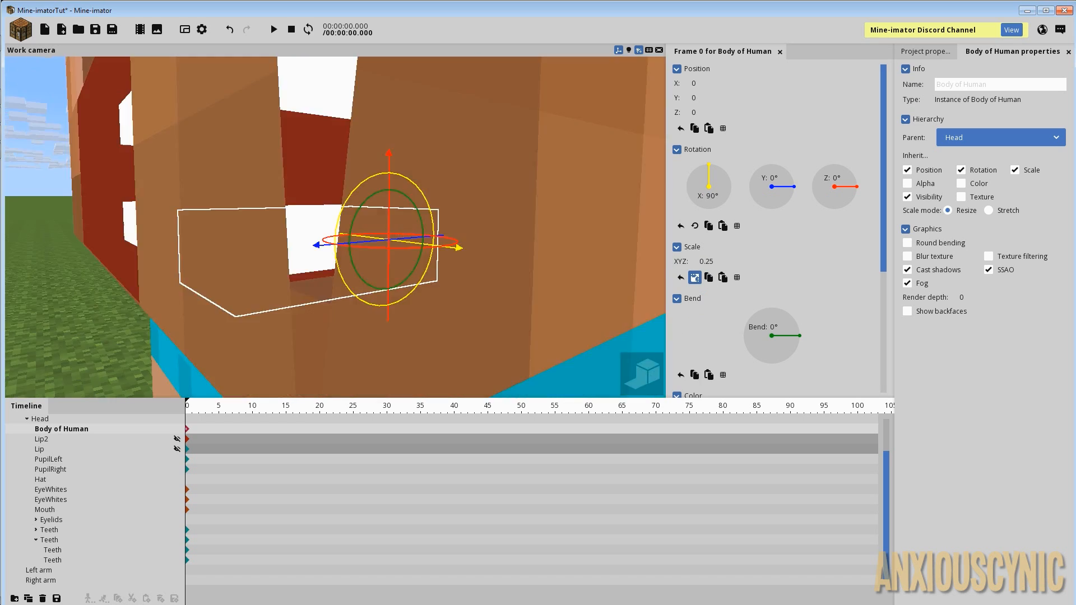
- Raise the Body of Human part to a Z position of about 0.69, between the upper and lower teeth
left_click_drag(353, 178, 404, 135)
mouse_move(404, 134)
right_mouse_down()
mouse_move(426, 140)
mouse_move(408, 144)
right_mouse_up()
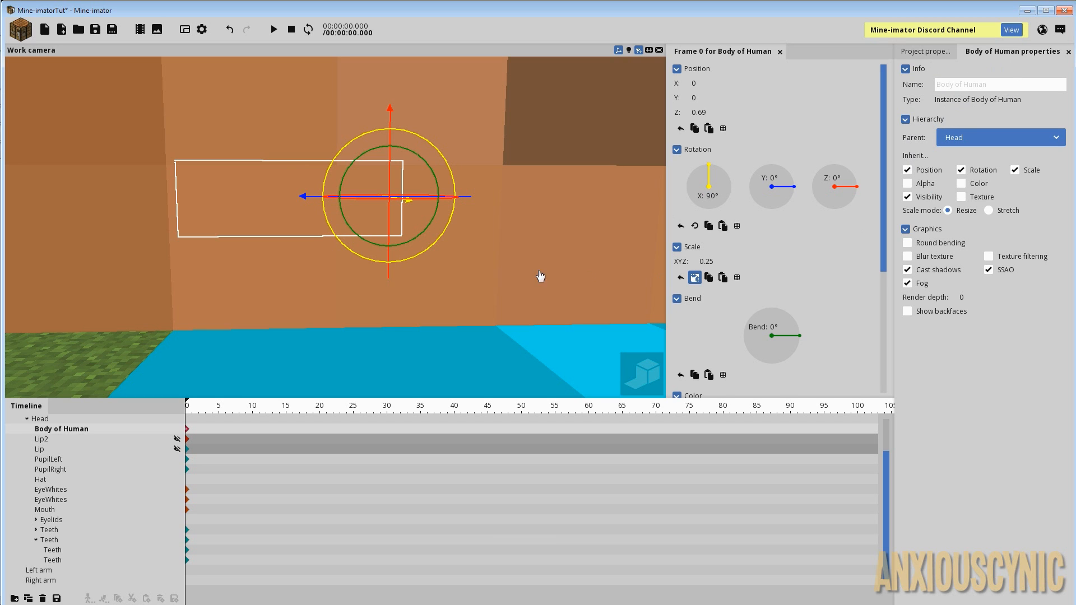
left_click_drag(496, 259, 603, 259)
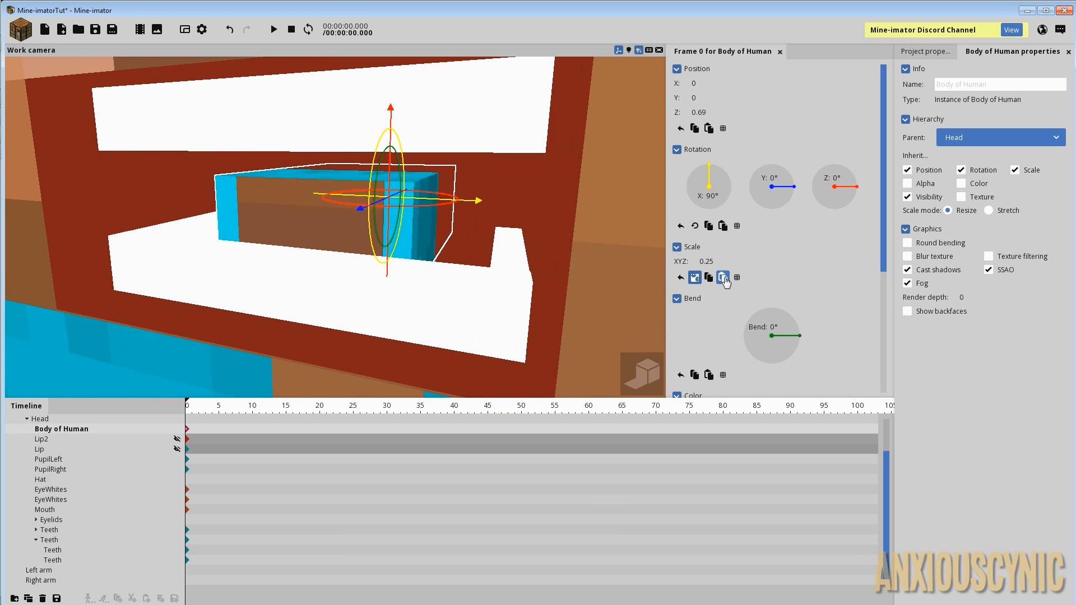
- Set the Body of Human part's combined XYZ scale to 0.2
left_click_drag(706, 261, 703, 260)
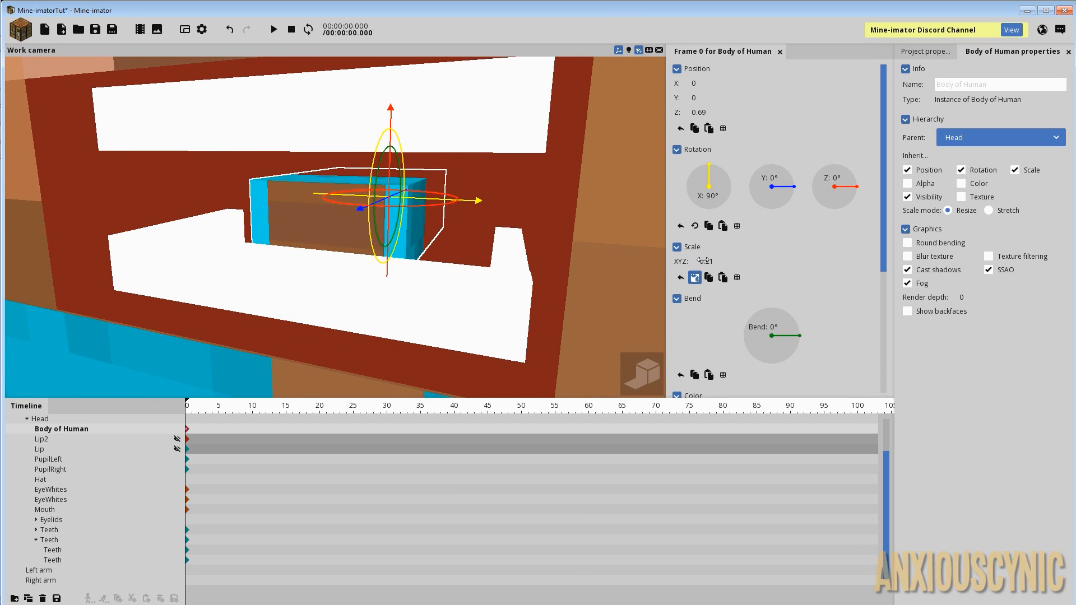
type("0.2")
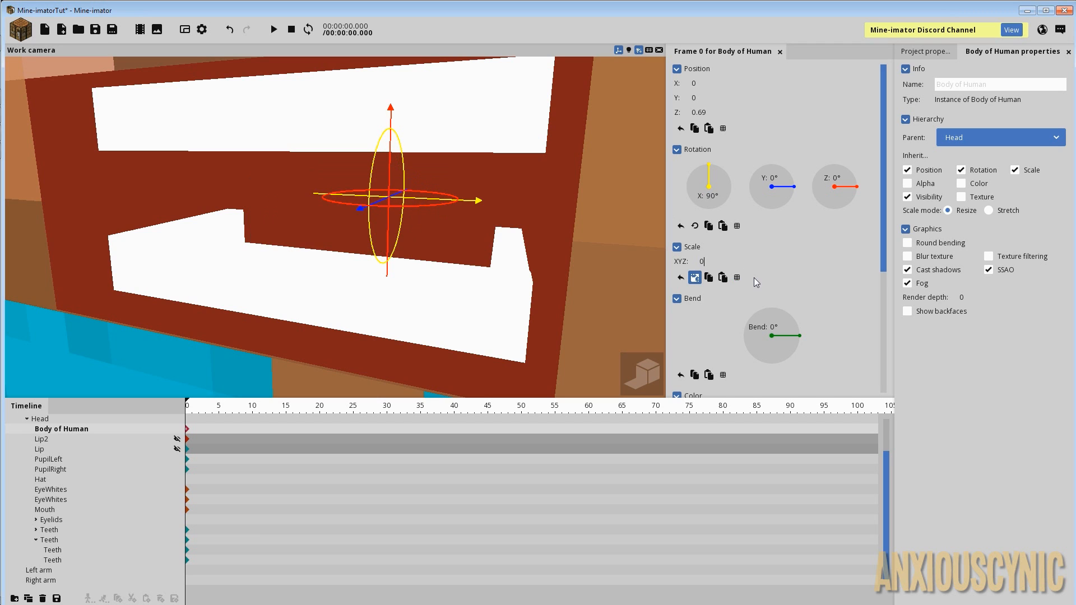
key("Return")
left_click_drag(560, 263, 538, 259)
- Separate the part's scale axes, set Y scale to 0.1 and X scale to 0.25, and save the project
left_click(694, 279)
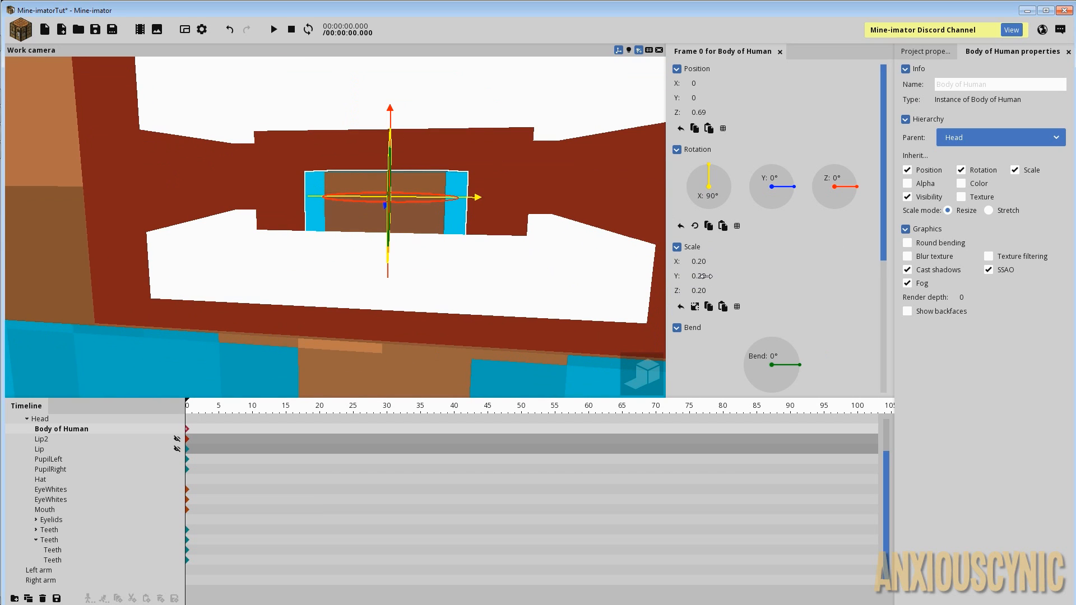
left_click_drag(705, 276, 691, 280)
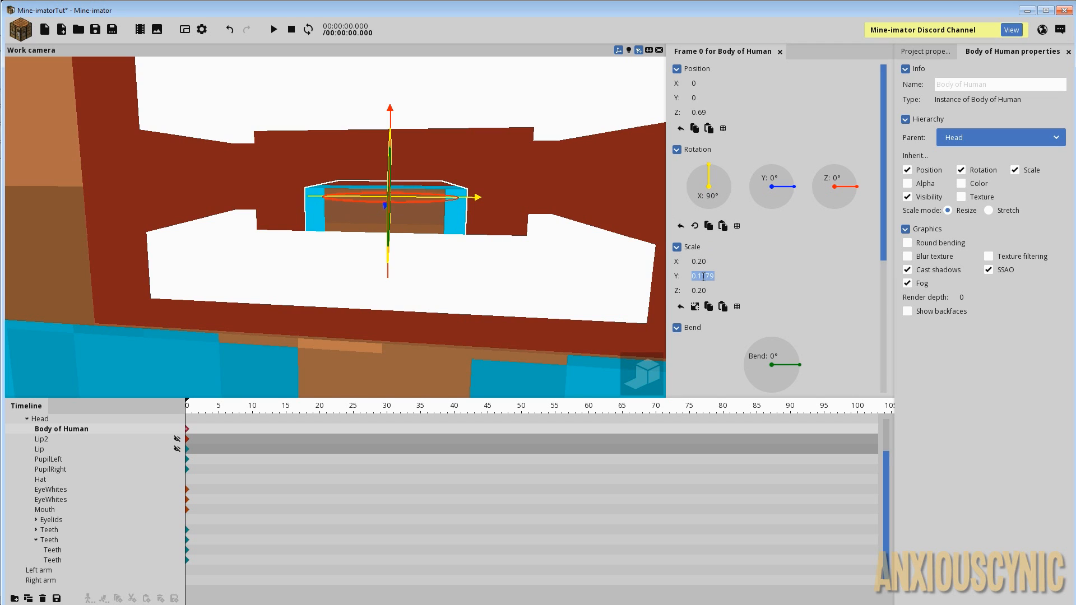
type(".1")
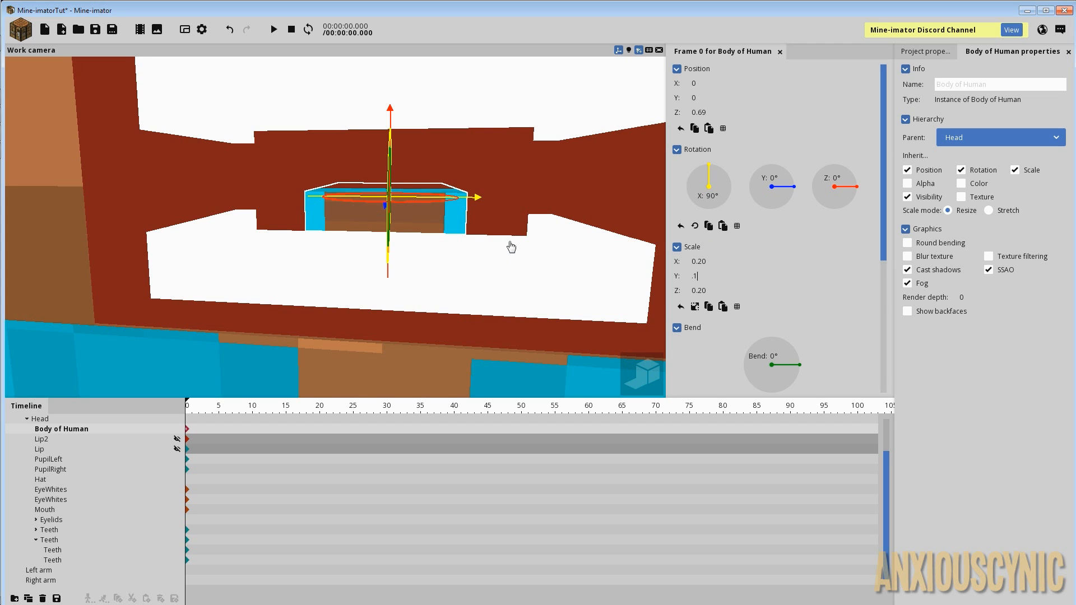
mouse_move(504, 250)
left_mouse_down()
mouse_move(412, 255)
mouse_move(505, 251)
left_mouse_up()
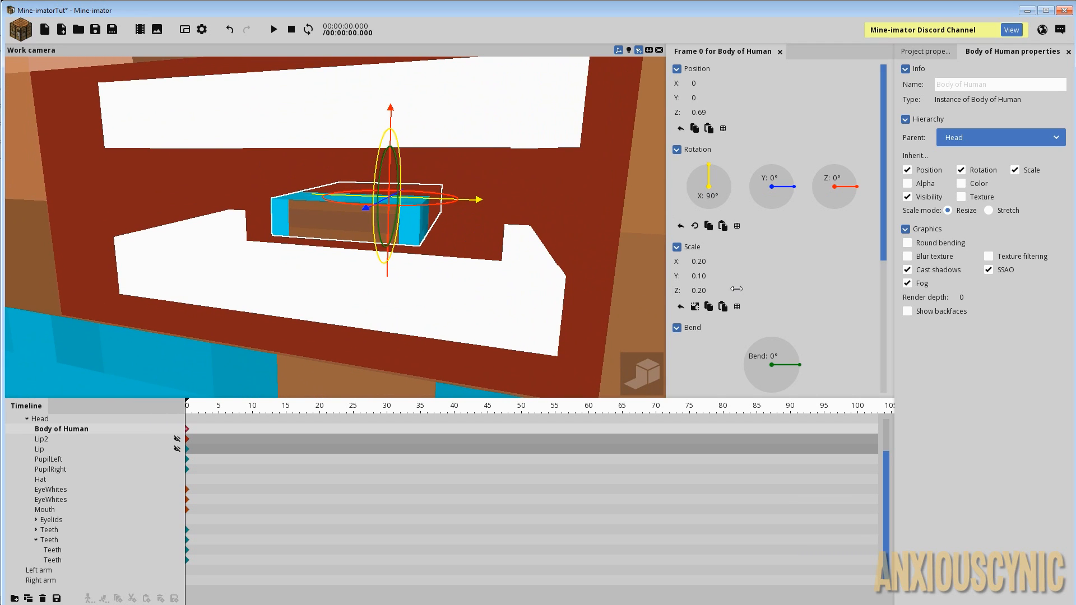
left_click_drag(703, 261, 716, 264)
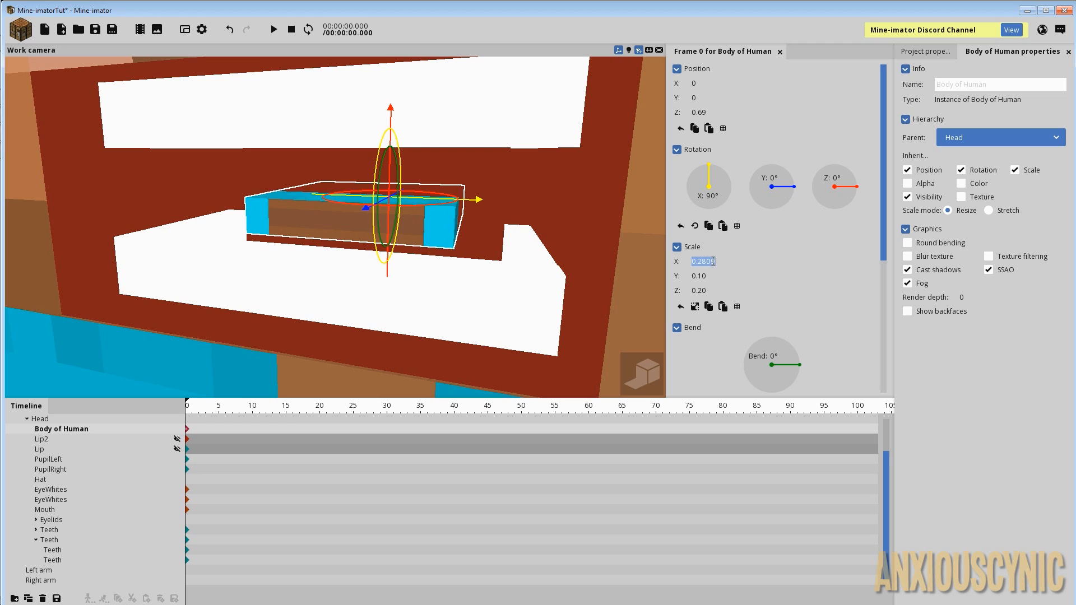
type(".25")
left_click_drag(479, 305, 537, 306)
key("ctrl+s")
- Shift the part back into the head to about Y 0.74 and shorten its Z scale to about 0.12
left_click_drag(493, 270, 328, 280)
left_click_drag(418, 198, 357, 211)
left_click_drag(464, 227, 427, 226)
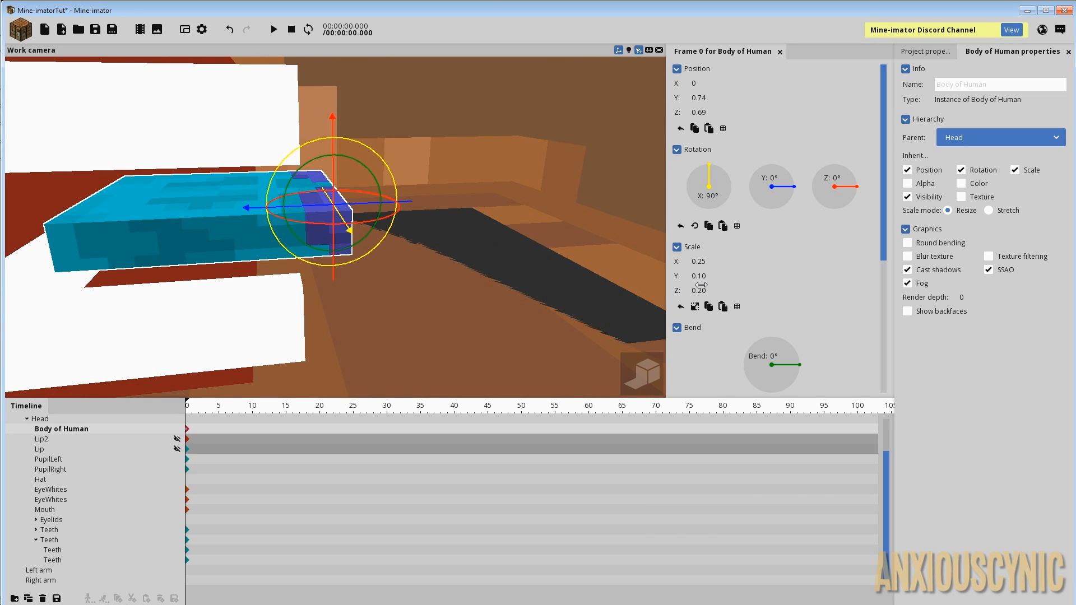
left_click_drag(699, 291, 688, 290)
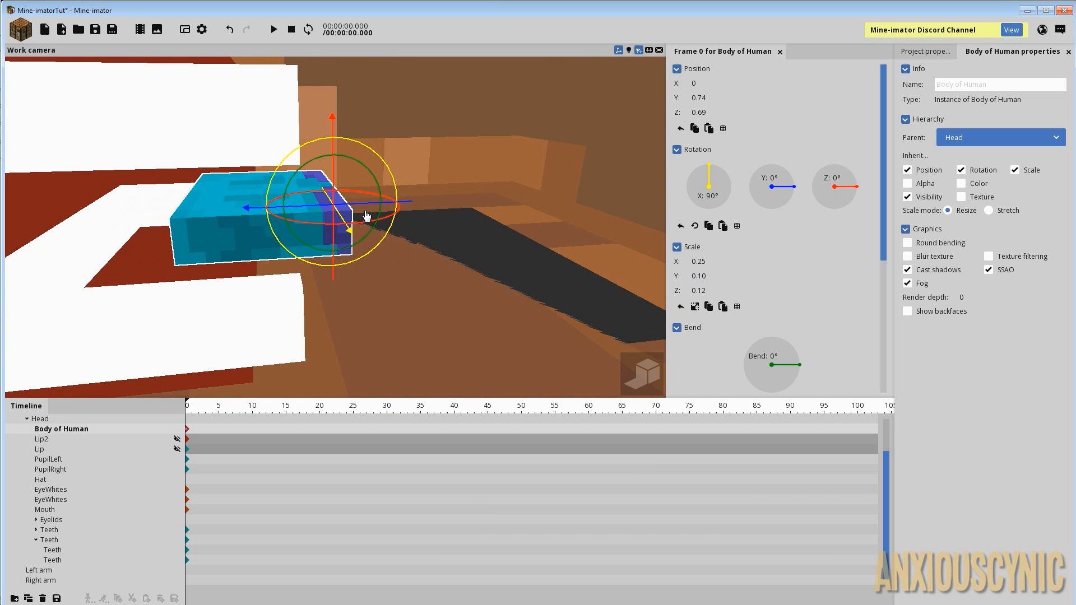
- Move the part further back and down behind the lower teeth, to about Y 1.36 and Z 0.18
left_click_drag(364, 205, 305, 210)
mouse_move(345, 248)
left_mouse_down()
mouse_move(412, 250)
mouse_move(346, 267)
left_mouse_up()
left_click_drag(274, 179, 278, 225)
left_click_drag(342, 238, 412, 210)
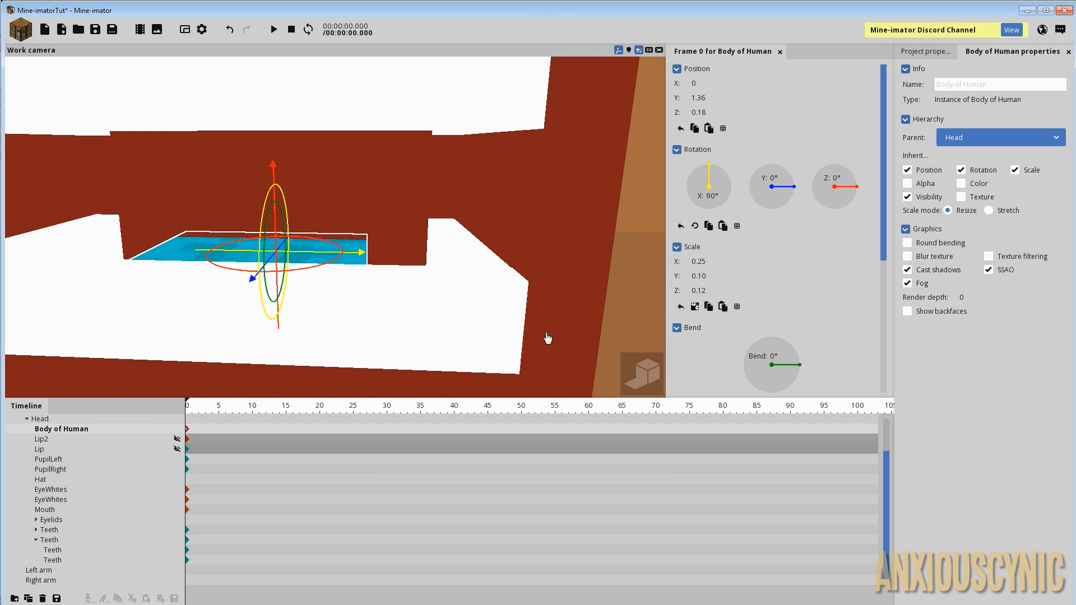
- Give the part a dark red mix color of 720C0C at 100% mix percent and save the project
scroll(813, 235, "down", 5)
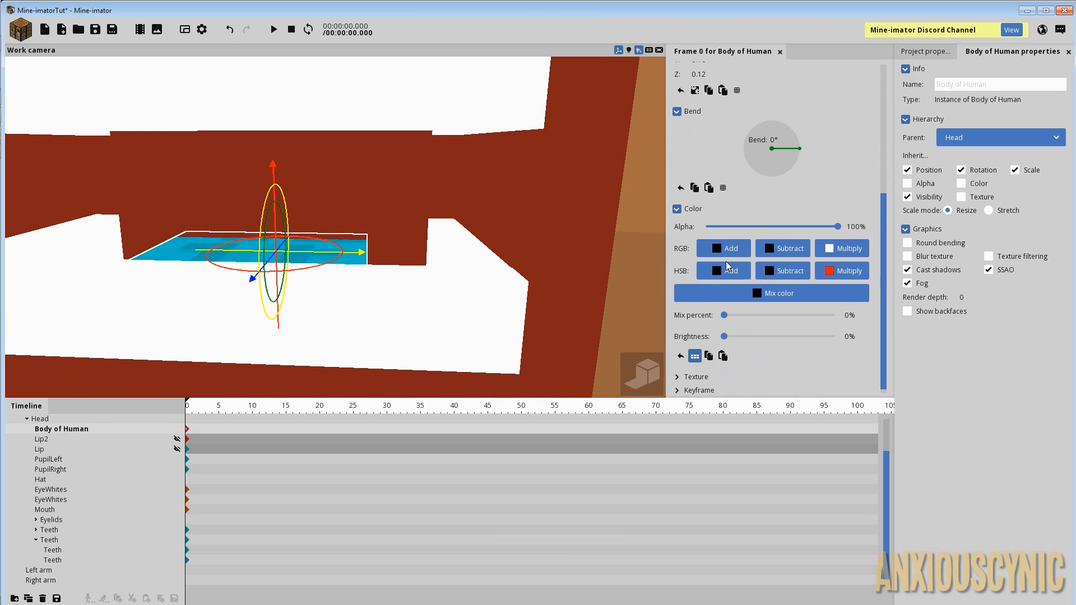
left_click(758, 287)
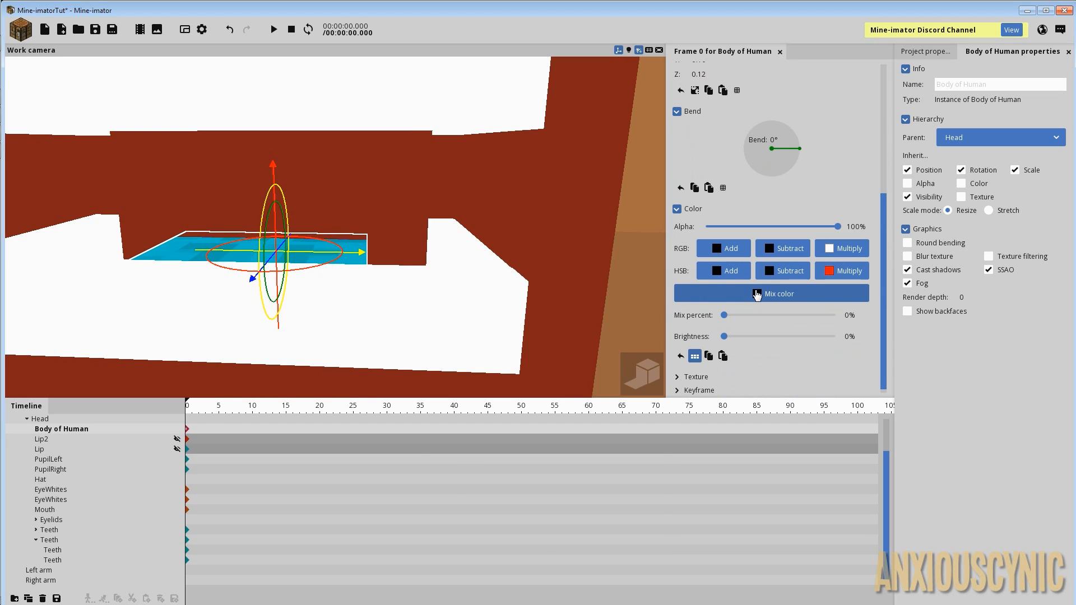
left_click(533, 310)
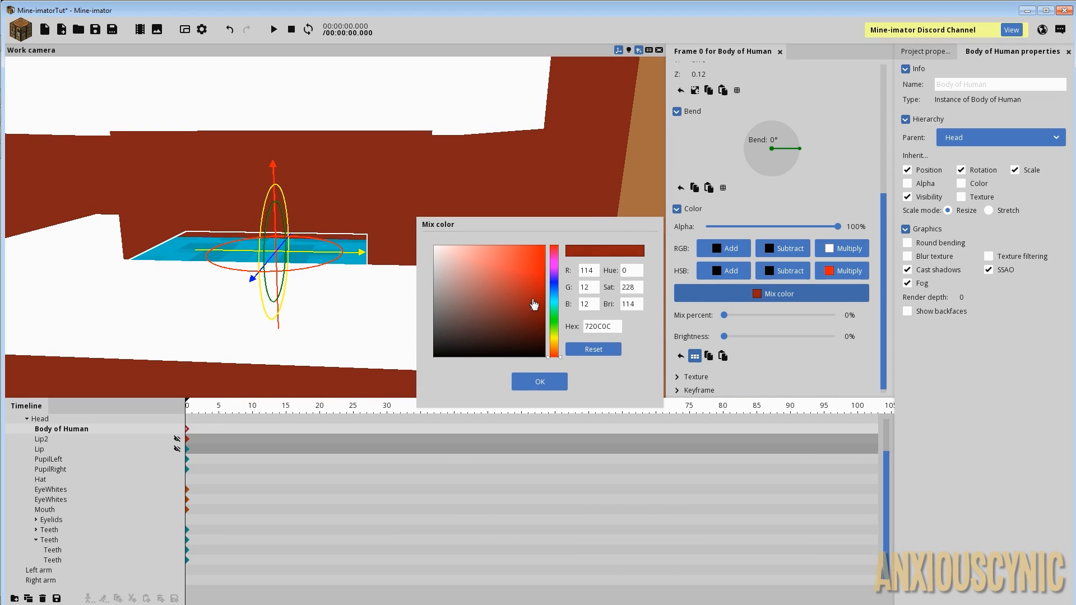
left_click(540, 383)
left_click_drag(724, 316, 861, 320)
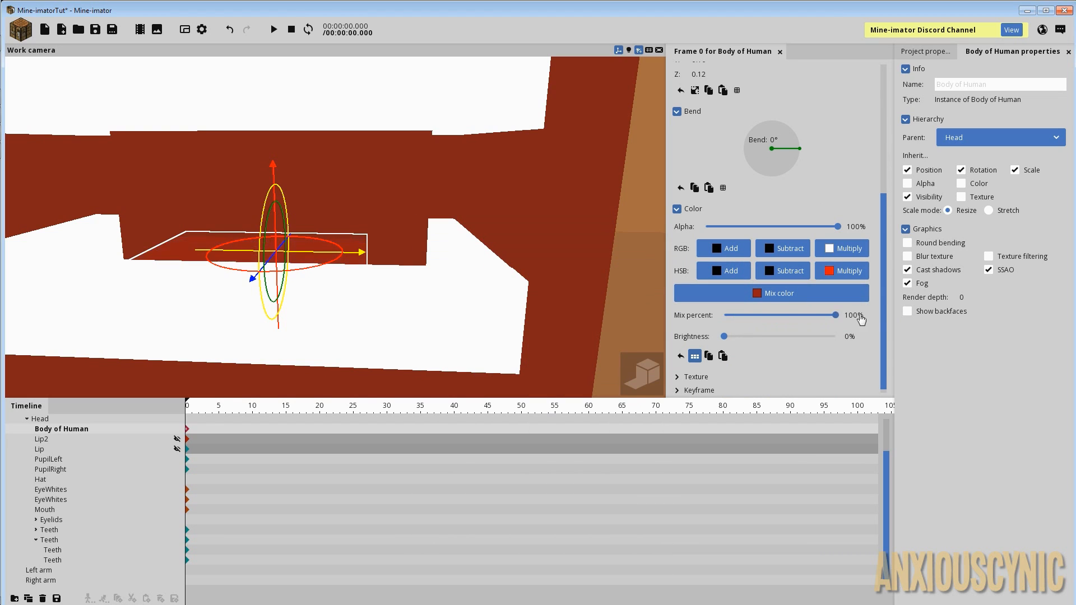
left_click_drag(396, 249, 339, 265)
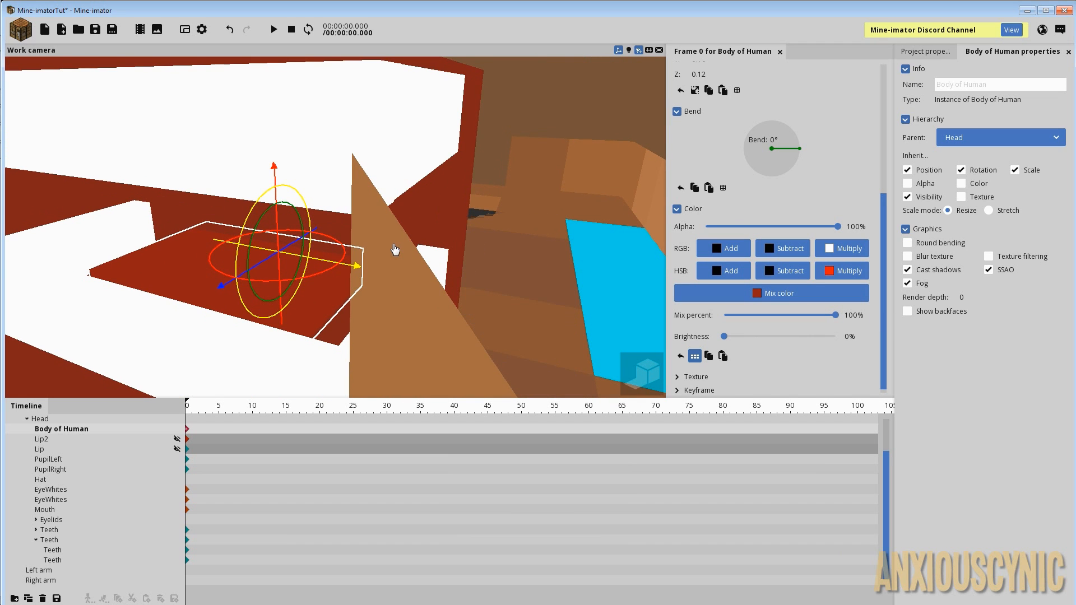
key("ctrl+s")
- Test tilting and bending the mouth part, restoring its bend to 0° and X rotation to 90°, with the project saved
left_click_drag(372, 234, 290, 194)
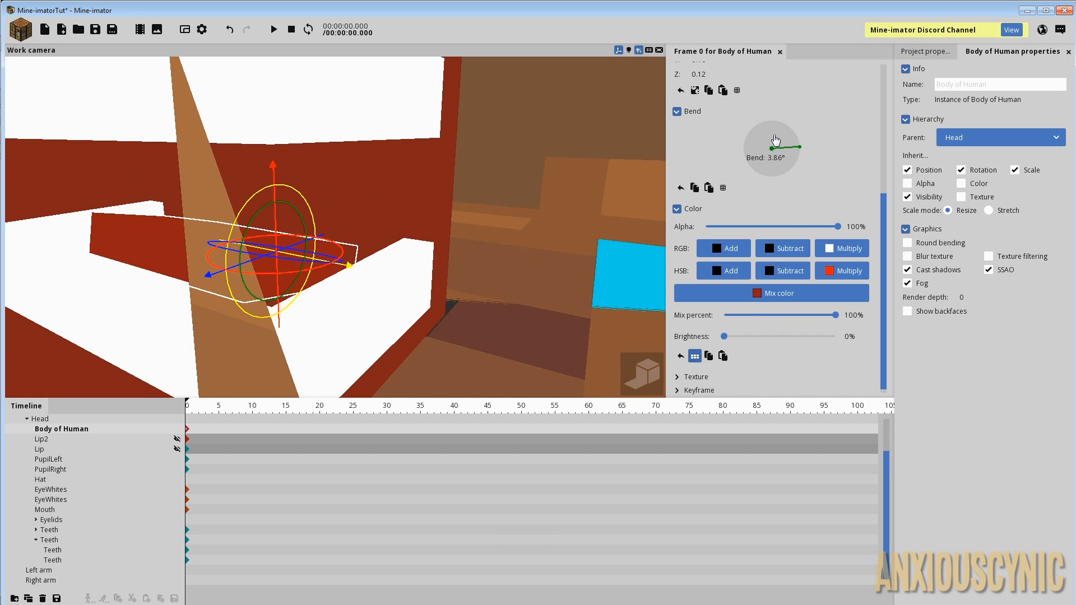
right_click(787, 149)
scroll(781, 213, "up", 4)
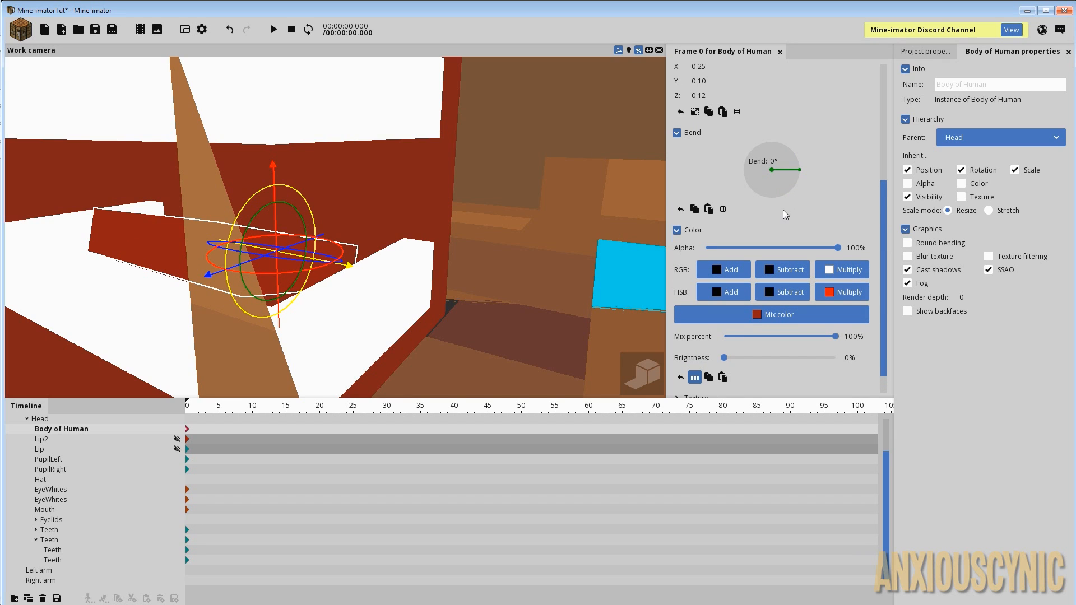
scroll(763, 192, "up", 3)
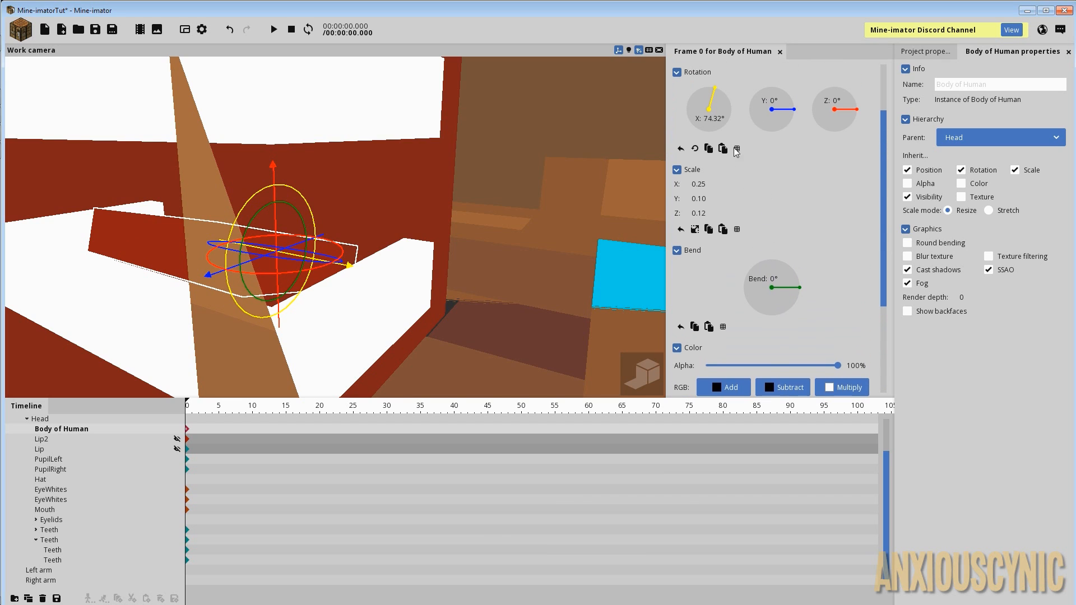
left_click(712, 120)
type("90")
left_click_drag(406, 195, 414, 195)
key("ctrl+s")
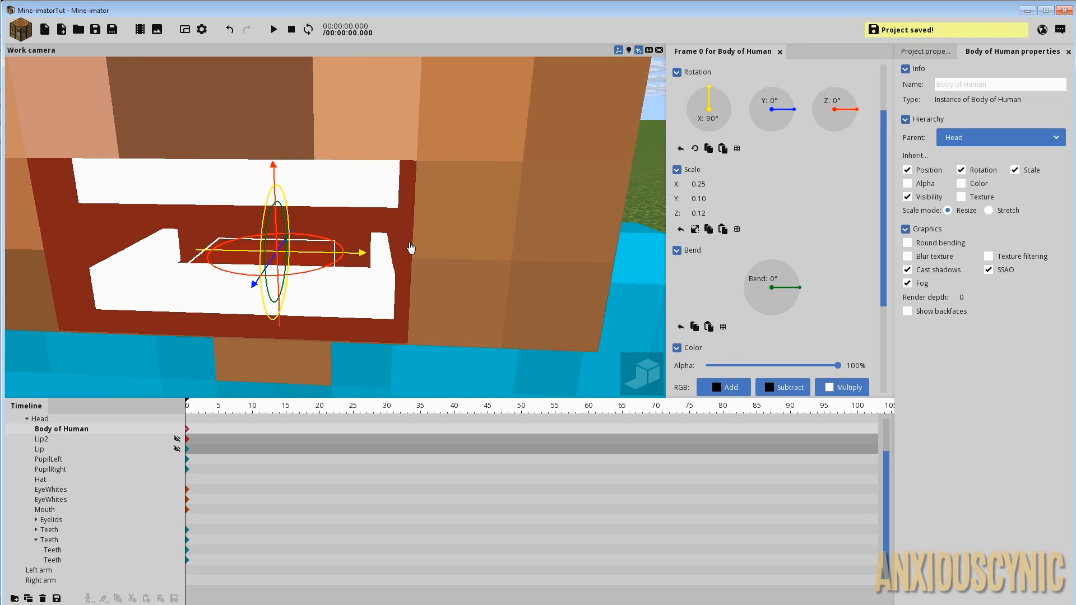
- Try sticking the part out of the mouth with Z scale 0.27, X rotation 67.95° and bend 8.72°, and undo the pose
mouse_move(321, 206)
left_mouse_down()
mouse_move(307, 207)
mouse_move(321, 226)
mouse_move(312, 216)
left_mouse_up()
left_click_drag(702, 214, 725, 220)
left_click_drag(439, 206, 403, 220)
left_click_drag(519, 199, 516, 199)
scroll(512, 203, "up", 2)
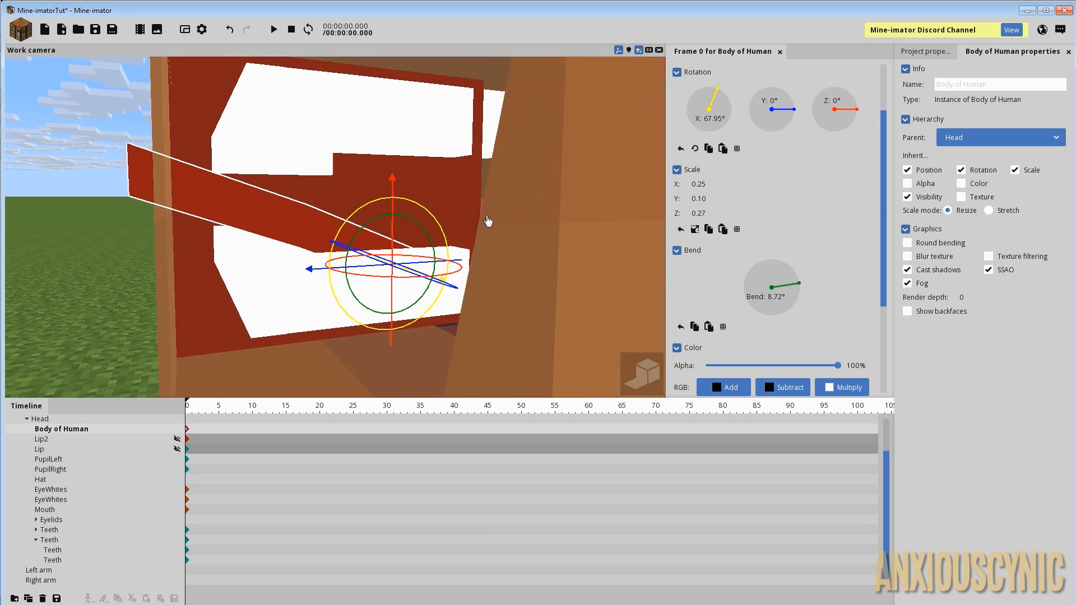
mouse_move(420, 223)
left_mouse_down()
mouse_move(365, 220)
mouse_move(437, 242)
mouse_move(437, 257)
mouse_move(379, 214)
mouse_move(428, 224)
mouse_move(353, 204)
mouse_move(429, 227)
left_mouse_up()
right_click(782, 291)
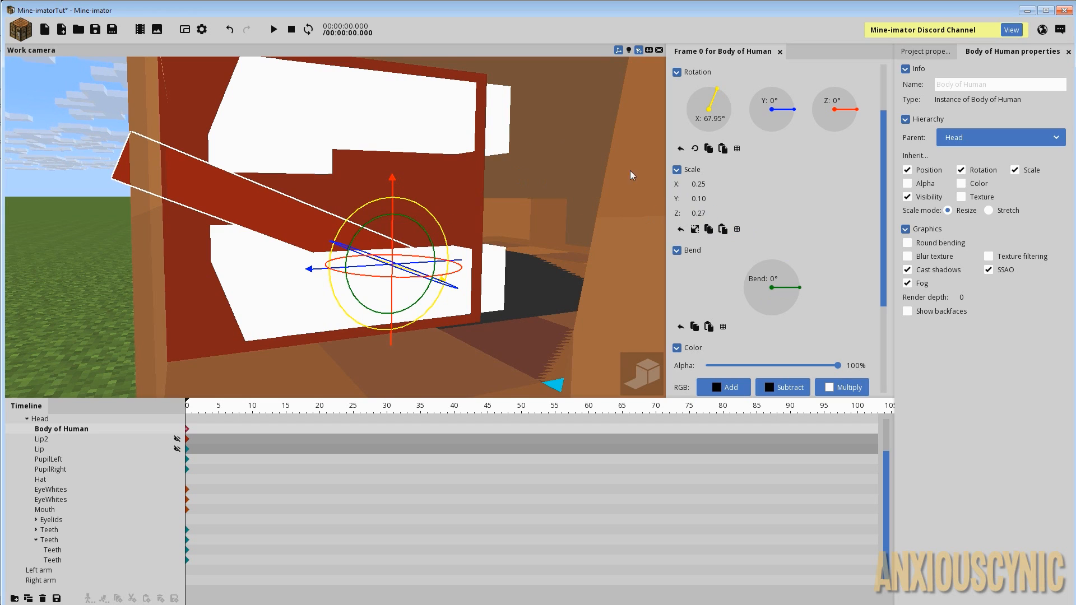
key("ctrl+z")
key("ctrl+z")
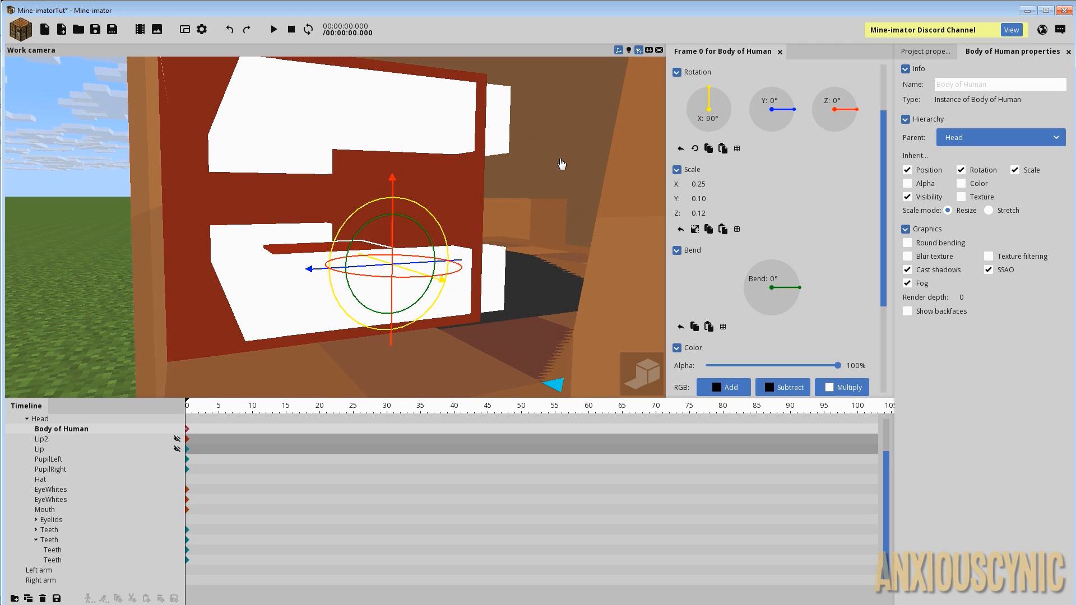
- Make the hidden Lip and Lip2 objects visible again on the face
left_click_drag(477, 155, 491, 160)
scroll(499, 166, "down", 4)
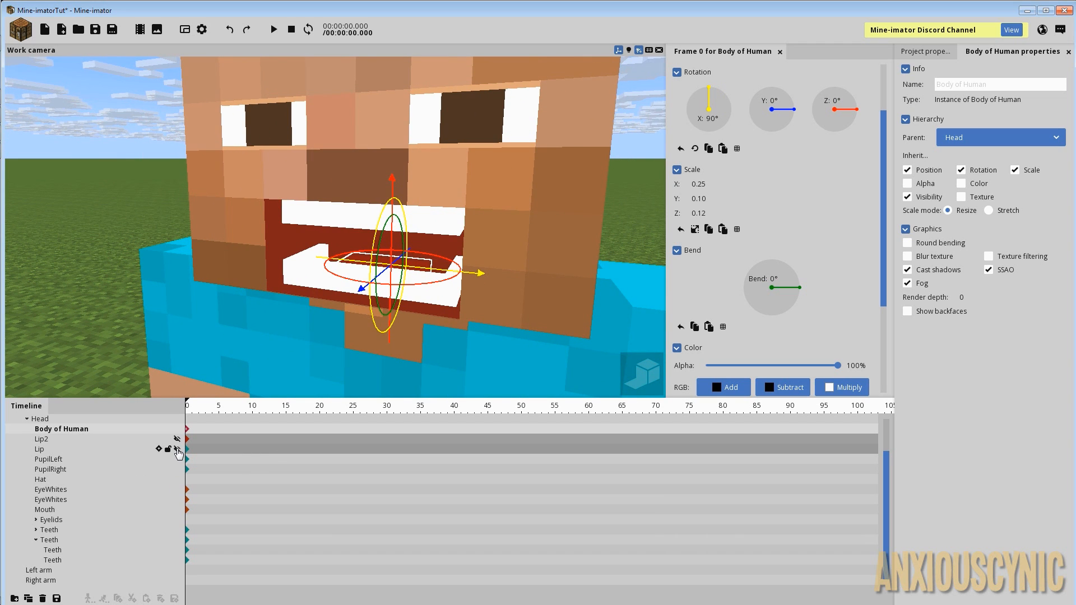
left_click(177, 450)
left_click(177, 440)
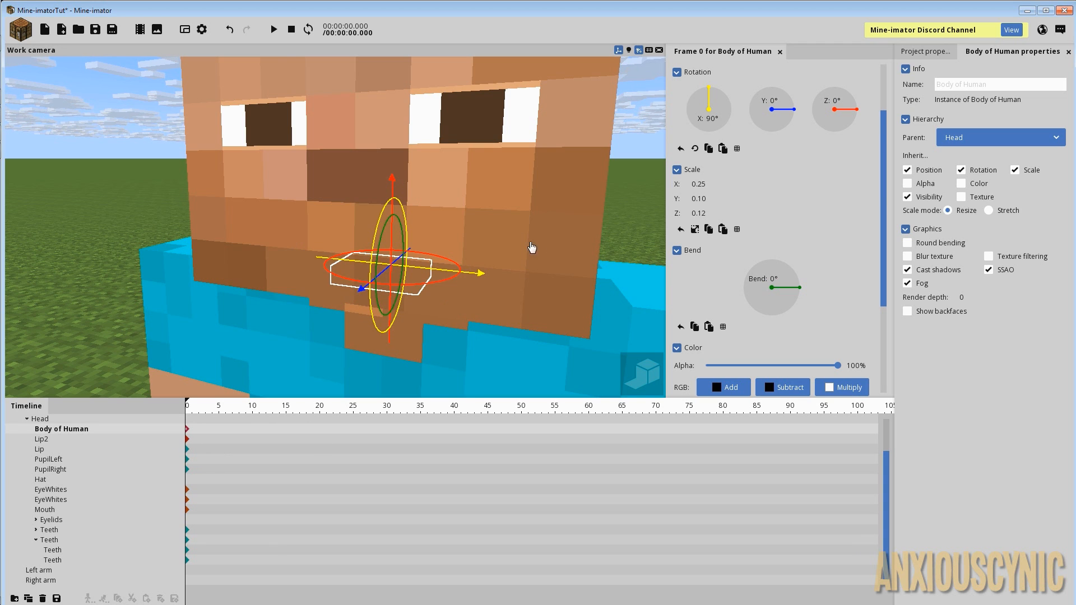
- Create a Human body part using the Right arm piece with the Minecraft texture
mouse_move(532, 247)
right_mouse_down()
mouse_move(563, 246)
mouse_move(543, 231)
right_mouse_up()
right_click_drag(492, 206, 503, 159)
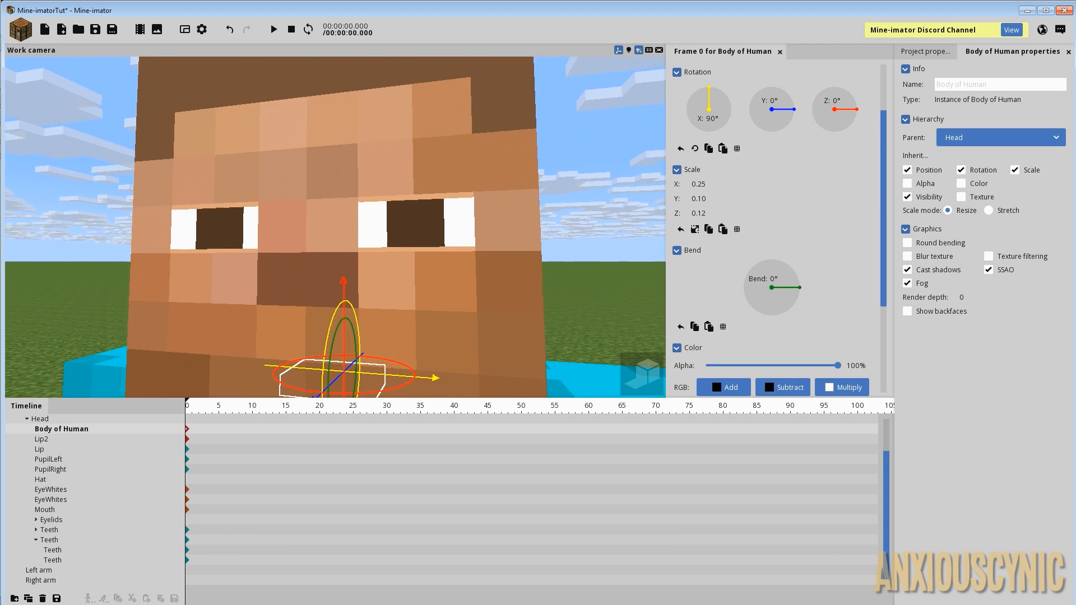
left_click_drag(361, 179, 405, 190)
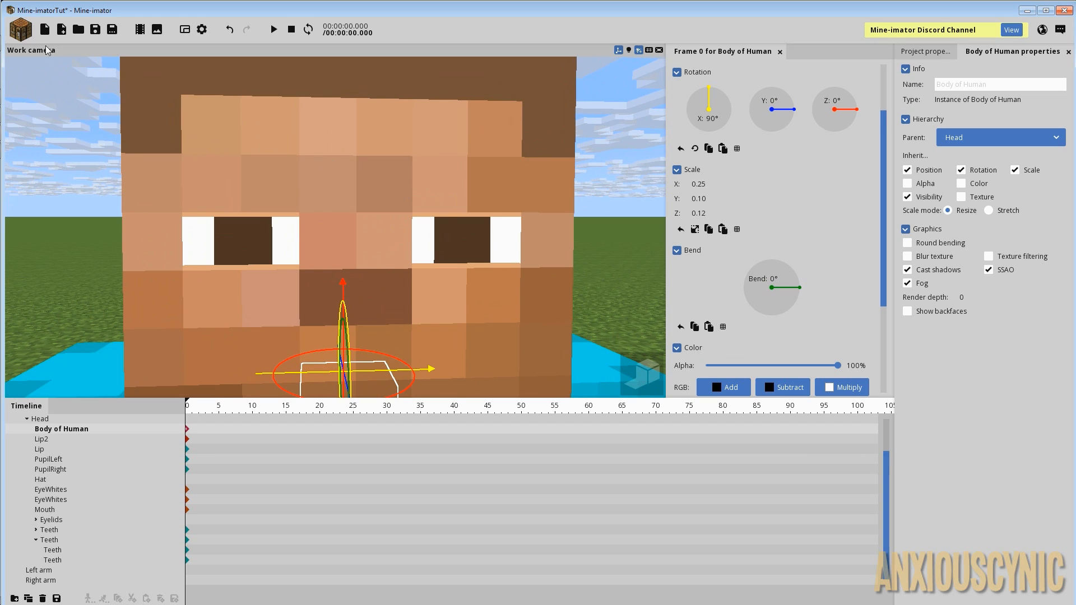
left_click(22, 35)
left_click(35, 112)
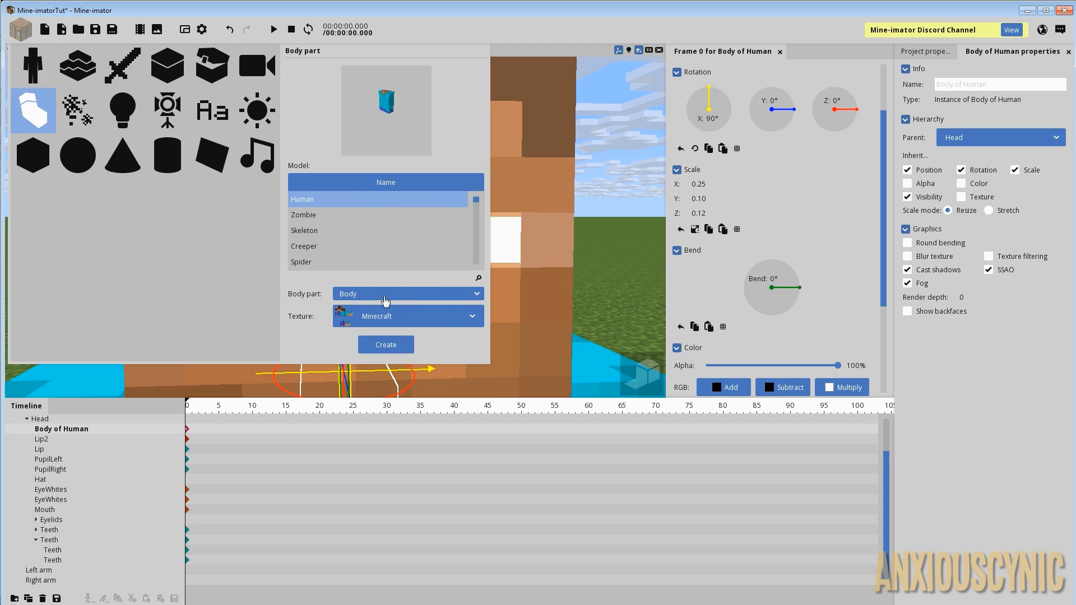
left_click(385, 302)
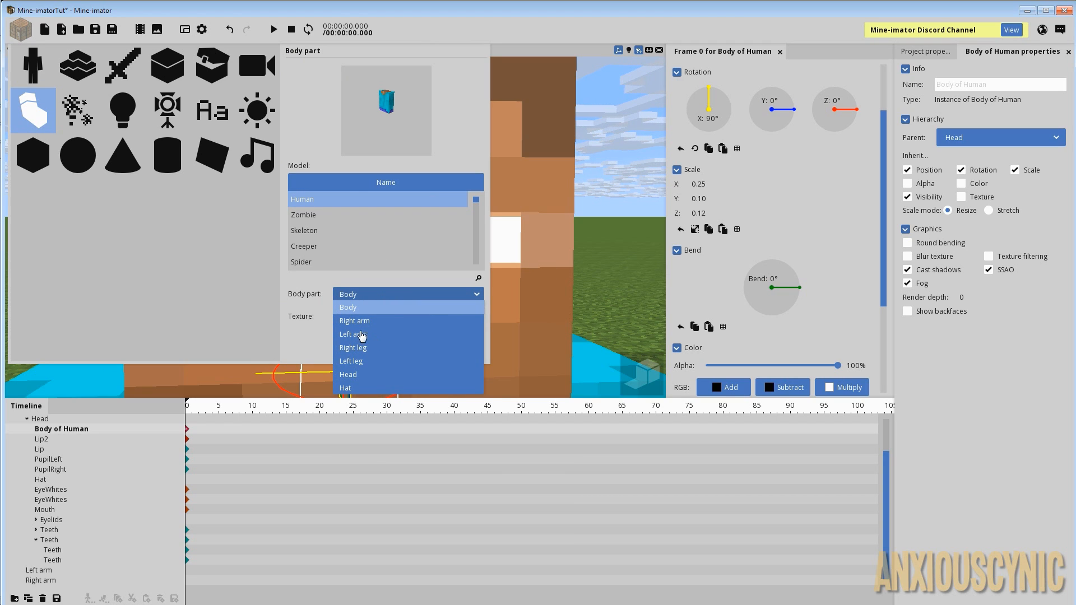
left_click(360, 334)
left_click(386, 345)
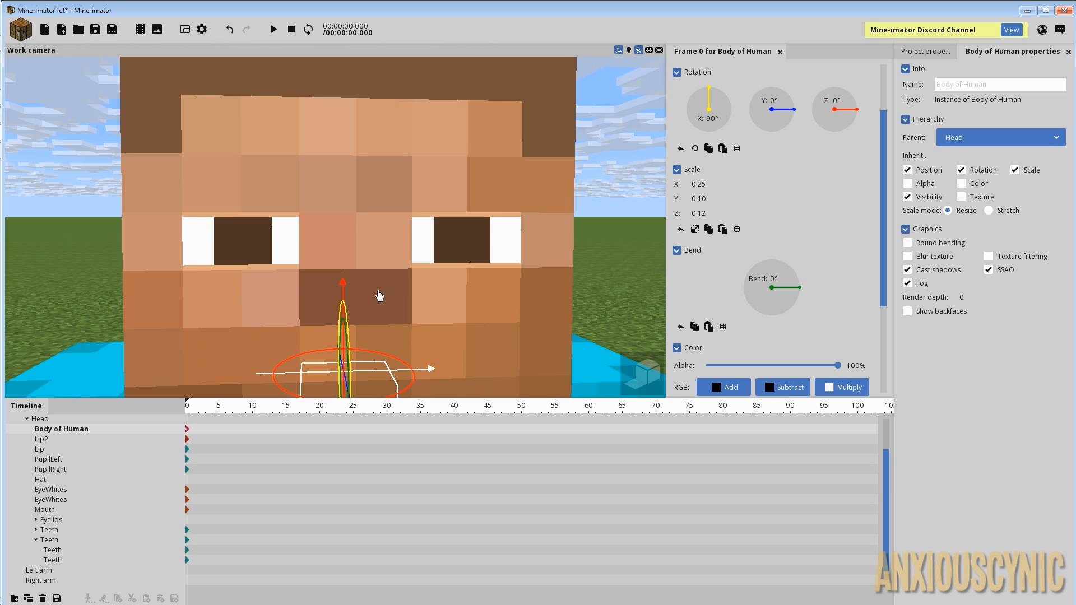
- Parent the loose Right arm of Human object to the character's Head
scroll(408, 240, "down", 10)
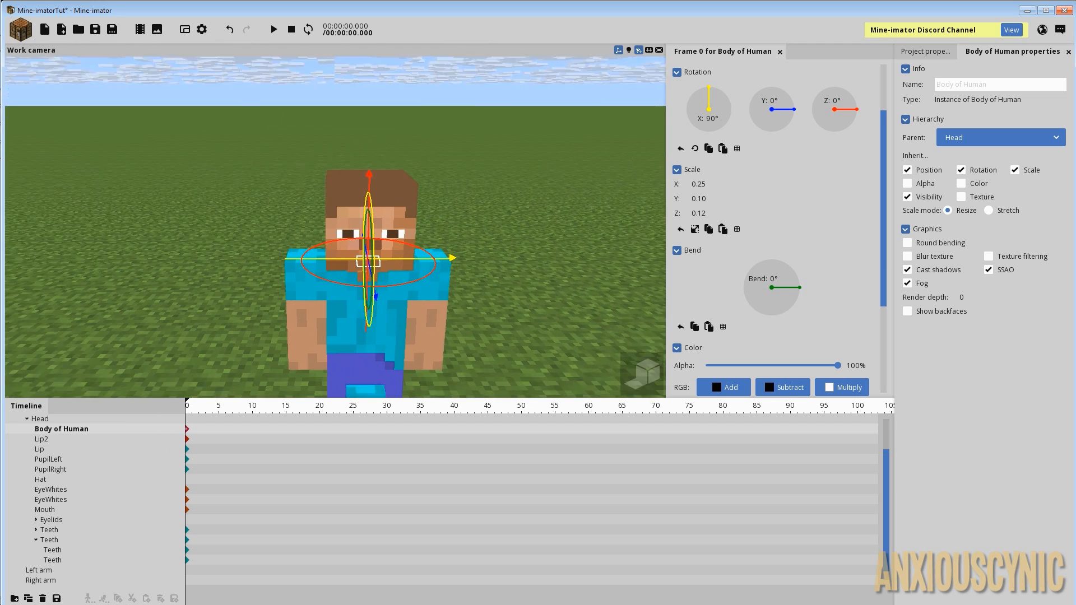
middle_click_drag(480, 246, 364, 329)
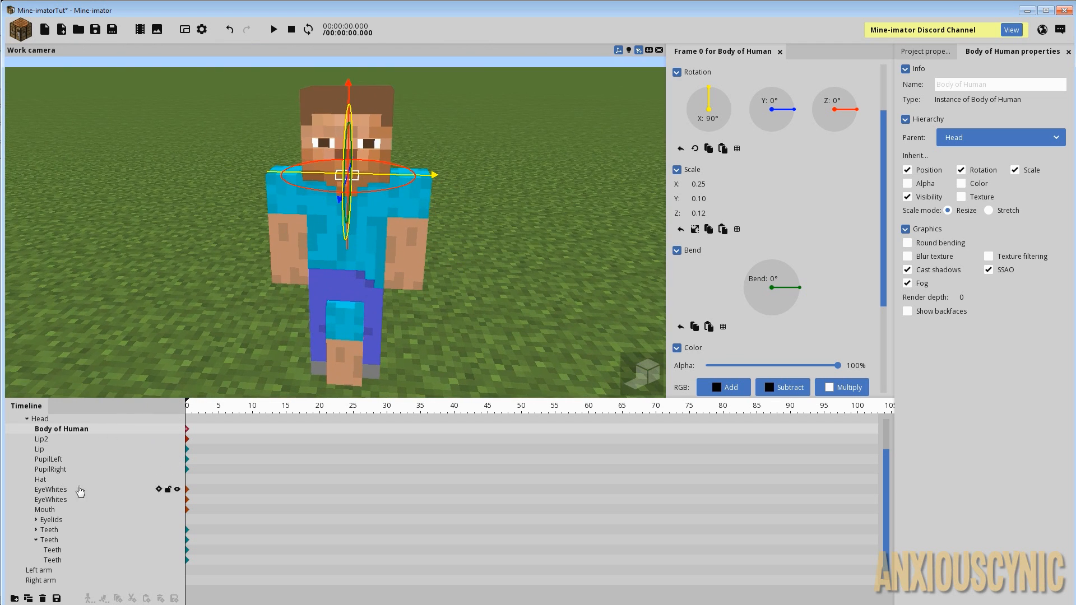
scroll(43, 583, "down", 1)
left_click(43, 580)
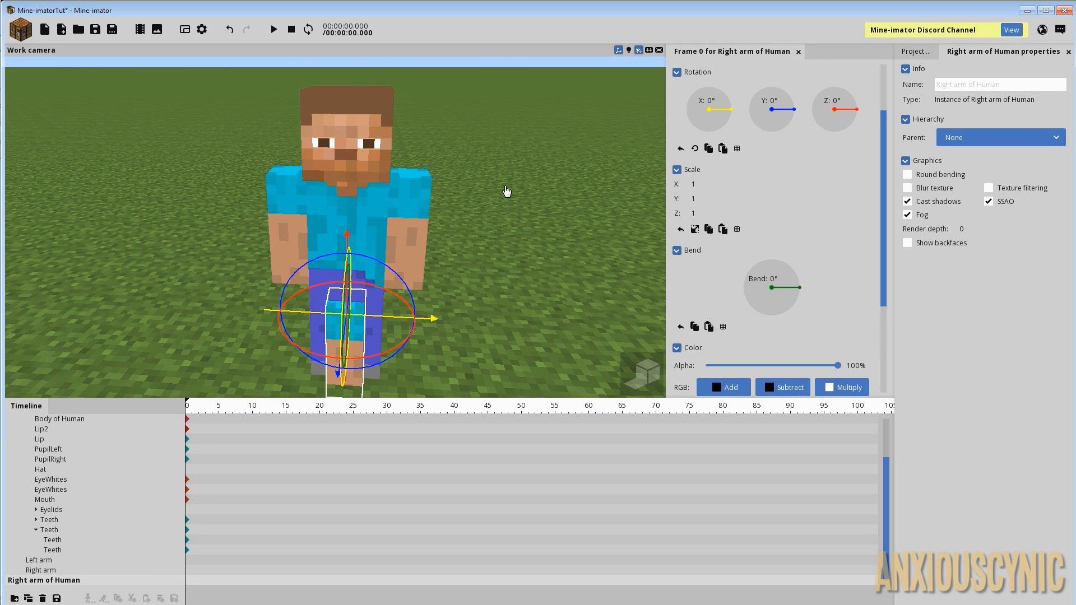
left_click(996, 138)
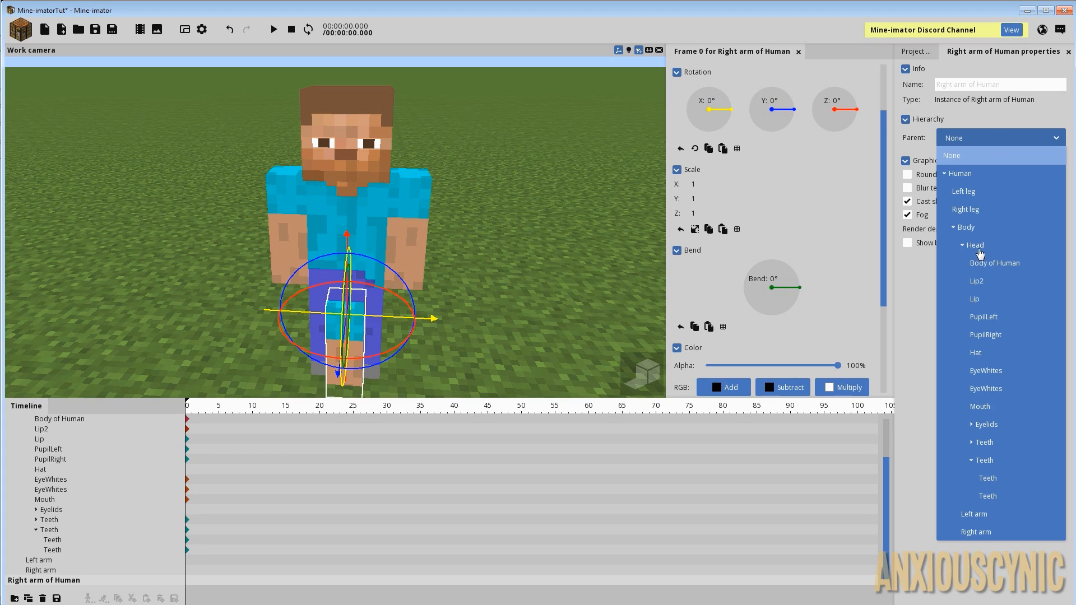
left_click(975, 245)
- Bend the Right arm of Human part forward by about 33°
scroll(521, 245, "up", 5)
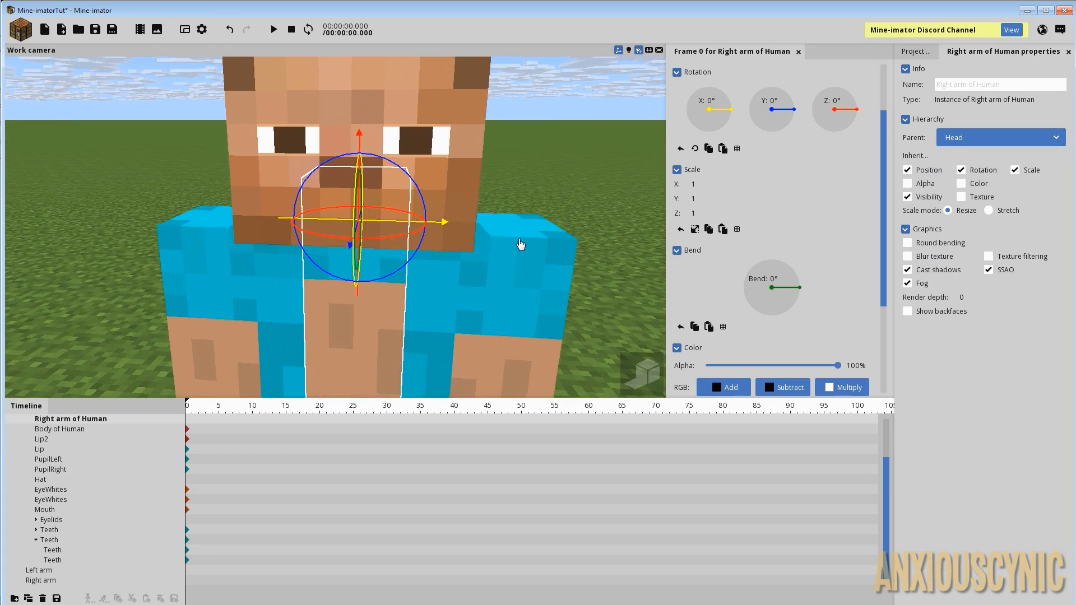
left_click_drag(506, 200, 481, 202)
right_click_drag(500, 163, 428, 136)
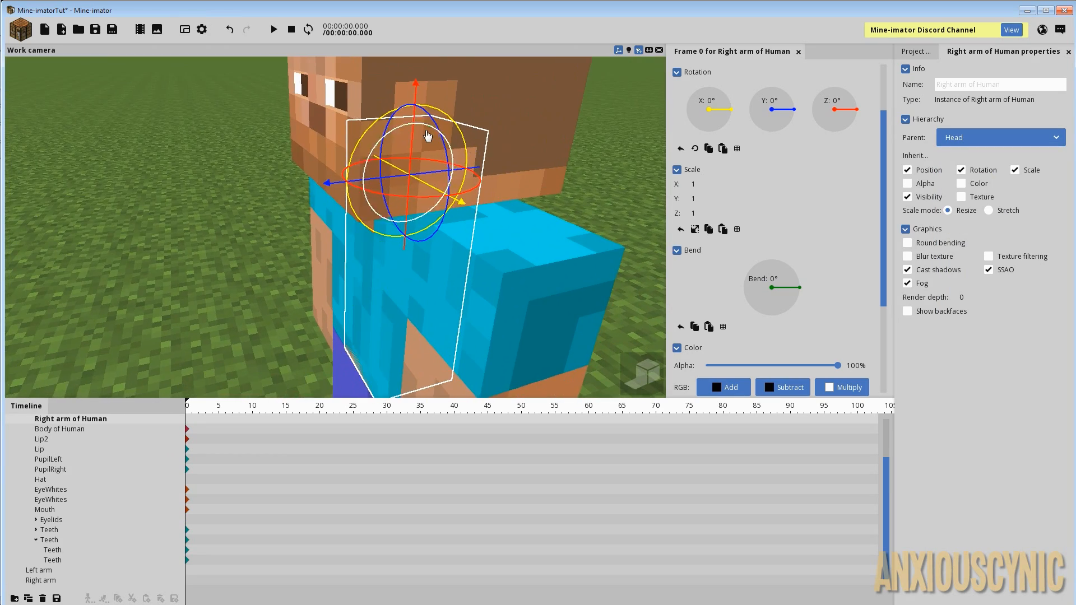
left_click_drag(427, 136, 460, 147)
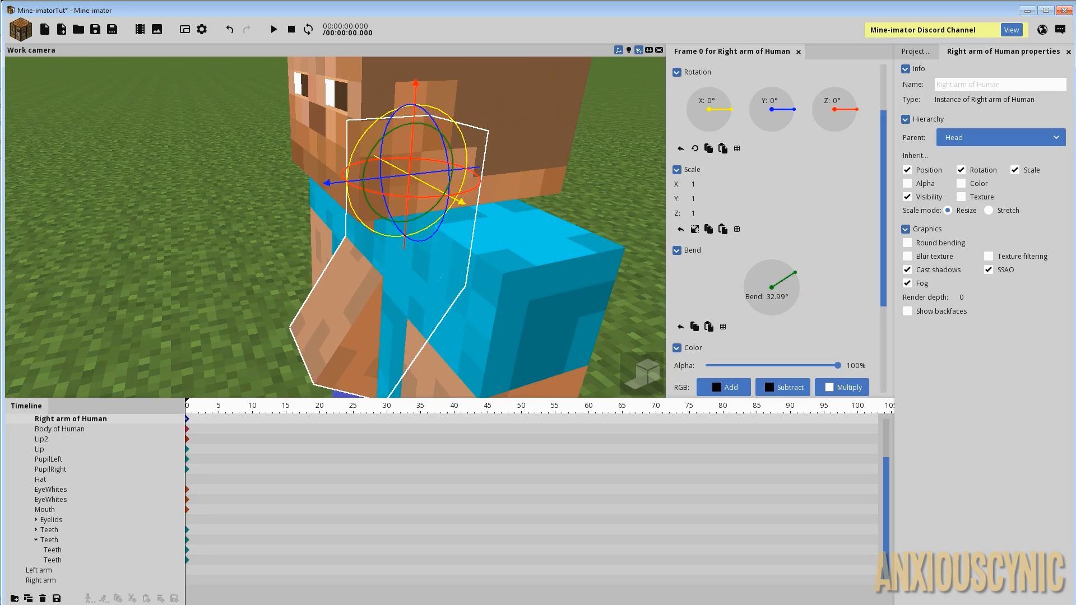
- Rotate the bent arm part to -90° around the Z axis
mouse_move(498, 201)
left_mouse_down()
mouse_move(552, 204)
mouse_move(488, 208)
mouse_move(555, 190)
mouse_move(513, 195)
left_mouse_up()
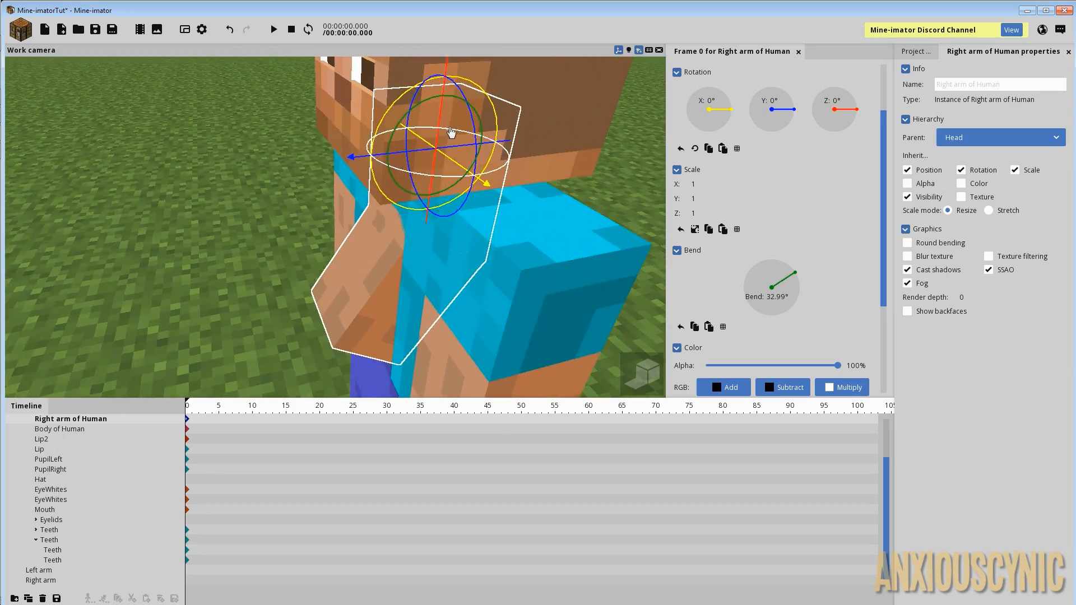
left_click_drag(451, 131, 504, 195)
left_click_drag(530, 240, 677, 191)
left_click(849, 107)
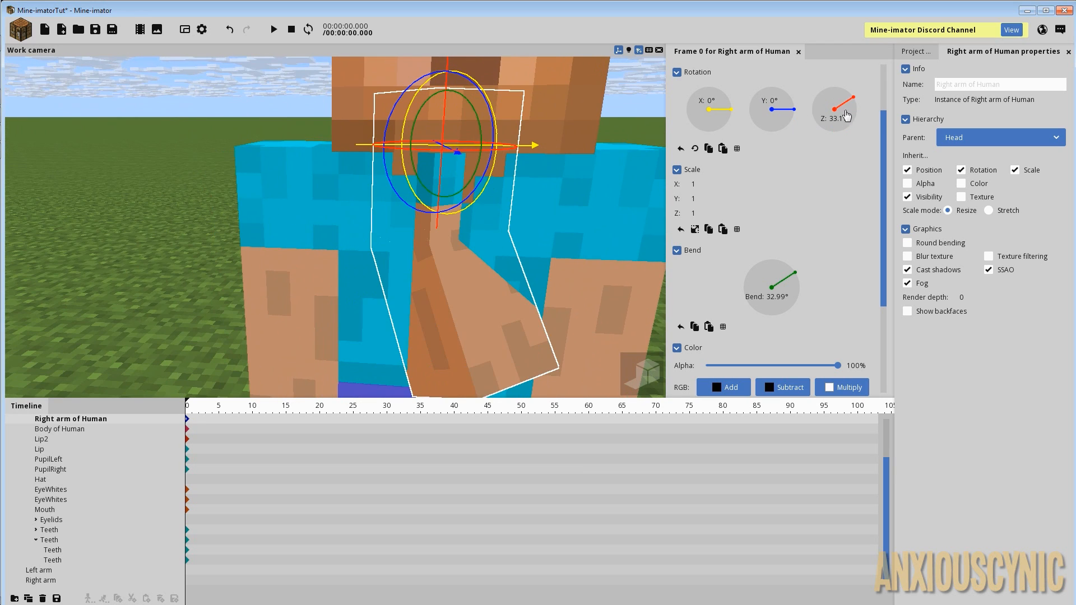
type("-90")
key("Return")
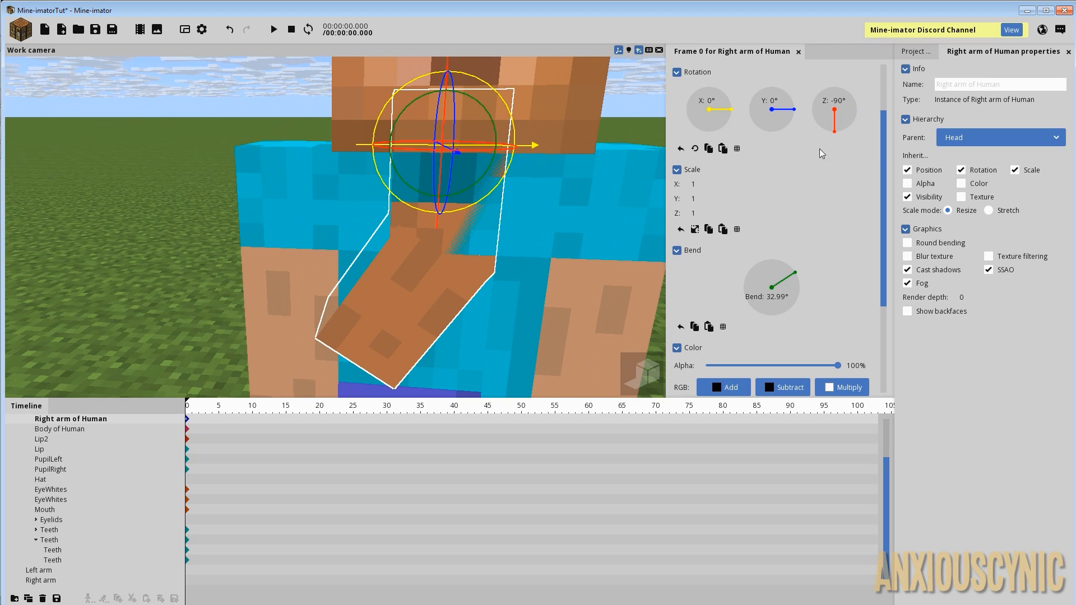
- Tilt the bent arm part sideways with an X rotation of 90°
scroll(563, 219, "down", 4)
left_click_drag(563, 231, 440, 136)
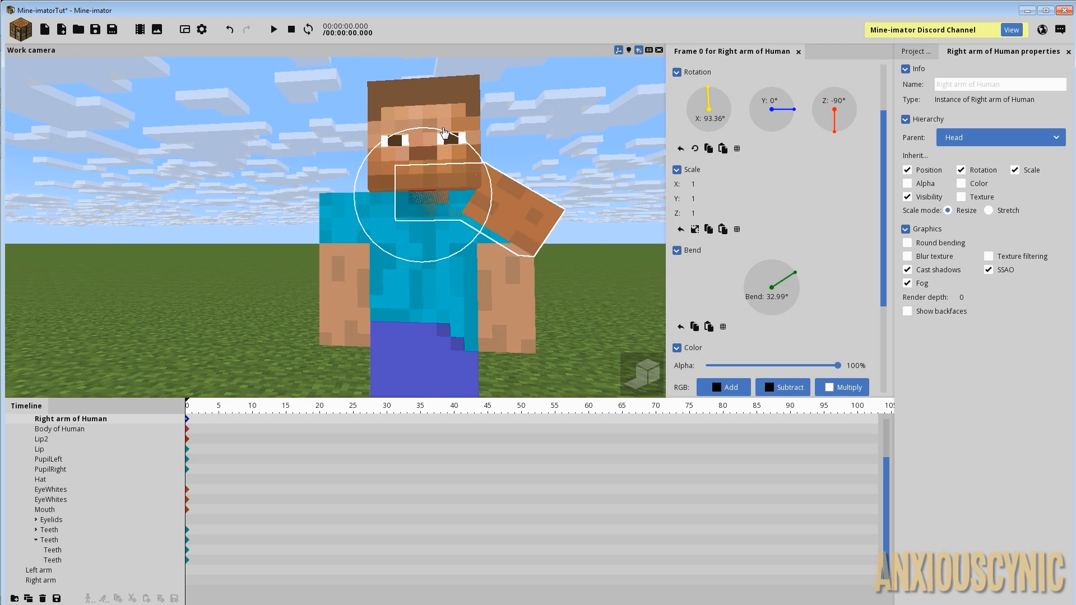
left_click(713, 118)
type("90")
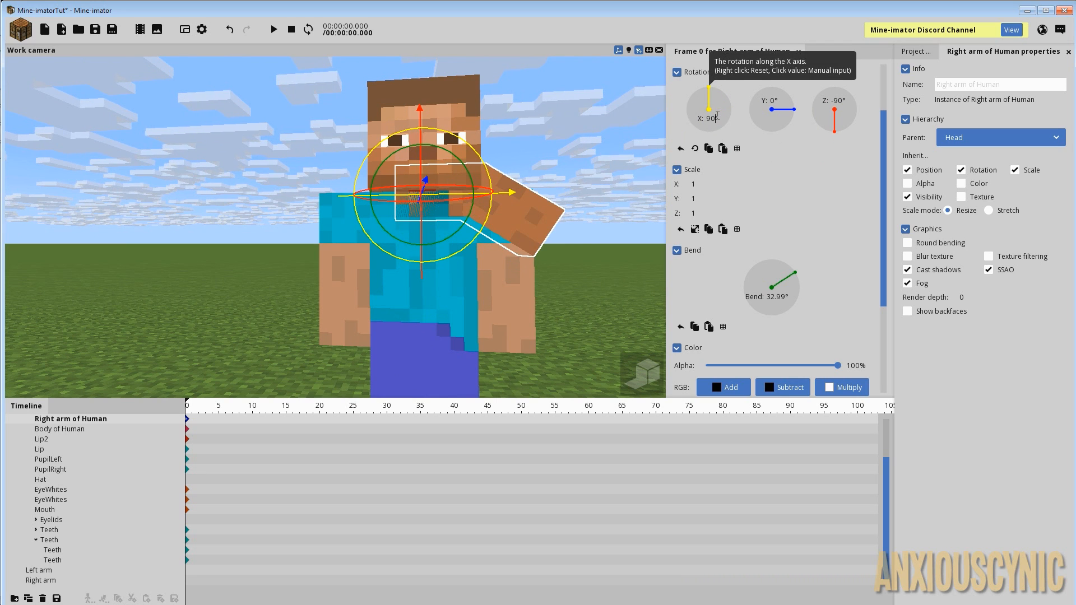
- Switch the arm part to uniform scaling and shrink it to about 0.22
left_click_drag(512, 147, 527, 174)
scroll(526, 173, "up", 4)
scroll(700, 256, "up", 1)
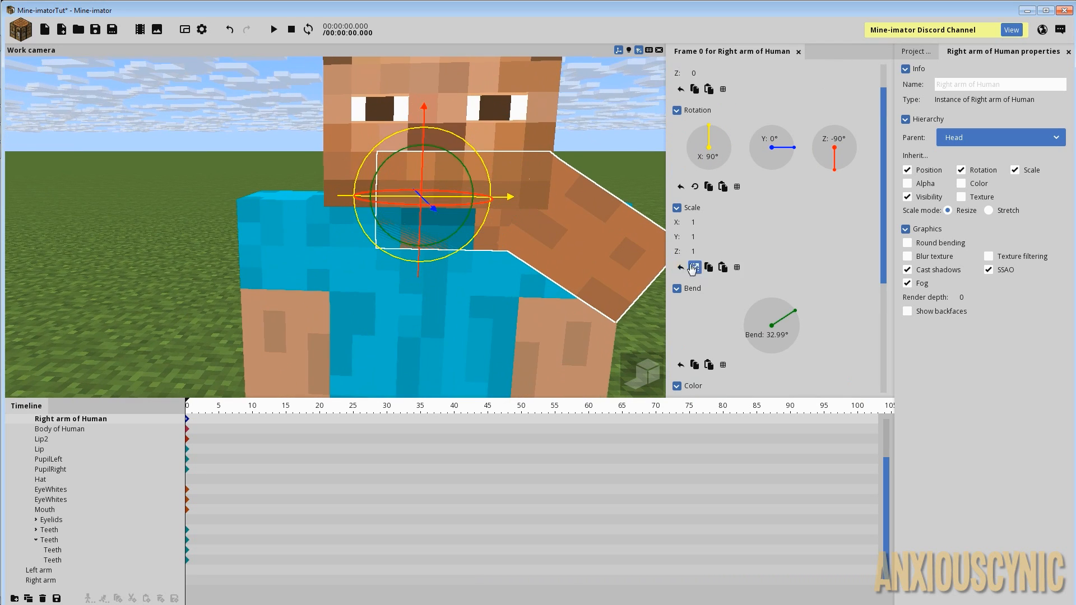
left_click(695, 268)
left_click_drag(702, 224, 664, 226)
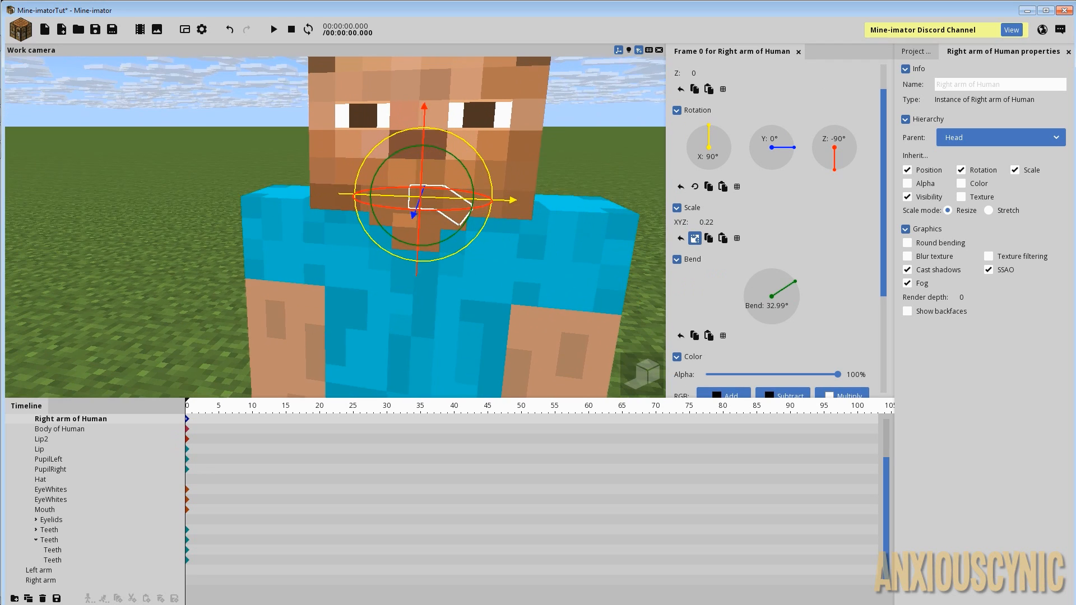
- Raise the small arm part to about Z 4.77 and set its Y position to 4 so it sits on the forehead
left_click_drag(424, 112, 430, 15)
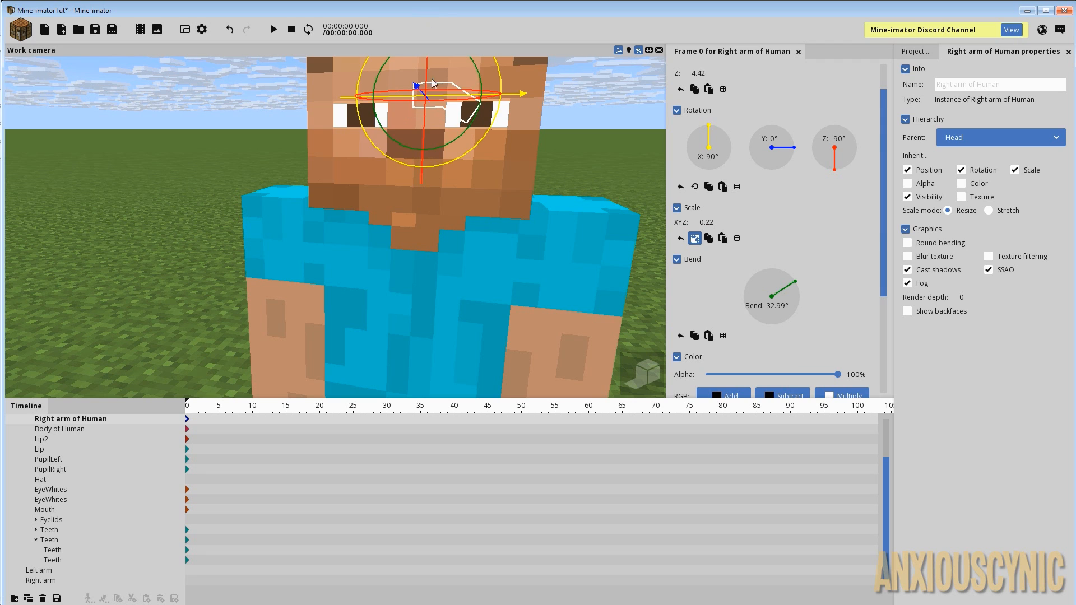
left_click_drag(425, 134, 425, 123)
left_click_drag(515, 119, 510, 123)
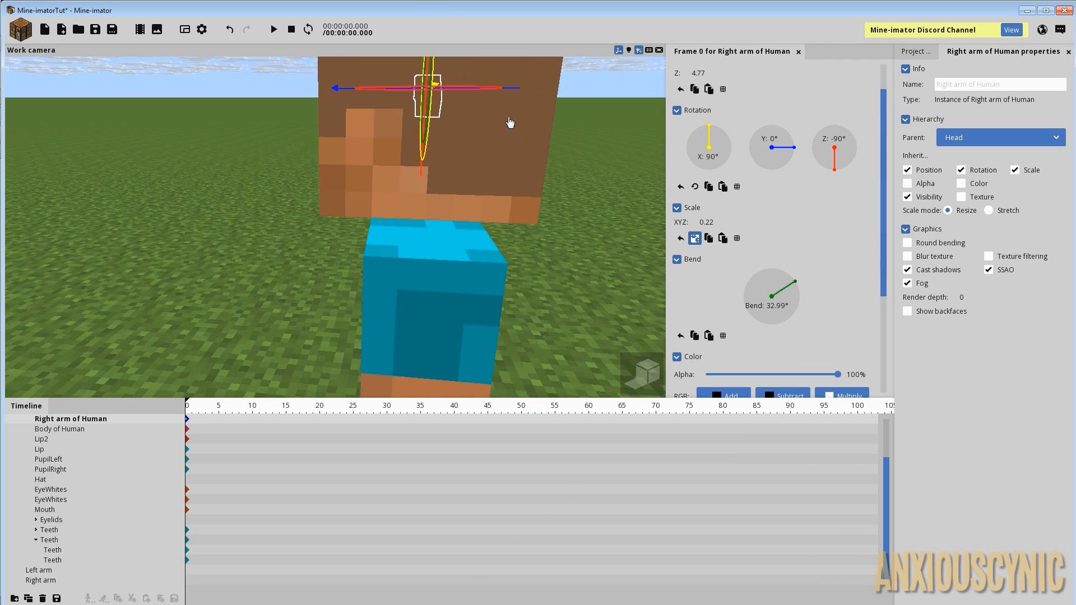
scroll(885, 126, "up", 2)
left_click(698, 97)
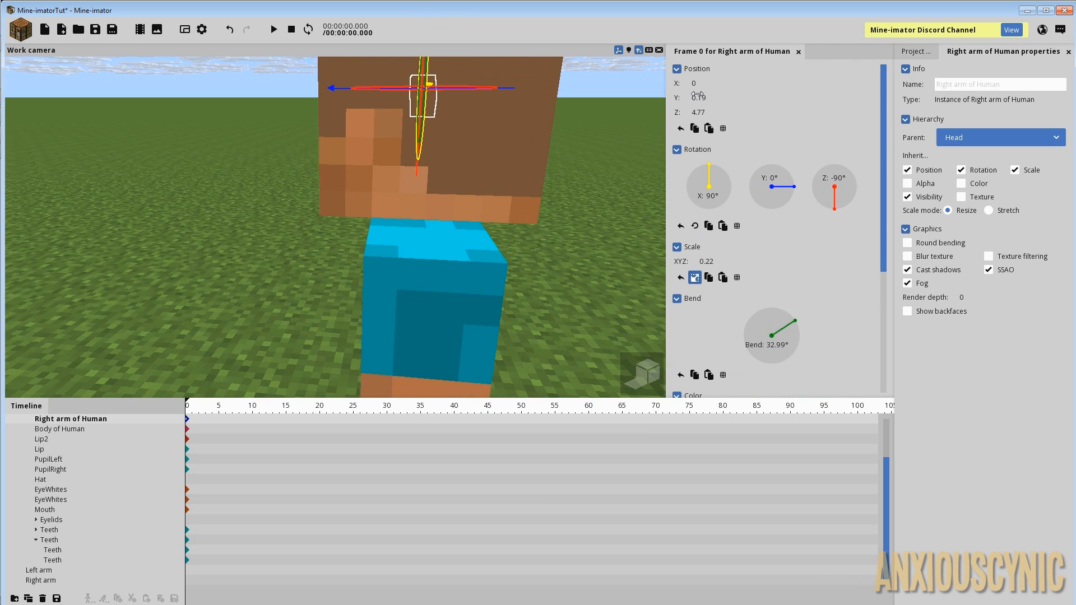
type("4")
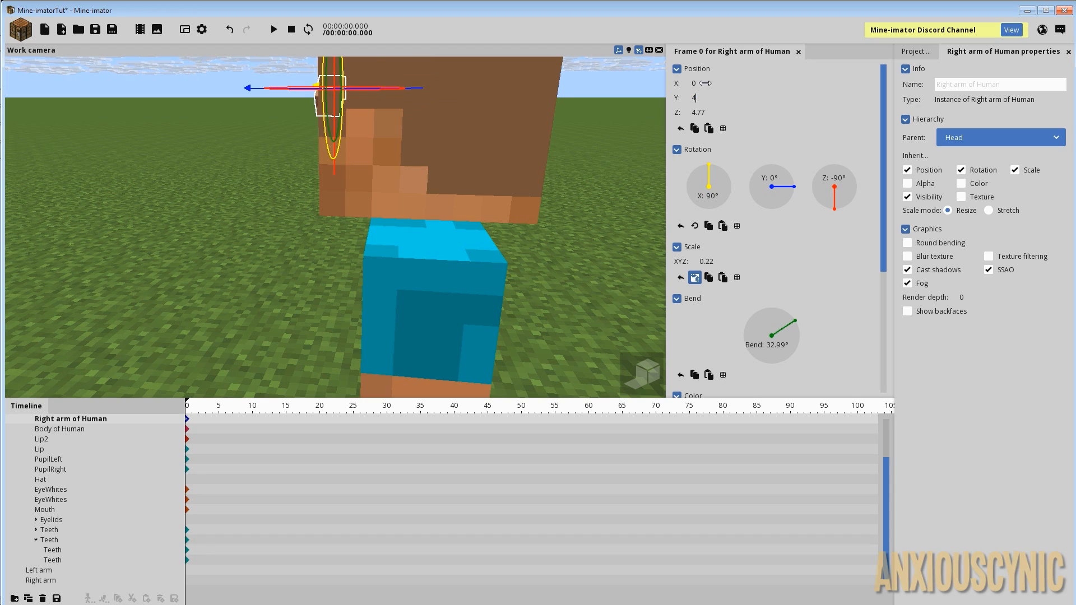
type("d")
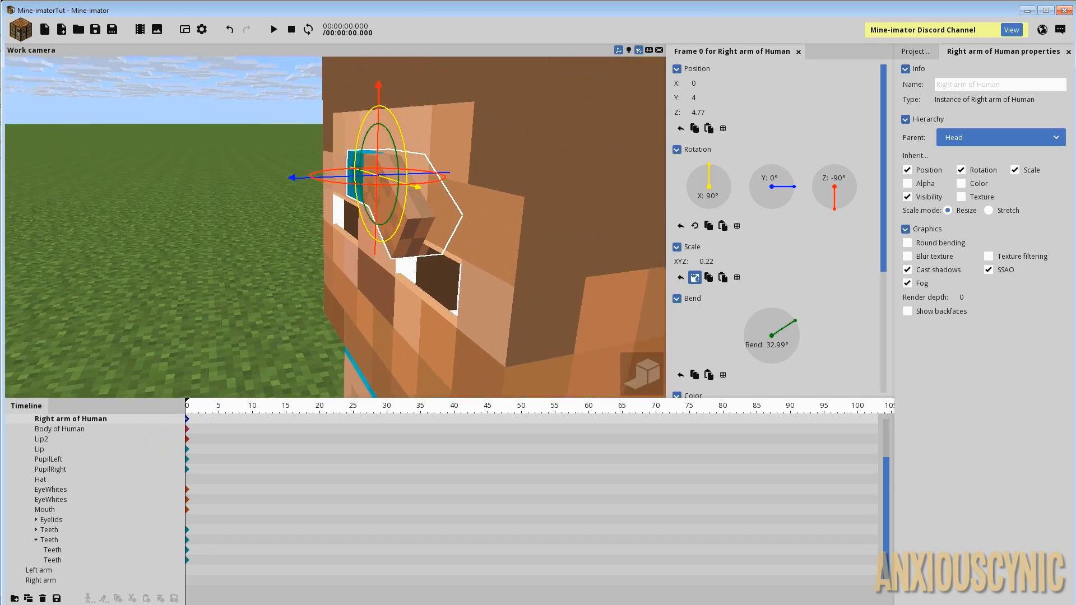
type("a")
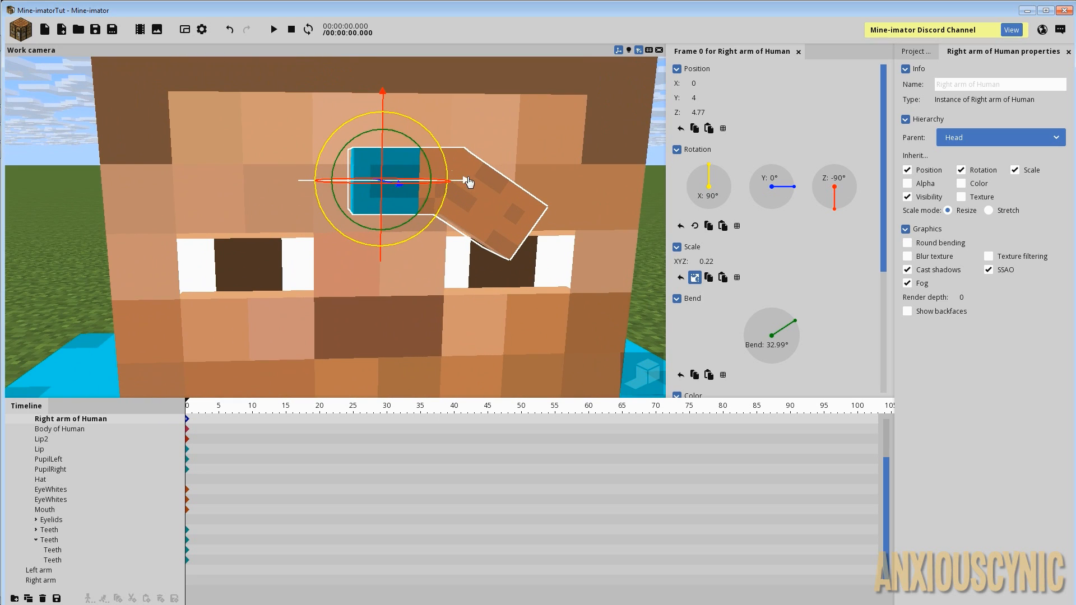
- Move the arm part above the eye with X position -2.5 and save the project
left_click_drag(460, 184, 312, 189)
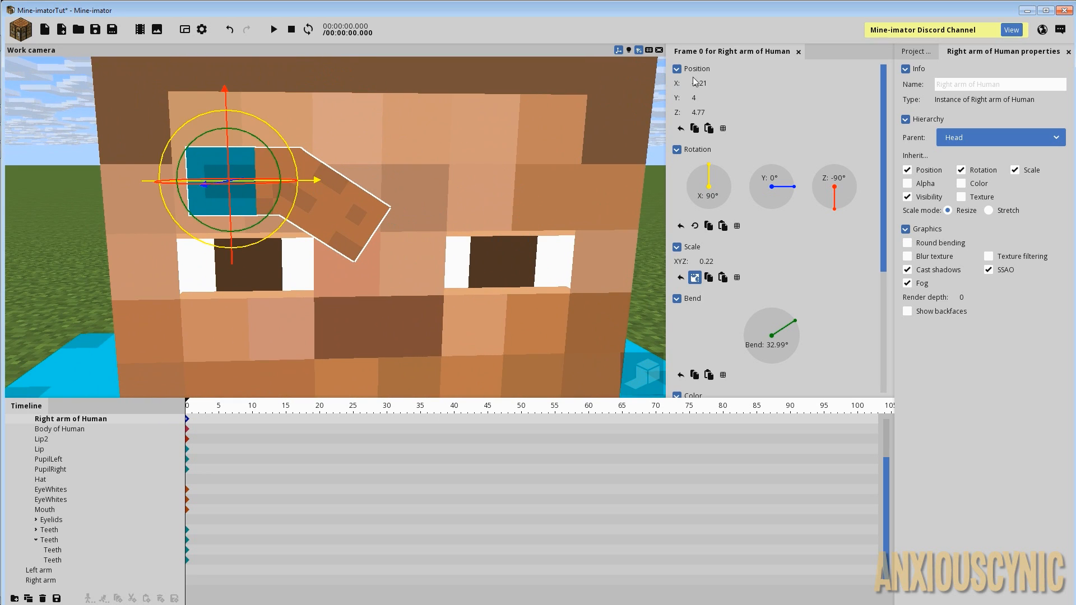
type("-2")
key("Return")
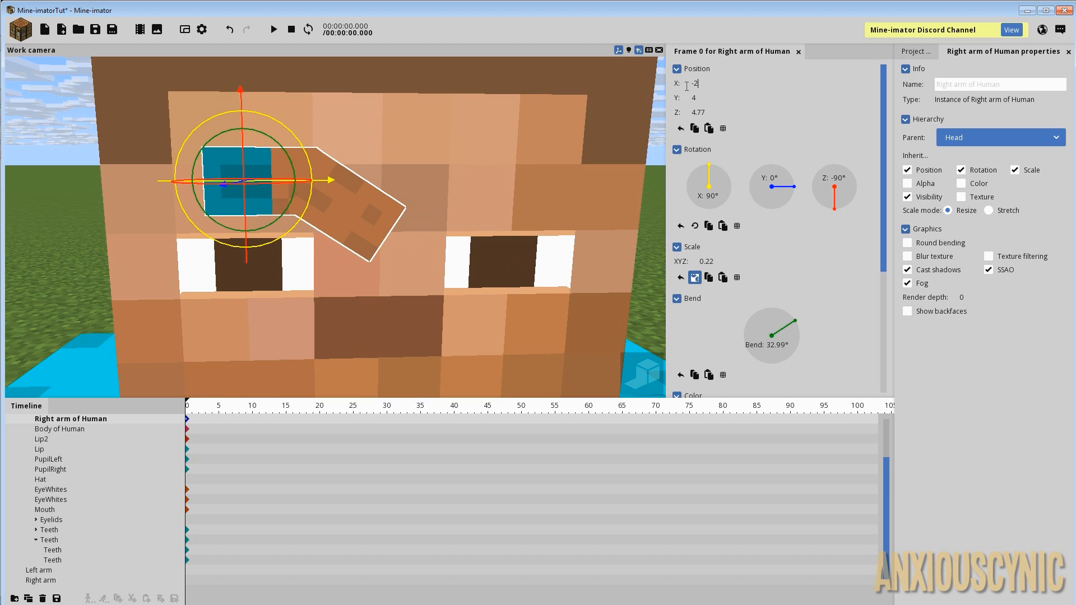
right_click_drag(485, 163, 486, 163)
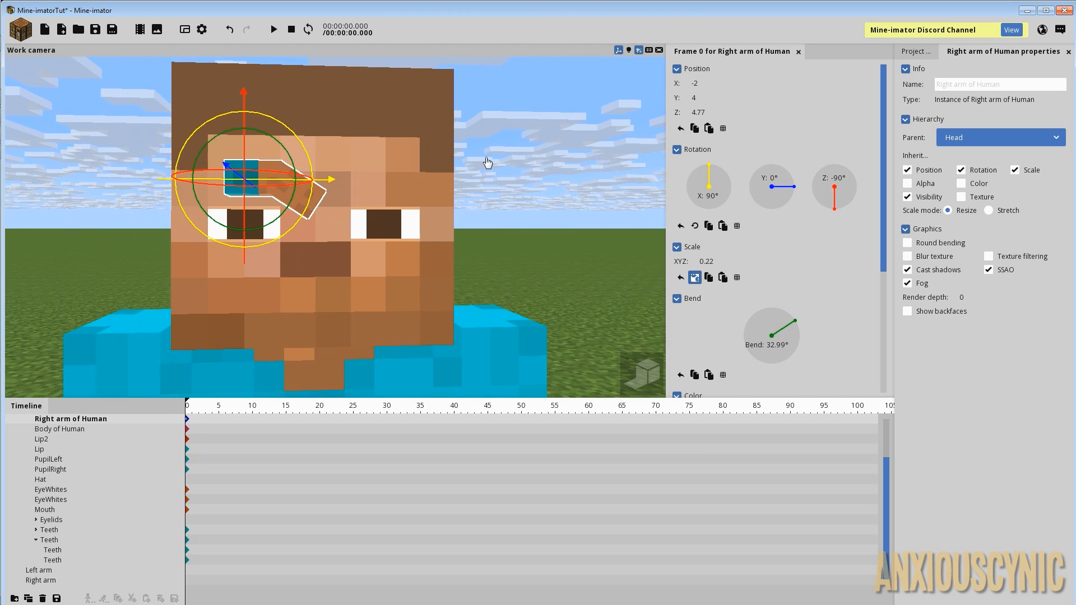
left_click_drag(707, 84, 711, 81)
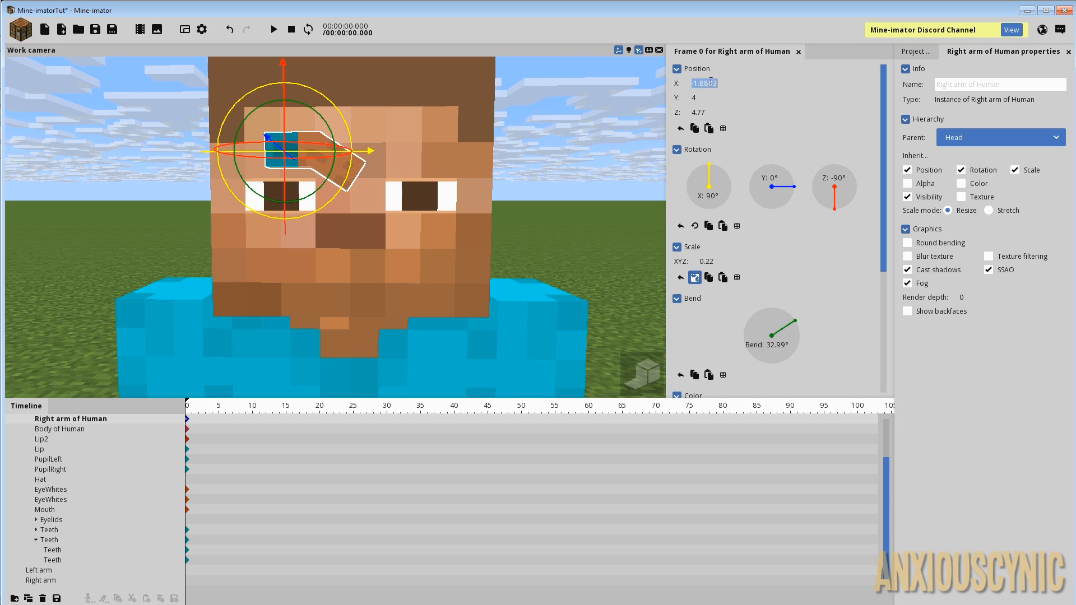
type("-2.5")
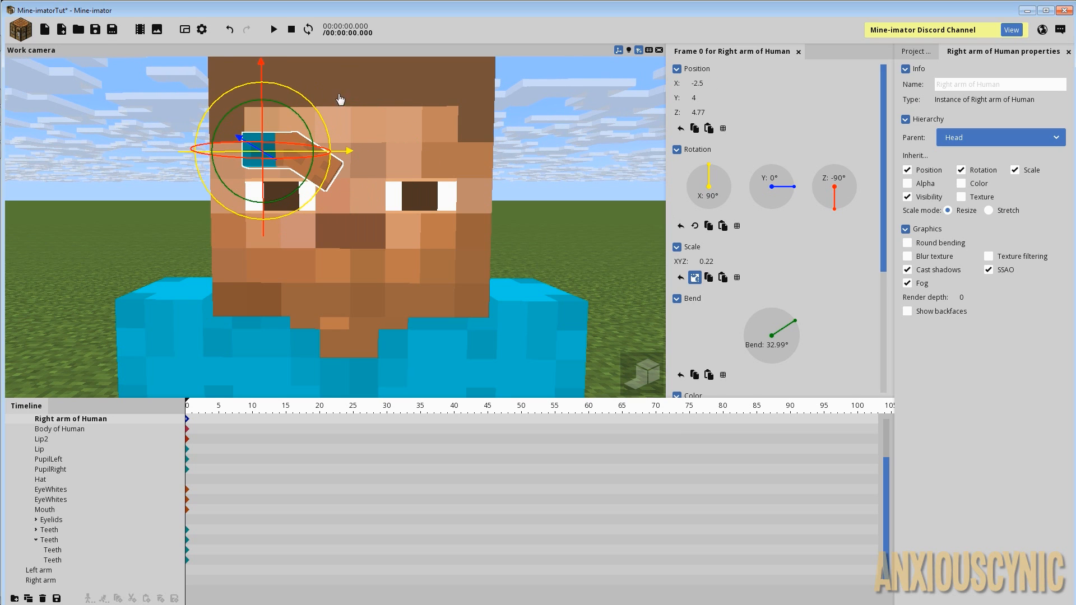
left_click(95, 30)
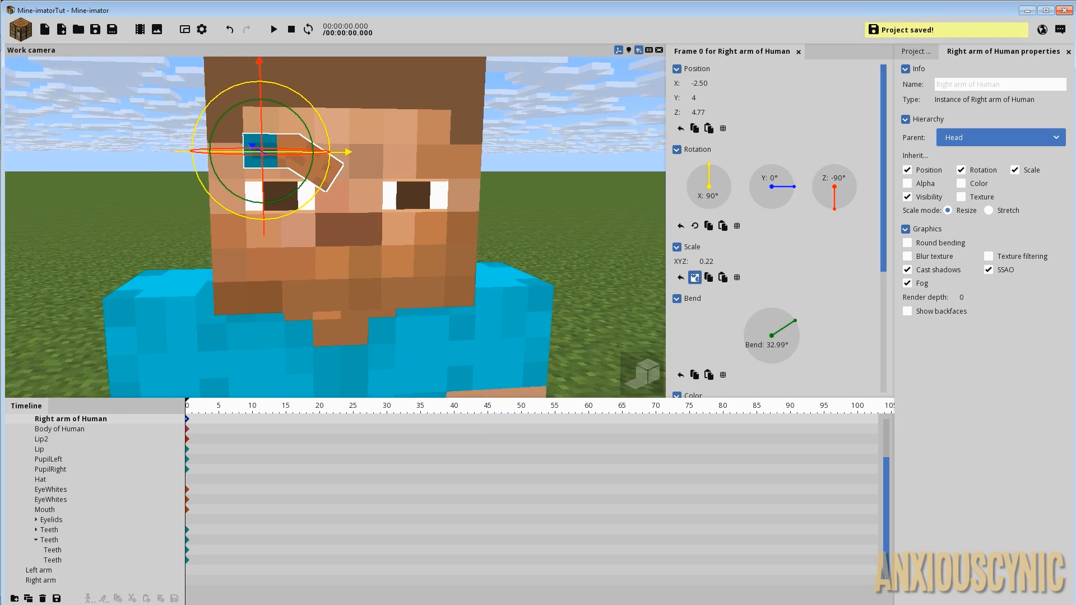
- Reduce the arm part's uniform scale to 0.18
right_click_drag(422, 196, 422, 196)
left_click_drag(708, 261, 704, 261)
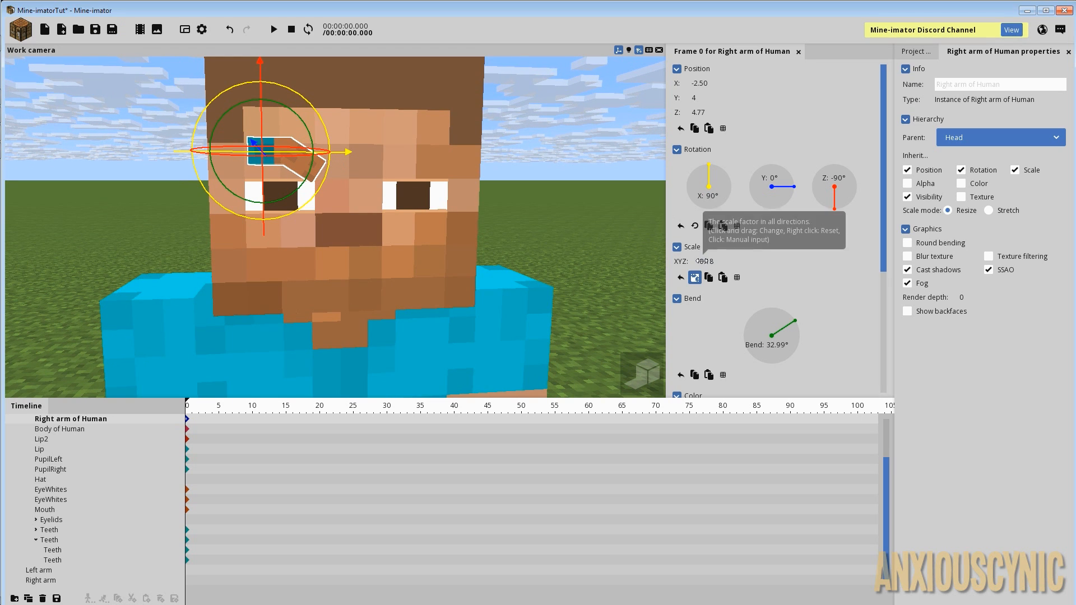
left_click(712, 261)
type(".18")
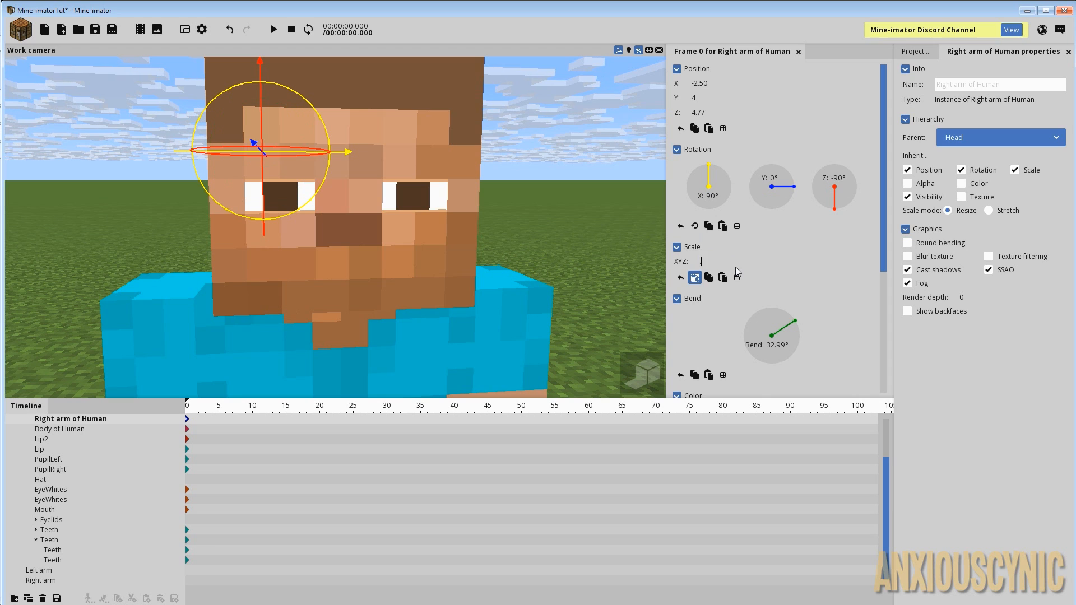
key("Return")
- Colour the arm part dark brown with mix colour 3D2913 at 100% mix, and save the project
scroll(819, 361, "down", 5)
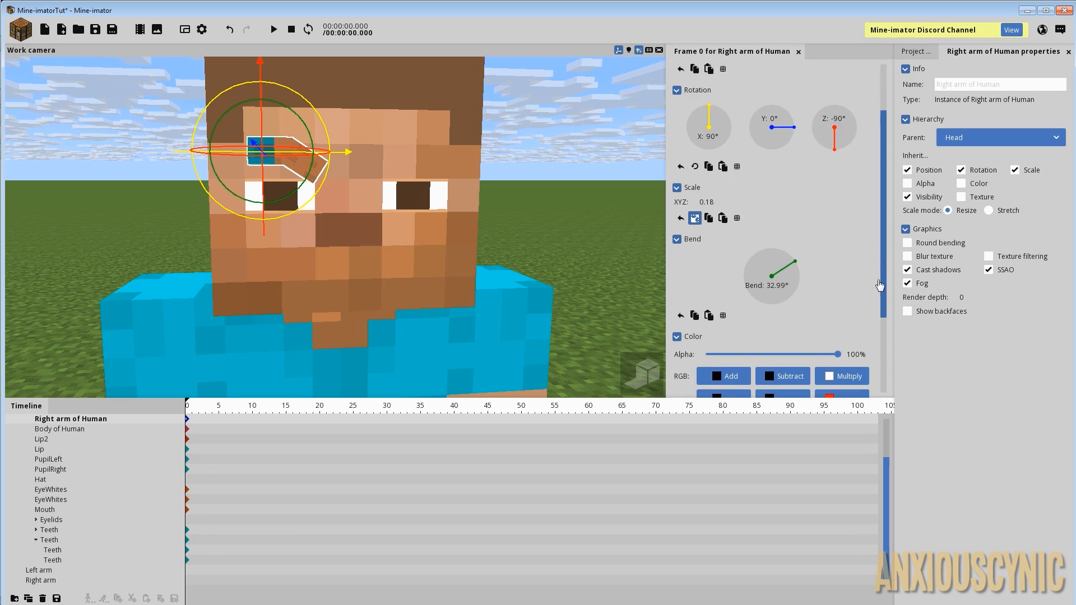
scroll(869, 322, "down", 2)
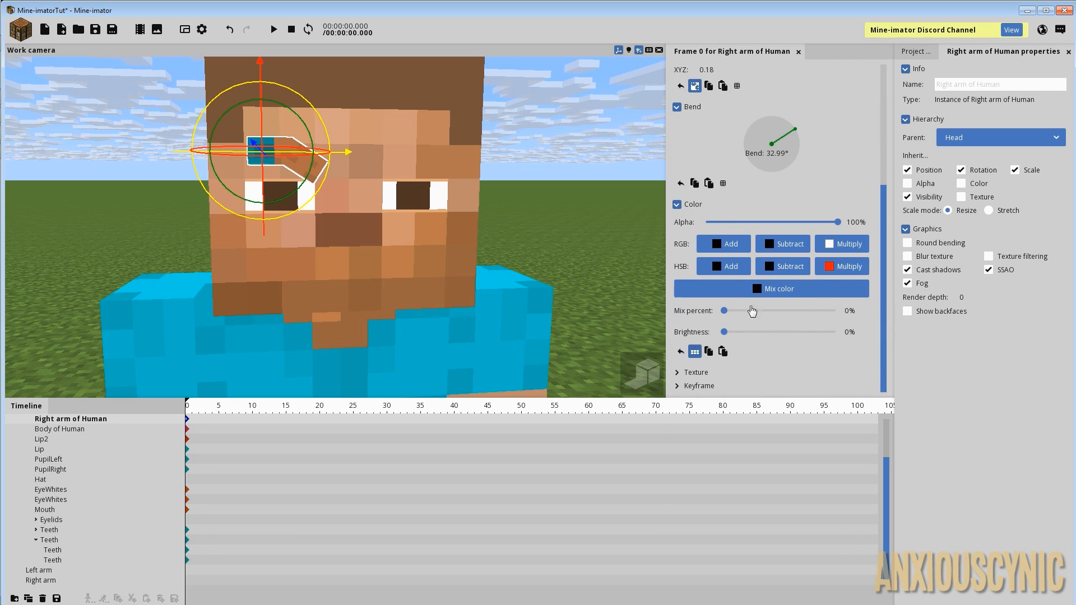
left_click(754, 292)
left_click_drag(555, 347, 555, 355)
left_click_drag(506, 332, 510, 334)
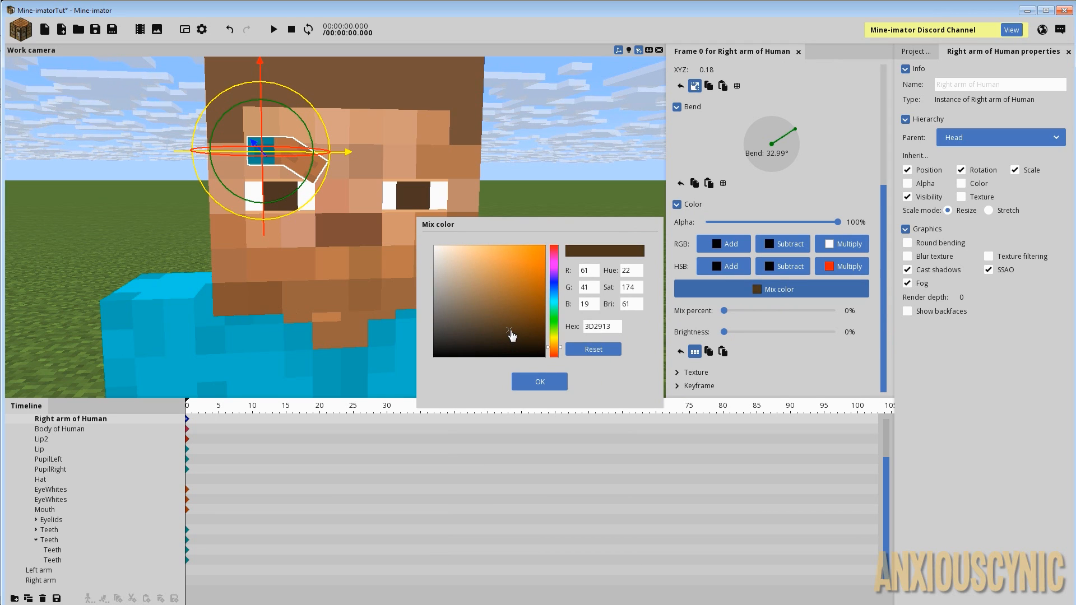
left_click(553, 381)
left_click_drag(748, 312, 891, 306)
key("ctrl+s")
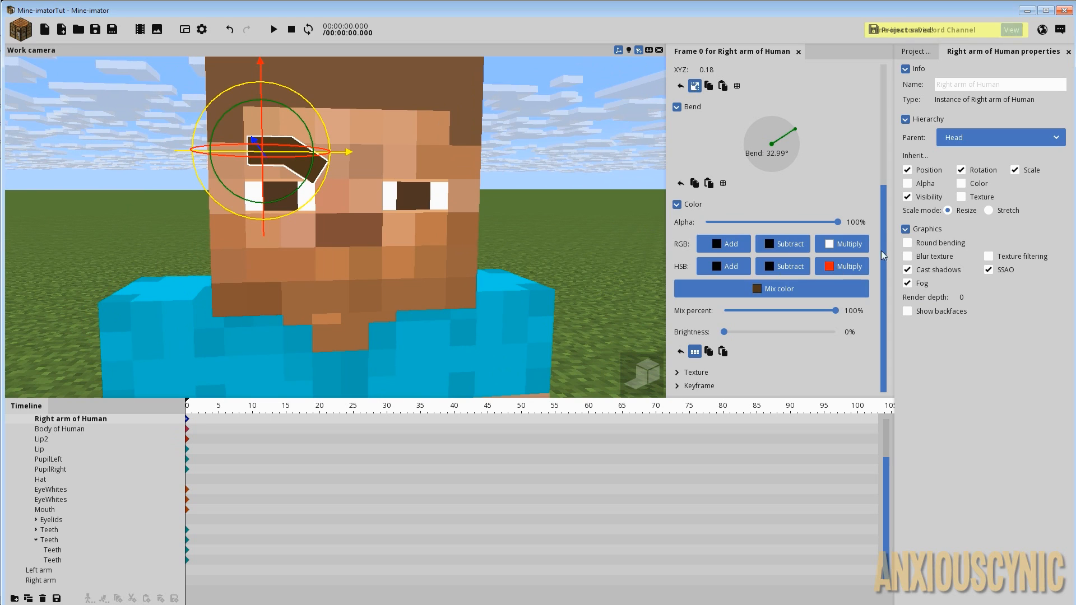
- Set the brown part's uniform scale to 0.17 and save the project
scroll(710, 206, "up", 5)
left_click(711, 207)
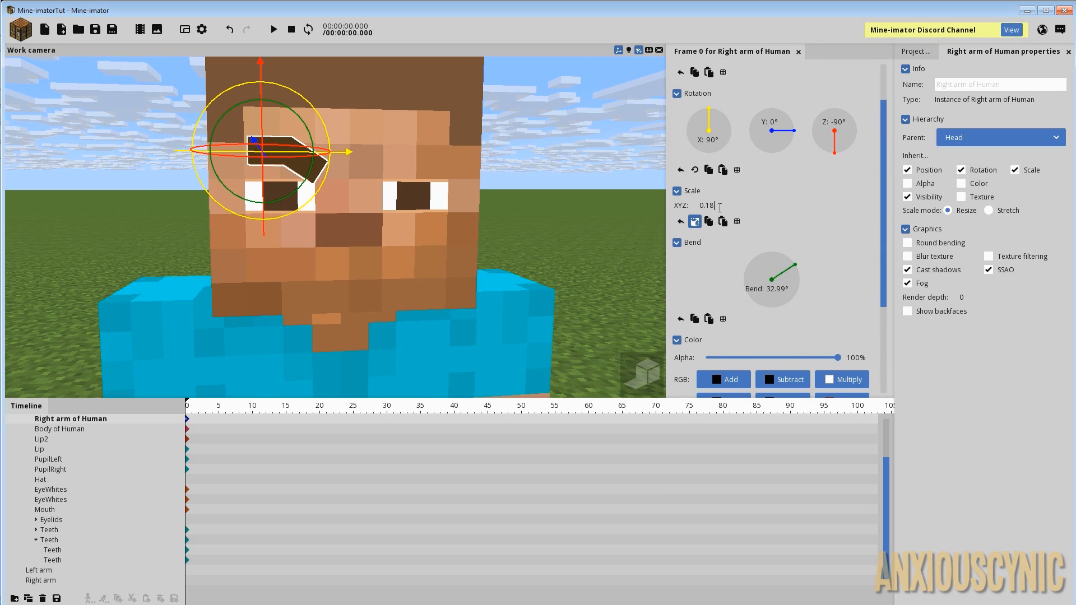
key("BackSpace")
type("7")
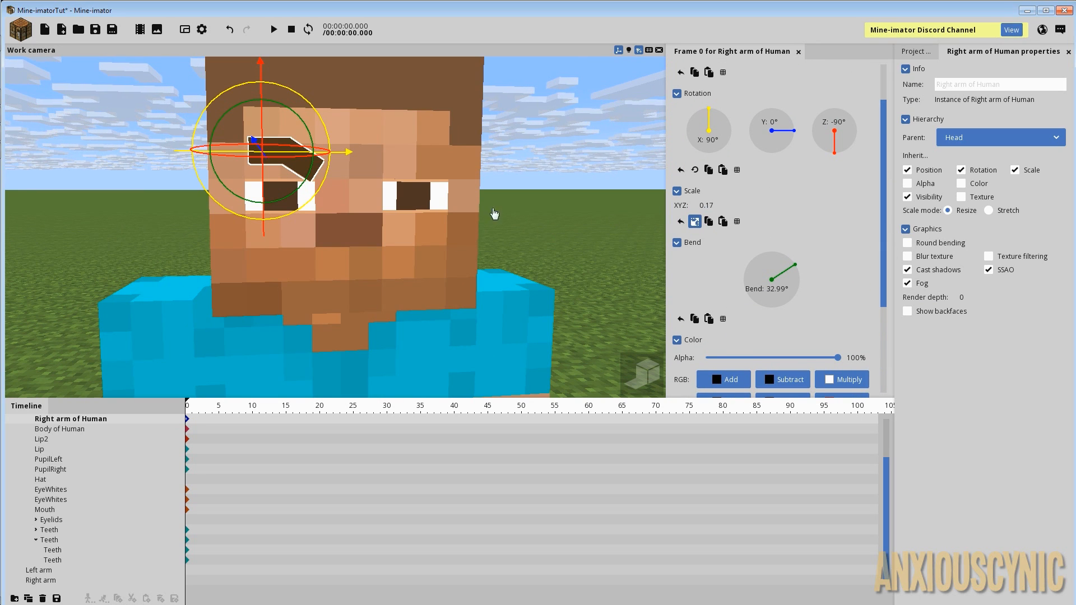
left_click(95, 29)
right_click_drag(443, 185, 344, 168)
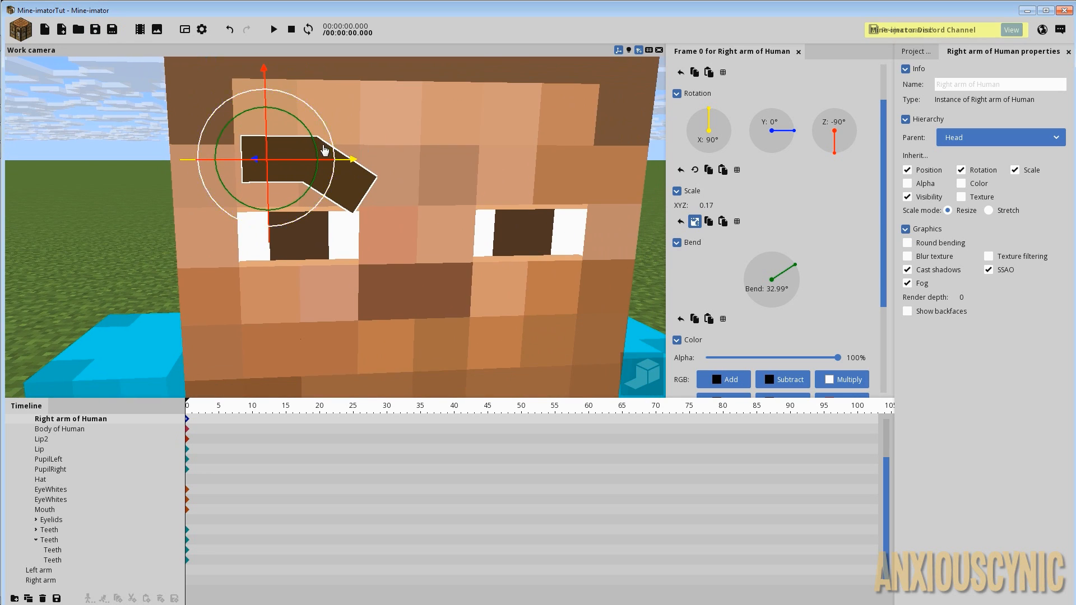
- Straighten the brown arm part with a bend of about -31° and lower it to about Z 4.48 above the eye
left_click_drag(325, 150, 276, 102)
right_click_drag(421, 171, 387, 170)
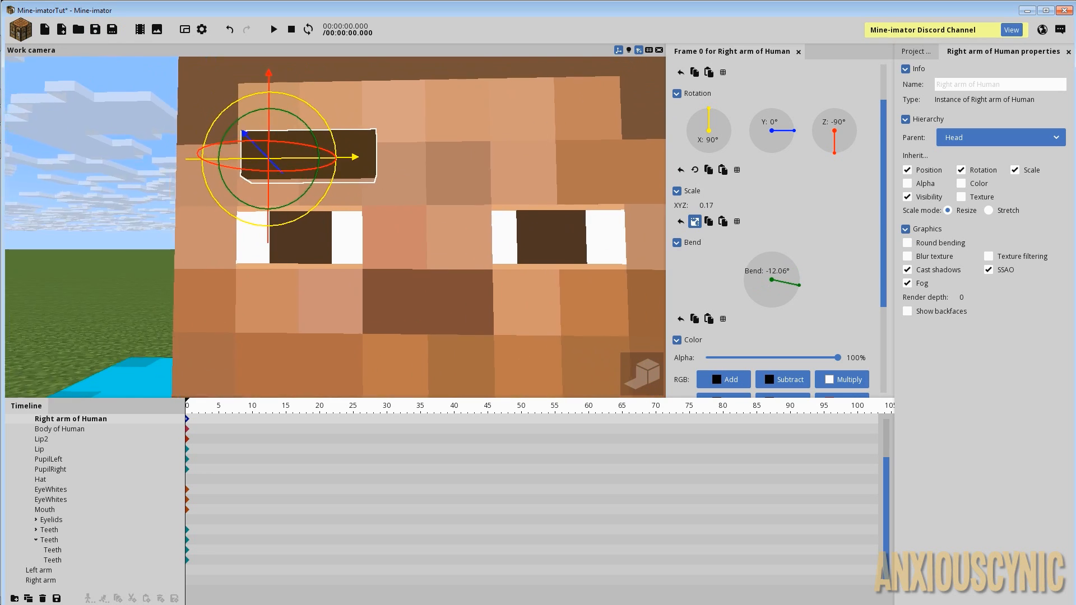
left_click_drag(341, 168, 355, 171)
left_click_drag(271, 120, 332, 119)
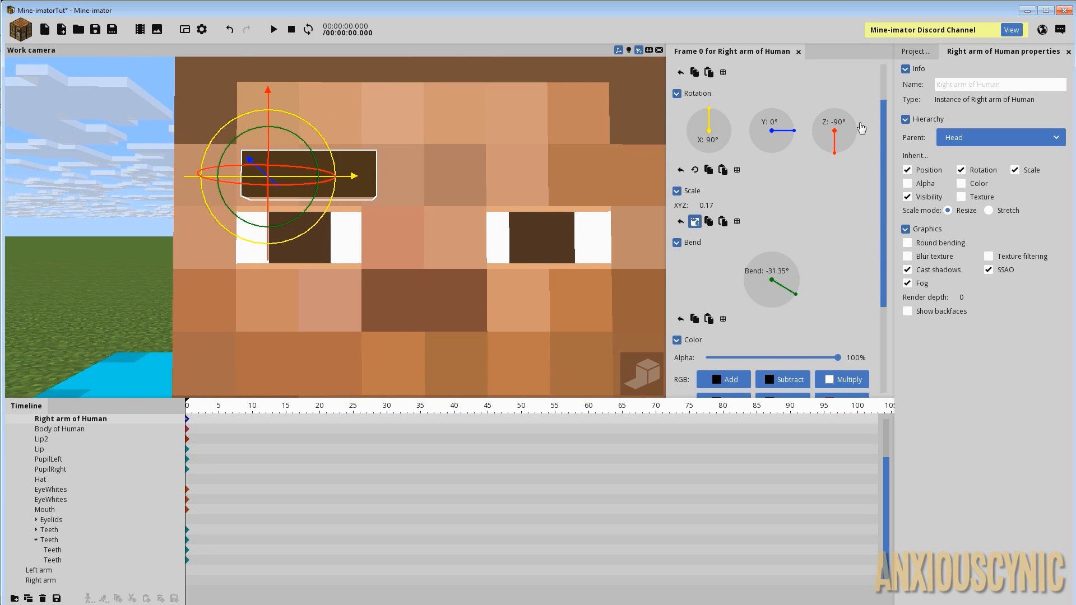
- Rename the brown arm part EyebrowRight
left_click(977, 85)
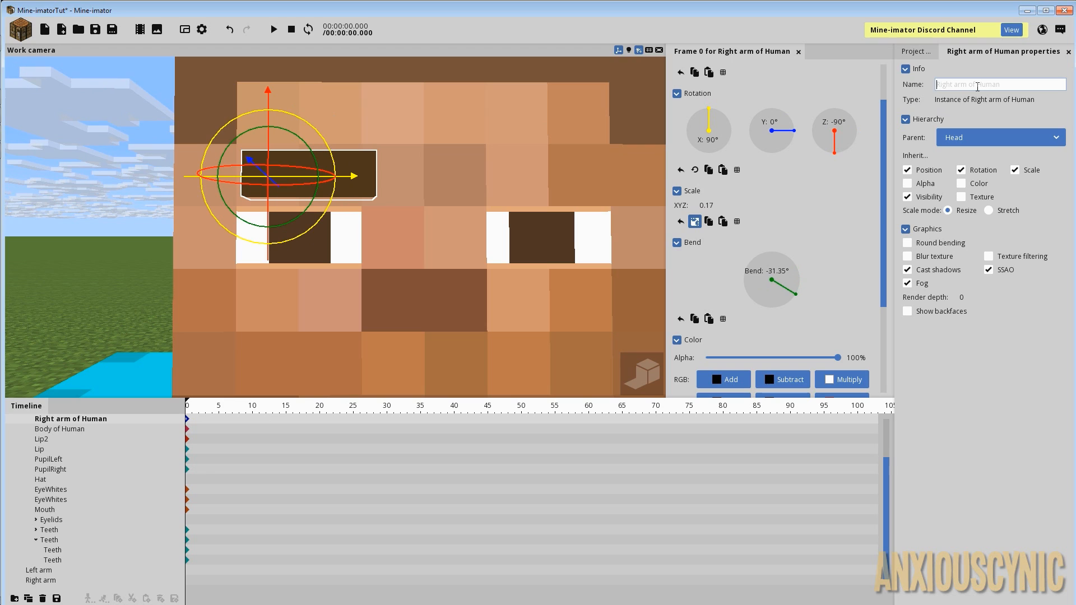
type("Eye")
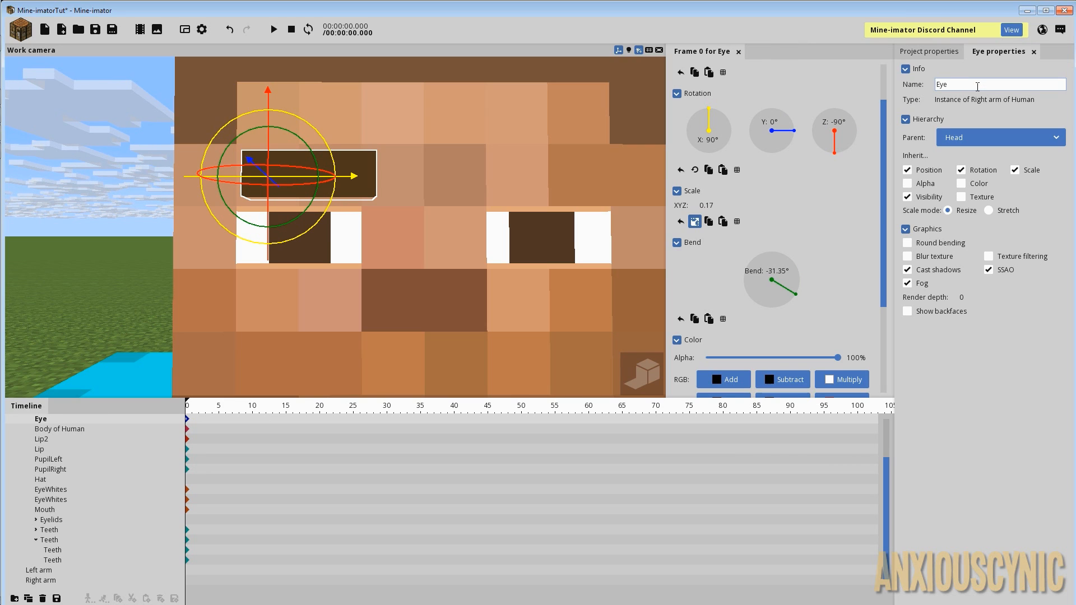
type("browRight")
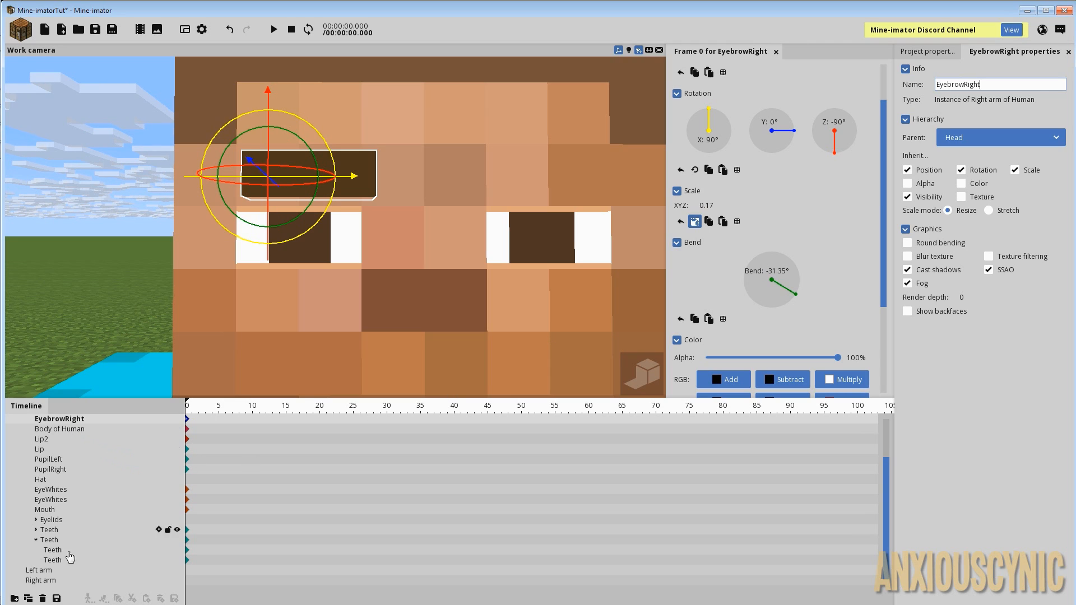
- Duplicate EyebrowRight and set the copy's Z rotation to 90°
left_click(28, 598)
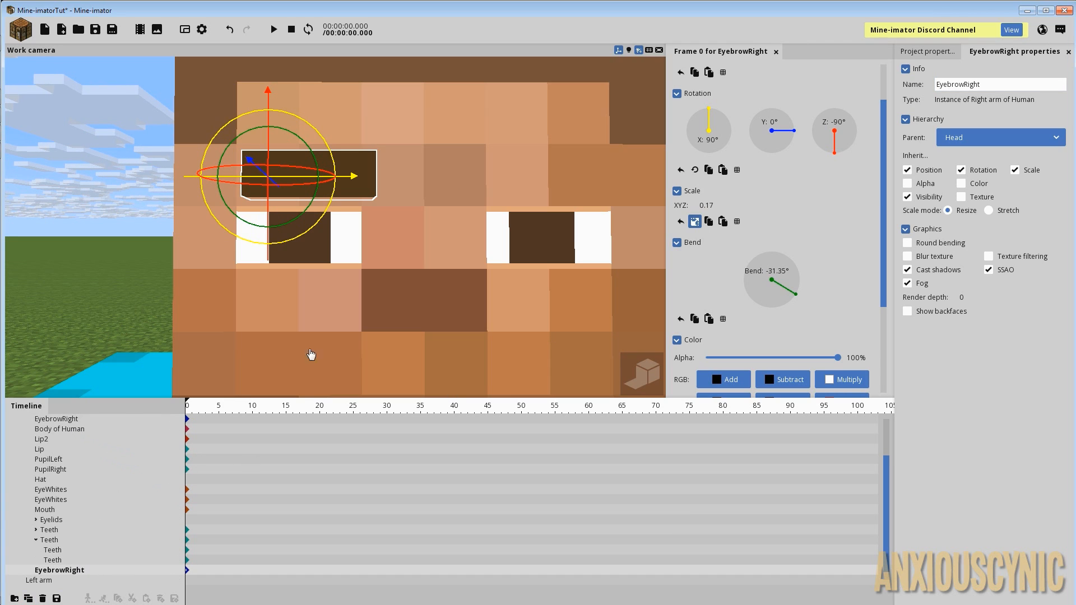
left_click(838, 122)
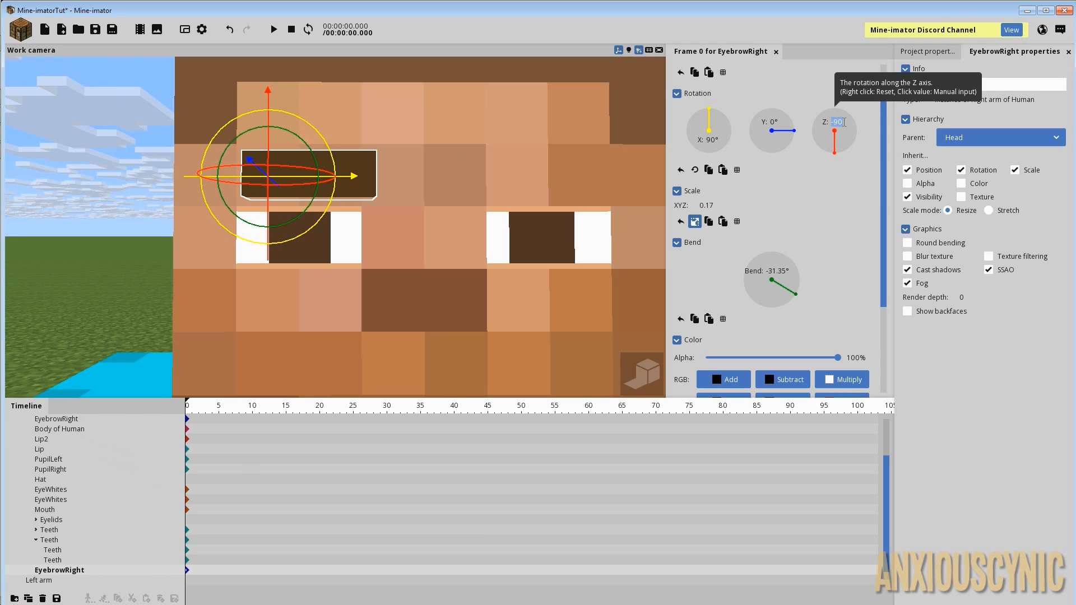
type("90")
key("Return")
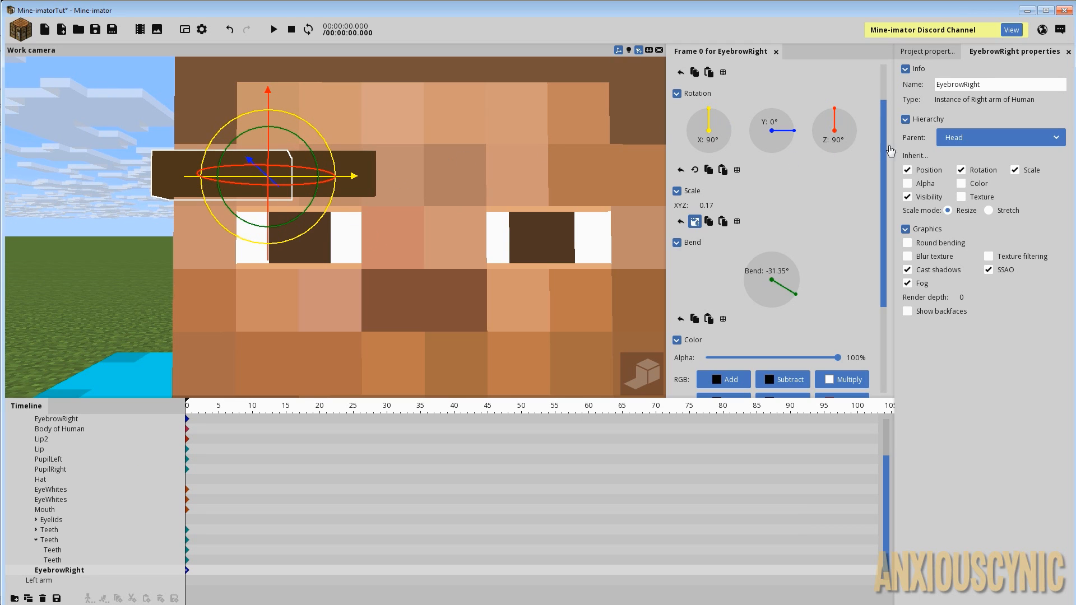
- Place the duplicated eyebrow above the other eye with X position 2.5, save the project and clear the selection
scroll(796, 112, "up", 1)
left_click(704, 84)
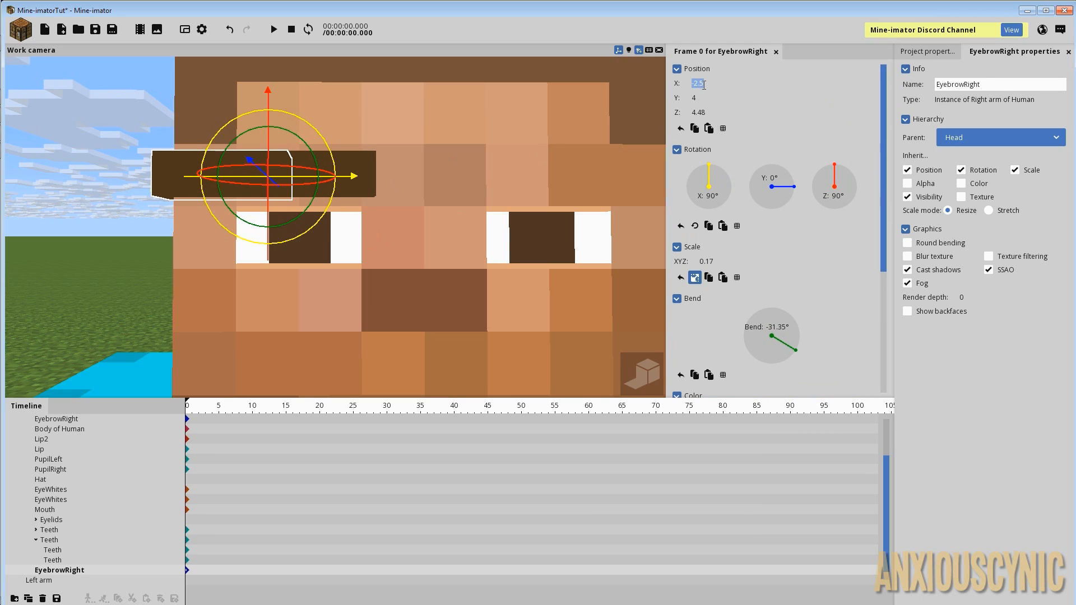
type("2.5")
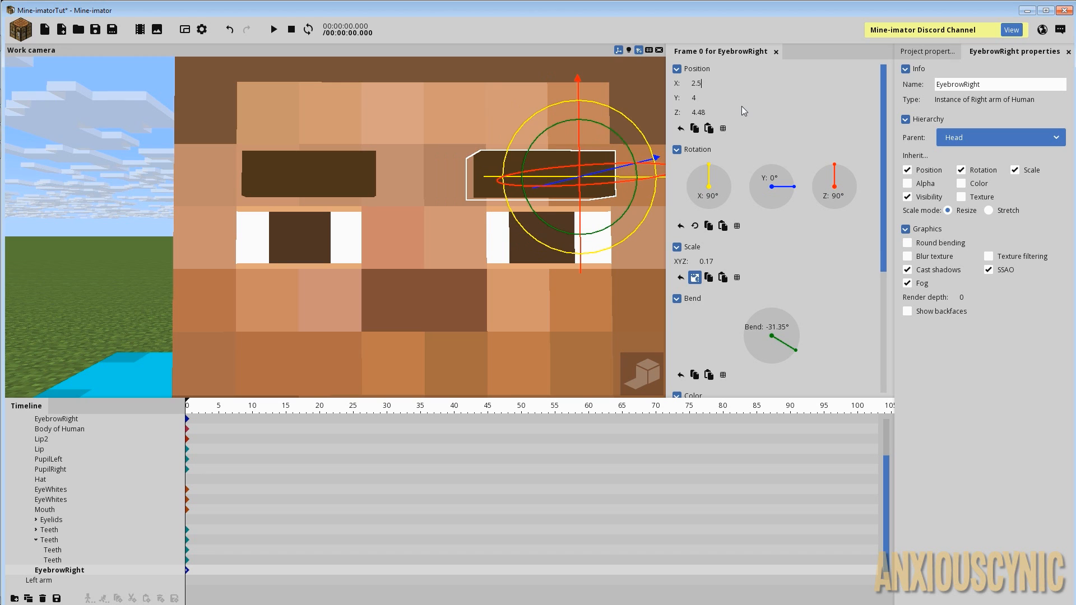
left_click_drag(392, 210, 317, 199)
scroll(404, 219, "down", 3)
left_click(336, 191)
key("ctrl+s")
left_click(357, 204)
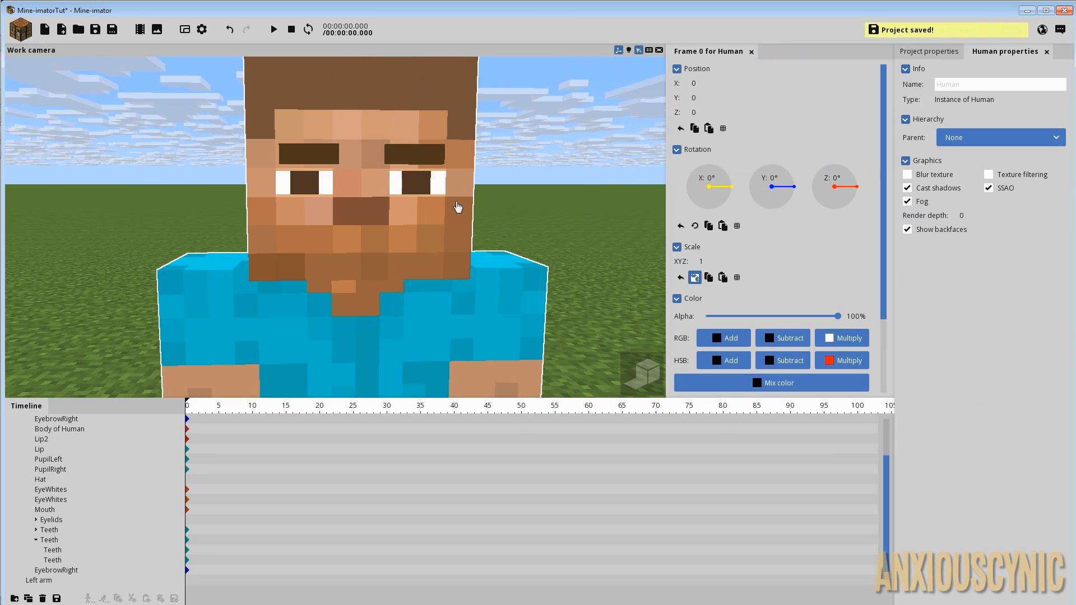
left_click(526, 179)
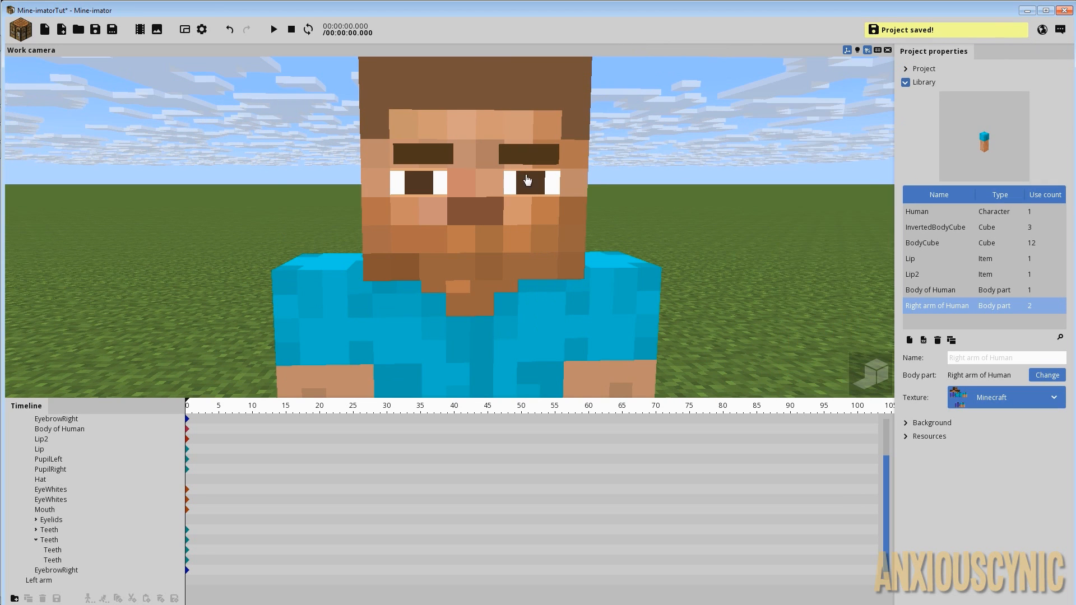
mouse_move(570, 185)
left_mouse_down()
mouse_move(547, 193)
mouse_move(567, 187)
left_mouse_up()
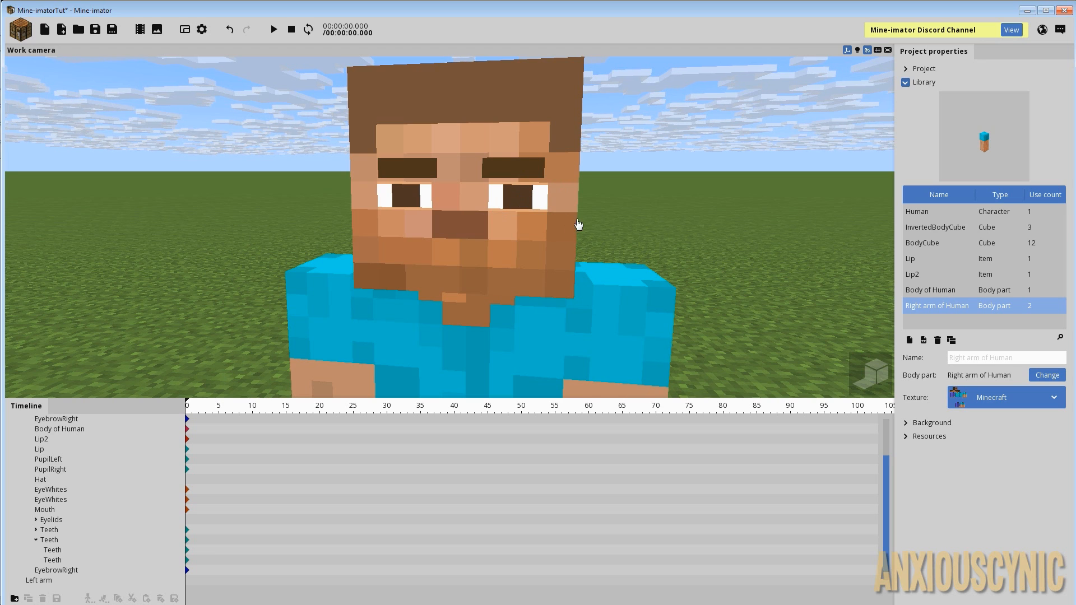
- Try opening the mouth by scaling Lip separately per axis to 0.13 on Z, and undo the change
left_click(460, 265)
left_click(368, 266)
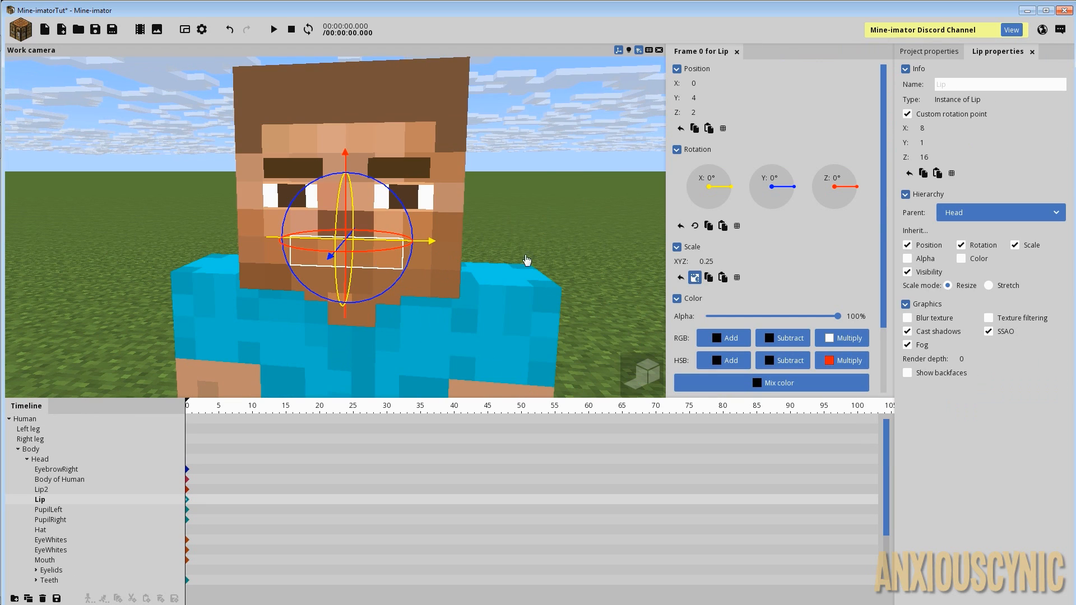
left_click(694, 278)
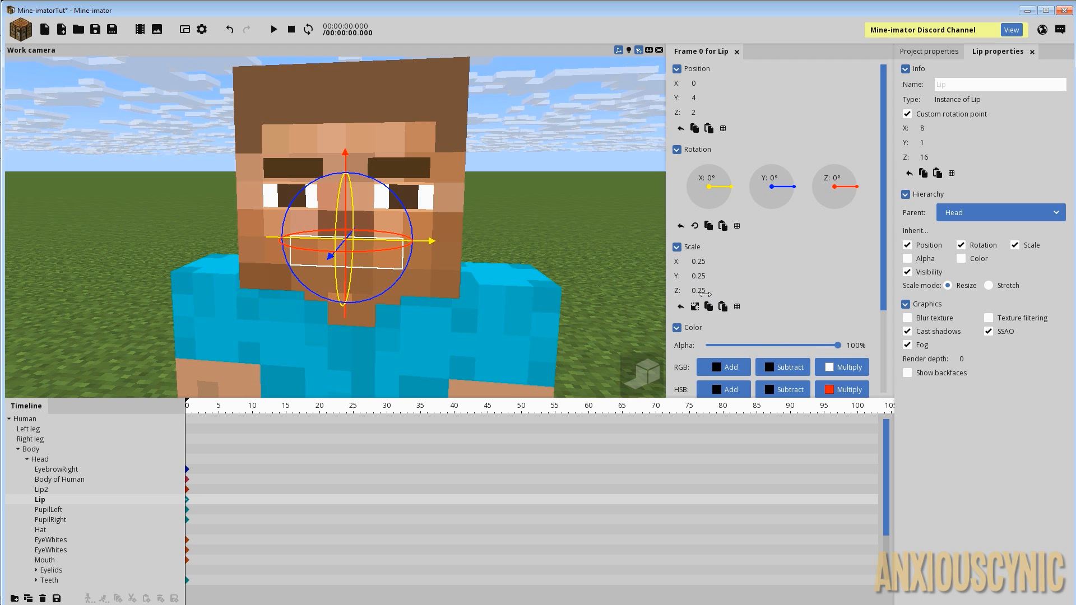
mouse_move(697, 290)
left_mouse_down()
mouse_move(667, 296)
mouse_move(695, 296)
left_mouse_up()
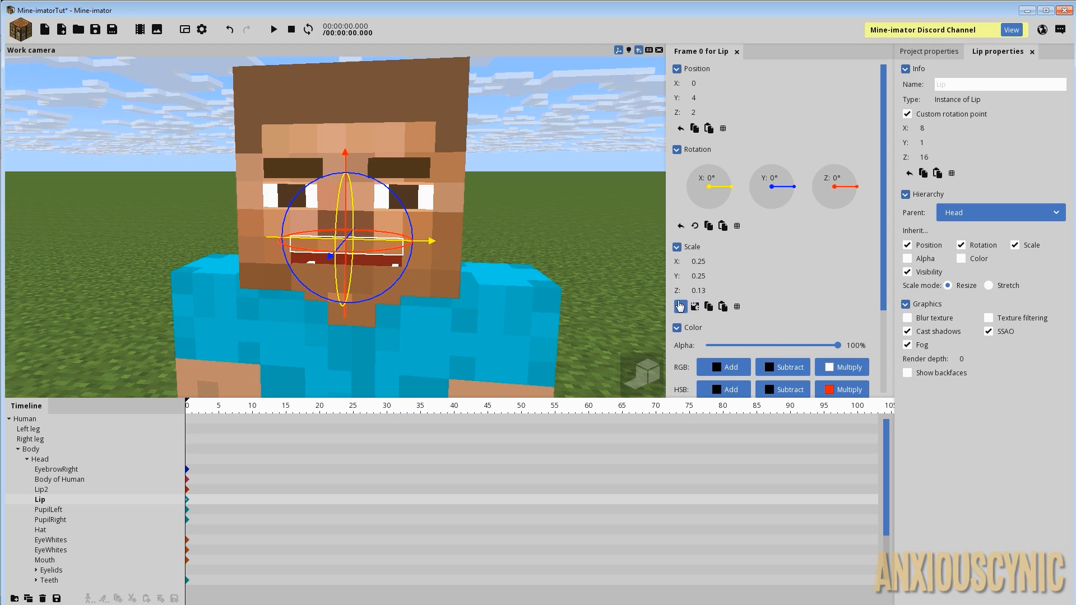
key("ctrl+z")
- Inspect the rigged face from the front, the side and below, checking the eyebrows, pupils and mouth
left_click(531, 218)
right_click_drag(531, 219, 530, 218)
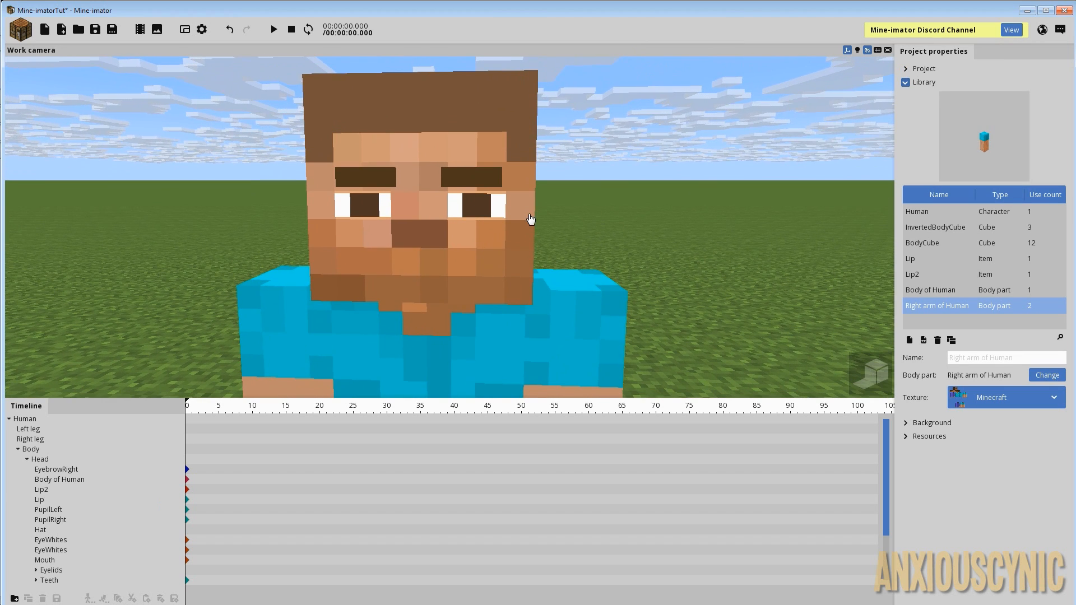
scroll(529, 226, "up", 5)
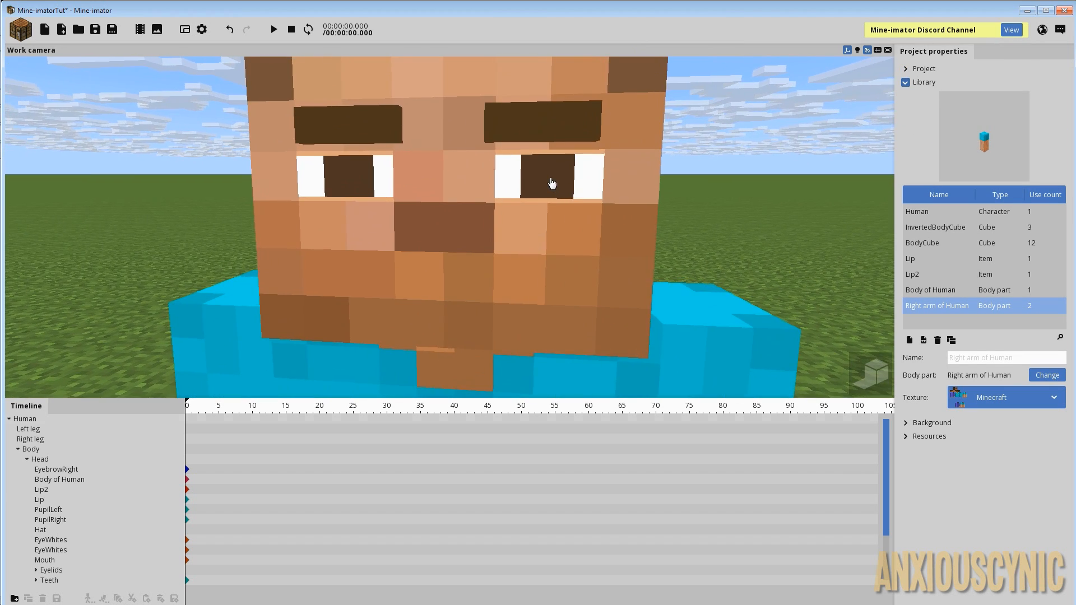
left_click(550, 183)
left_click(245, 185)
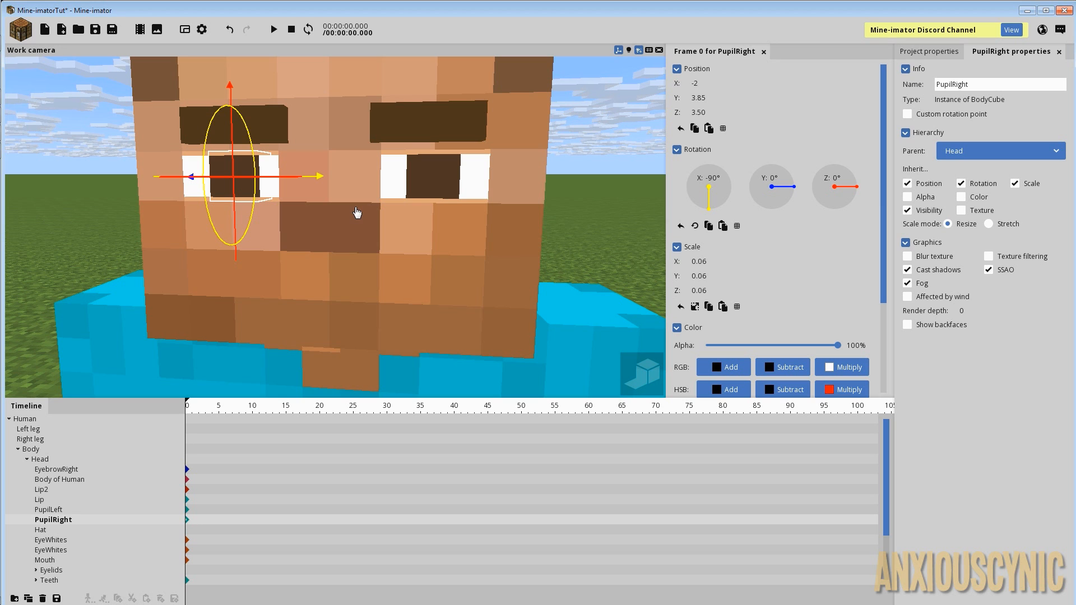
scroll(409, 219, "down", 4)
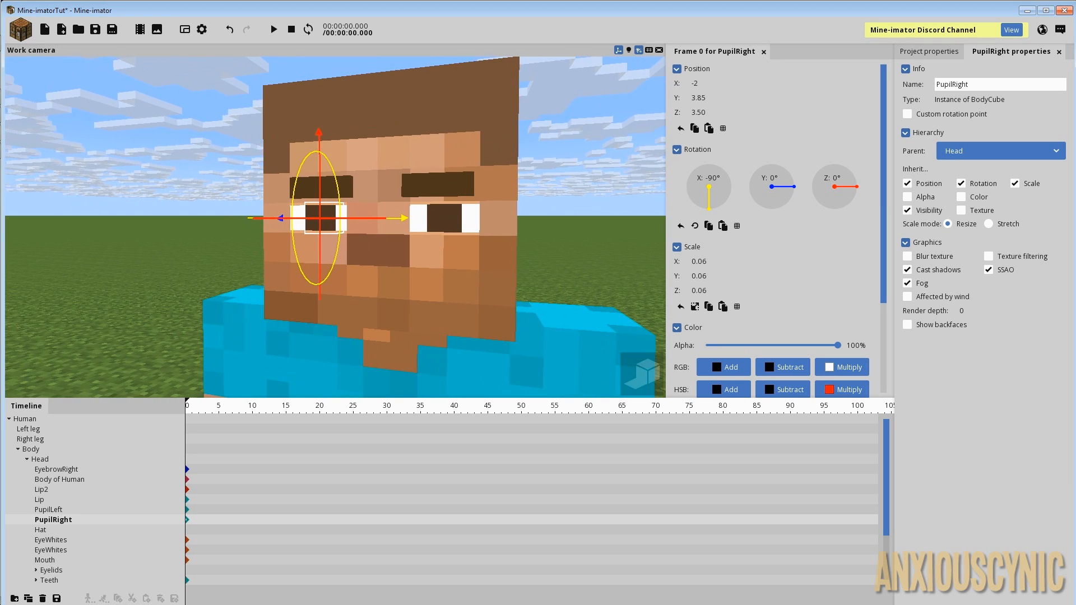
key("Escape")
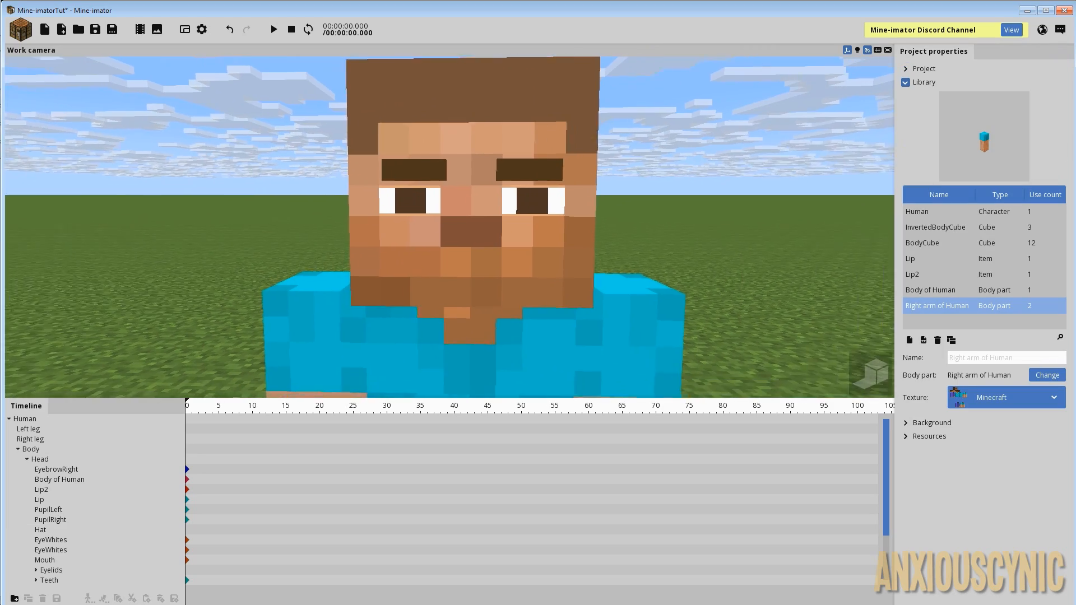
right_click_drag(554, 210, 533, 198)
scroll(533, 199, "down", 3)
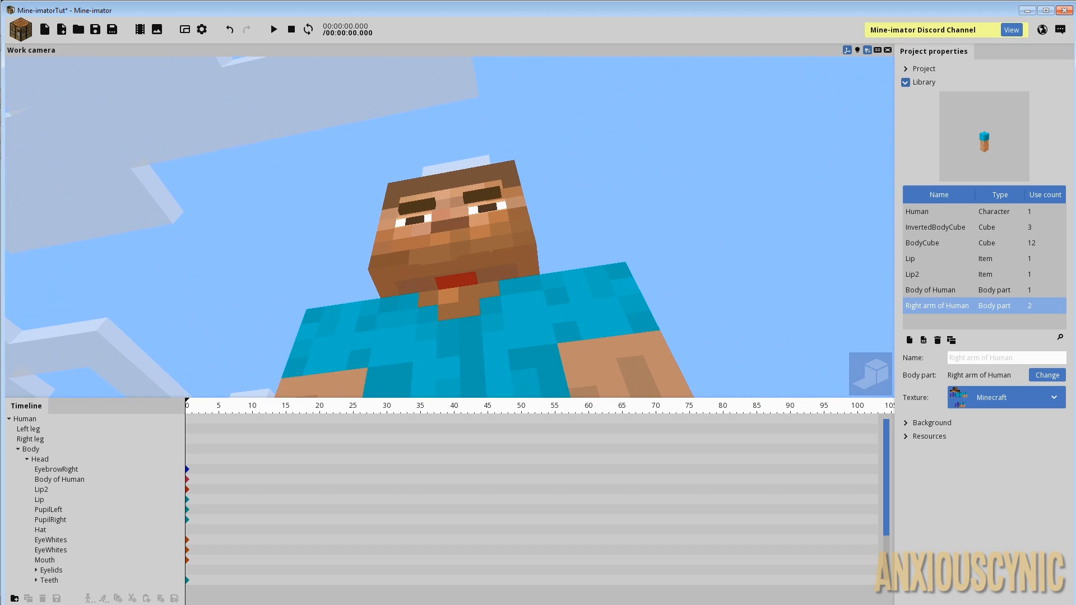
left_click_drag(533, 198, 533, 198)
scroll(451, 281, "up", 4)
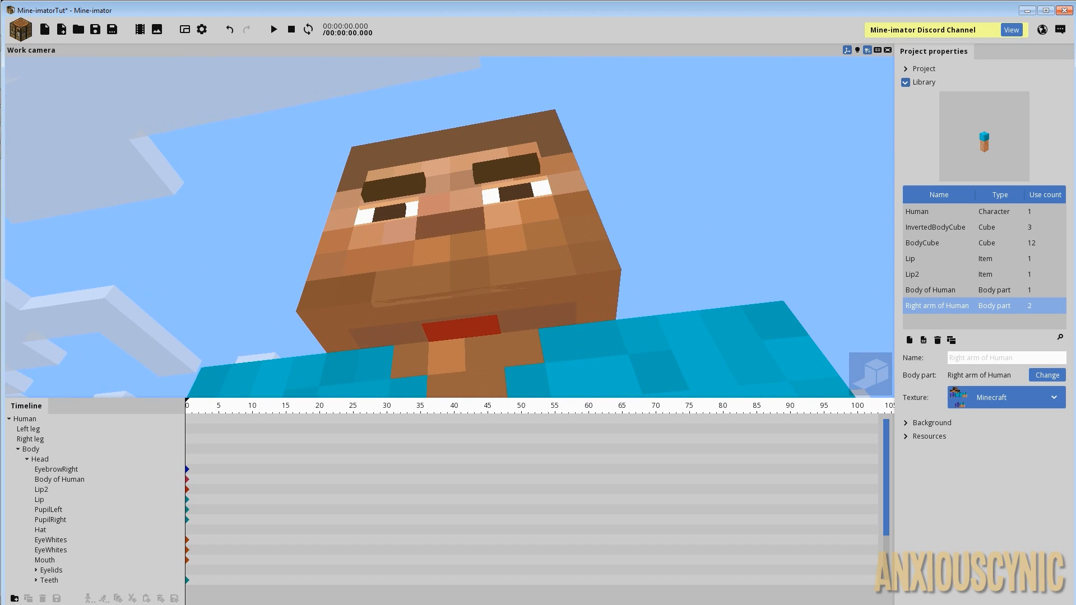
left_click_drag(451, 281, 452, 280)
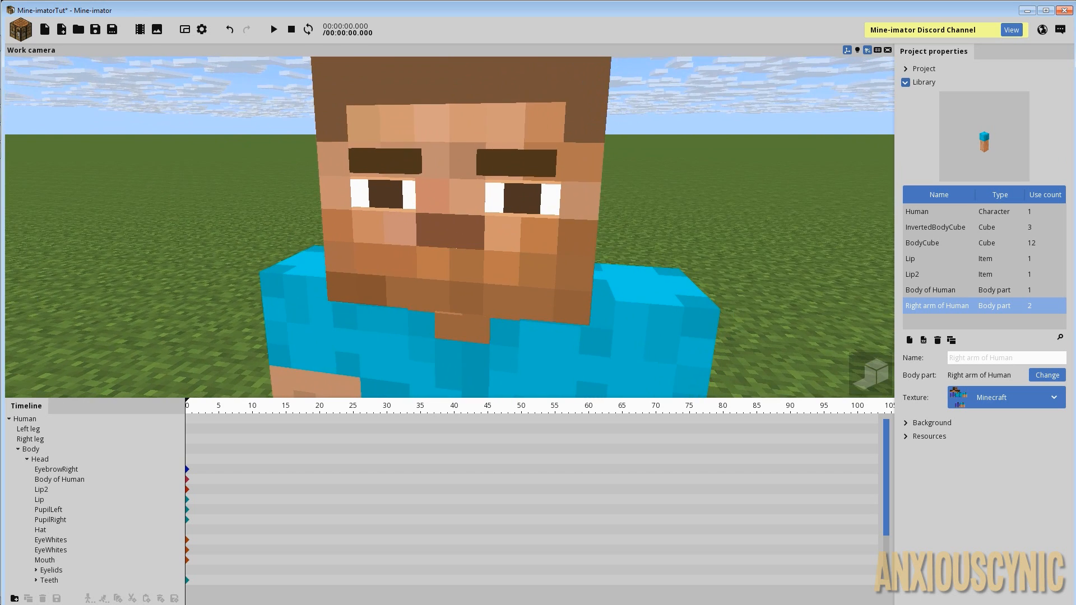
left_click_drag(538, 263, 539, 263)
scroll(539, 263, "down", 2)
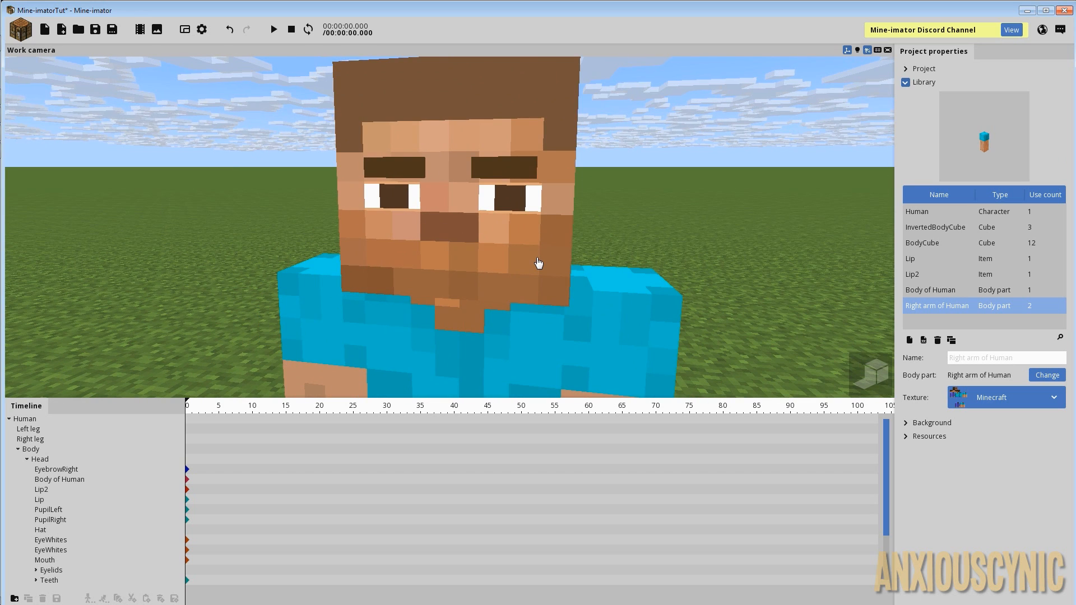